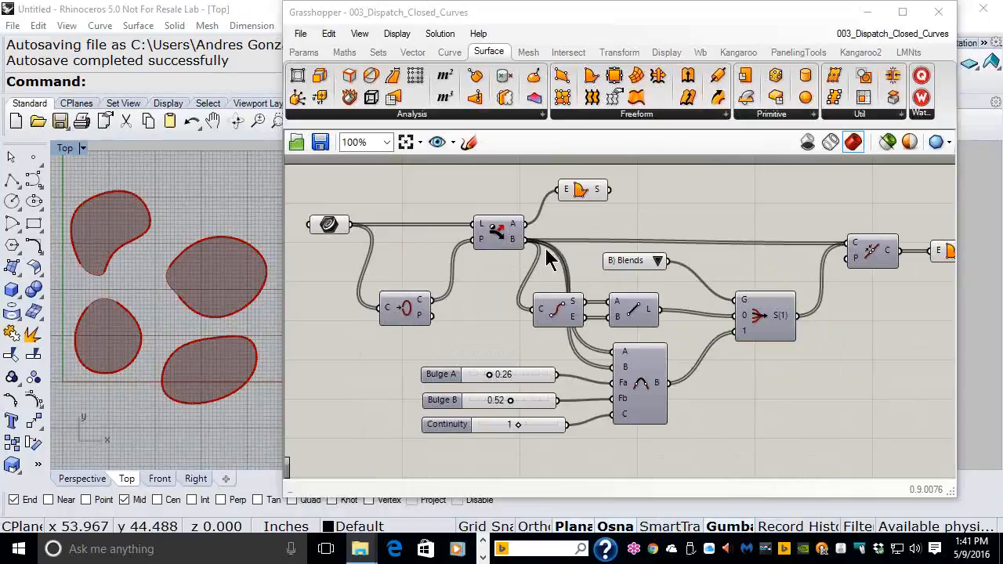
Step: Close the Dispatch closed-curves definition and delete the four curves from Rhino's Top view
left_click(830, 450)
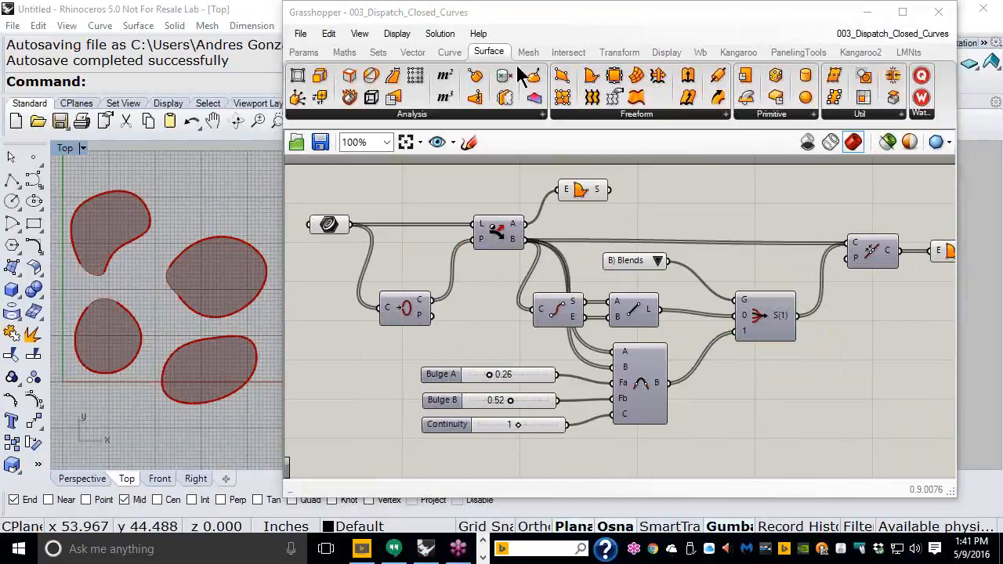
left_click(301, 35)
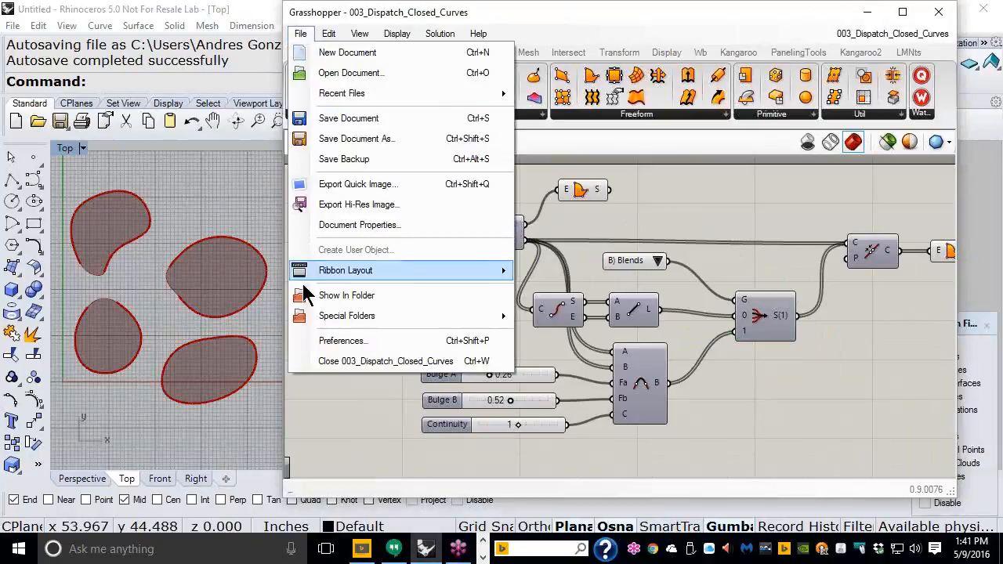
left_click(328, 362)
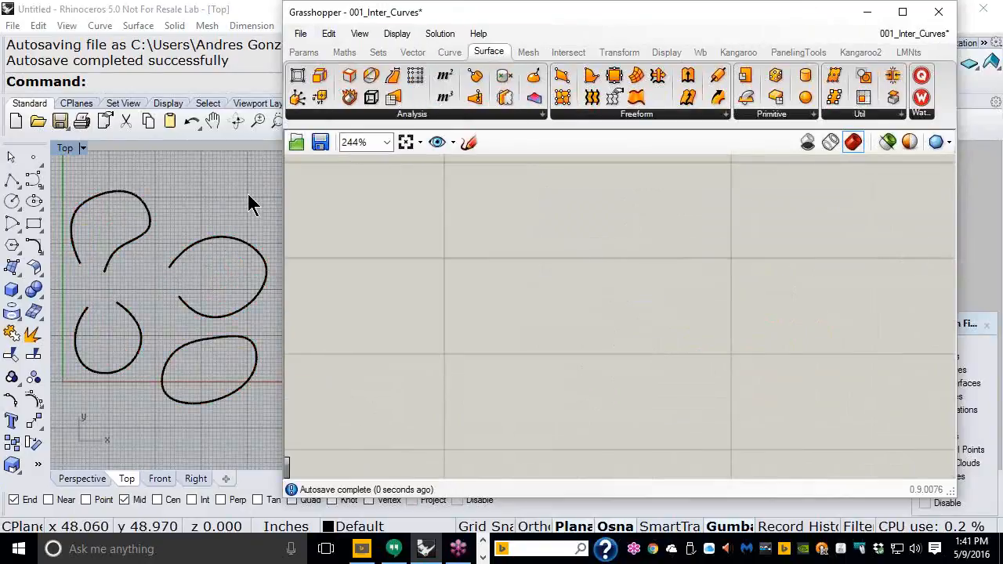
left_click_drag(80, 414, 96, 408)
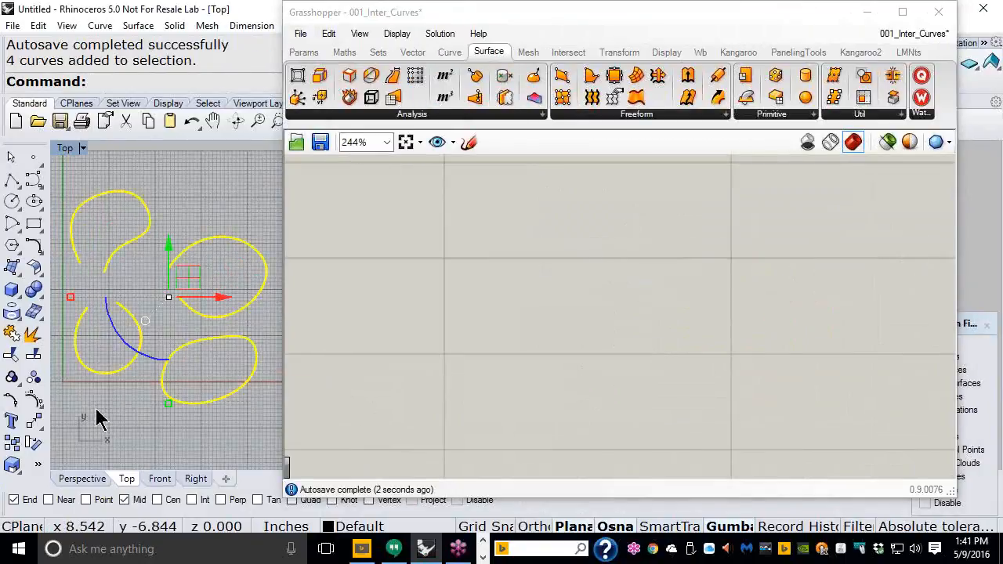
key("Delete")
Step: Start a new empty Grasshopper definition and reframe Rhino's Top view
left_click_drag(493, 23, 642, 29)
left_click(449, 41)
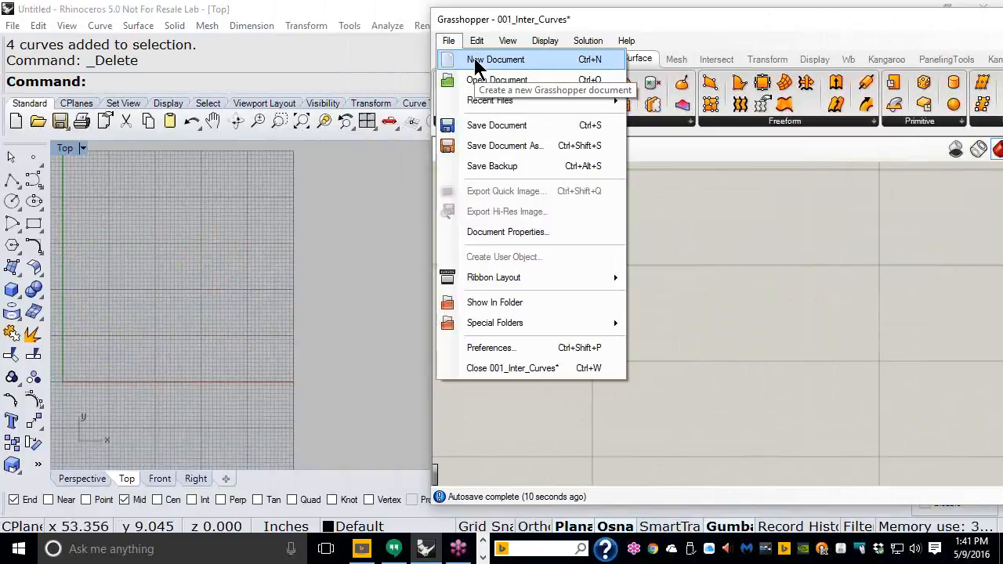
left_click(495, 60)
right_click_drag(204, 325, 325, 341)
scroll(251, 349, "up", 4)
right_click_drag(253, 350, 214, 350)
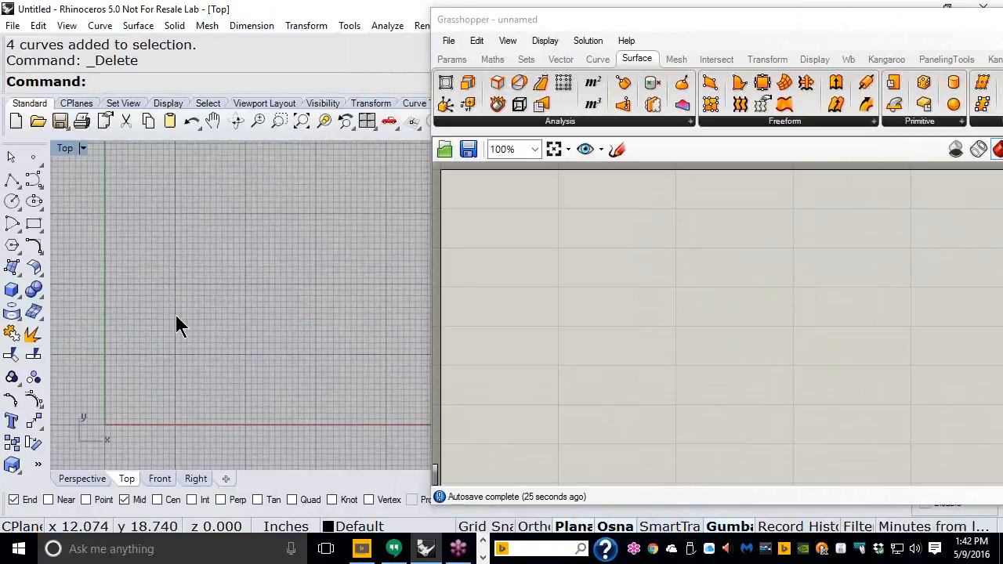
right_click_drag(179, 319, 293, 322)
scroll(262, 425, "up", 4)
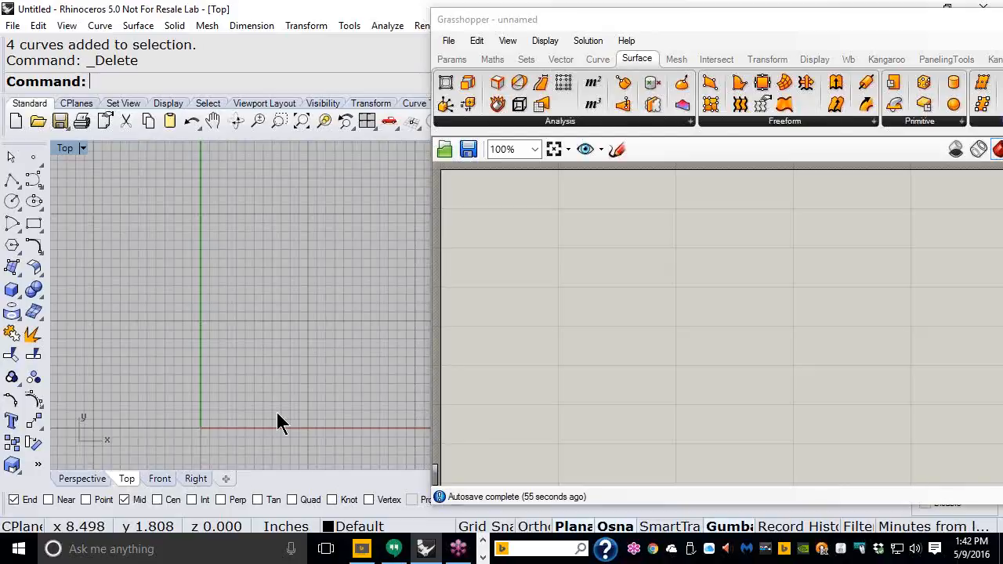
right_click_drag(306, 318, 244, 361)
scroll(245, 350, "down", 4)
right_click_drag(300, 325, 265, 353)
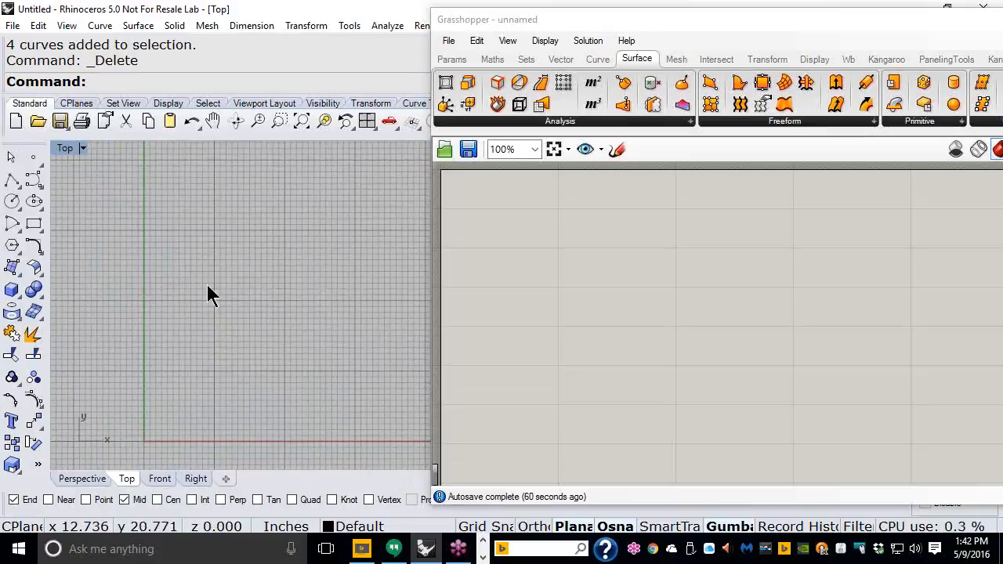
Step: With Ortho and Grid Snap on, draw a 10-unit vertical polyline upward from (12,0)
left_click(13, 182)
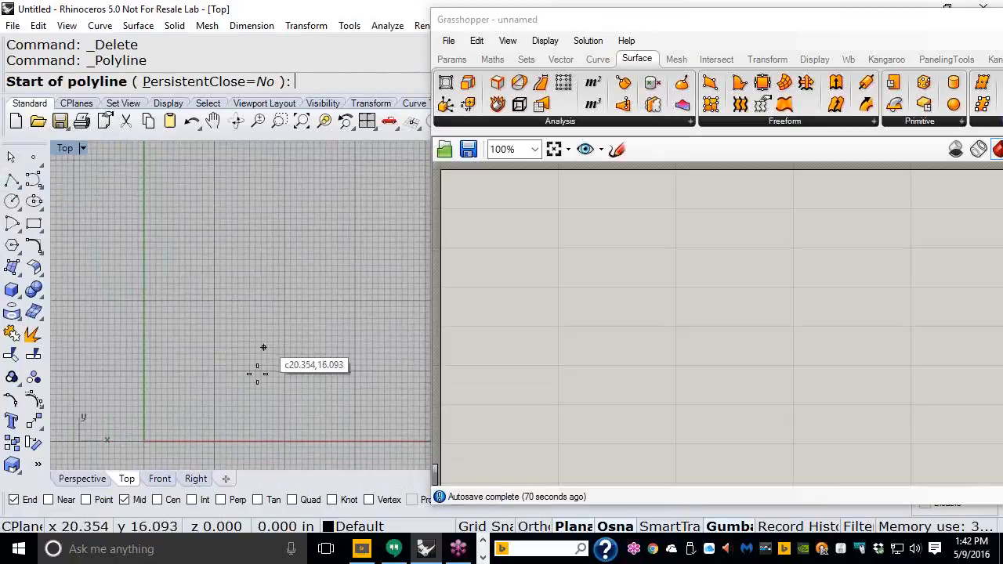
scroll(253, 331, "up", 4)
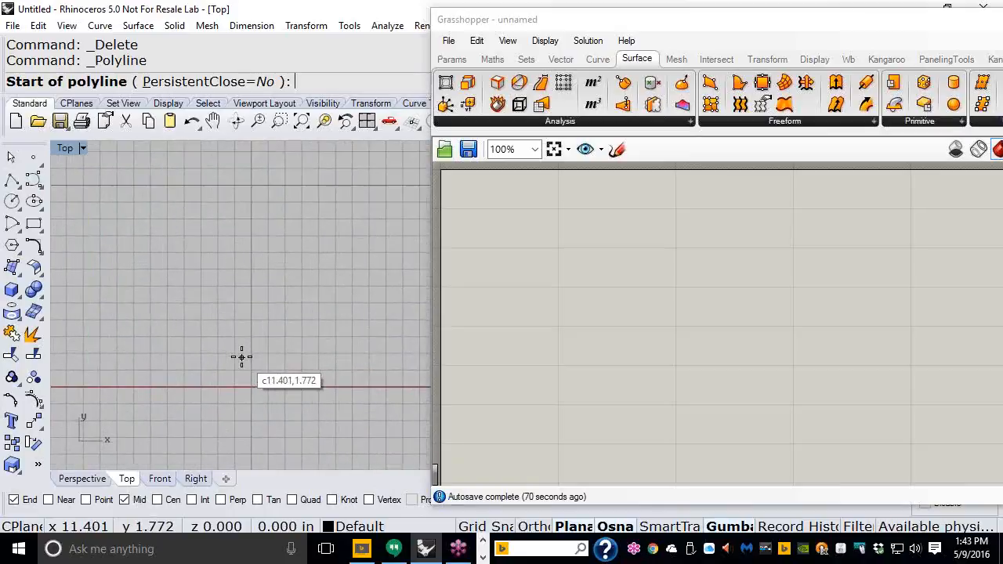
left_click(532, 527)
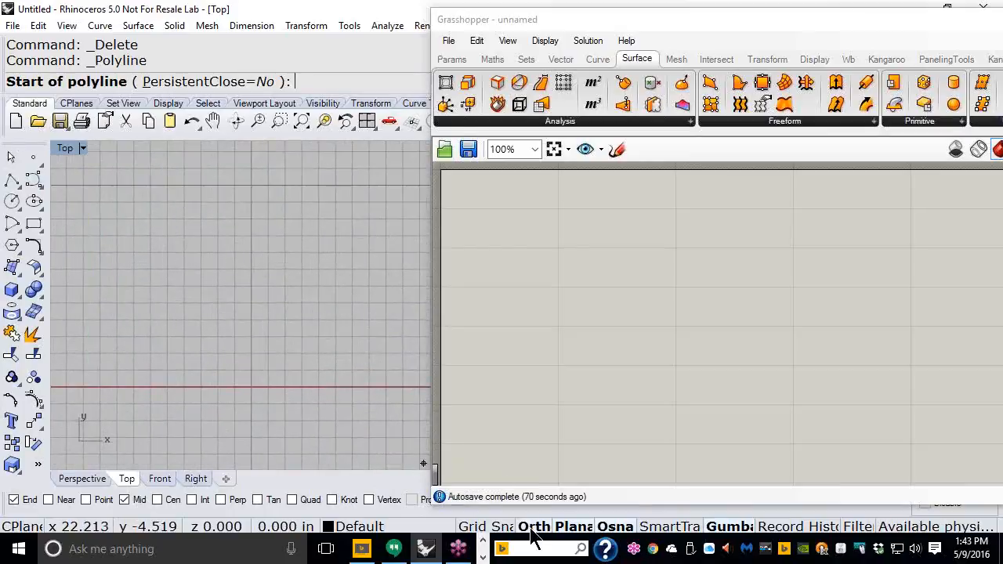
left_click(475, 528)
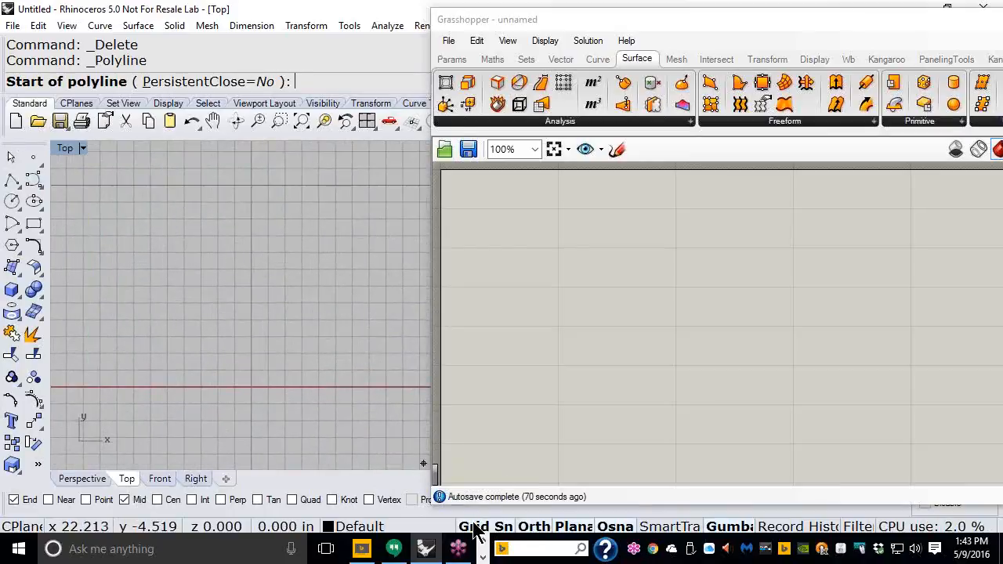
left_click(251, 386)
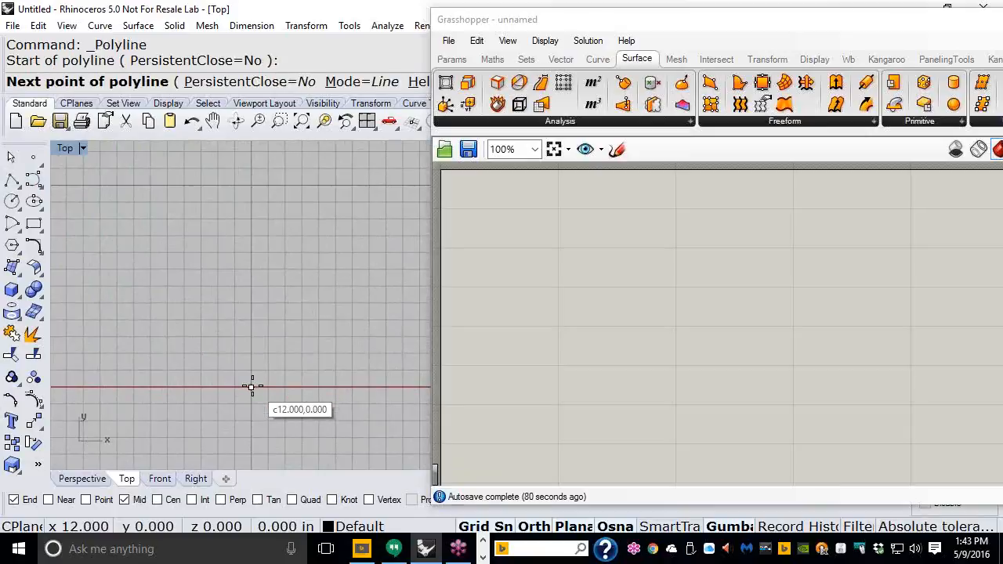
left_click(250, 218)
key("Return")
scroll(248, 271, "up", 3)
right_click_drag(292, 269, 198, 253)
scroll(267, 235, "down", 2)
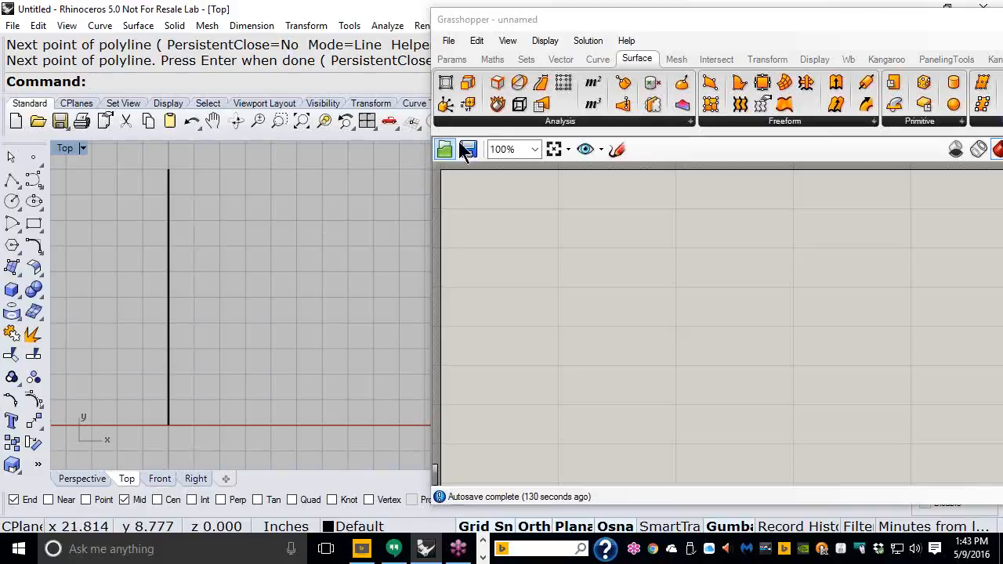
Step: Place a Curve parameter and set it to reference the vertical line via Set one Curve
left_click(461, 64)
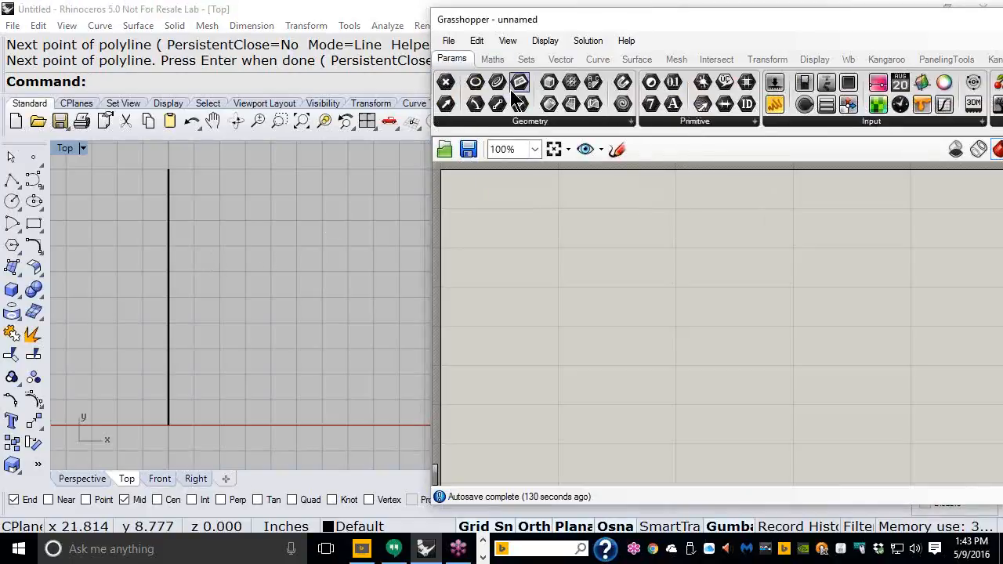
left_click_drag(508, 231, 508, 232)
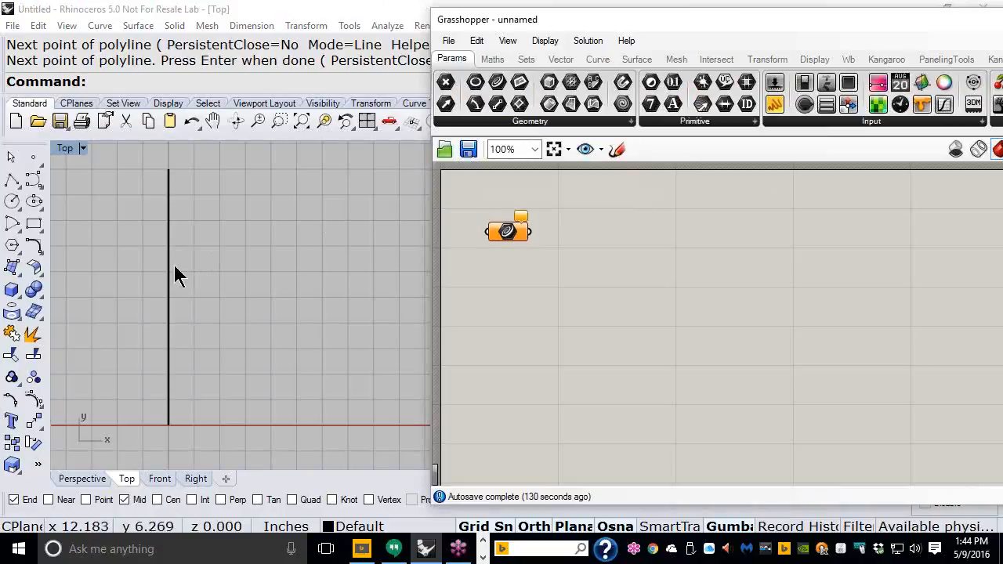
left_click_drag(600, 26, 450, 19)
right_click_drag(215, 266, 185, 266)
scroll(143, 219, "up", 3)
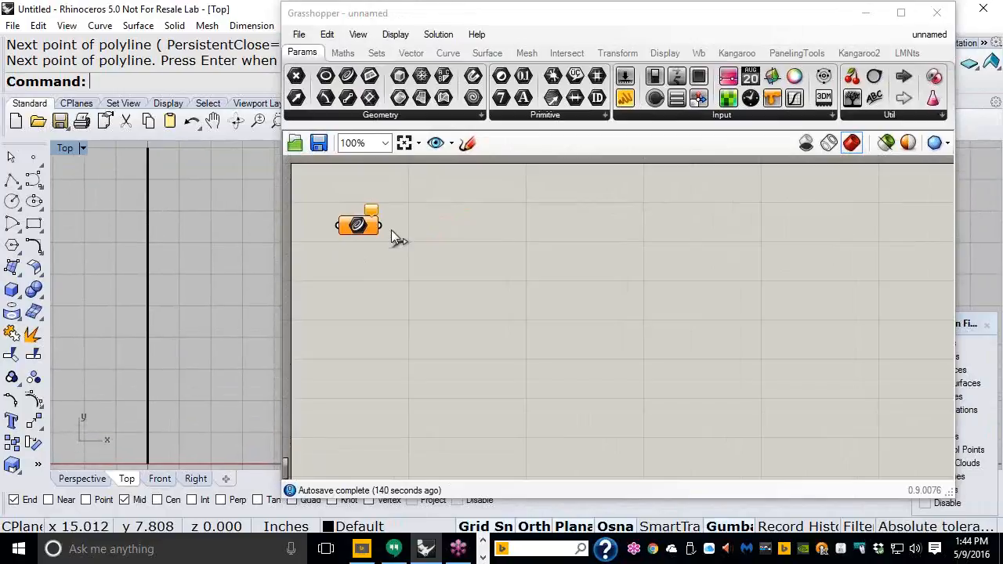
right_click(357, 225)
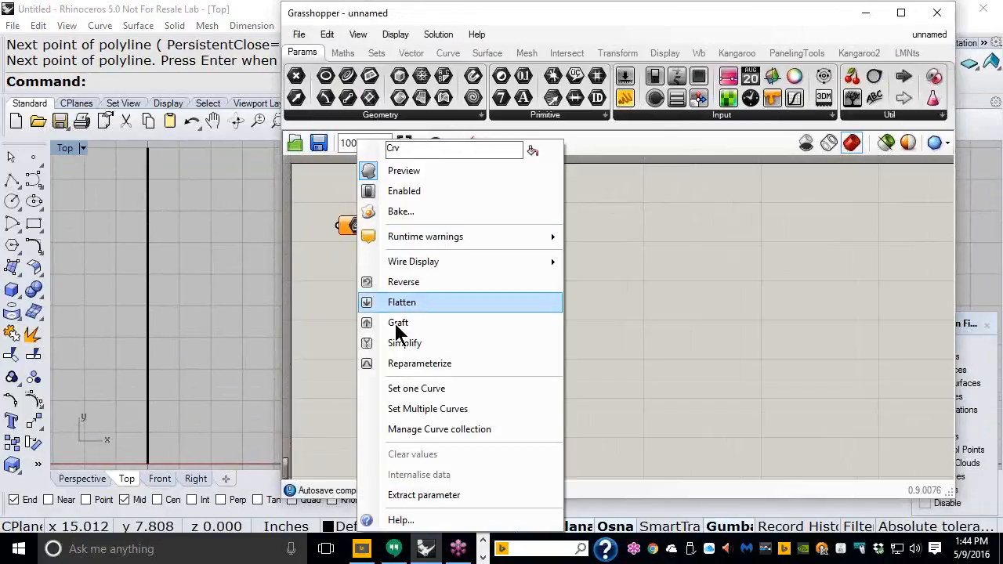
left_click(417, 386)
left_click(146, 337)
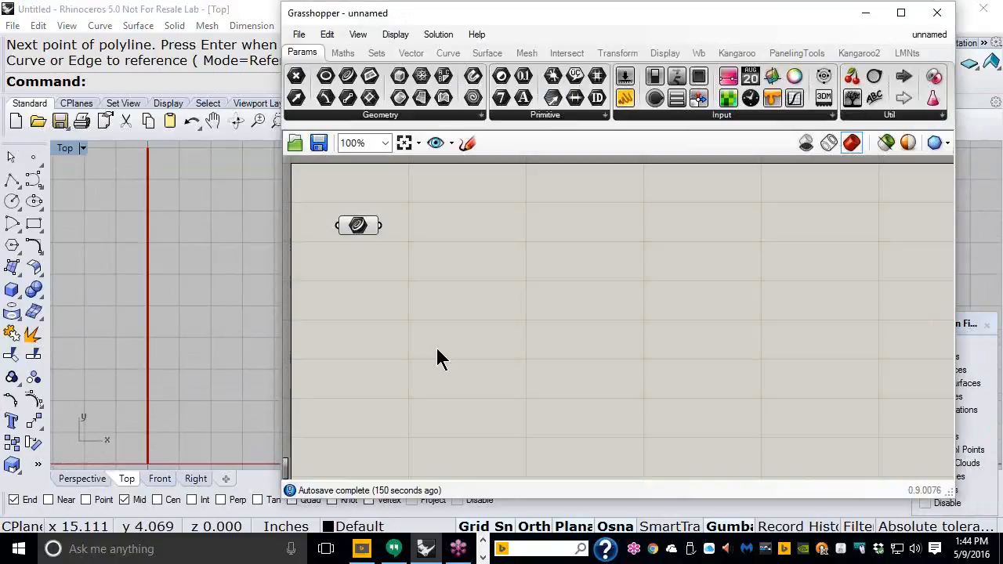
Step: Add a Divide Curve component and wire the Curve parameter into its C input
left_click(449, 62)
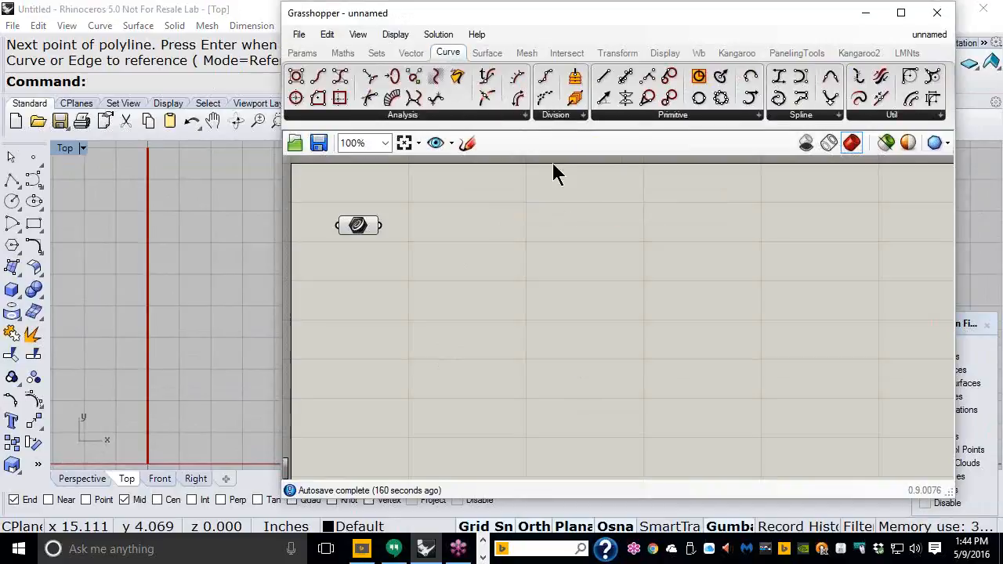
left_click(555, 115)
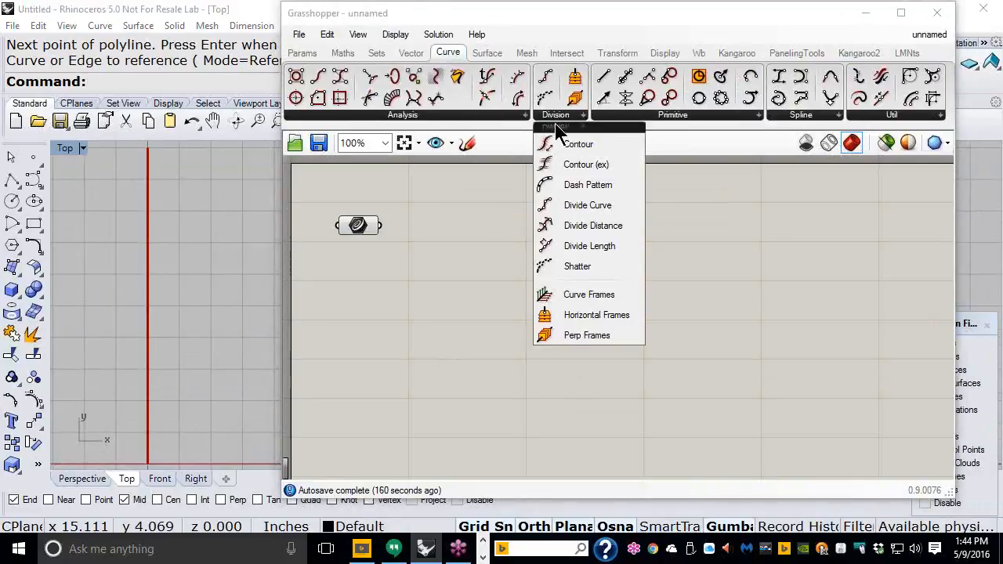
left_click(582, 206)
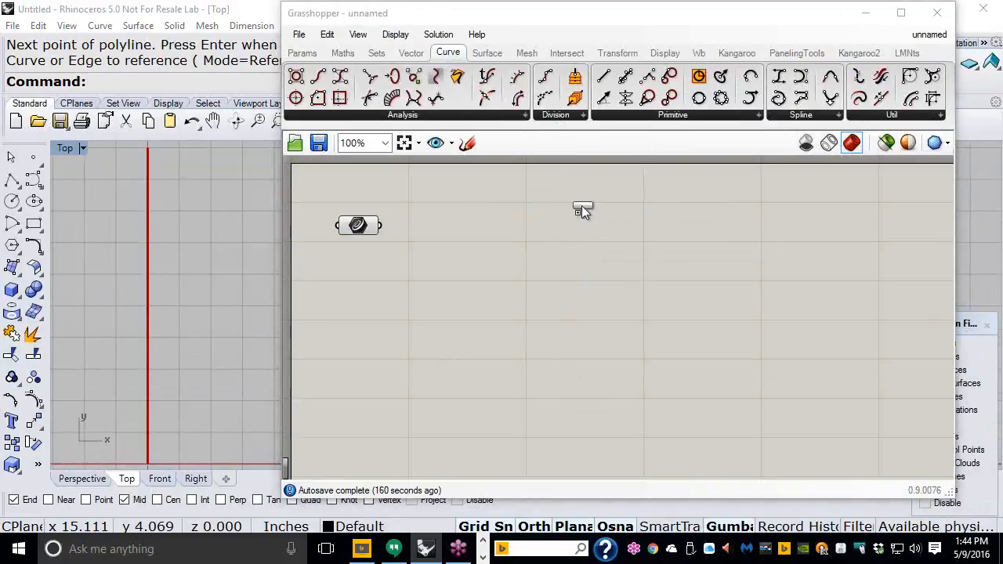
left_click(494, 240)
scroll(384, 227, "up", 2)
right_click_drag(387, 226, 459, 240)
scroll(460, 239, "up", 1)
left_click_drag(435, 233, 596, 232)
left_click_drag(661, 283, 729, 285)
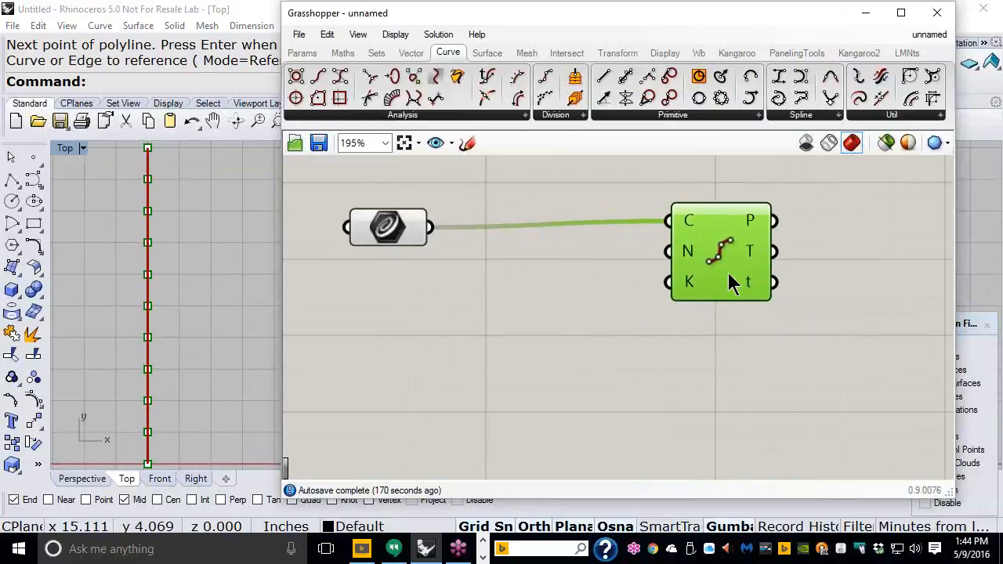
left_click(527, 286)
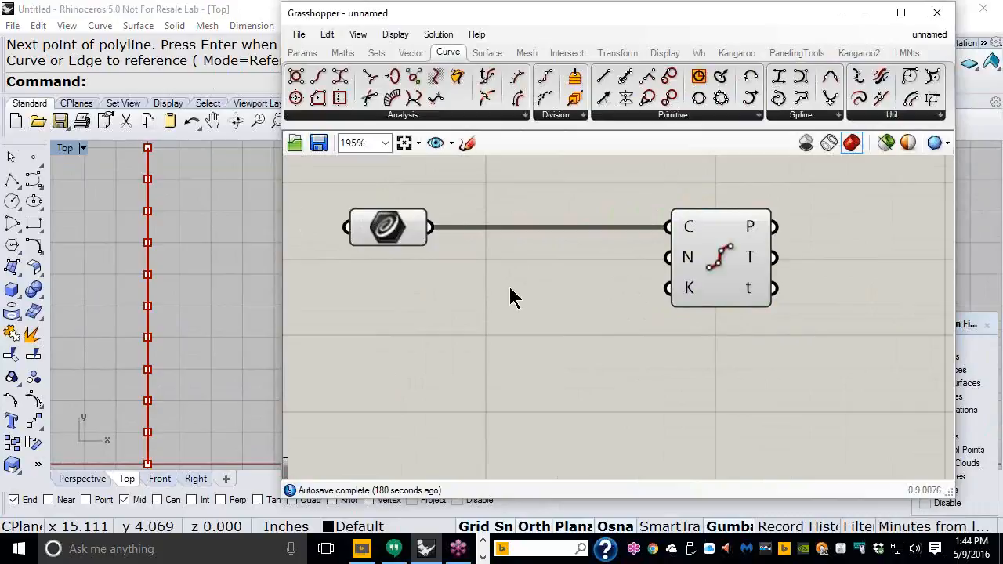
Step: Create a number slider ranging 5 to 15 via the canvas search '5<15'
double_click(509, 296)
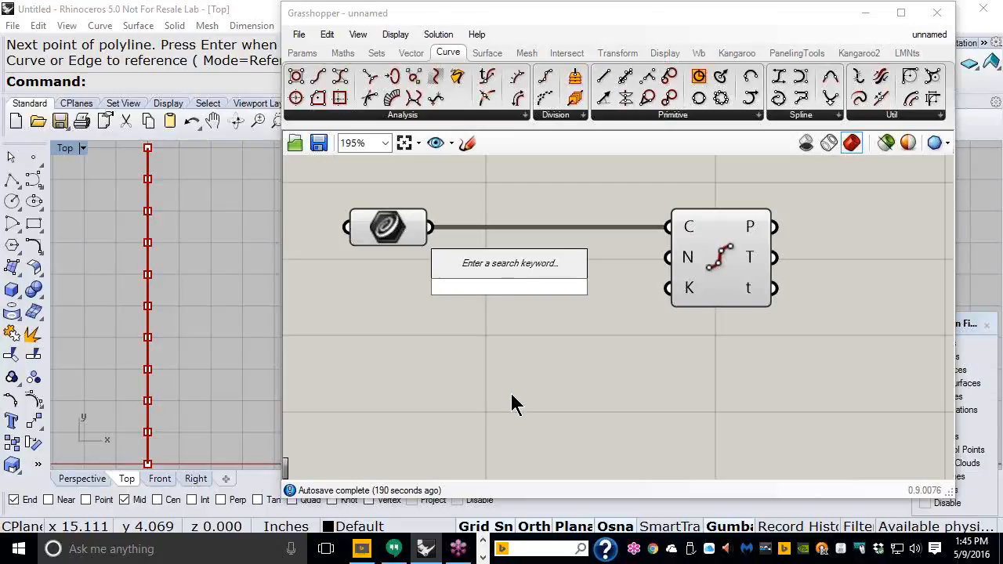
type("5<15")
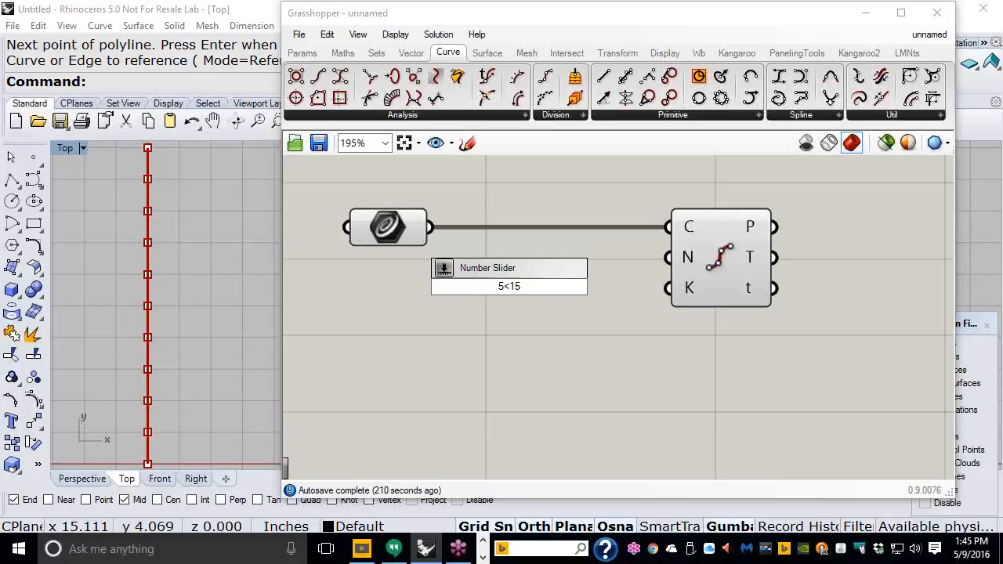
key("Return")
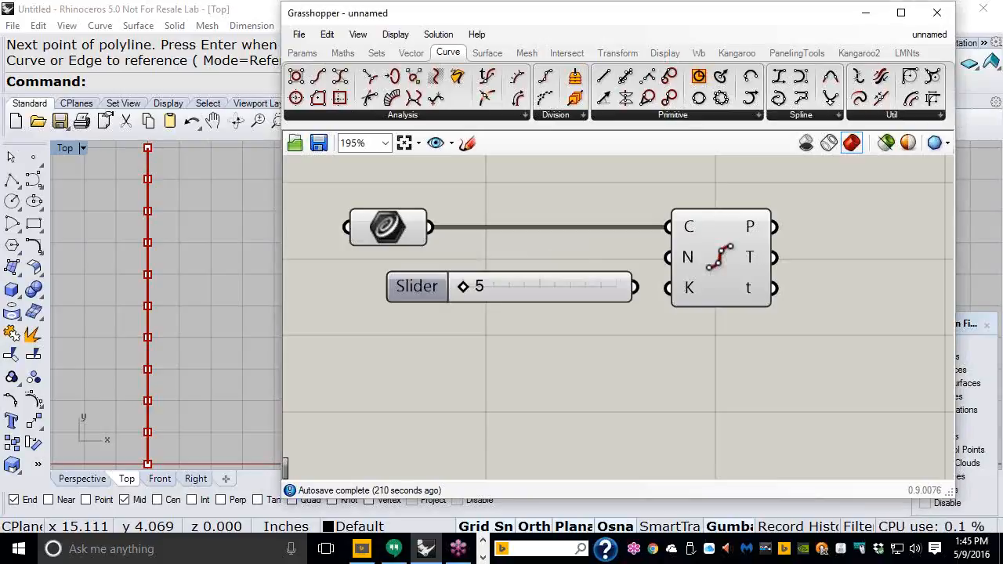
left_click_drag(716, 291, 774, 292)
left_click_drag(422, 286, 384, 287)
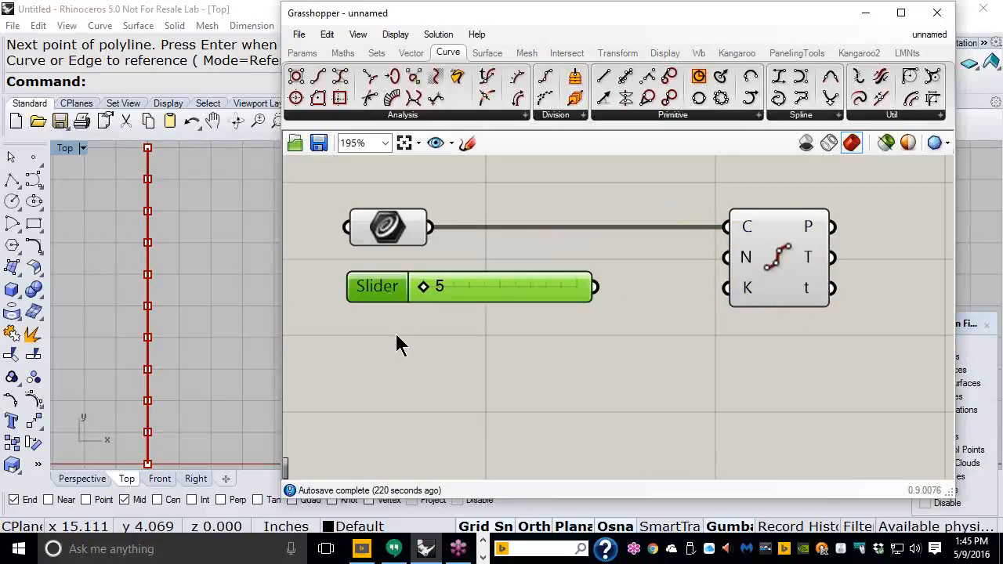
Step: Make the Count slider odd-numbers only at value 9 and wire it into Divide Curve's N input
double_click(371, 294)
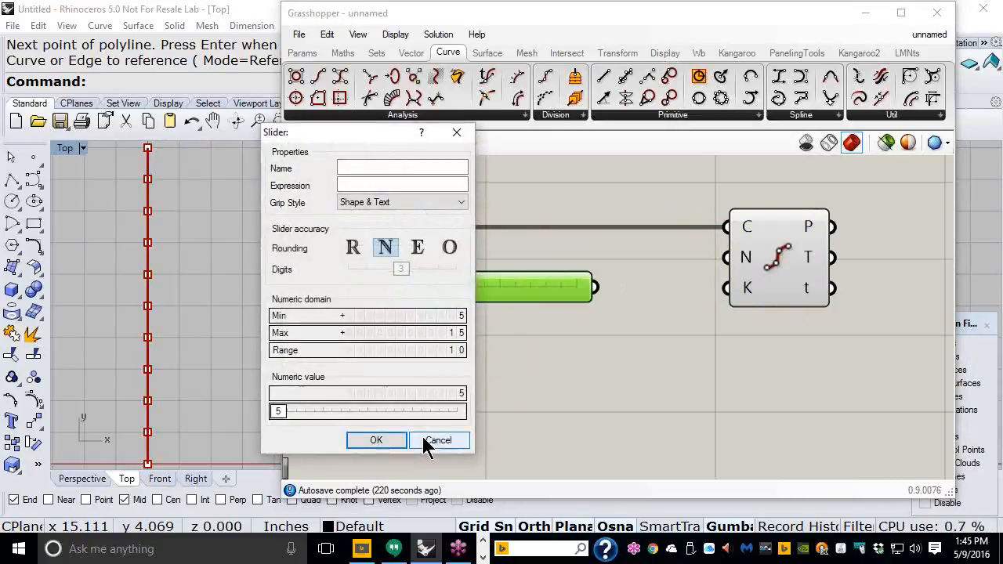
left_click(450, 259)
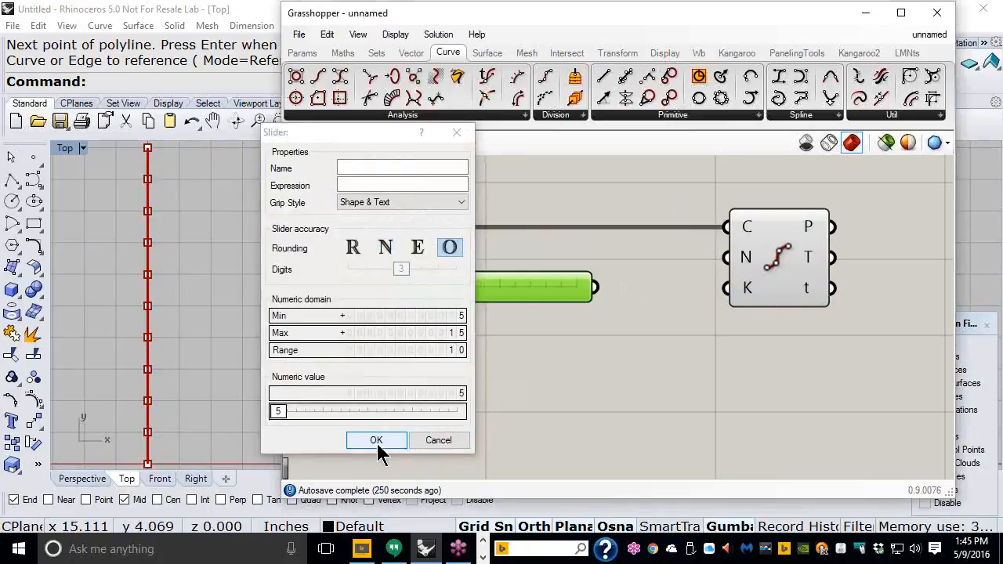
left_click(376, 441)
left_click_drag(425, 291, 474, 292)
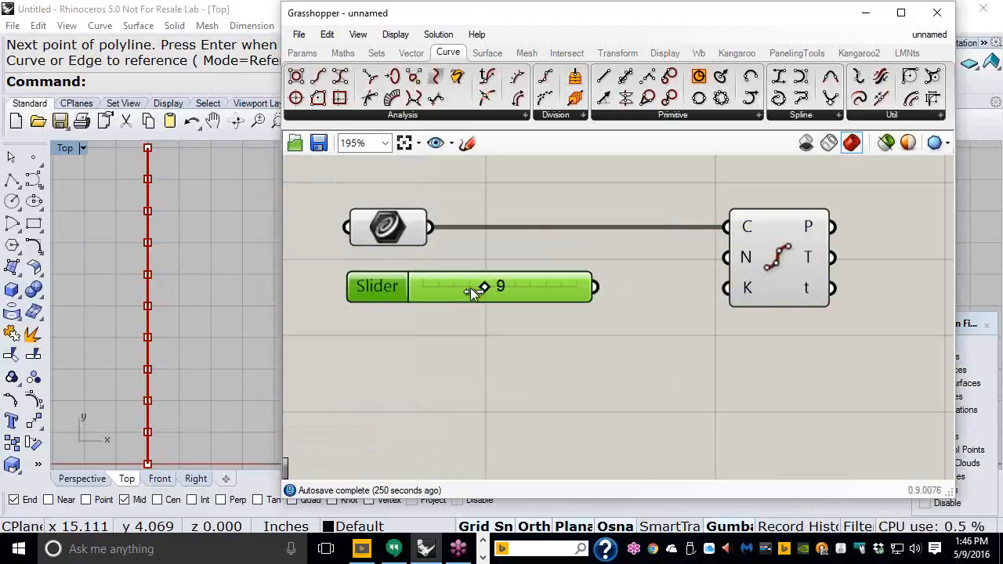
left_click_drag(596, 287, 707, 270)
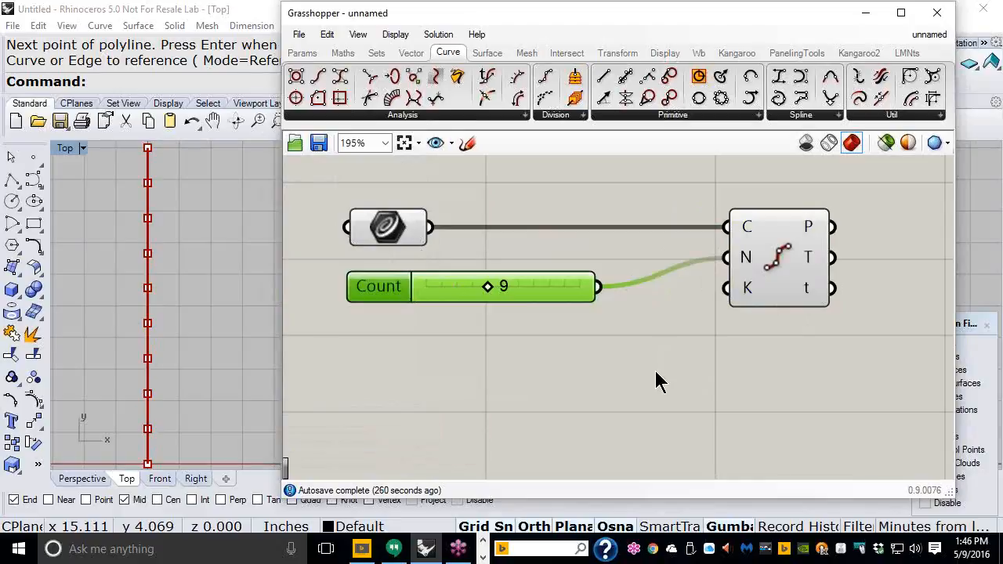
Step: Frame the whole line in Rhino's Top view and lower the Count slider from 9 to 5
double_click(544, 20)
right_click_drag(284, 332, 532, 232)
scroll(412, 313, "up", 3)
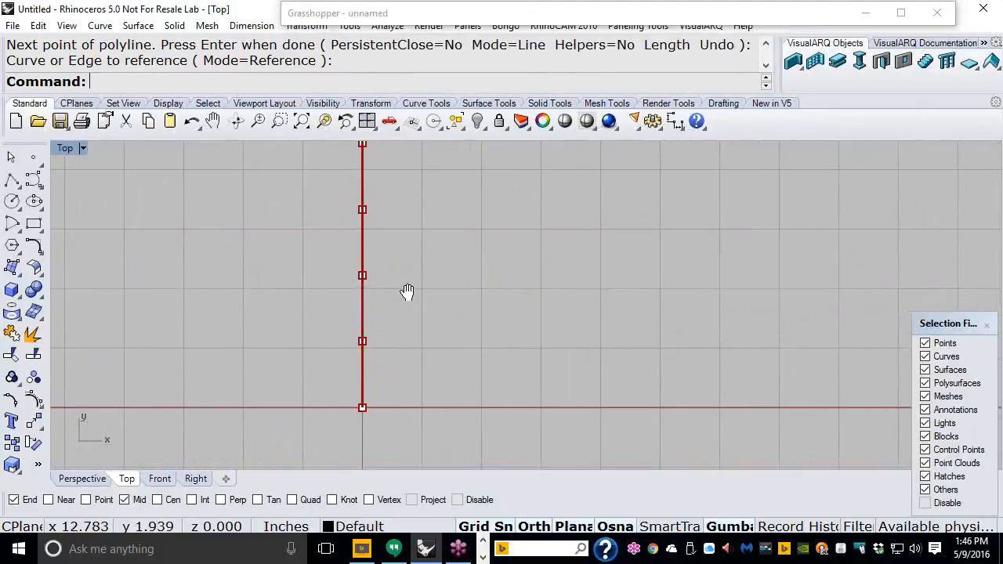
scroll(392, 345, "down", 2)
scroll(412, 278, "down", 4)
right_click_drag(459, 204, 311, 269)
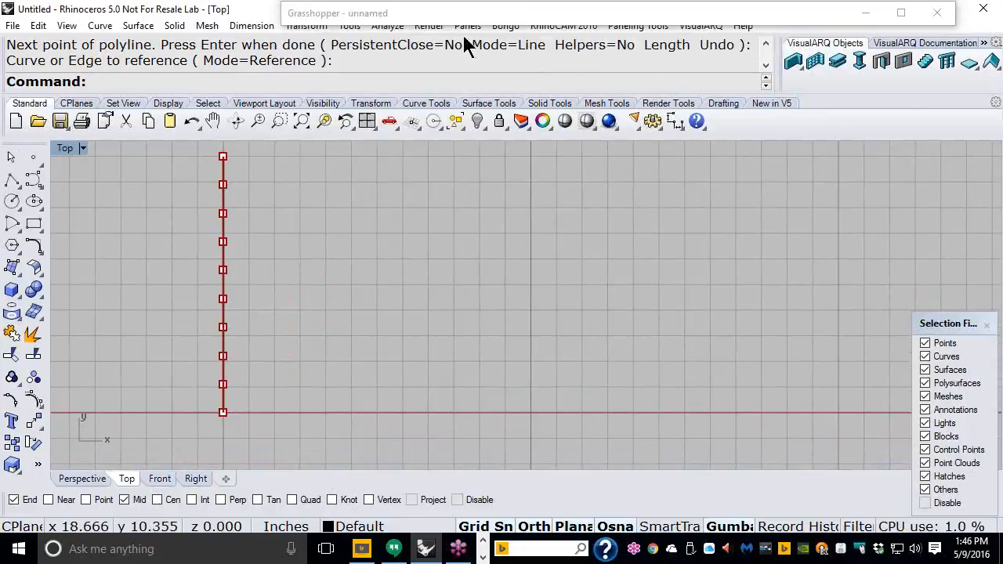
double_click(475, 15)
left_click_drag(486, 287, 425, 288)
Step: Place the canvas beside the viewport and sketch the segments shifted sideways from the line
left_click_drag(506, 24, 670, 34)
scroll(684, 263, "down", 1)
right_click_drag(684, 262, 611, 249)
right_click_drag(258, 329, 258, 344)
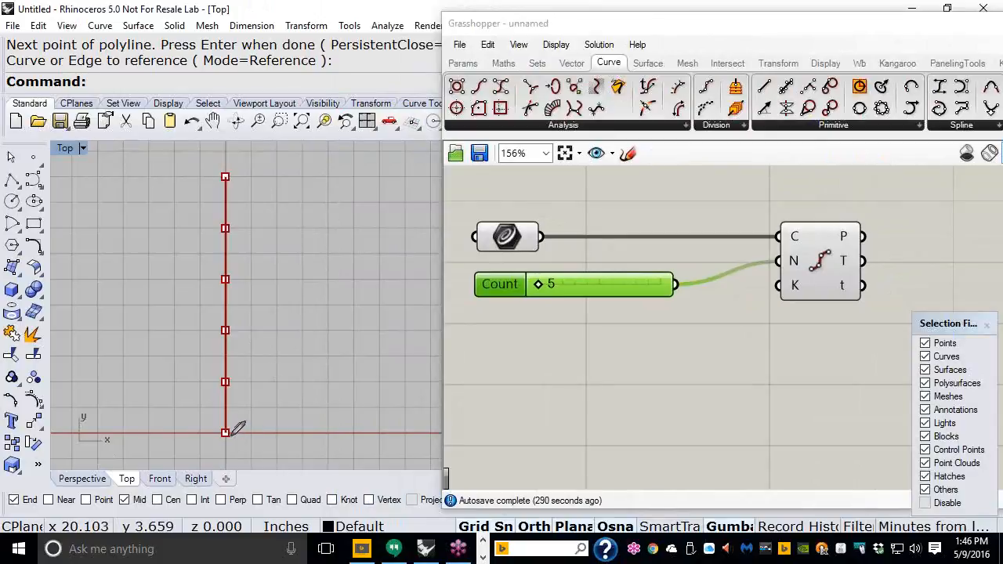
mouse_move(225, 433)
left_mouse_down()
mouse_move(306, 444)
mouse_move(311, 388)
mouse_move(228, 381)
mouse_move(228, 335)
mouse_move(304, 330)
mouse_move(304, 276)
mouse_move(226, 277)
mouse_move(225, 229)
mouse_move(290, 228)
mouse_move(315, 216)
mouse_move(317, 182)
mouse_move(226, 176)
left_mouse_up()
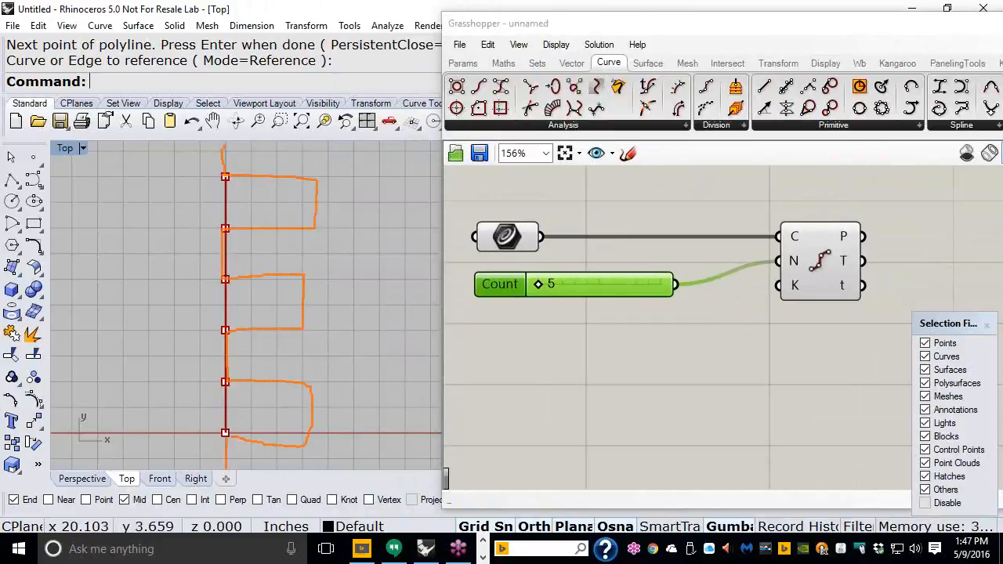
key("Escape")
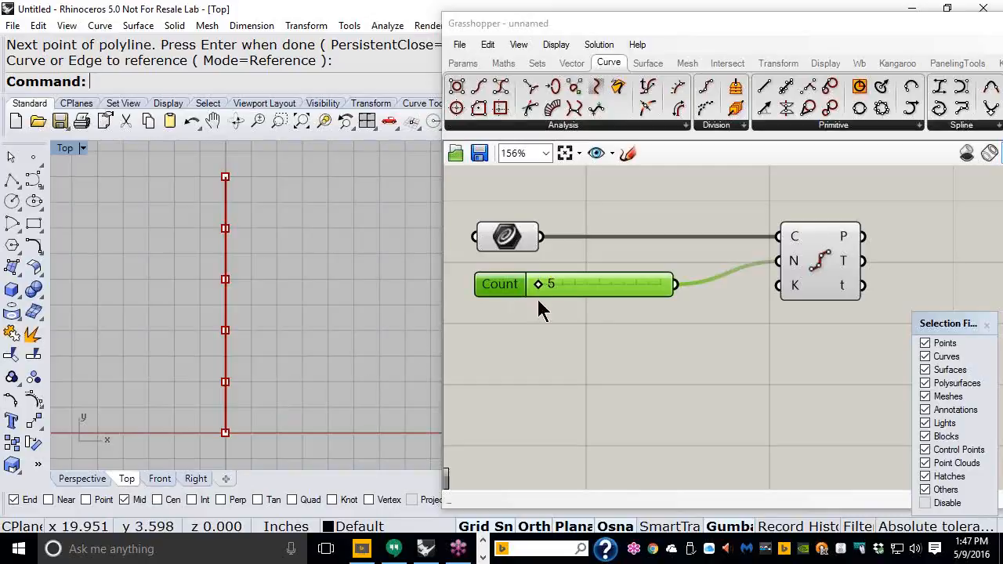
Step: Add a PolyLine component and feed Divide Curve's P points into its V input
left_click_drag(664, 29, 488, 30)
right_click_drag(251, 266, 157, 260)
right_click_drag(619, 319, 580, 314)
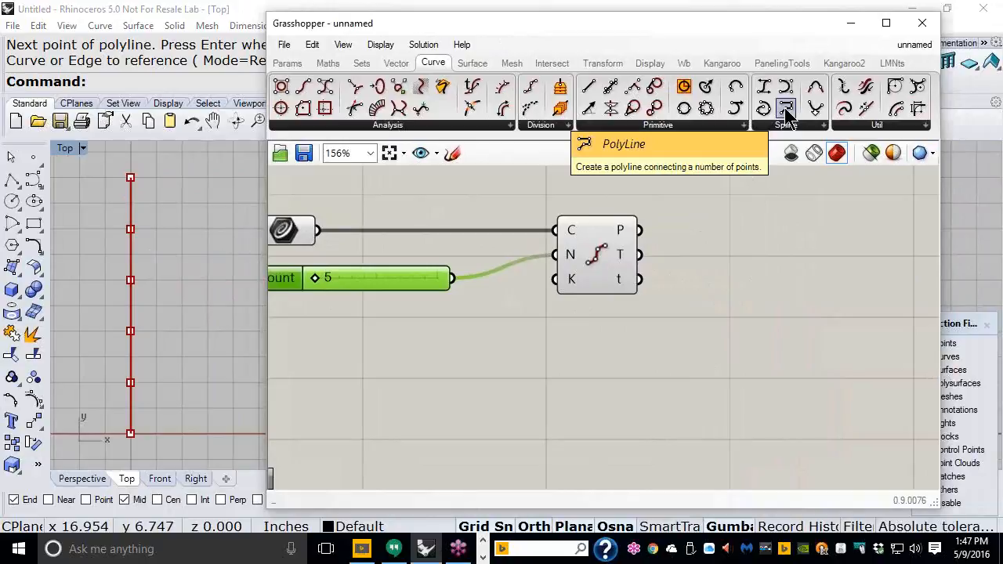
left_click_drag(787, 114, 765, 246)
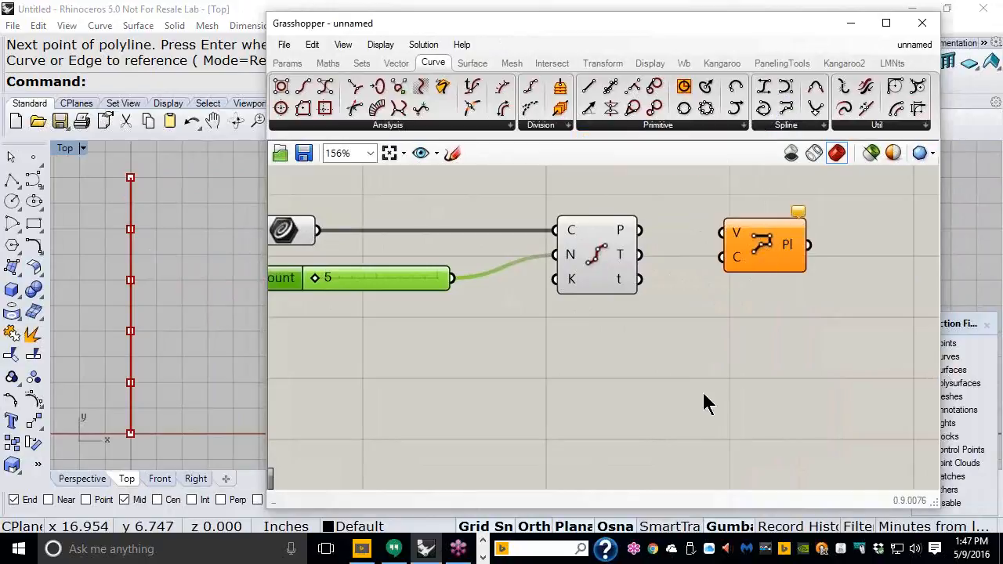
mouse_move(623, 238)
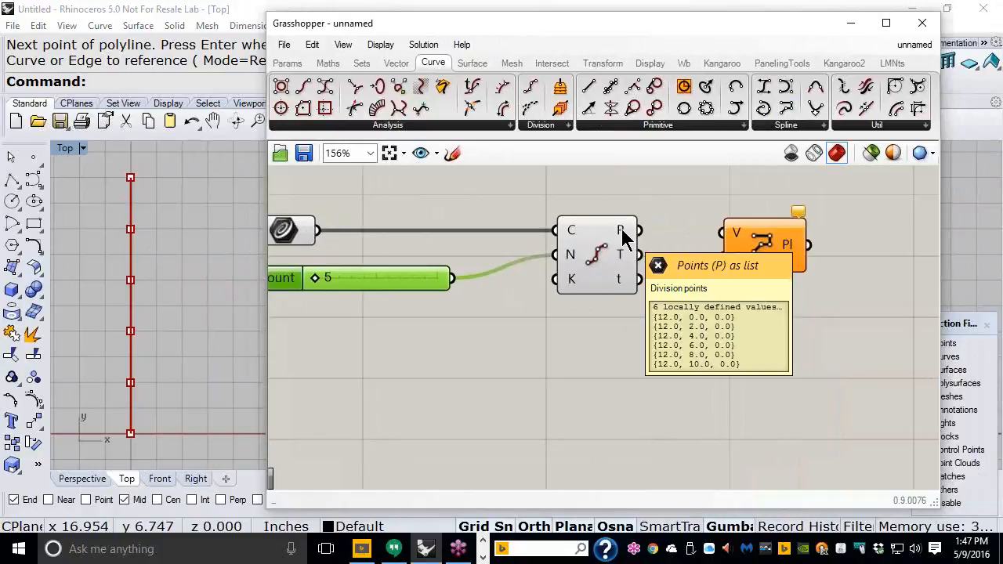
left_click_drag(638, 232, 713, 251)
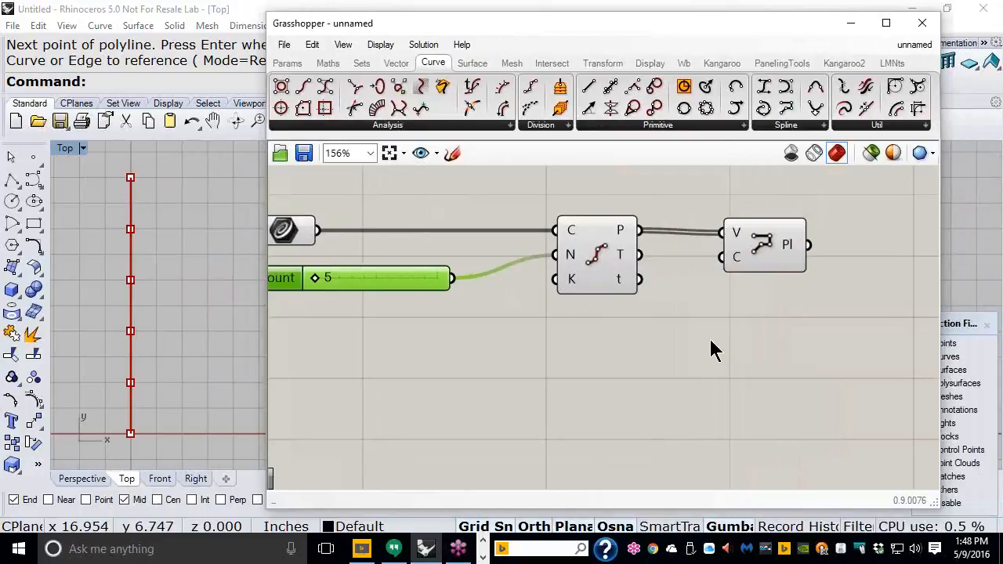
left_click_drag(783, 255, 750, 253)
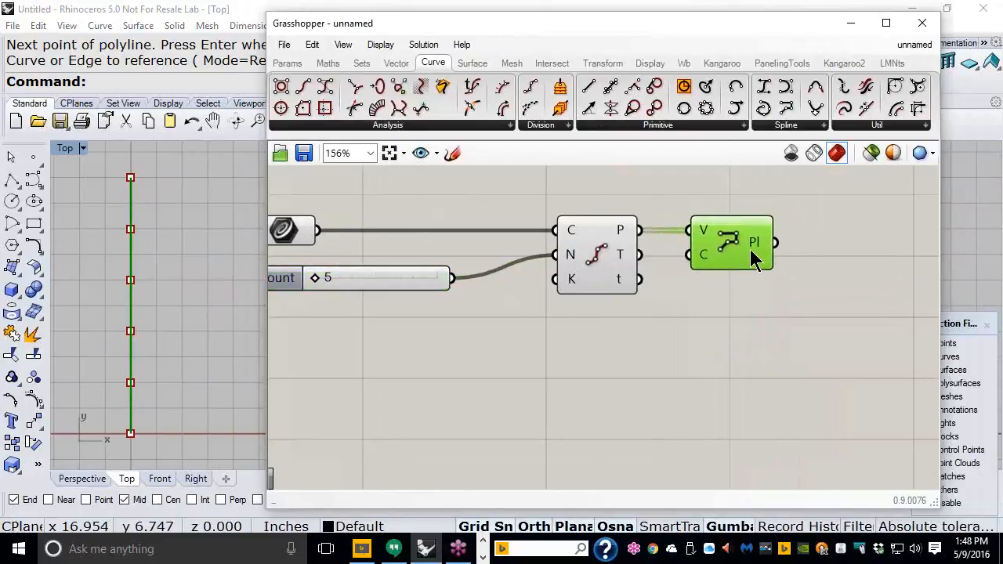
right_click_drag(742, 313, 632, 314)
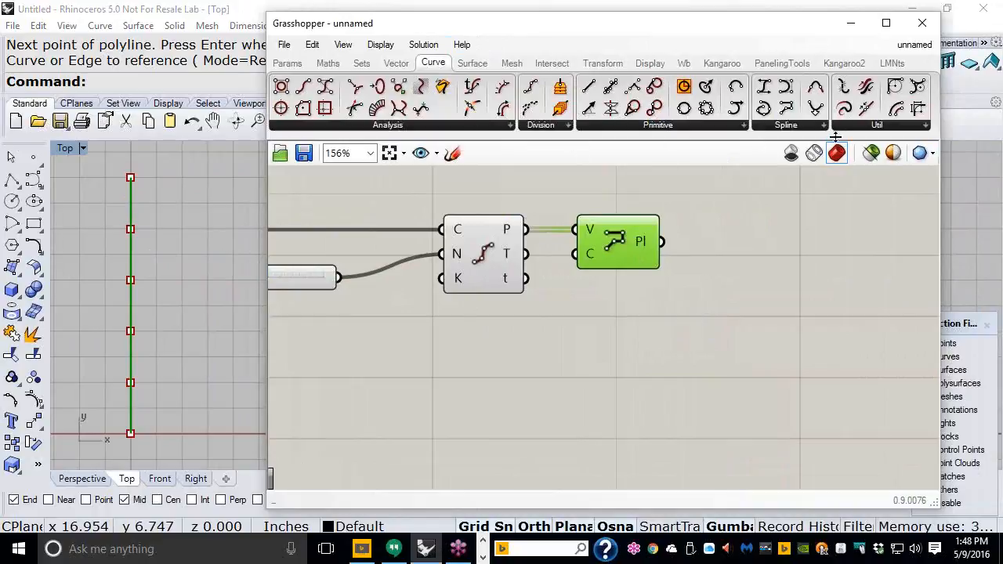
Step: Add an Explode component from Curve > Util fed by PolyLine's Pl output
left_click(865, 128)
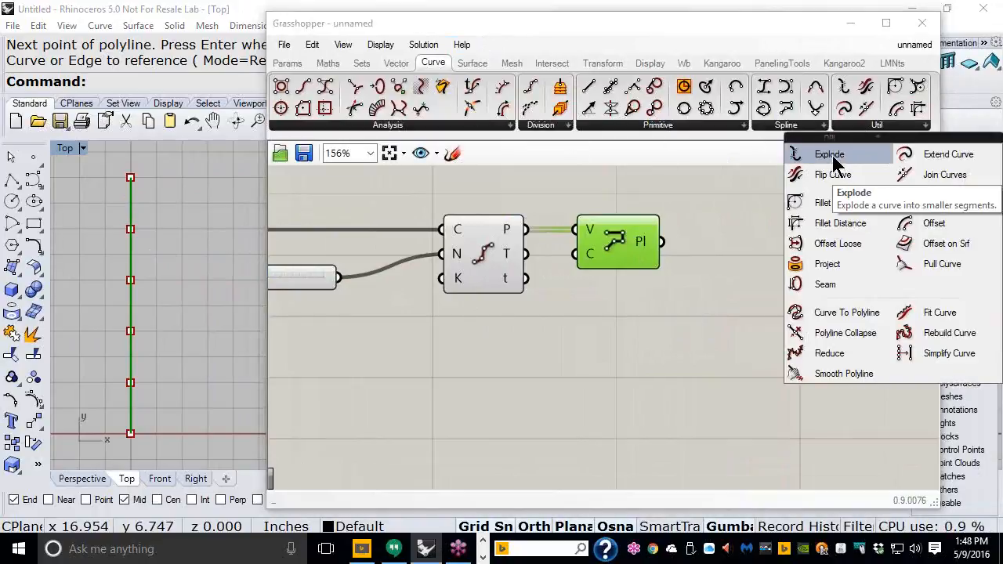
left_click_drag(832, 155, 754, 244)
left_click_drag(664, 242, 760, 263)
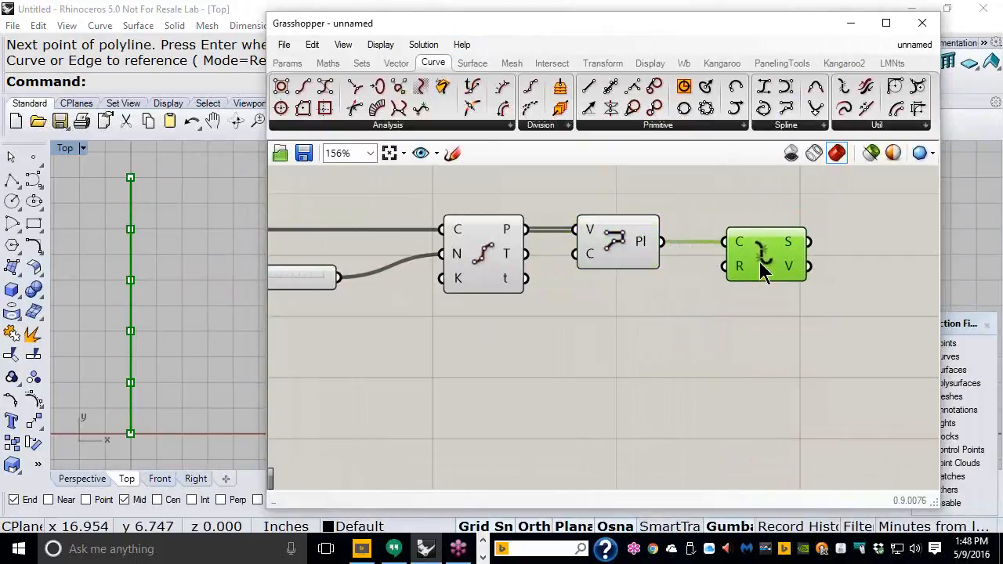
mouse_move(623, 244)
left_mouse_down()
mouse_move(642, 246)
mouse_move(634, 246)
left_mouse_up()
left_click(664, 311)
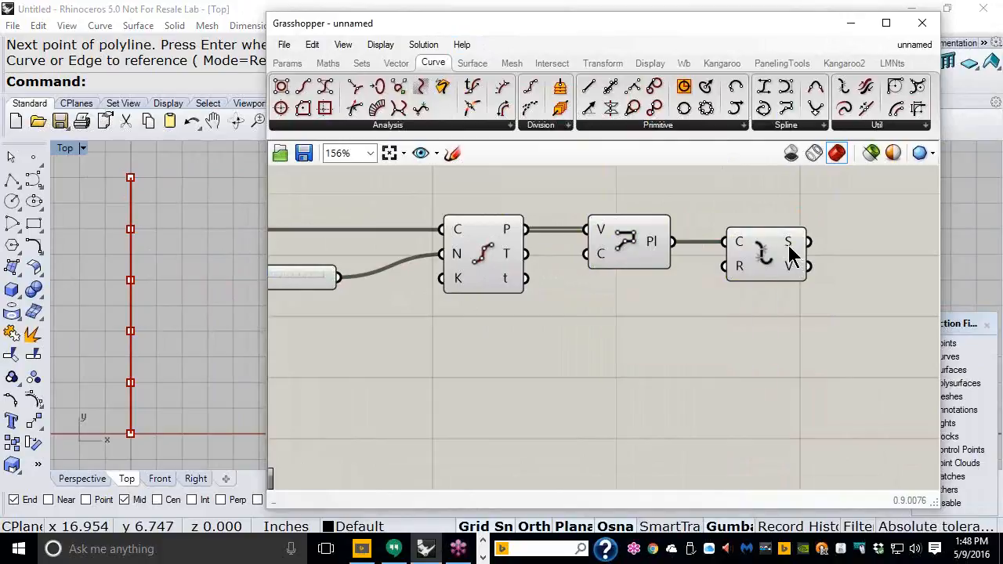
mouse_move(790, 252)
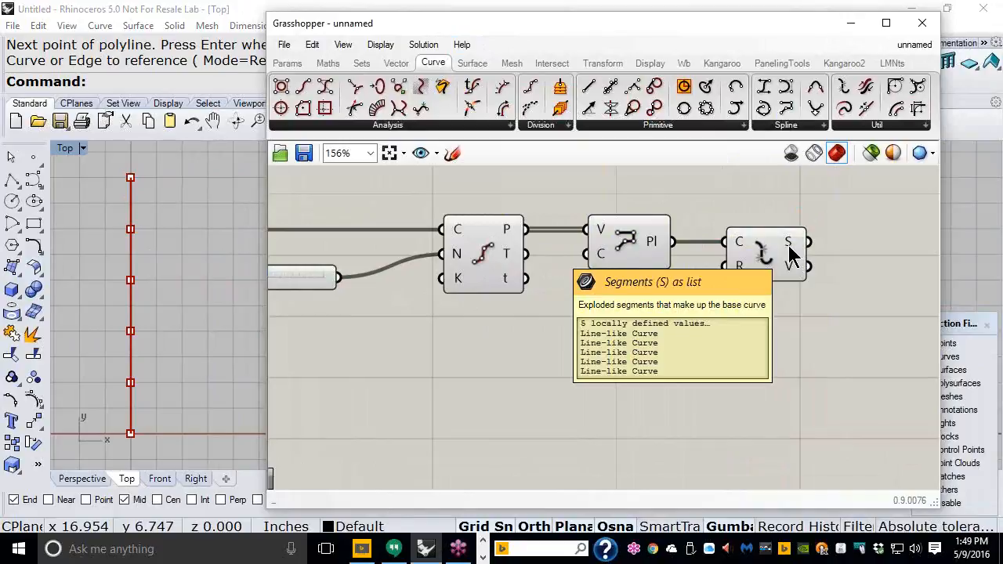
right_click_drag(822, 271, 635, 260)
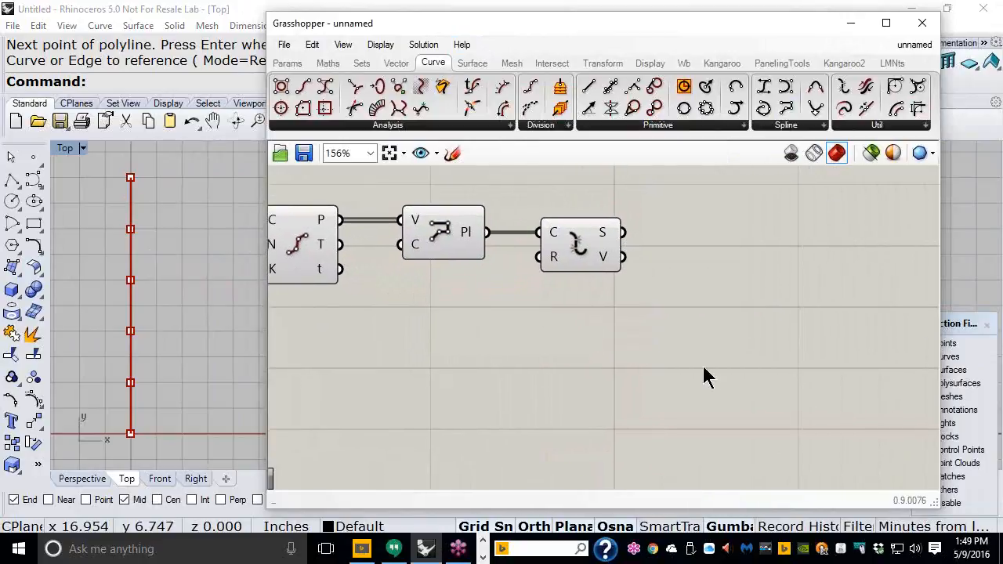
Step: Add a Simplify Curve component and wire Explode's S segments into its C input
left_click(895, 126)
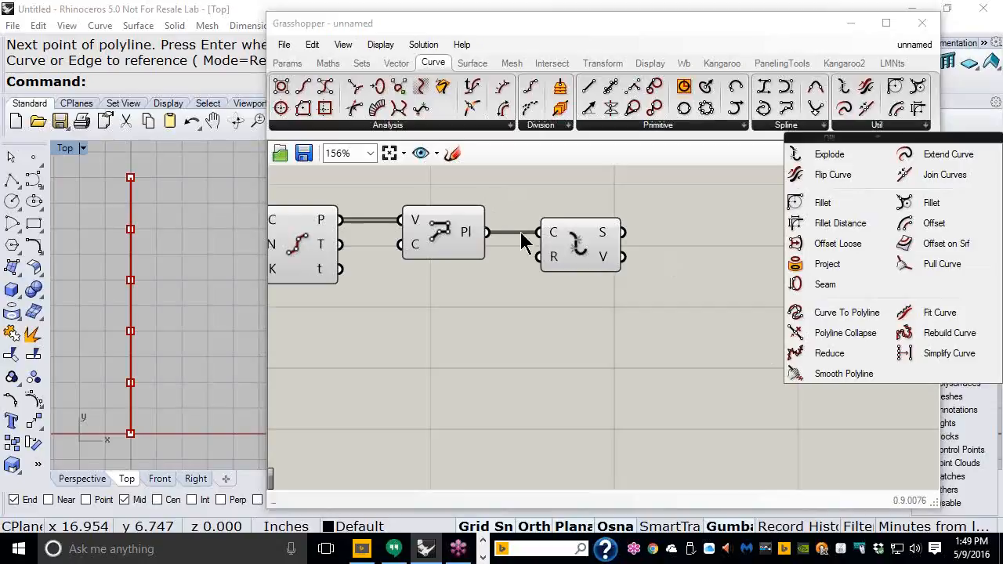
left_click(932, 354)
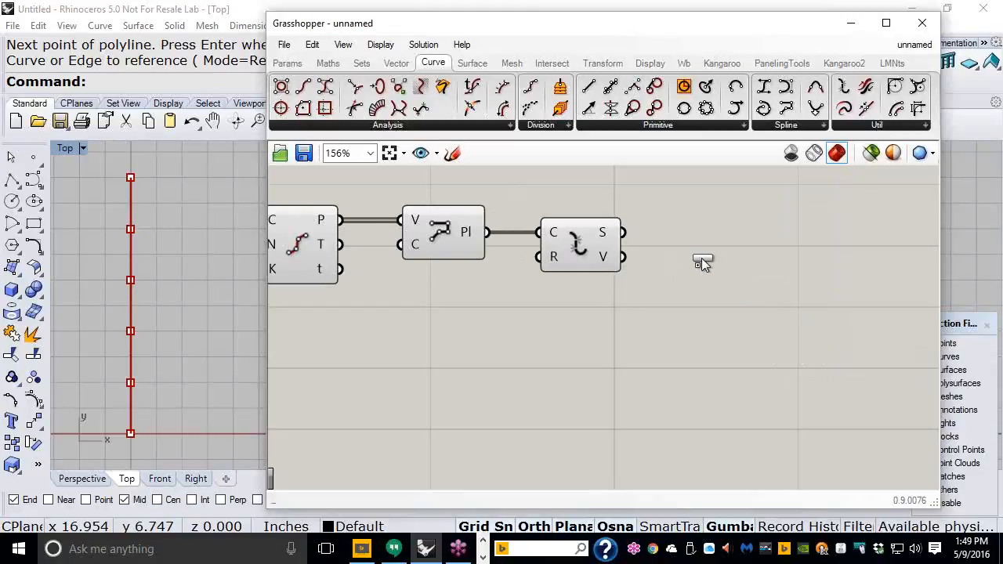
left_click(700, 259)
left_click_drag(716, 287, 742, 293)
left_click_drag(624, 232, 671, 237)
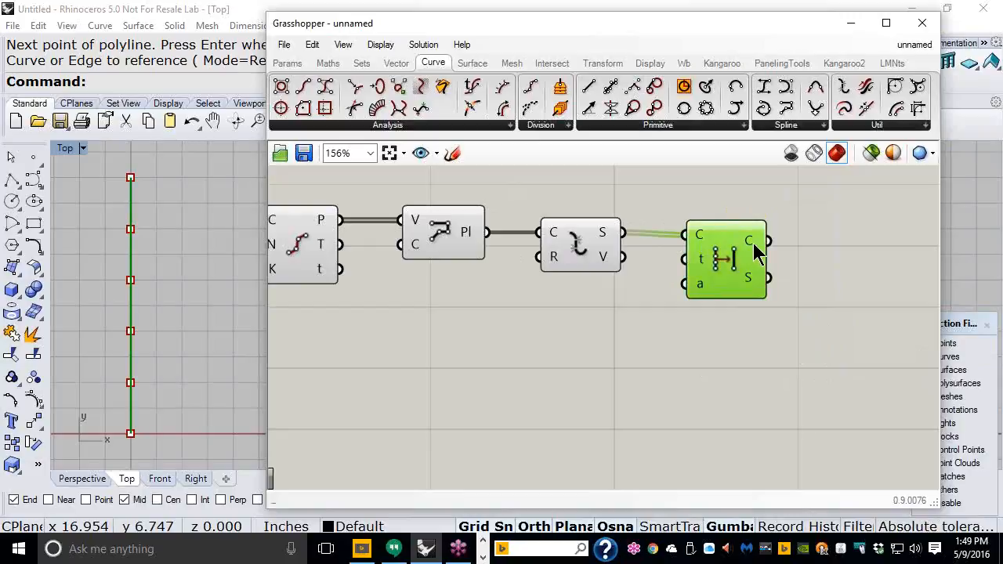
mouse_move(756, 249)
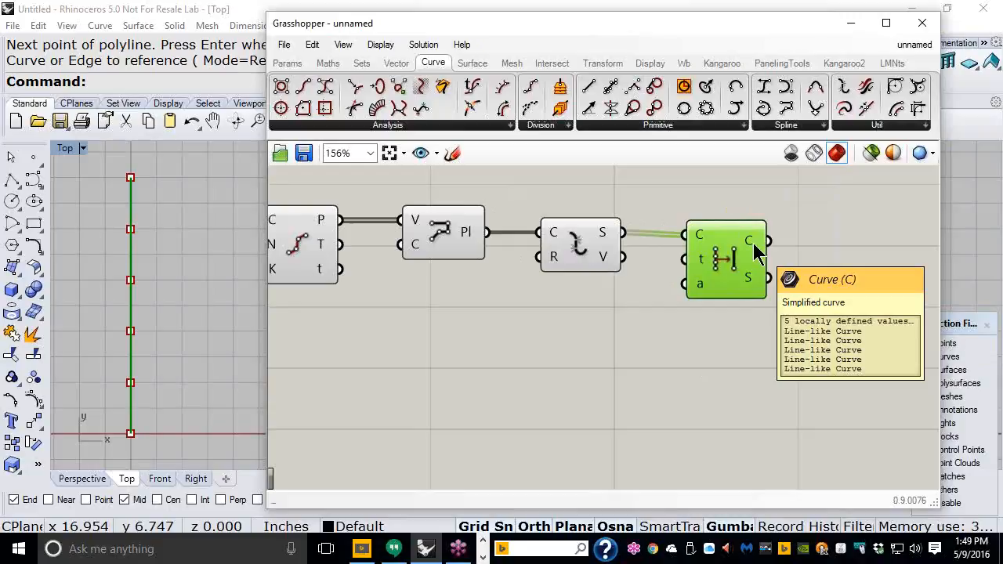
mouse_move(750, 287)
left_mouse_down()
mouse_move(736, 273)
mouse_move(738, 284)
left_mouse_up()
scroll(622, 321, "down", 3)
right_click_drag(703, 291, 627, 269)
scroll(631, 266, "up", 1)
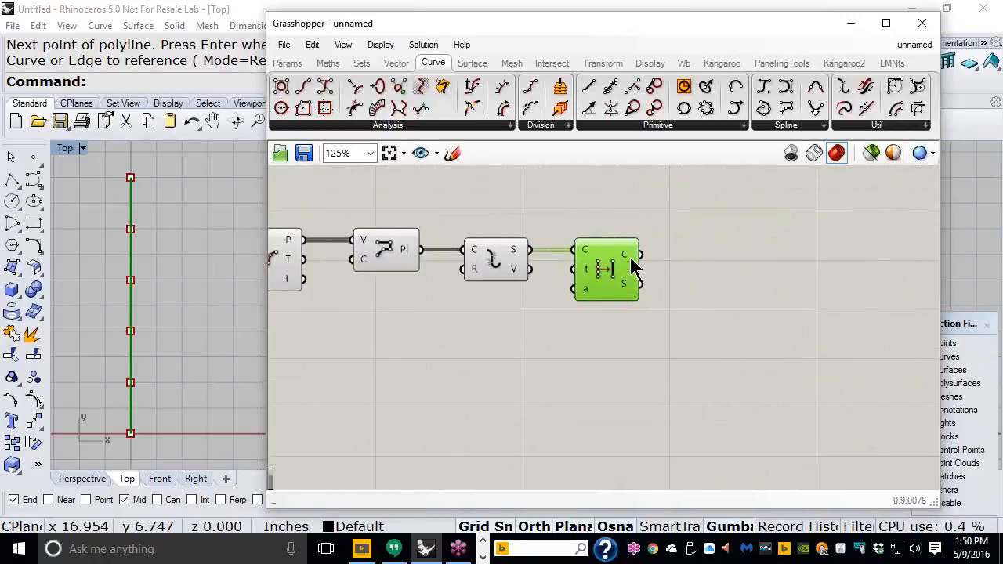
Step: Place a Cull Pattern component right of Simplify Curve, then select the PolyLine, Explode and Simplify components
mouse_move(631, 265)
left_click(360, 68)
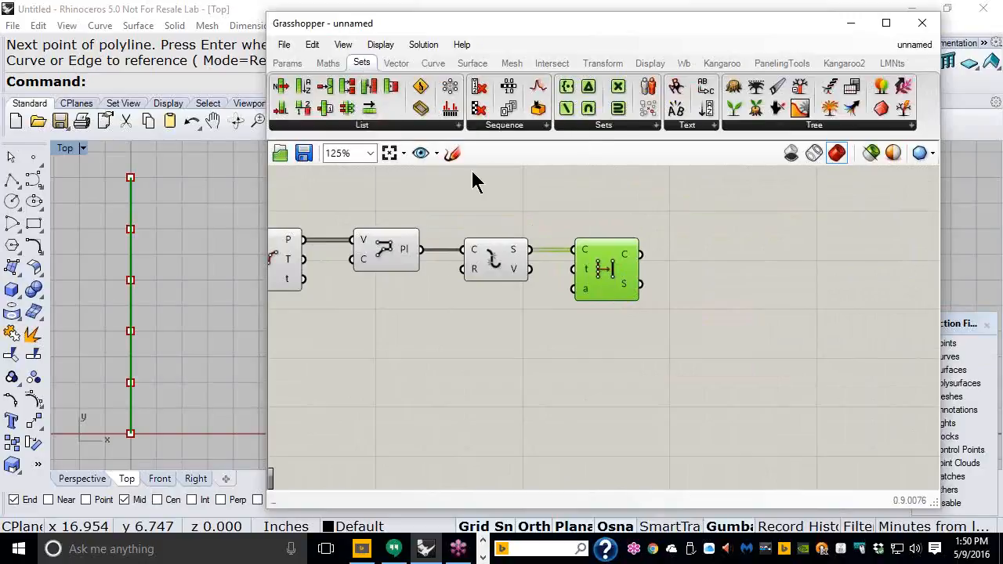
left_click(533, 128)
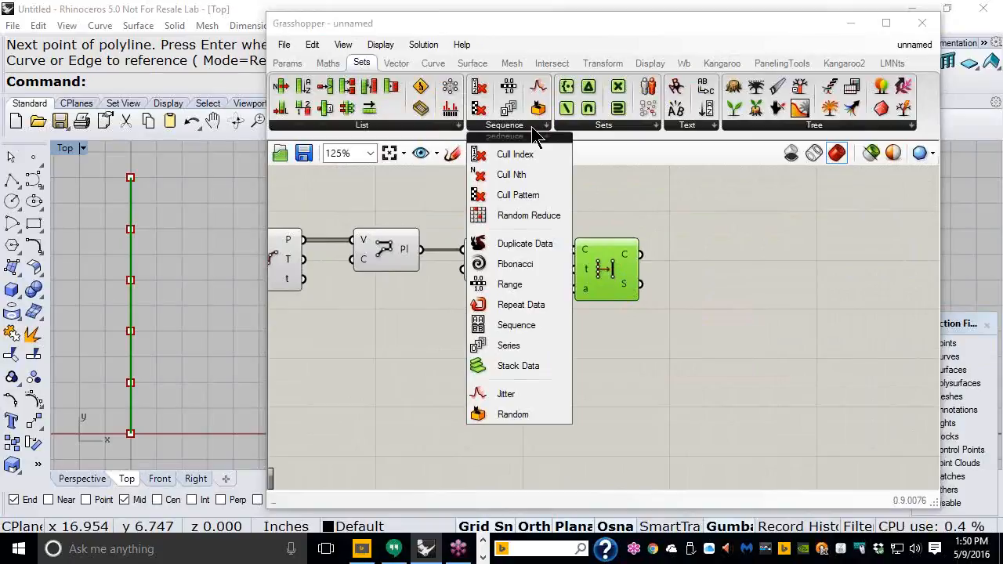
left_click(520, 195)
left_click(727, 257)
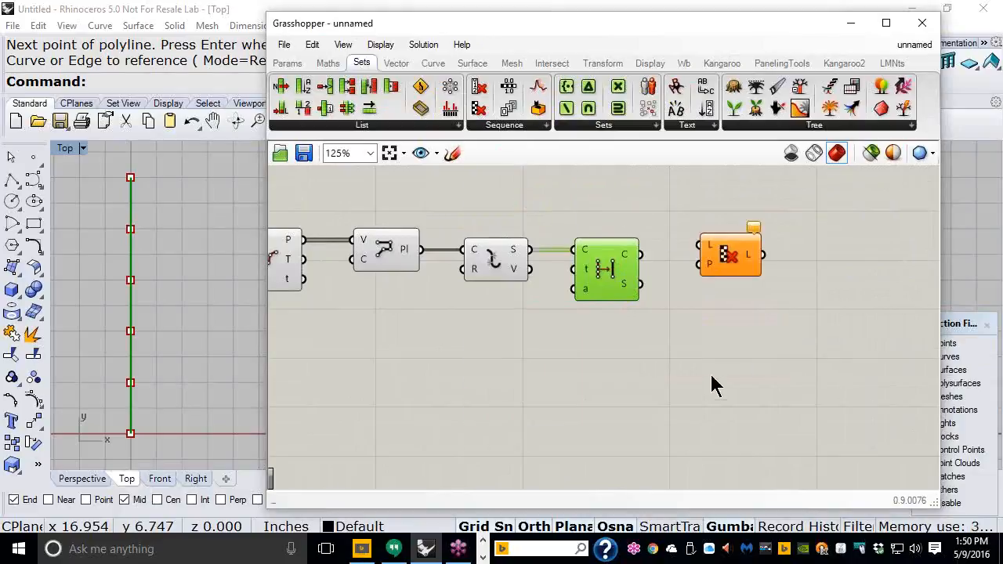
left_click_drag(736, 275, 741, 285)
left_click_drag(644, 332, 381, 220)
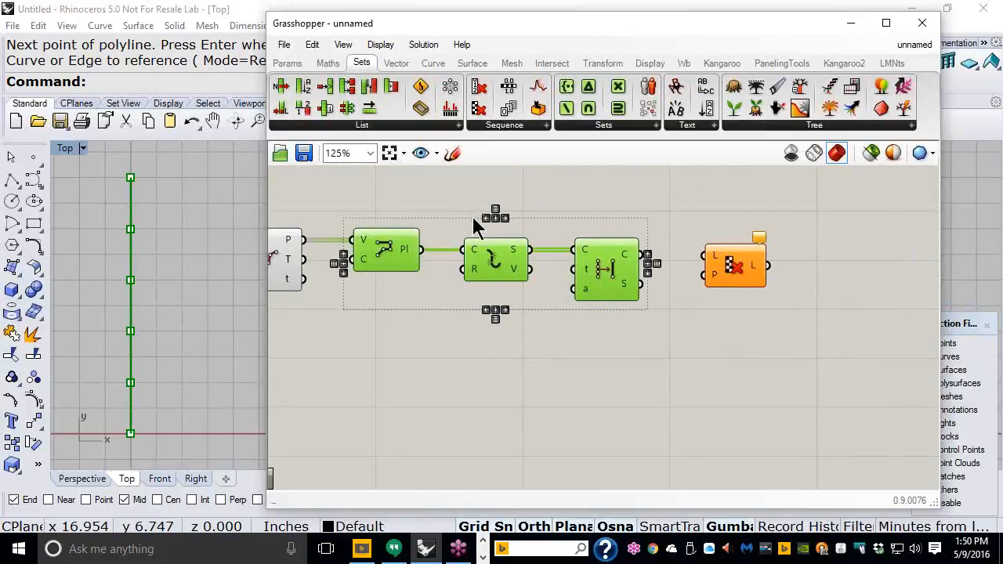
Step: Turn off preview for the selected components from the radial menu
middle_click(472, 217)
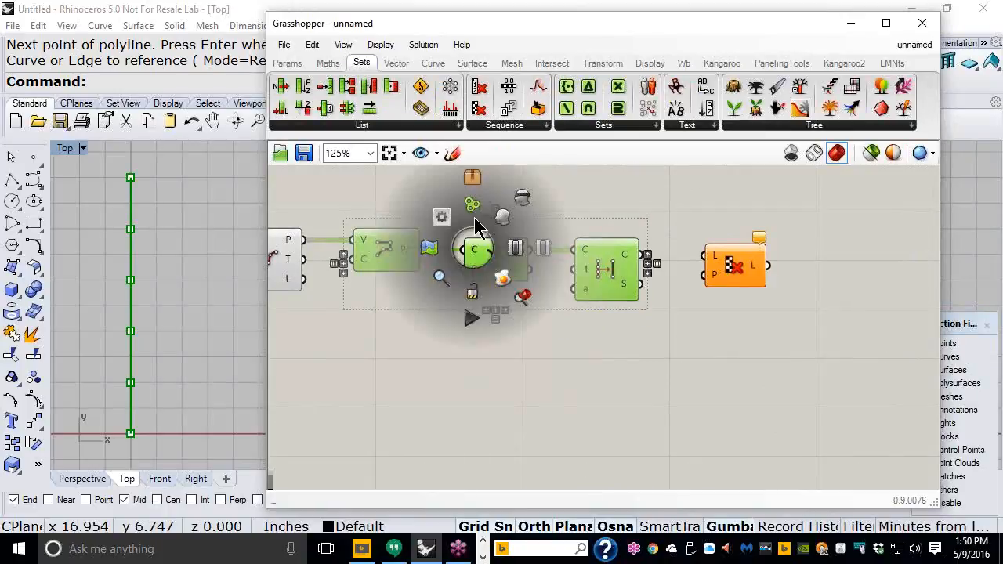
left_click(521, 204)
left_click(536, 357)
Step: Move the Curve input and Count slider further right
right_click_drag(370, 320, 465, 314)
left_click(363, 252)
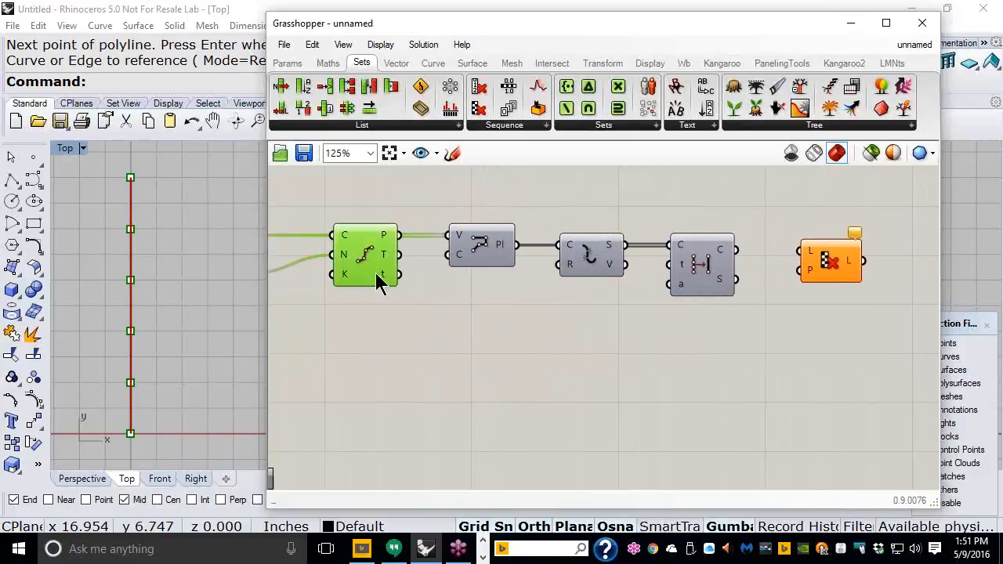
right_click_drag(410, 337, 658, 323)
left_click_drag(430, 313, 409, 239)
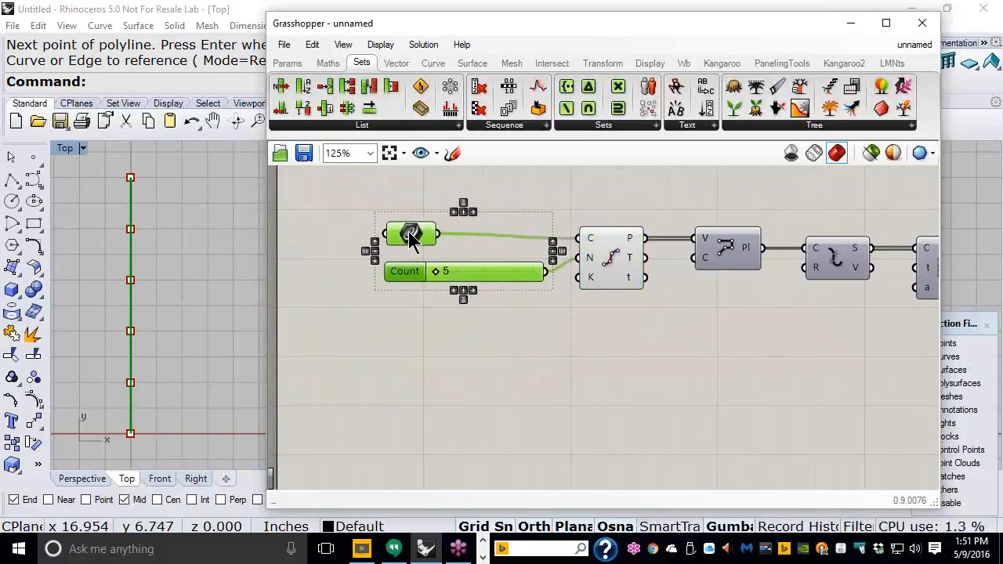
Step: Nudge Cull Pattern up and wire Simplify Curve's C output into its L input
right_click_drag(798, 346, 437, 320)
left_click(721, 262)
left_click_drag(721, 263, 721, 254)
left_click_drag(617, 237, 729, 248)
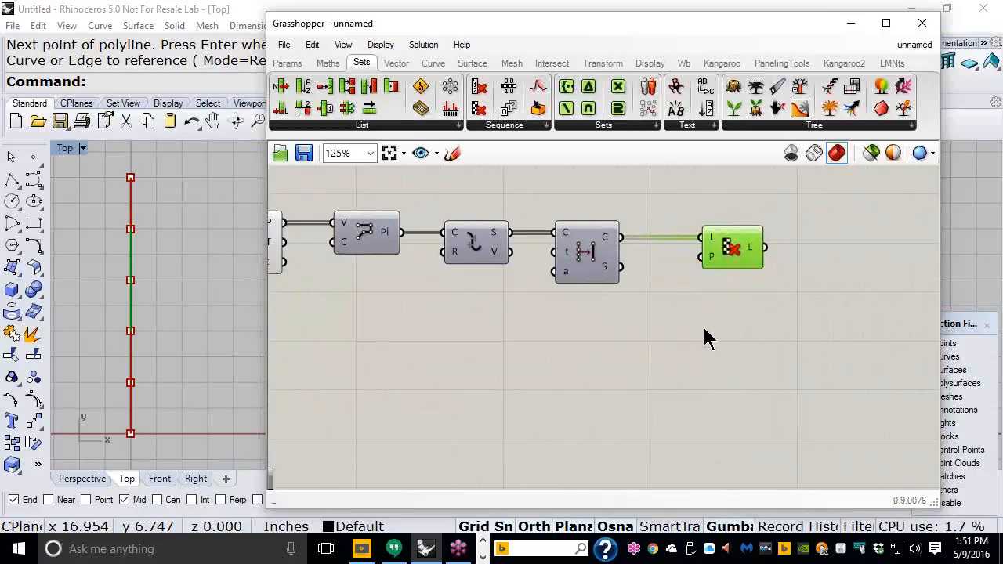
left_click(705, 337)
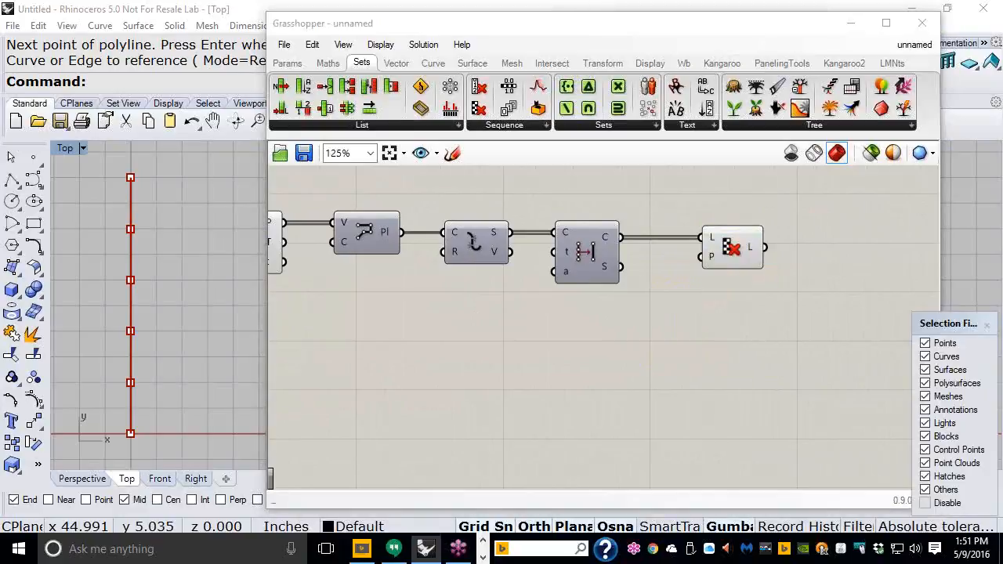
mouse_move(789, 345)
left_mouse_down()
mouse_move(846, 231)
mouse_move(858, 174)
mouse_move(822, 192)
mouse_move(859, 173)
mouse_move(887, 218)
mouse_move(815, 190)
left_mouse_up()
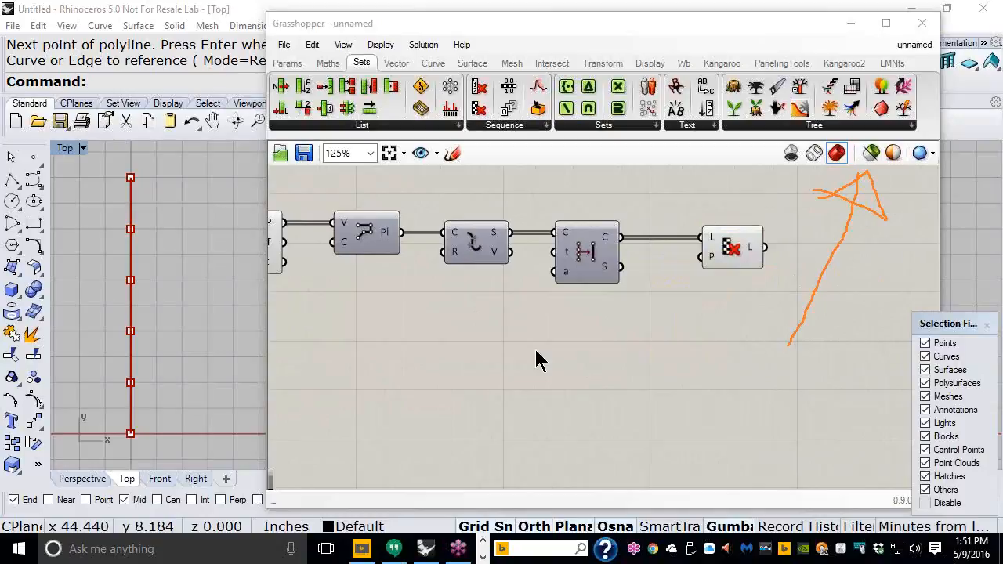
Step: Preview only selected components and inspect the Divide Curve, Polyline and Explode results
left_click(873, 154)
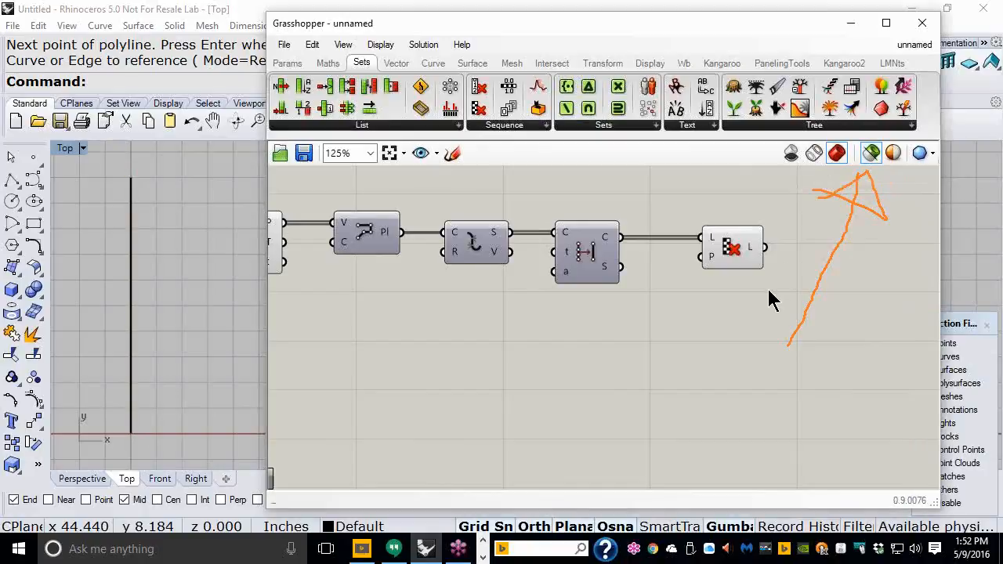
right_click_drag(352, 298, 593, 286)
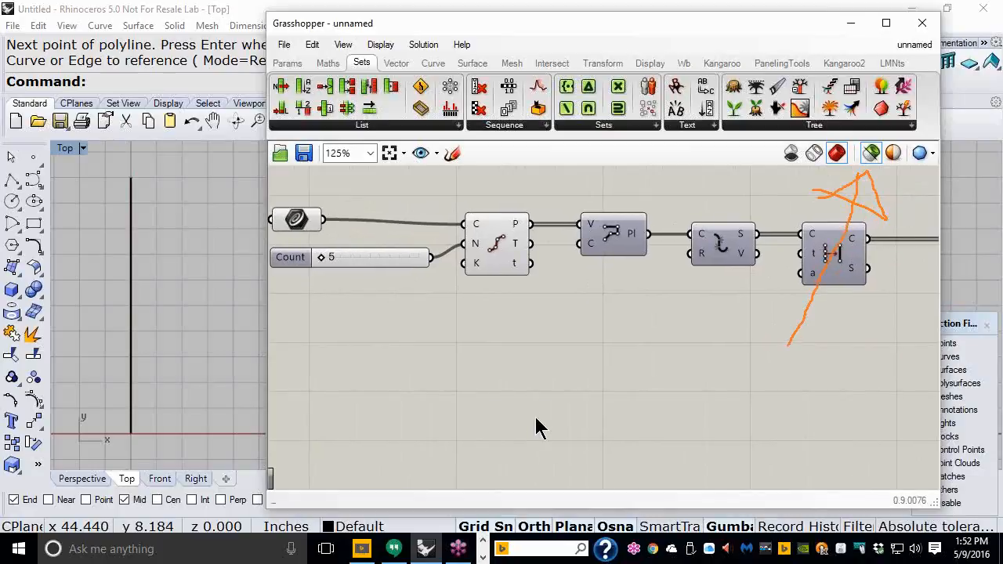
left_click(494, 244)
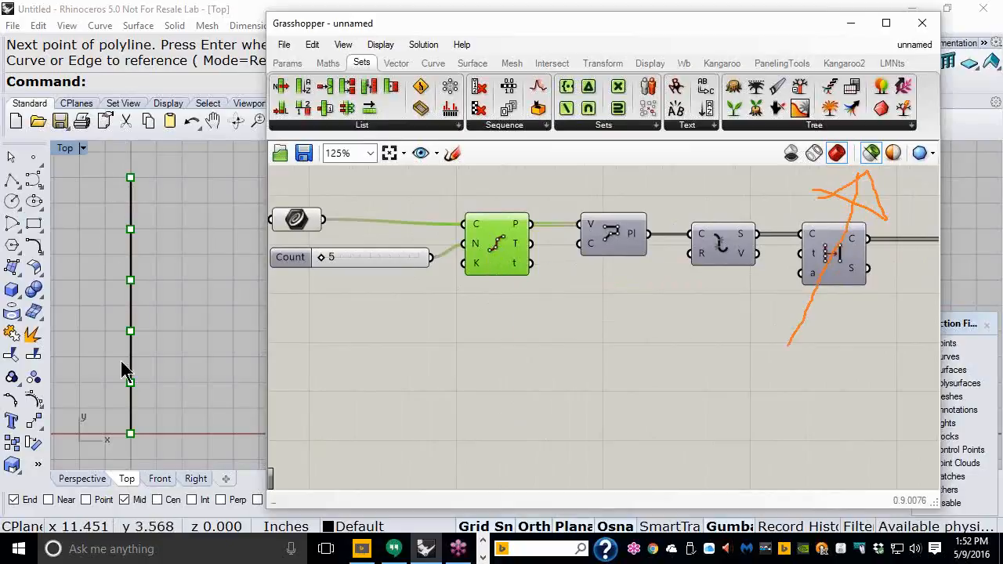
left_click(603, 243)
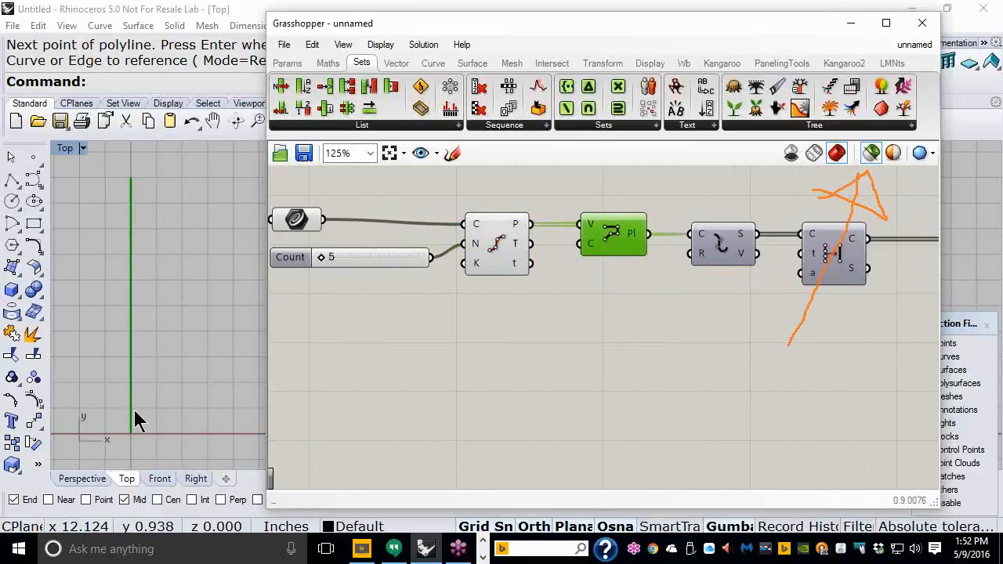
left_click(729, 249)
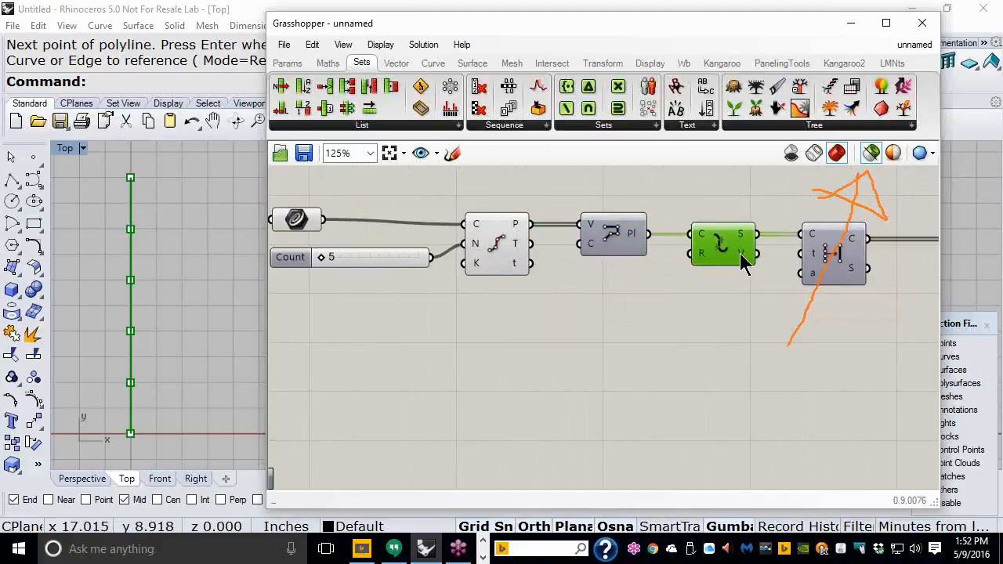
mouse_move(743, 263)
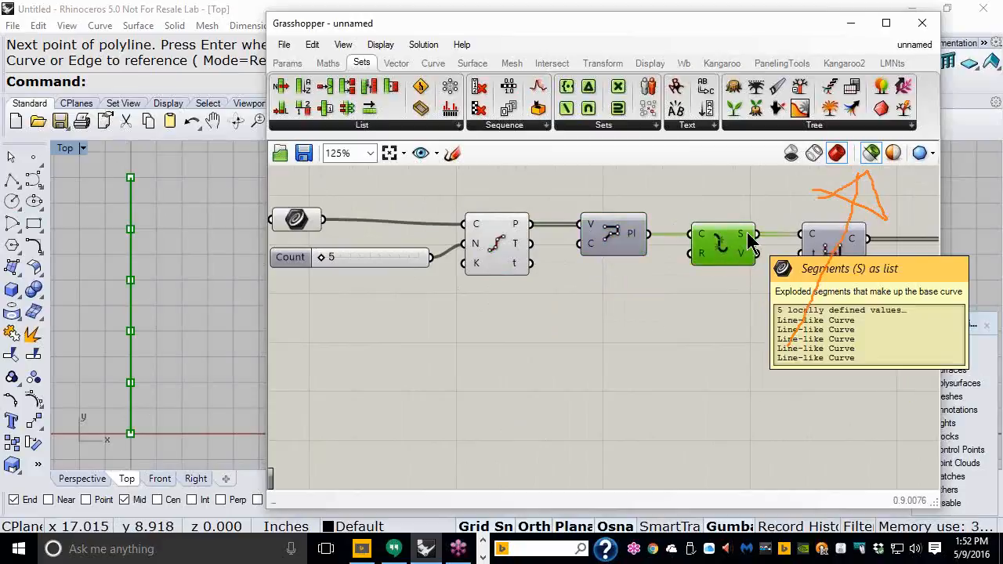
Step: Inspect the Simplify Curve output and the default-pattern Cull Pattern result
right_click_drag(893, 296, 601, 291)
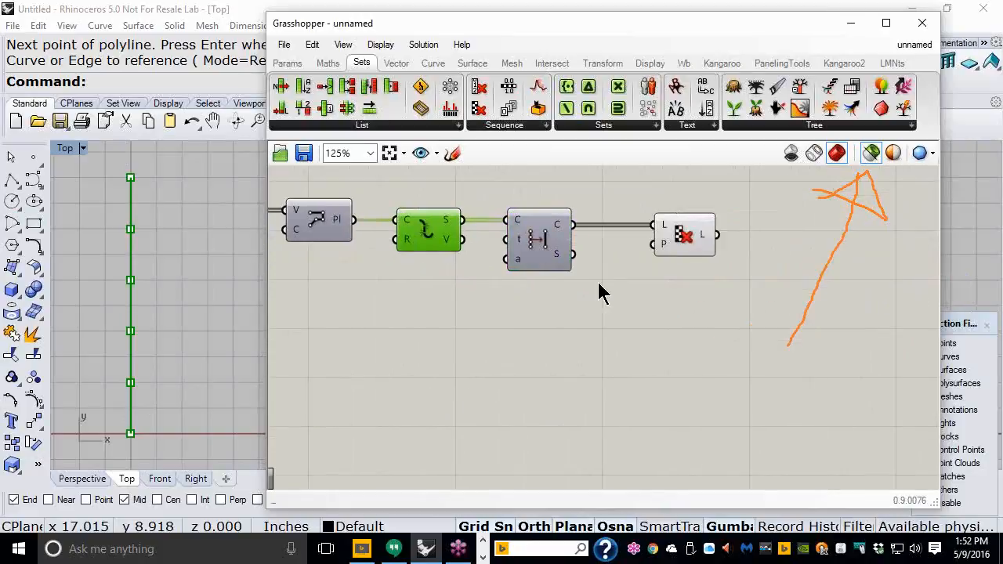
left_click(547, 249)
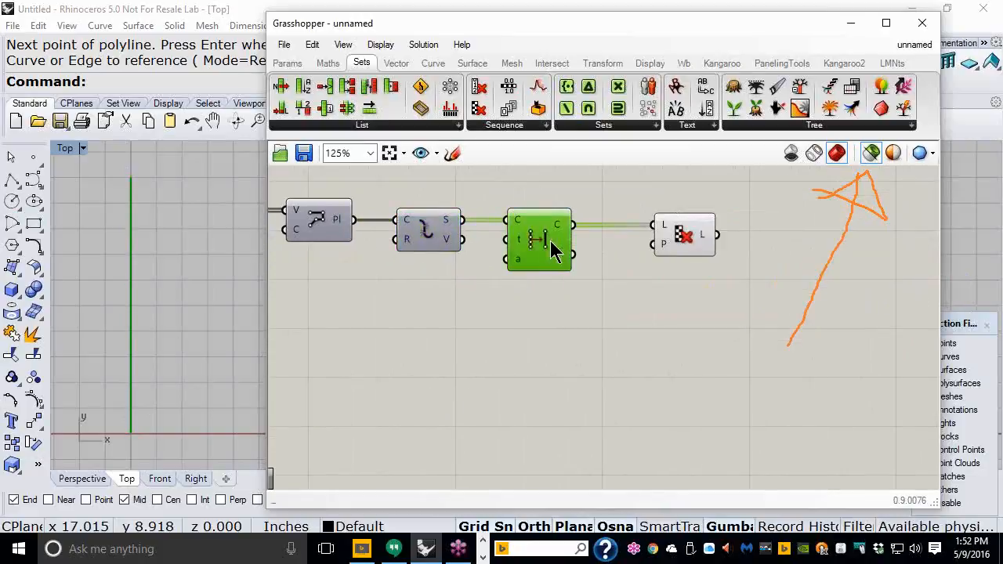
mouse_move(561, 228)
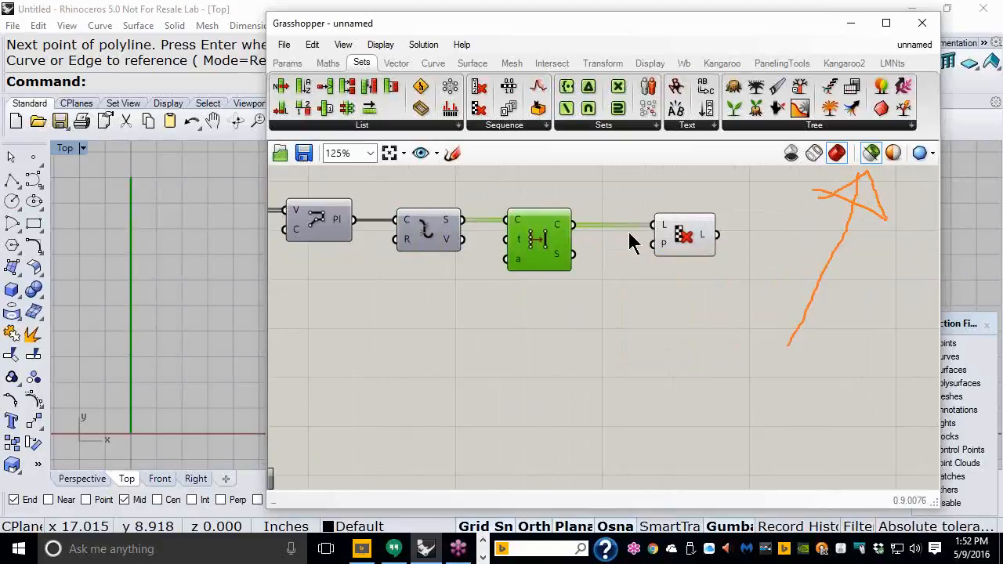
left_click(684, 245)
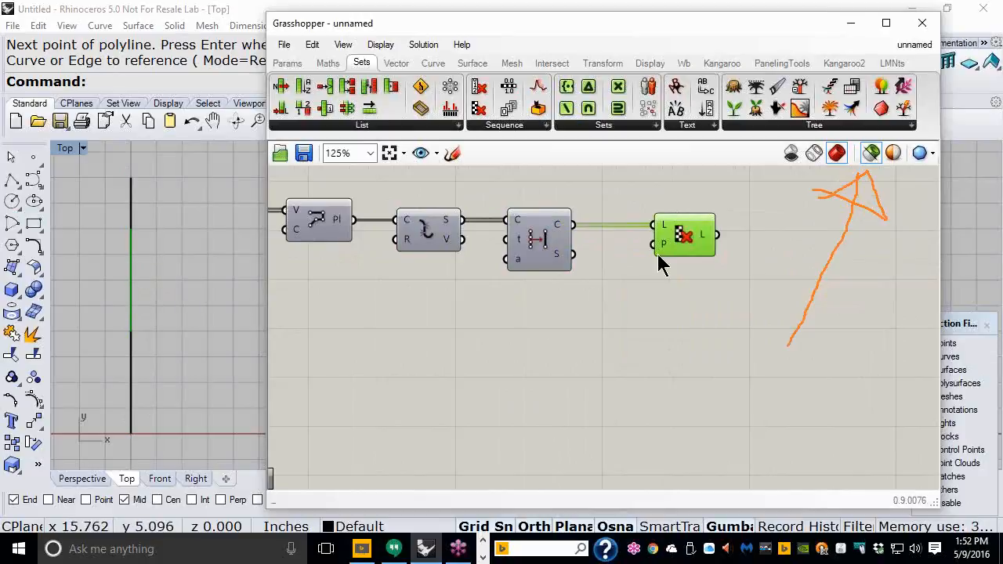
mouse_move(662, 250)
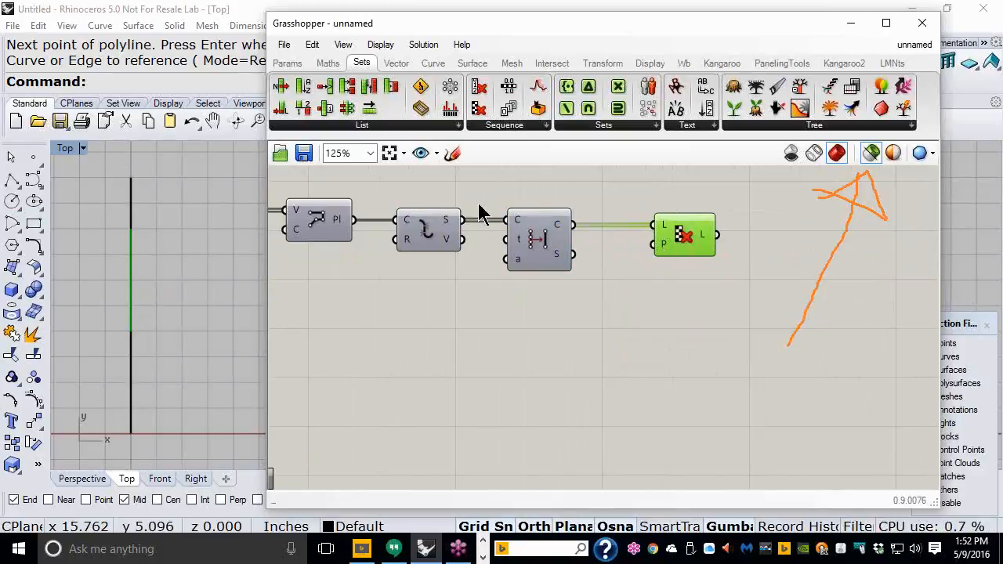
Step: Add True and False Boolean Toggles and wire both into Cull Pattern's P input
left_click(287, 64)
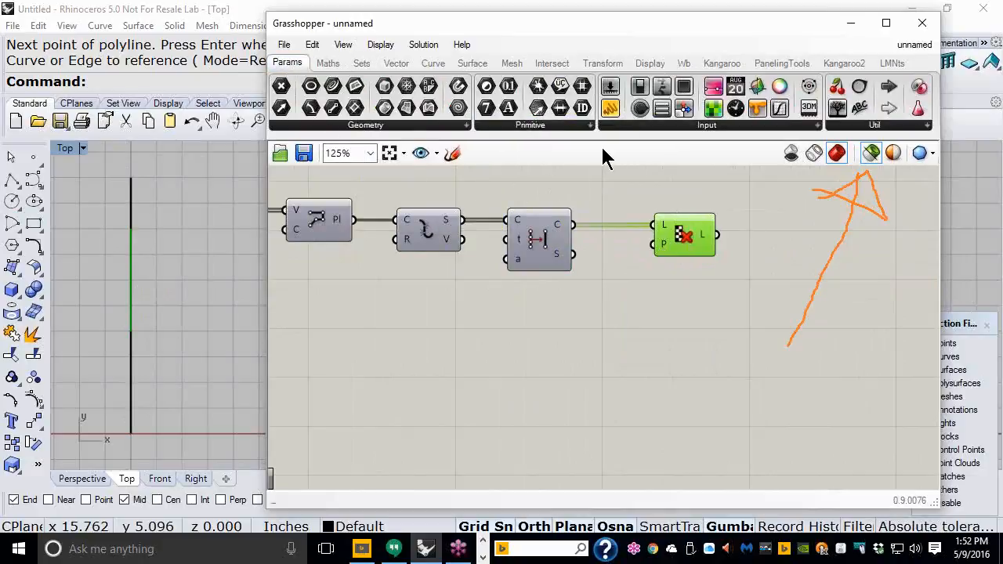
left_click_drag(640, 87, 535, 332)
scroll(578, 304, "up", 1)
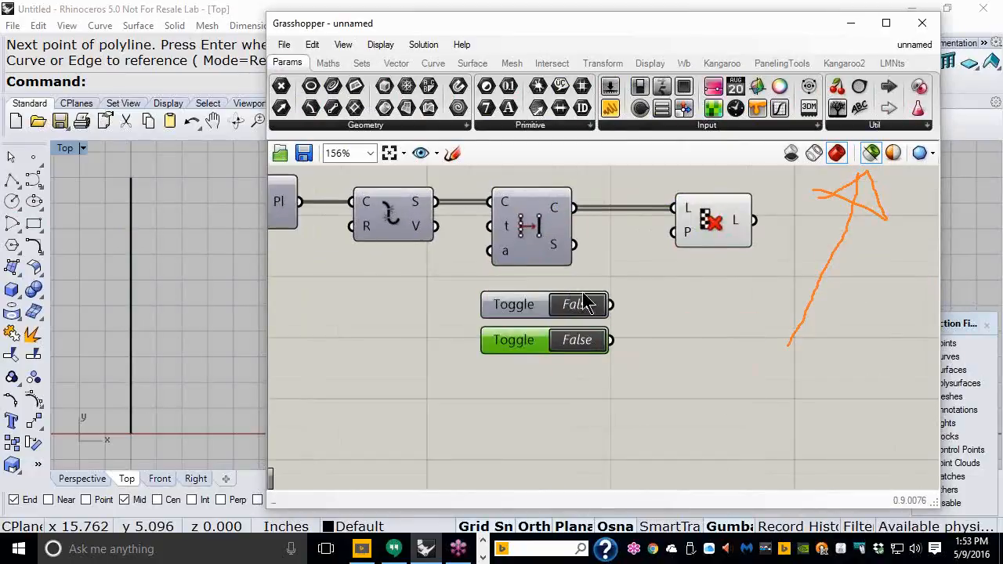
double_click(580, 308)
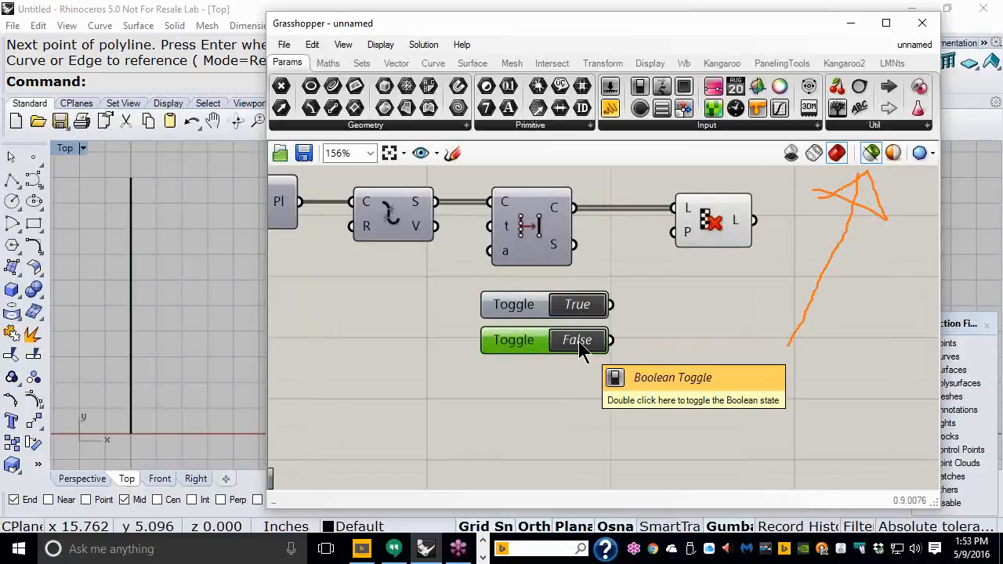
left_click(650, 297)
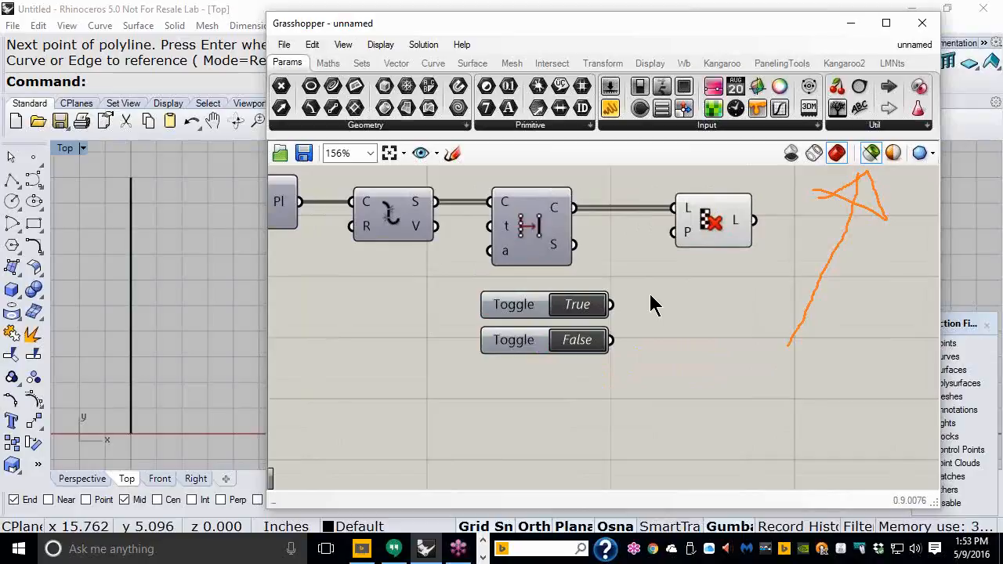
left_click_drag(612, 306, 674, 233)
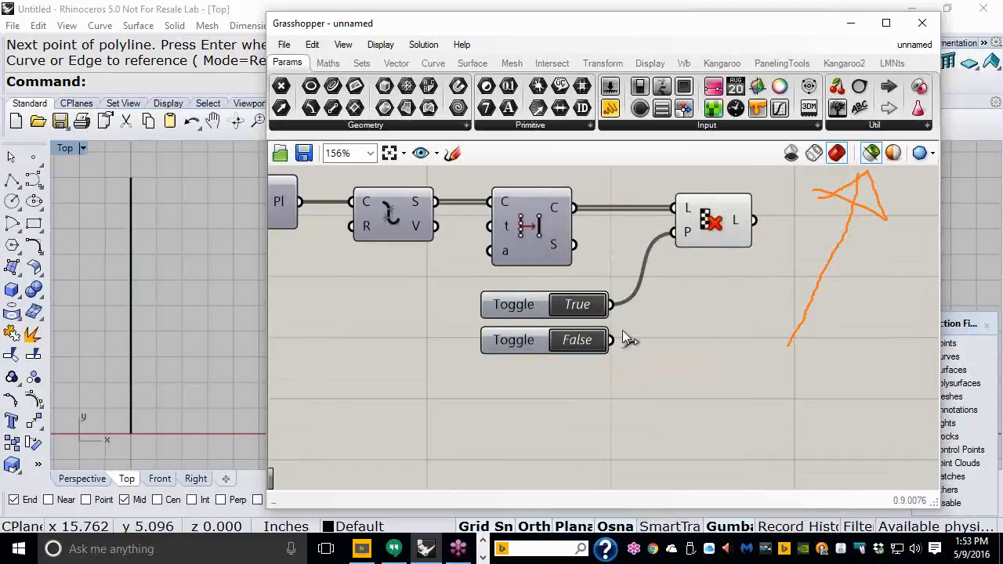
left_click_drag(613, 342, 673, 232)
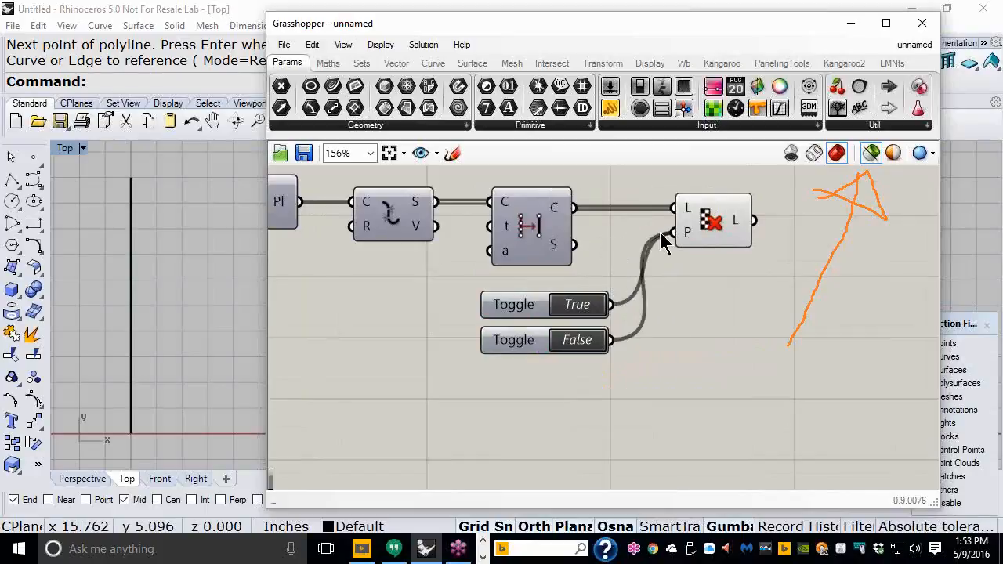
Step: Select Cull Pattern to preview the alternating kept segments, then clear the annotation
left_click(720, 233)
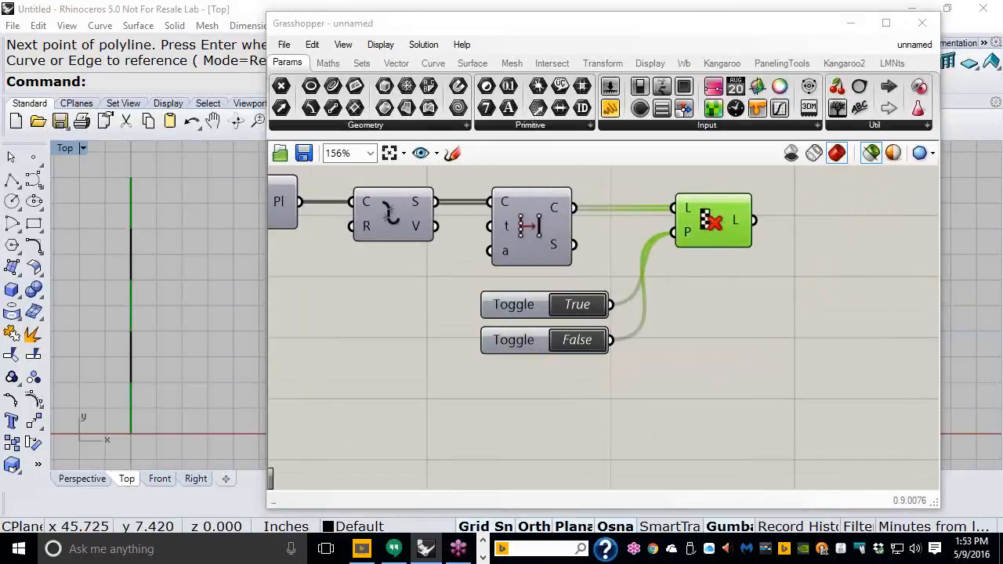
key("Escape")
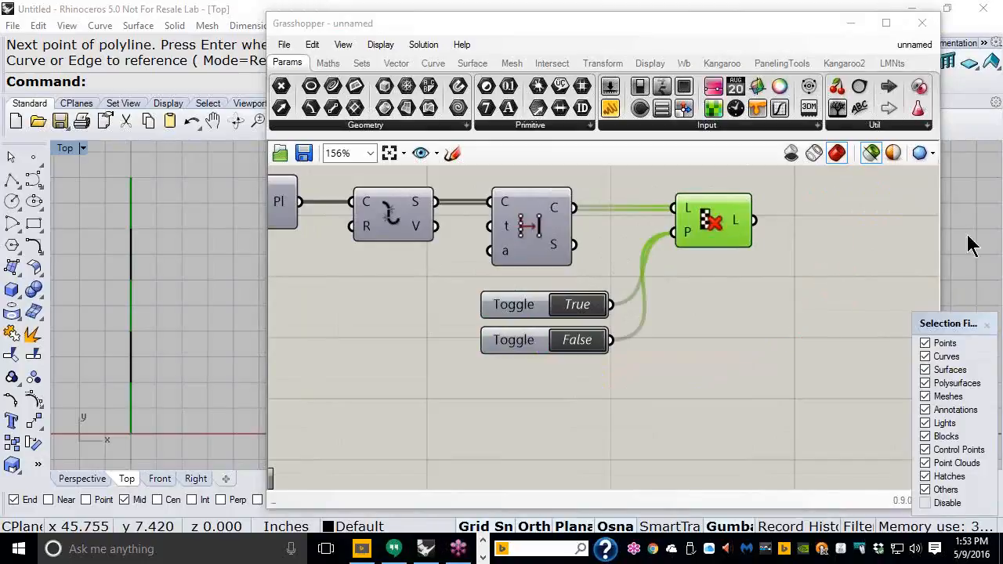
left_click(781, 322)
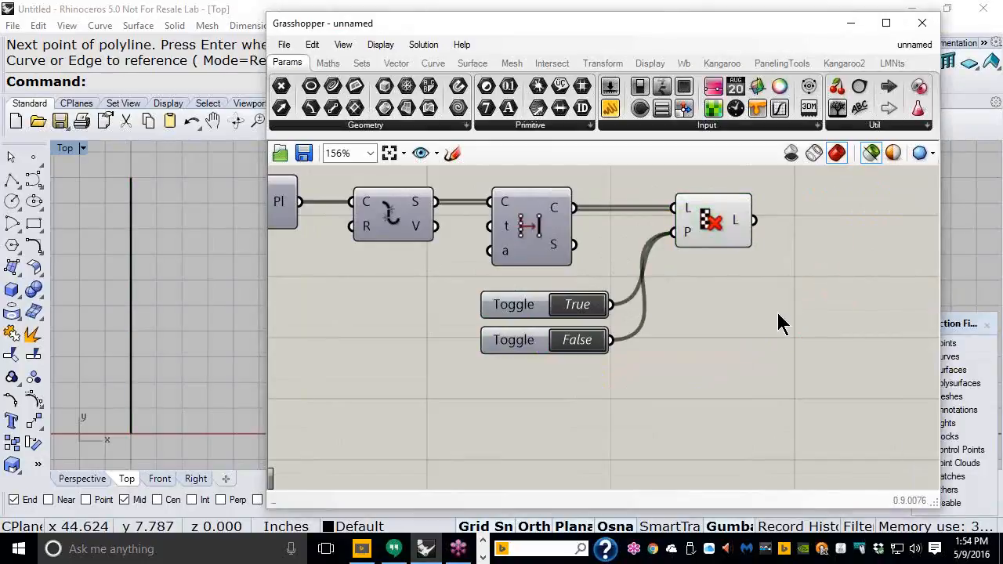
Step: Turn off selected-only preview so all components display again
left_click(873, 155)
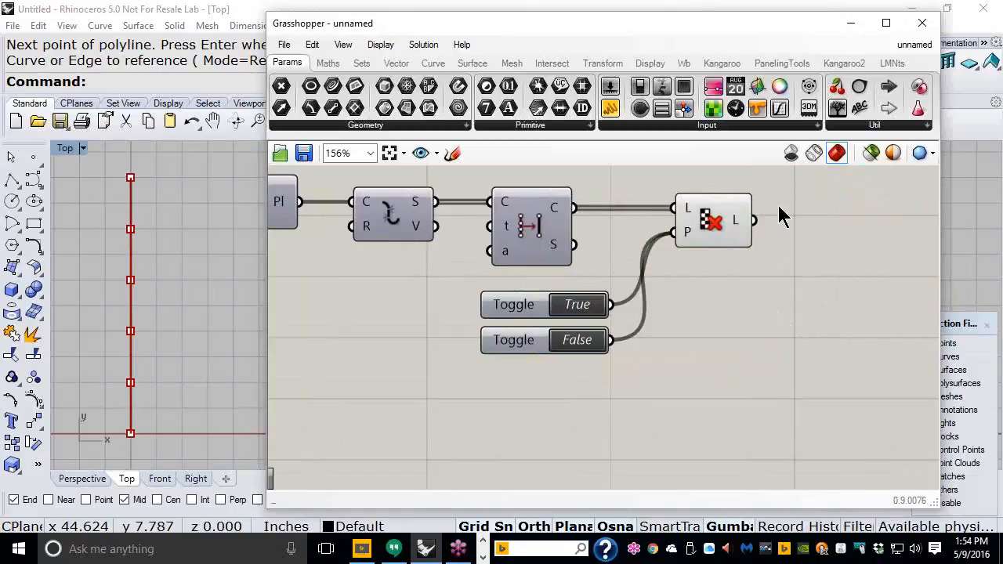
left_click(694, 232)
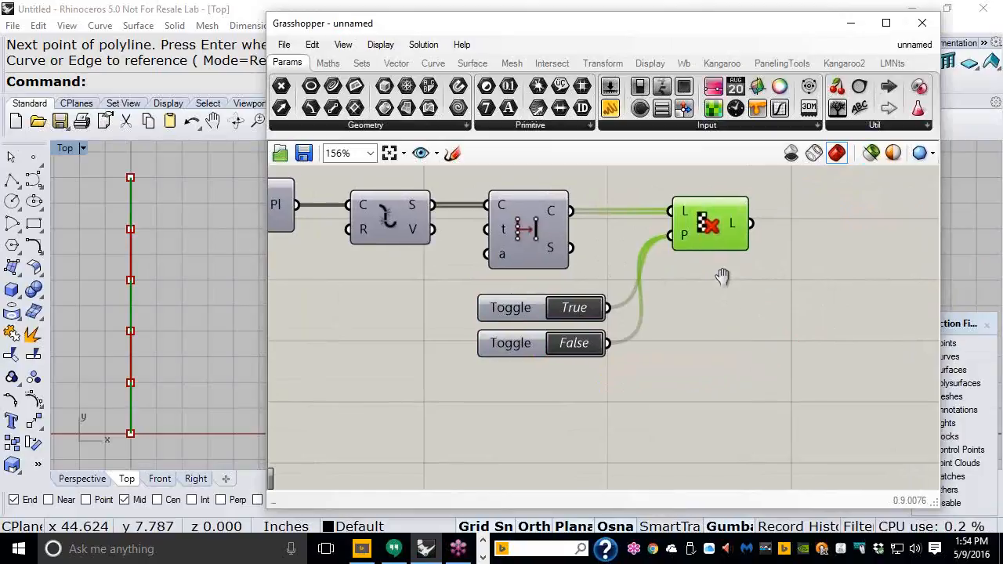
scroll(717, 286, "down", 3)
Step: Disable Divide Curve's preview from its radial menu and check Cull Pattern's output
right_click_drag(427, 242, 477, 240)
left_click_drag(389, 301, 348, 207)
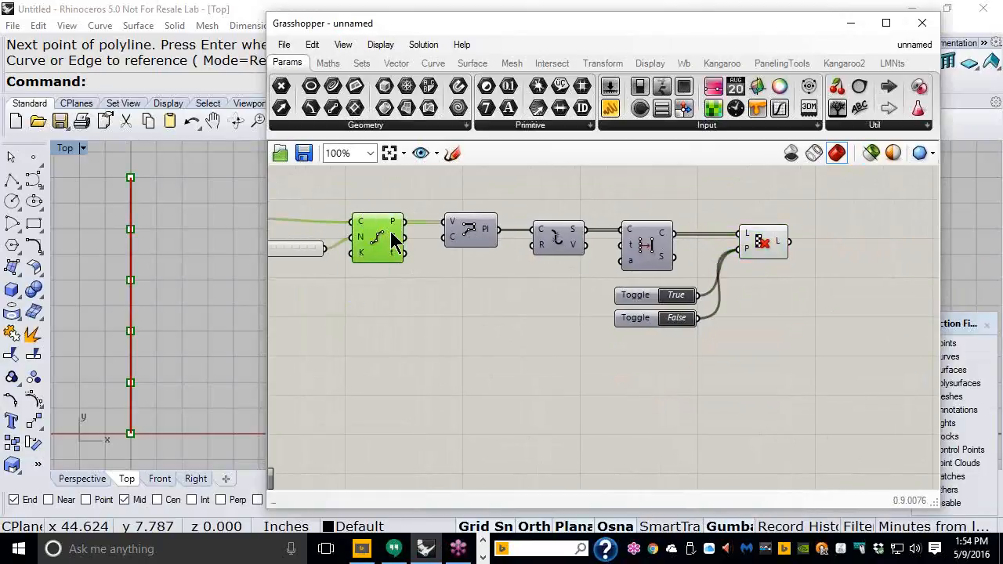
middle_click(392, 241)
left_click(440, 197)
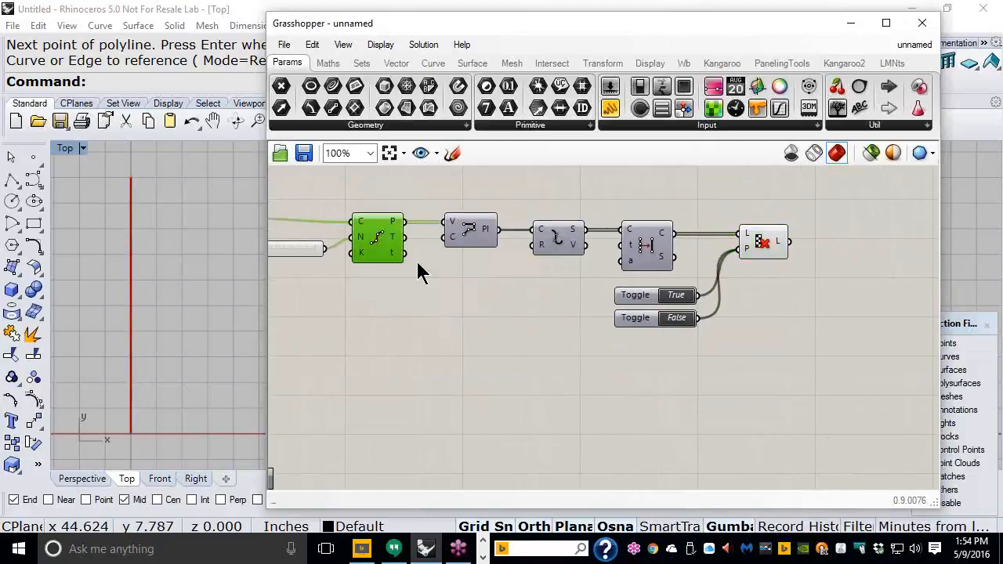
right_click_drag(765, 289, 510, 284)
scroll(502, 213, "up", 1)
left_click(506, 247)
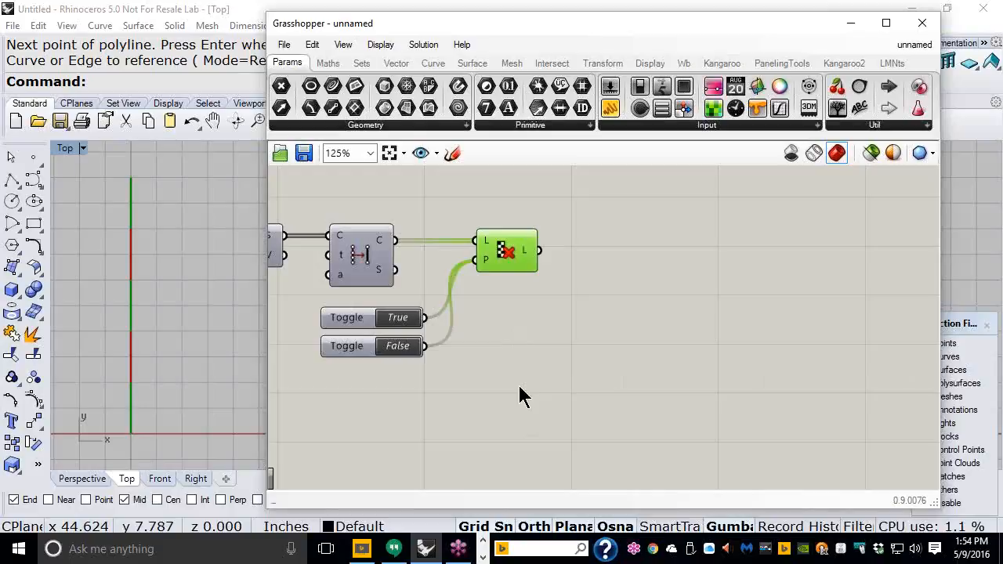
Step: Place an End Points component right of Cull Pattern and feed it Cull Pattern's L output
left_click(428, 66)
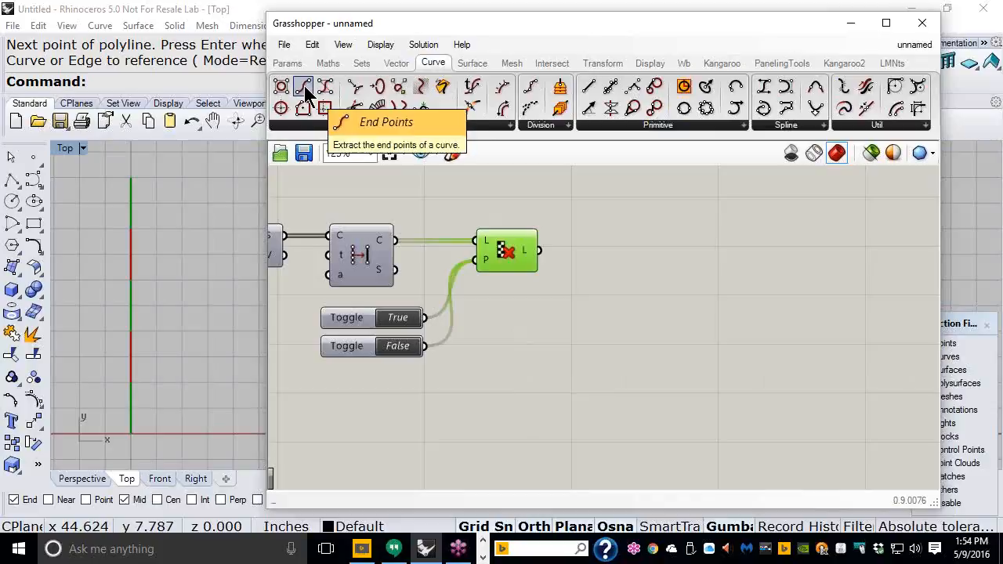
left_click_drag(304, 85, 750, 331)
left_click_drag(626, 239, 626, 241)
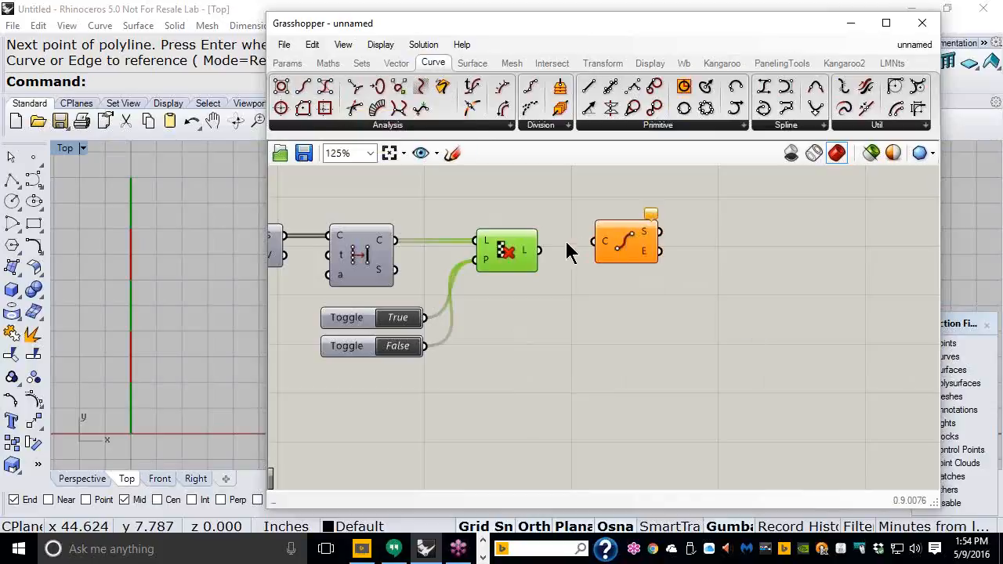
left_click_drag(540, 250, 624, 202)
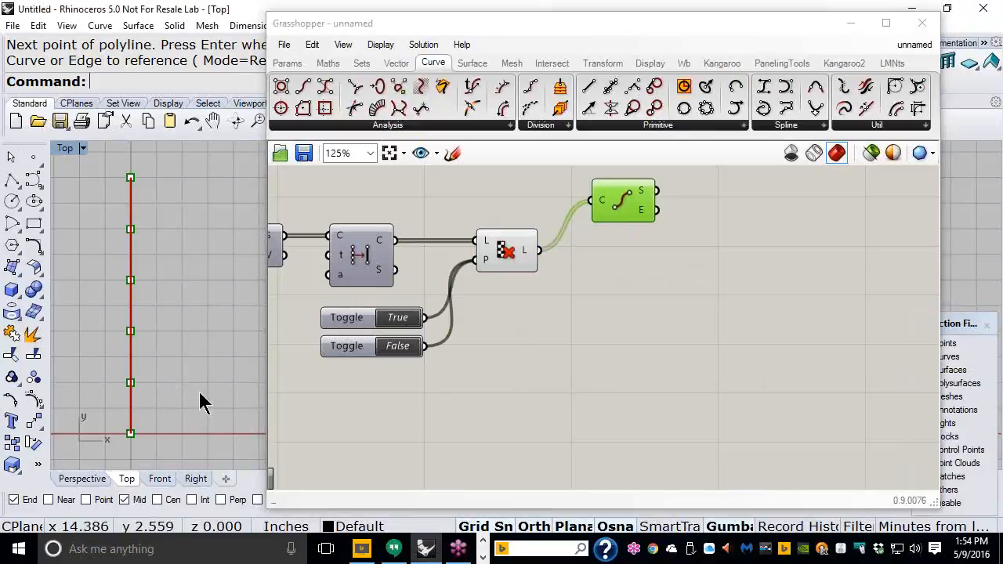
left_click(208, 420)
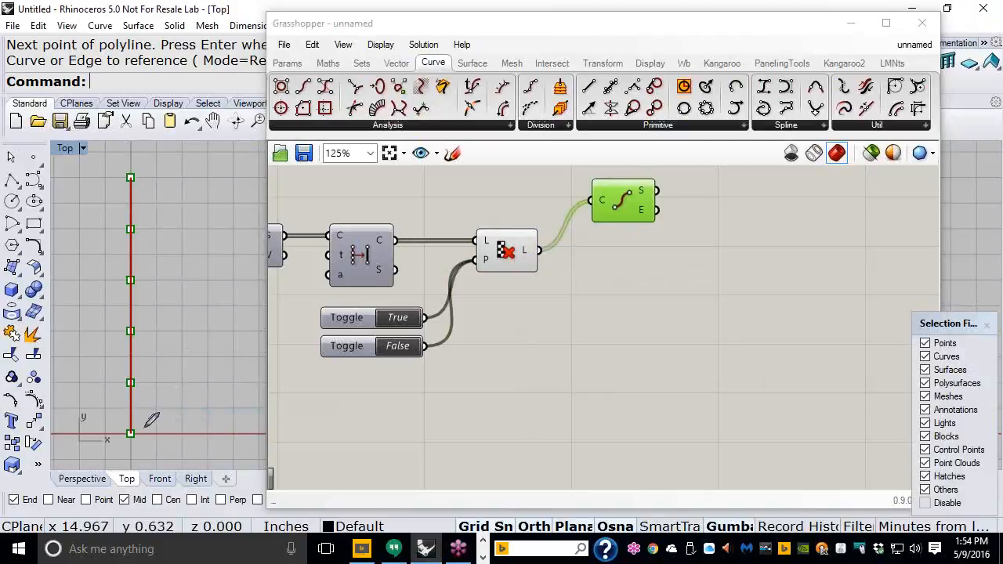
left_click_drag(167, 422, 133, 451)
mouse_move(146, 383)
left_mouse_down()
mouse_move(157, 404)
mouse_move(163, 385)
mouse_move(108, 379)
mouse_move(99, 388)
left_mouse_up()
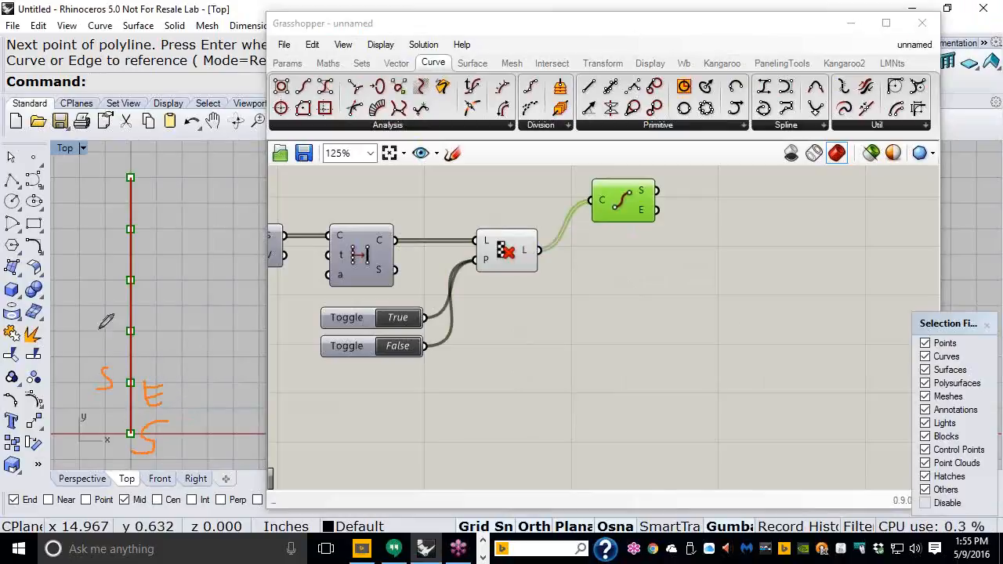
mouse_move(98, 327)
left_mouse_down()
mouse_move(94, 342)
mouse_move(111, 342)
mouse_move(101, 329)
left_mouse_up()
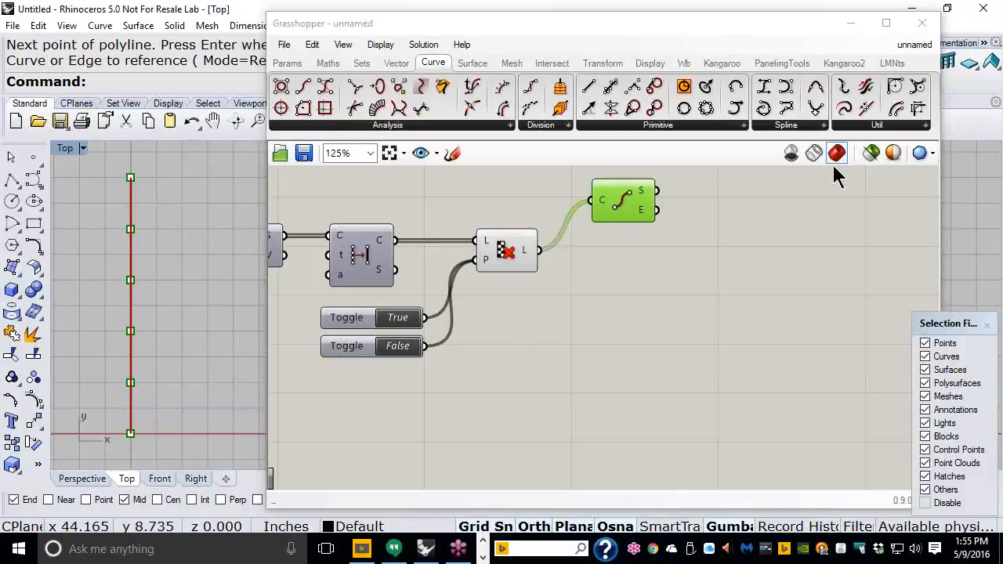
left_click(515, 269)
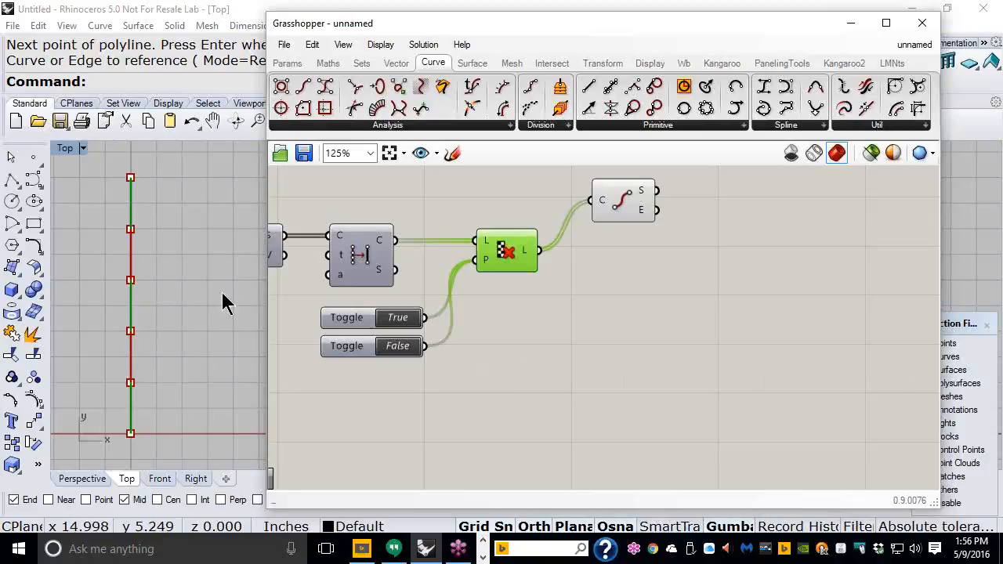
Step: Add a Vector 2Pt beside End Points, wiring start points to A and end points to B
left_click(396, 66)
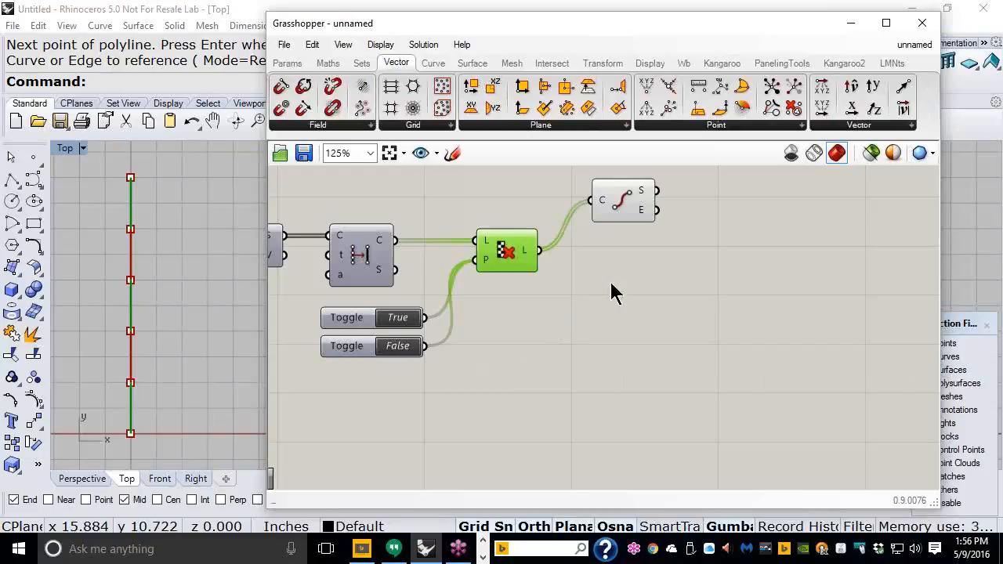
left_click(880, 132)
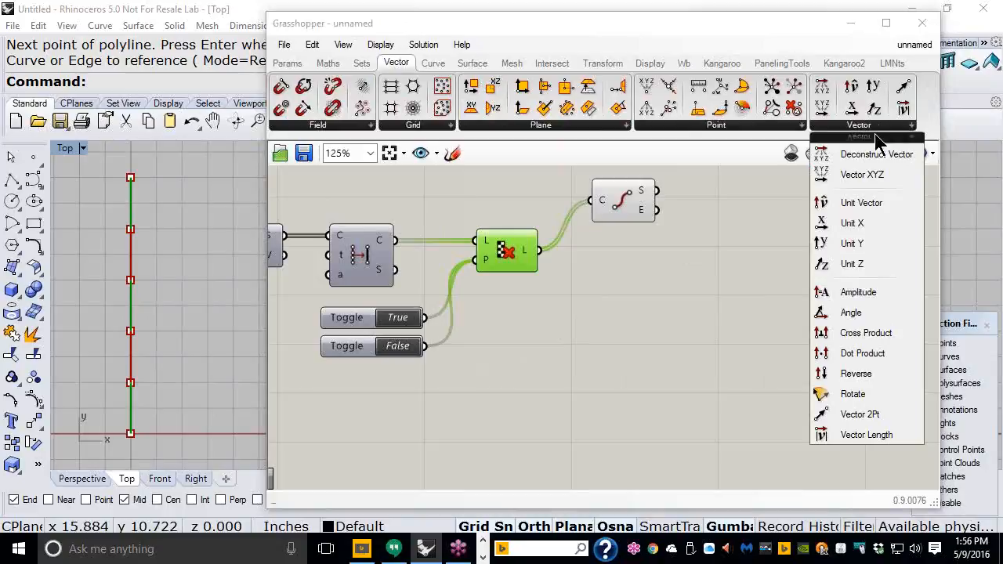
left_click(861, 415)
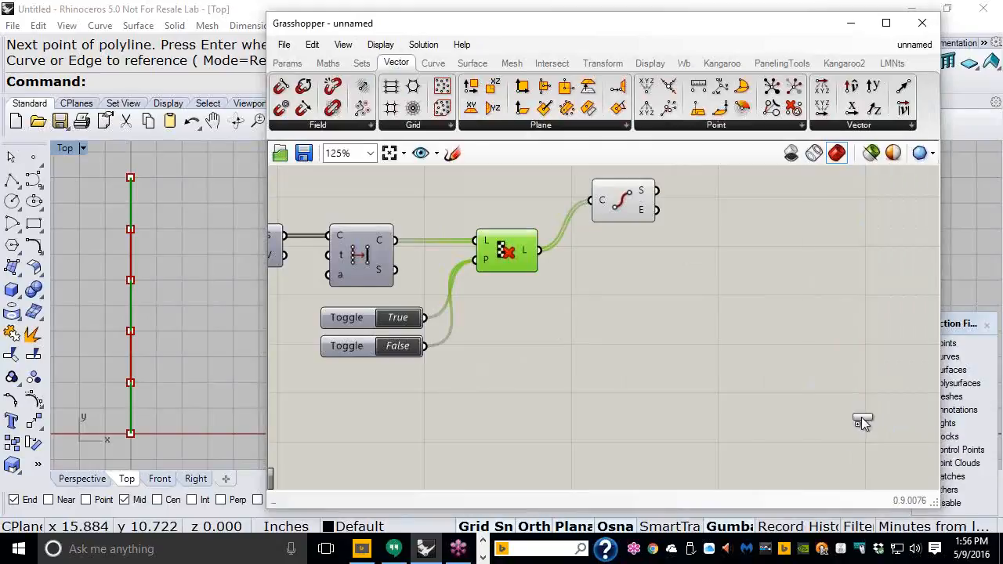
left_click(728, 276)
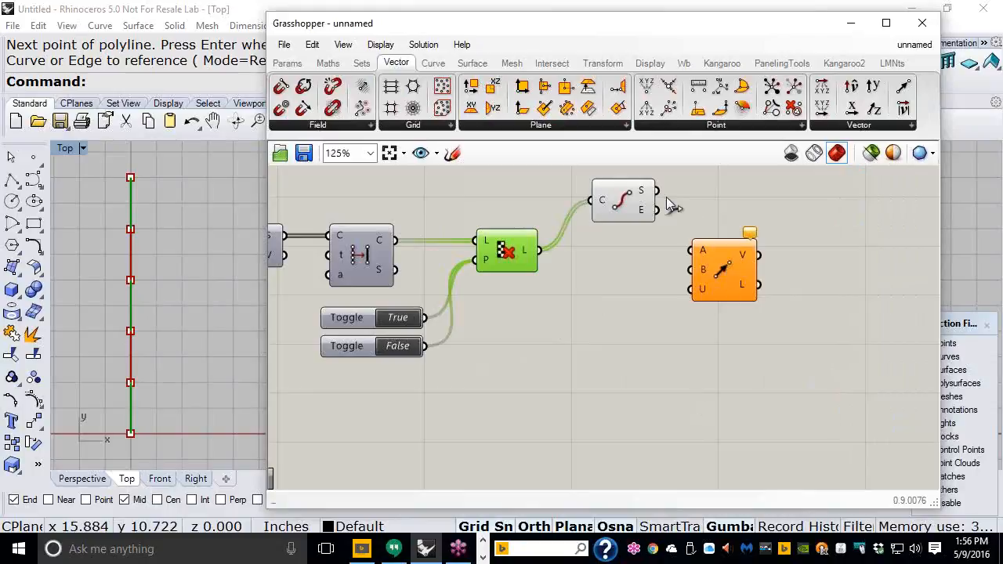
left_click_drag(657, 191, 689, 251)
left_click_drag(730, 282, 747, 225)
left_click_drag(665, 213, 694, 211)
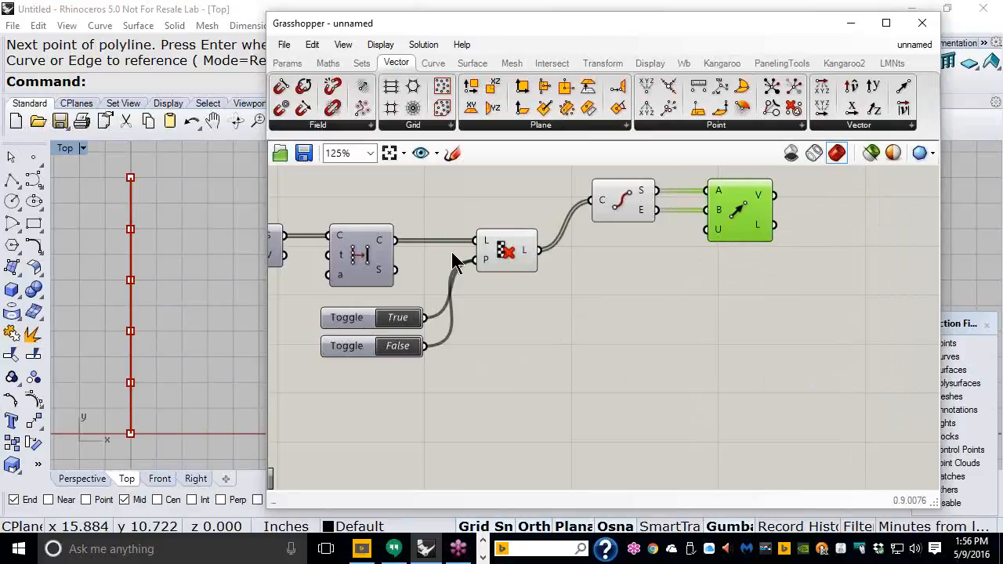
left_click(509, 252)
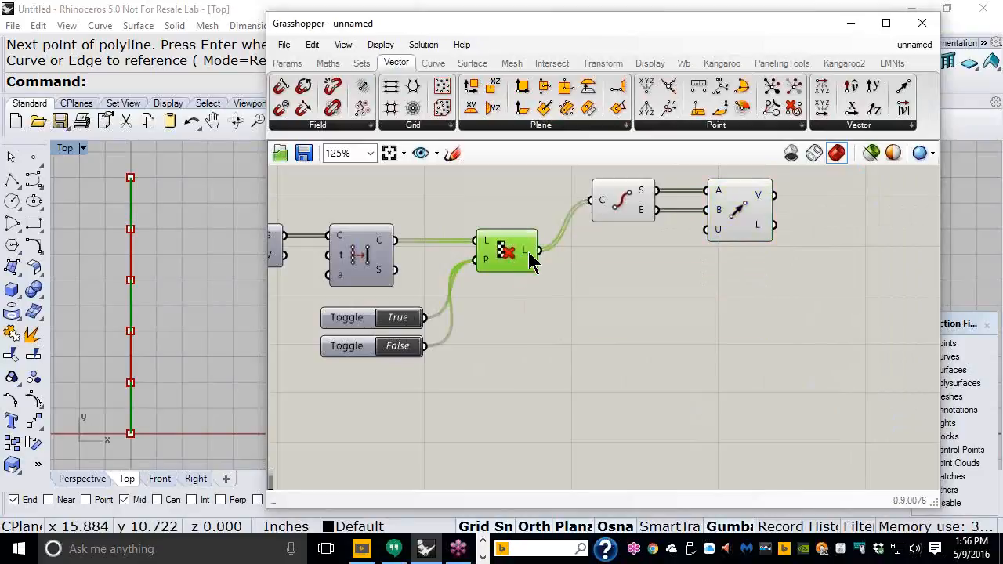
mouse_move(526, 261)
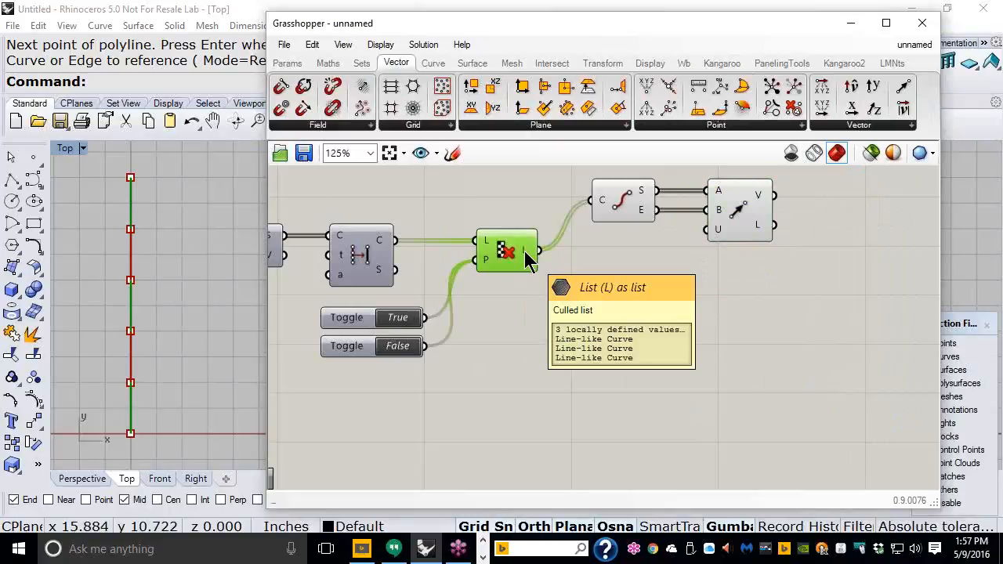
Step: Place an unconnected Rotate vector component near Vector 2Pt
left_click(868, 127)
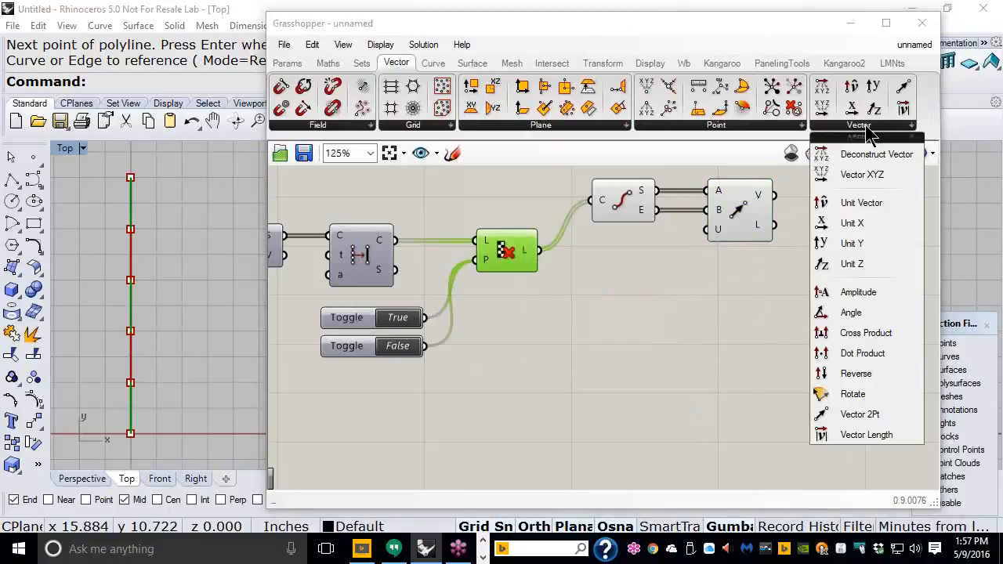
left_click(853, 398)
left_click(834, 317)
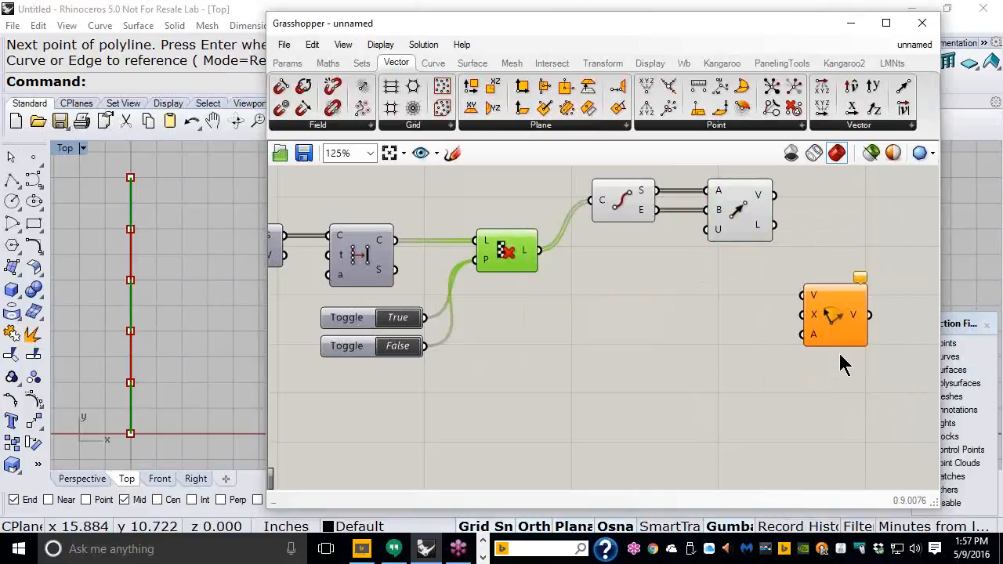
right_click_drag(774, 285, 621, 347)
scroll(633, 263, "up", 3)
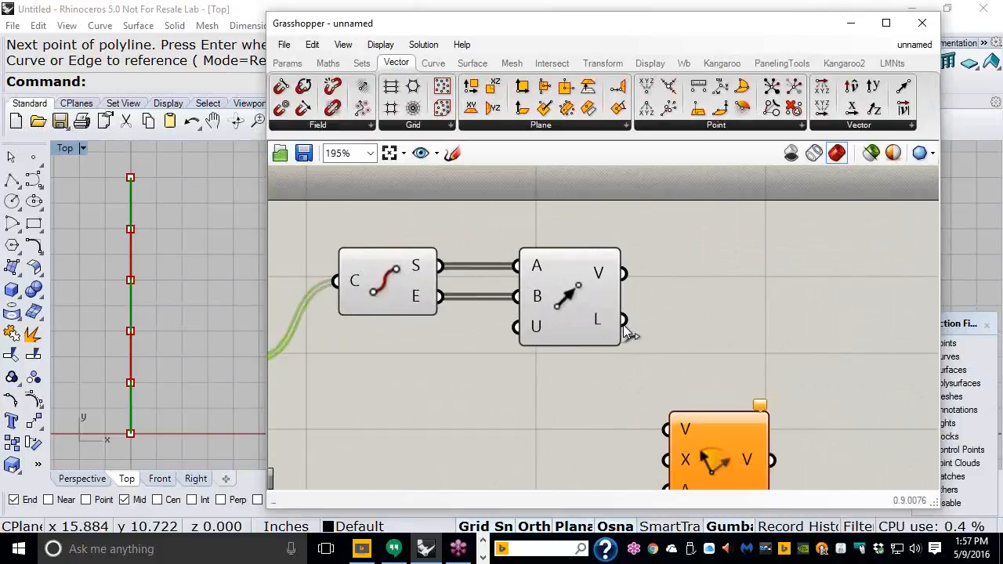
Step: Add a Vector Display fed by End Points' start points as A and Vector 2Pt's vectors as V
left_click(651, 64)
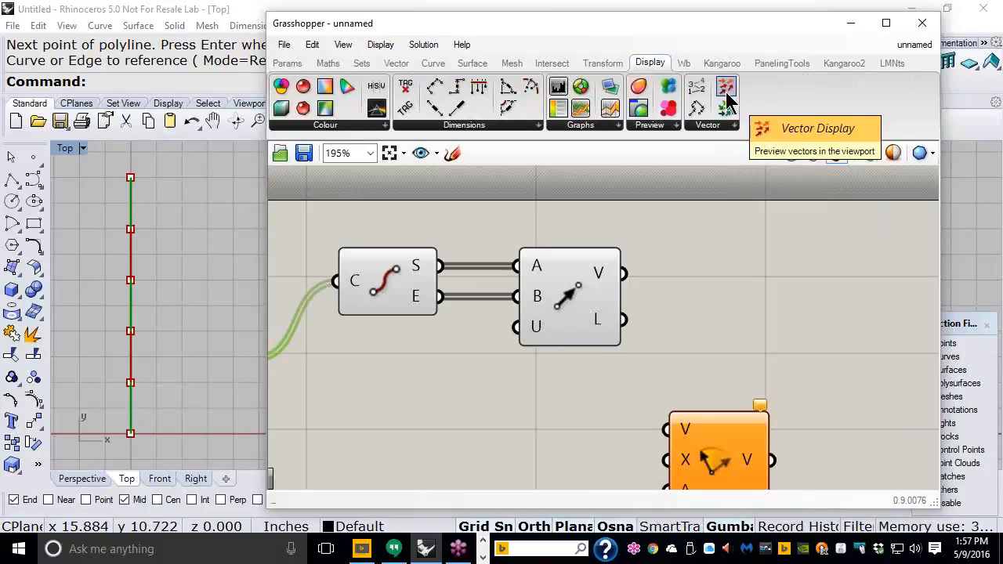
left_click_drag(727, 100, 714, 247)
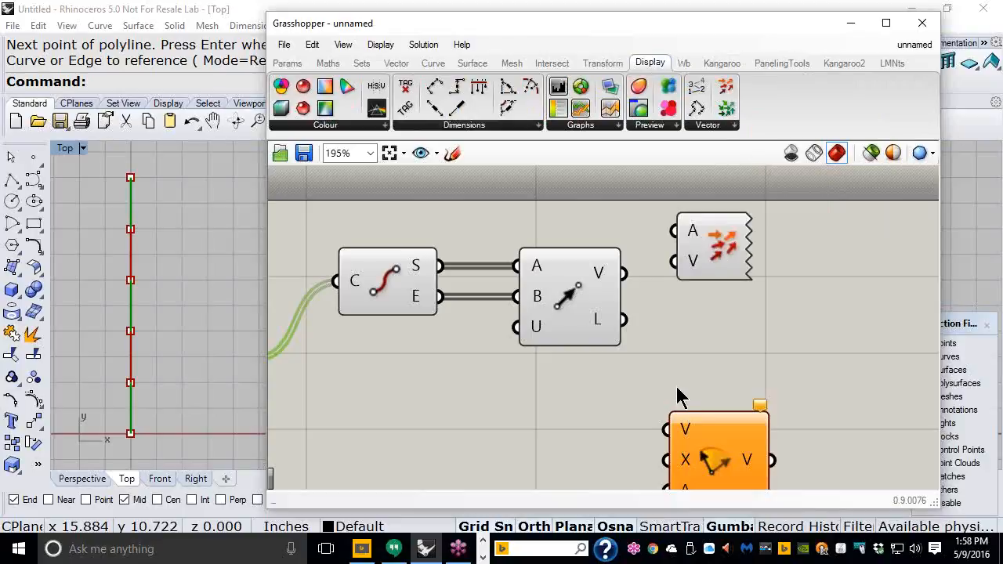
left_click_drag(587, 313, 588, 342)
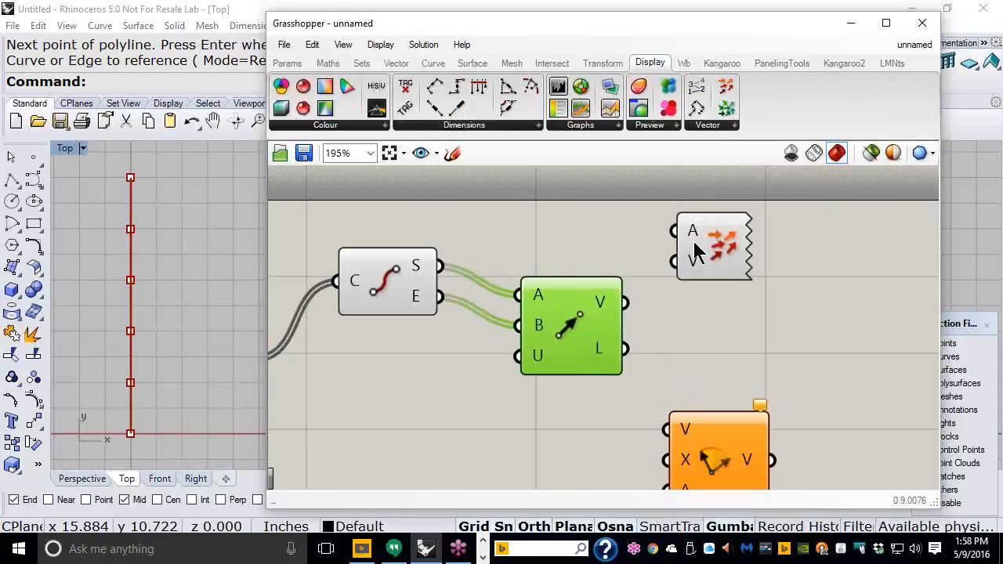
mouse_move(693, 238)
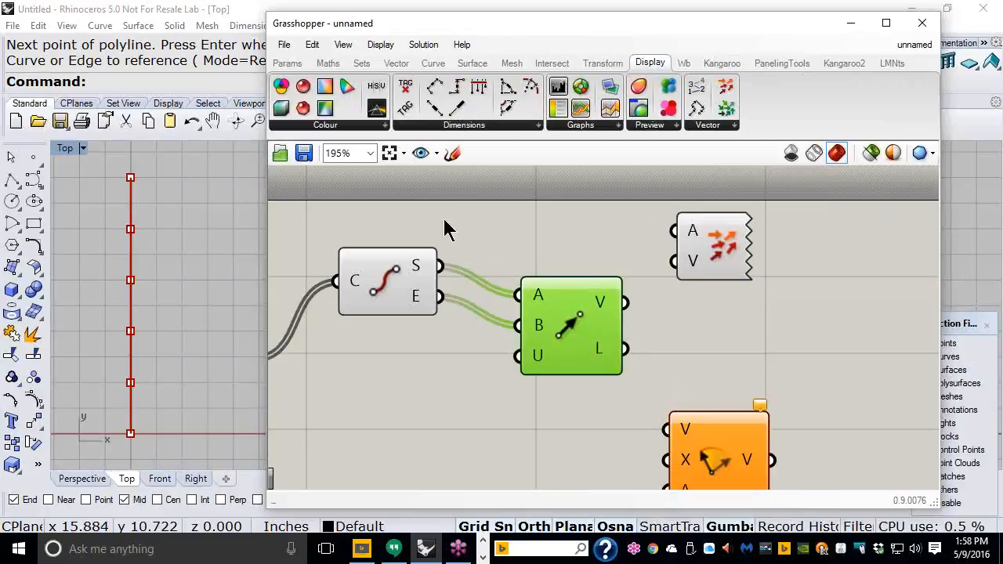
left_click_drag(439, 267, 657, 238)
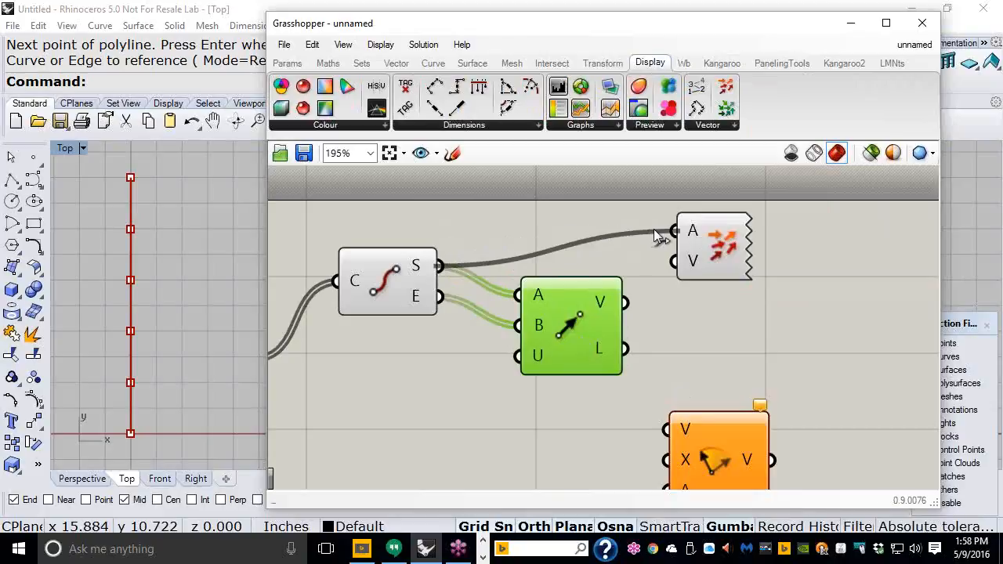
left_click_drag(625, 302, 663, 278)
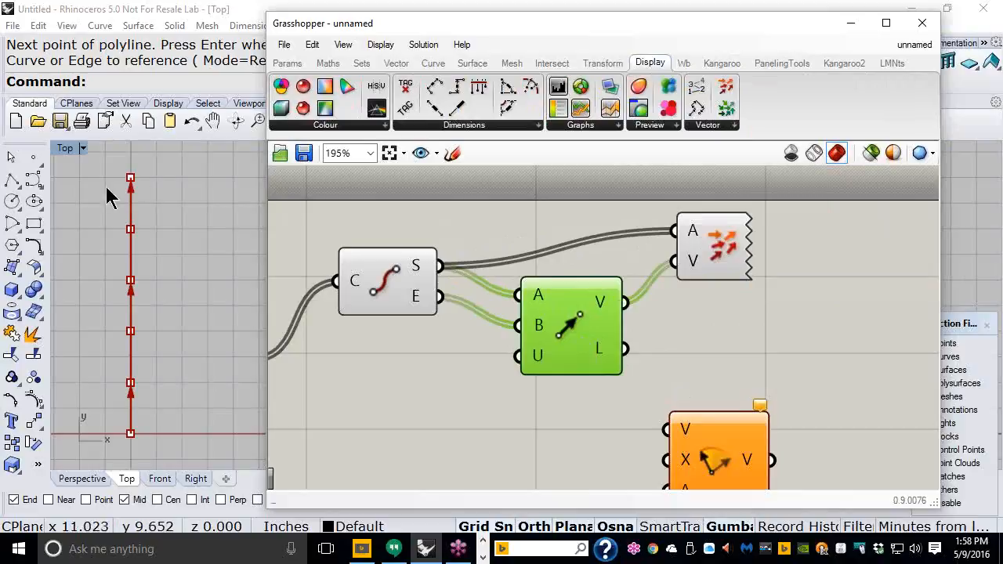
left_click(722, 262)
Step: Pan and zoom the Rhino view to frame the vector arrows along the polyline
right_click_drag(135, 289, 155, 270)
scroll(155, 345, "up", 2)
scroll(160, 350, "up", 1)
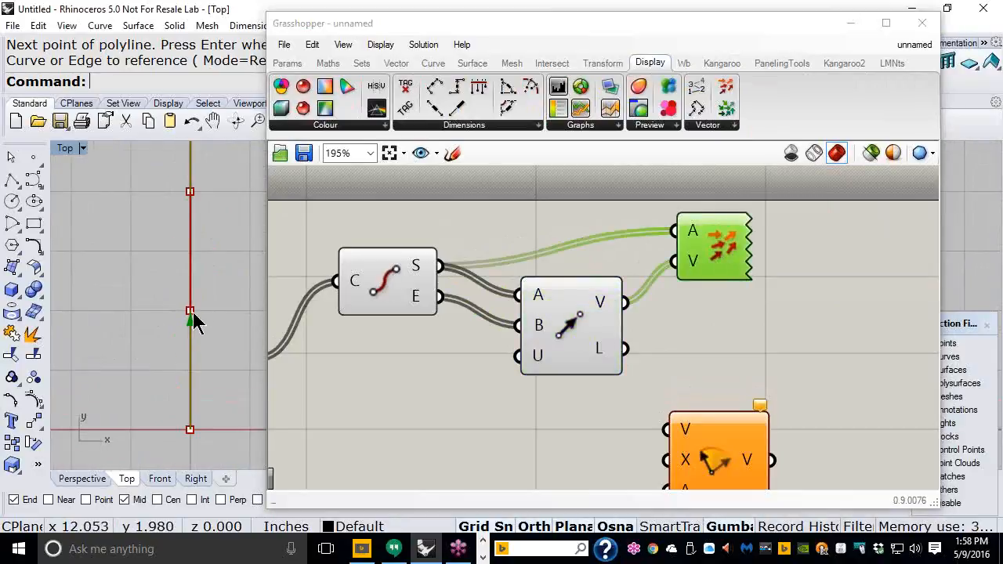
scroll(193, 320, "up", 1)
right_click_drag(176, 213, 134, 279)
scroll(127, 287, "down", 4)
right_click_drag(144, 228, 138, 253)
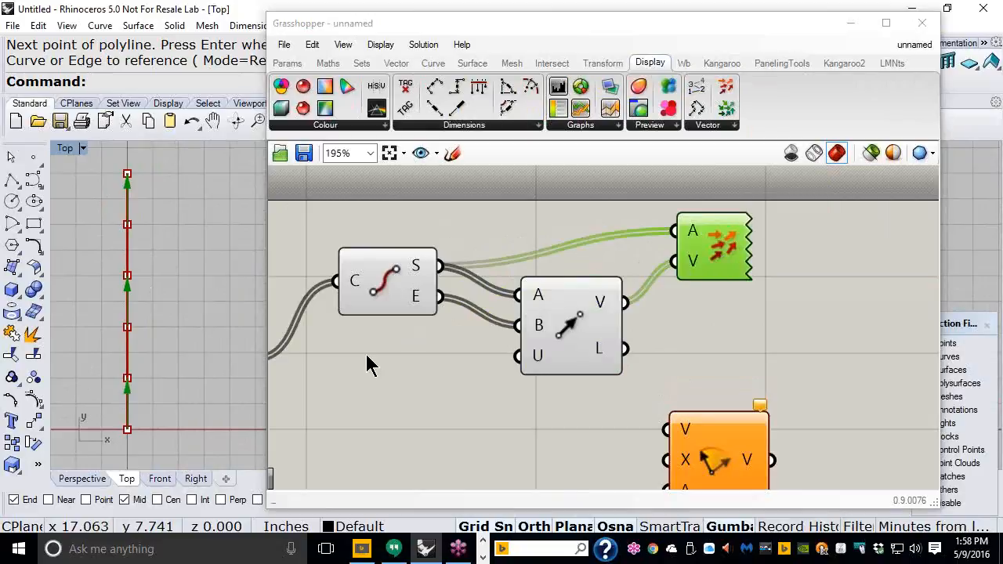
Step: Rearrange Vector Display and Vector 2Pt, then add a Vector Display Ex component
right_click_drag(584, 277, 586, 253)
right_click_drag(570, 316, 564, 378)
left_click_drag(702, 294, 685, 233)
left_click_drag(588, 356, 618, 330)
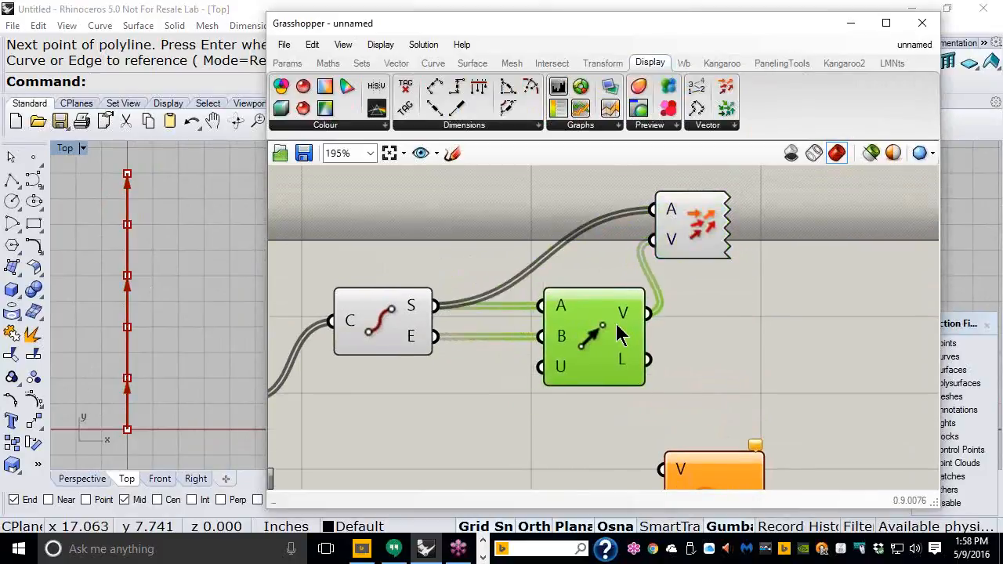
left_click_drag(679, 236, 691, 222)
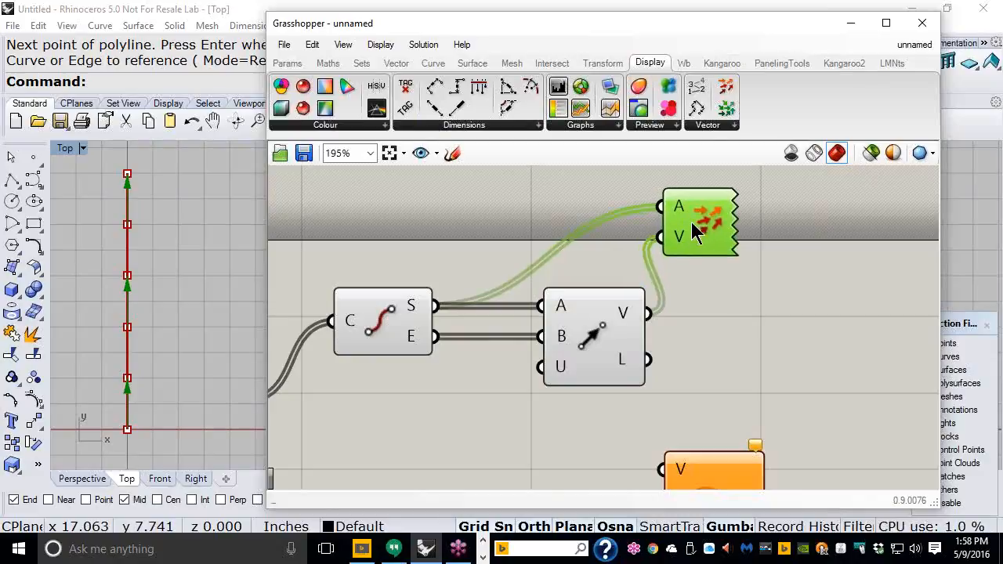
left_click_drag(724, 106, 794, 310)
mouse_move(781, 320)
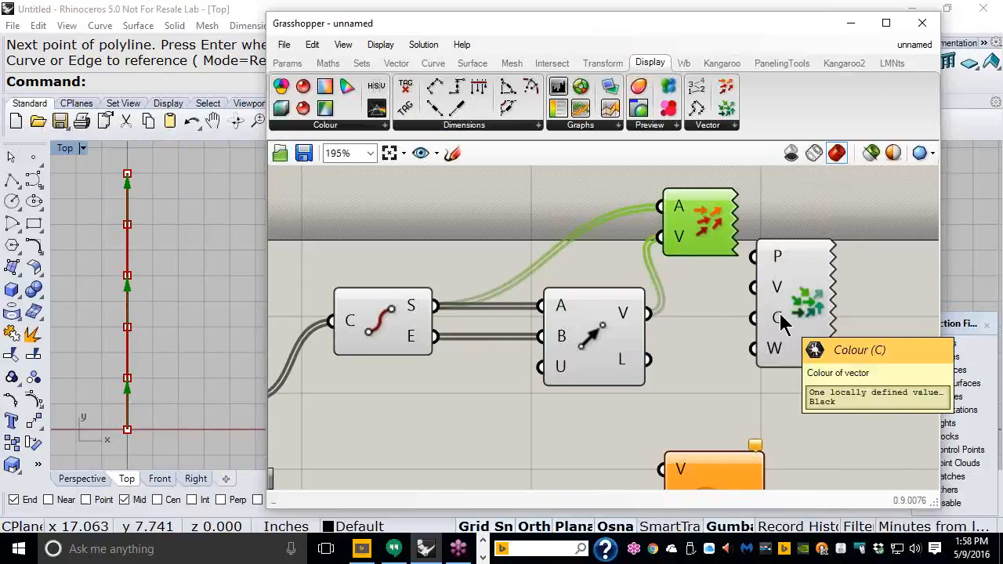
Step: Delete Vector Display Ex, move Rotate into open space and wire Vector 2Pt's vectors into its V input
left_click(793, 323)
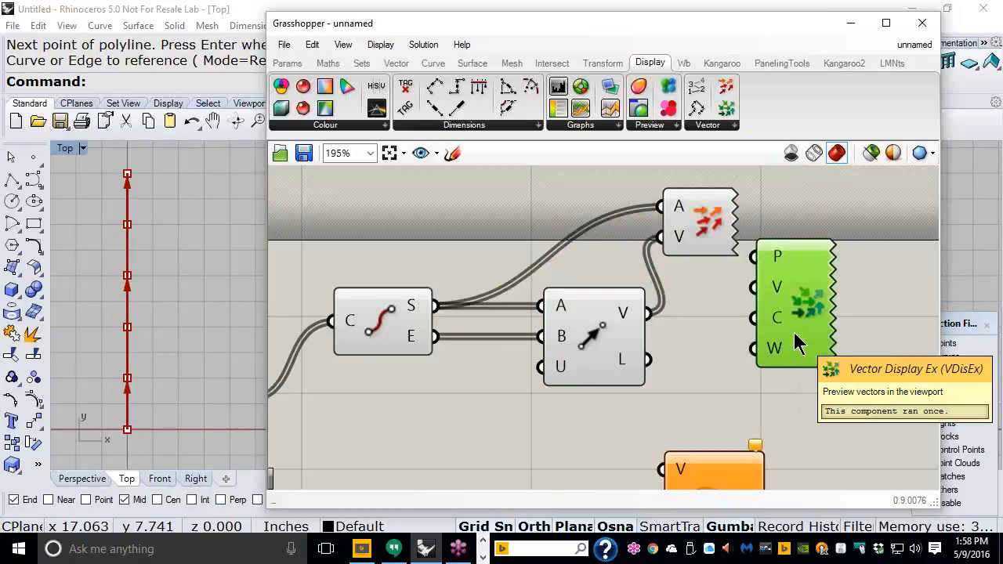
key("Delete")
scroll(698, 259, "down", 2)
right_click_drag(722, 369, 704, 327)
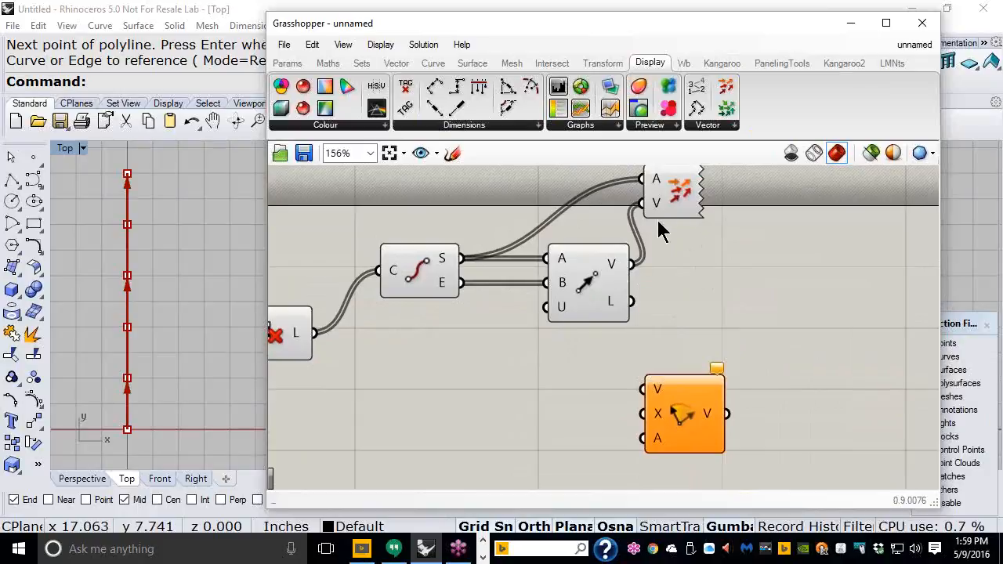
left_click(672, 206)
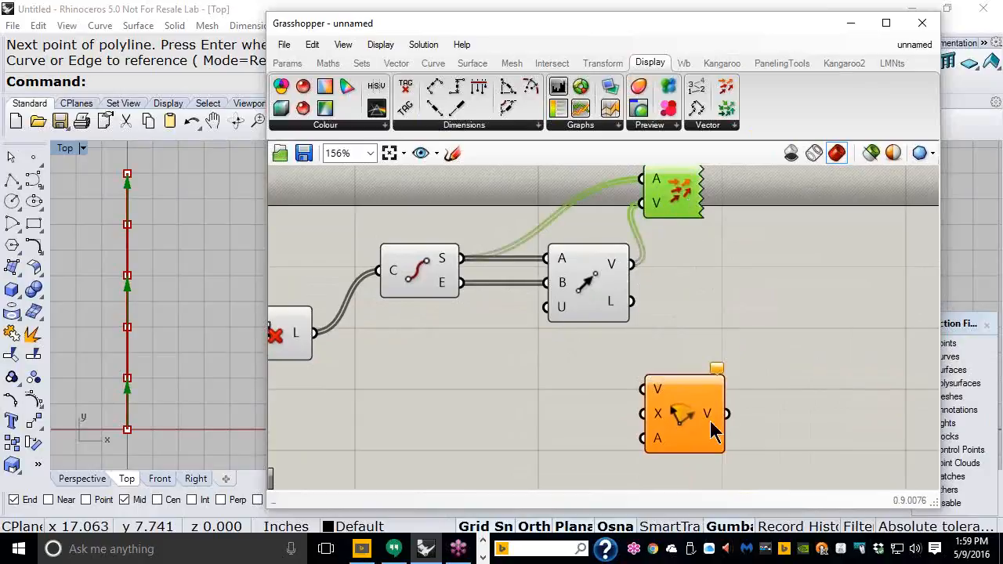
left_click_drag(711, 425, 780, 390)
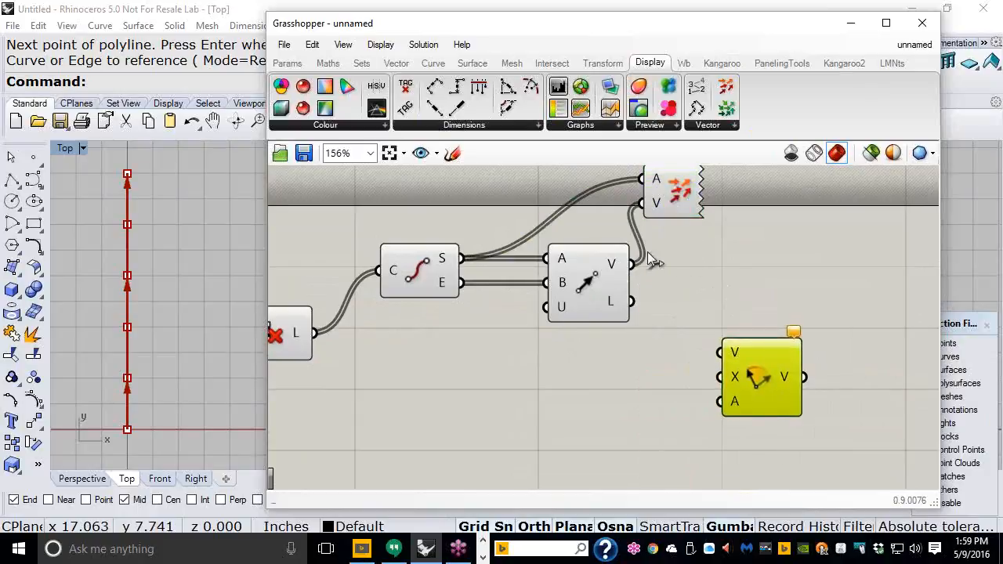
left_click_drag(631, 264, 715, 352)
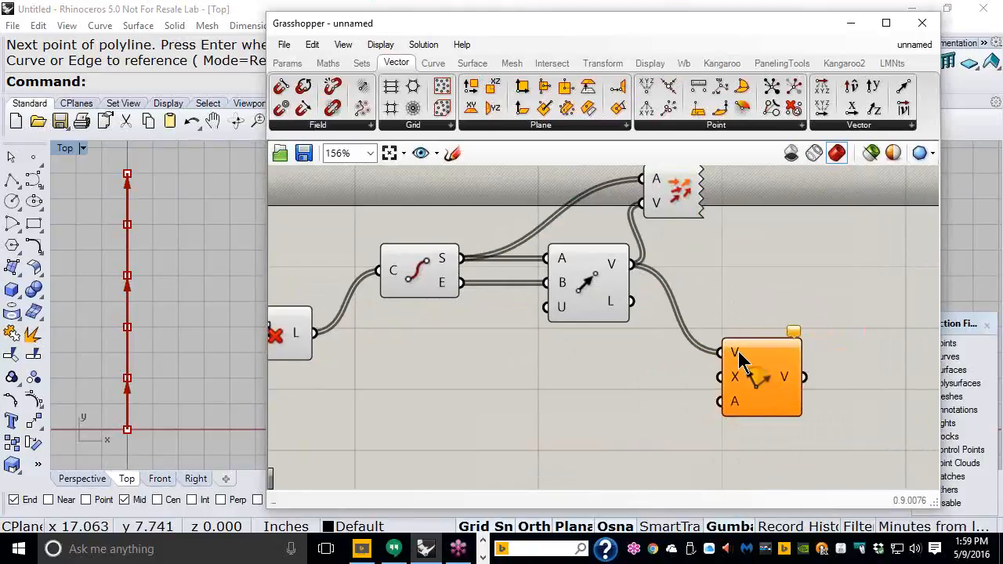
Step: Add a Unit Z vector component as Rotate's rotation axis
mouse_move(738, 358)
mouse_move(737, 384)
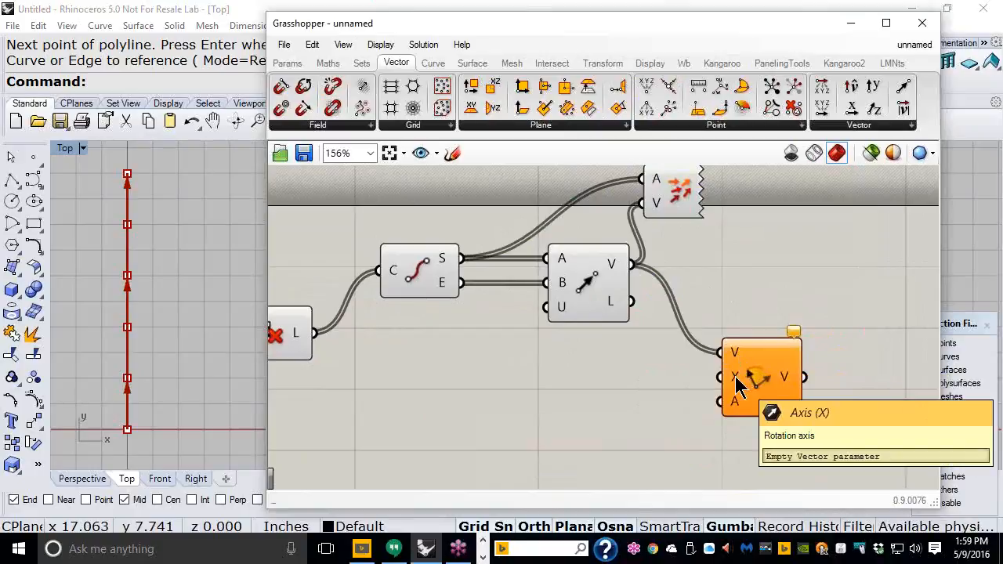
left_click(872, 126)
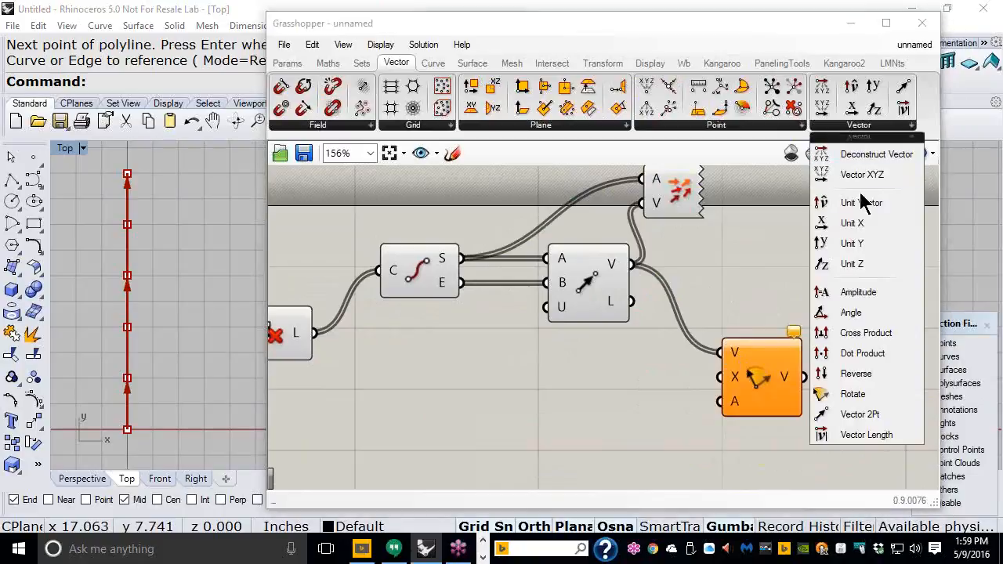
left_click_drag(852, 263, 705, 384)
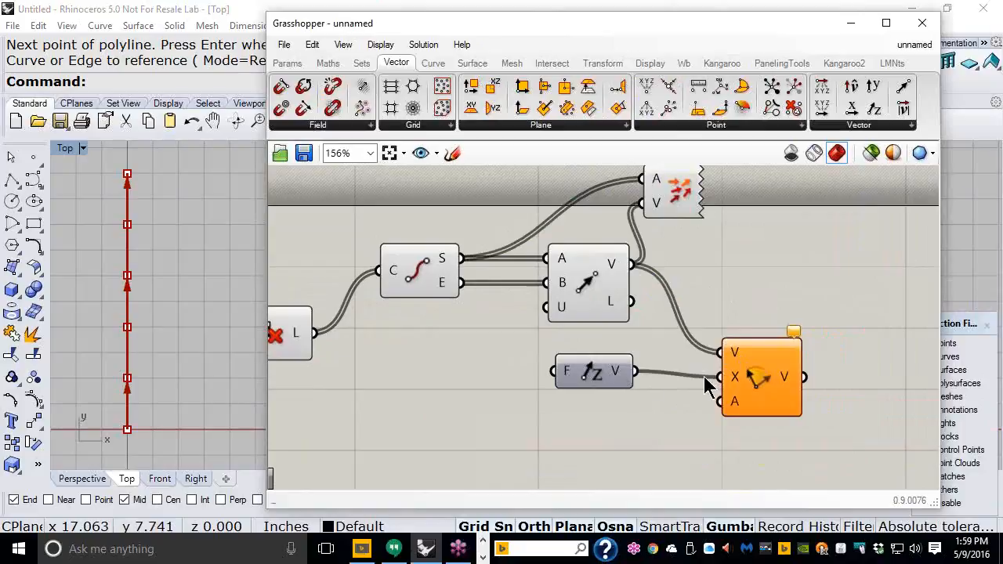
double_click(417, 24)
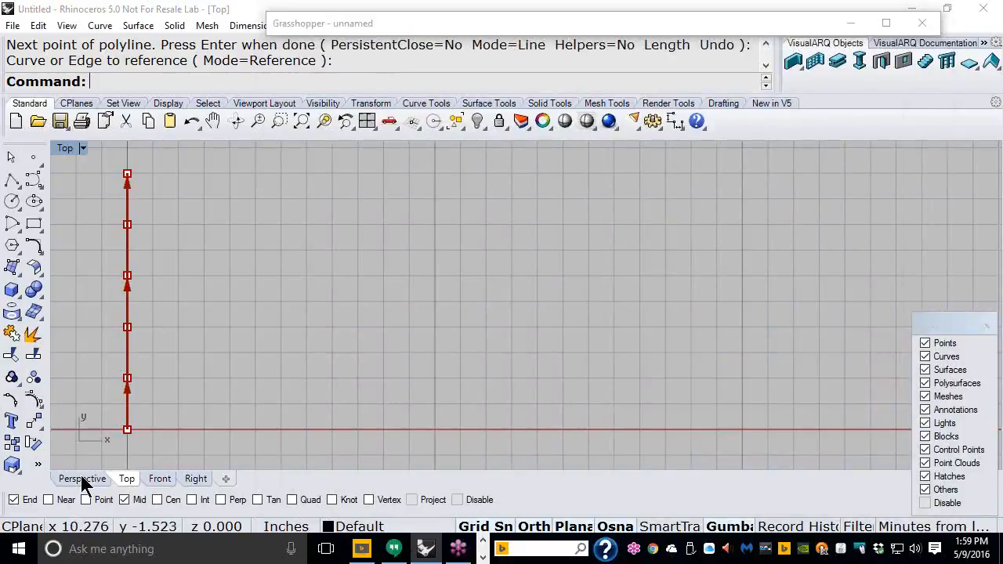
left_click(82, 478)
scroll(326, 291, "down", 7)
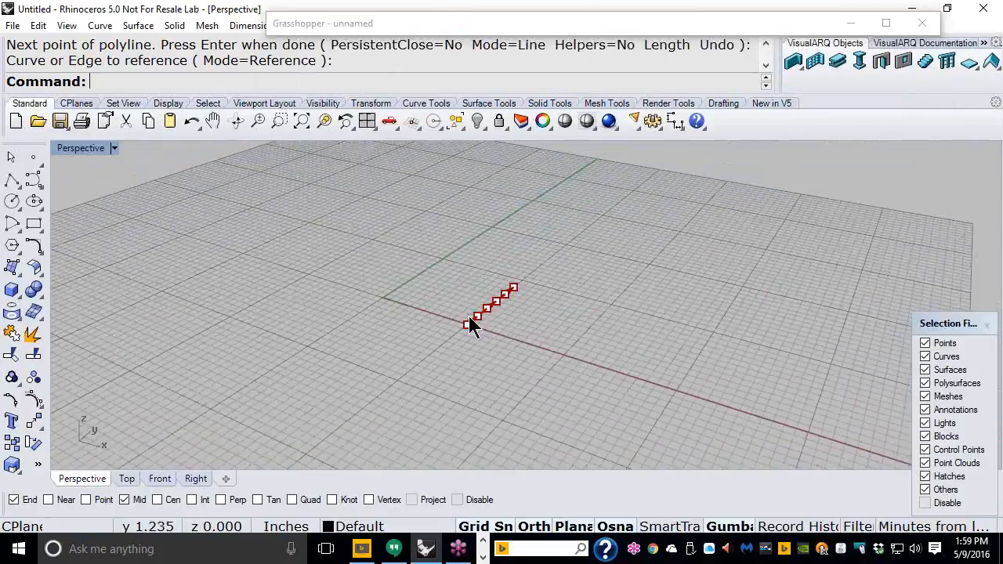
scroll(480, 306, "up", 11)
scroll(480, 312, "down", 8)
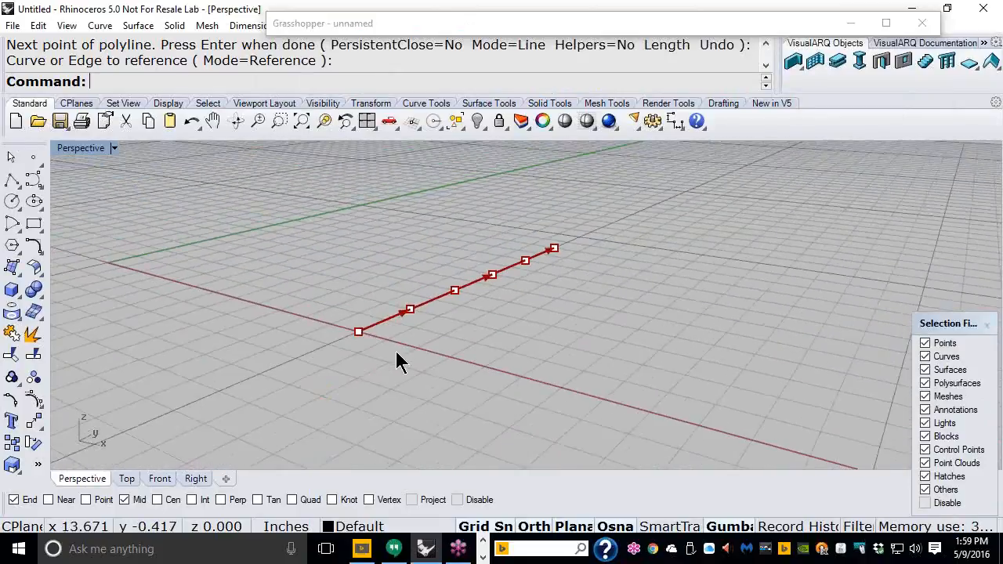
left_click(160, 479)
scroll(291, 358, "down", 3)
scroll(385, 324, "up", 6)
left_click(12, 181)
scroll(689, 258, "up", 6)
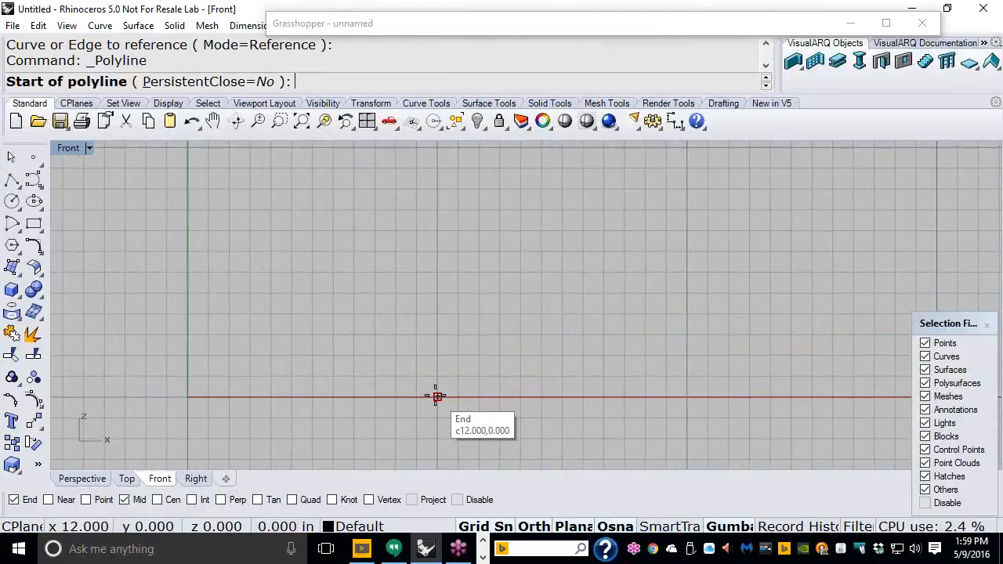
left_click(436, 397)
left_click(437, 257)
right_click(438, 259)
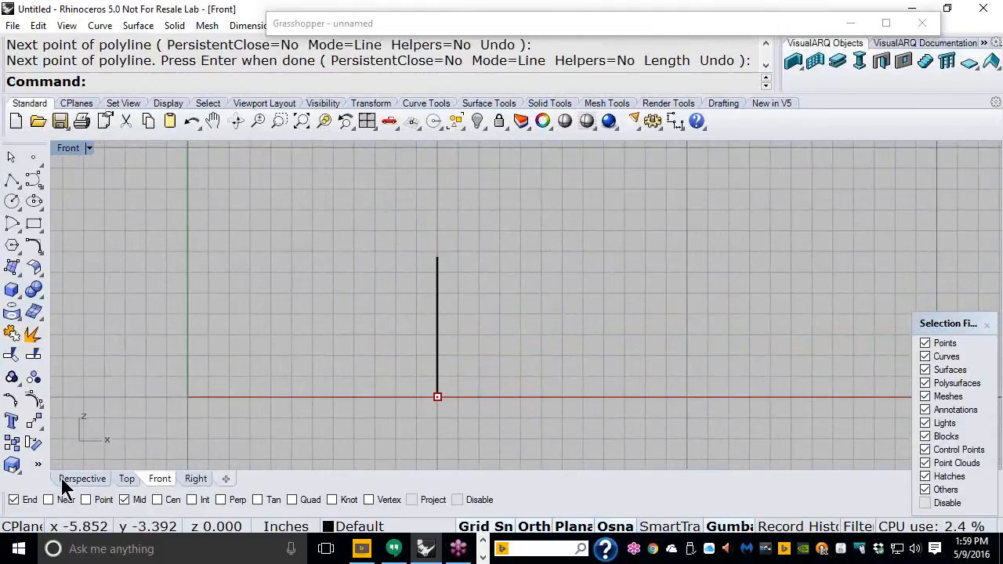
left_click(82, 478)
scroll(269, 405, "down", 6)
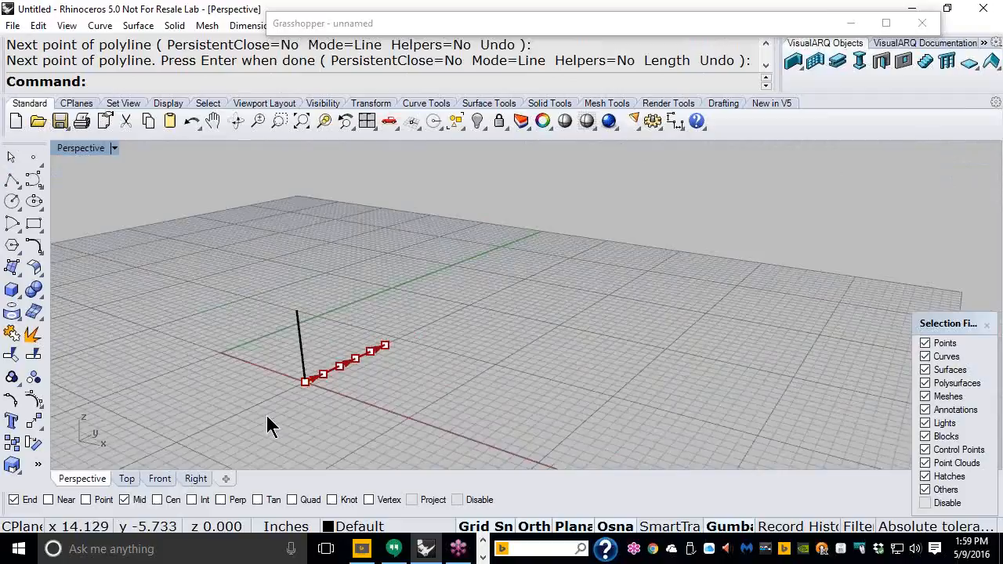
scroll(297, 388, "up", 2)
scroll(297, 389, "up", 4)
scroll(324, 321, "up", 4)
scroll(320, 320, "down", 2)
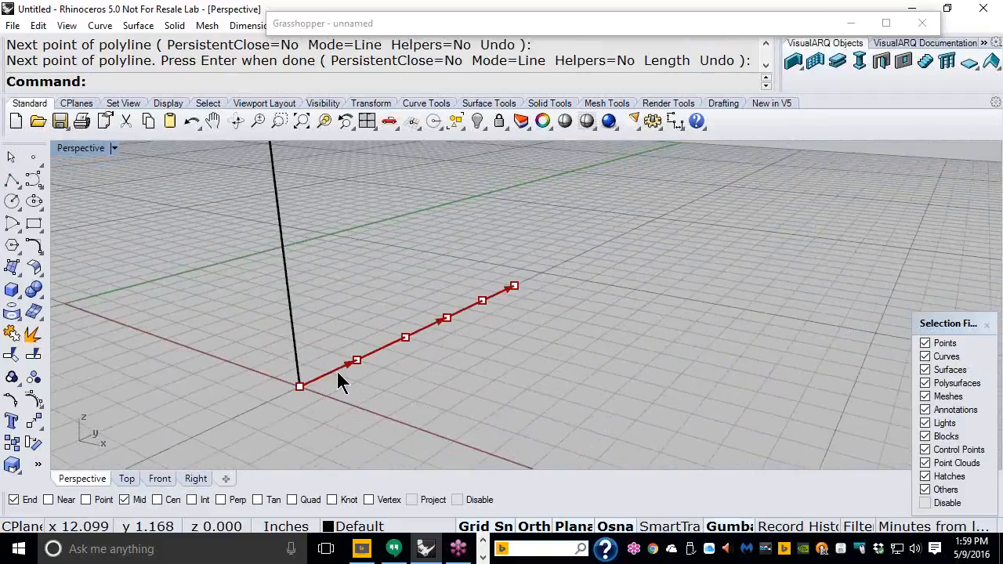
left_click(337, 371)
scroll(397, 376, "down", 2)
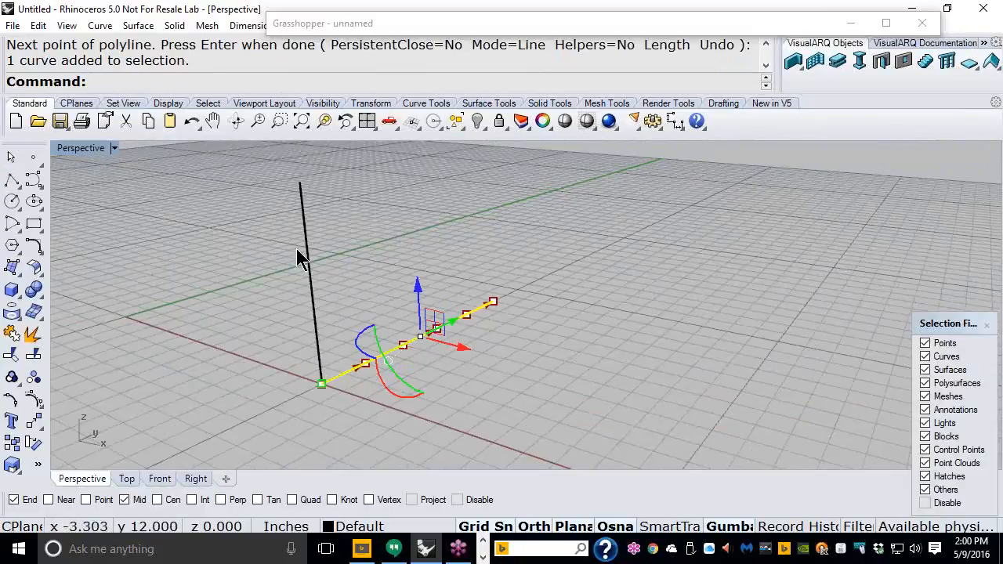
left_click_drag(342, 235, 267, 282)
key("Delete")
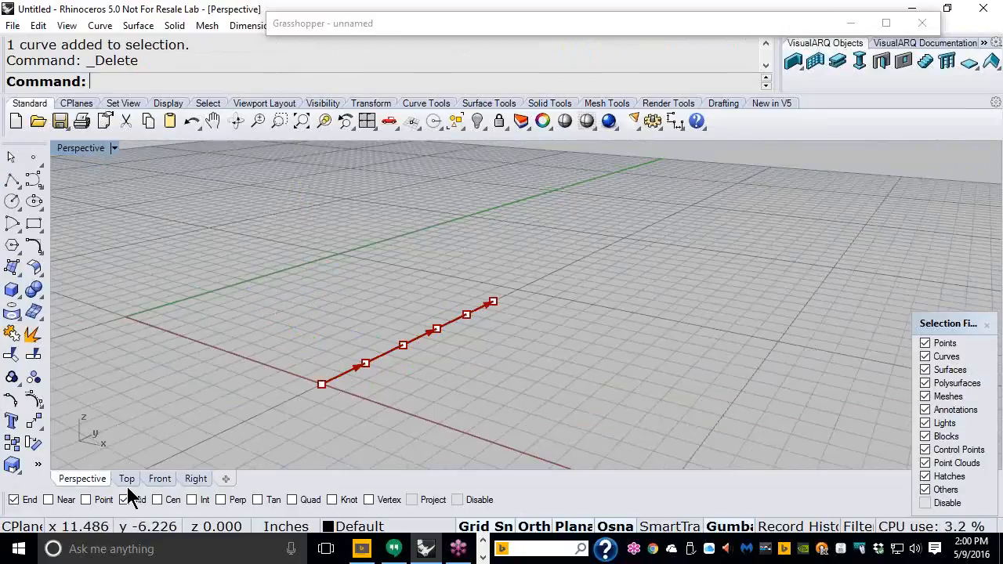
left_click(127, 479)
right_click_drag(195, 289, 233, 305)
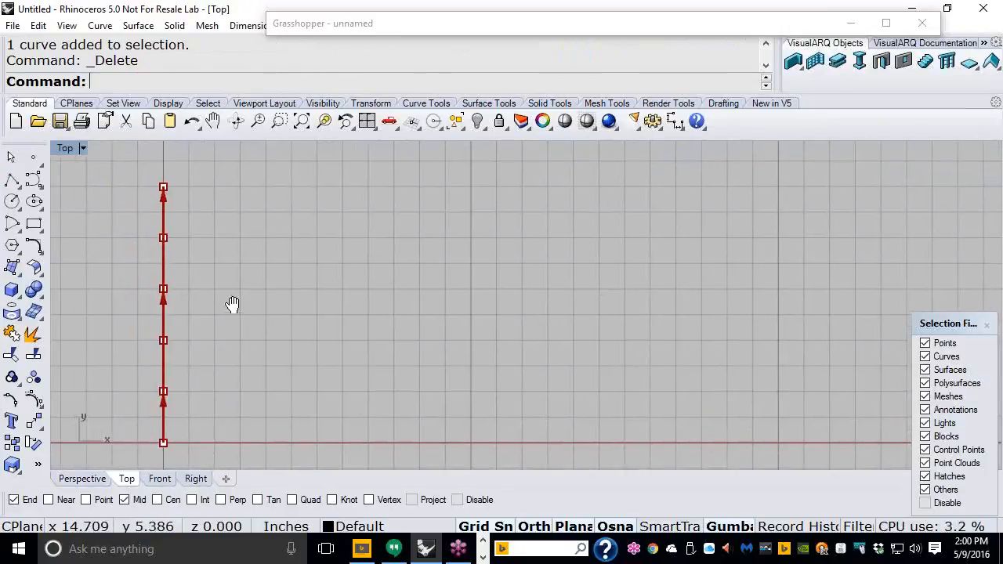
left_click(401, 29)
right_click_drag(751, 306, 755, 290)
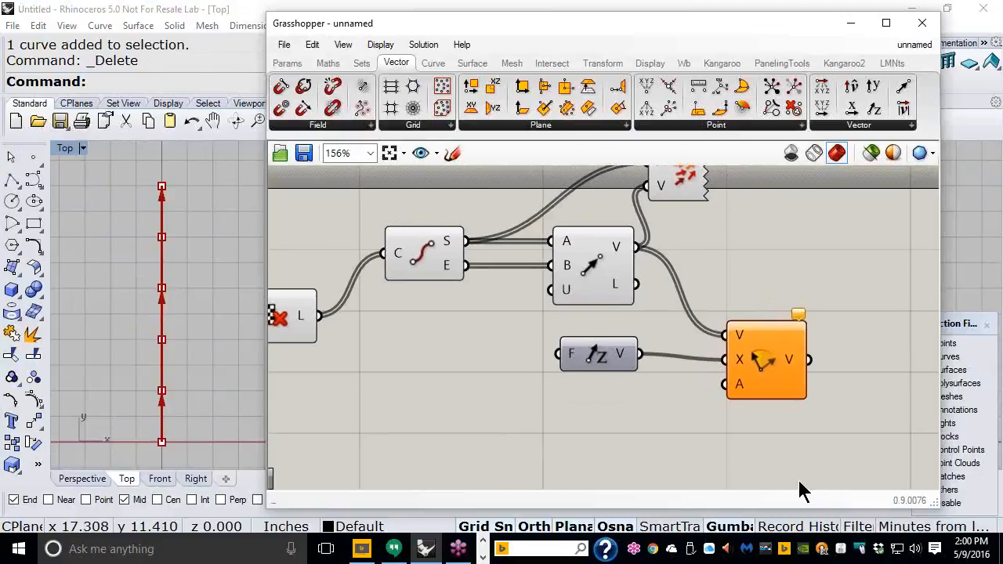
Step: Set the Rotate component's A input to Degrees
left_click(771, 363)
left_click(700, 469)
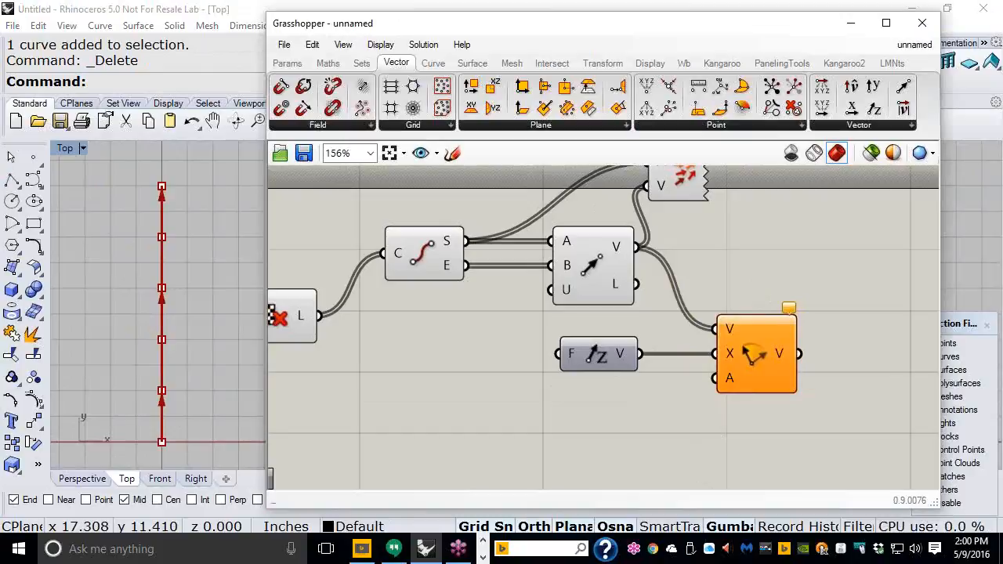
right_click_drag(757, 392, 549, 283)
scroll(548, 286, "up", 3)
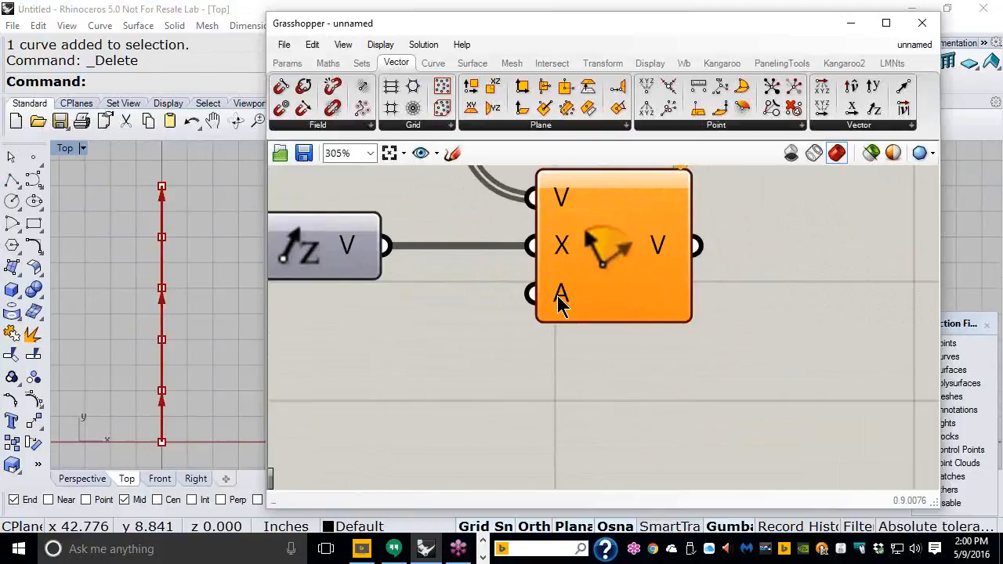
right_click(563, 296)
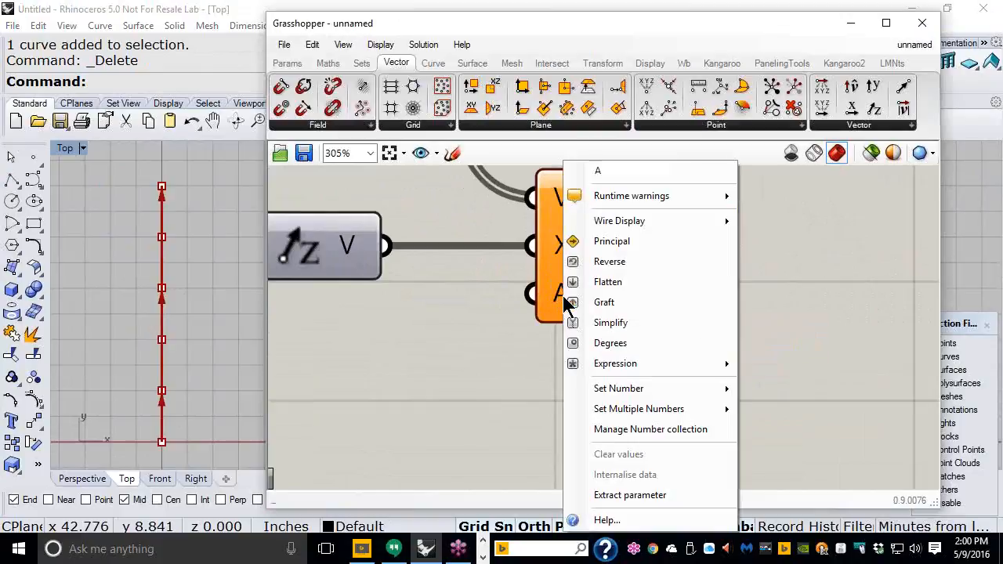
left_click(610, 343)
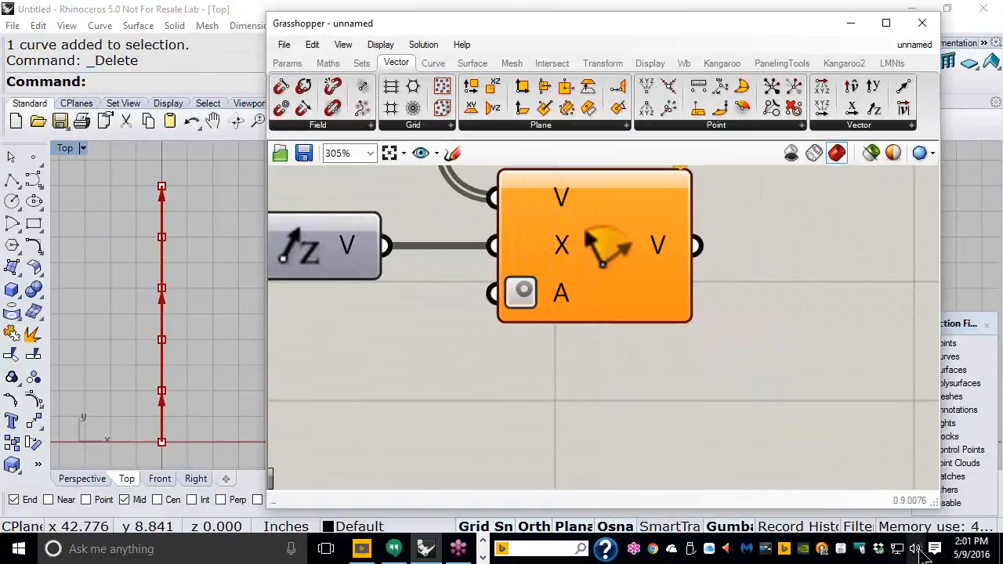
scroll(741, 390, "down", 3)
right_click_drag(656, 398, 743, 374)
scroll(743, 374, "down", 1)
right_click_drag(619, 350, 615, 361)
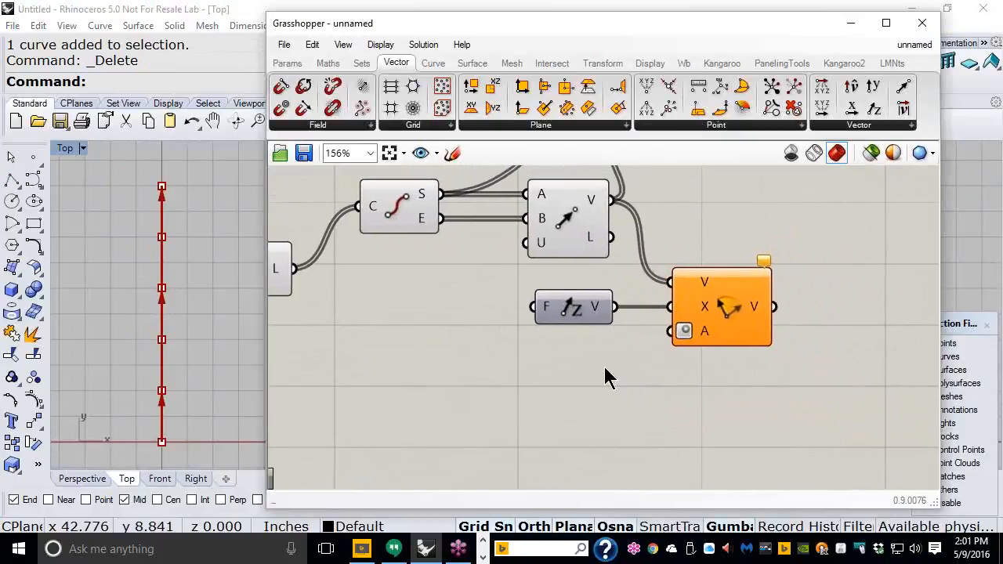
Step: Create a 0<90 Angle slider, set it to 90, and wire it into Rotate's angle input
double_click(542, 352)
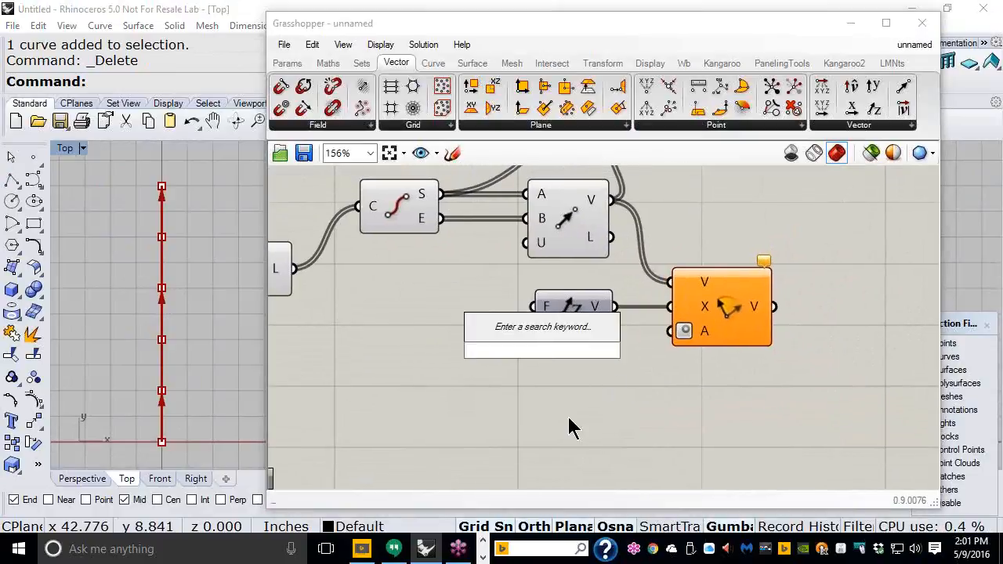
type("0")
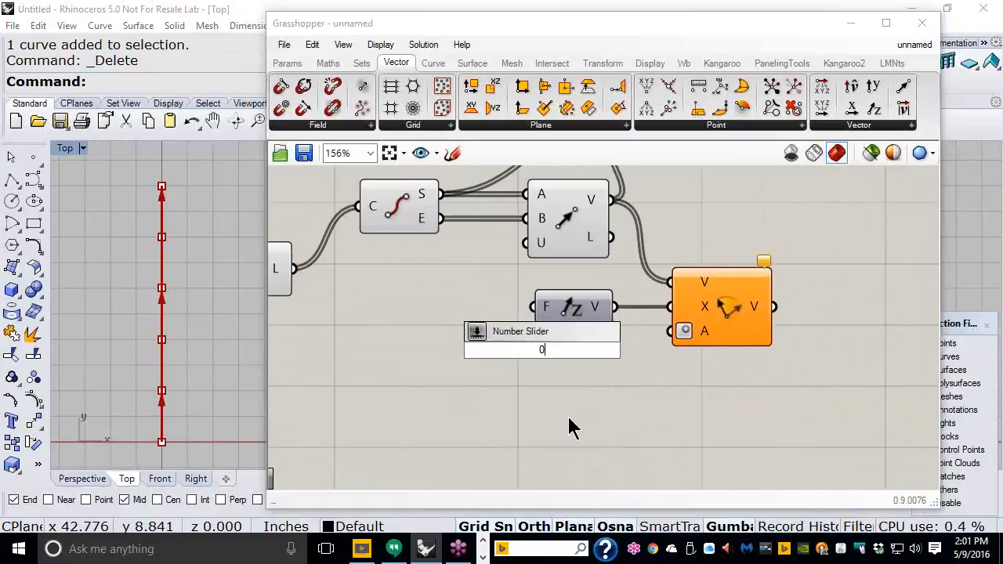
type("<90")
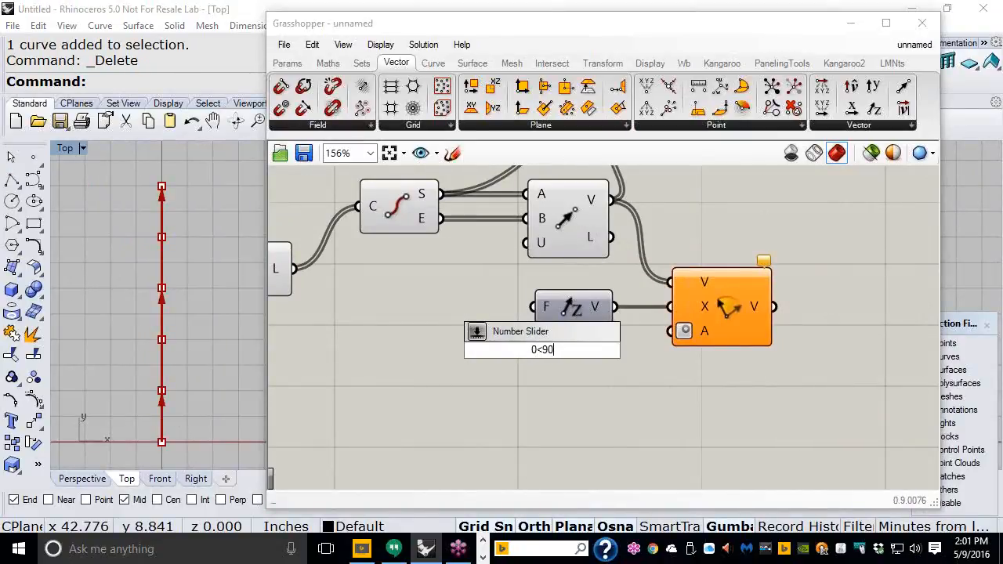
key("Return")
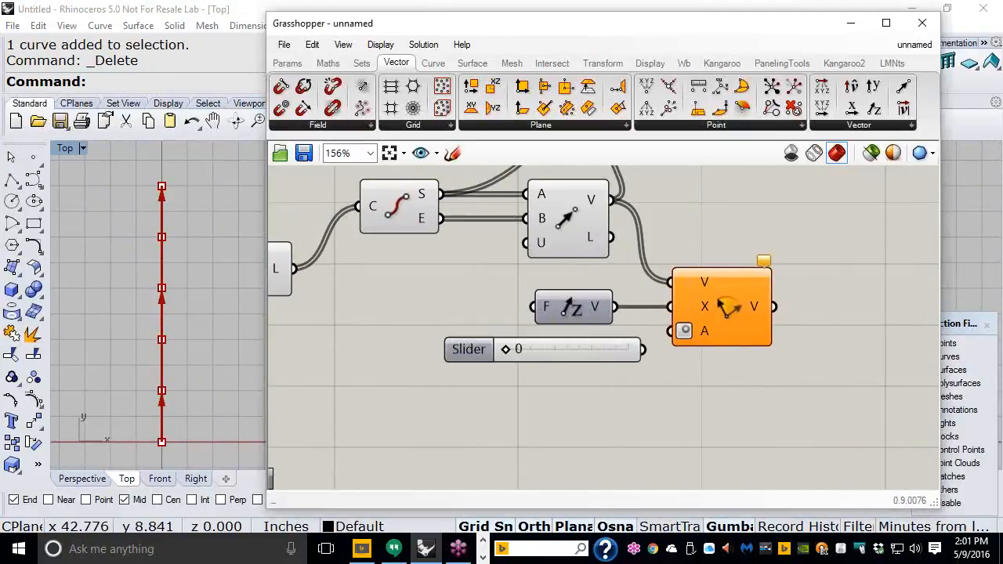
left_click_drag(574, 354, 544, 355)
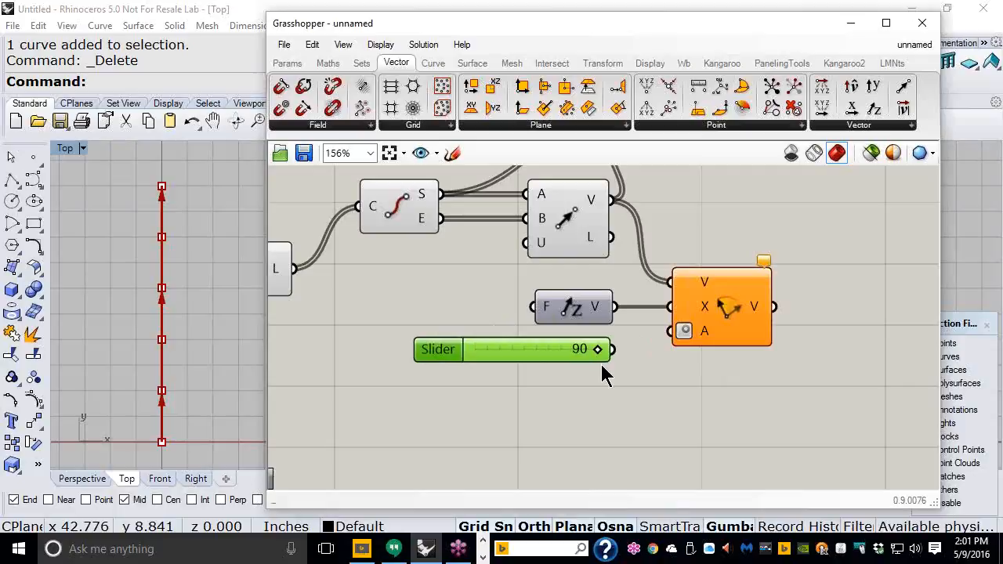
left_click_drag(616, 355, 671, 330)
scroll(615, 408, "down", 2)
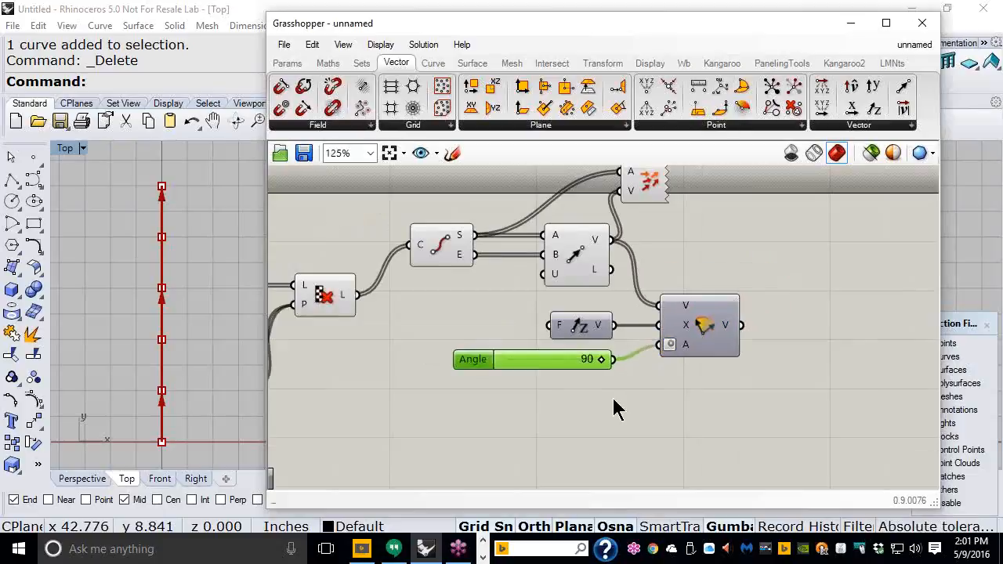
right_click_drag(701, 291, 616, 295)
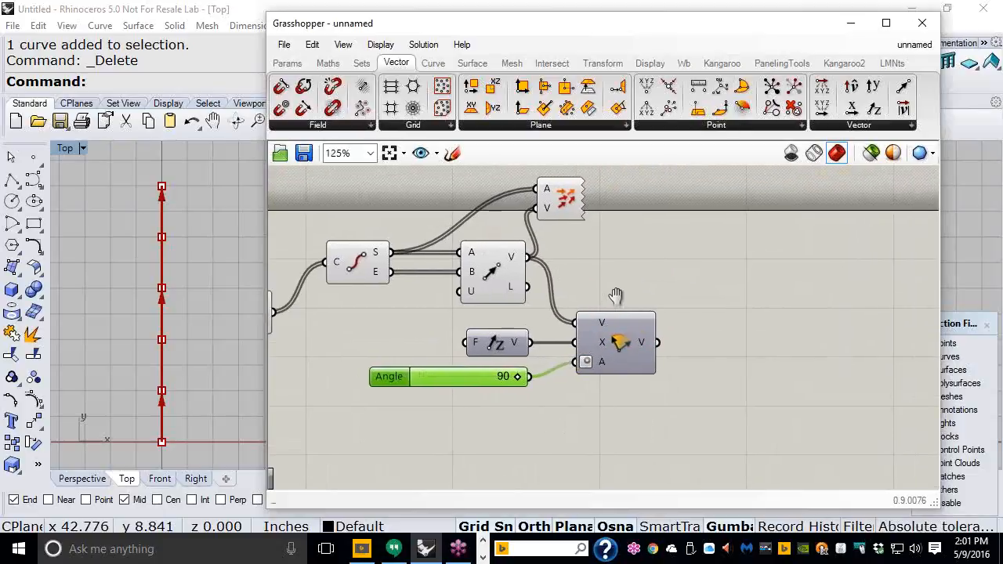
left_click(595, 205)
left_click_drag(594, 201, 760, 266)
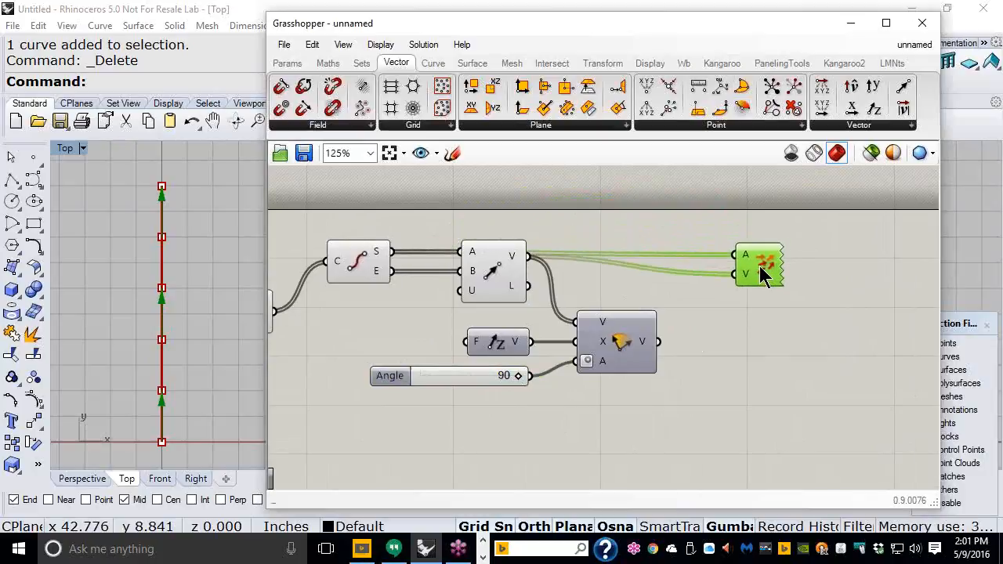
left_click_drag(658, 344, 727, 288)
right_click_drag(183, 324, 193, 273)
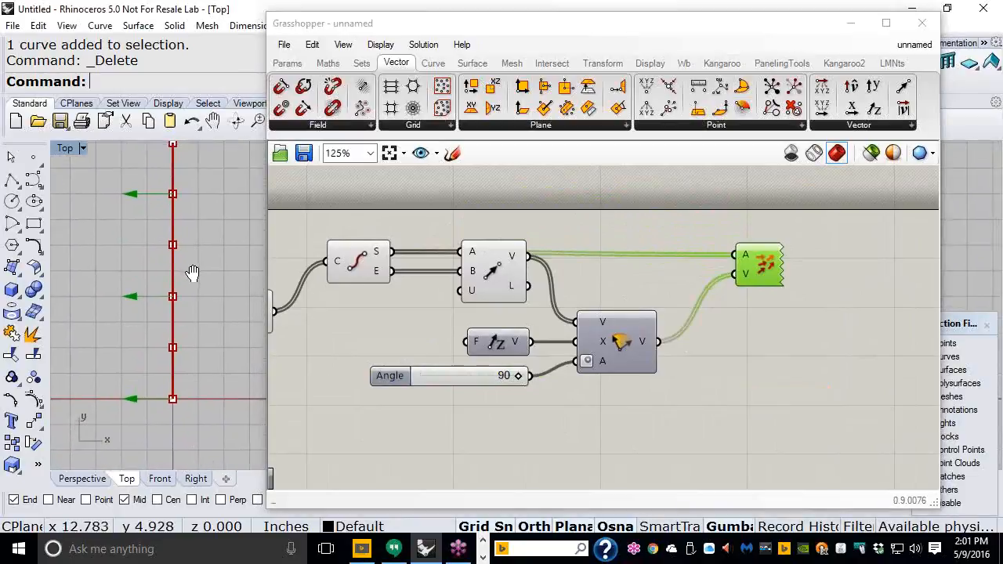
scroll(155, 220, "up", 2)
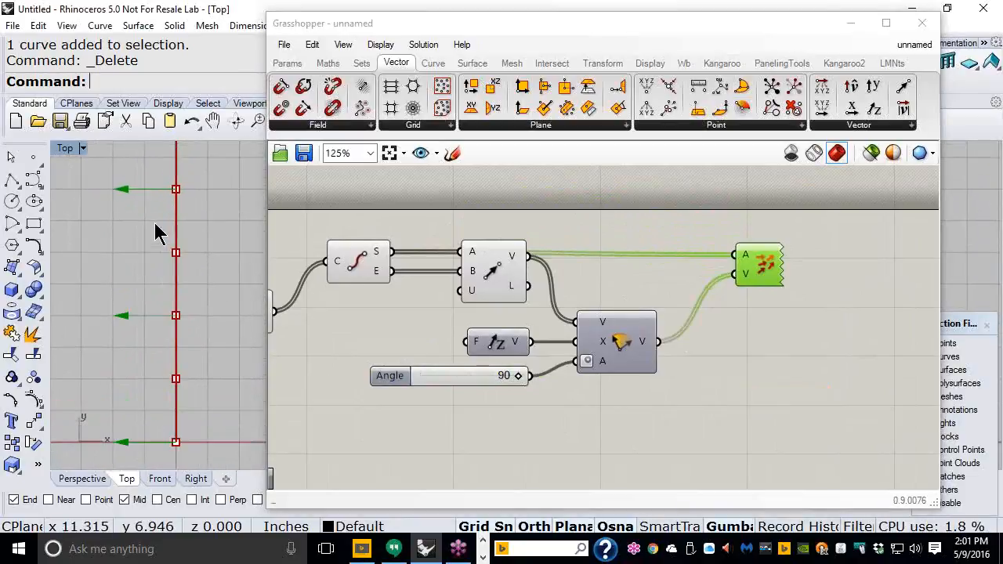
Step: Change the Angle slider's minimum to -90 and drag it down to -90
double_click(387, 375)
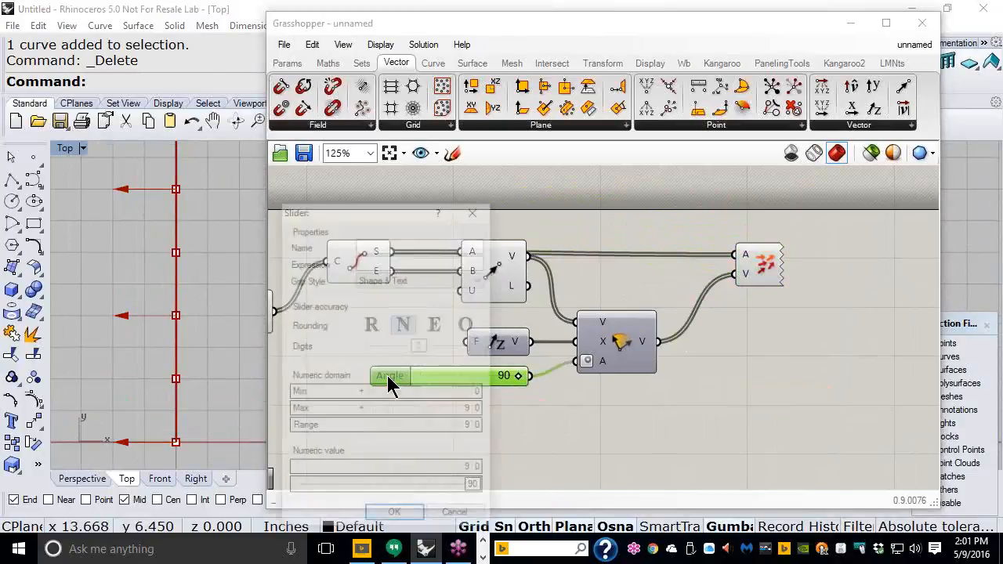
left_click(439, 391)
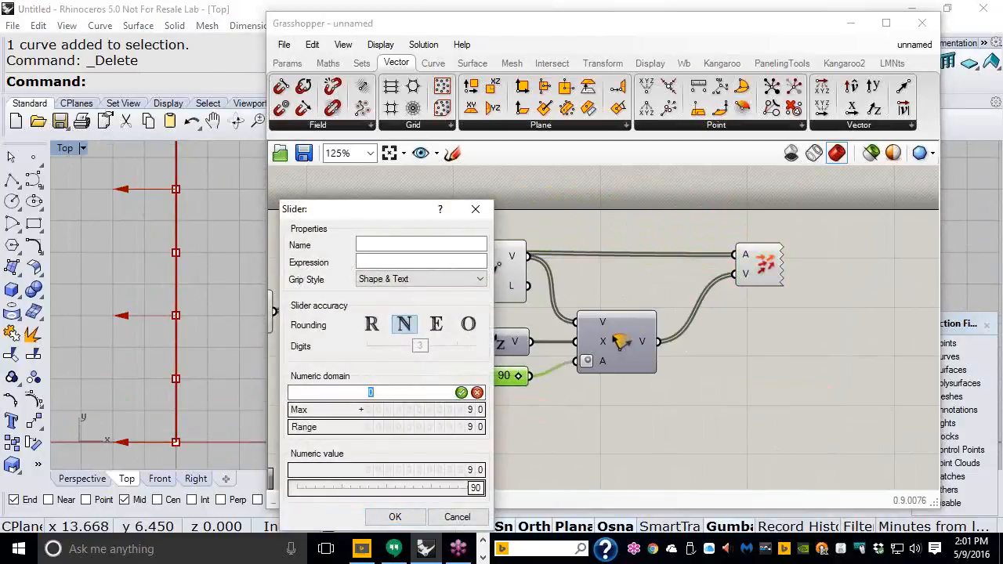
type("-90")
left_click(461, 392)
left_click(395, 517)
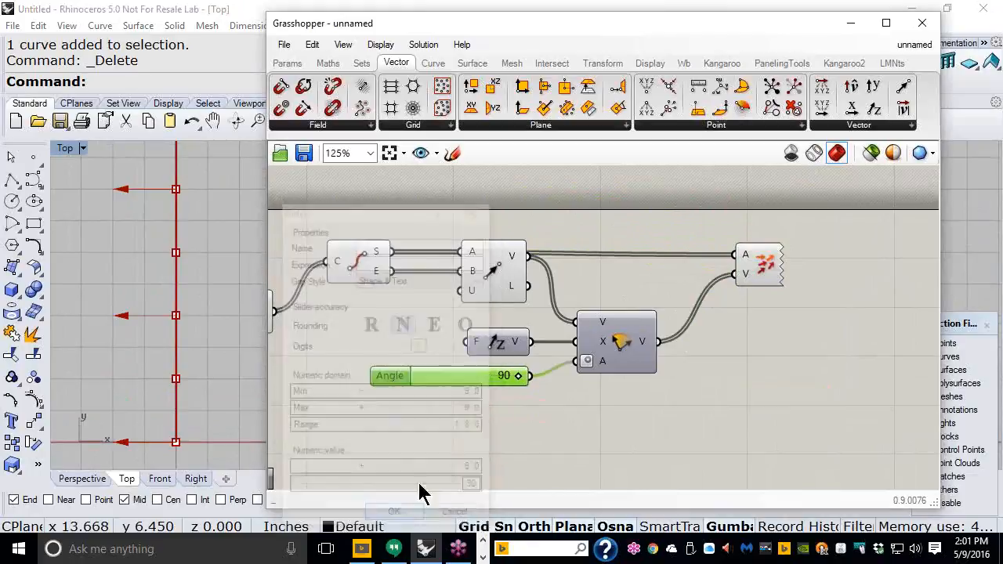
left_click_drag(518, 376, 408, 374)
Step: Try an angle of 47 and reframe Rhino's Top view to watch the arrows turn
right_click_drag(243, 313, 220, 227)
scroll(217, 301, "up", 4)
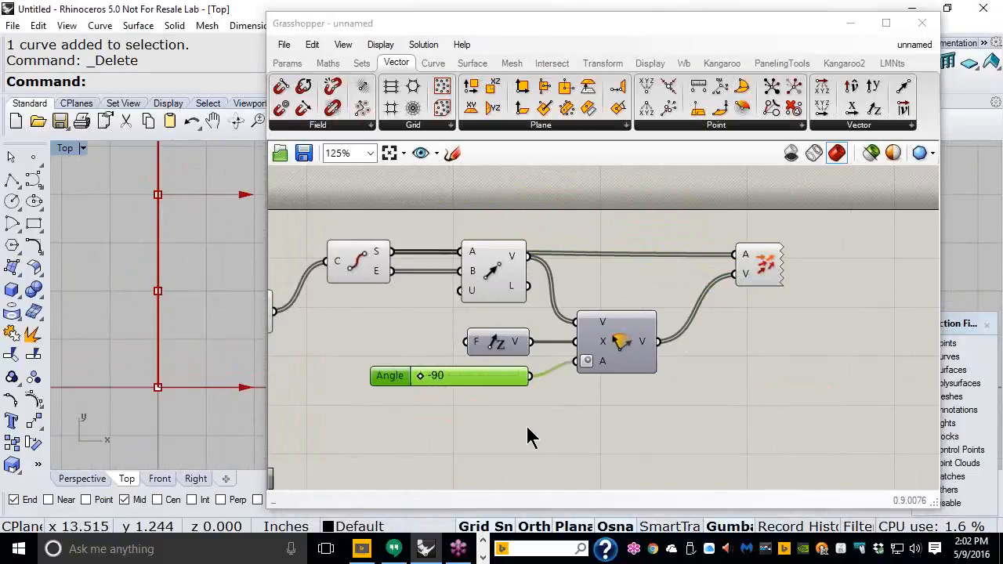
left_click(420, 377)
mouse_move(420, 377)
left_mouse_down()
mouse_move(524, 380)
mouse_move(420, 372)
left_mouse_up()
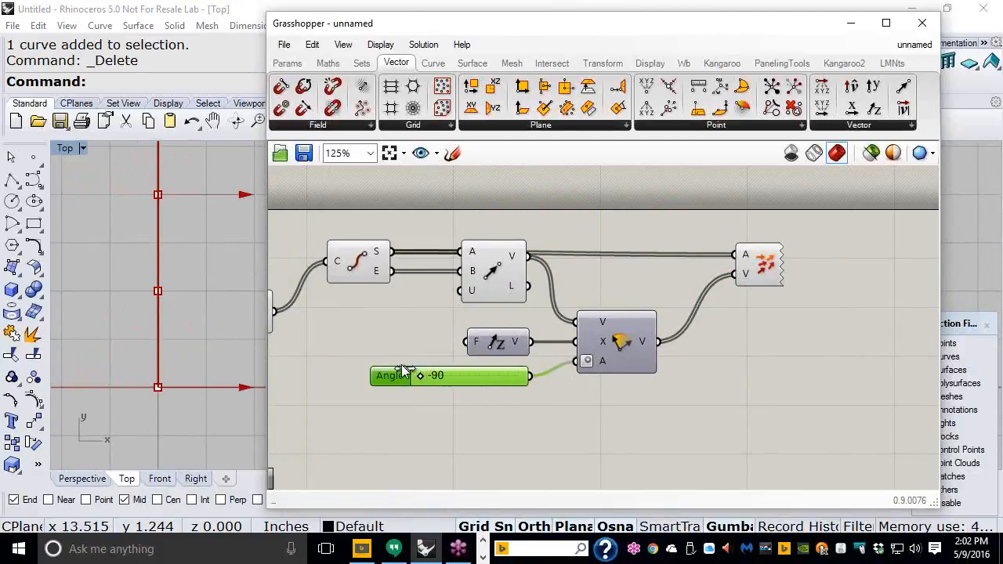
left_click(190, 300)
scroll(115, 427, "down", 6)
scroll(162, 321, "down", 3)
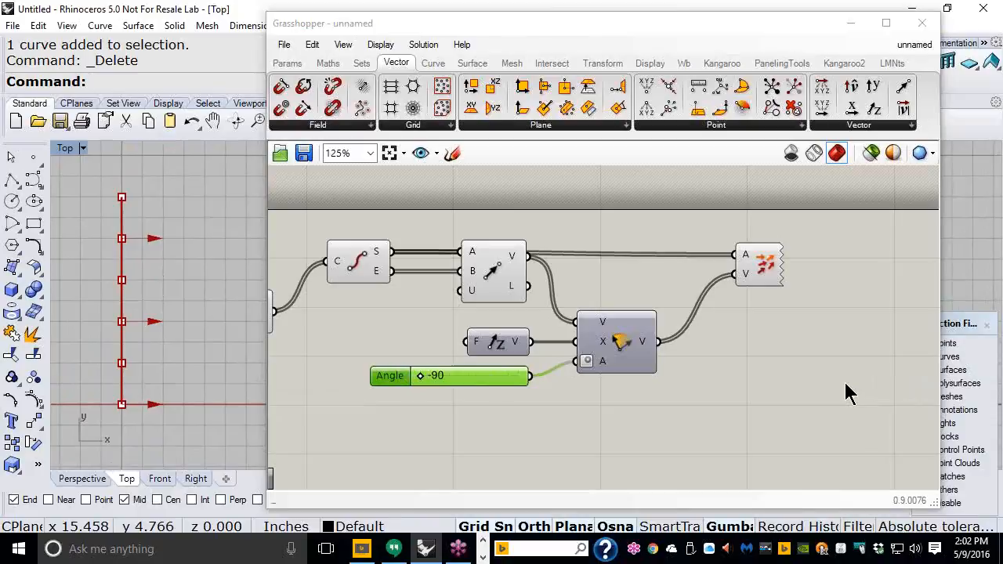
Step: Move the six vector-setup components higher up on the canvas
right_click_drag(360, 312, 417, 306)
scroll(417, 305, "down", 2)
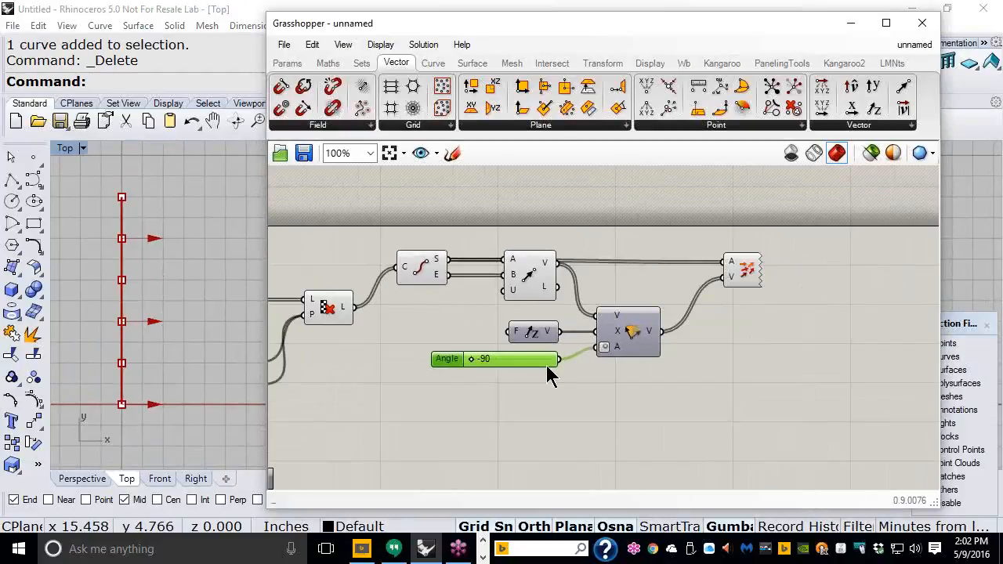
left_click_drag(766, 382, 405, 251)
scroll(519, 419, "down", 1)
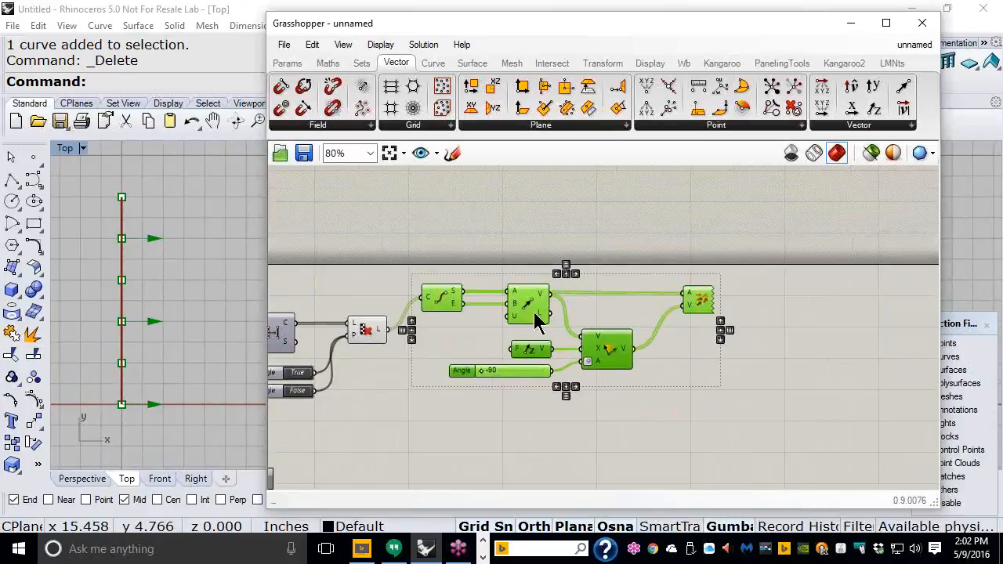
left_click_drag(536, 316, 541, 245)
left_click(504, 349)
Step: Lower Unit Z, Angle and Rotate, wire the culled lines into Rotate's V input, and sweep the angle
scroll(459, 253, "up", 2)
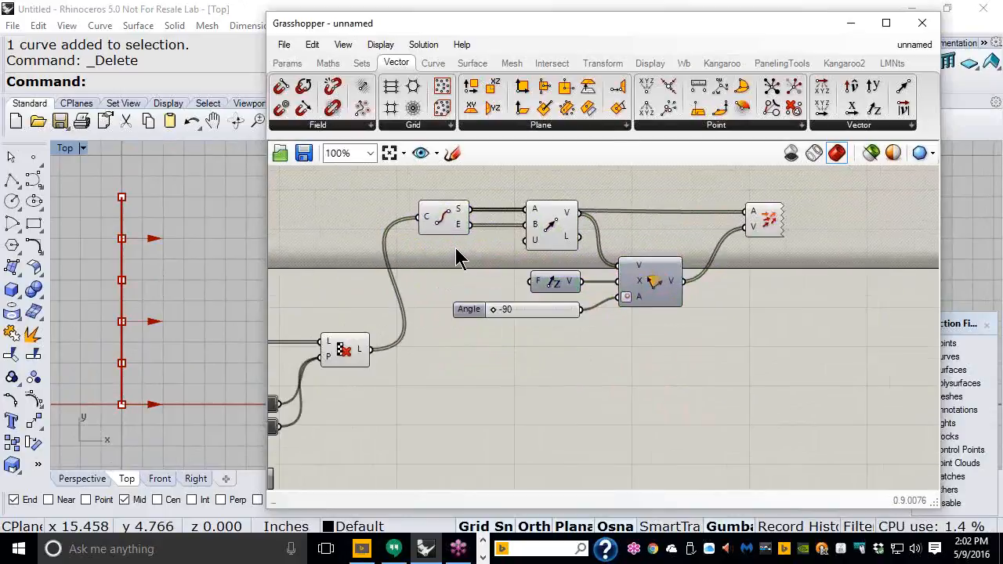
right_click_drag(534, 370, 556, 365)
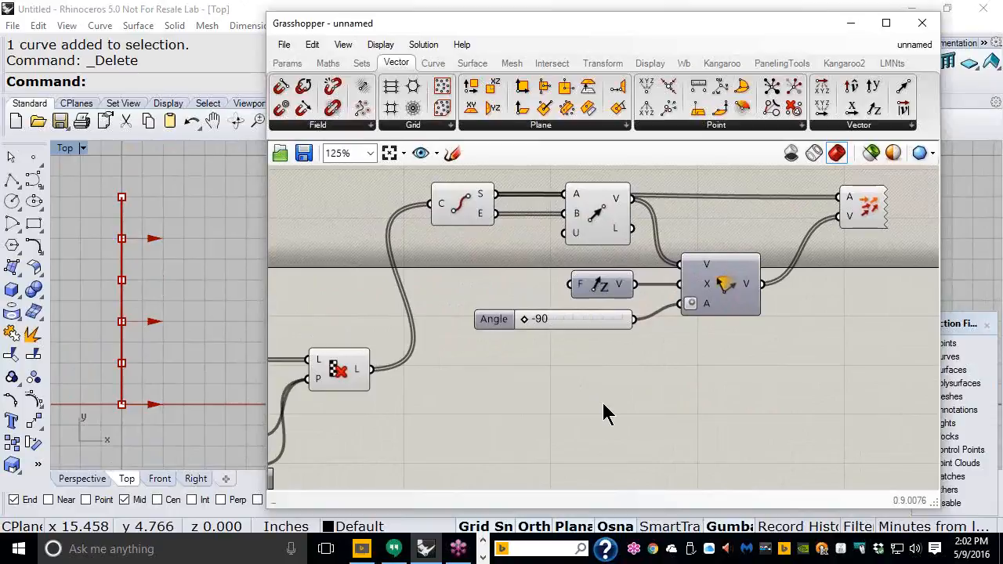
left_click_drag(736, 349, 625, 354)
left_click(610, 302)
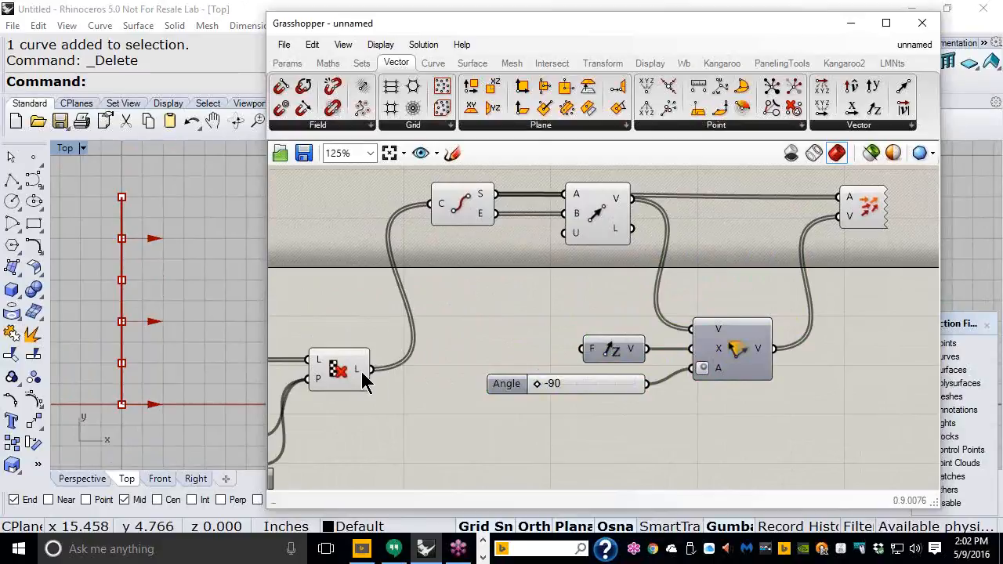
left_click_drag(377, 377, 678, 333)
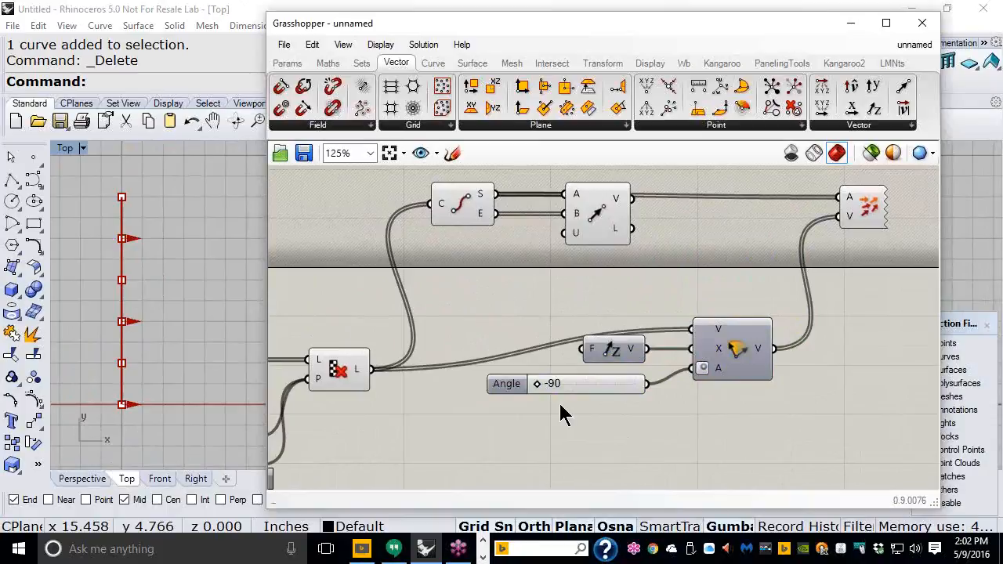
left_click_drag(547, 392, 656, 379)
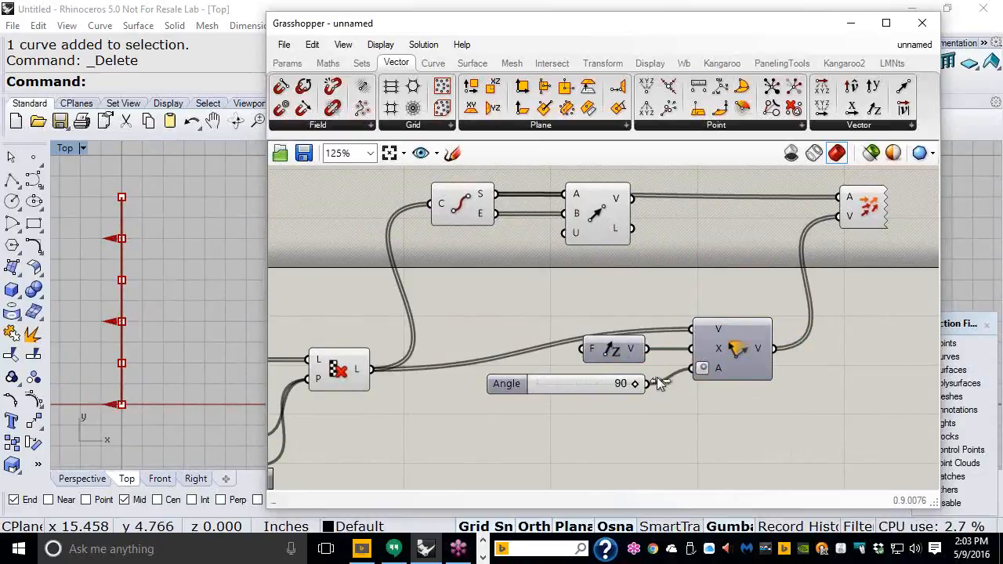
Step: Feed Vector 2Pt's segment vectors back into Rotate's V input and move that component lower
left_click(594, 213)
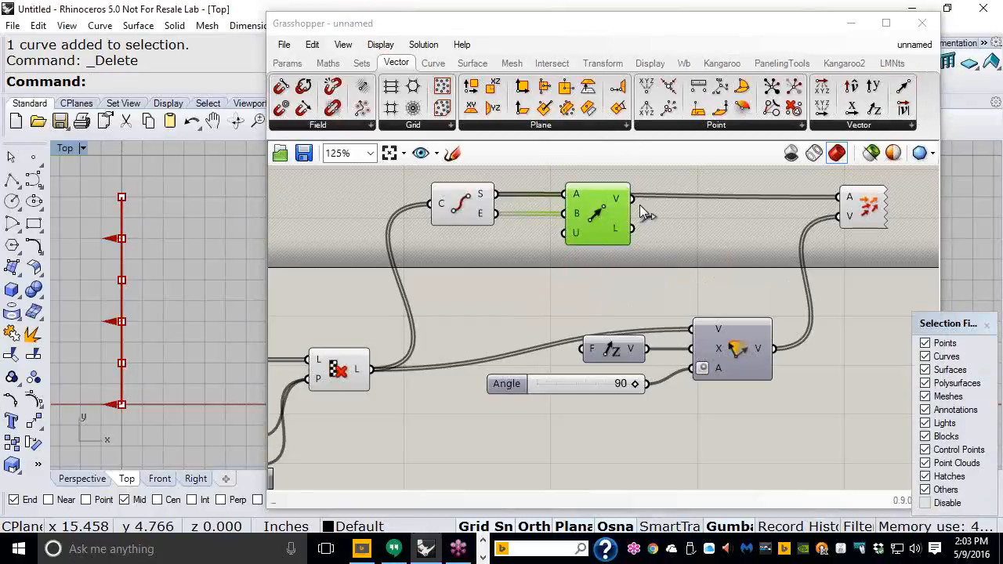
left_click_drag(632, 199, 685, 326)
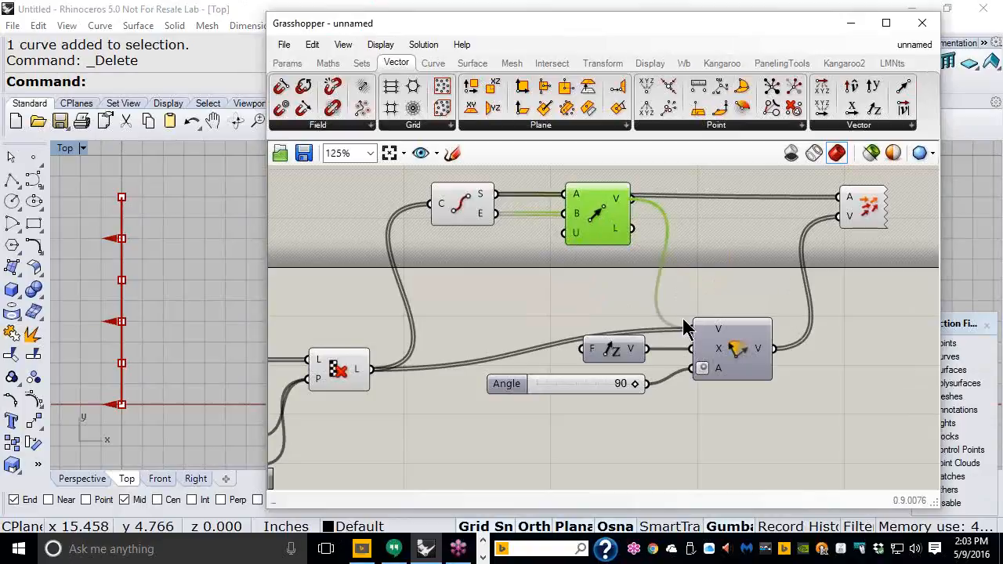
left_click_drag(627, 242, 619, 266)
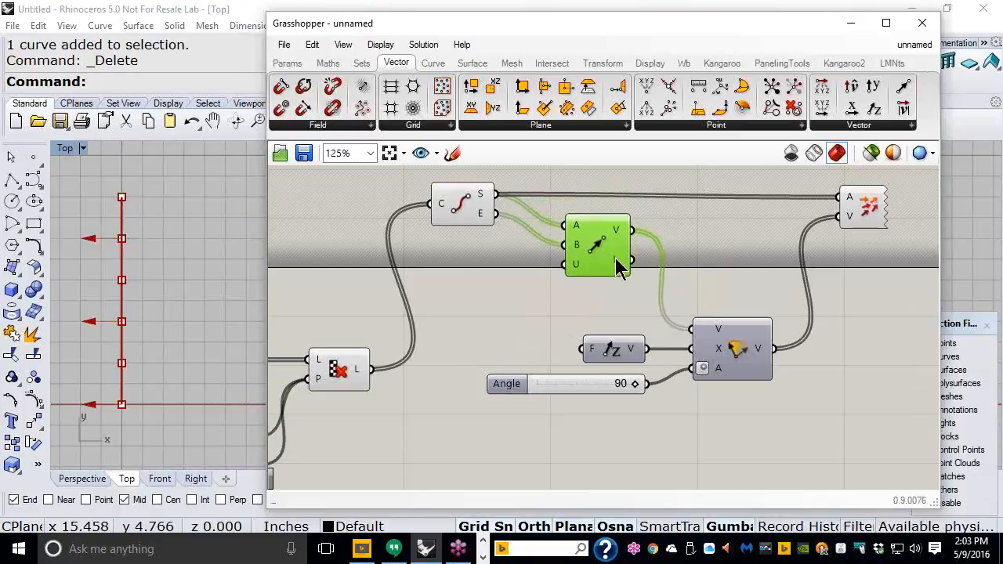
left_click(783, 410)
right_click_drag(734, 417, 719, 393)
Step: Set the Angle slider back to -90 and move Unit Z, Angle and Rotate upward
left_click_drag(618, 365, 506, 363)
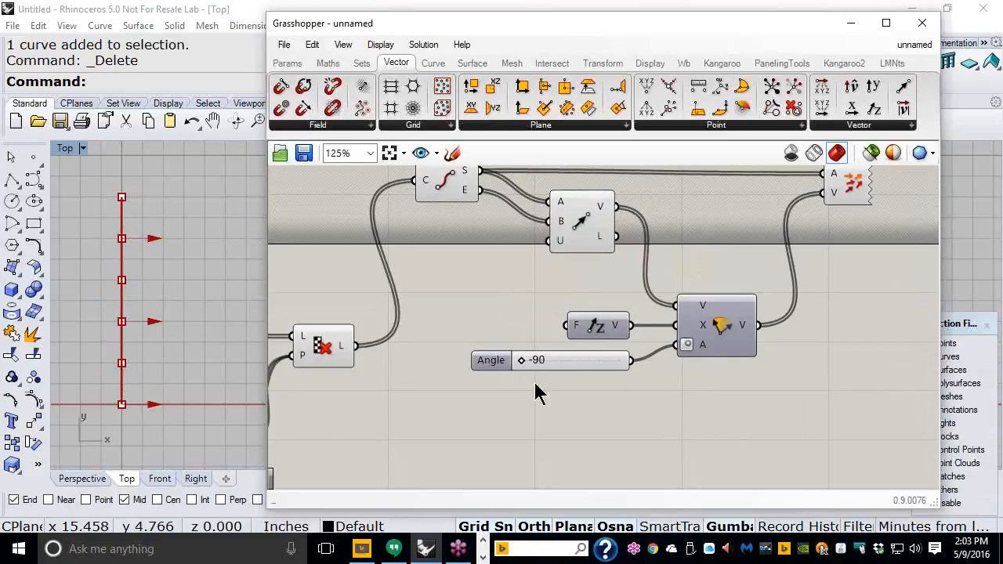
scroll(604, 291, "down", 1)
left_click_drag(699, 368, 616, 315)
left_click_drag(690, 315, 688, 287)
left_click(666, 336)
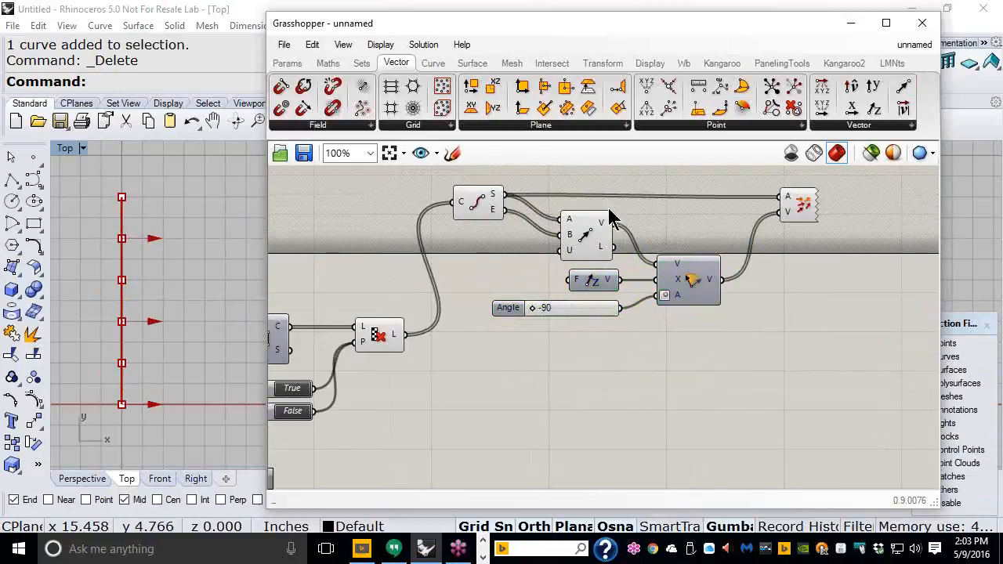
Step: Place a Move component from the Transform tab and feed Cull Pattern's lines into its G input
left_click(592, 69)
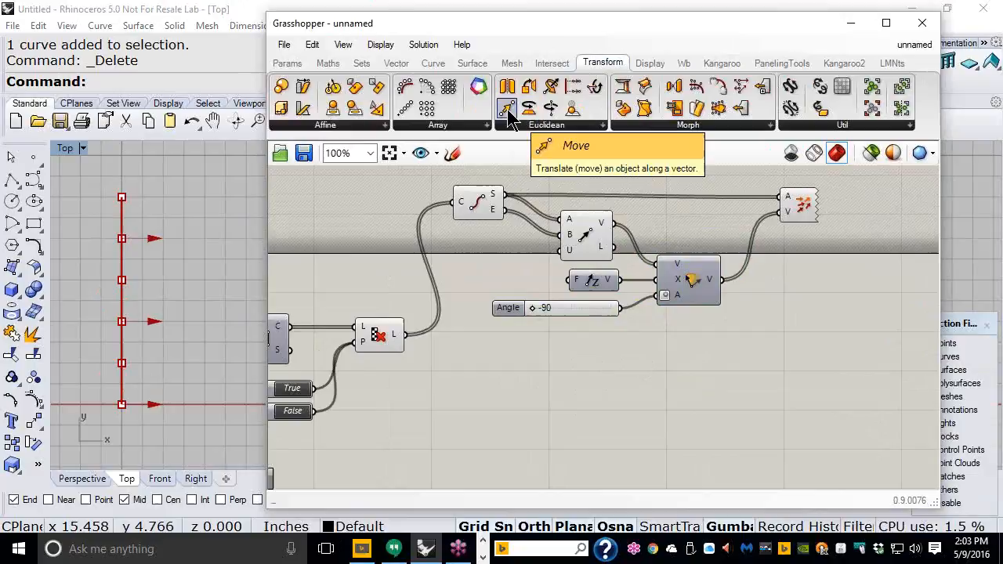
left_click_drag(507, 109, 725, 384)
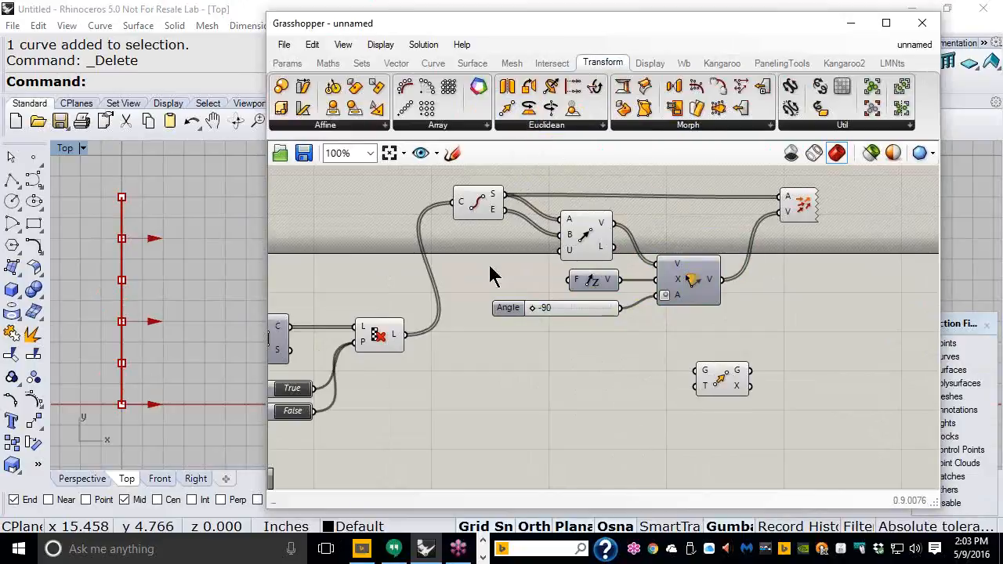
left_click_drag(404, 335, 833, 354)
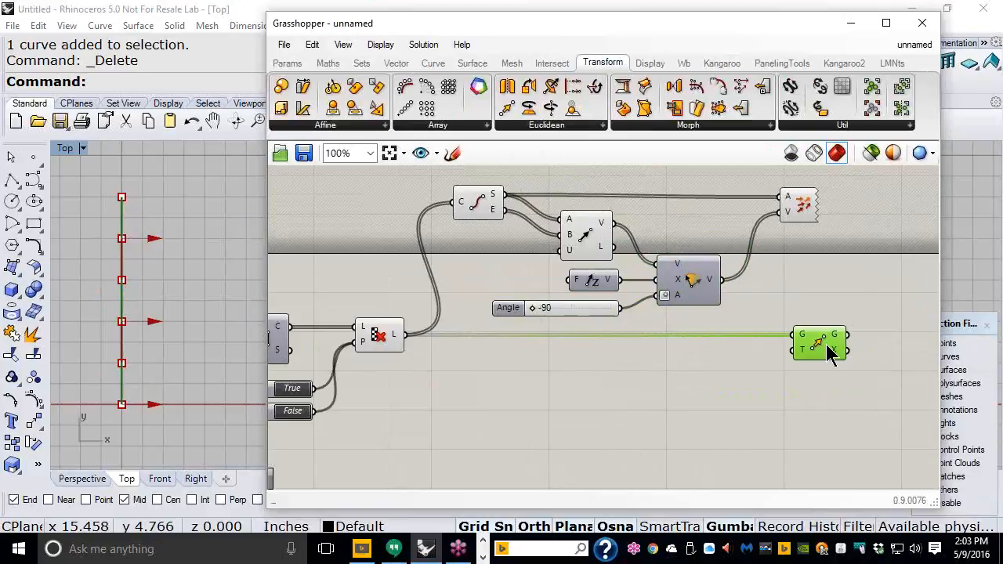
scroll(788, 276, "up", 1)
left_click(800, 198)
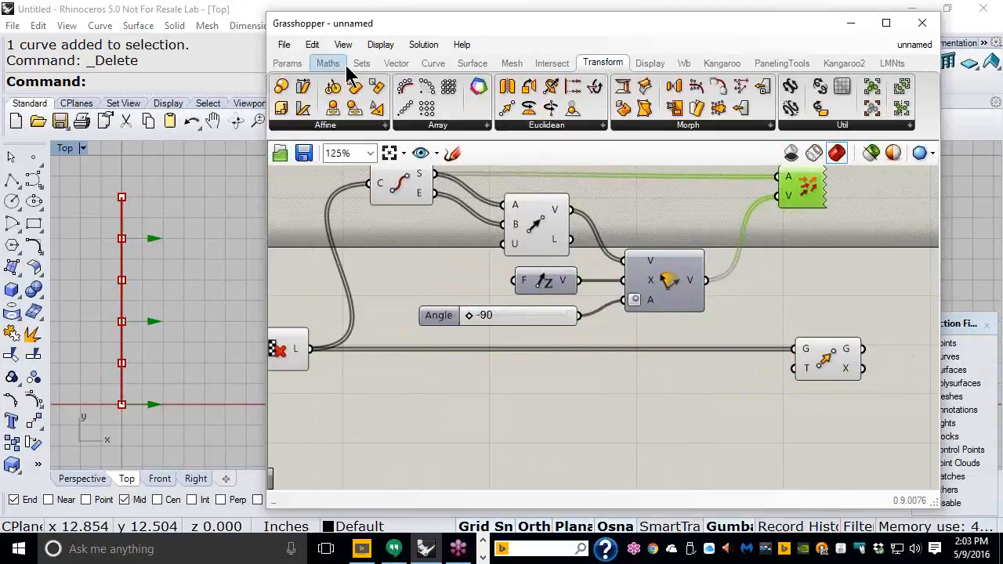
Step: Place an Amplitude component beside Move and wire Rotate's rotated vectors into its V input
left_click(396, 64)
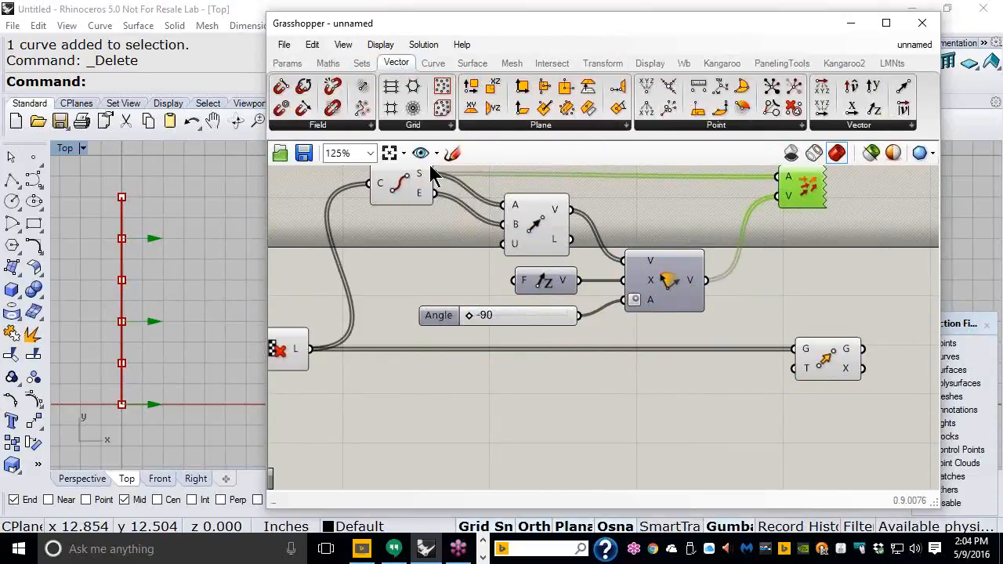
left_click(866, 129)
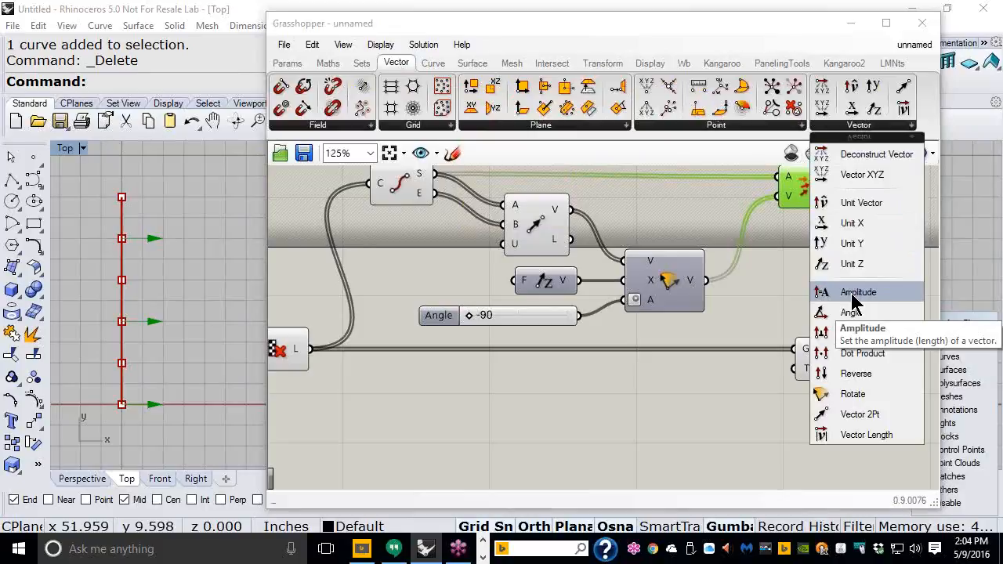
left_click_drag(853, 302, 769, 342)
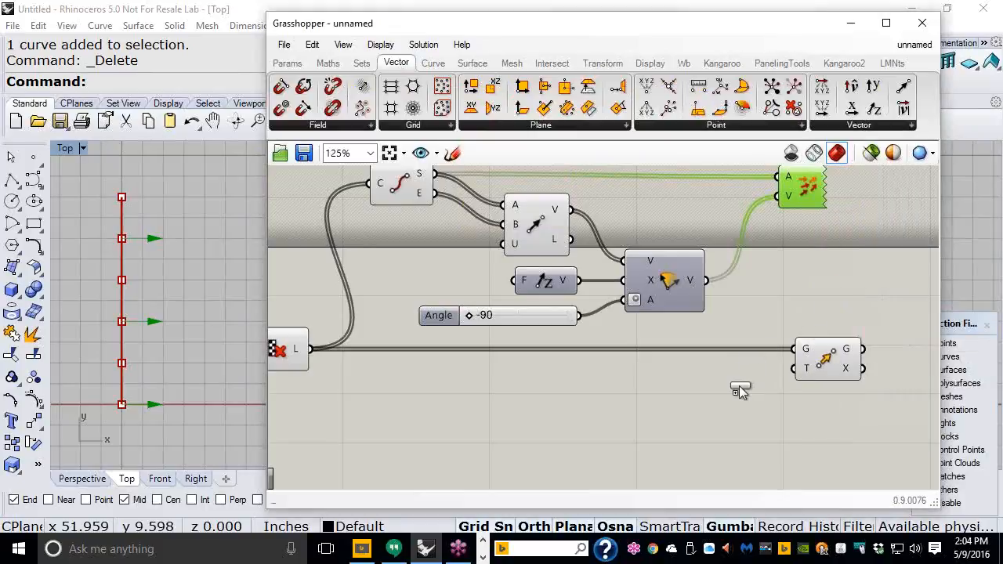
left_click_drag(741, 386, 742, 386)
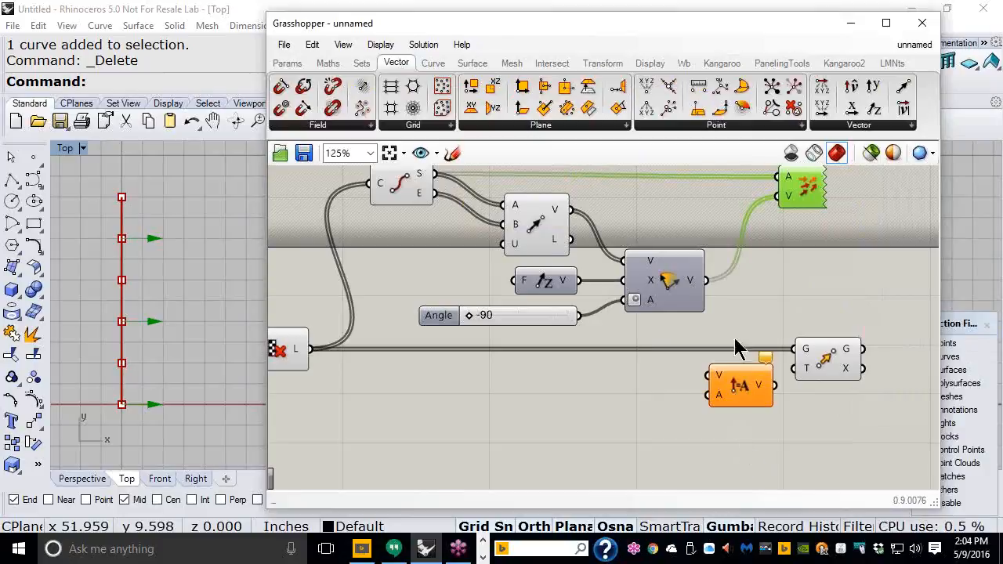
mouse_move(706, 281)
left_mouse_down()
mouse_move(711, 377)
mouse_move(705, 281)
left_mouse_up()
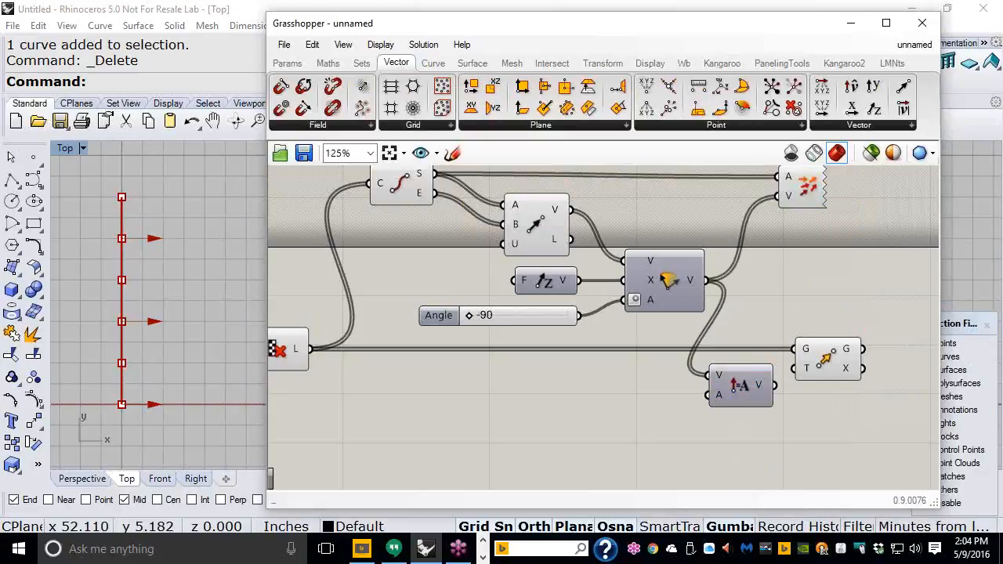
mouse_move(157, 321)
left_mouse_down()
mouse_move(231, 325)
mouse_move(233, 314)
mouse_move(220, 315)
left_mouse_up()
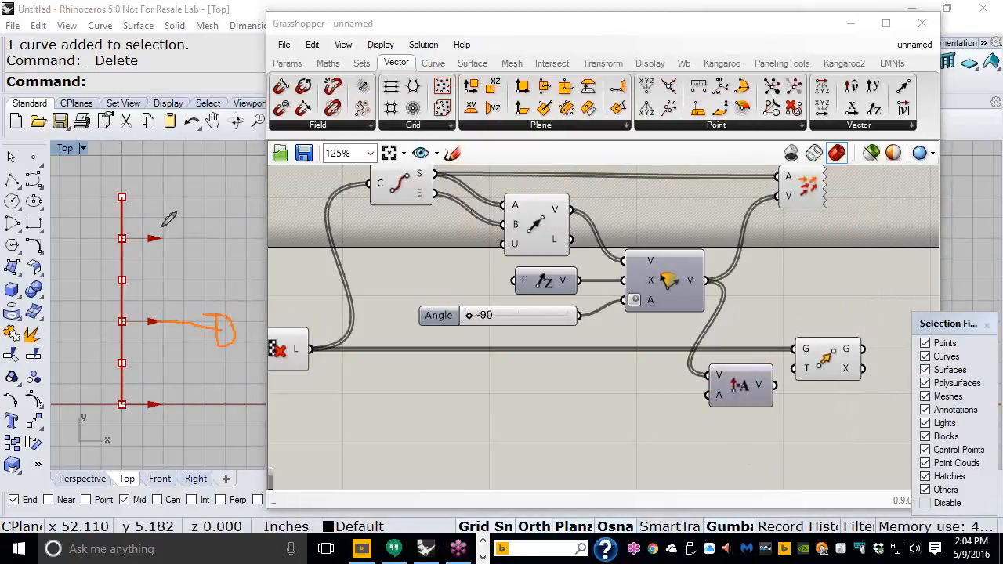
mouse_move(163, 235)
left_mouse_down()
mouse_move(249, 229)
mouse_move(208, 212)
left_mouse_up()
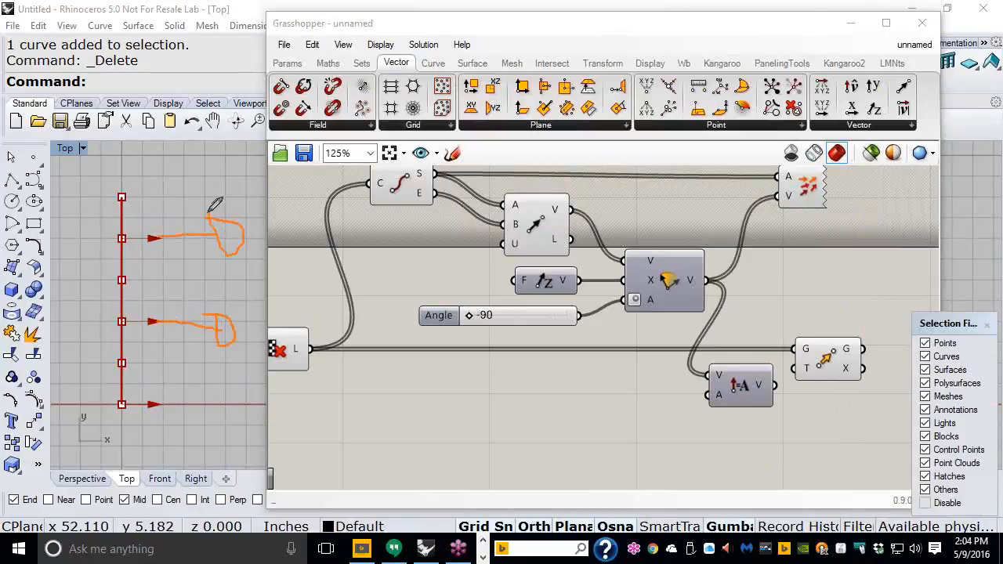
left_click_drag(153, 383, 166, 420)
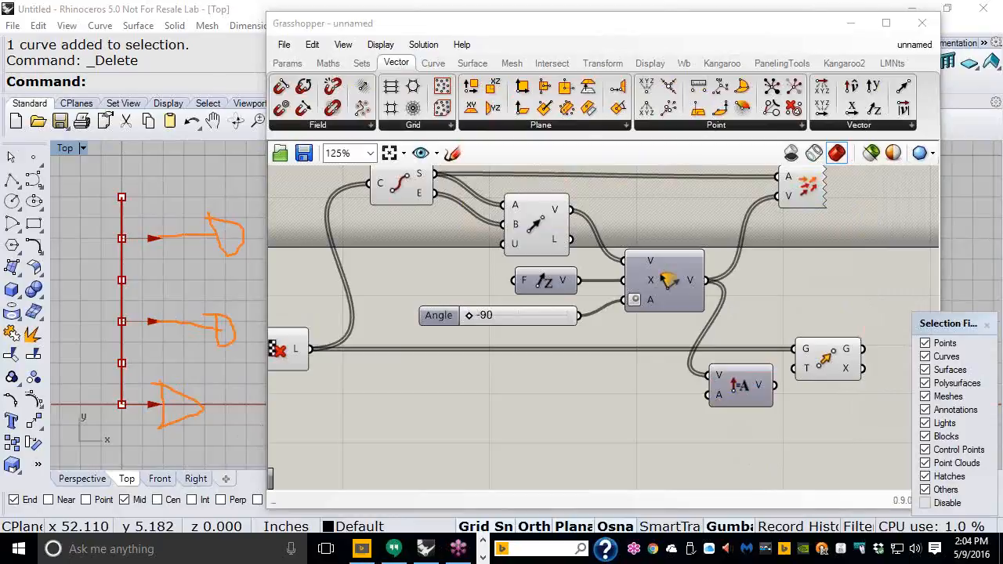
key("Escape")
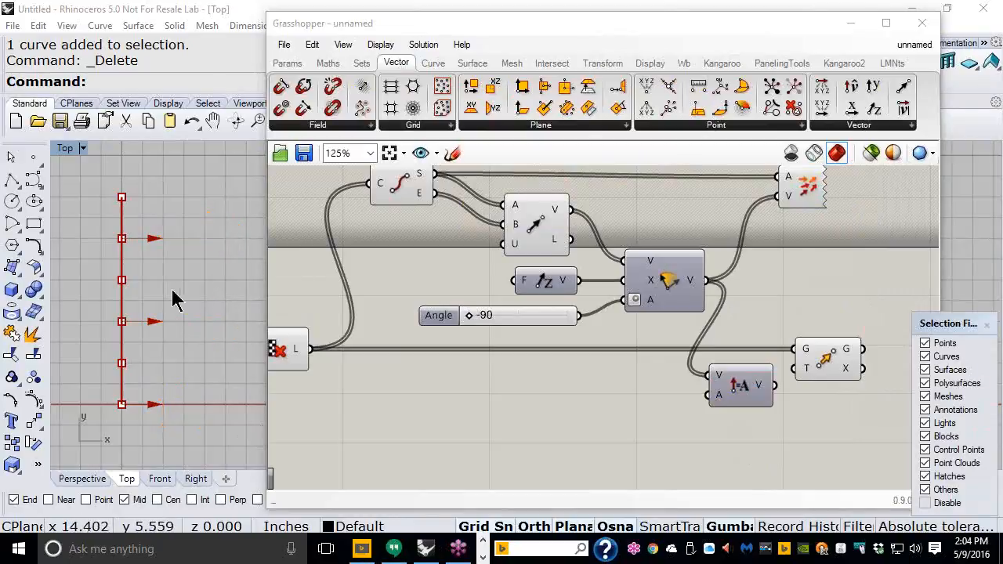
right_click_drag(146, 274, 174, 275)
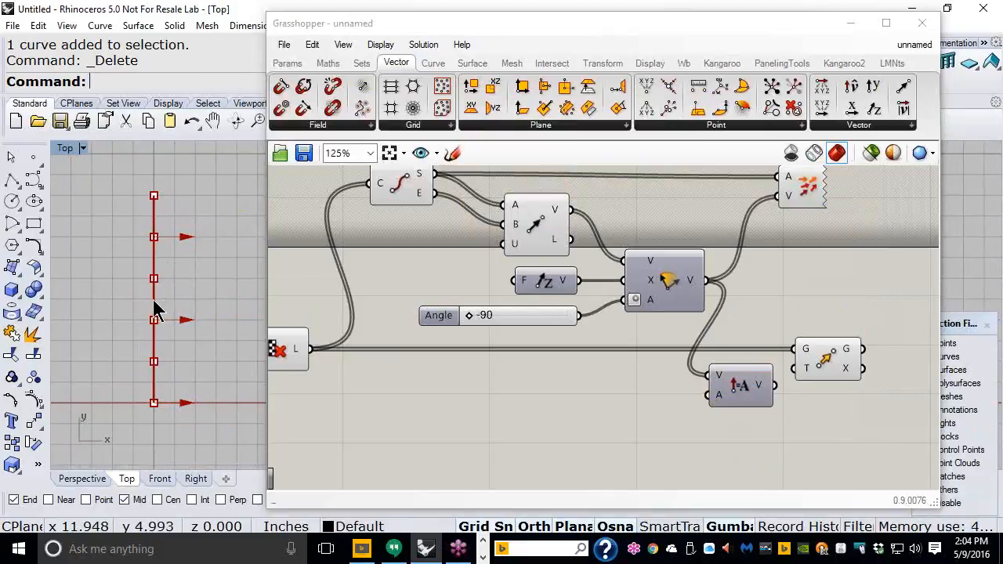
left_click(155, 309)
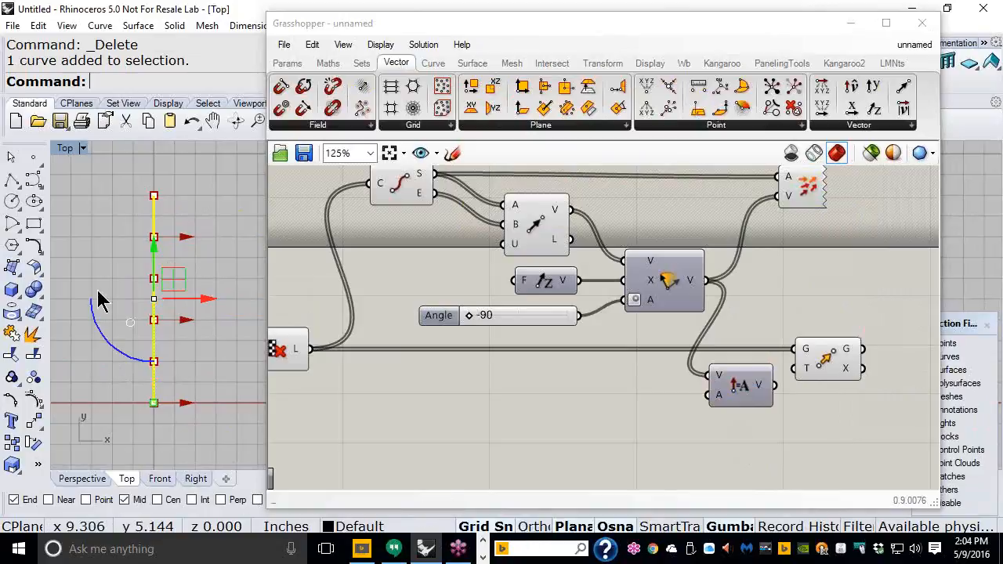
left_click_drag(104, 335, 125, 357)
key("Escape")
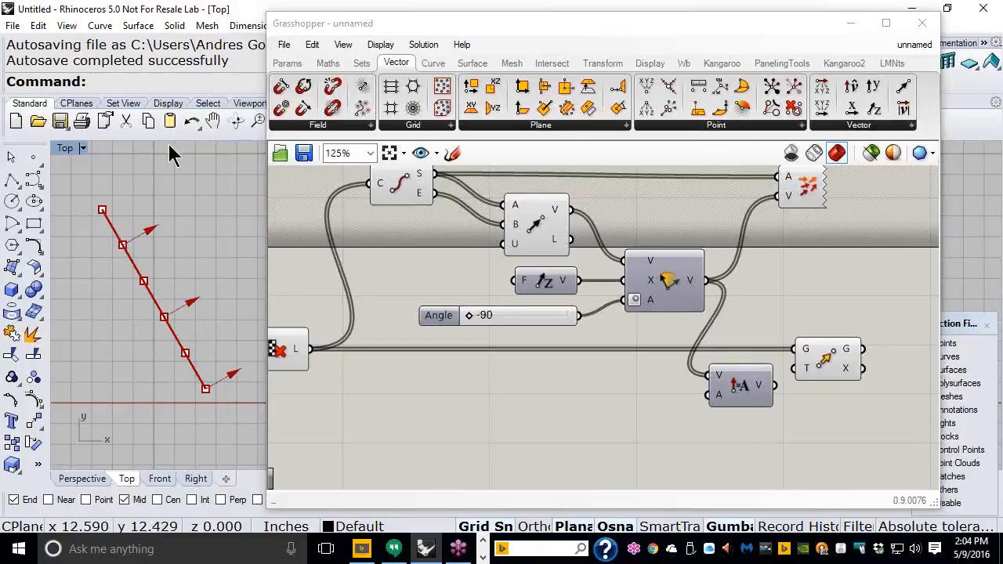
left_click(192, 125)
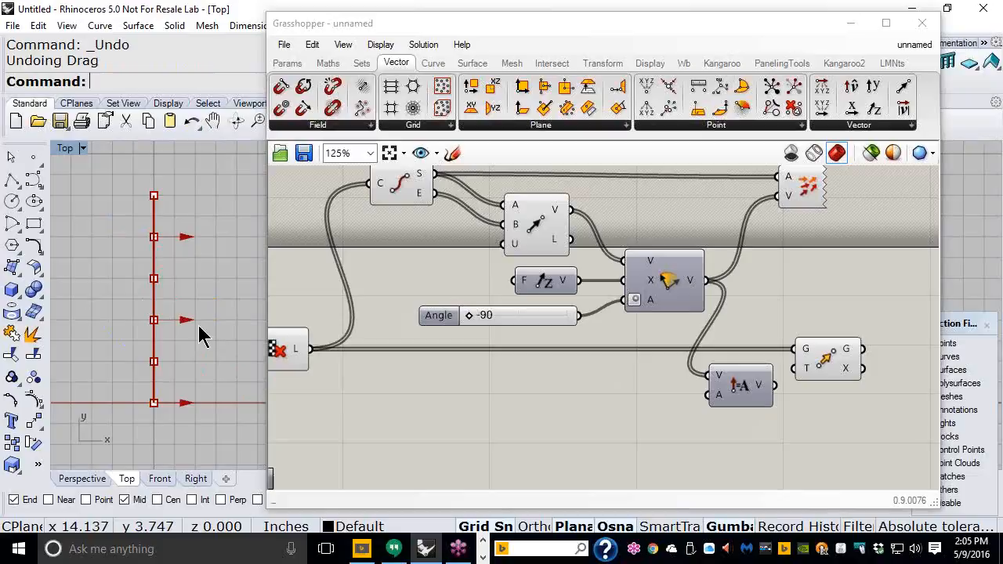
Step: Create a 0.5–2.5 slider, wire it to Amplitude's A input, and raise it to 1.9
double_click(589, 402)
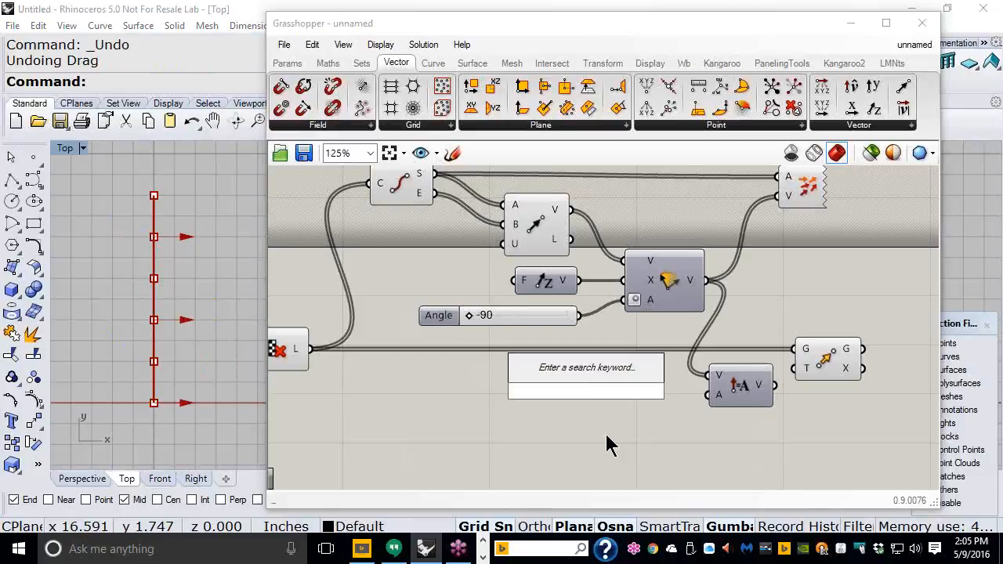
type("1")
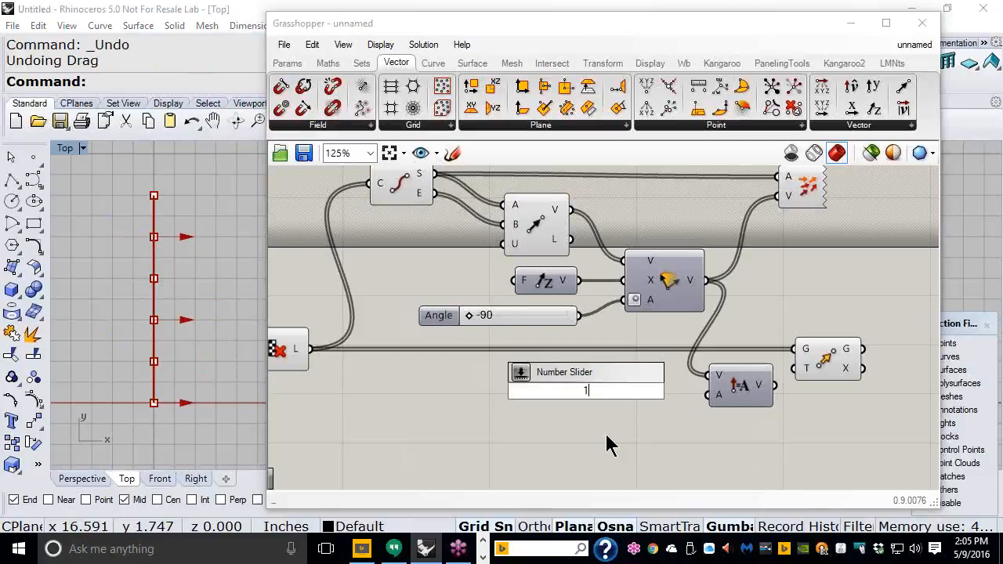
key("BackSpace")
type("0.5")
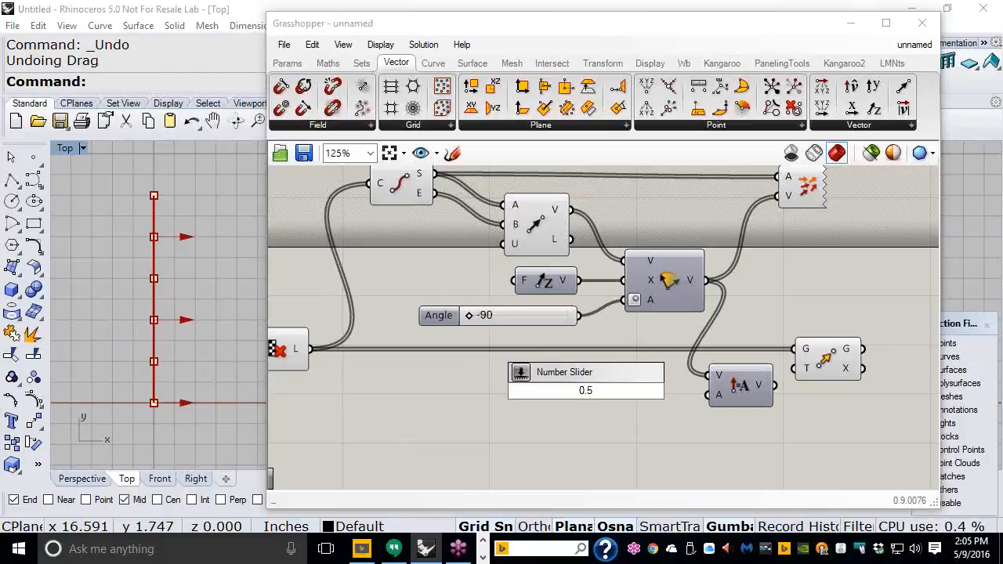
type("<2.5")
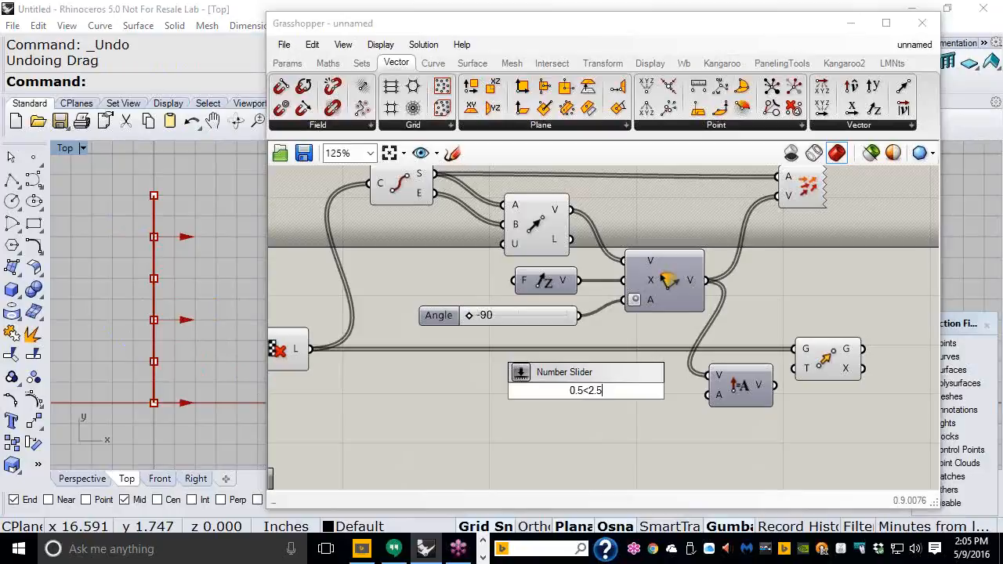
key("Return")
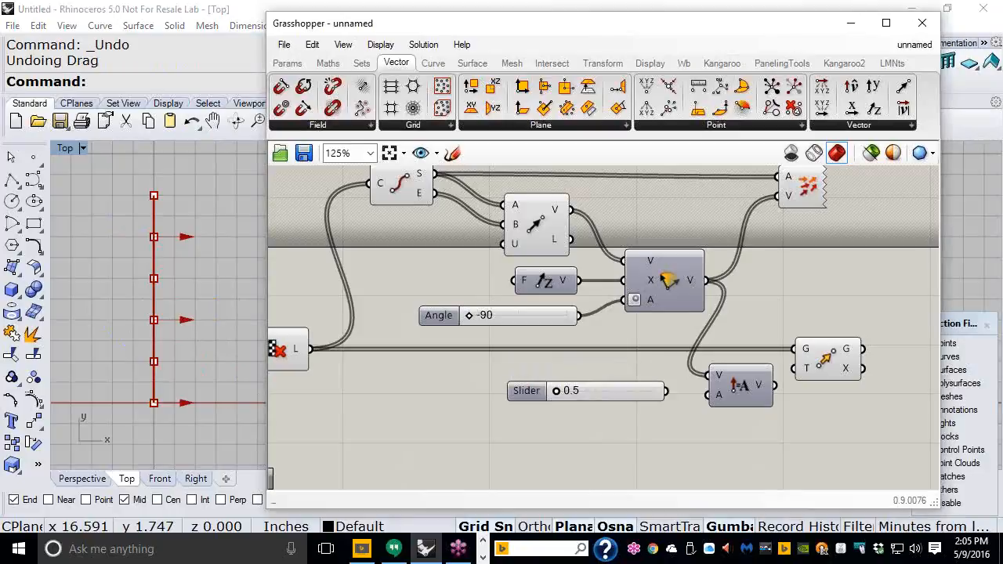
left_click_drag(666, 391, 708, 395)
left_click_drag(631, 392, 660, 396)
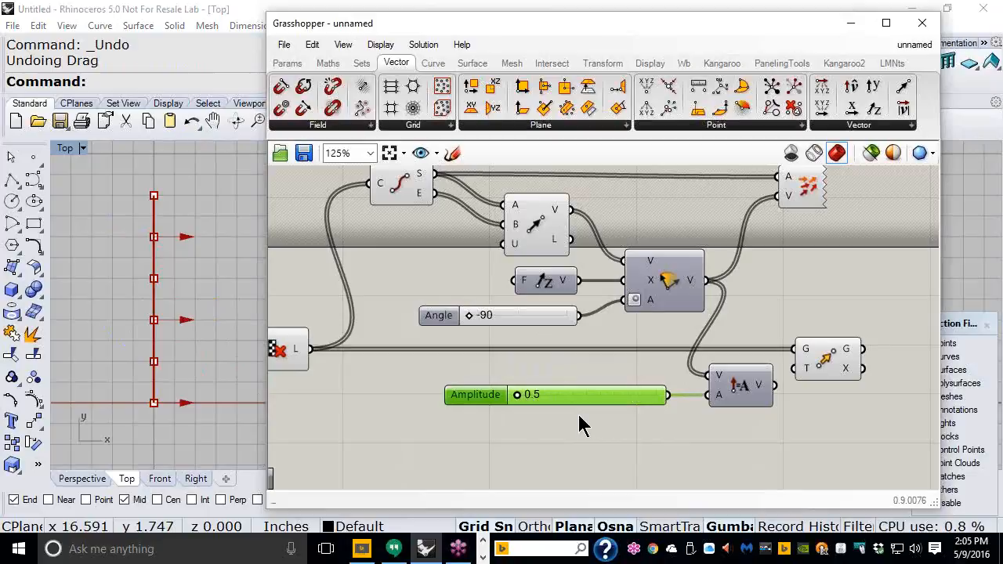
left_click_drag(835, 362, 805, 376)
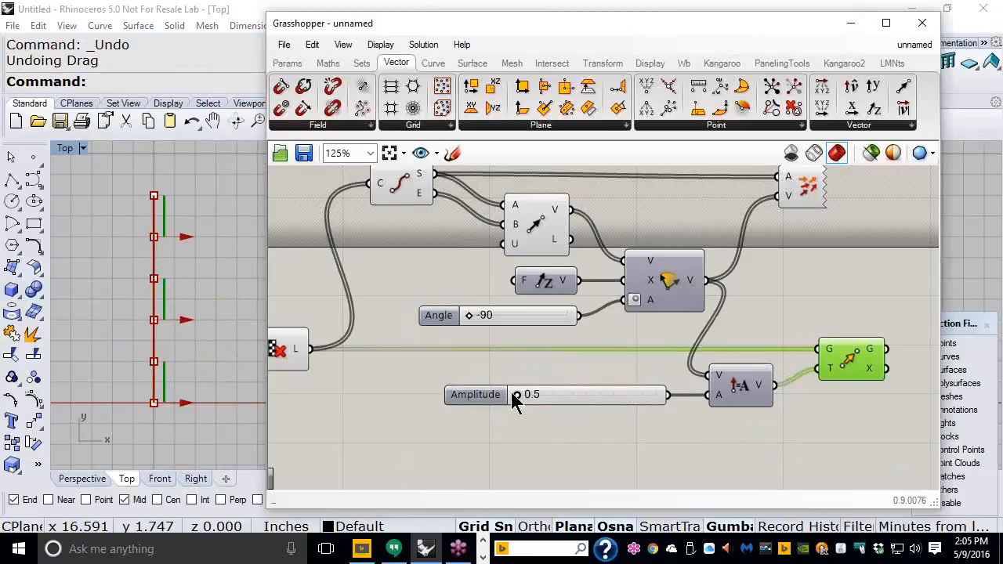
left_click_drag(520, 394, 616, 411)
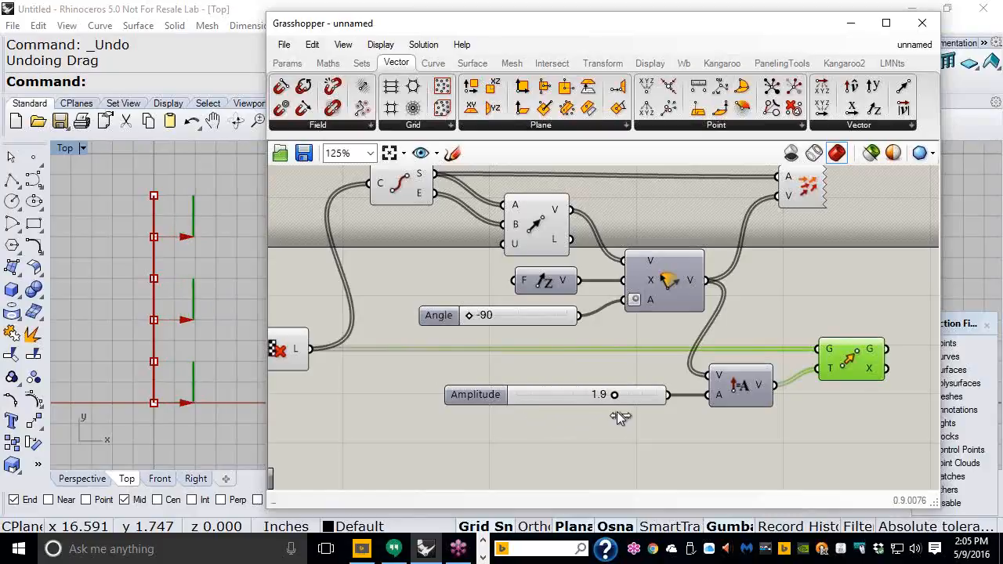
right_click_drag(815, 280, 795, 313)
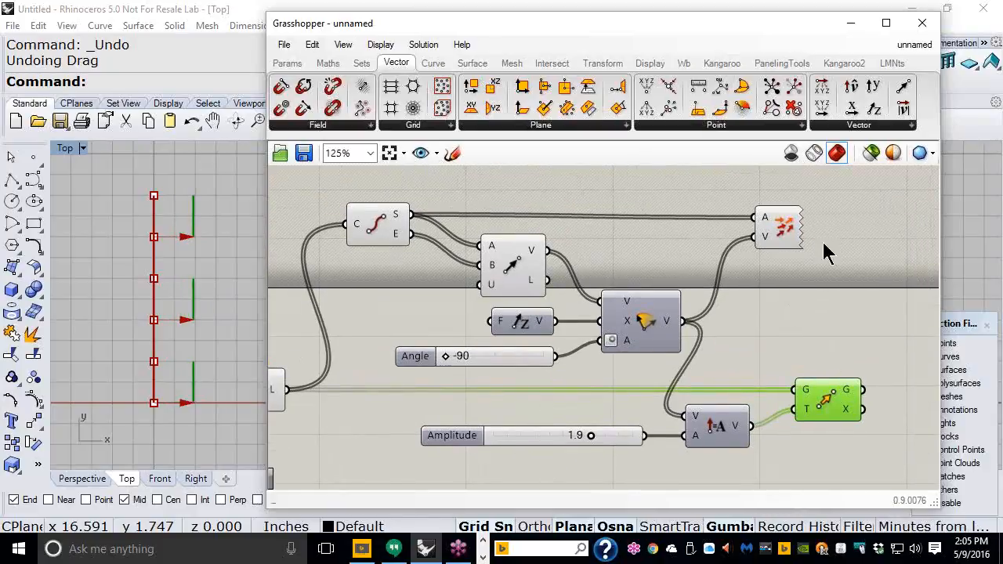
Step: Disable the preview of the top row of vector-setup components so Rhino hides the arrows
left_click_drag(831, 196, 362, 257)
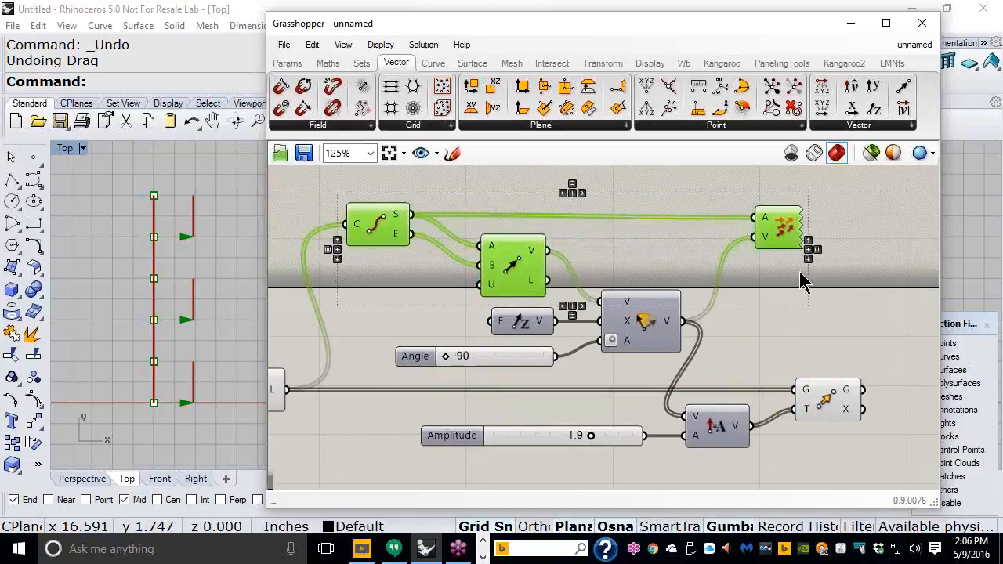
middle_click(720, 308)
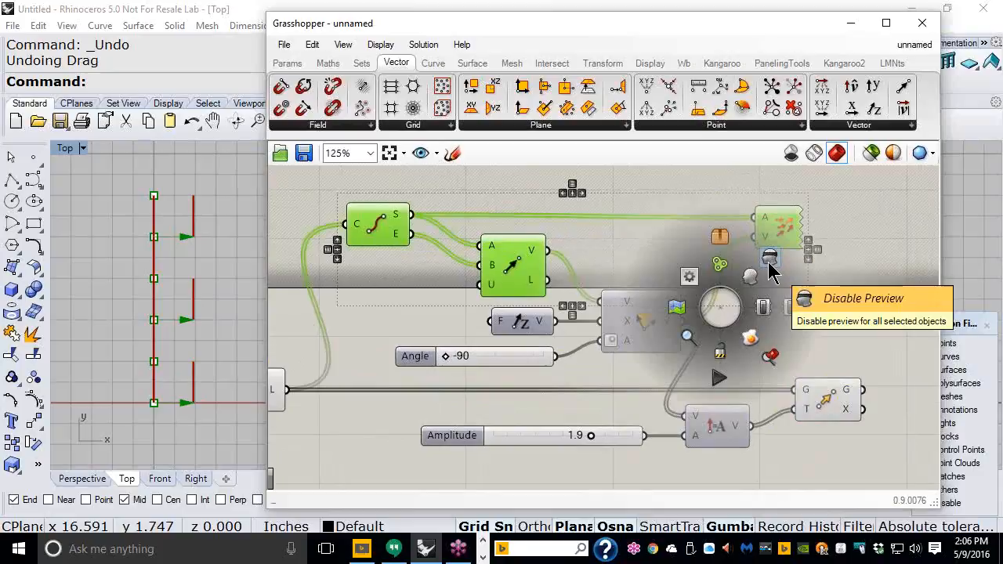
left_click(770, 270)
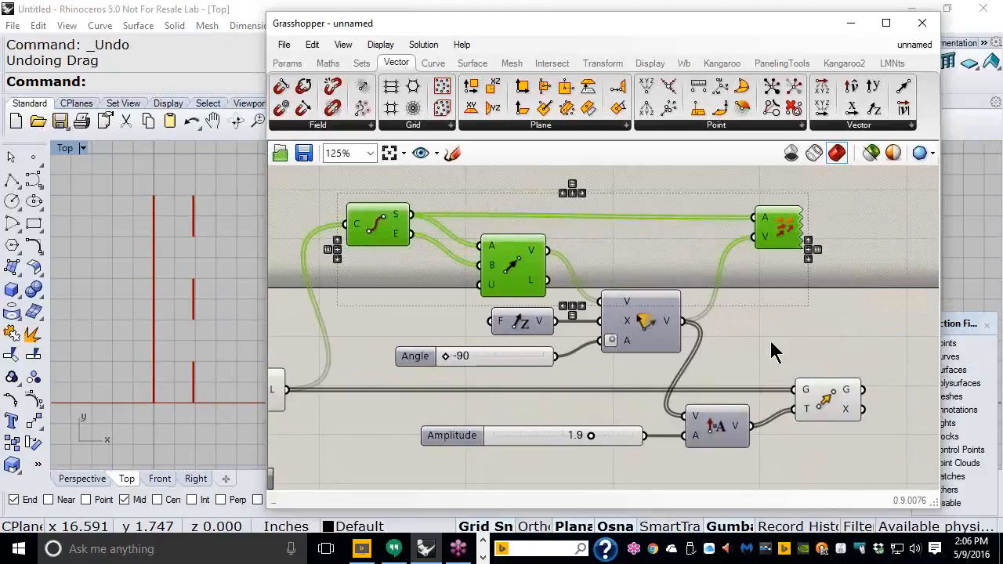
right_click_drag(770, 339, 626, 328)
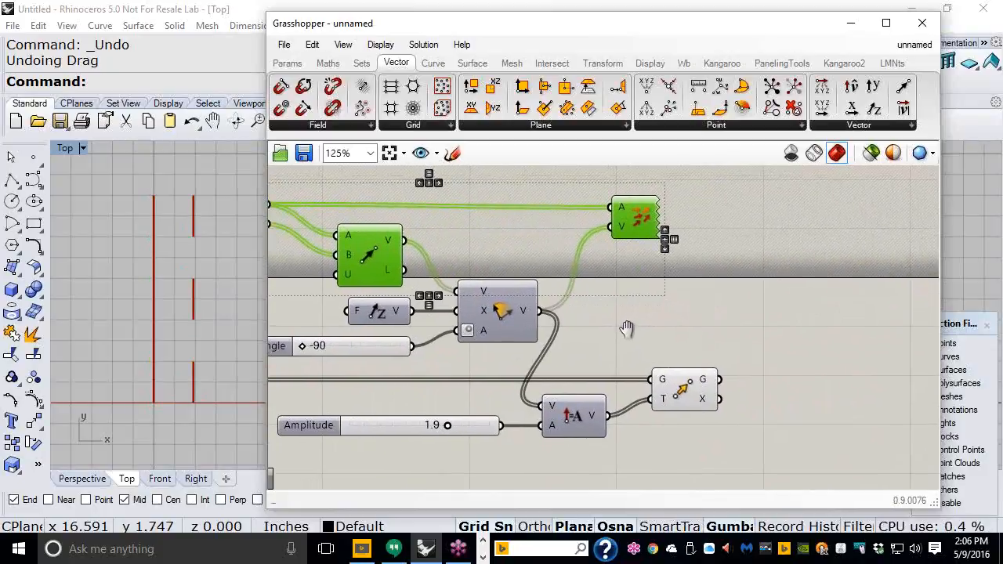
Step: Add an End Points component from the Curve tab, fed by Move's shifted segments
left_click(432, 66)
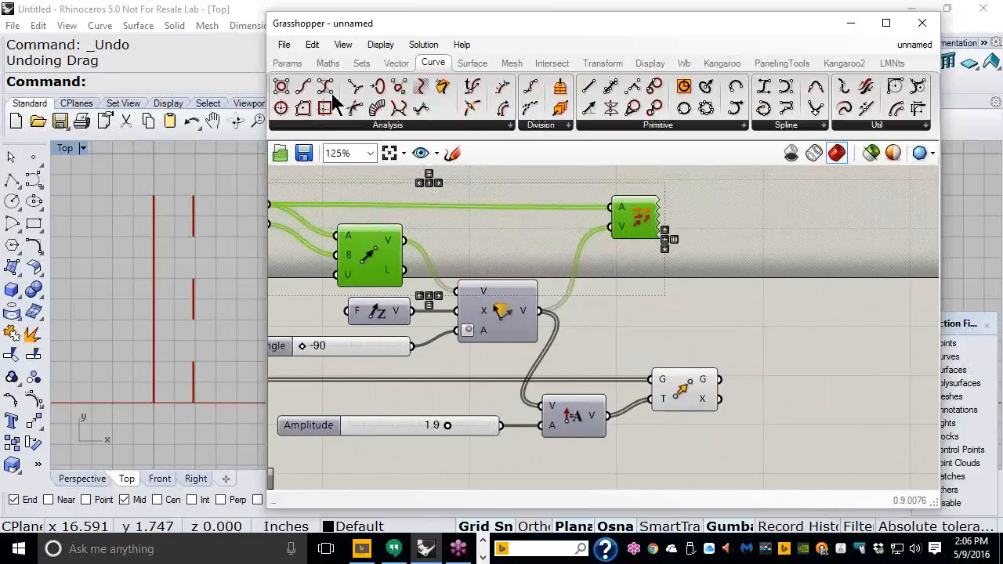
left_click_drag(306, 90, 670, 280)
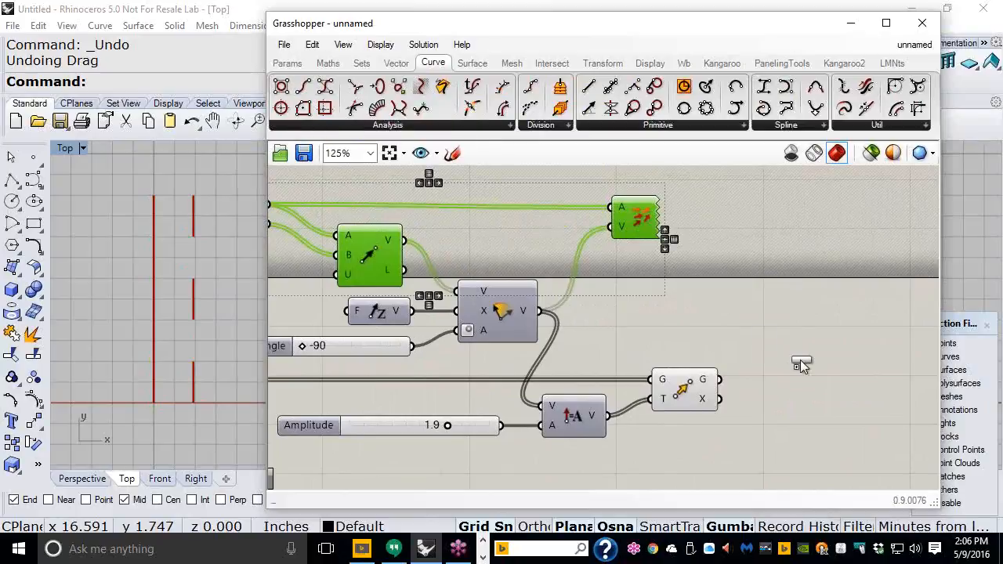
left_click_drag(819, 373, 819, 373)
left_click_drag(721, 381, 815, 387)
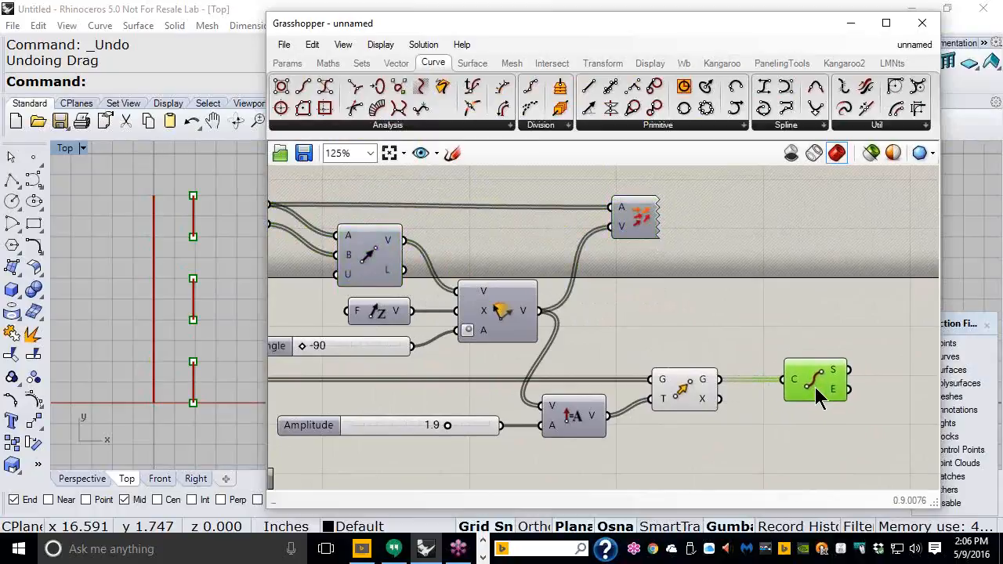
left_click(790, 428)
right_click_drag(715, 429, 740, 425)
right_click_drag(212, 298, 195, 316)
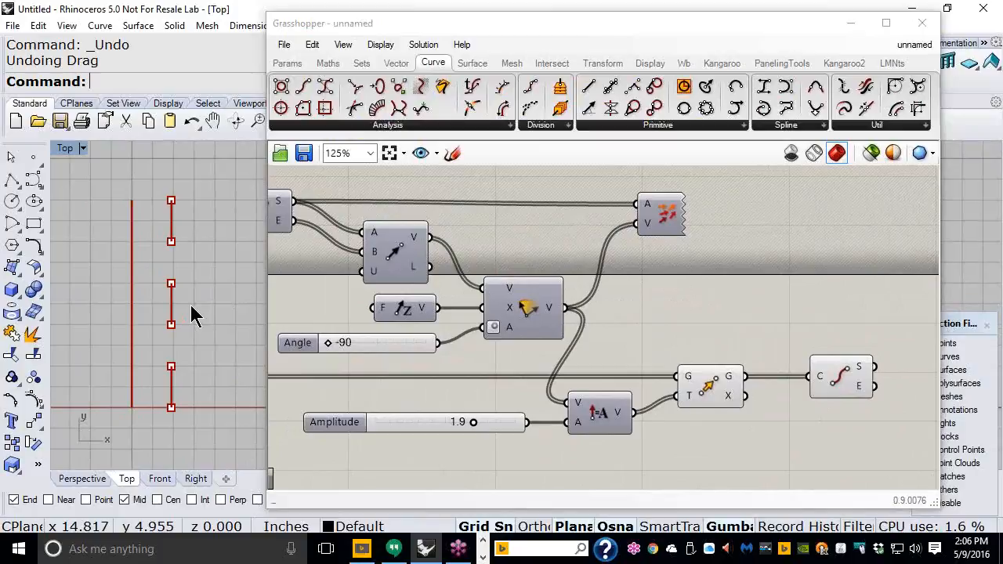
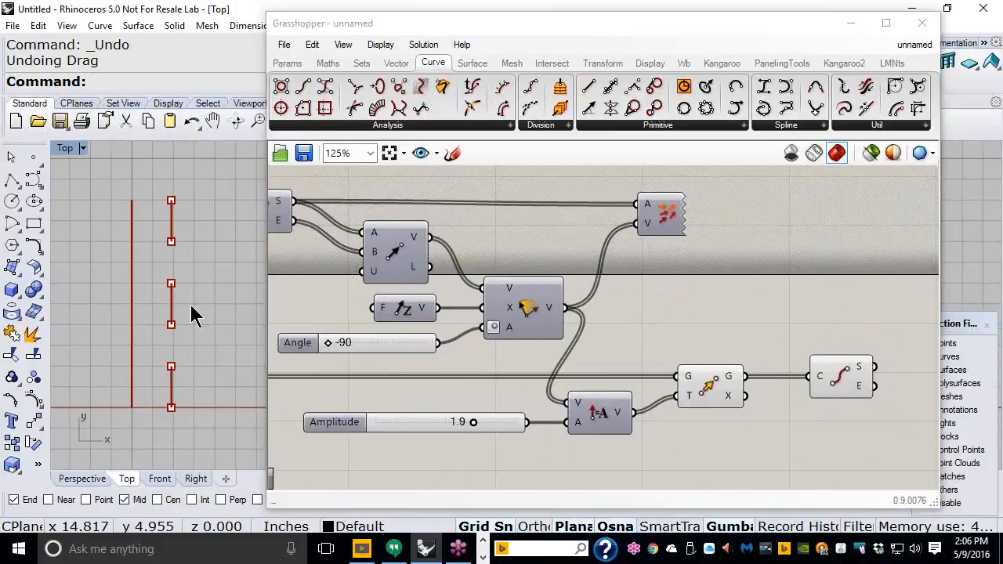
Step: Preview the End Points component's points in Rhino, then collapse Grasshopper to show the viewport
right_click_drag(438, 270, 533, 283)
left_click(363, 236)
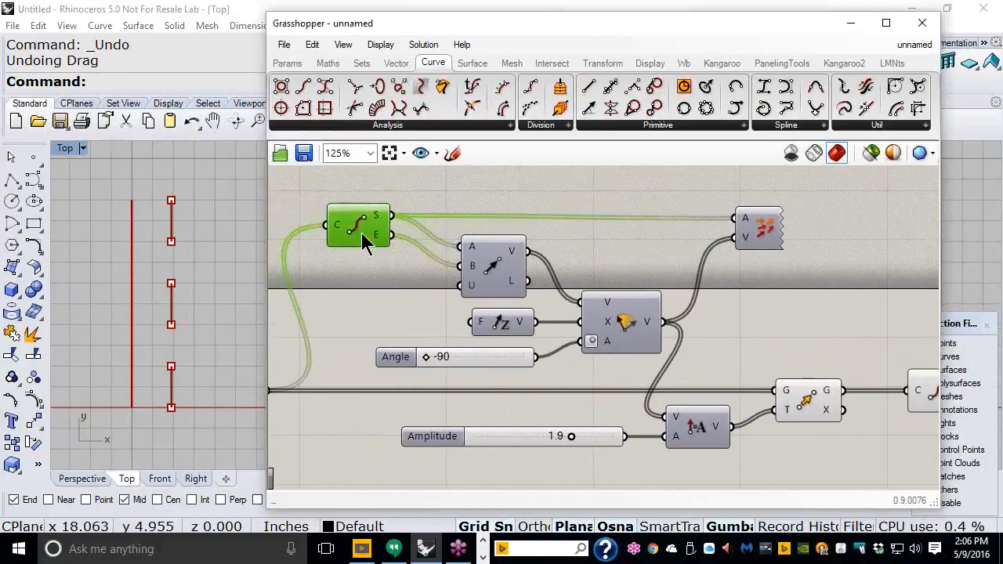
middle_click(362, 236)
left_click(390, 219)
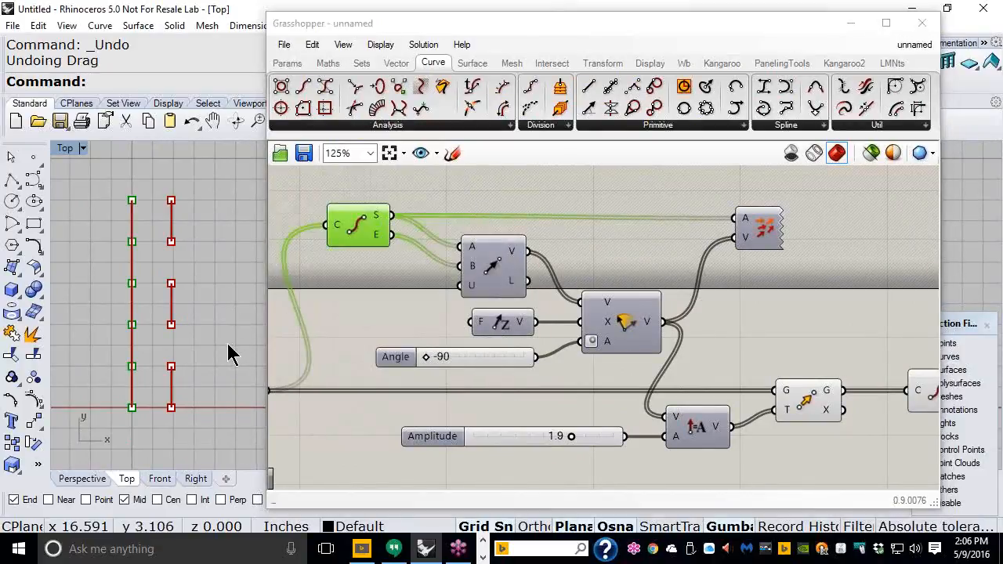
left_click(822, 350)
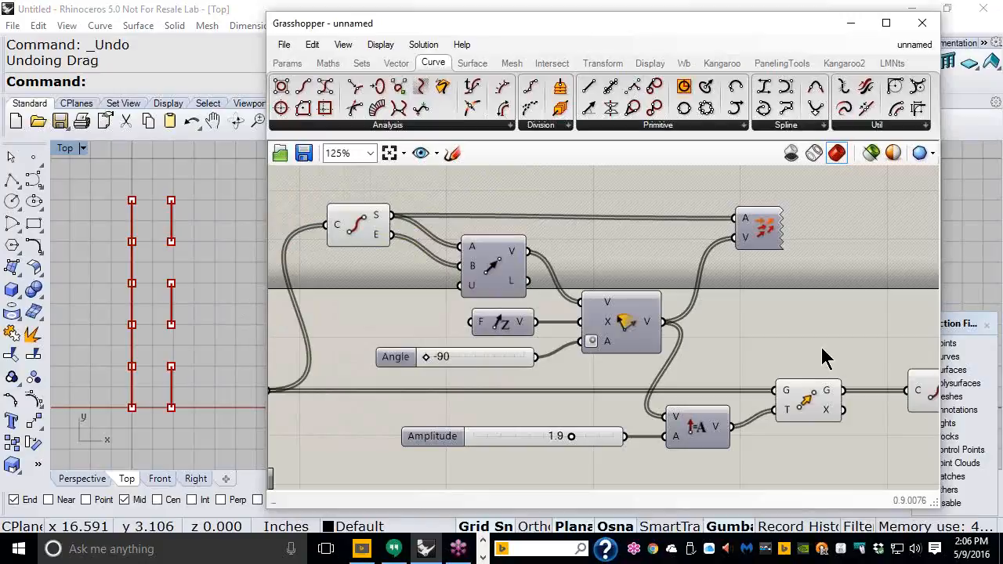
double_click(539, 24)
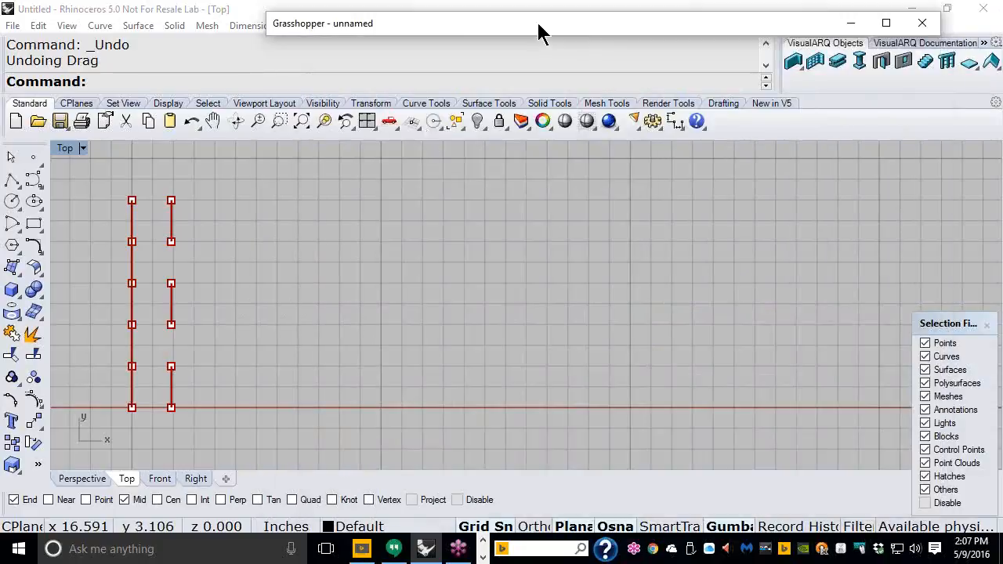
Step: Frame the red curves in the Top view and make Layer 03 the current layer
right_click_drag(264, 274, 582, 248)
scroll(470, 301, "up", 4)
right_click_drag(473, 305, 450, 302)
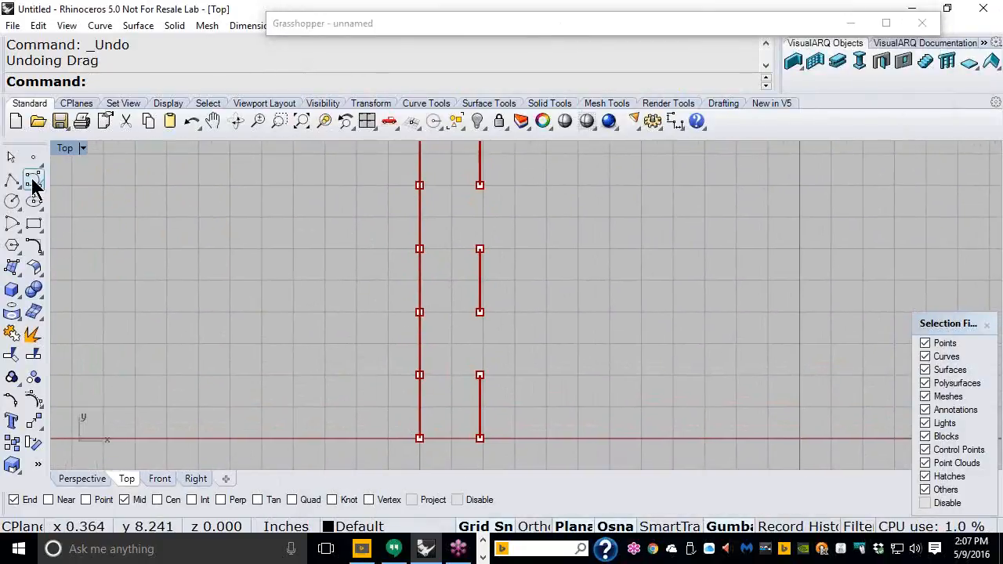
left_click(359, 527)
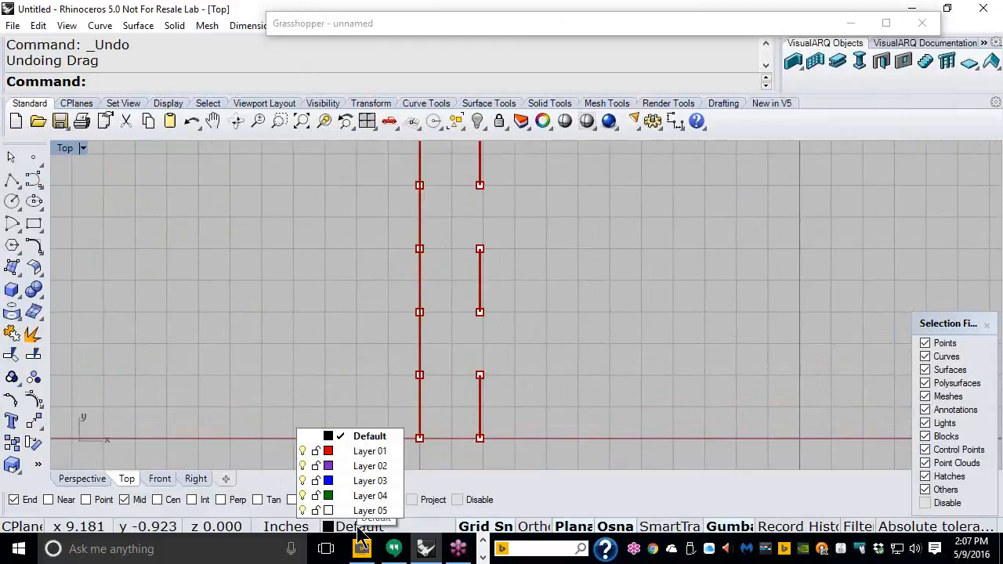
left_click(345, 481)
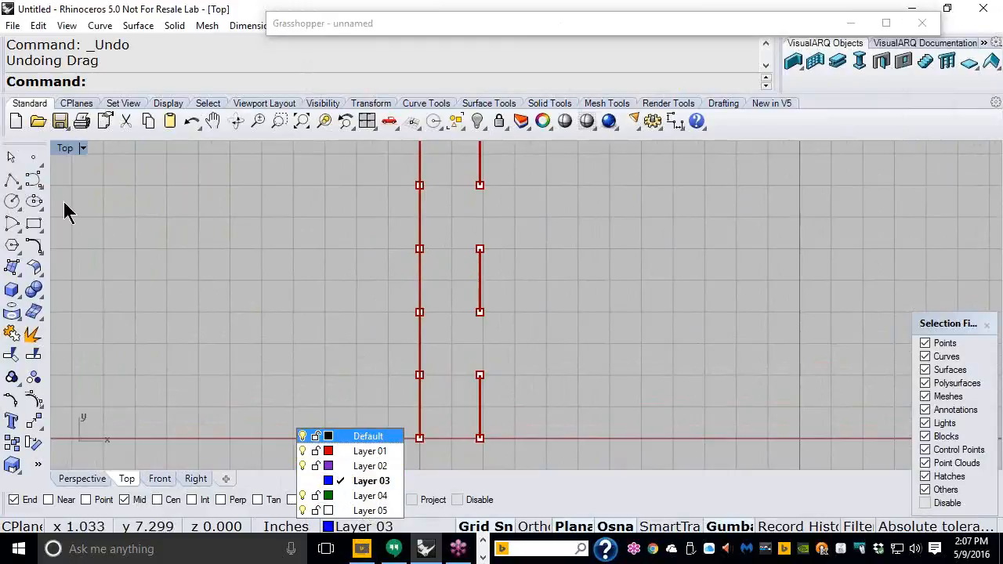
Step: Start a polyline at the left curve's bottom, zigzagging across the lower two right segments
left_click(12, 181)
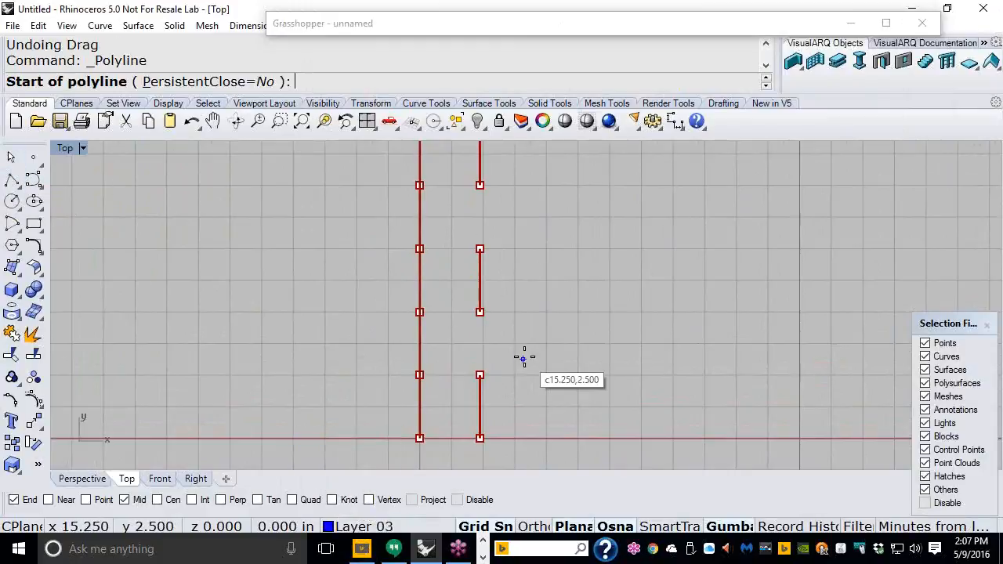
left_click(419, 438)
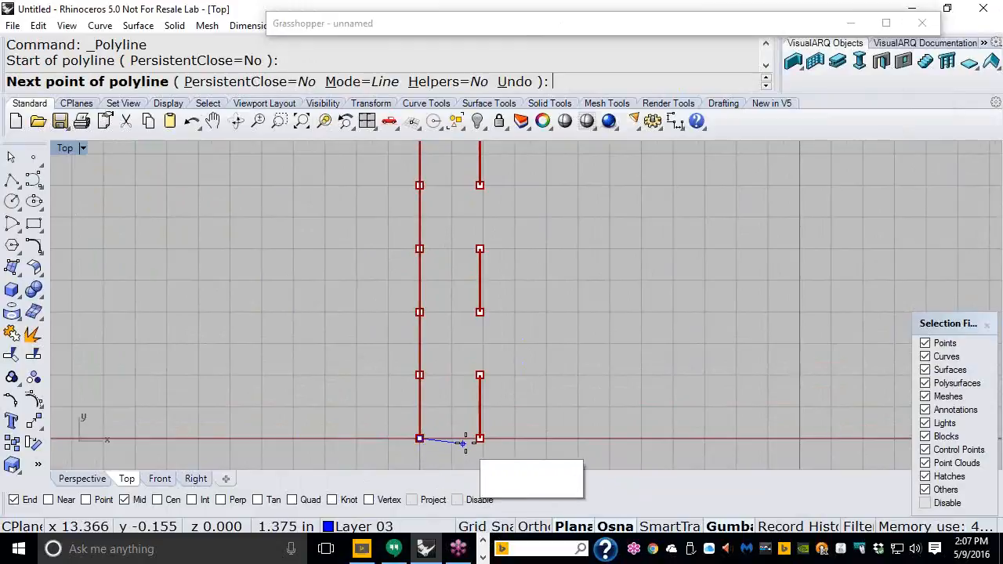
left_click(491, 439)
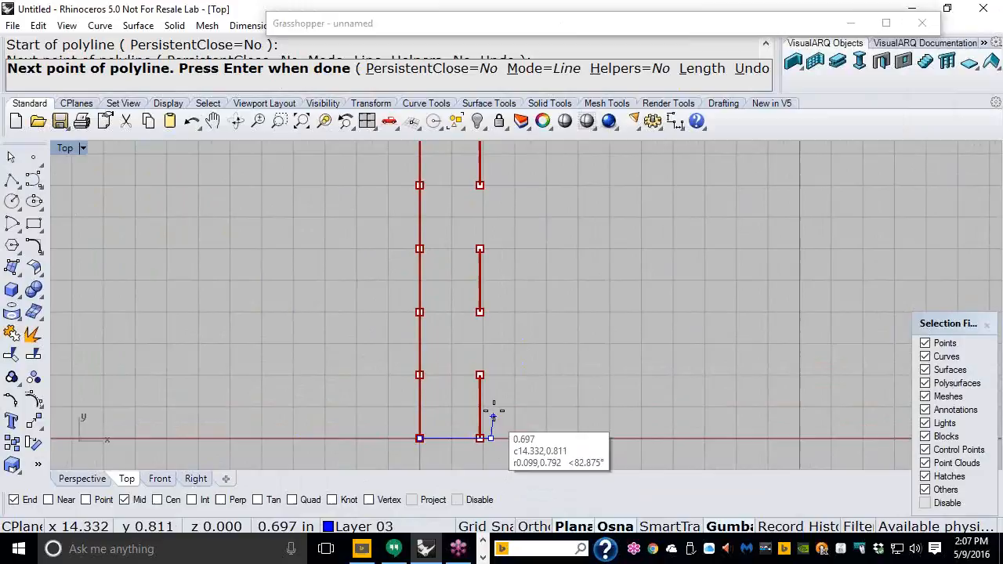
left_click(490, 375)
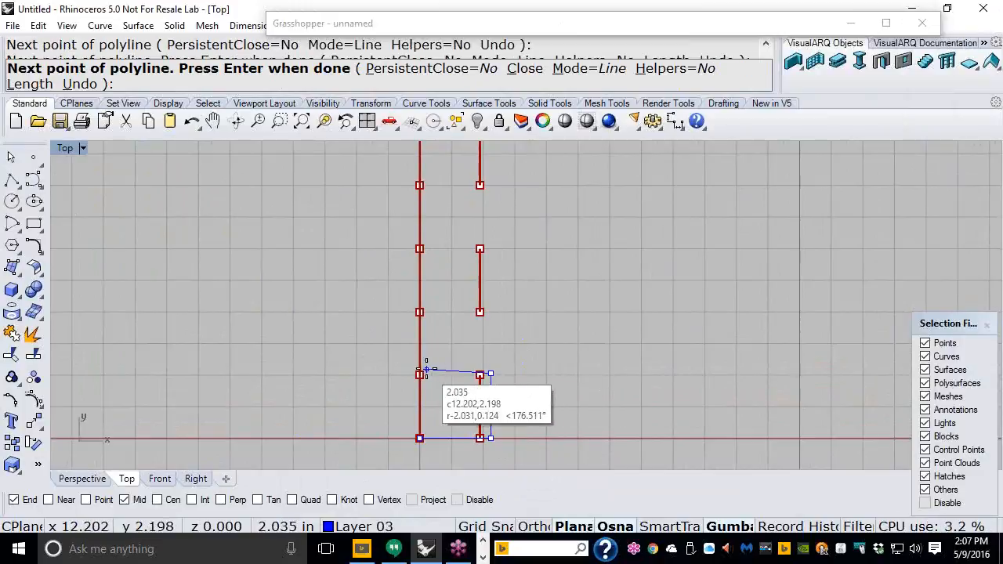
left_click(420, 374)
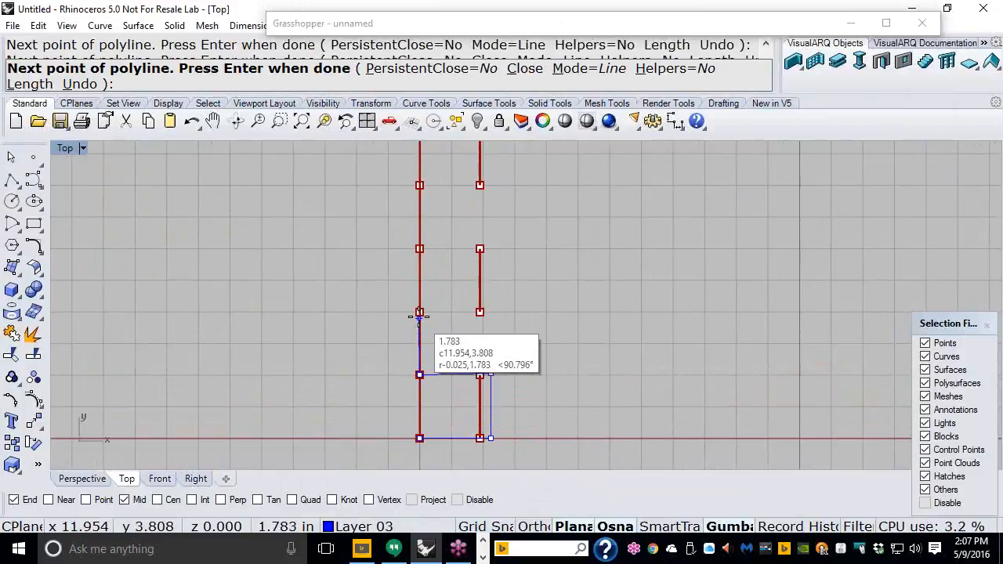
left_click(420, 312)
left_click(491, 312)
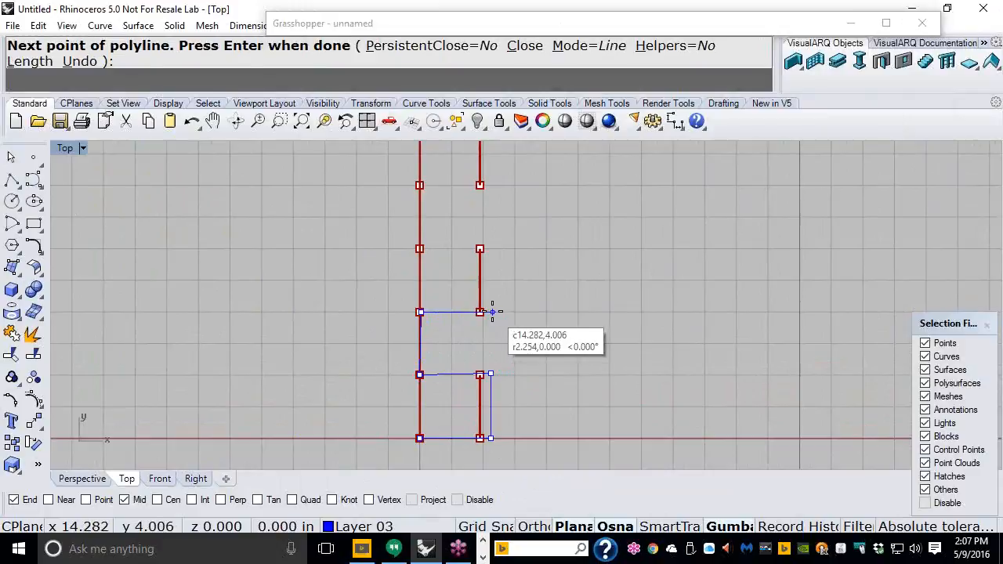
left_click(491, 249)
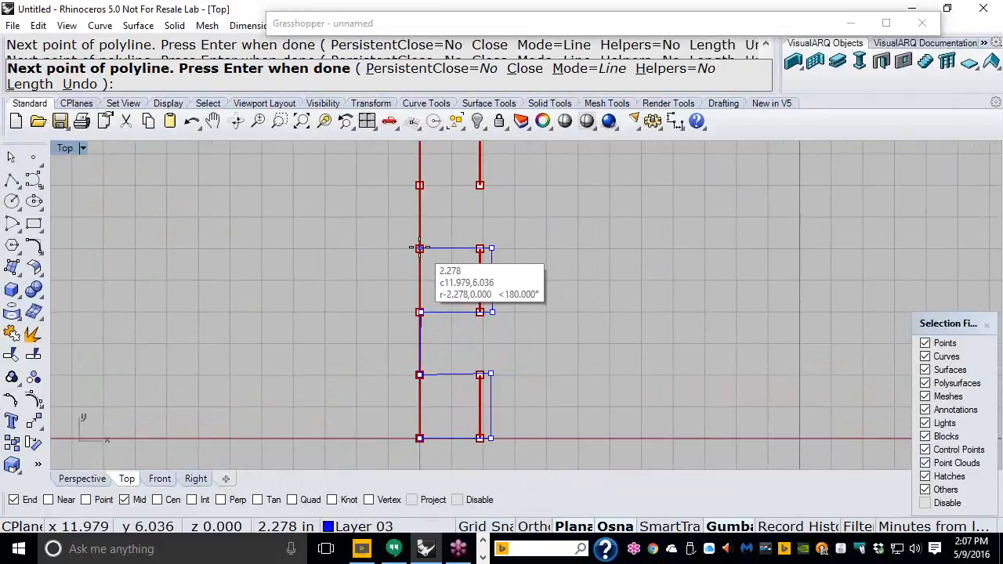
Step: Continue the zigzag up to the top right segment and finish the polyline at the left curve
left_click(420, 250)
left_click(420, 186)
right_click_drag(491, 187, 525, 329)
left_click(523, 265)
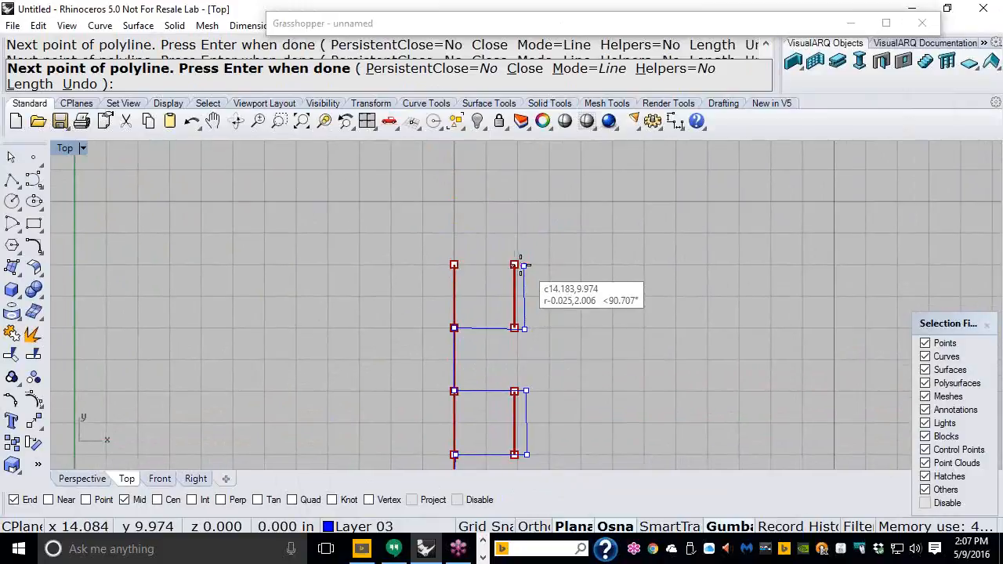
left_click(454, 264)
key("Return")
scroll(302, 220, "down", 5)
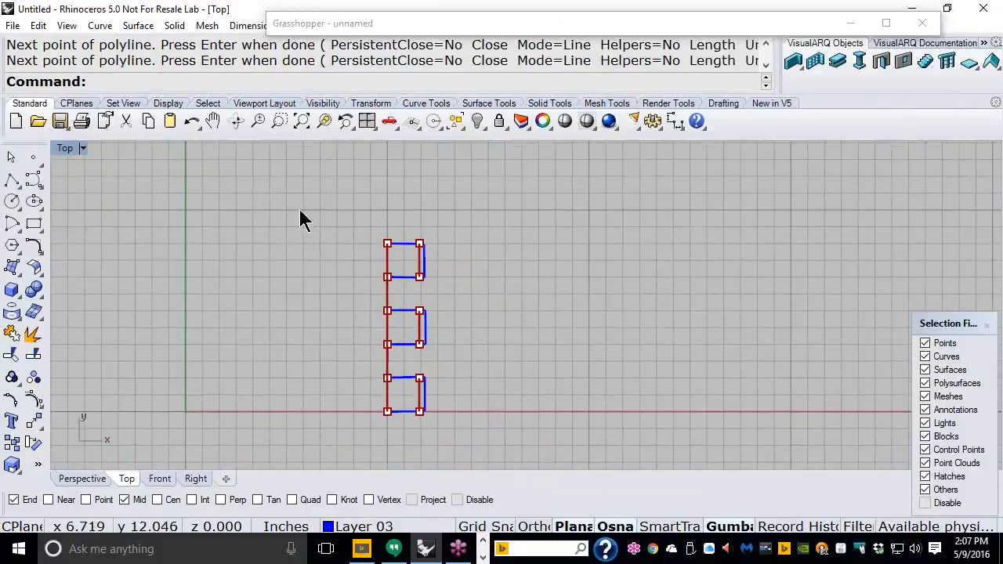
Step: Move the blue zigzag polyline to the right of the red curves with the gumball
left_click(423, 264)
left_click_drag(460, 329, 542, 327)
left_click(517, 334)
right_click_drag(516, 333, 431, 336)
scroll(428, 341, "up", 2)
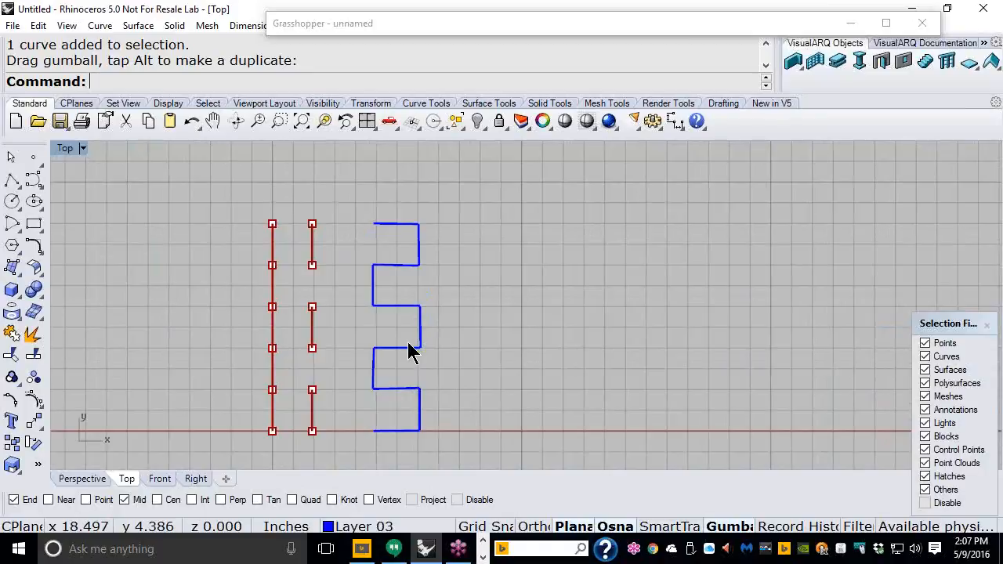
scroll(409, 347, "up", 4)
scroll(463, 342, "up", 2)
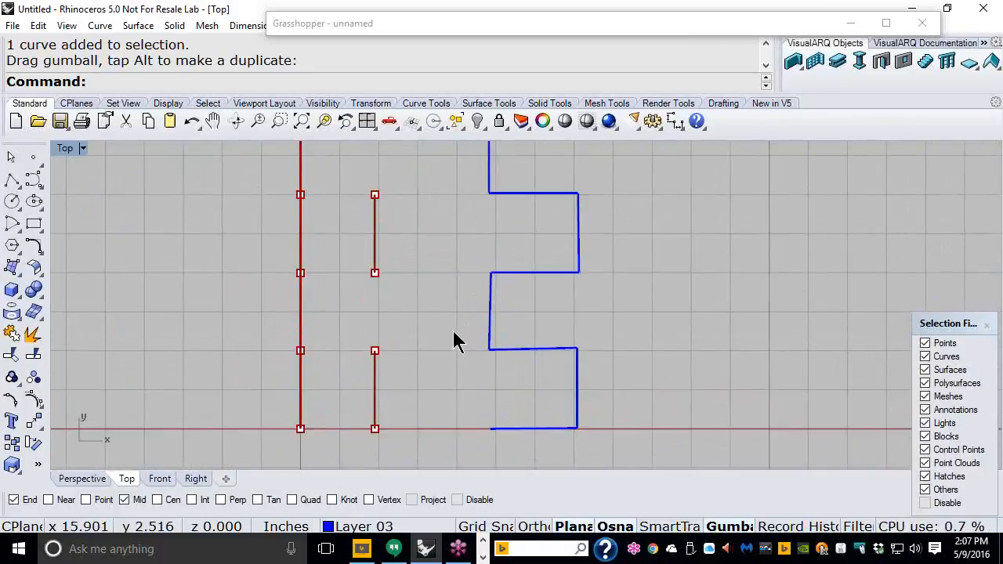
right_click_drag(454, 340, 554, 314)
left_click_drag(699, 289, 560, 363)
key("Escape")
mouse_move(561, 362)
right_mouse_down()
mouse_move(667, 371)
mouse_move(560, 323)
mouse_move(562, 344)
right_mouse_up()
scroll(596, 416, "up", 2)
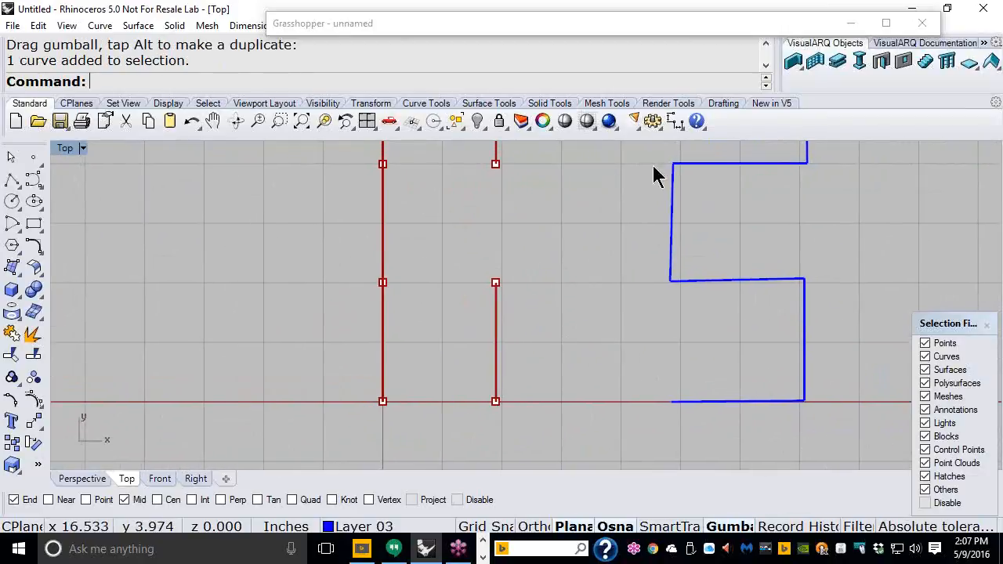
Step: Tear off the Annotate dot flyout as a floating palette and bring Grasshopper back
left_click(679, 132)
left_click(696, 221)
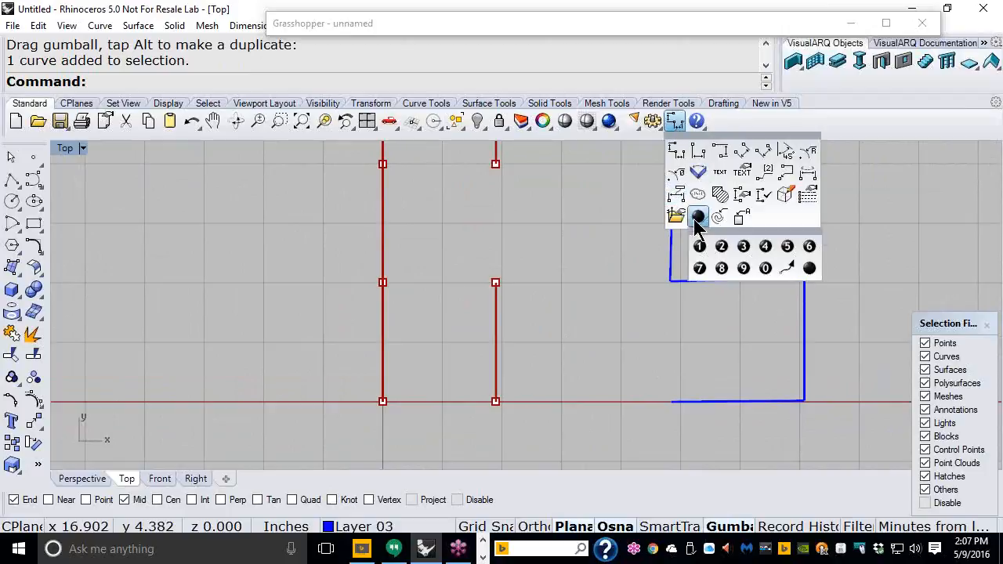
mouse_move(708, 234)
left_mouse_down()
mouse_move(149, 213)
mouse_move(148, 222)
left_mouse_up()
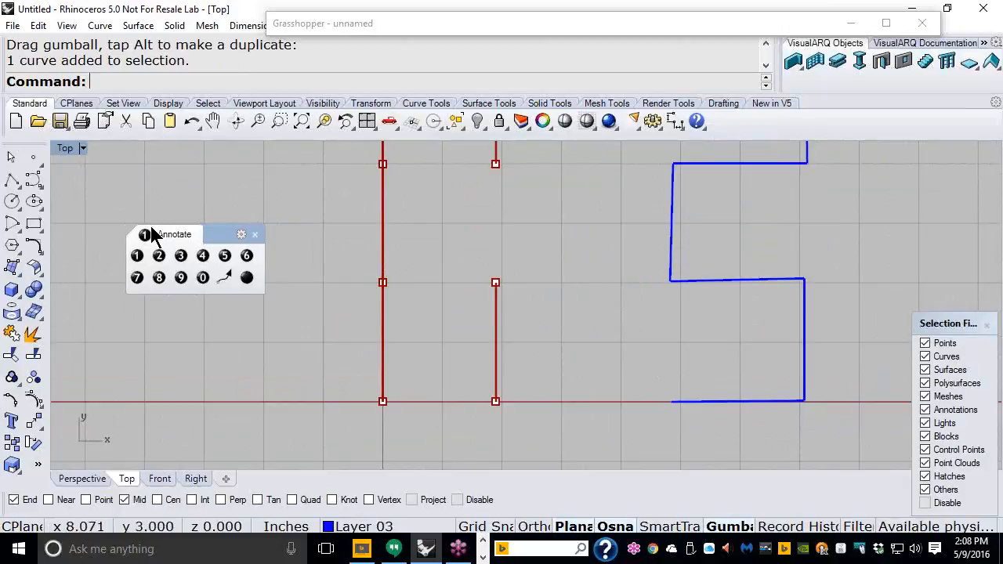
left_click(525, 32)
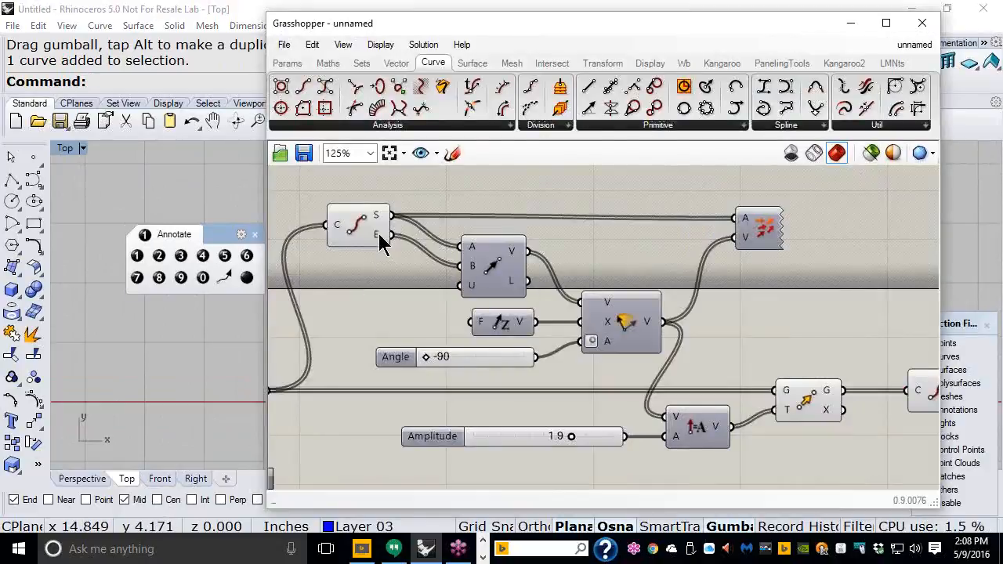
Step: Move the Grasshopper window aside and frame the red curves in Rhino's Top view
right_click_drag(374, 248, 517, 291)
scroll(529, 267, "up", 1)
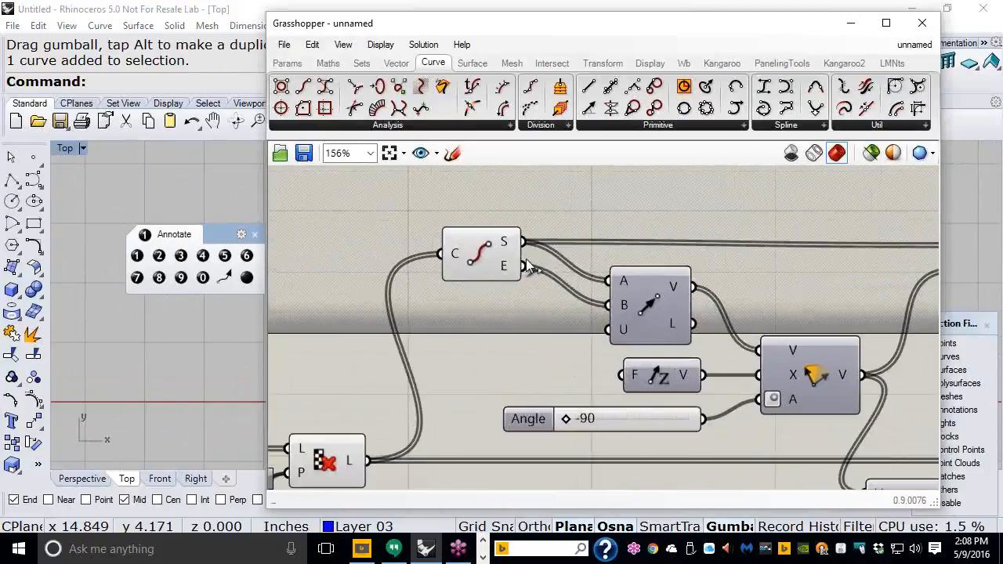
scroll(529, 267, "up", 2)
mouse_move(492, 246)
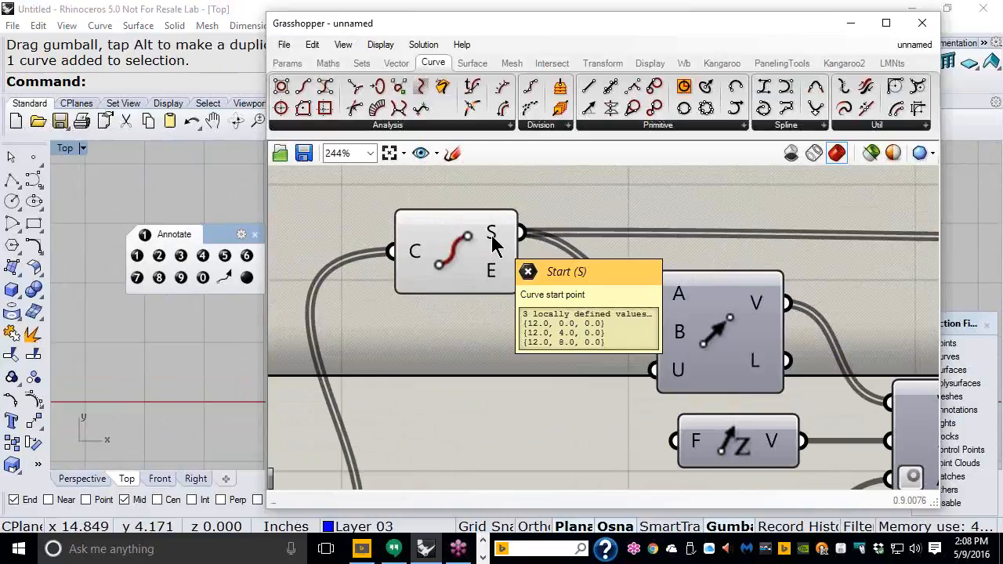
mouse_move(490, 282)
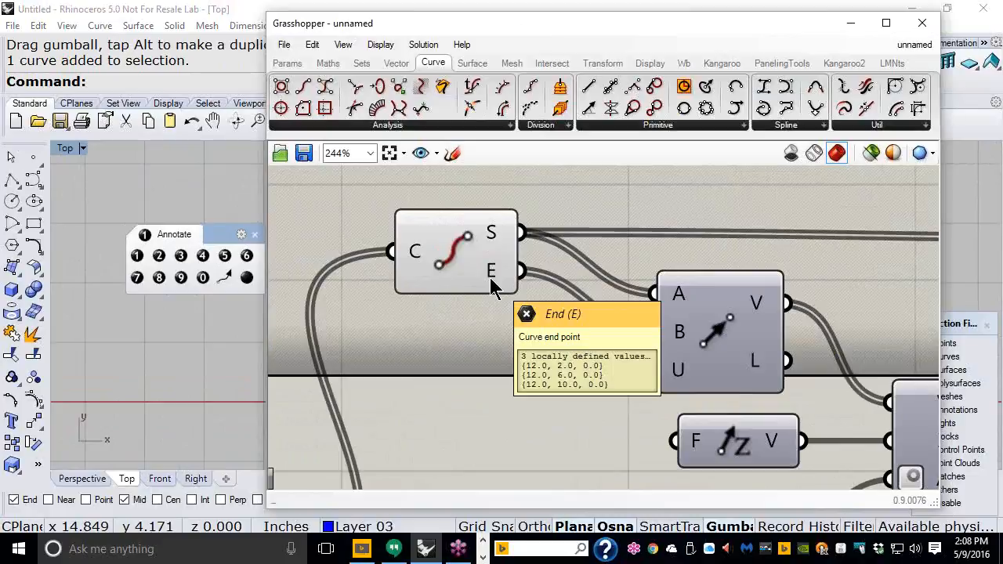
left_click_drag(558, 26, 743, 30)
scroll(290, 320, "down", 6)
mouse_move(355, 268)
right_mouse_down()
mouse_move(291, 319)
mouse_move(293, 384)
right_mouse_up()
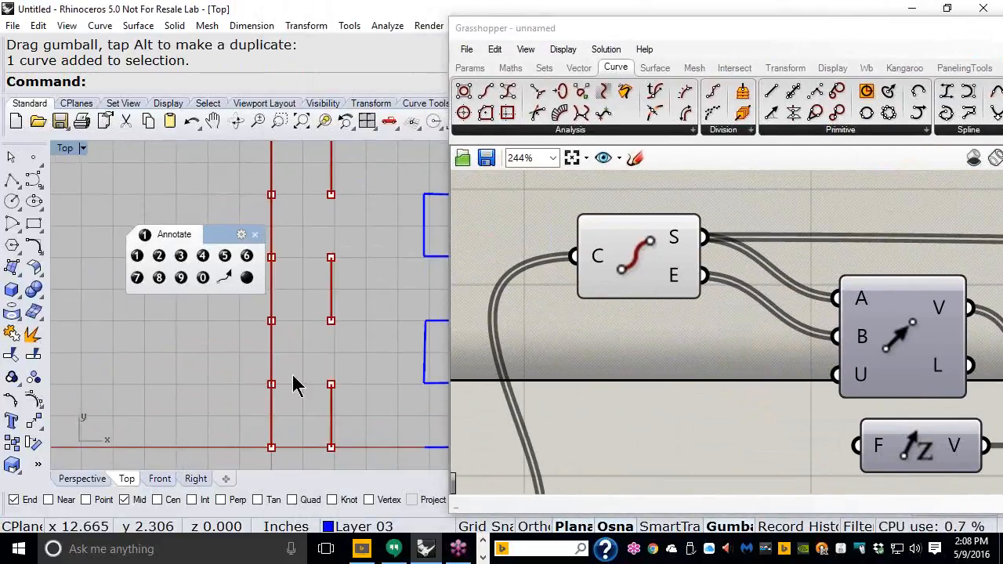
scroll(293, 385, "down", 2)
left_click_drag(217, 233, 174, 178)
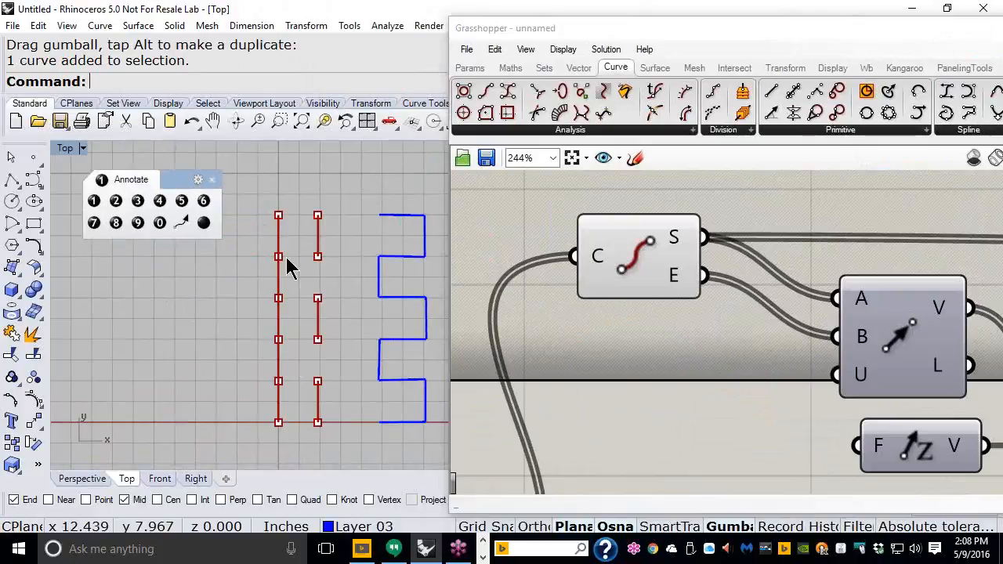
right_click_drag(379, 288, 353, 289)
Step: Select the End Points component to preview its start and end points on the red lines
left_click(622, 278)
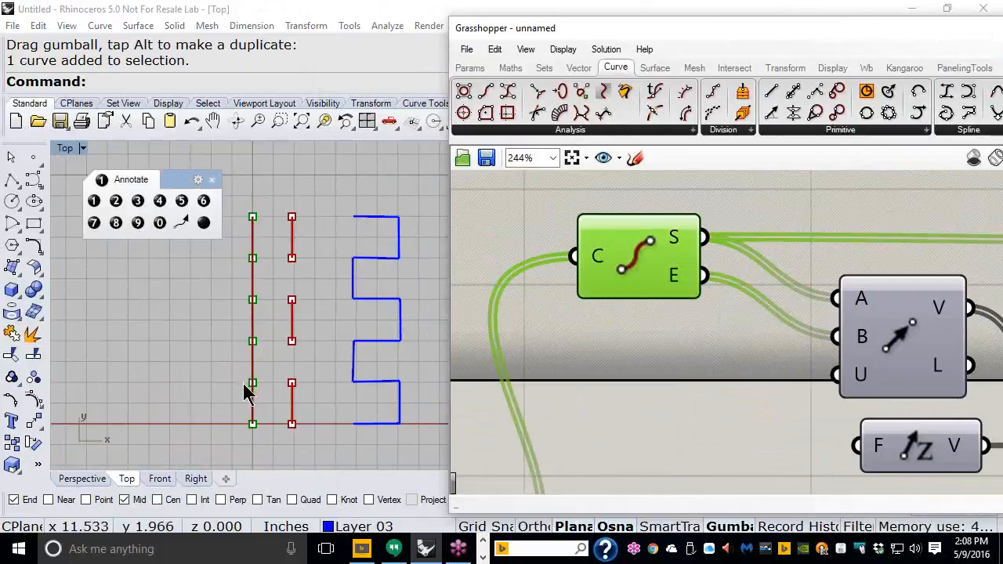
left_click_drag(647, 249, 637, 254)
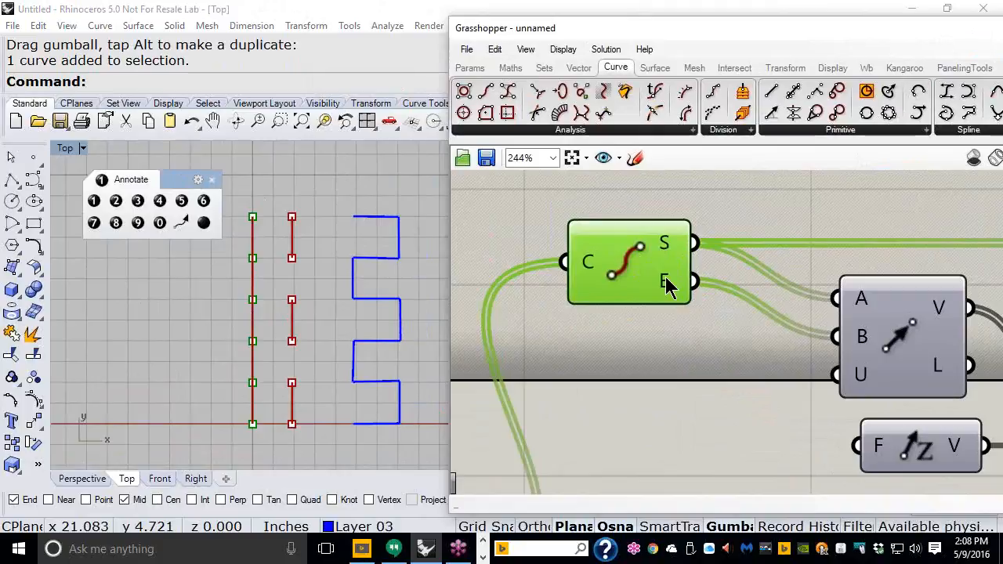
scroll(618, 254, "down", 3)
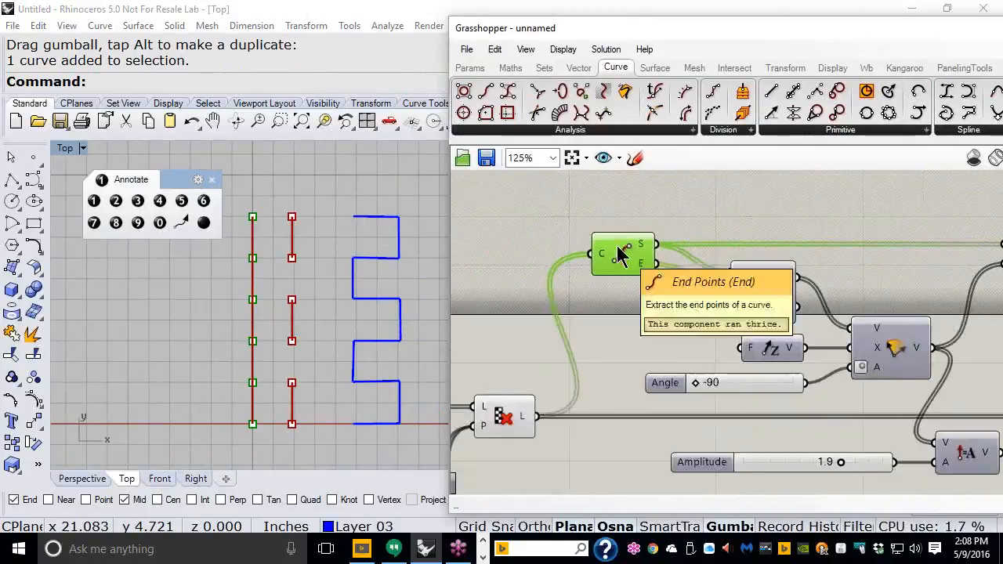
right_click_drag(904, 339, 637, 329)
right_click_drag(832, 351, 645, 309)
scroll(732, 372, "up", 3)
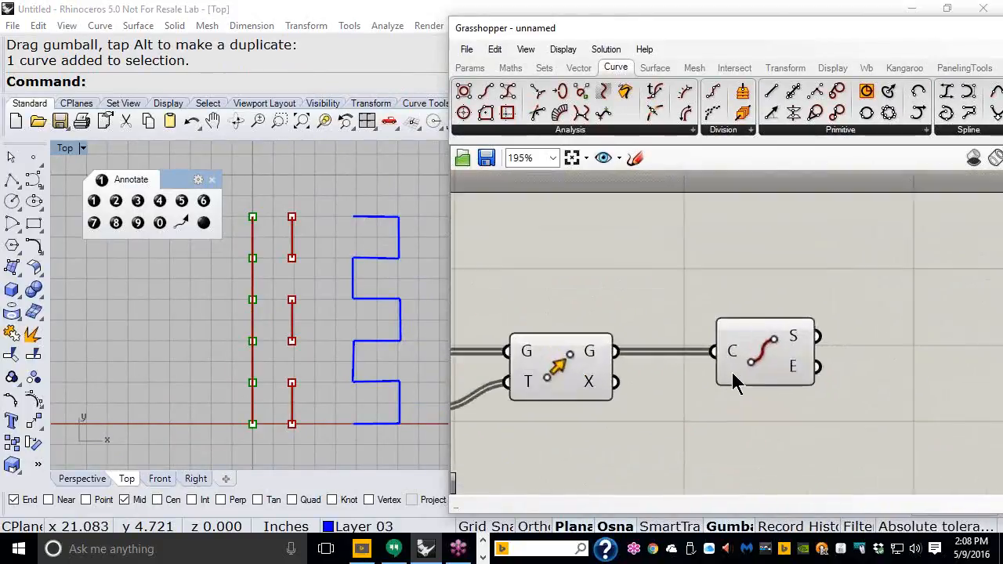
left_click(770, 362)
scroll(771, 362, "up", 3)
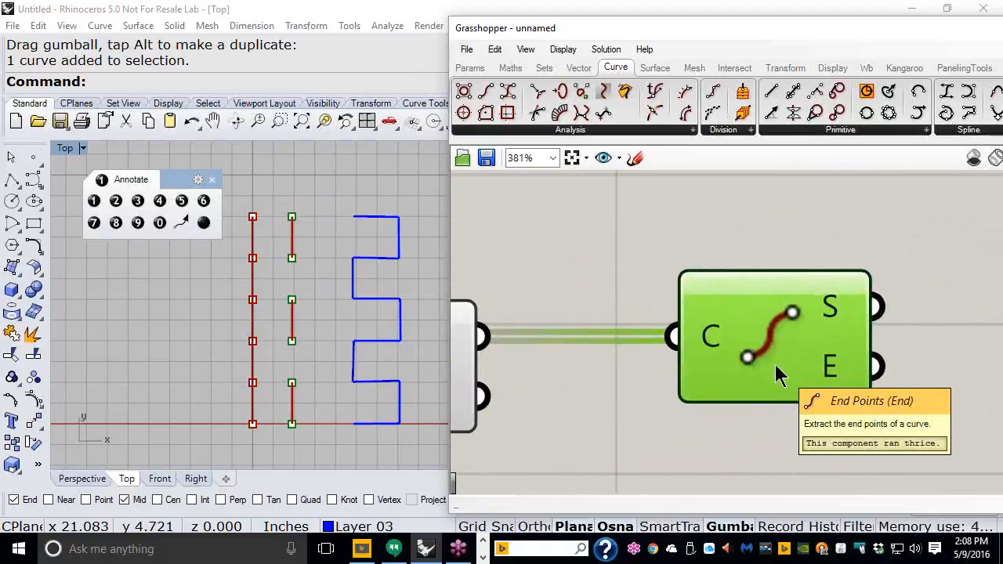
scroll(780, 368, "down", 5)
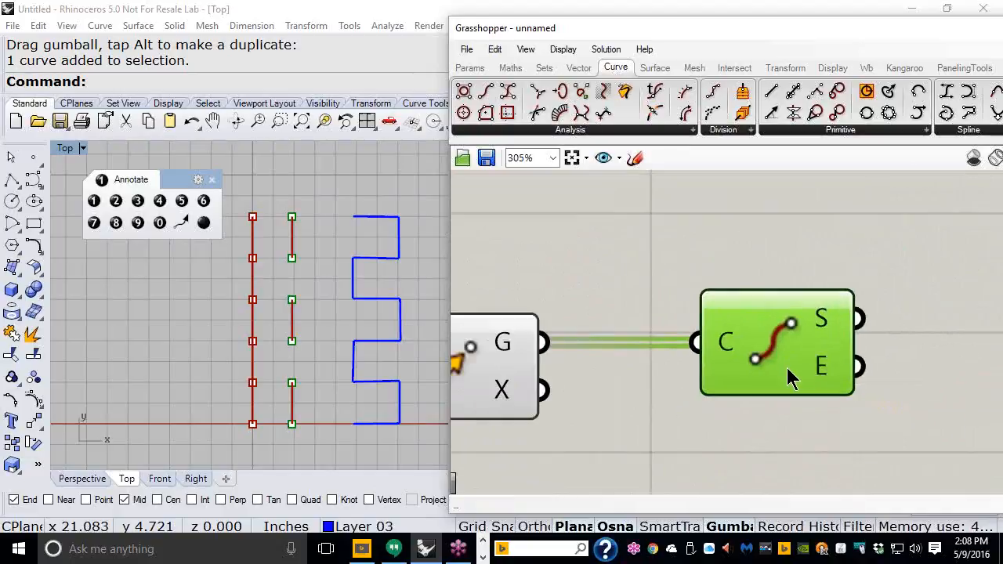
left_click_drag(728, 33, 846, 37)
scroll(322, 355, "up", 6)
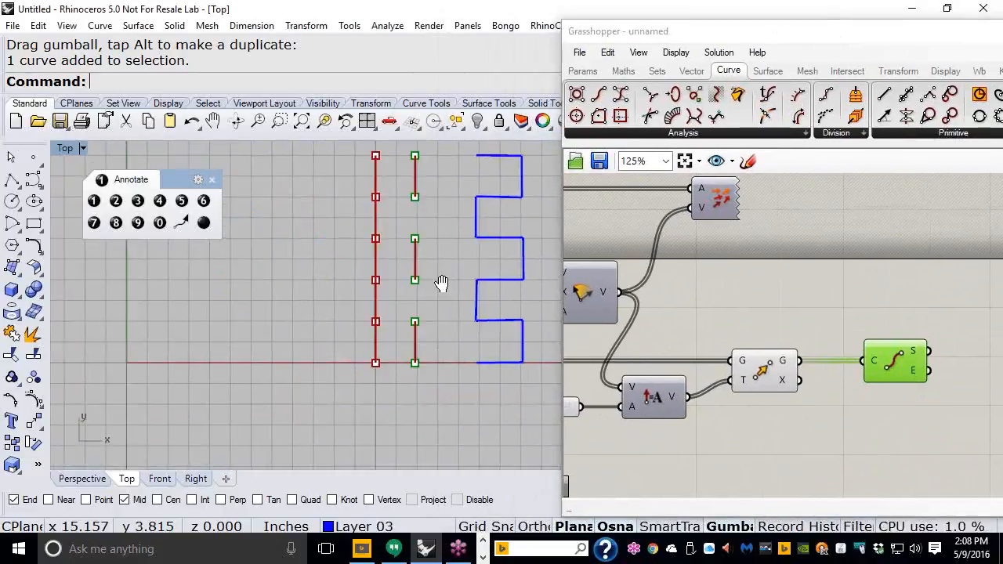
Step: Move the blue weave polyline left, closer to the red lines
left_click(691, 454)
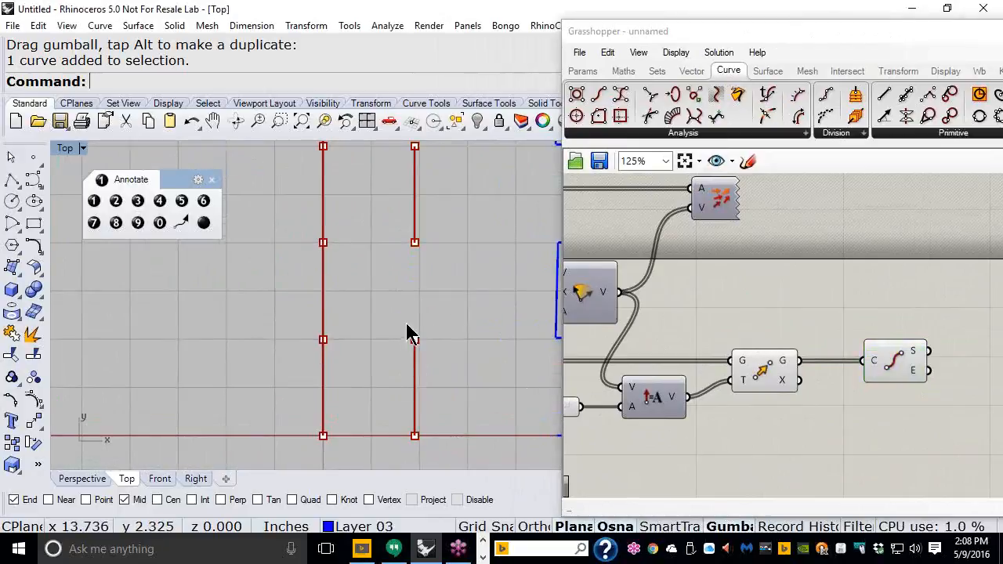
right_click_drag(406, 323, 396, 279)
scroll(344, 337, "up", 2)
right_click_drag(351, 333, 273, 332)
scroll(258, 401, "down", 1)
right_click_drag(353, 361, 328, 373)
left_click(492, 324)
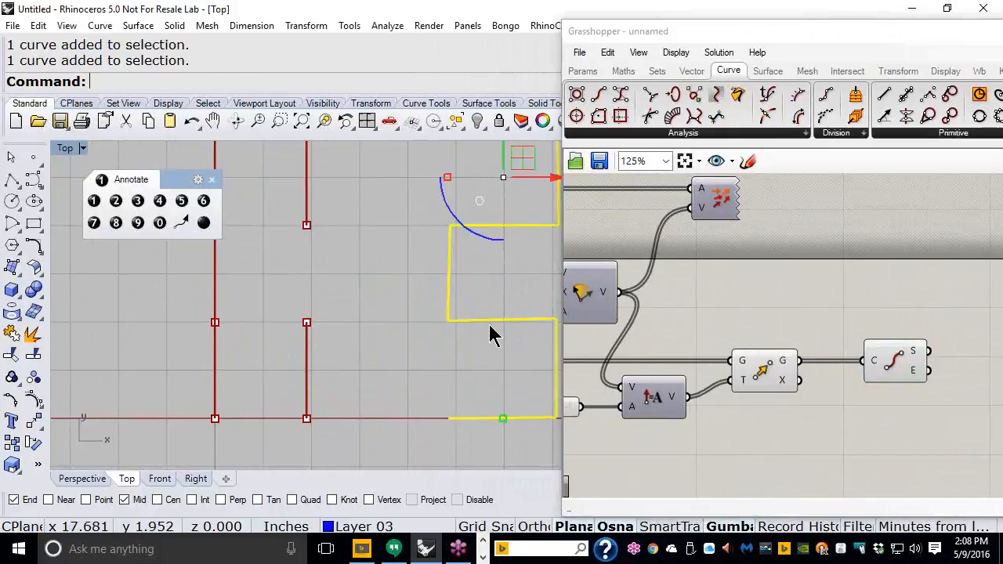
left_click_drag(498, 322, 423, 323)
right_click_drag(305, 352, 390, 368)
scroll(396, 357, "up", 2)
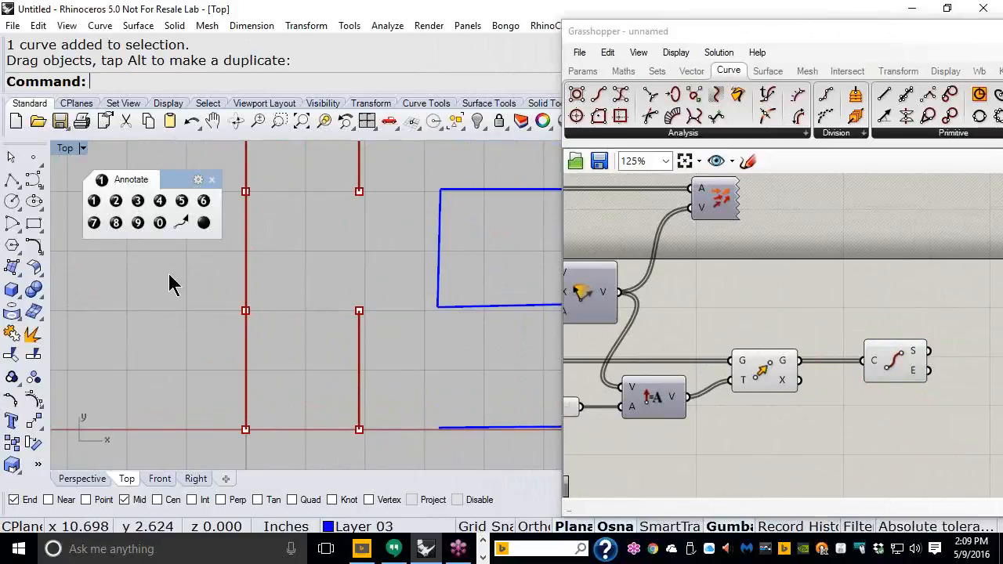
Step: Place text dots 0 and 1 at the lines' bottom ends, 2 and 3 beside their upper points
left_click(160, 223)
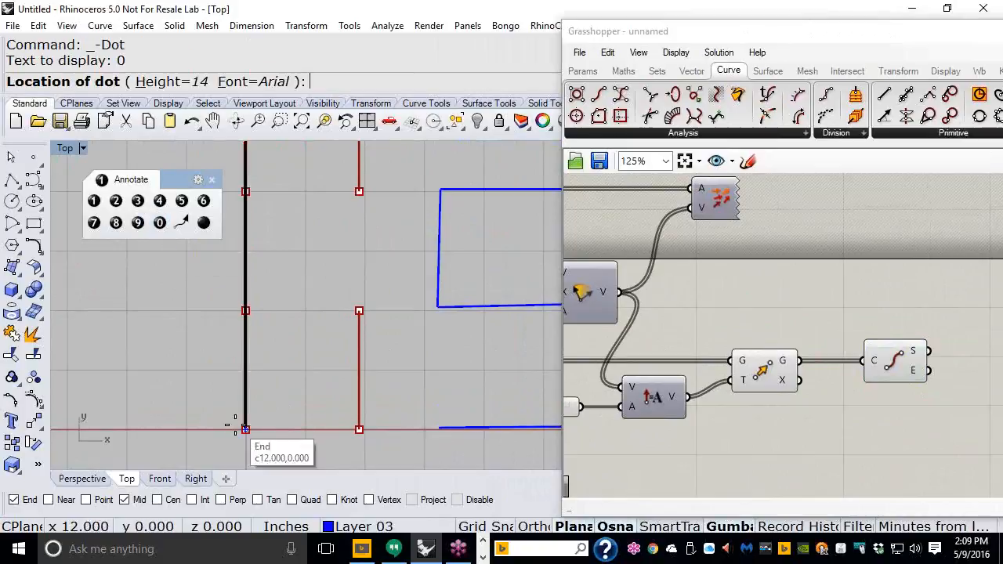
left_click(210, 419)
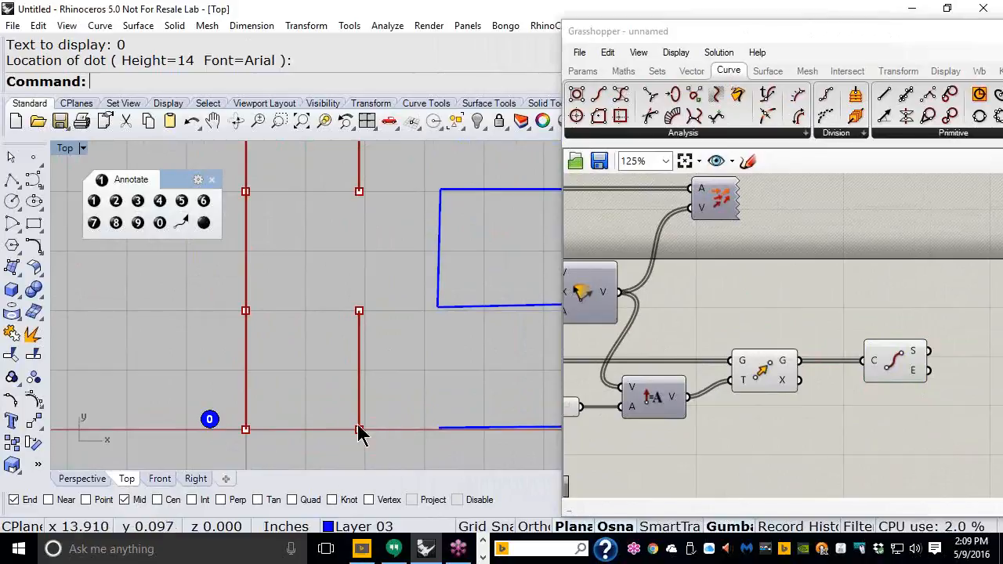
left_click(93, 201)
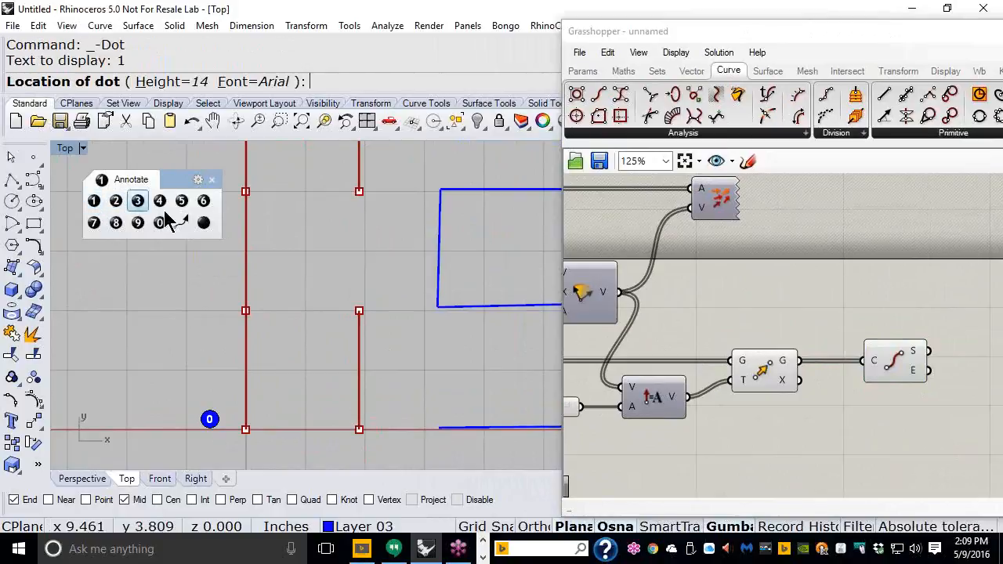
left_click(381, 422)
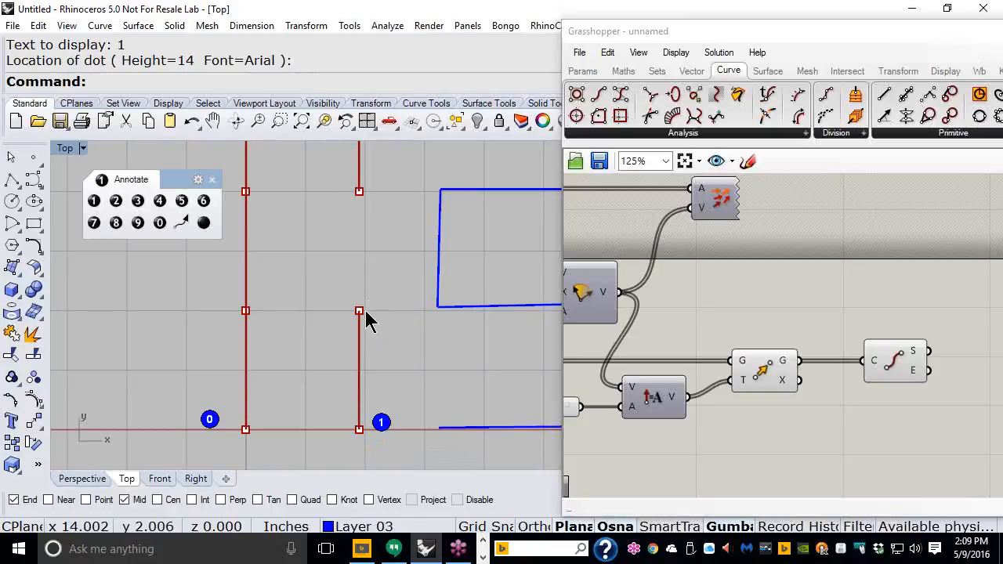
left_click(116, 201)
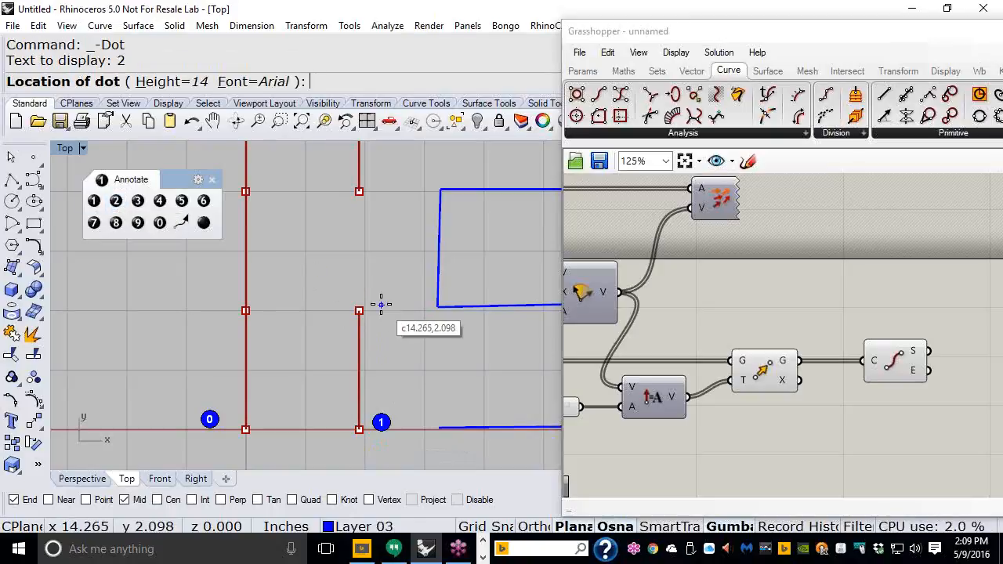
left_click(385, 308)
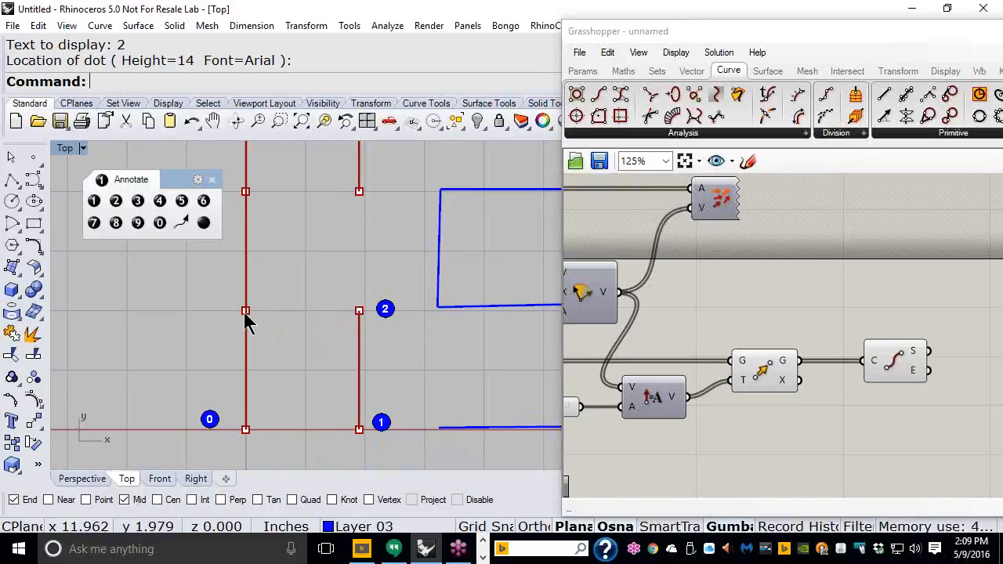
left_click(138, 202)
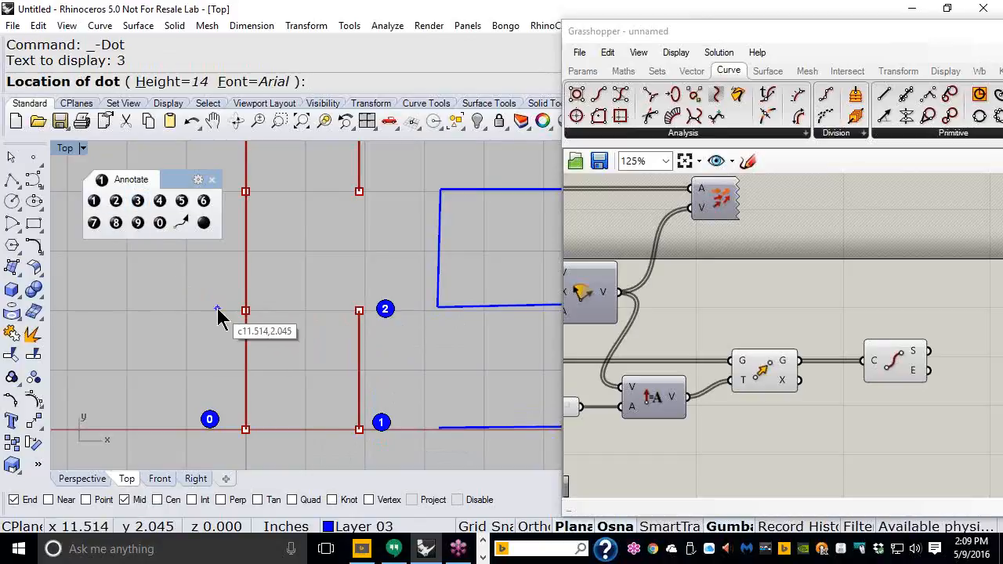
left_click(217, 308)
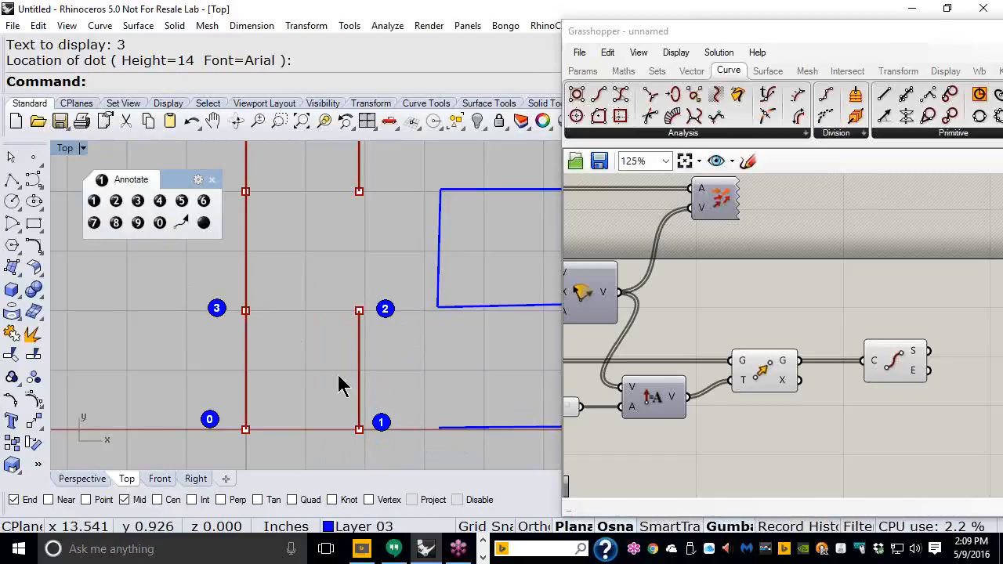
Step: Drag dots 0, 1, 2 and 3 into a single row
left_click(210, 421)
left_click_drag(210, 421, 273, 373)
left_click(381, 423)
left_click_drag(380, 423, 301, 374)
left_click_drag(384, 312, 329, 376)
left_click_drag(217, 308, 363, 380)
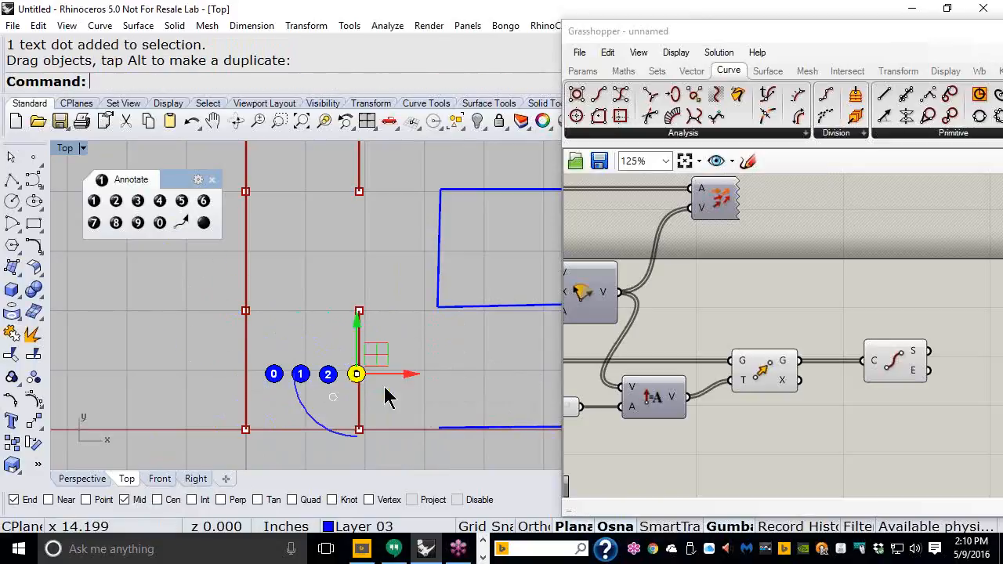
left_click(406, 395)
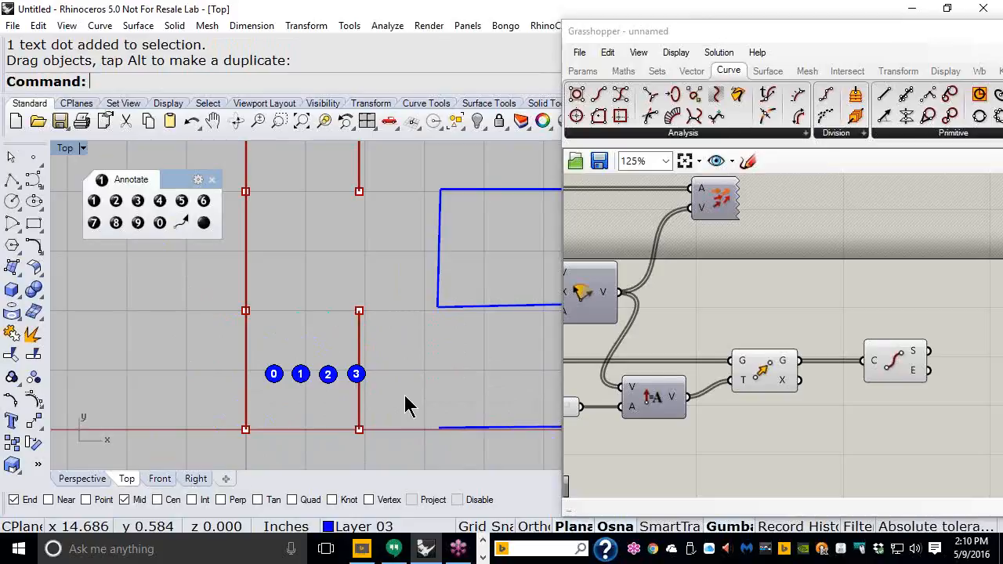
Step: Show all lines in the Top view and reframe the whole Grasshopper definition
scroll(387, 354, "down", 3)
right_click_drag(421, 301, 226, 354)
left_click_drag(782, 44, 554, 60)
right_click_drag(478, 290, 684, 283)
scroll(691, 282, "down", 2)
right_click_drag(429, 270, 452, 282)
scroll(471, 274, "up", 4)
Step: Group the first End Points component and name the group '0 & 3'
left_click(515, 324)
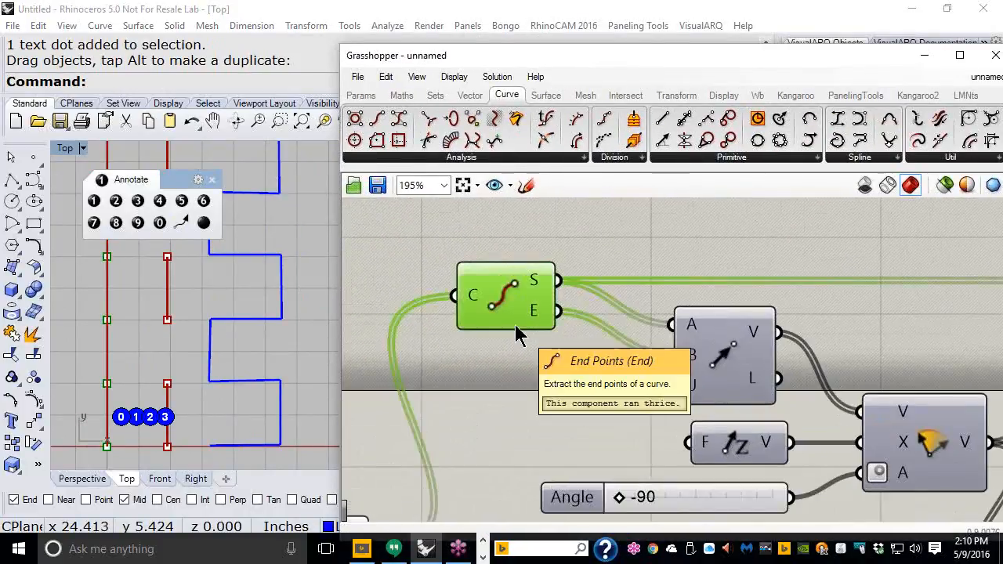
key("ctrl+g")
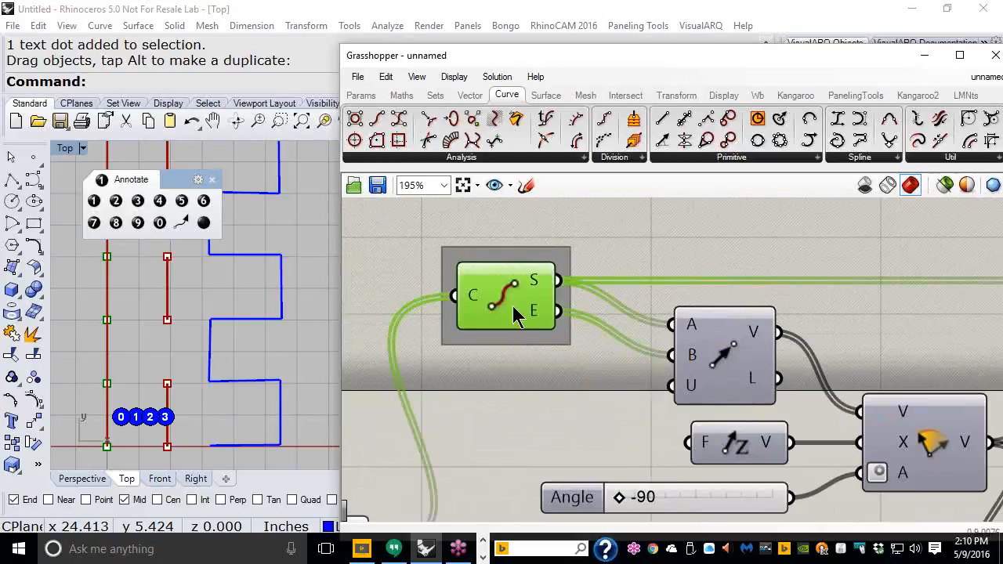
right_click(504, 252)
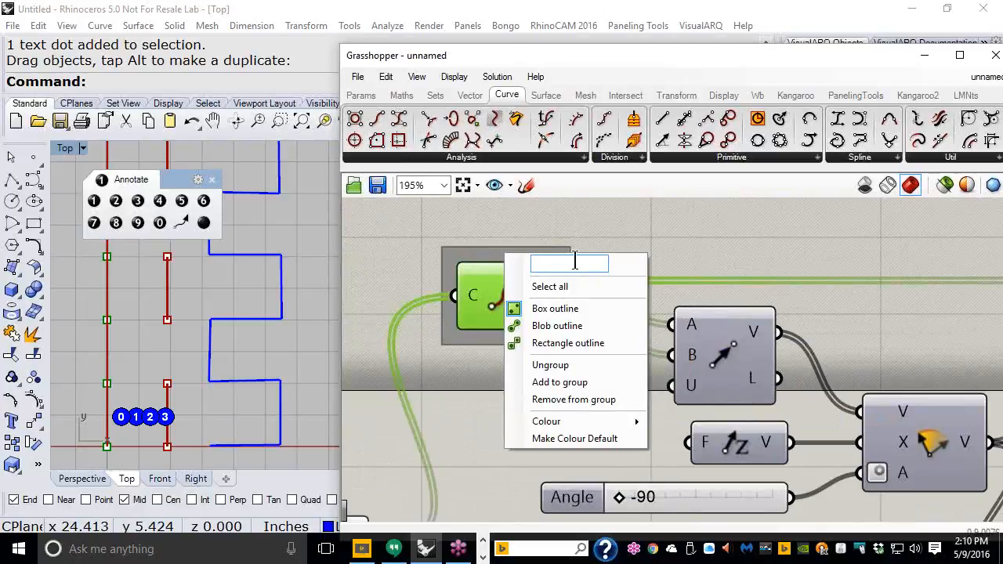
type("0")
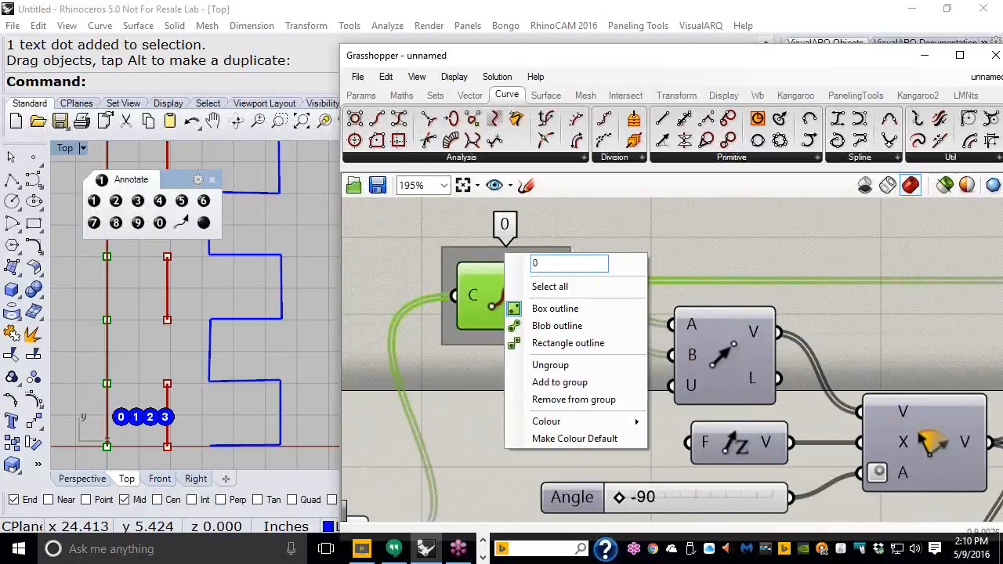
type(" &")
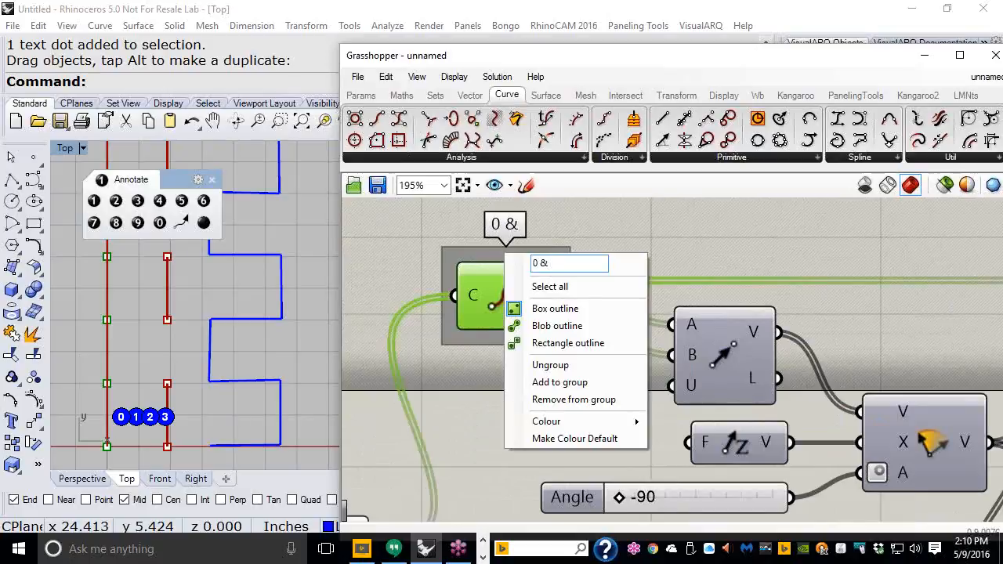
type(" 3")
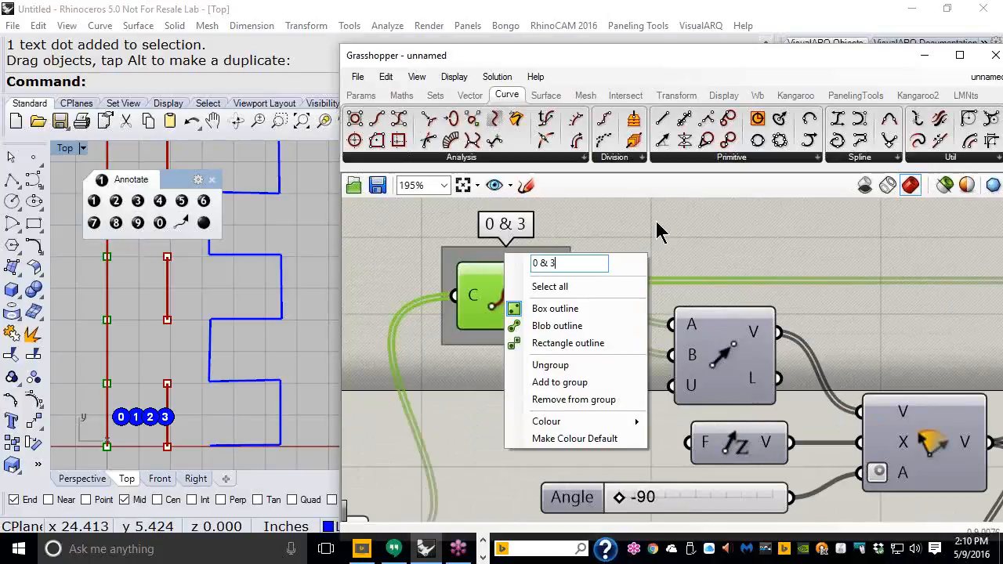
left_click(627, 239)
left_click(470, 291)
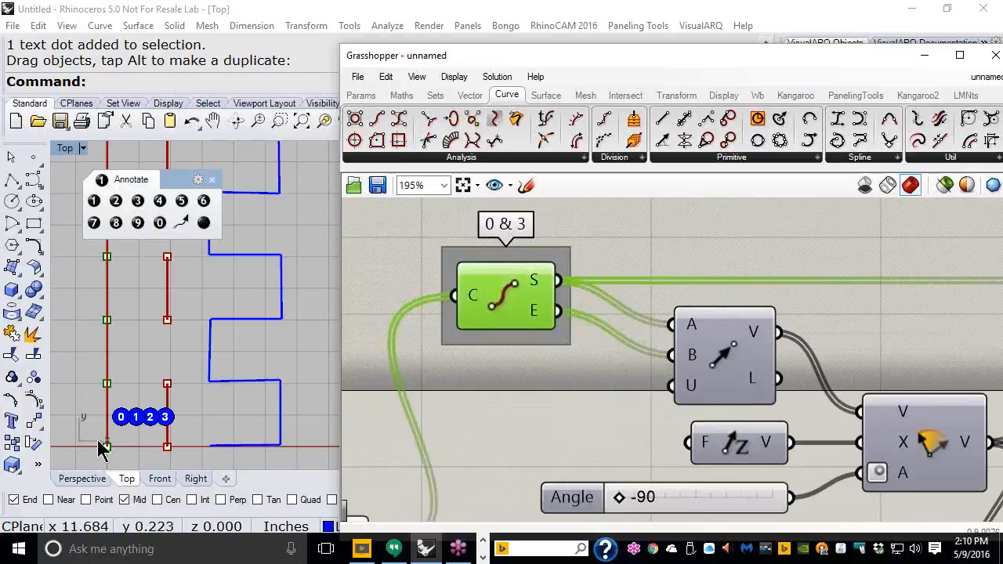
Step: Group the second End Points component as '1 & 2' and frame the whole definition
scroll(501, 310, "down", 3)
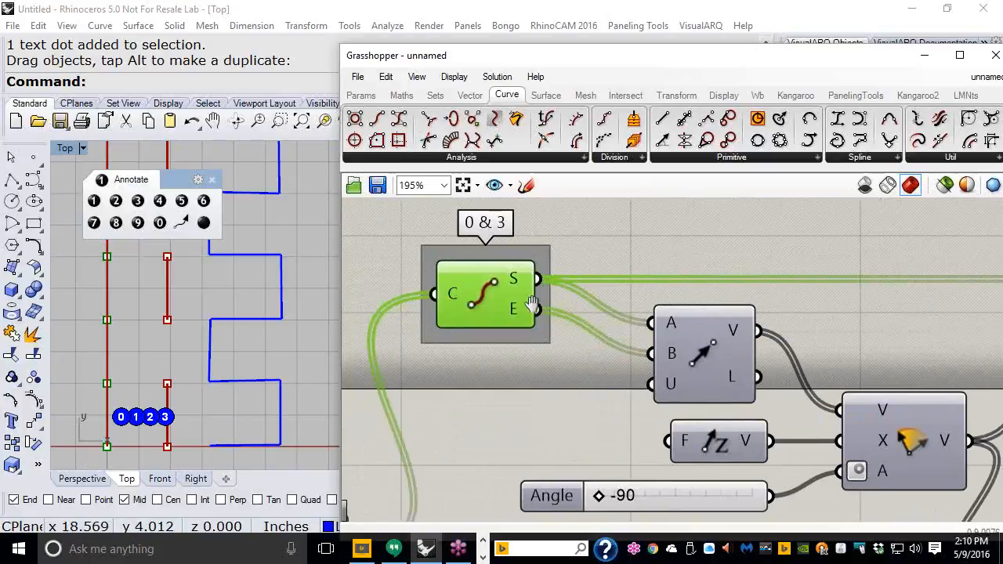
right_click_drag(855, 376, 637, 310)
scroll(976, 404, "up", 3)
left_click(760, 423)
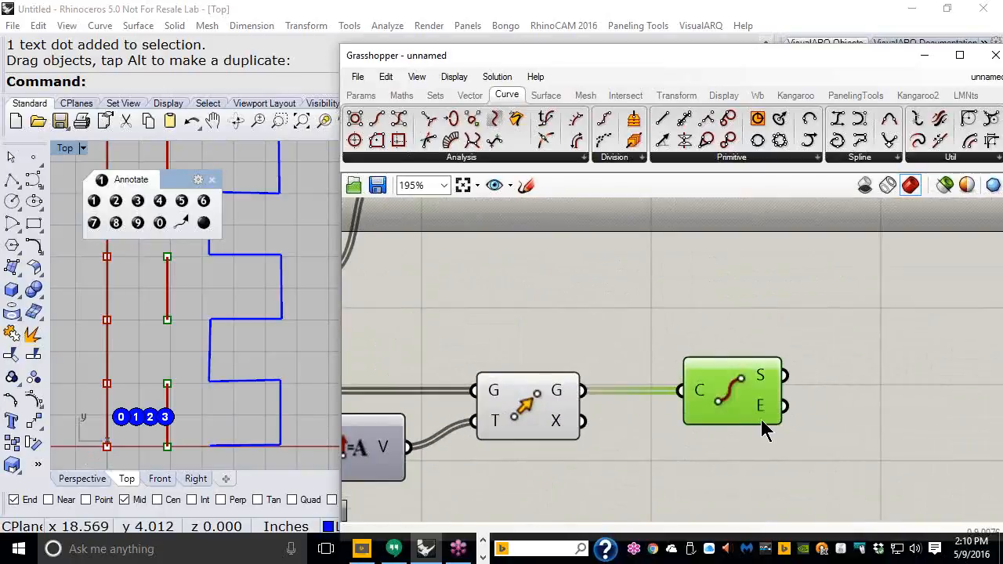
mouse_move(764, 430)
key("ctrl+g")
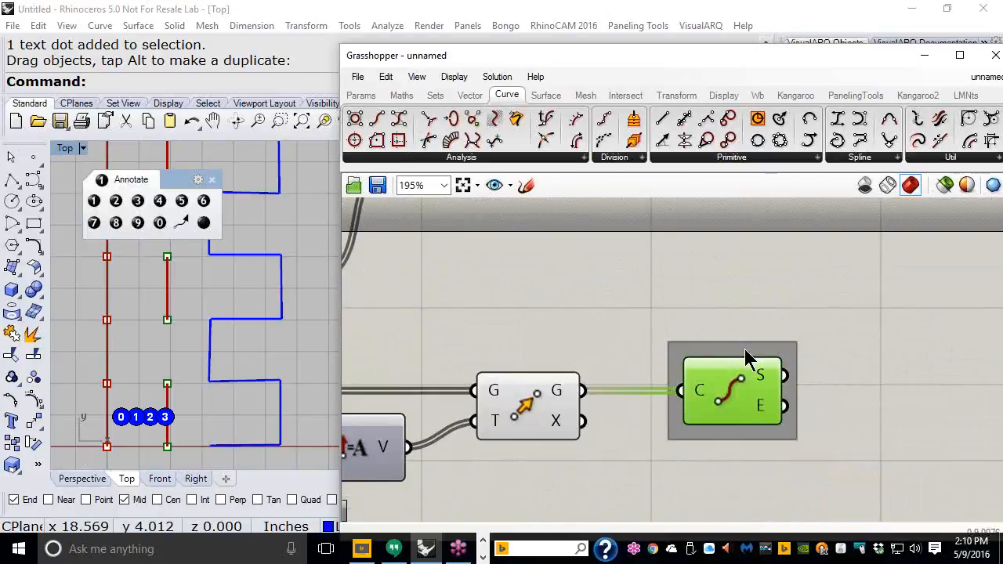
right_click(747, 342)
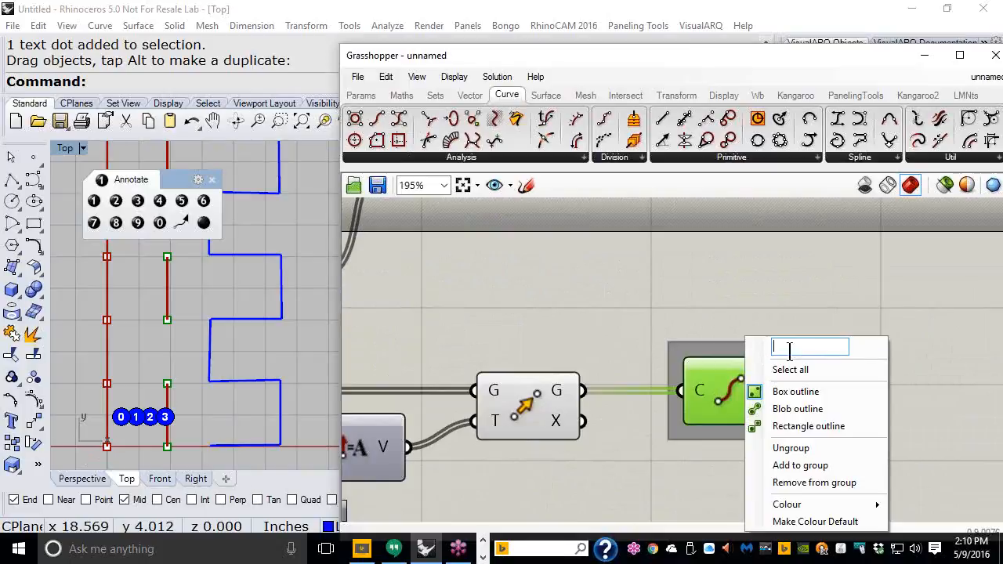
type("1")
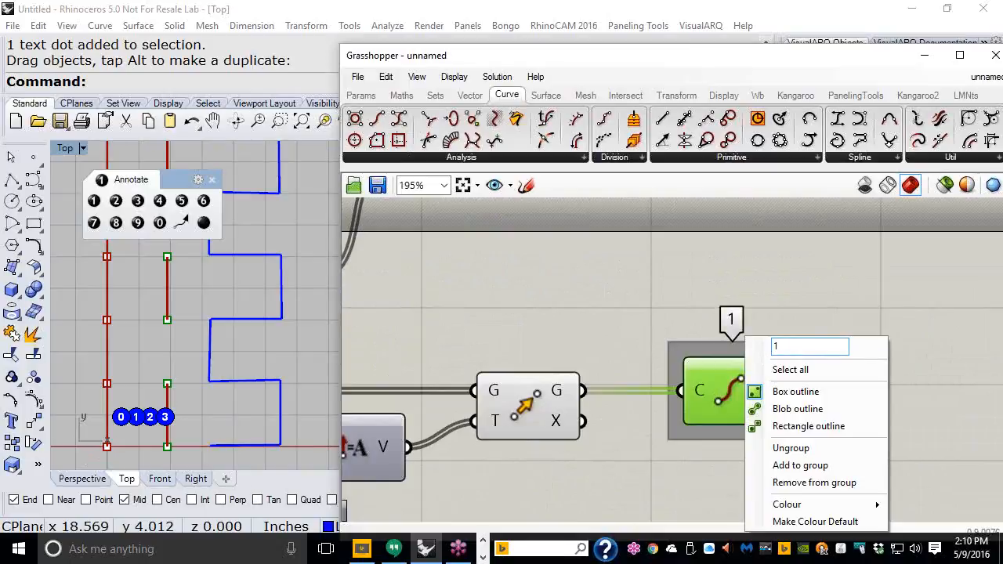
type(" & 2")
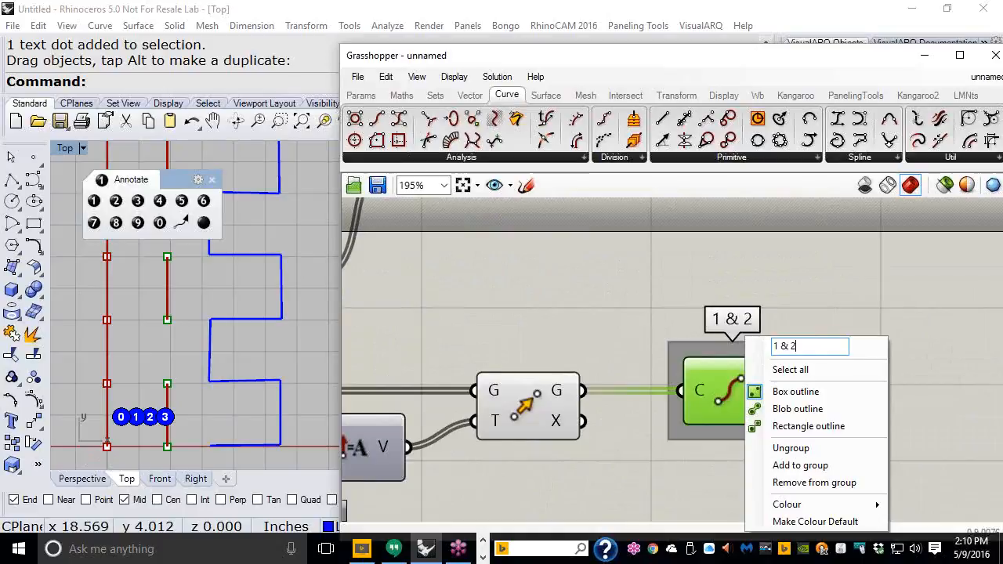
key("Return")
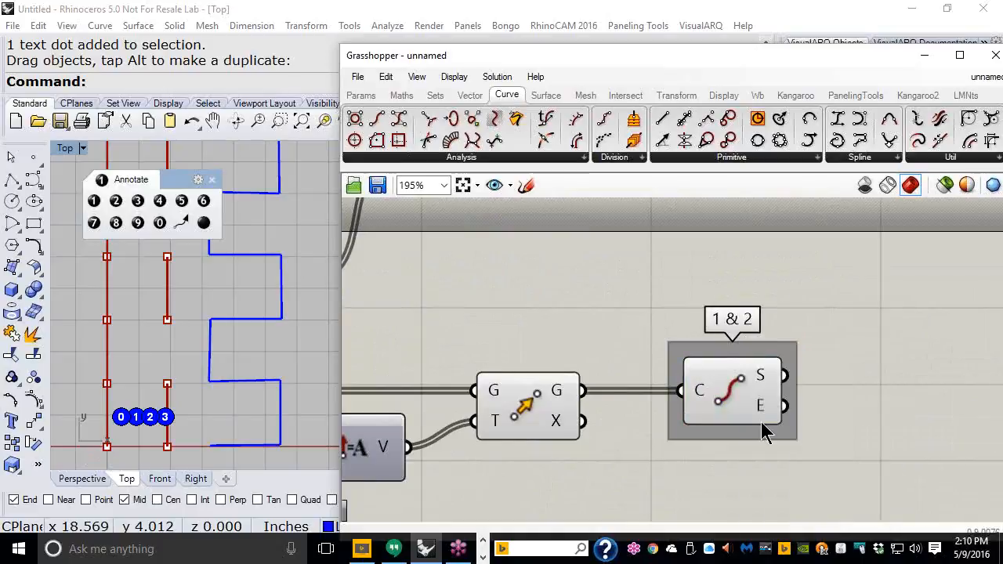
scroll(761, 423, "down", 5)
right_click_drag(713, 387, 816, 337)
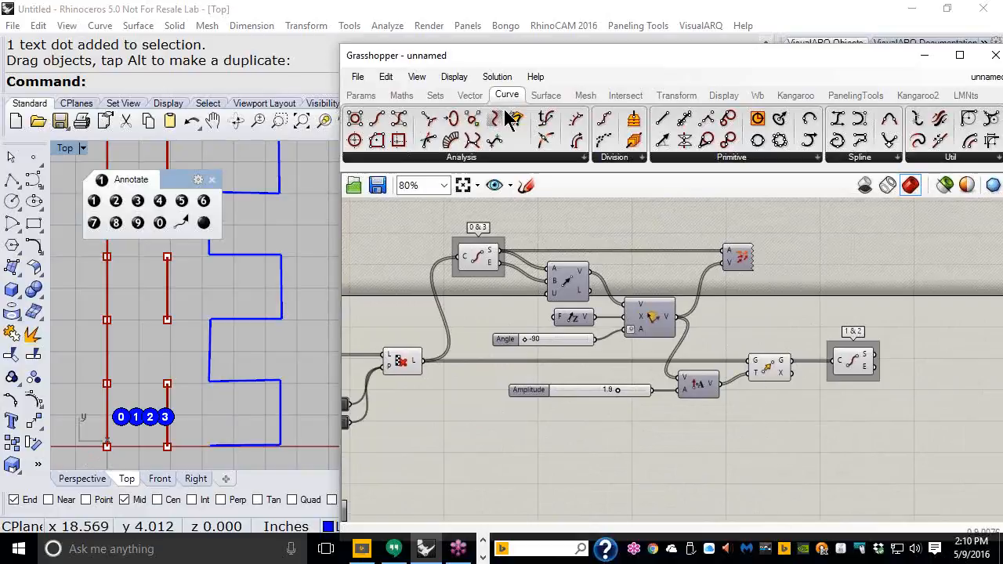
Step: Close the floating Annotate dot palette from the Dimension flyout
double_click(561, 57)
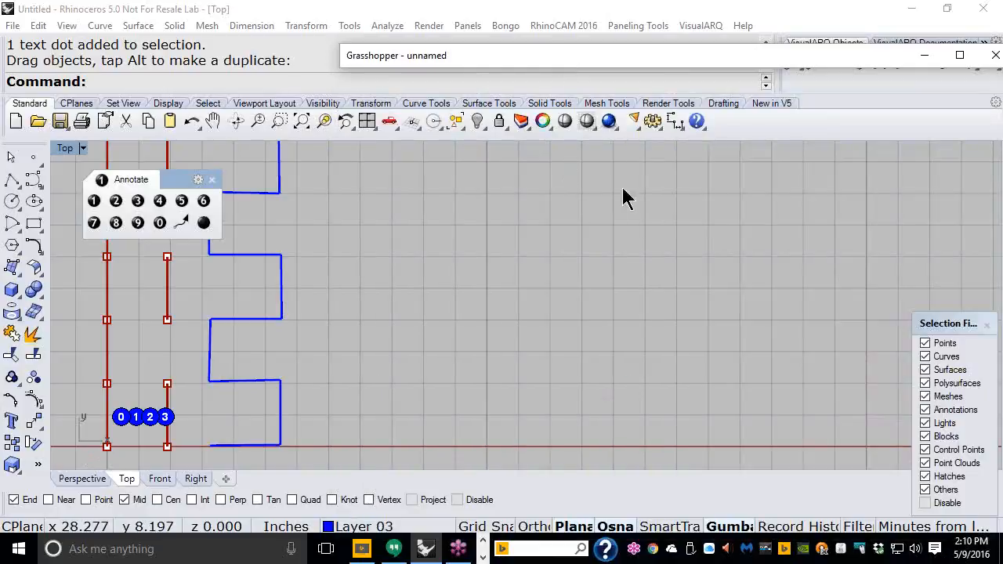
left_click(676, 123)
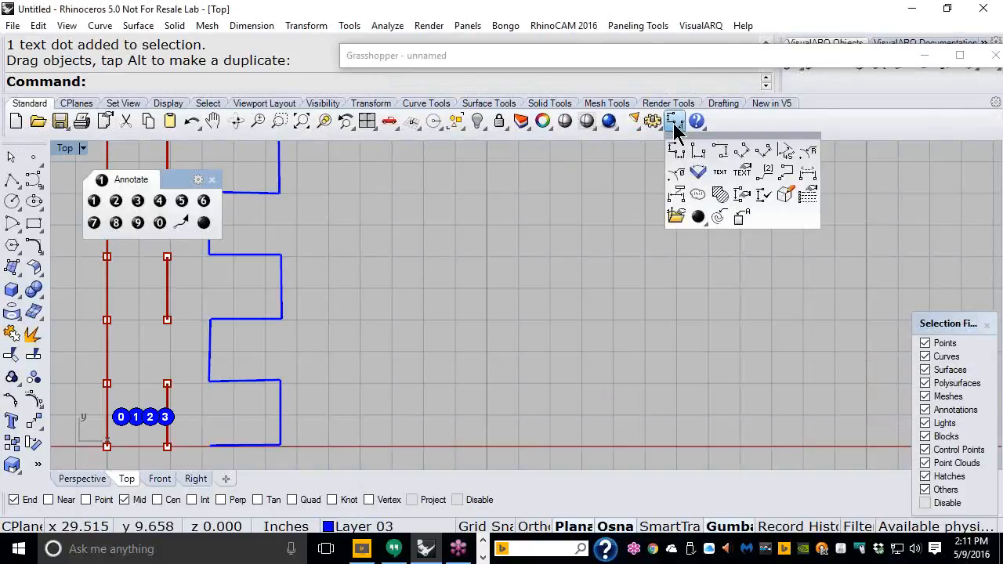
left_click(699, 218)
left_click_drag(702, 245, 671, 247)
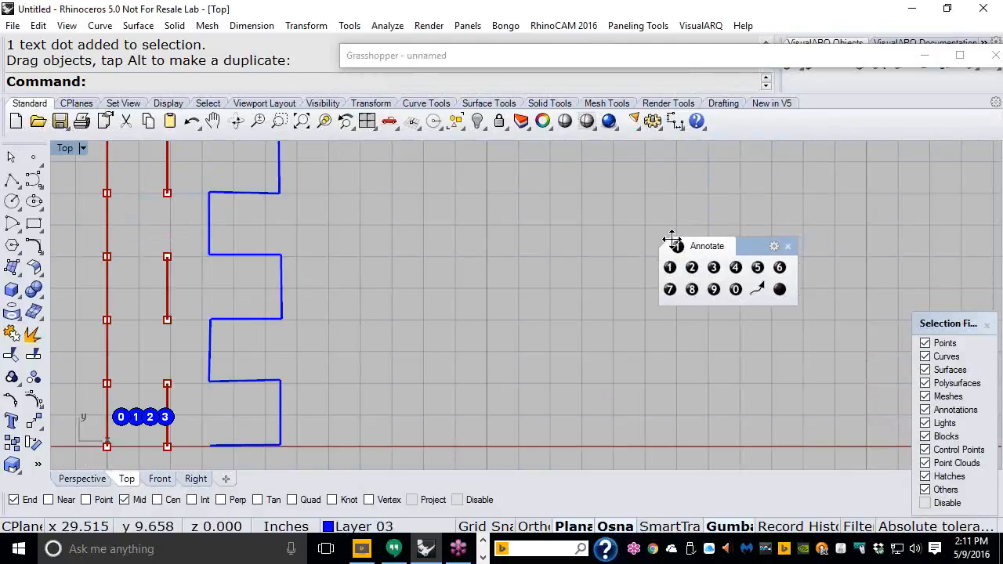
left_click(788, 247)
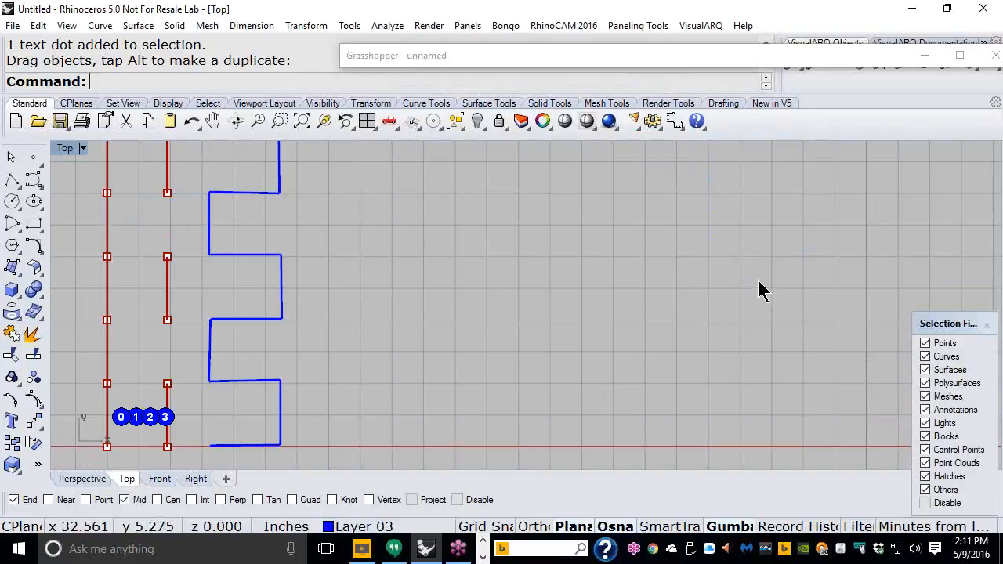
Step: Restore Grasshopper, tidy the 0 & 3 group and arrow component, and move the window up-left
left_click(623, 60)
mouse_move(767, 287)
right_mouse_down()
mouse_move(711, 291)
mouse_move(741, 315)
right_mouse_up()
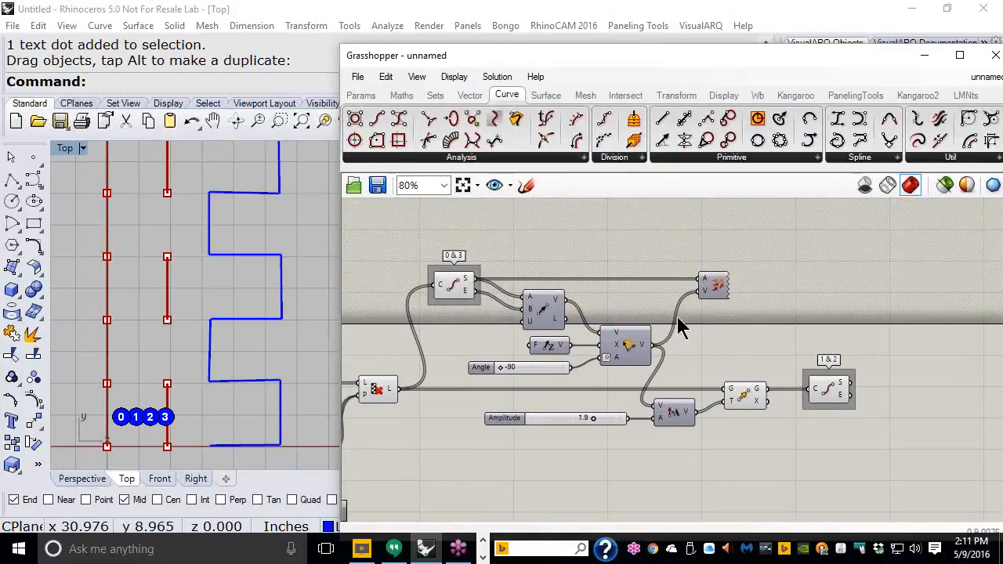
left_click_drag(451, 301, 454, 277)
left_click_drag(714, 288, 686, 314)
scroll(776, 307, "up", 1)
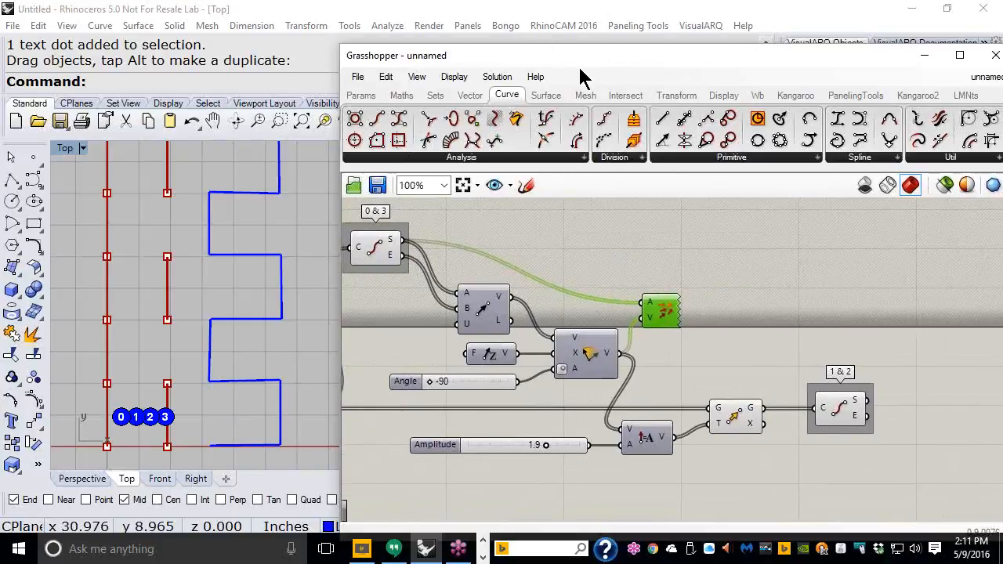
left_click_drag(539, 58, 484, 31)
Step: Delete the hand-drawn blue polyline from the Top viewport
left_click(265, 319)
key("Delete")
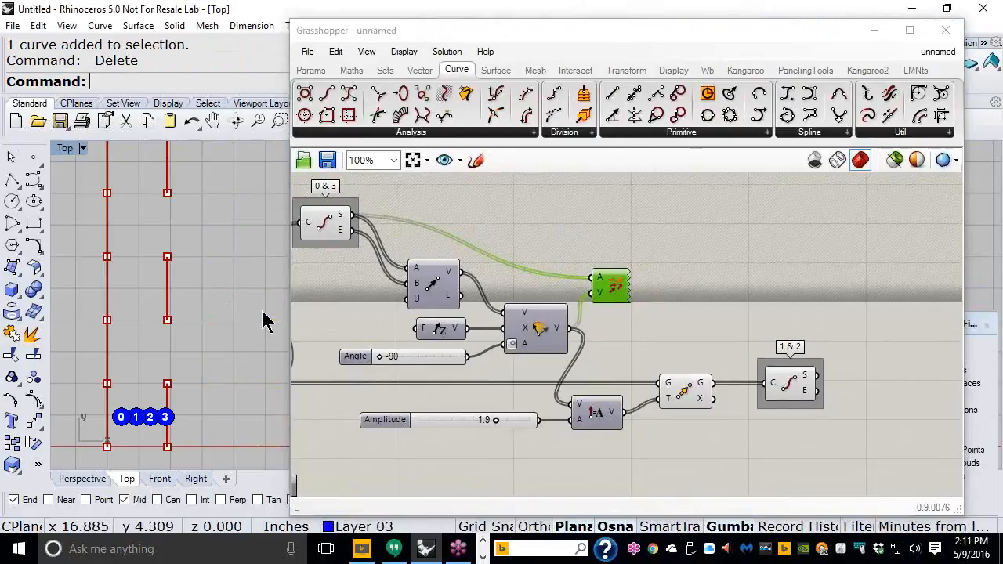
right_click_drag(752, 318, 754, 322)
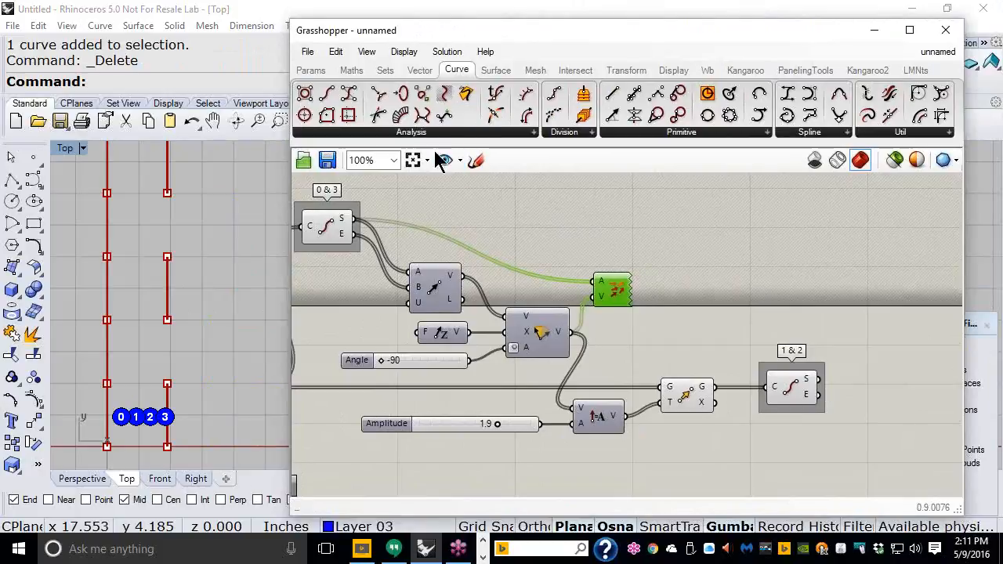
Step: Place a Weave component from the Sets > List dropdown right of the definition
left_click(385, 72)
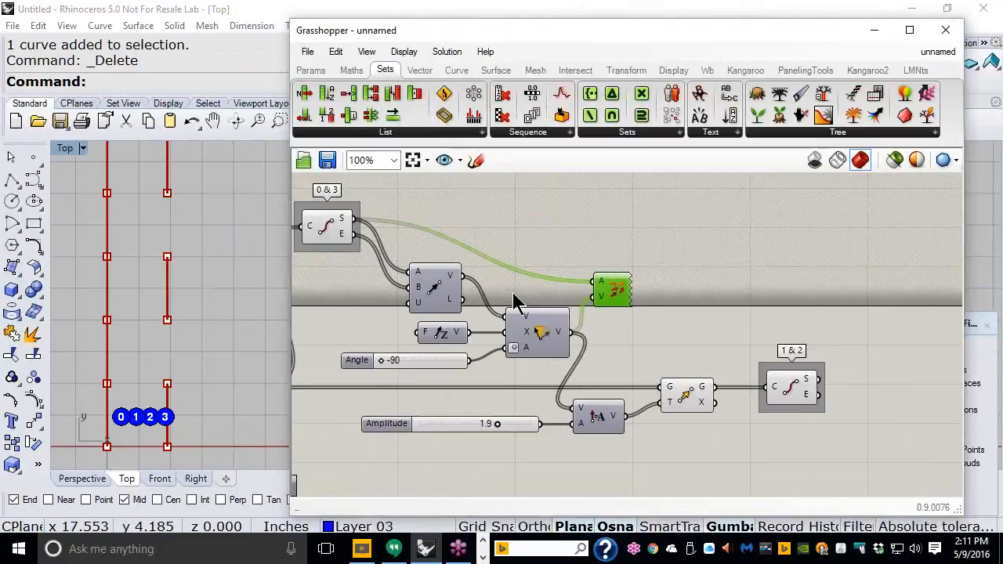
left_click(443, 135)
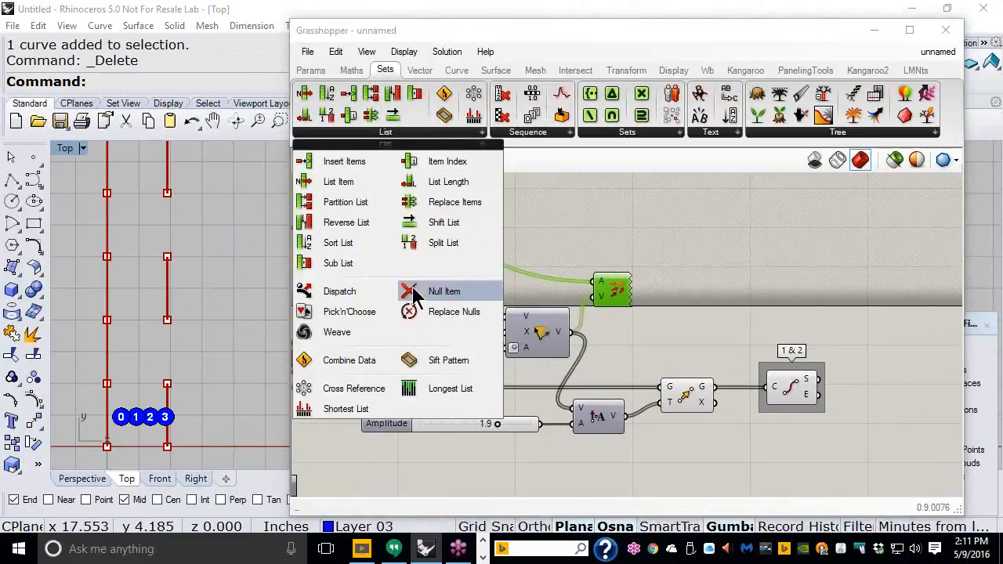
left_click(342, 340)
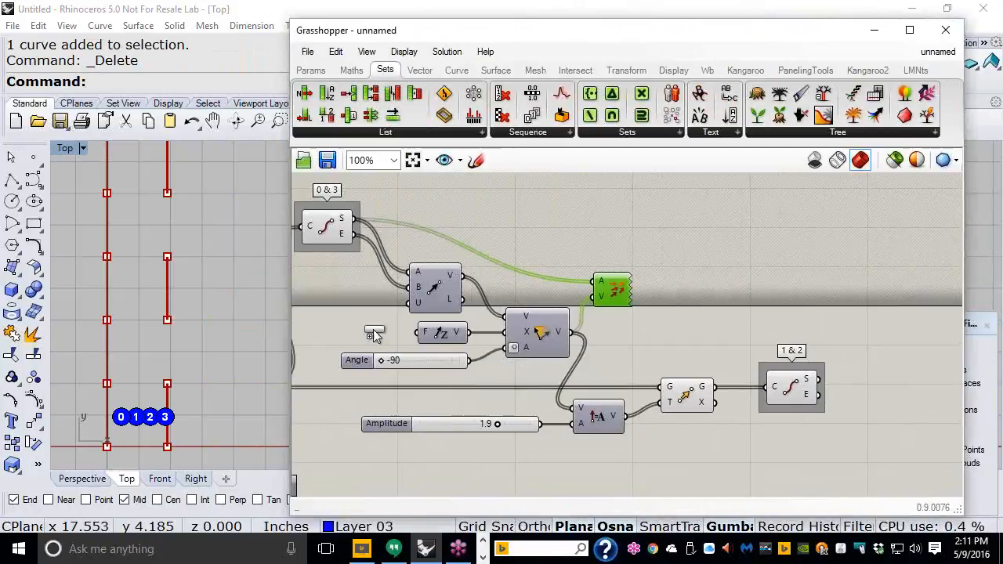
left_click(858, 295)
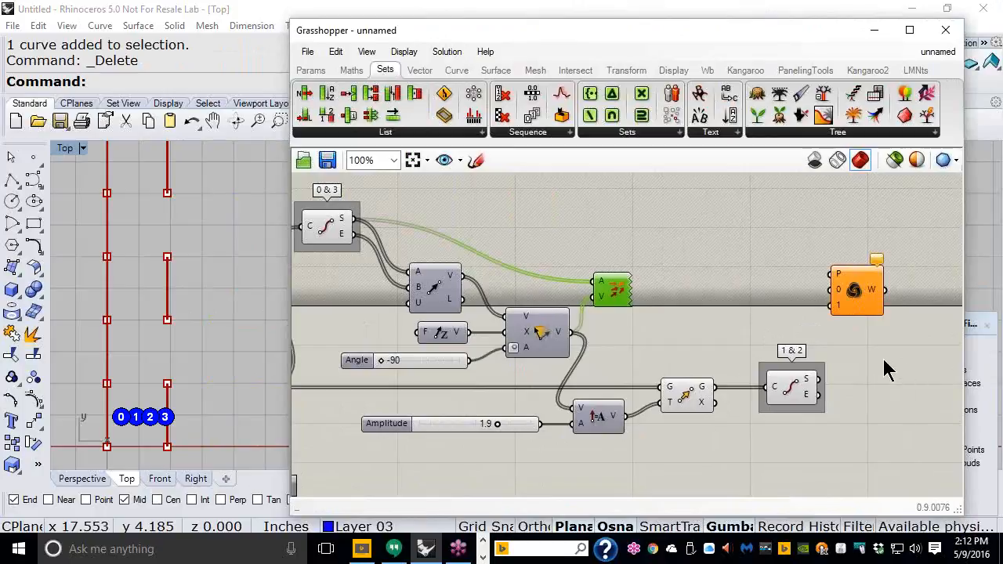
right_click_drag(873, 357, 654, 363)
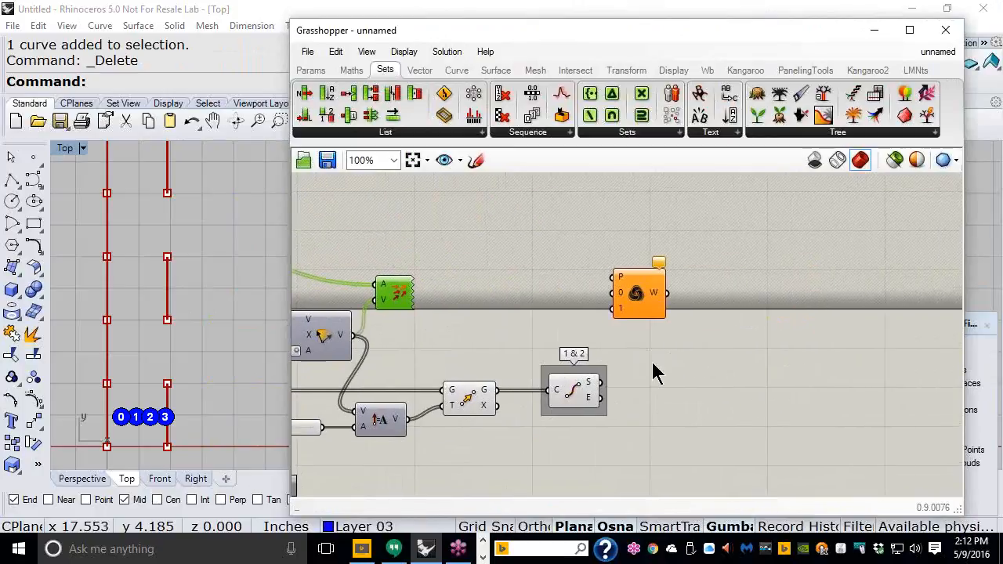
scroll(637, 342, "up", 3)
left_click_drag(656, 281, 746, 327)
scroll(741, 326, "down", 2)
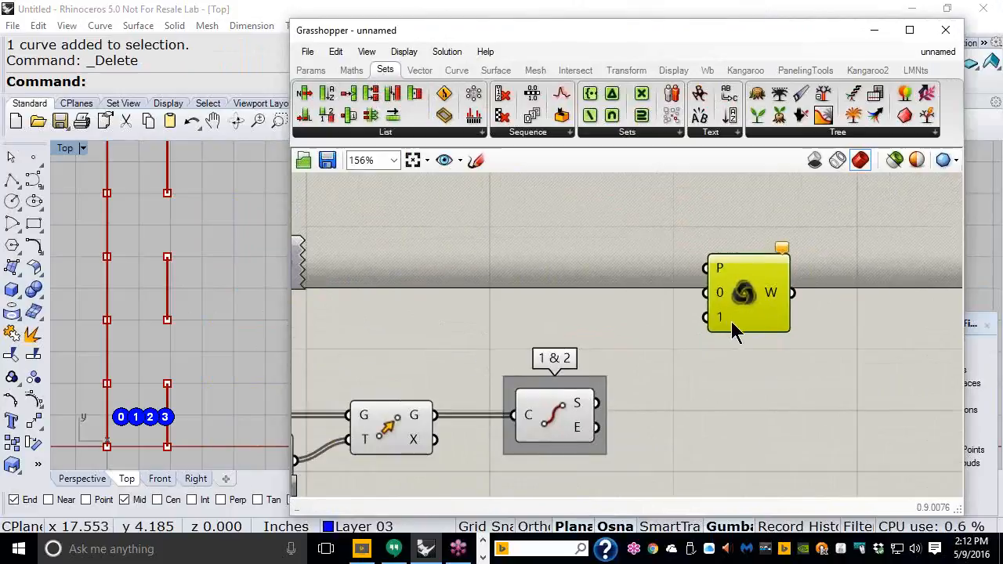
right_click_drag(736, 323, 581, 337)
scroll(581, 331, "up", 3)
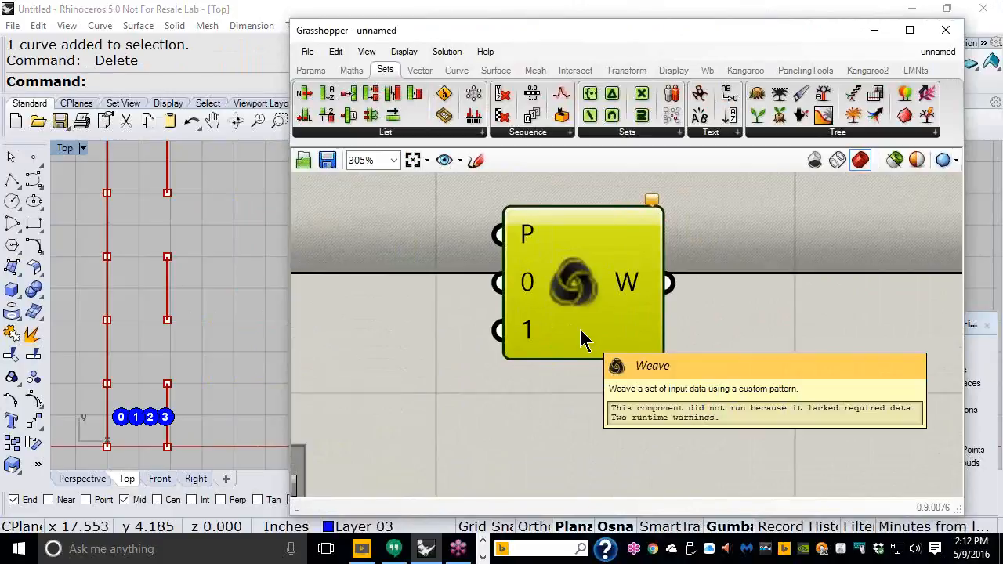
scroll(559, 342, "up", 1)
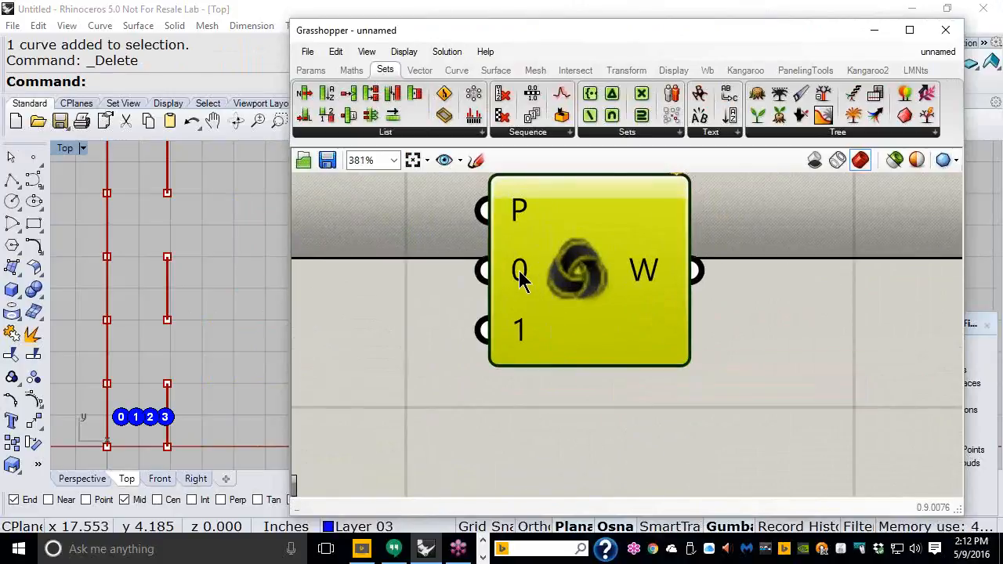
right_click_drag(175, 414, 242, 297)
scroll(211, 313, "up", 2)
scroll(213, 316, "up", 2)
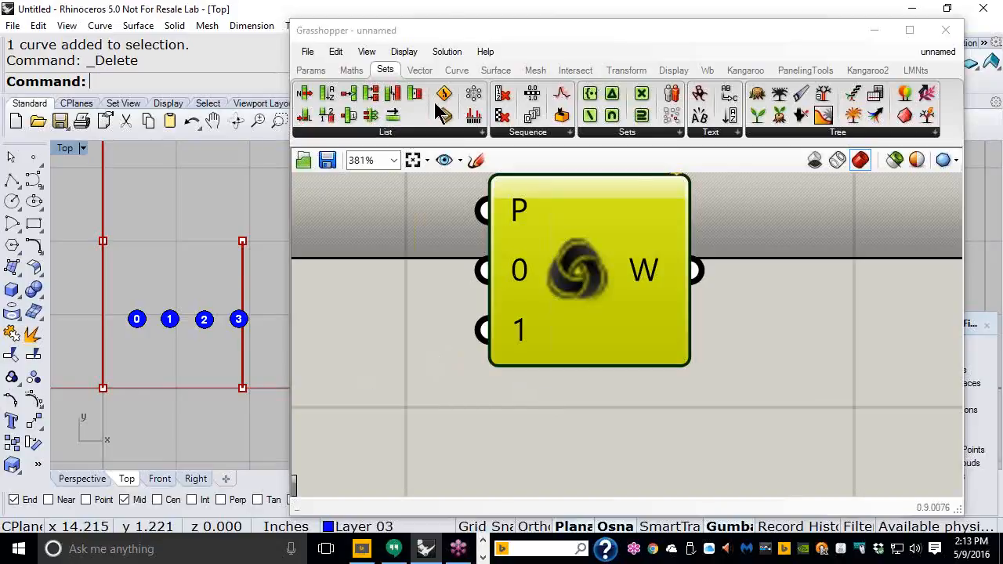
Step: Move Grasshopper to the right and centre the red lines and dots 0–3 in the Top view
left_click_drag(459, 33, 686, 42)
right_click_drag(271, 386, 394, 374)
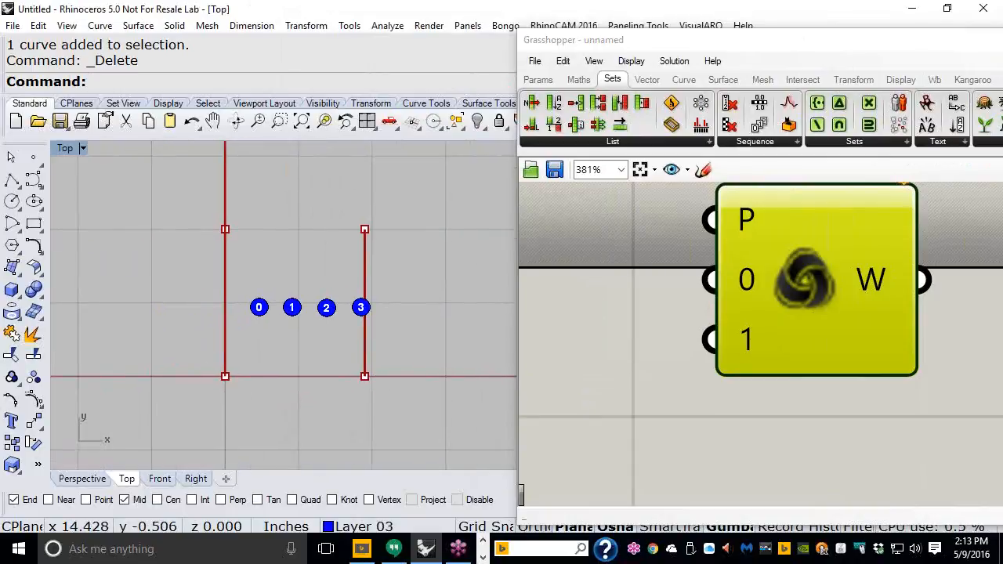
mouse_move(204, 360)
left_mouse_down()
mouse_move(200, 409)
mouse_move(240, 363)
mouse_move(197, 371)
left_mouse_up()
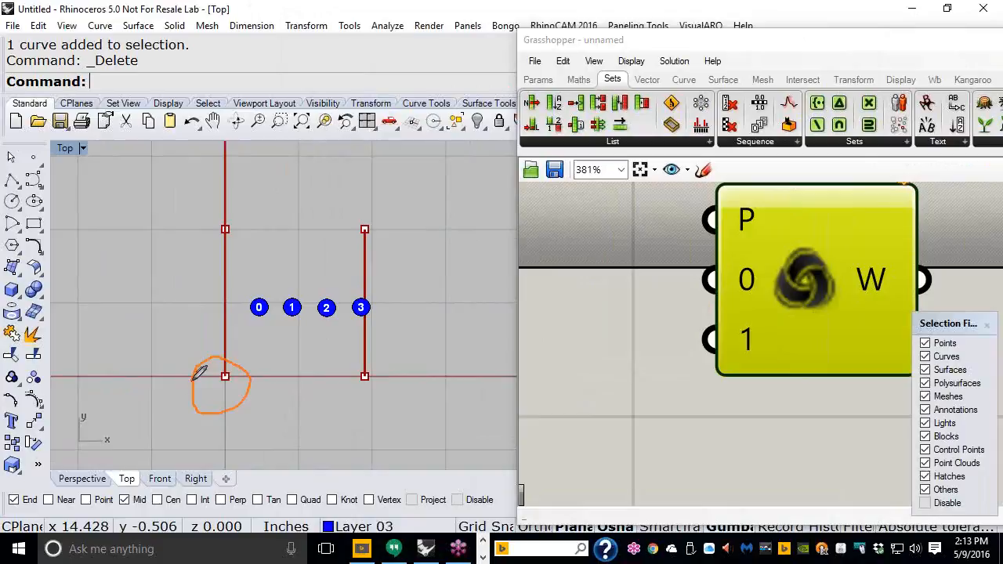
mouse_move(340, 375)
left_mouse_down()
mouse_move(386, 370)
mouse_move(337, 367)
left_mouse_up()
mouse_move(367, 206)
left_mouse_down()
mouse_move(347, 246)
mouse_move(376, 206)
mouse_move(364, 203)
left_mouse_up()
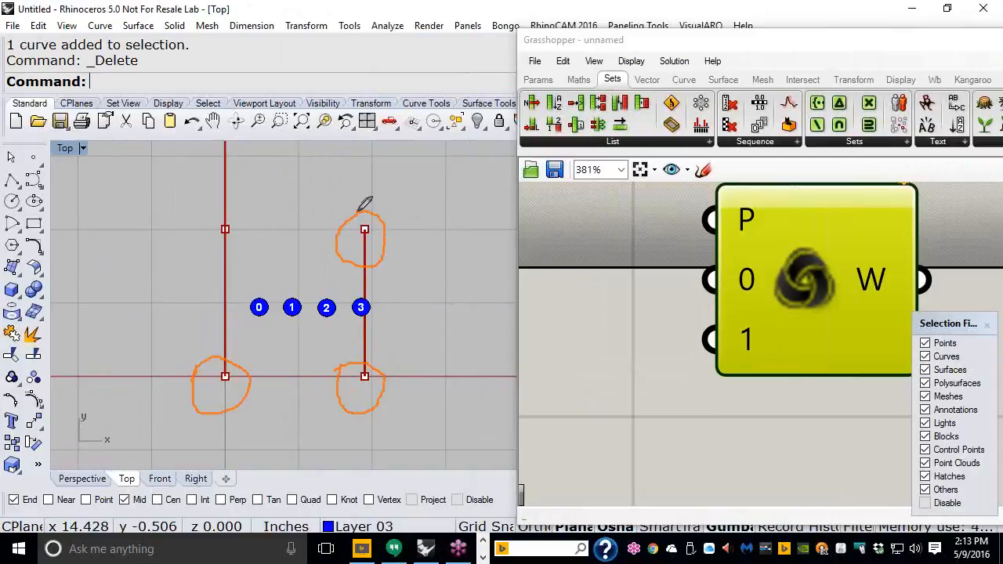
mouse_move(216, 207)
left_mouse_down()
mouse_move(200, 239)
mouse_move(263, 232)
mouse_move(222, 196)
left_mouse_up()
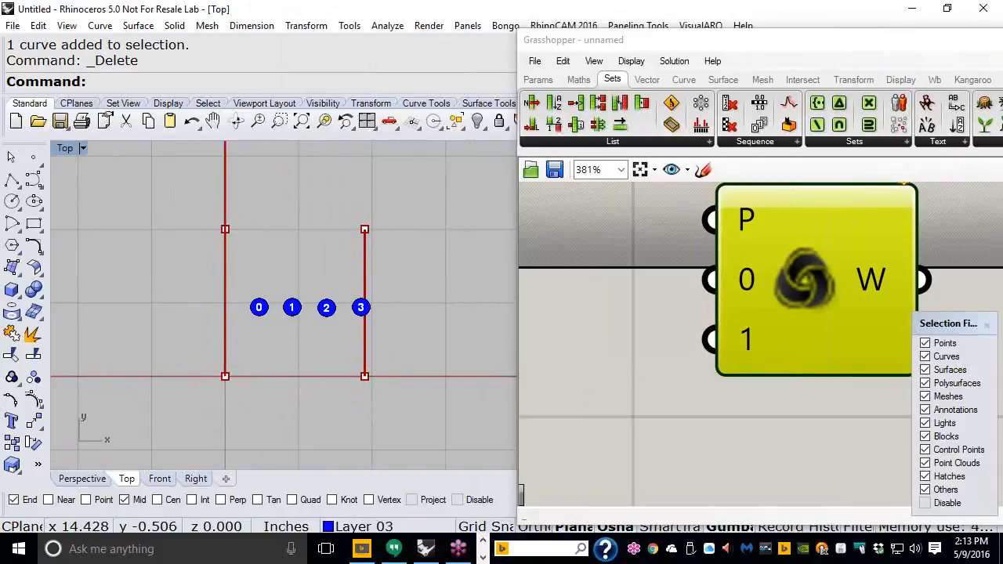
Step: Reframe the Rhino Top view on the red lines and centre the Grasshopper window
right_click_drag(457, 251, 305, 300)
scroll(276, 315, "down", 10)
right_click_drag(335, 254, 280, 361)
right_click_drag(750, 314, 641, 320)
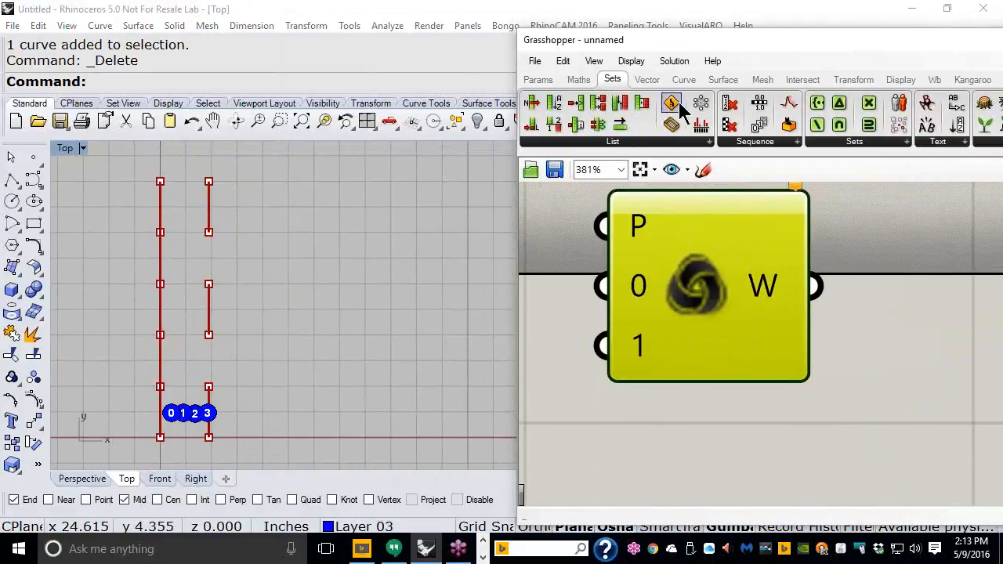
left_click_drag(721, 45, 453, 41)
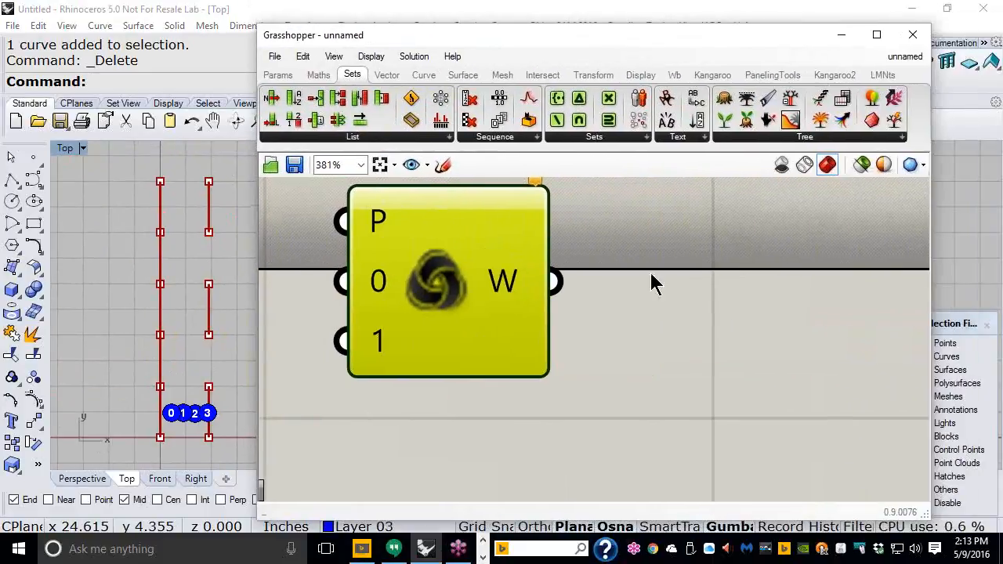
Step: Add a third and fourth input, 2 and 3, to the Weave component
scroll(670, 275, "down", 2)
scroll(670, 284, "down", 4)
right_click_drag(711, 272, 762, 311)
scroll(707, 298, "up", 6)
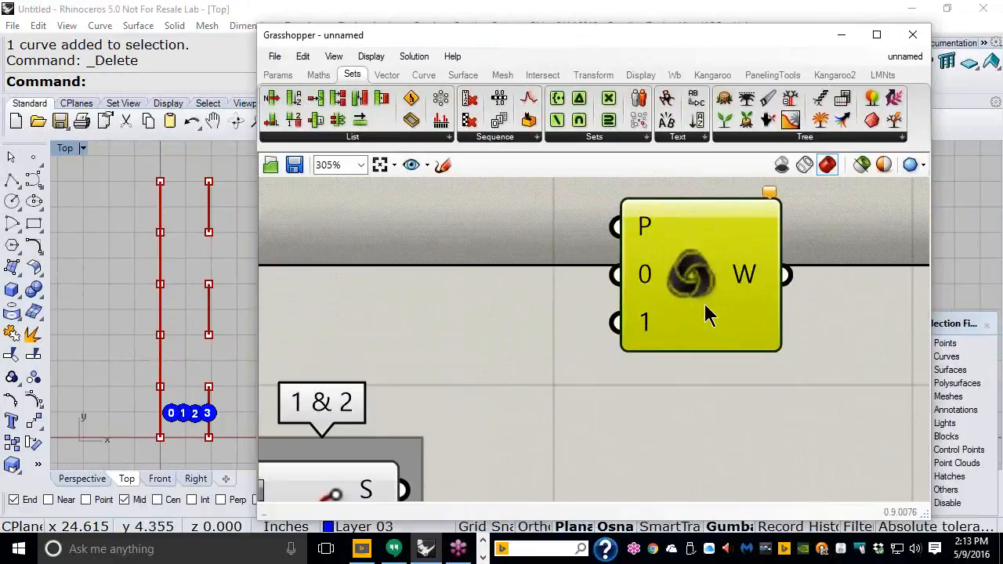
scroll(705, 306, "up", 1)
right_click_drag(694, 318, 641, 394)
scroll(641, 394, "up", 1)
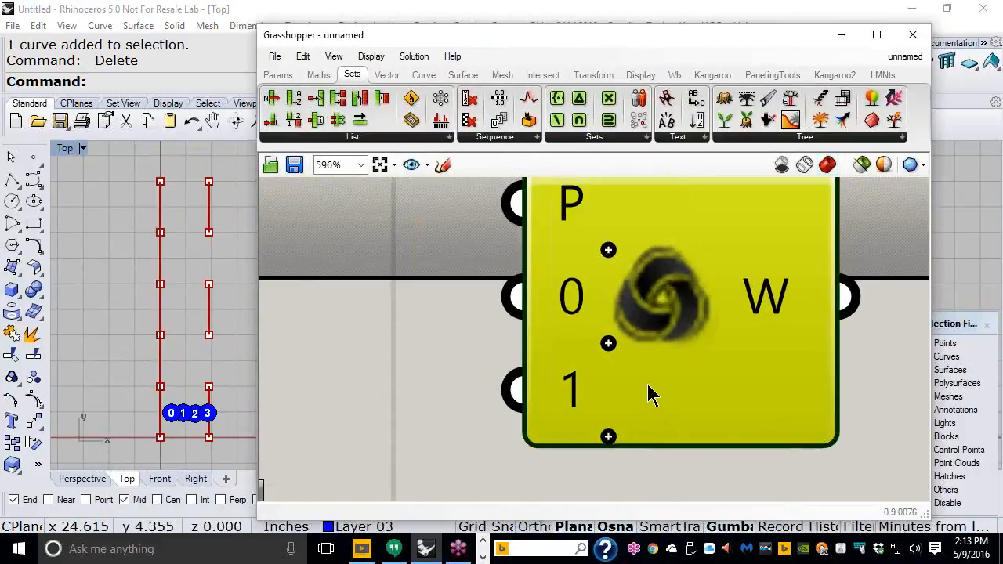
left_click(609, 437)
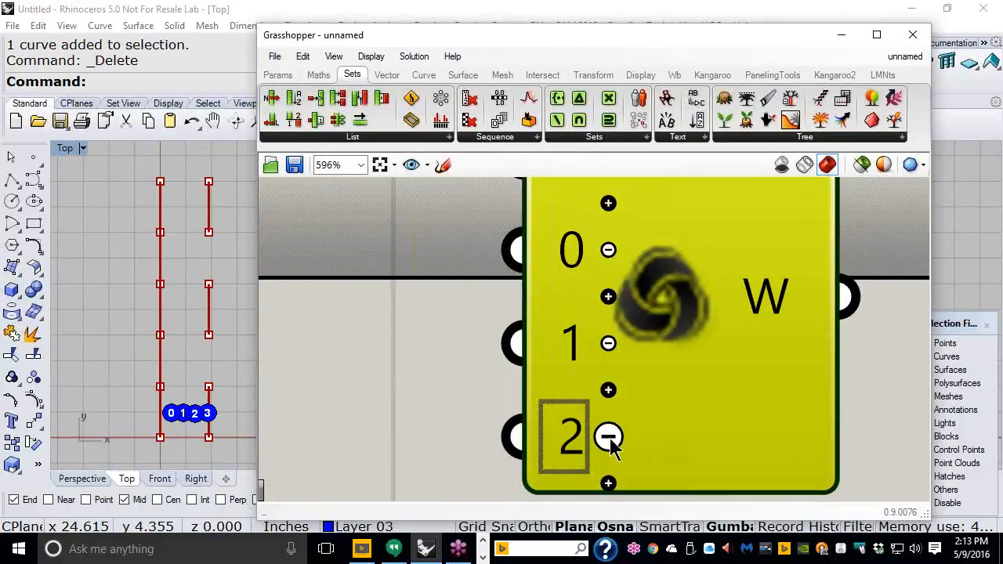
left_click(608, 483)
Step: Move the 0 & 3 curve component toward the definition and widen Grasshopper to the screen edge
scroll(732, 315, "down", 4)
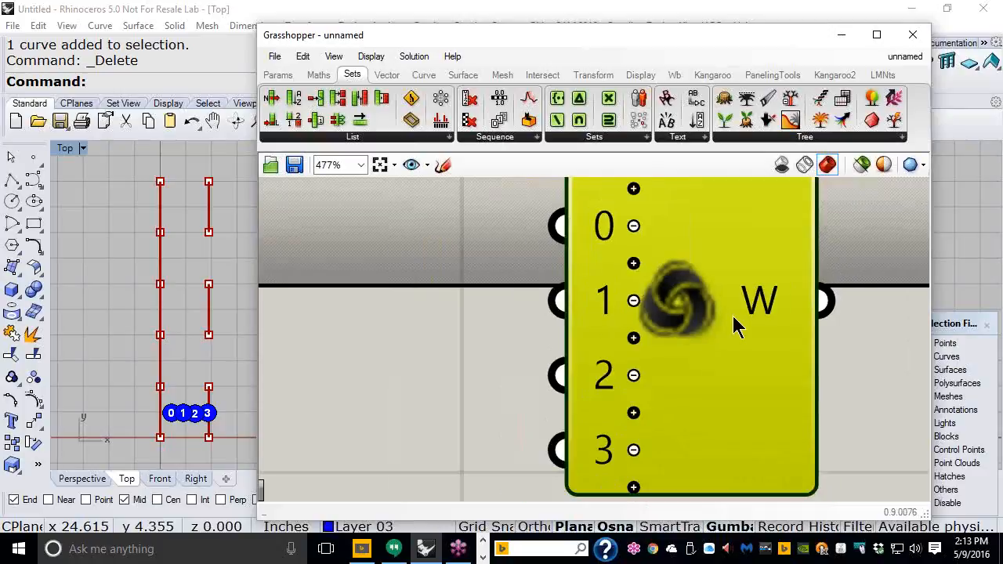
scroll(747, 312, "down", 3)
scroll(746, 313, "up", 1)
right_click_drag(745, 398, 843, 385)
scroll(862, 407, "down", 1)
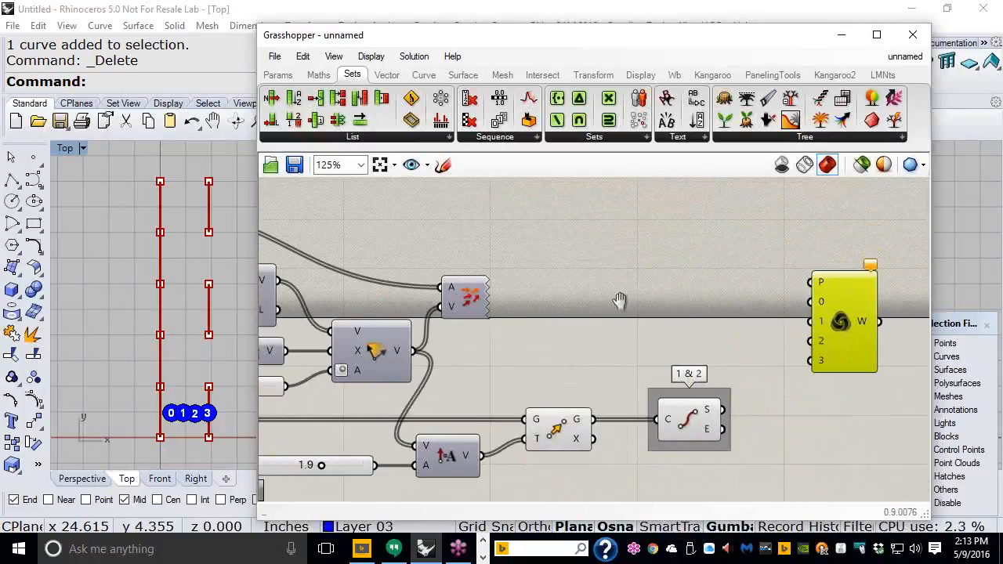
right_click_drag(619, 301, 663, 301)
scroll(654, 302, "down", 1)
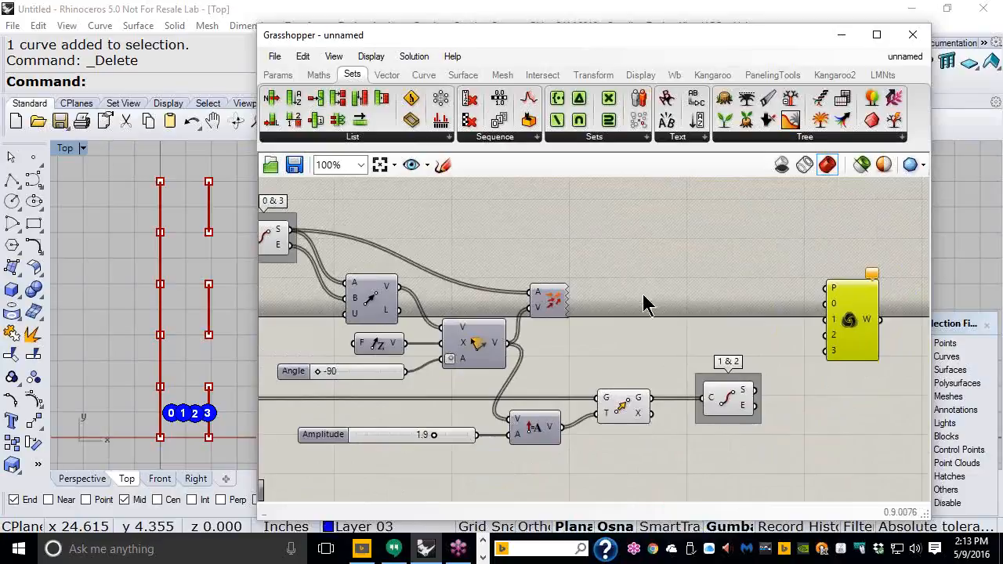
left_click(286, 239)
left_click_drag(290, 239, 327, 225)
right_click_drag(235, 246, 145, 240)
left_click_drag(930, 248, 1001, 248)
right_click_drag(750, 264, 771, 274)
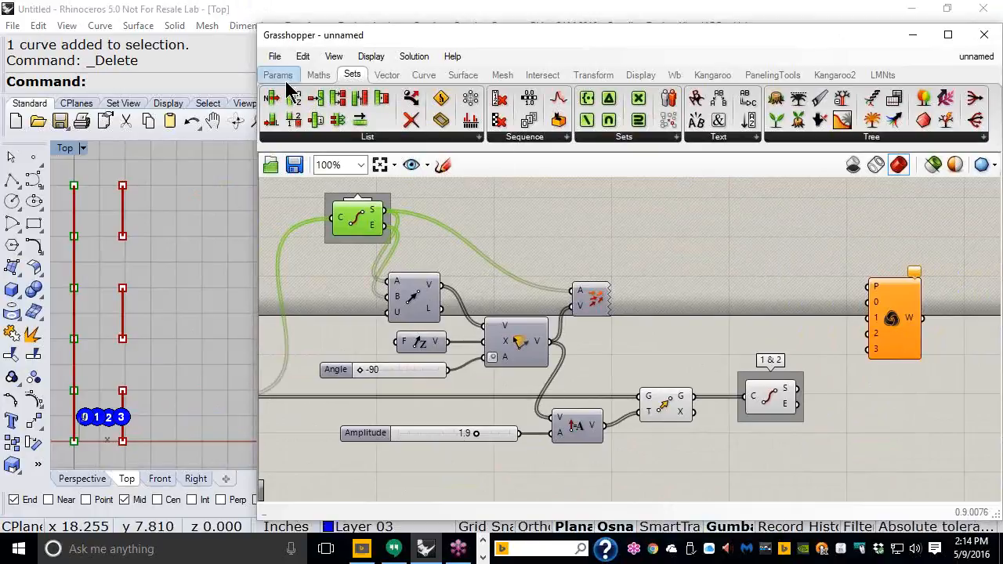
Step: Place an Integer parameter from Params > Primitive beside the stream filter and open its context menu
mouse_move(280, 83)
left_click(279, 77)
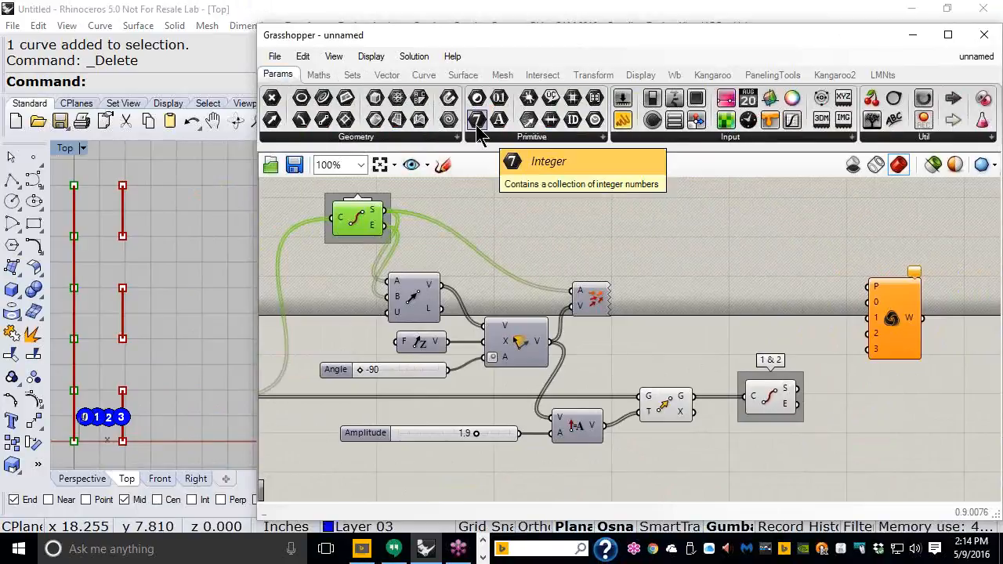
left_click_drag(479, 133, 760, 287)
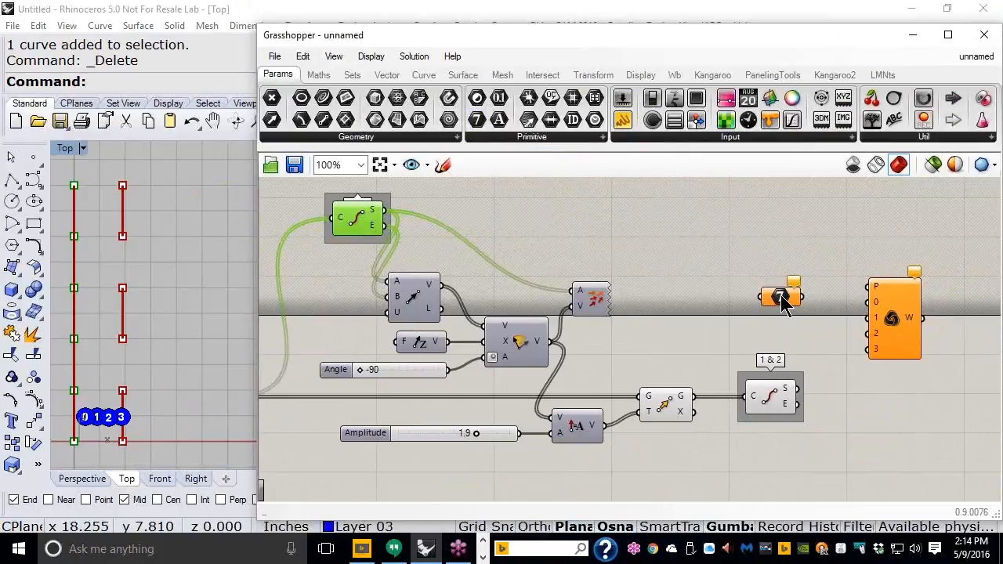
scroll(781, 302, "up", 4)
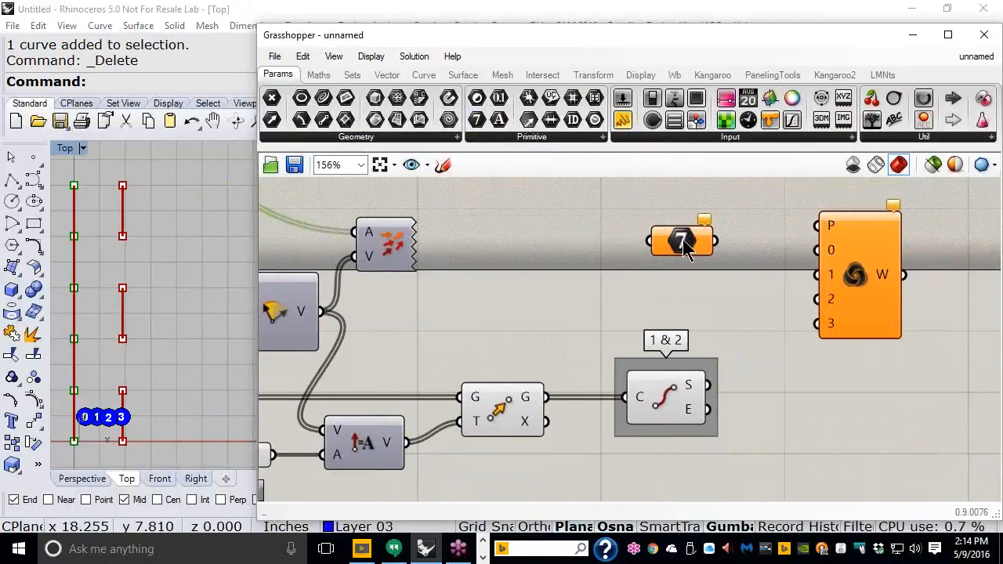
right_click(683, 239)
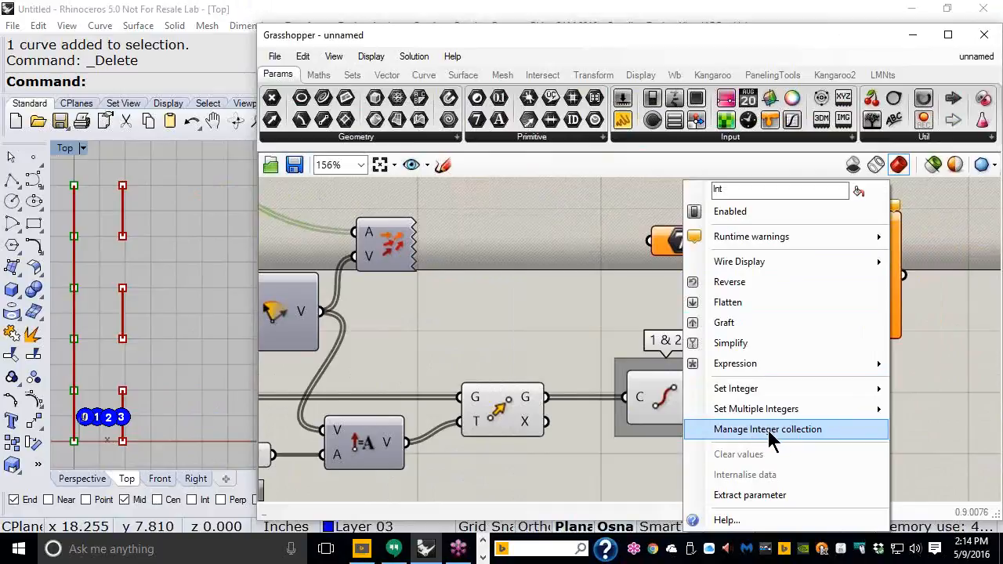
Step: Open the Integer's collection manager and add four items
left_click(768, 431)
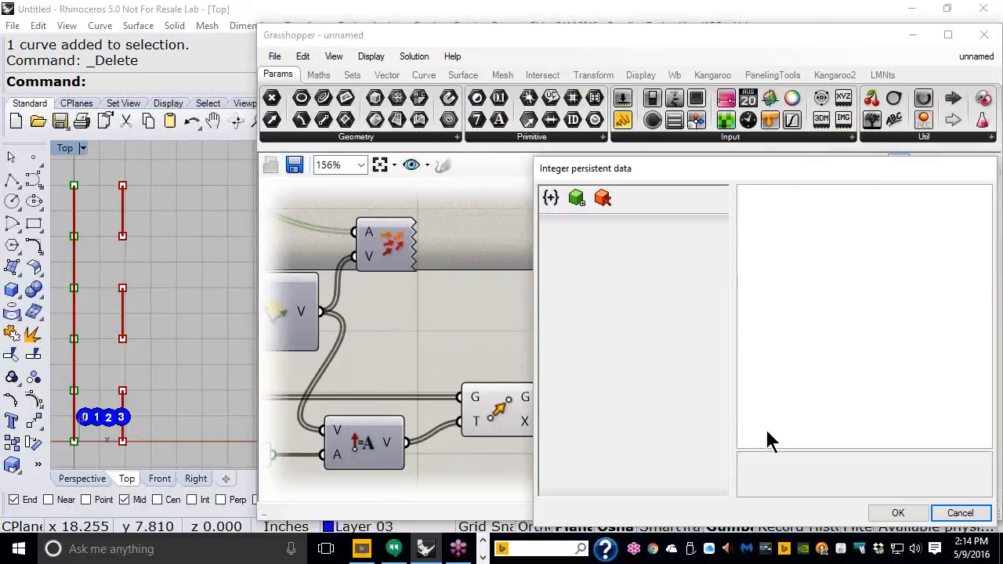
left_click(576, 198)
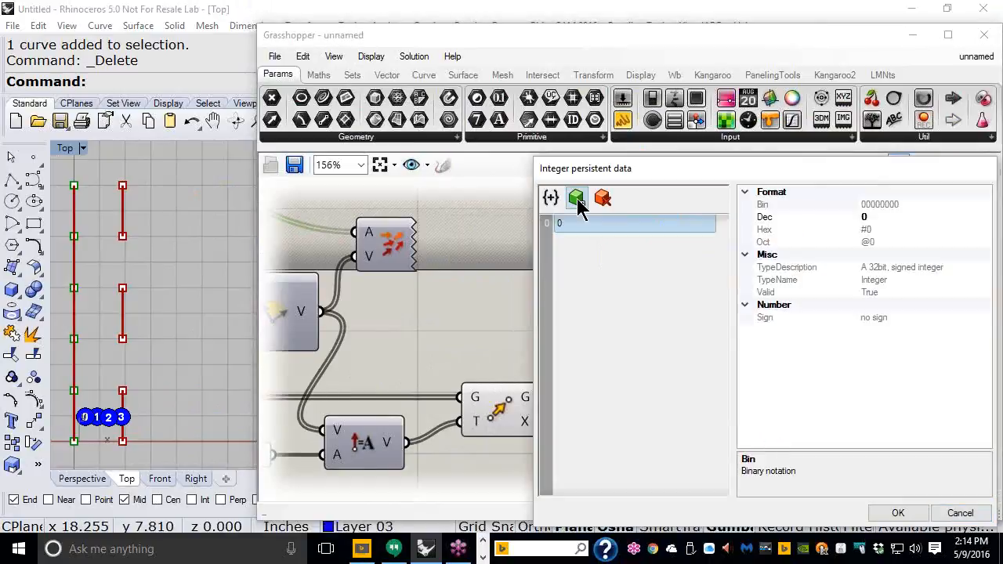
left_click(576, 198)
left_click(577, 198)
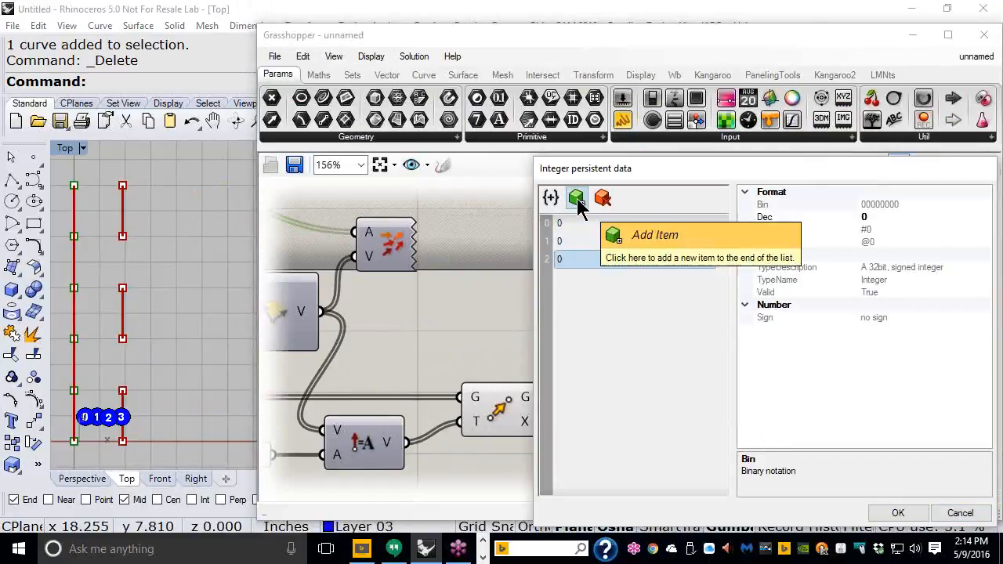
left_click(577, 198)
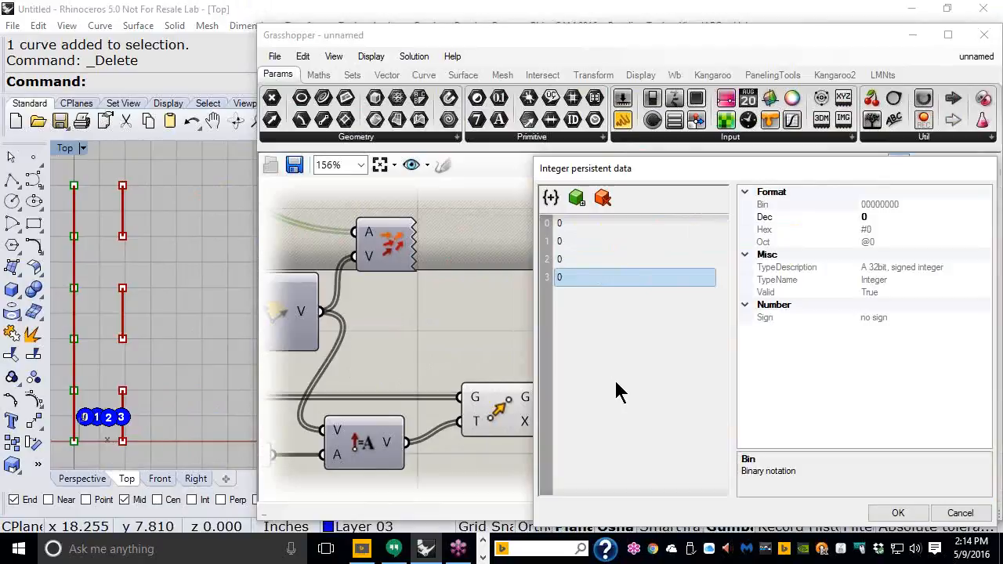
Step: Enter 1, 2 and 3 for items 1–3 and confirm the list 0, 1, 2, 3
left_click(632, 232)
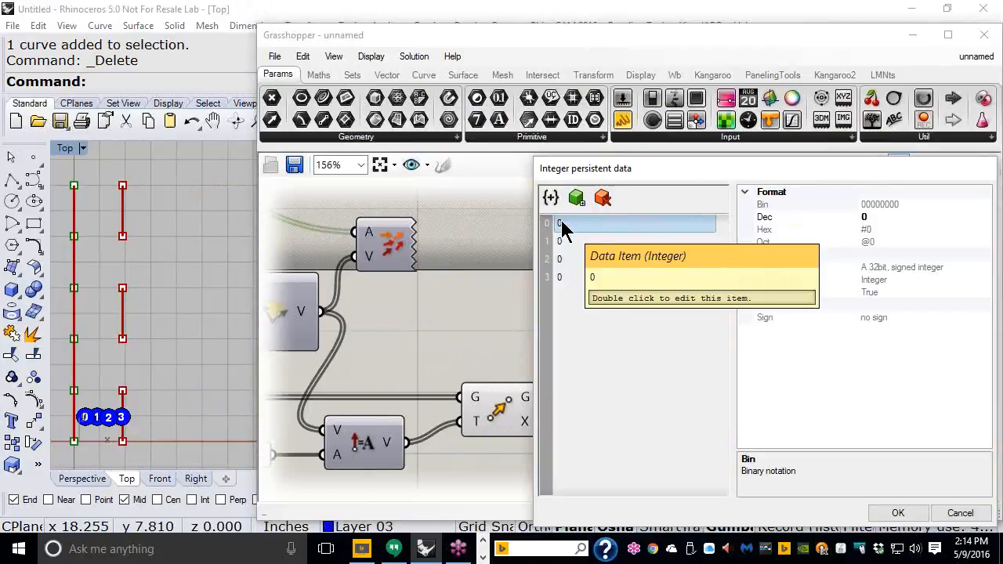
left_click(636, 241)
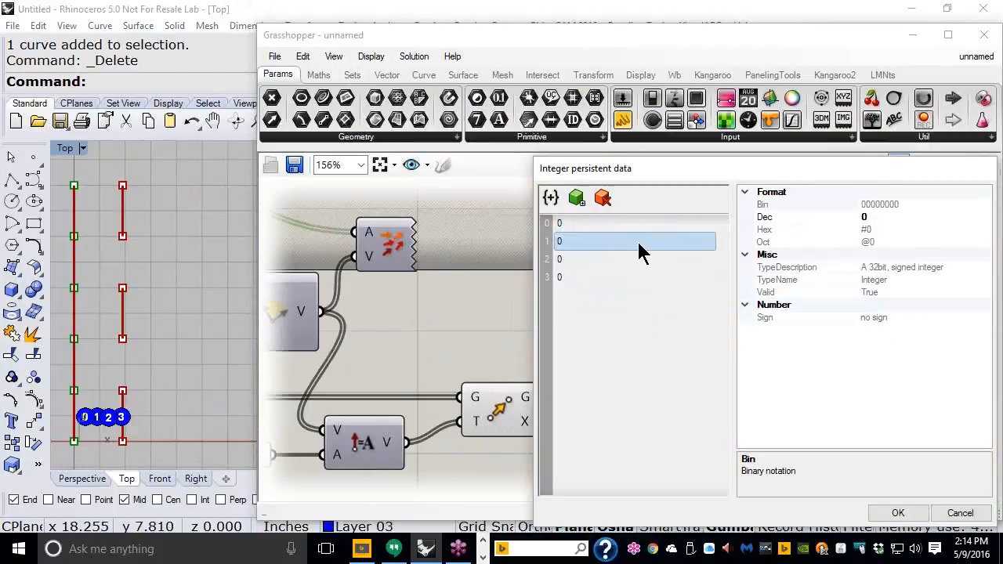
double_click(631, 242)
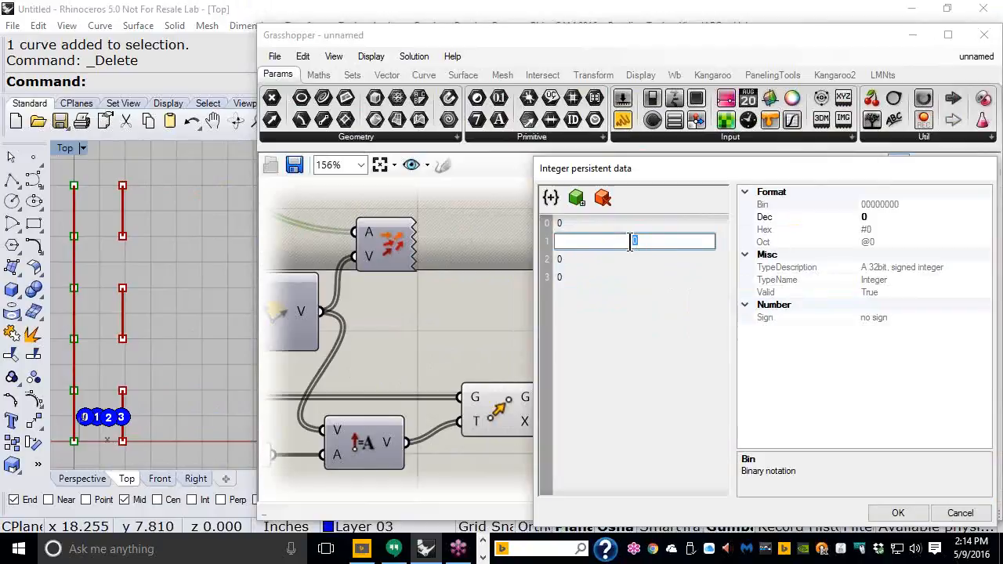
type("1")
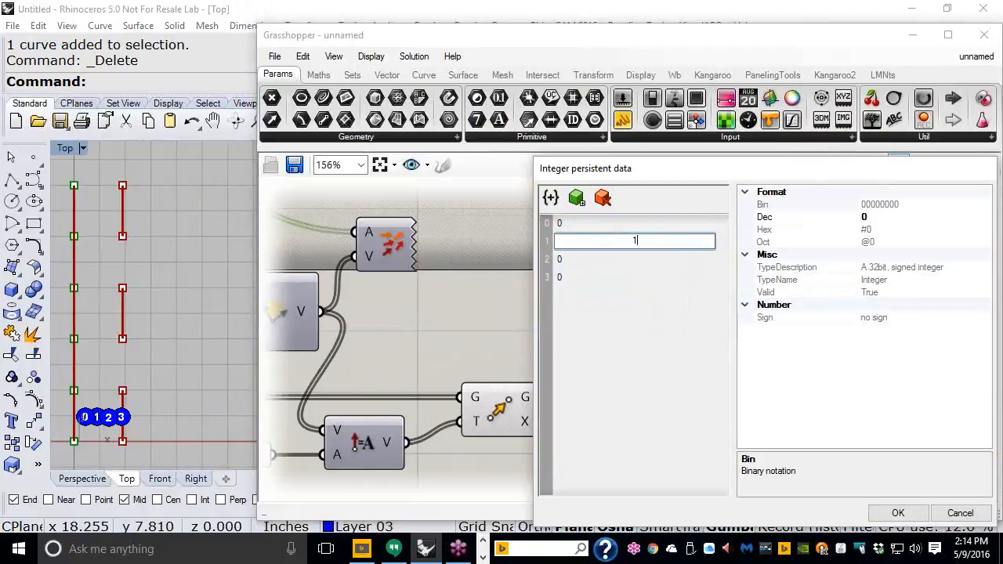
key("Return")
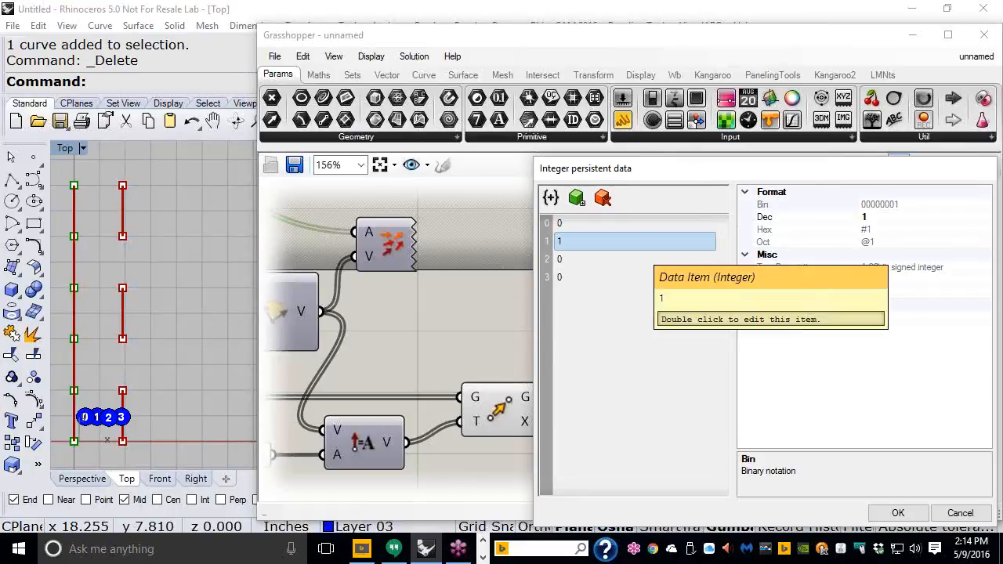
left_click(618, 265)
left_click(621, 262)
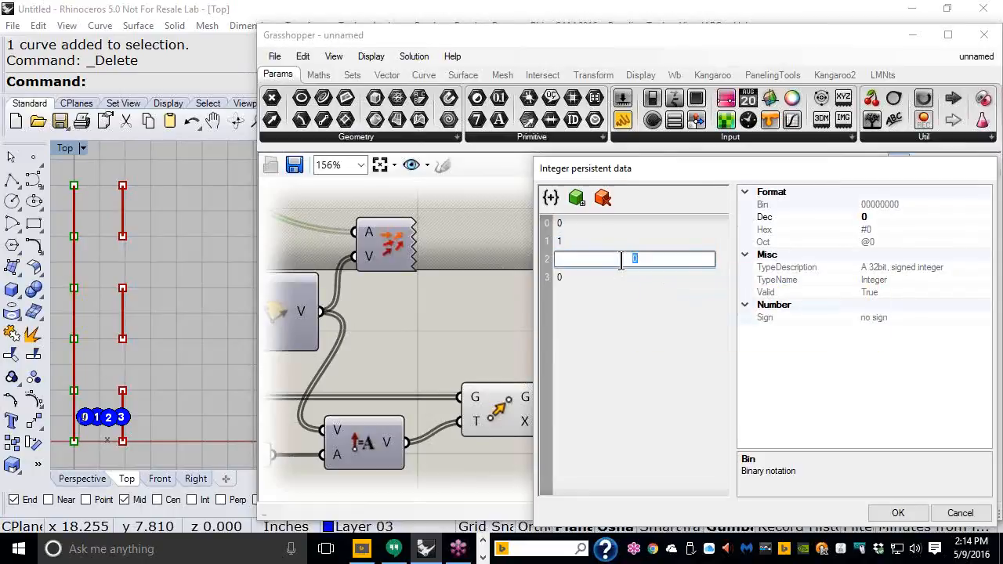
type("2")
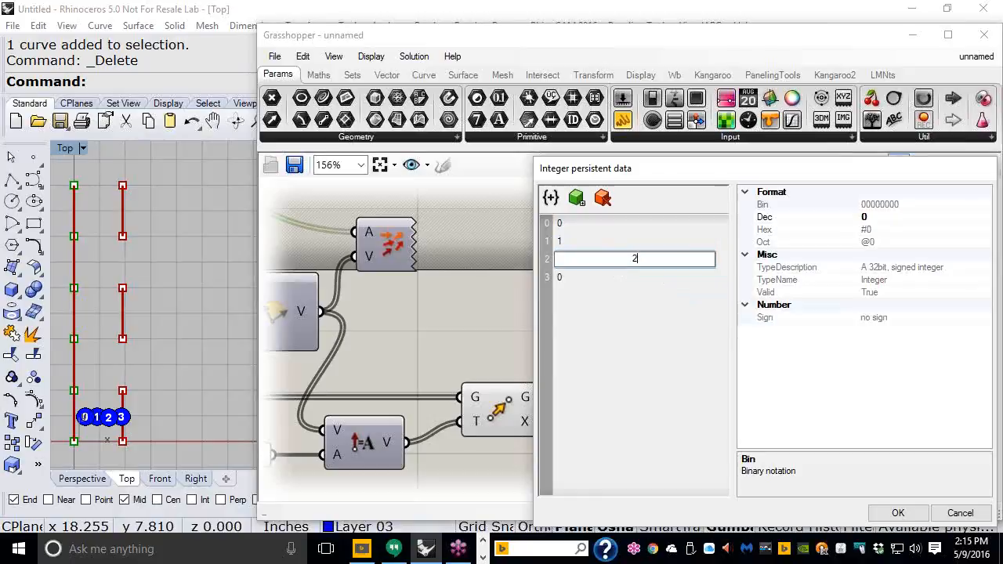
key("Return")
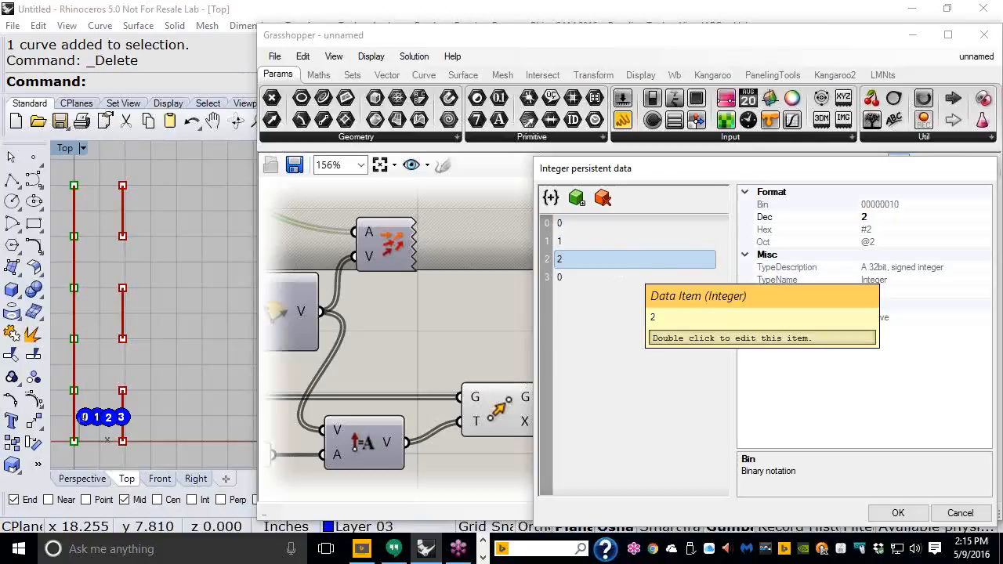
double_click(637, 279)
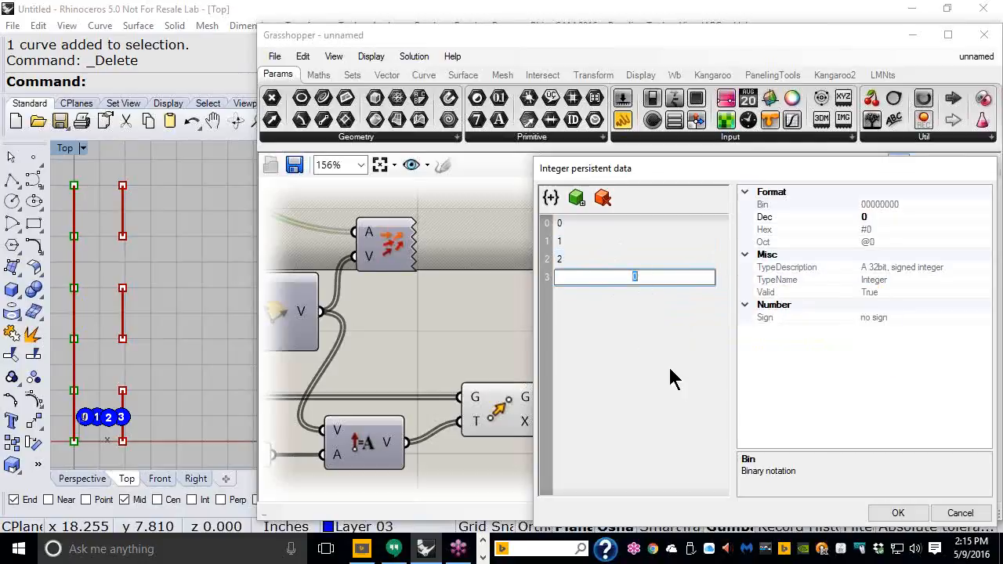
type("3")
key("Return")
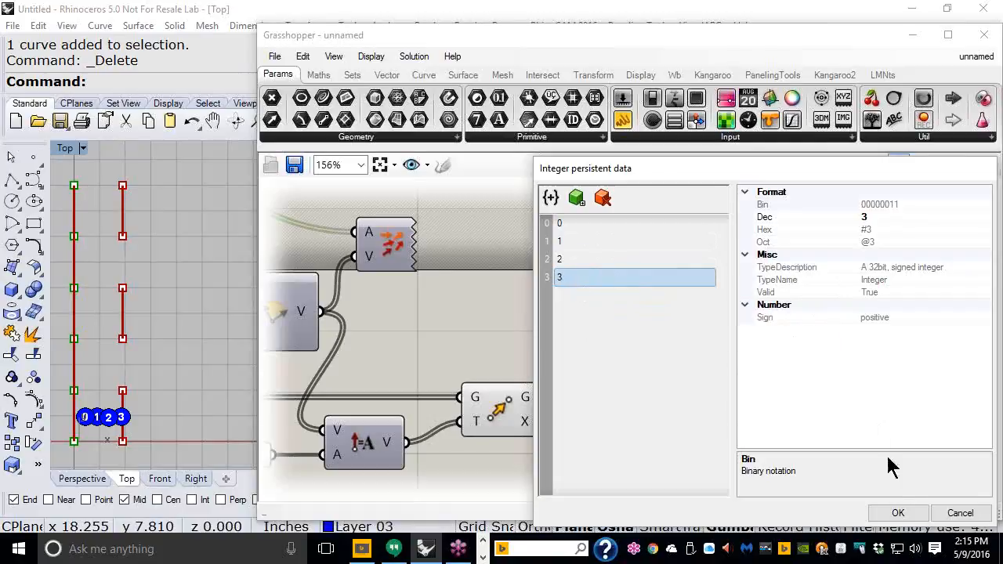
left_click(899, 514)
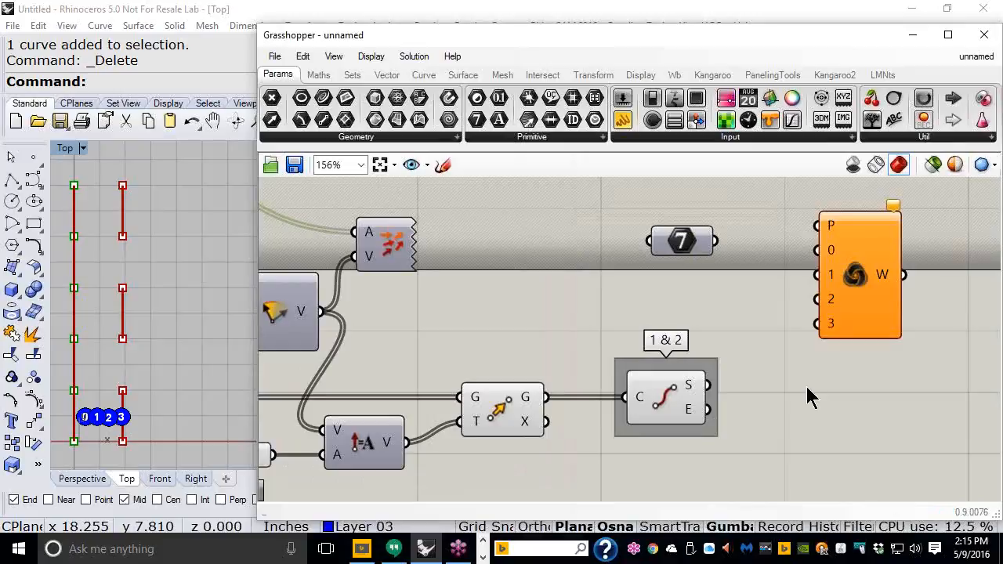
Step: Group the Integer parameter and name the group '0 1 2 3'
left_click(676, 251)
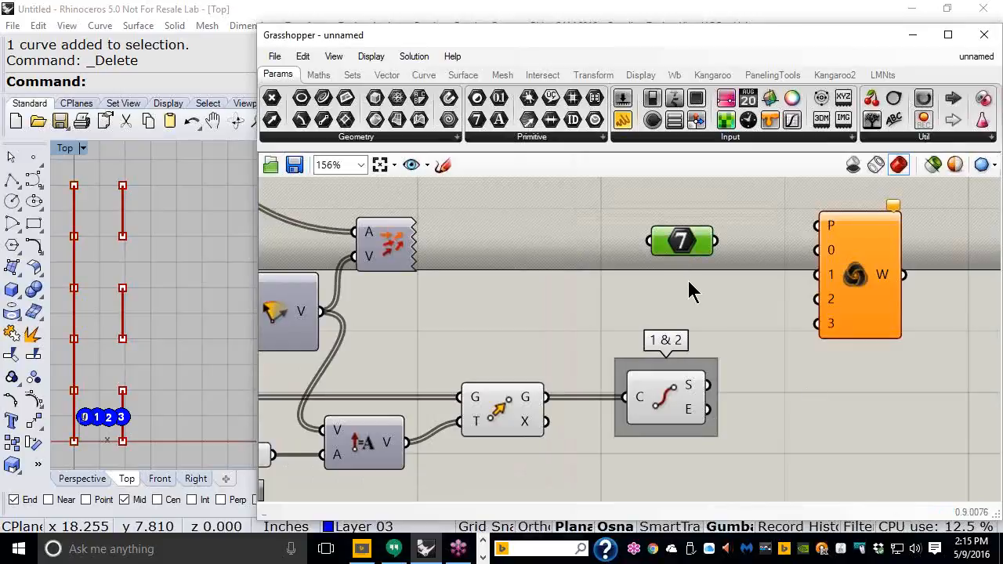
key("ctrl+g")
right_click(681, 222)
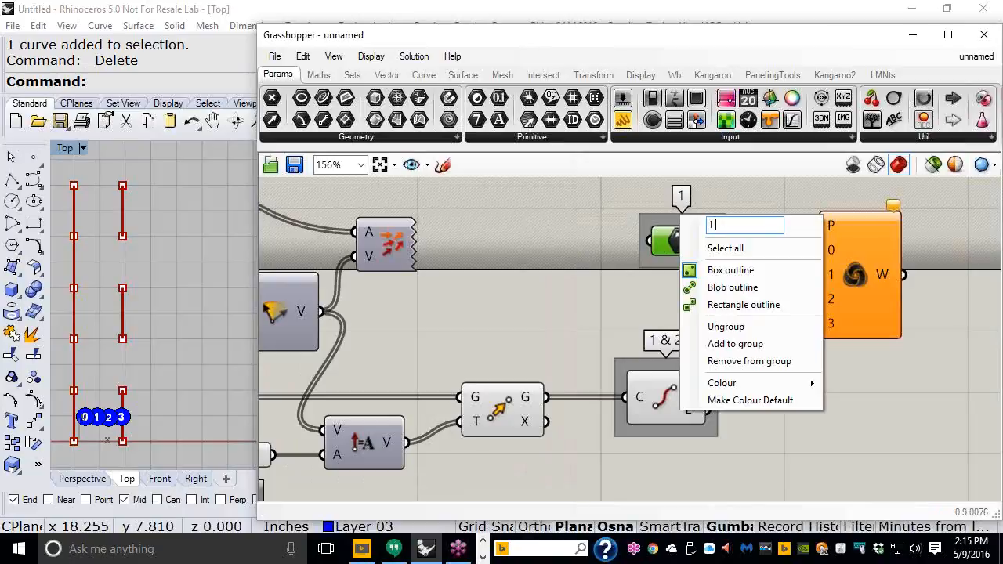
type("0 1 2 3")
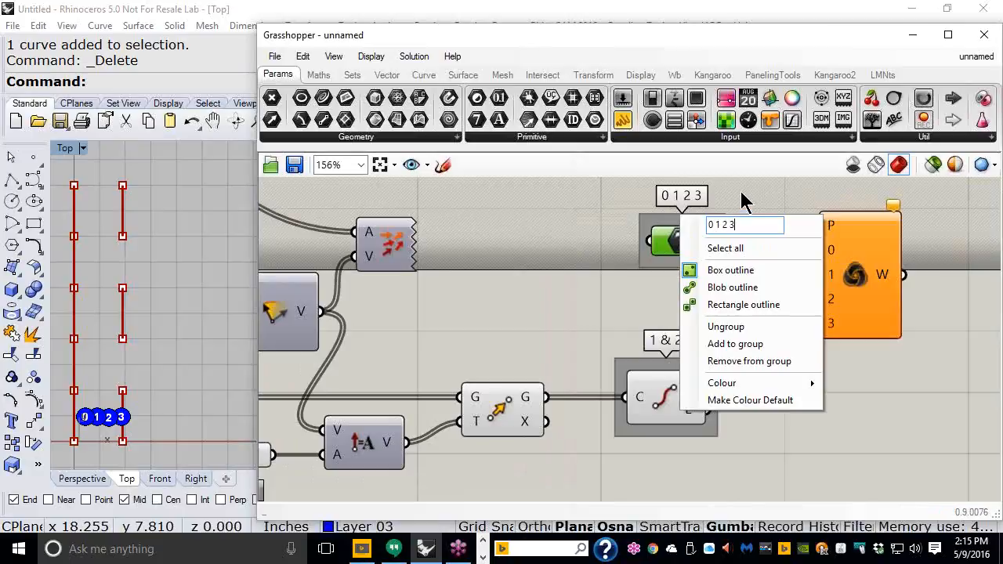
key("Return")
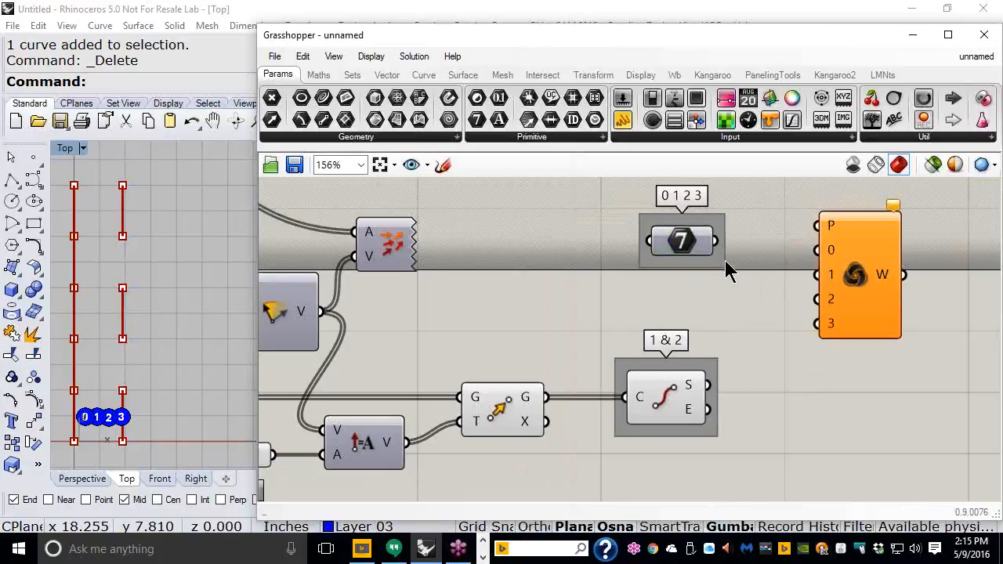
Step: Lower the stream filter slightly and wire the Integer output into its P input
left_click(701, 265)
left_click_drag(860, 317, 854, 356)
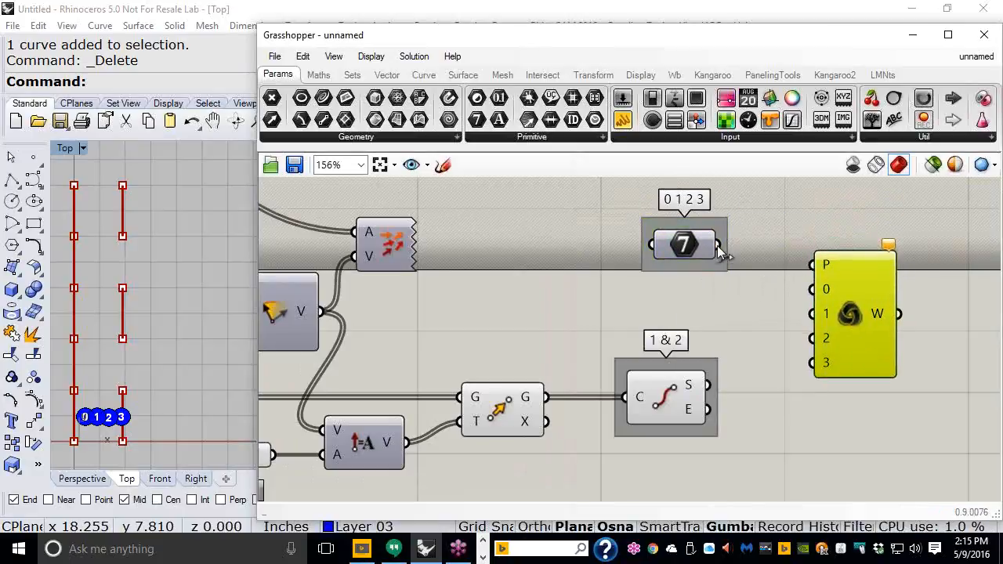
left_click_drag(720, 249, 812, 265)
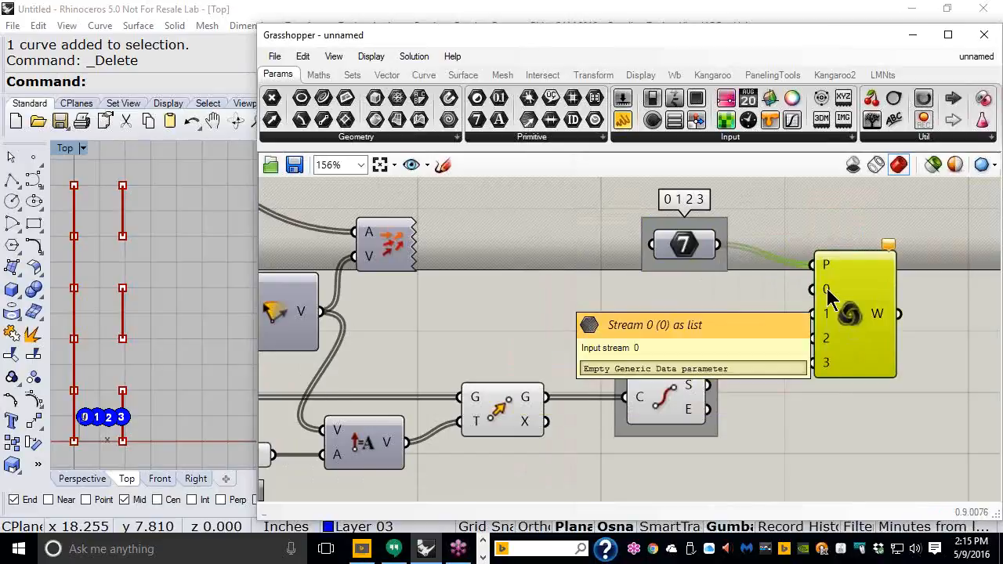
Step: Wire 0 & 3 start, 1 & 2 start, 1 & 2 end and 0 & 3 end points into Weave inputs 0–3
scroll(866, 427, "down", 1)
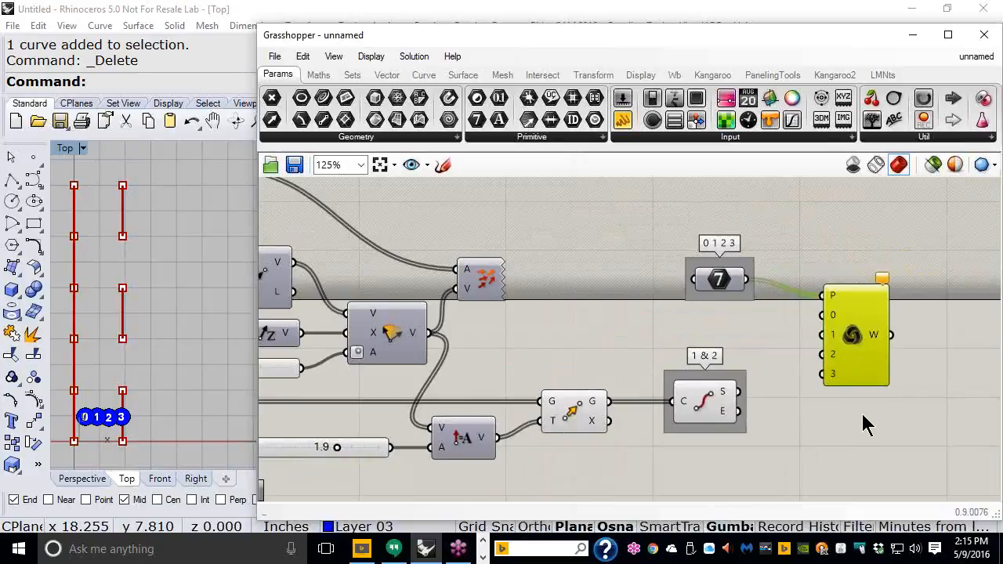
right_click_drag(632, 296, 736, 297)
scroll(646, 299, "down", 1)
scroll(680, 231, "up", 1)
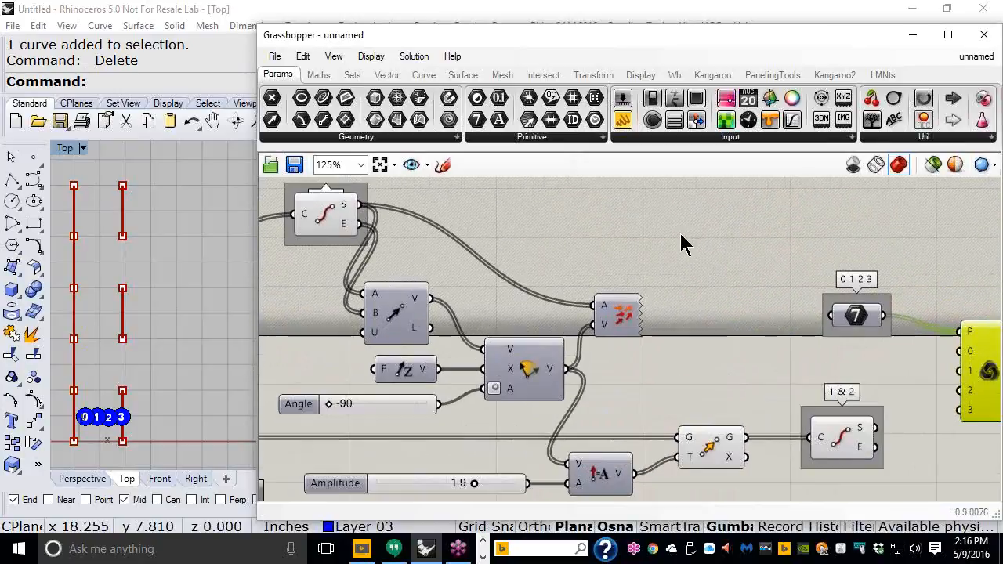
right_click_drag(359, 235, 352, 255)
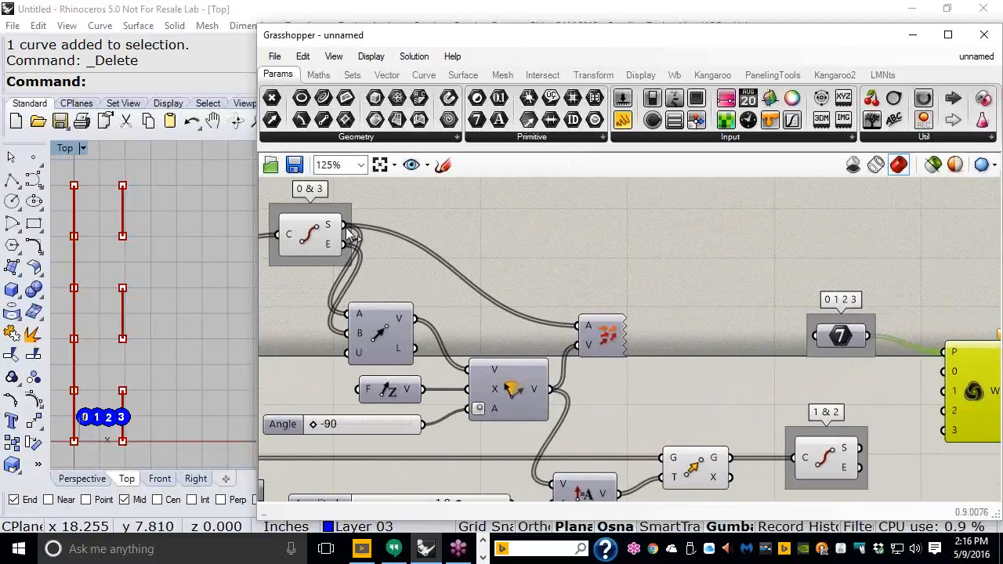
left_click_drag(344, 226, 933, 382)
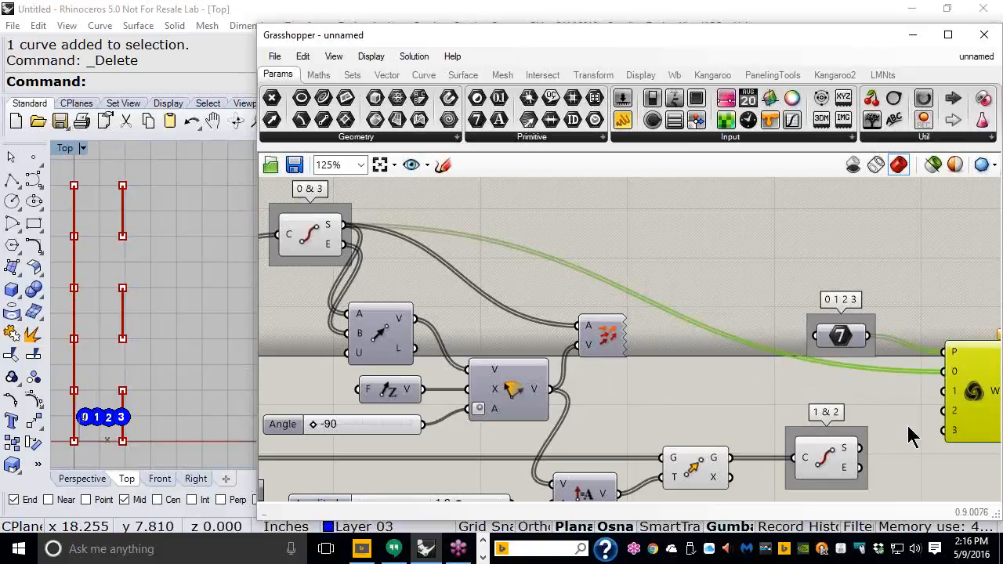
left_click_drag(860, 452, 938, 398)
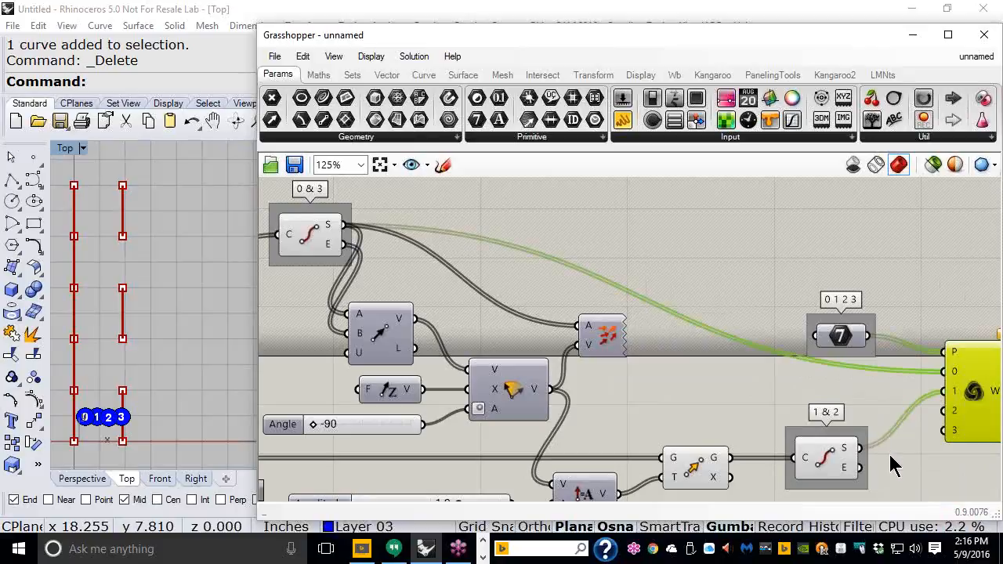
left_click_drag(862, 470, 940, 412)
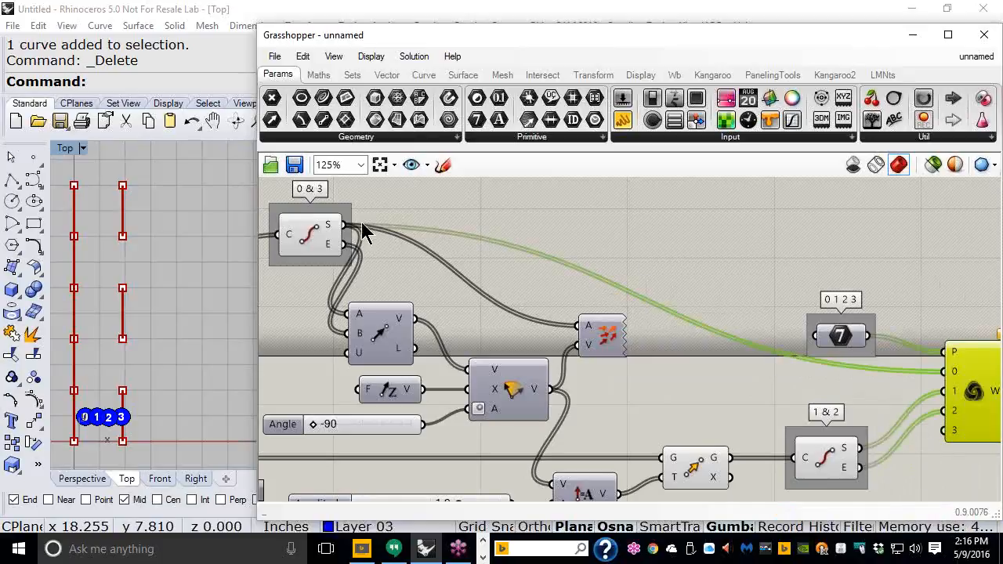
left_click_drag(345, 245, 940, 431)
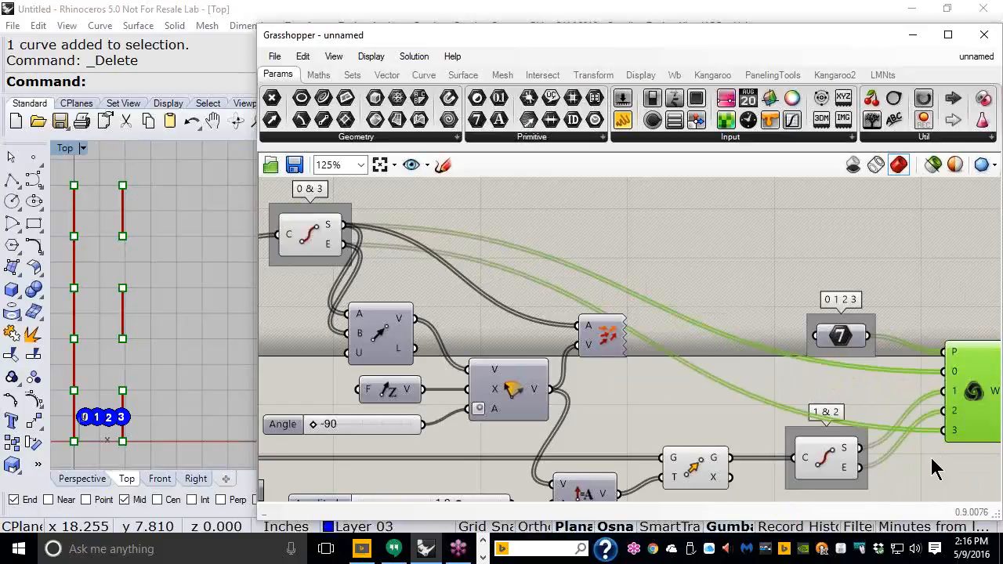
right_click_drag(857, 392, 711, 357)
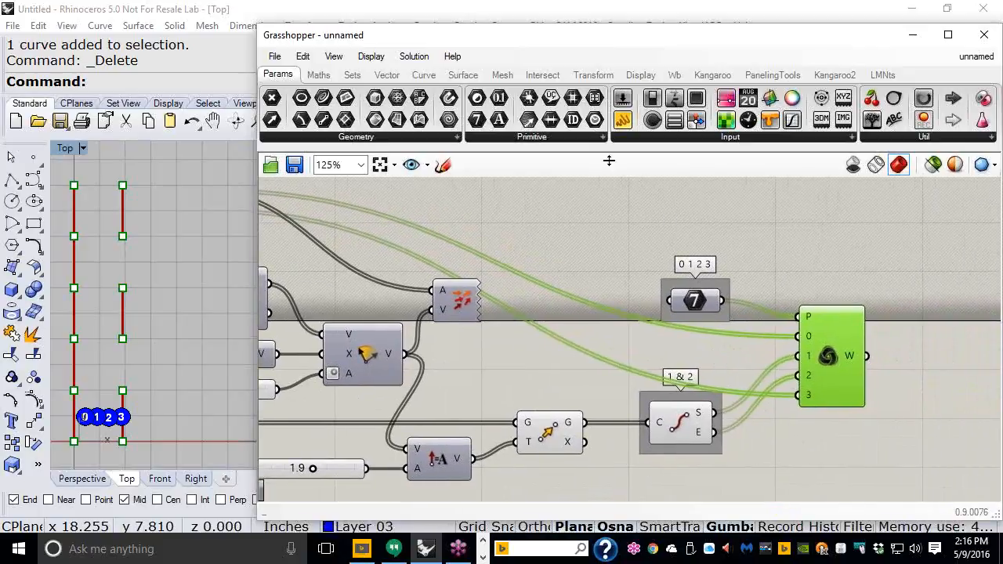
Step: Add a PolyLine right of Weave, fed by Weave's W output
left_click(427, 77)
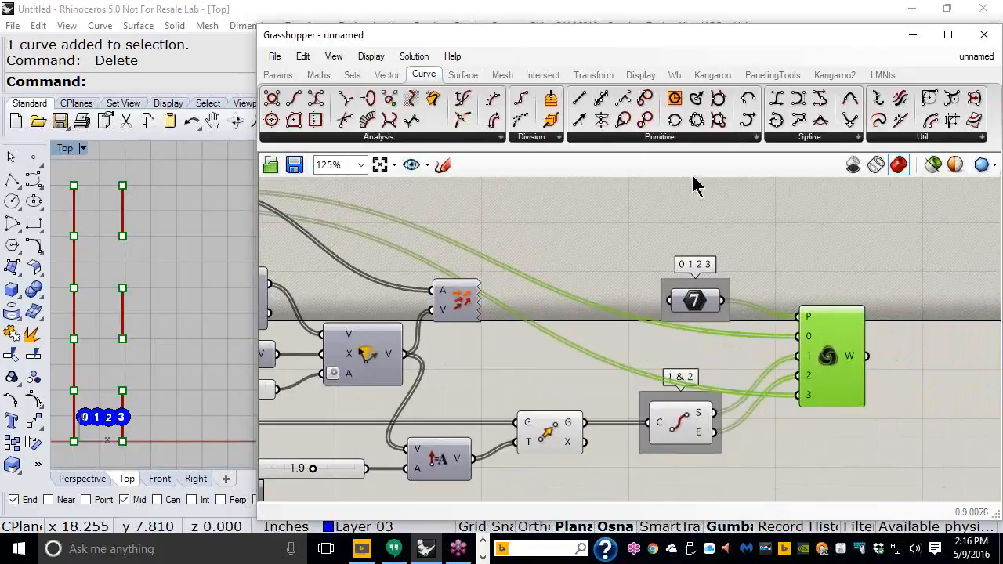
left_click_drag(803, 130, 944, 396)
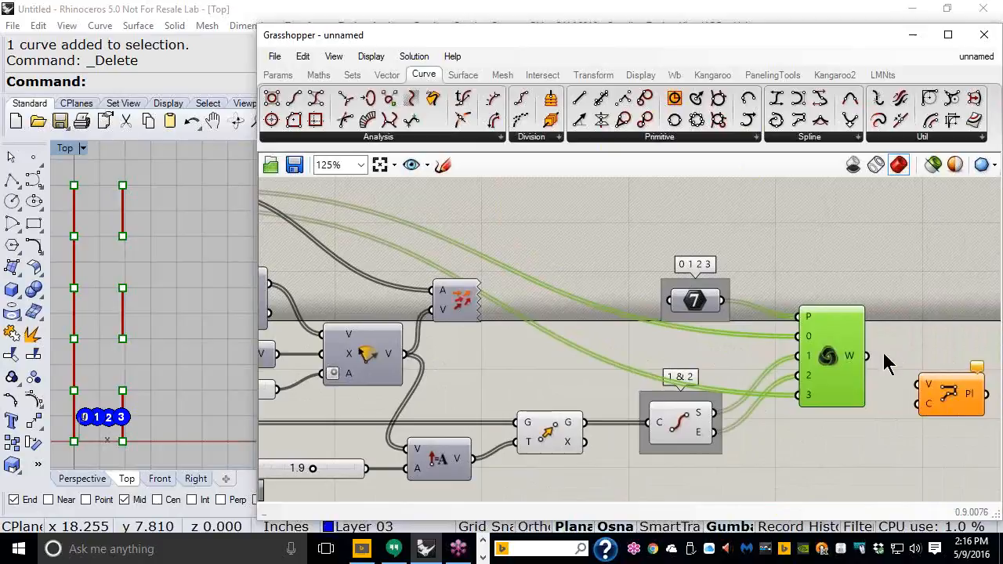
left_click_drag(867, 356, 911, 384)
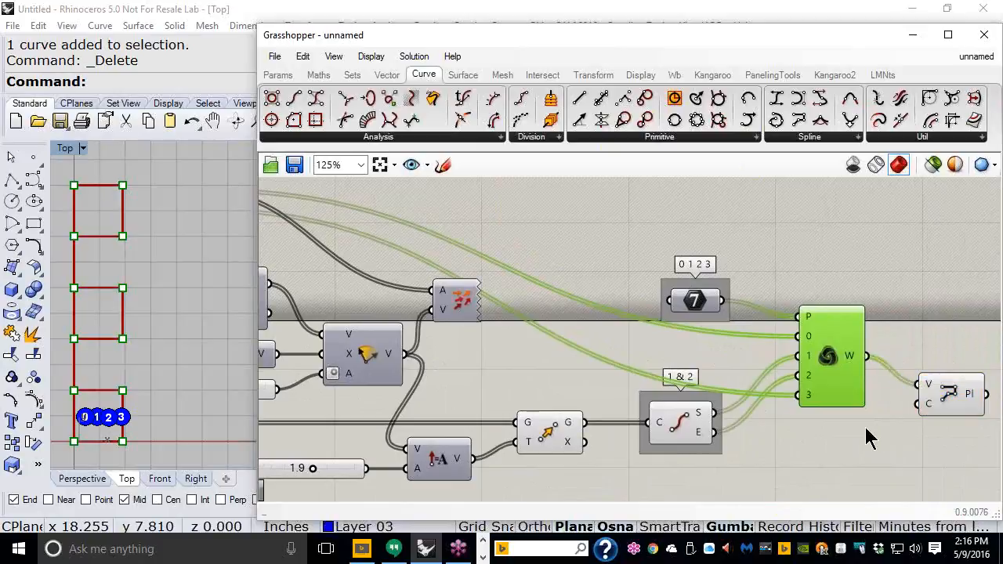
Step: Turn off preview for the G/T, curve endpoint and Weave components
left_click_drag(739, 493, 540, 384)
middle_click(557, 376)
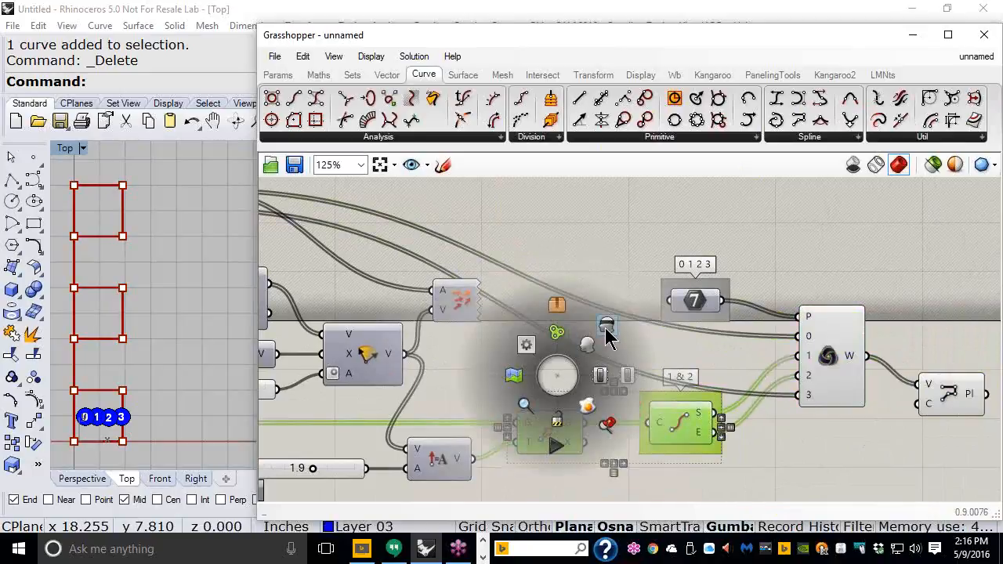
left_click(605, 330)
left_click(837, 394)
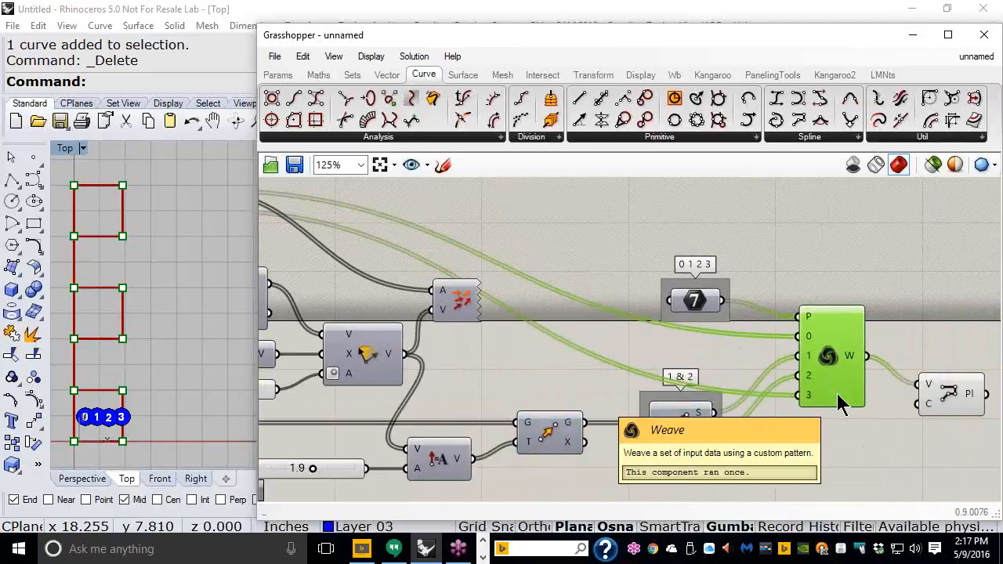
middle_click(837, 393)
left_click(893, 346)
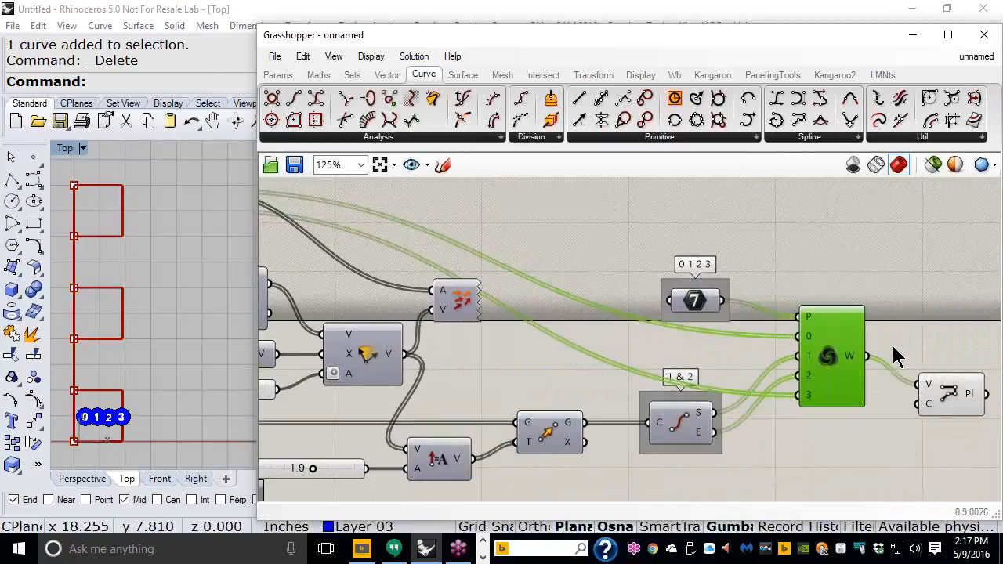
left_click(902, 301)
Step: Hide the preview of the 0 & 3 endpoints component
left_click(966, 398)
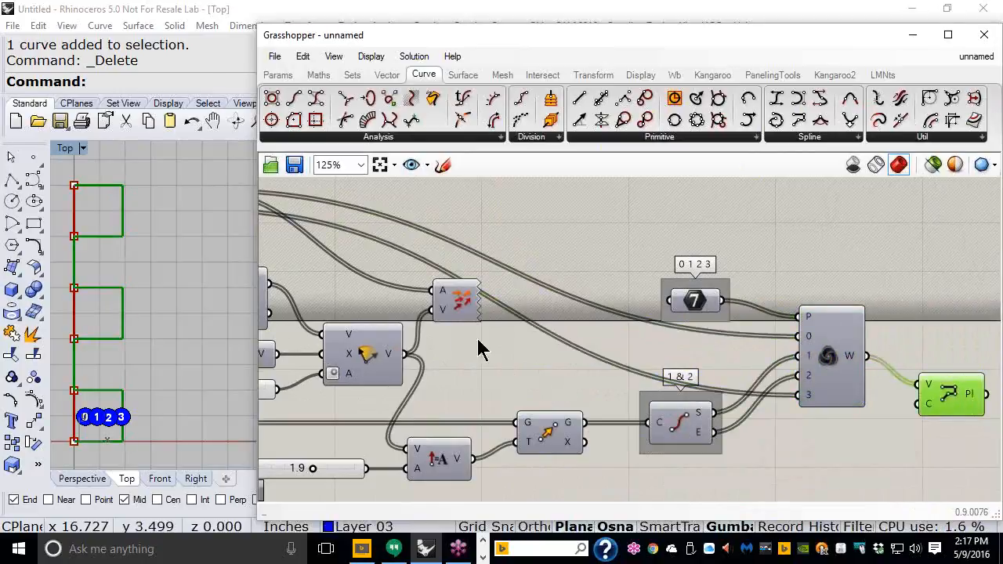
right_click_drag(121, 302, 157, 309)
scroll(156, 310, "down", 3)
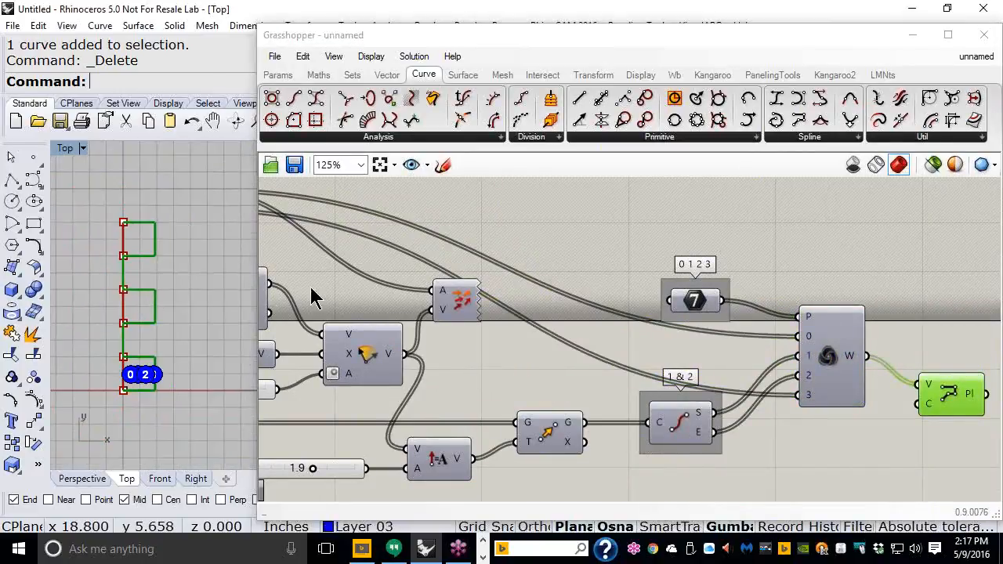
right_click_drag(310, 287, 439, 296)
scroll(383, 276, "down", 1)
right_click_drag(389, 269, 416, 278)
left_click(345, 234)
middle_click(347, 233)
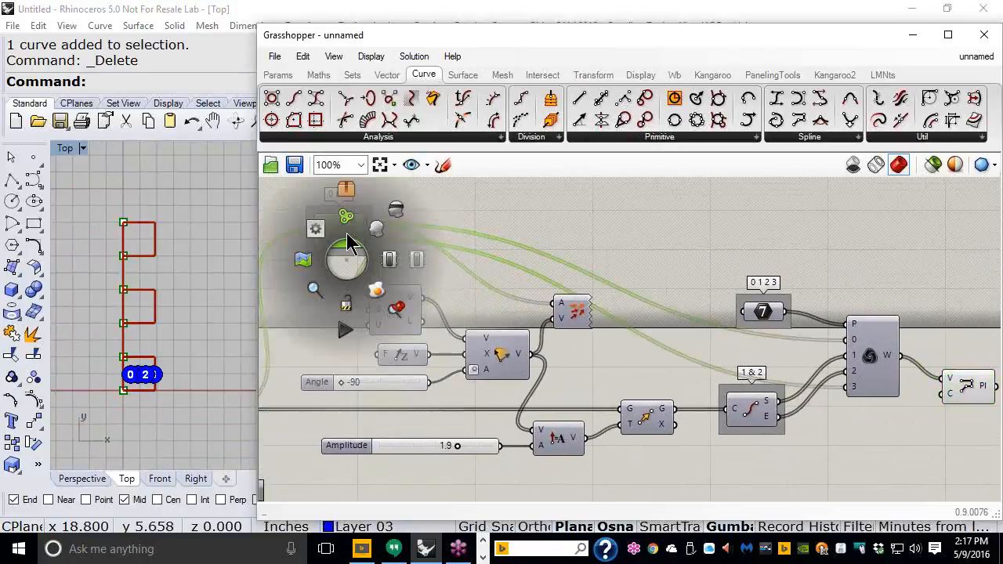
left_click(398, 212)
left_click(480, 223)
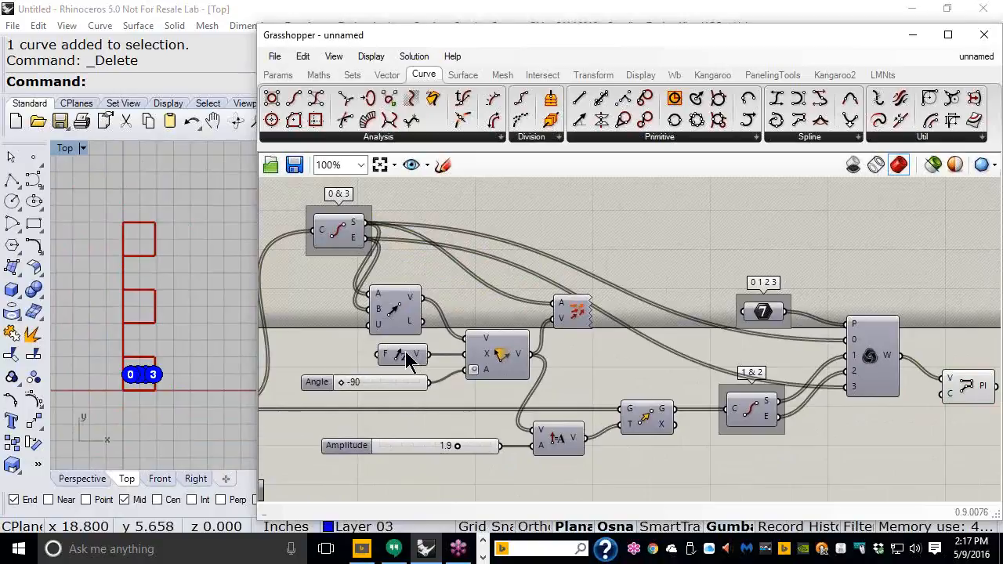
Step: Rotate the base line in Rhino to a diagonal and adjust the Amplitude slider
left_click(124, 341)
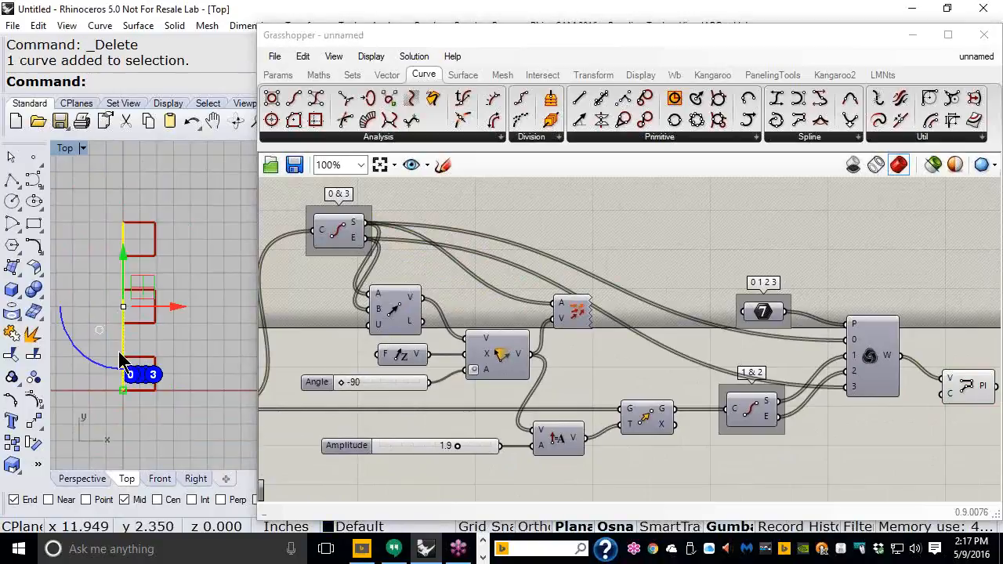
left_click_drag(88, 369, 165, 359)
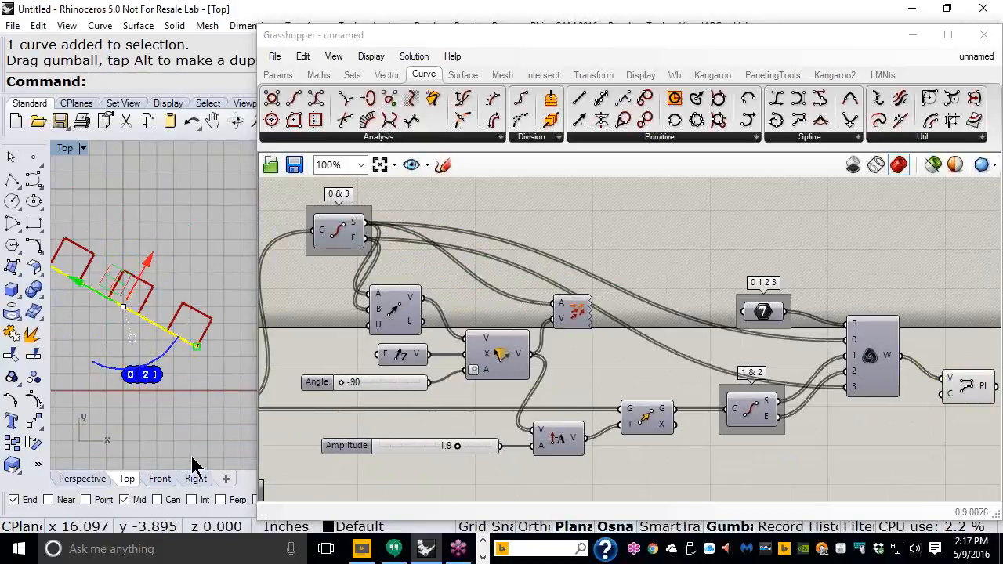
left_click_drag(458, 447, 457, 421)
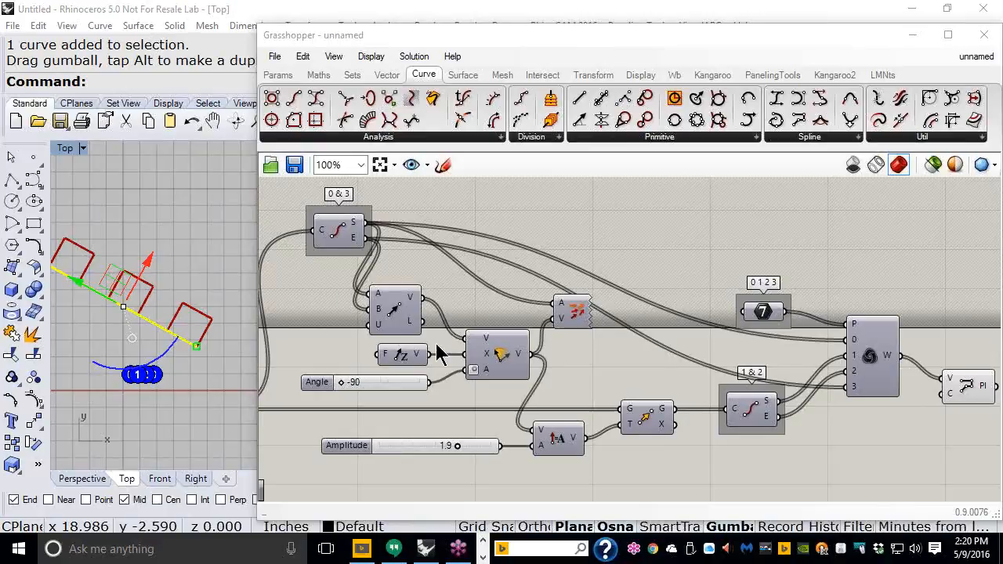
Step: Bring the Grasshopper window back to the front with Amplitude at 1.9
left_click(600, 311)
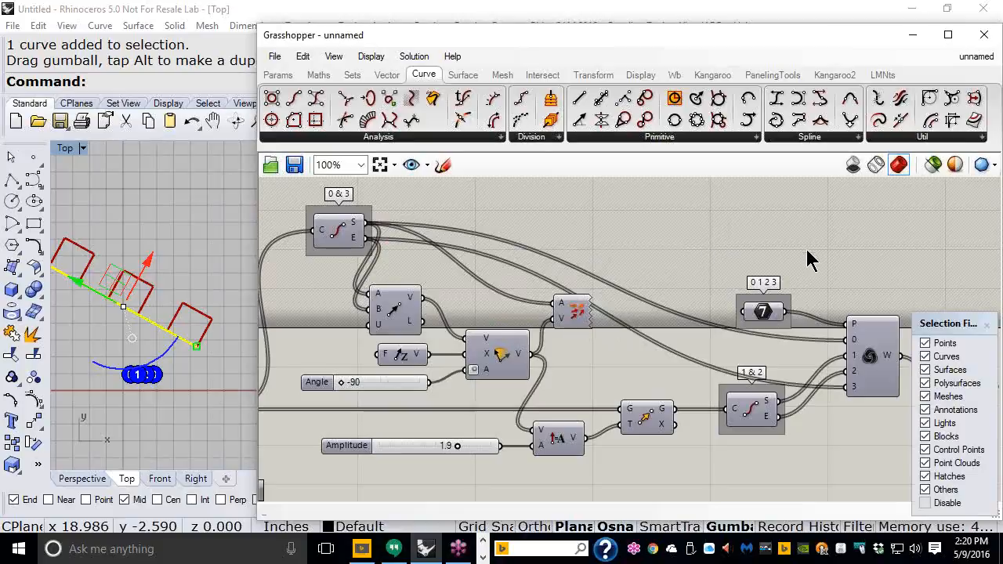
Step: Recentre the canvas around the Weave component
scroll(811, 264, "down", 1)
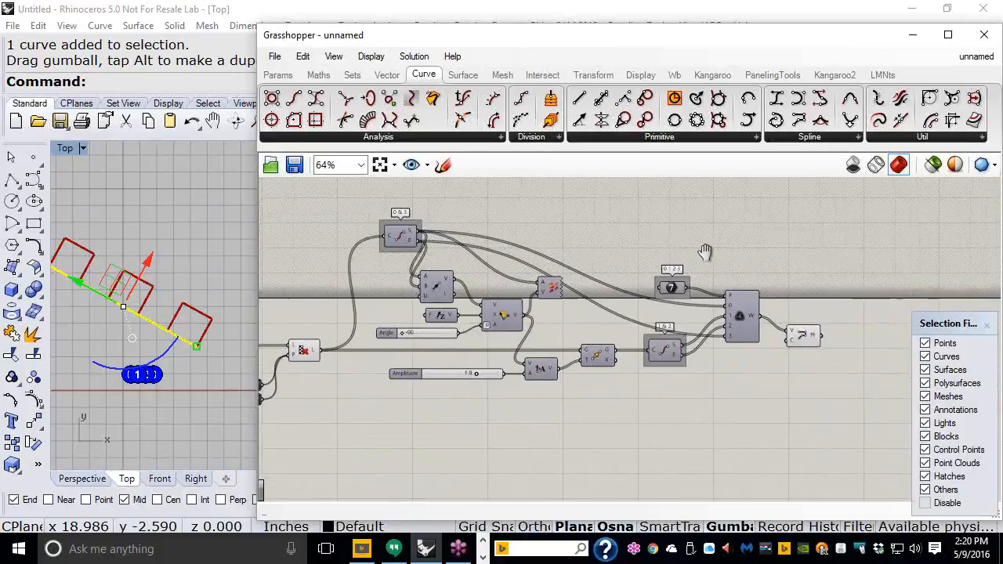
scroll(636, 232, "up", 1)
right_click_drag(646, 225, 680, 220)
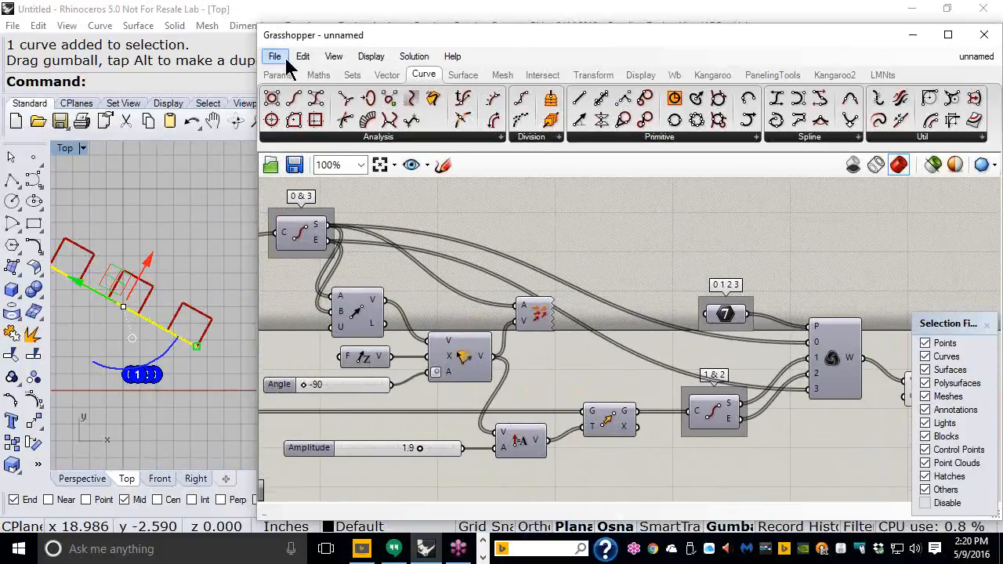
left_click(283, 59)
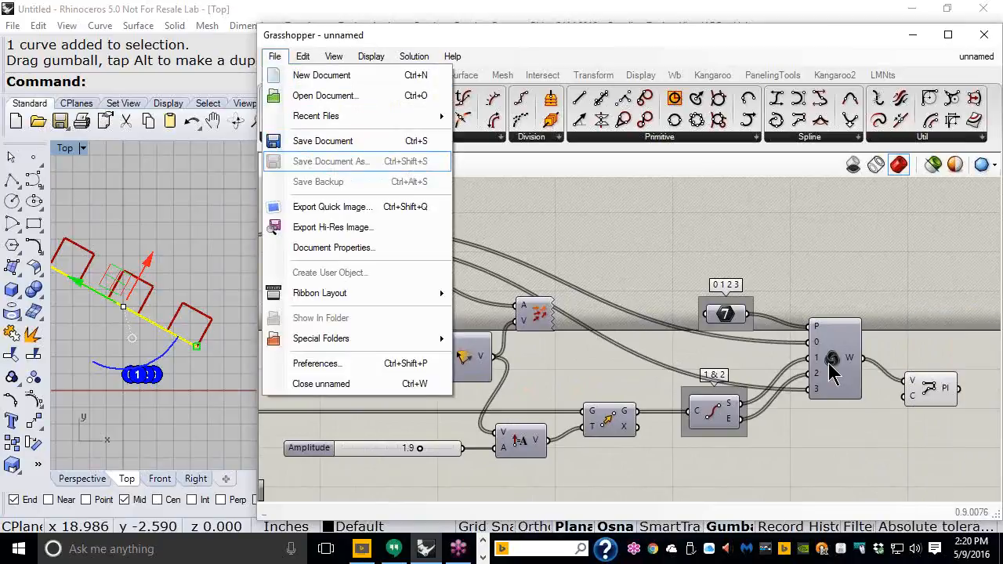
left_click(847, 288)
right_click_drag(832, 373, 574, 329)
scroll(575, 329, "up", 5)
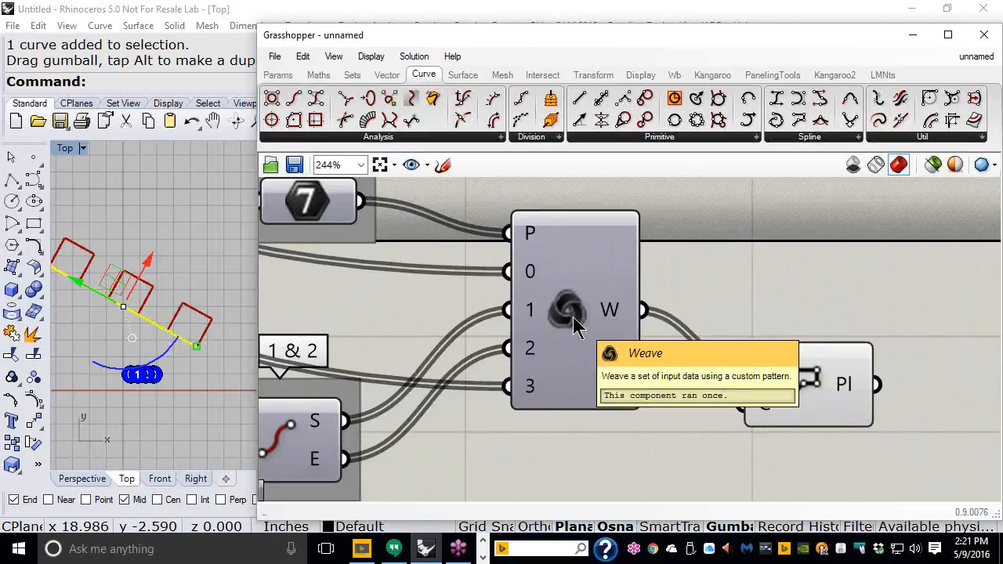
Step: Save the definition as 004_Weave in the Day_01 folder
left_click(275, 57)
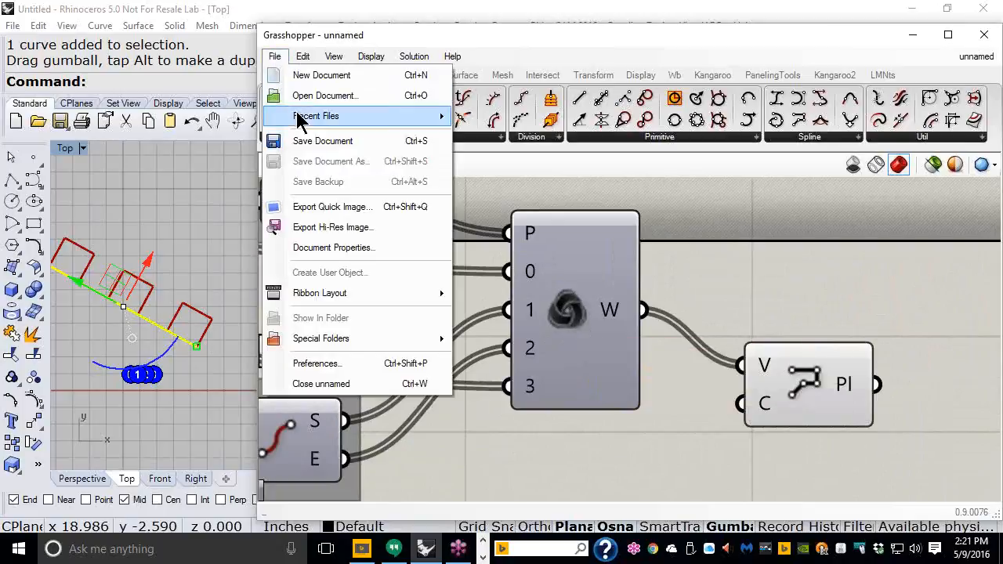
left_click(304, 142)
type("004_Weave")
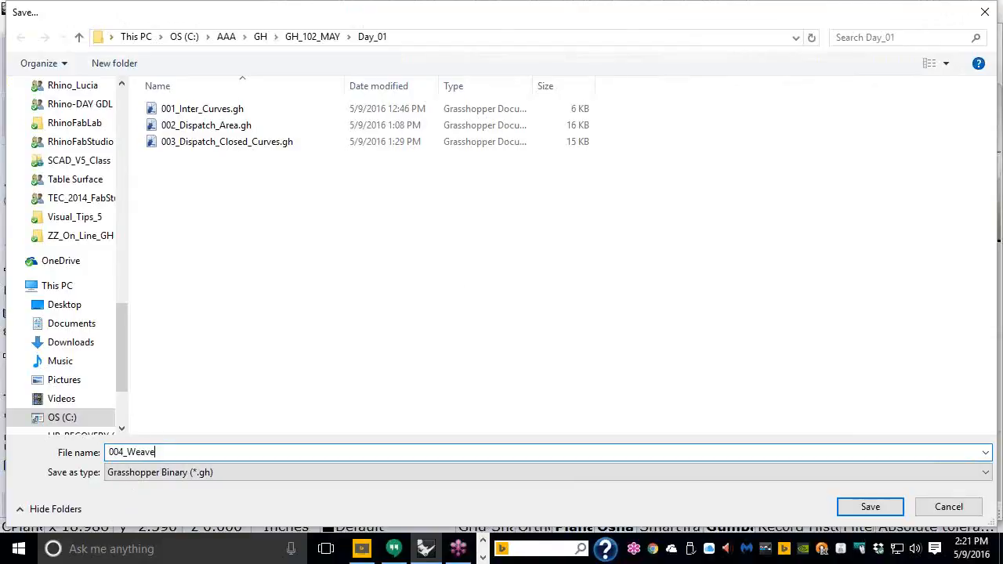
left_click(872, 507)
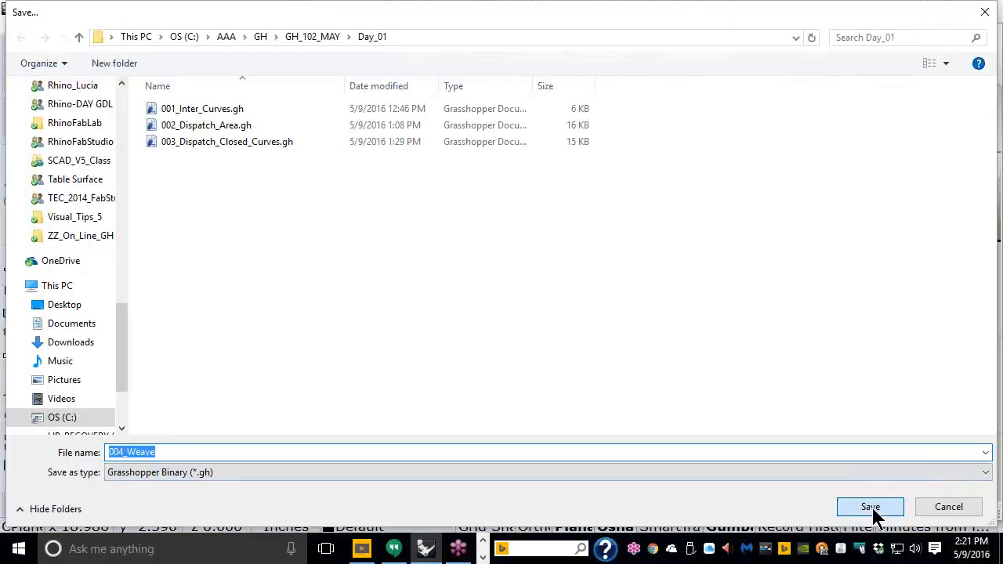
scroll(780, 265, "down", 2)
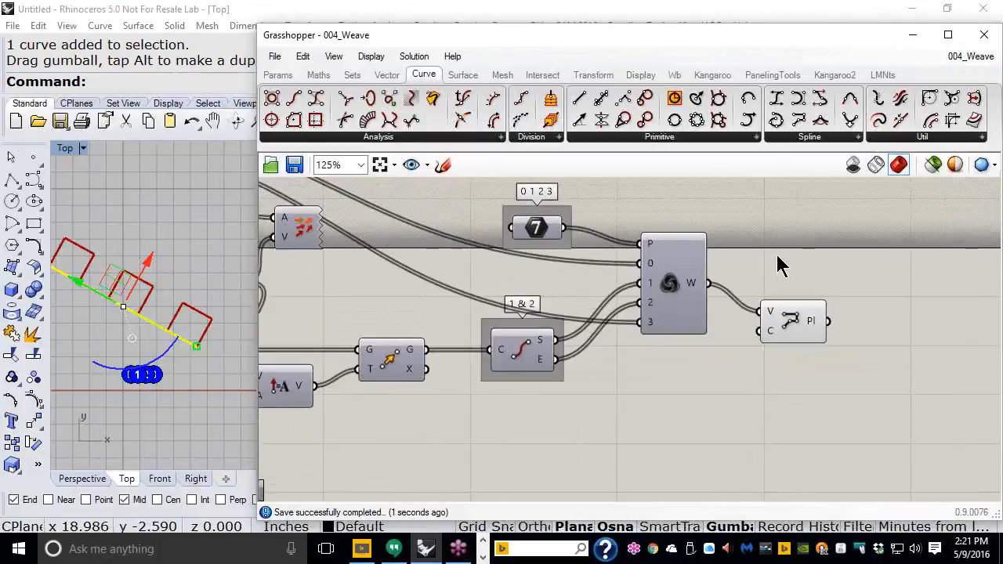
scroll(776, 261, "down", 2)
right_click_drag(768, 258, 903, 295)
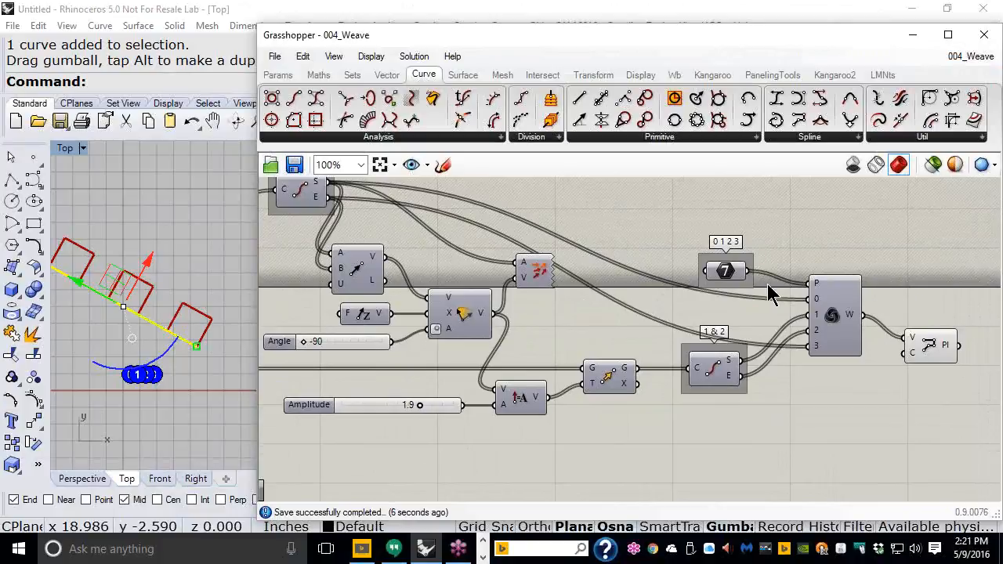
Step: Shift the 7 value list, 1 & 2 endpoints, Weave and Polyline components further right
right_click_drag(877, 392, 793, 364)
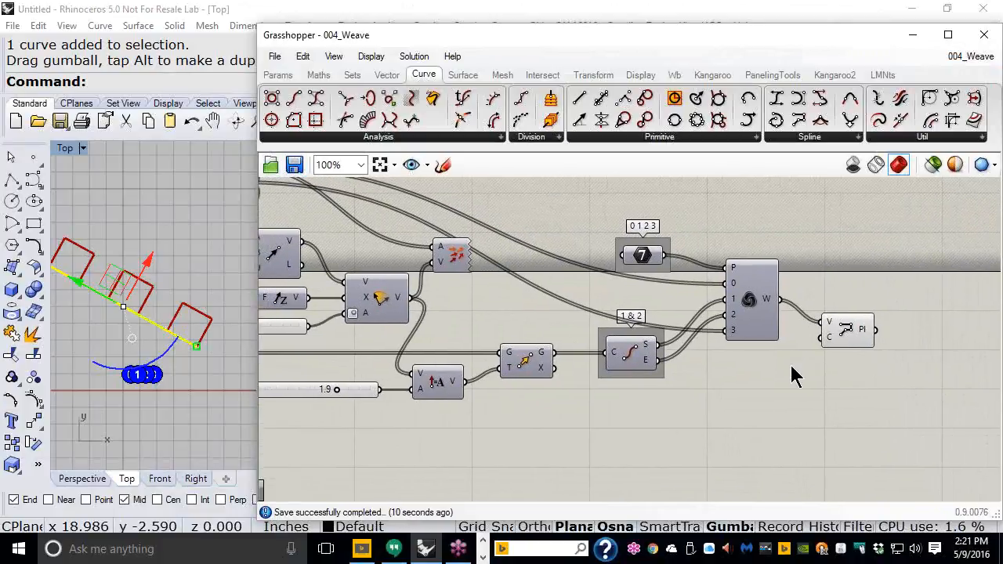
left_click_drag(888, 375, 716, 226)
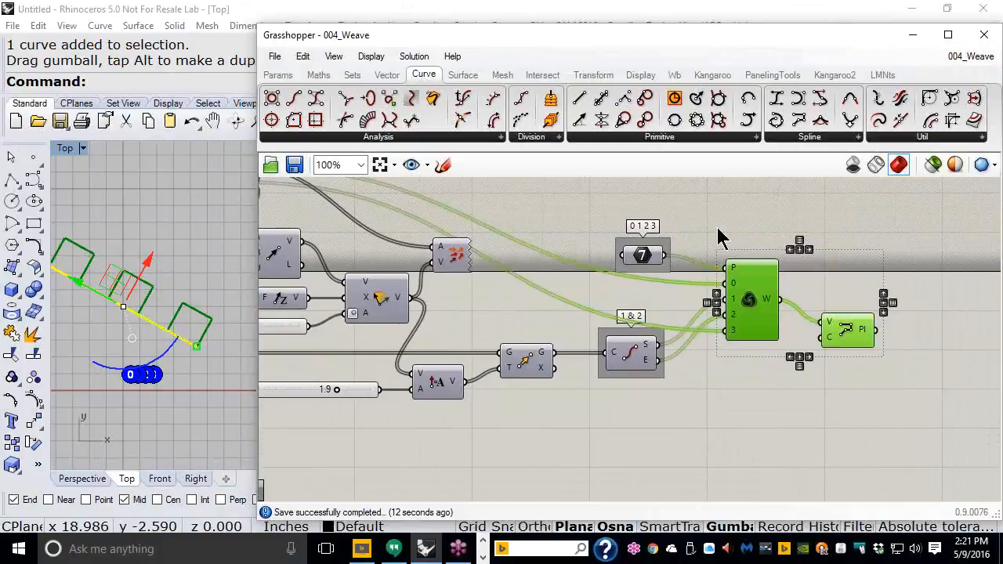
left_click(660, 268, "shift")
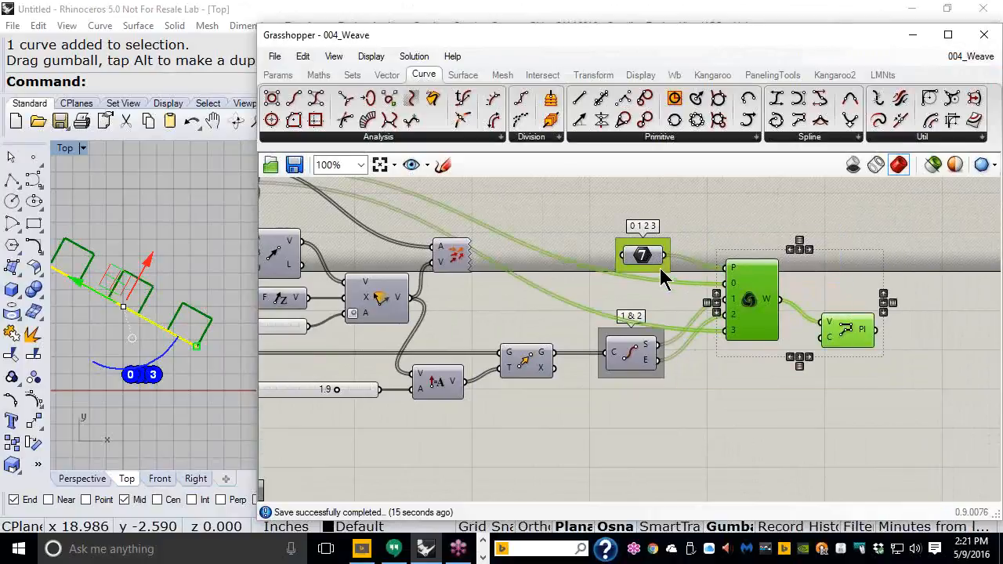
left_click(635, 367, "shift")
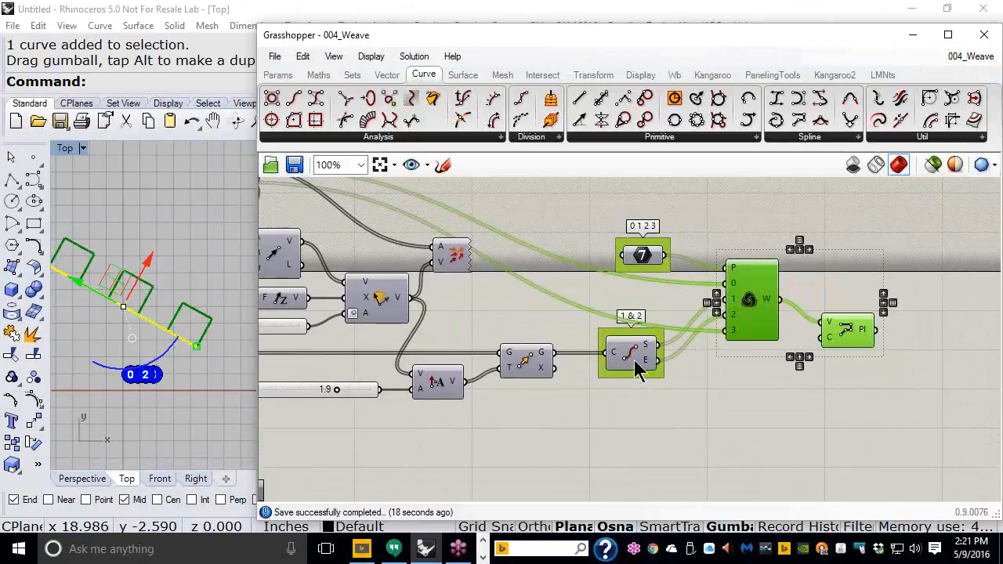
mouse_move(628, 354)
left_mouse_down()
mouse_move(656, 355)
mouse_move(648, 355)
left_mouse_up()
left_click_drag(922, 396, 575, 185)
left_click_drag(639, 255, 807, 259)
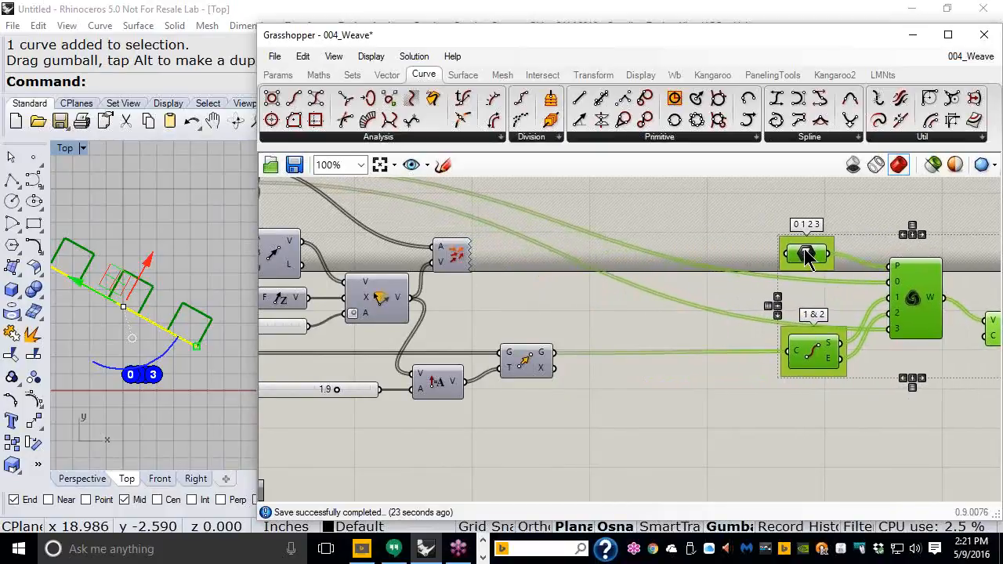
left_click(661, 385)
Step: Zoom in on the Move component and select it
right_click_drag(624, 343, 647, 334)
scroll(595, 350, "up", 1)
left_click(547, 354)
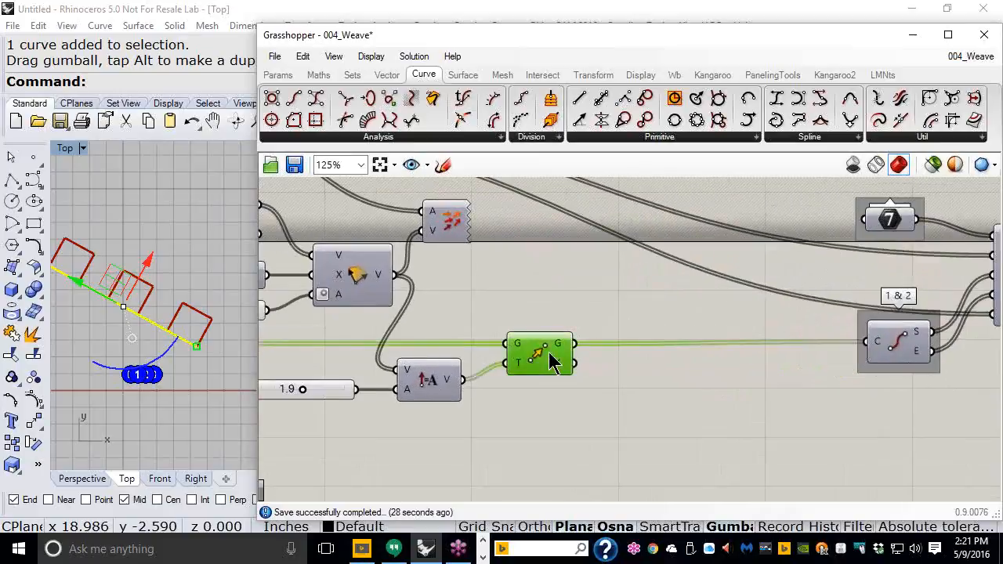
mouse_move(565, 356)
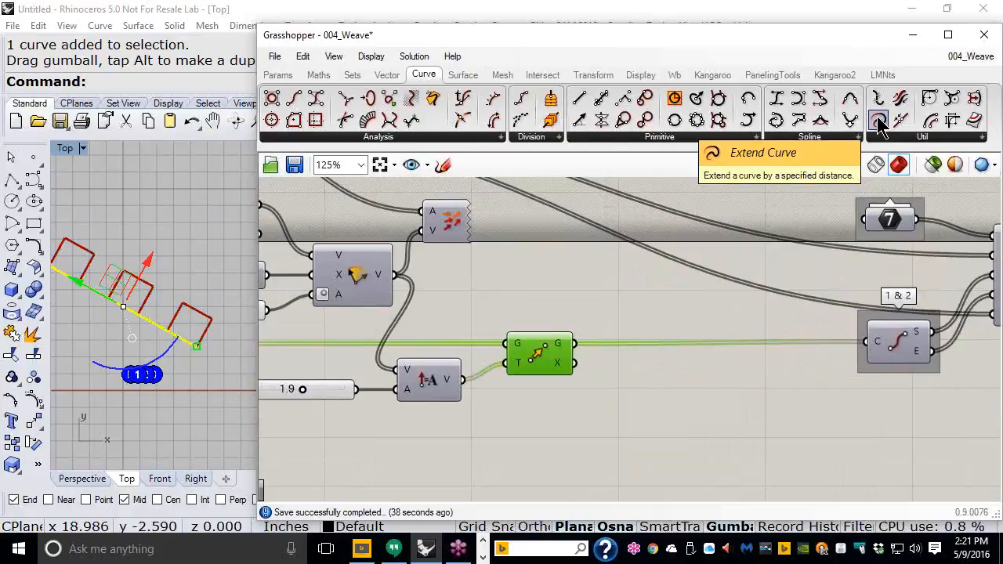
Step: Add an Extend Curve component from Curve > Util and feed it the moved curves from Move G
left_click_drag(879, 125, 701, 395)
left_click(714, 419)
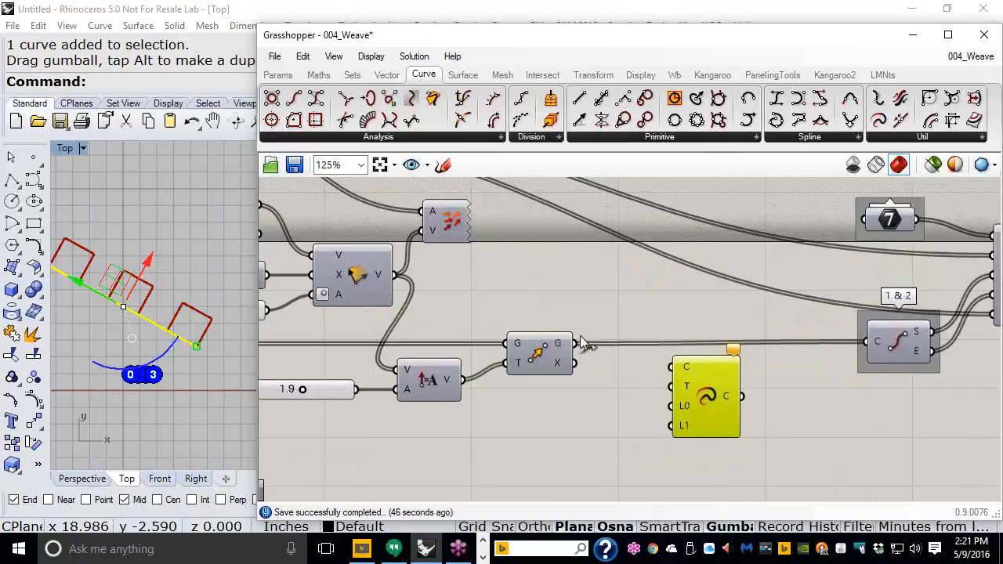
left_click_drag(577, 344, 674, 372)
left_click_drag(720, 421, 732, 434)
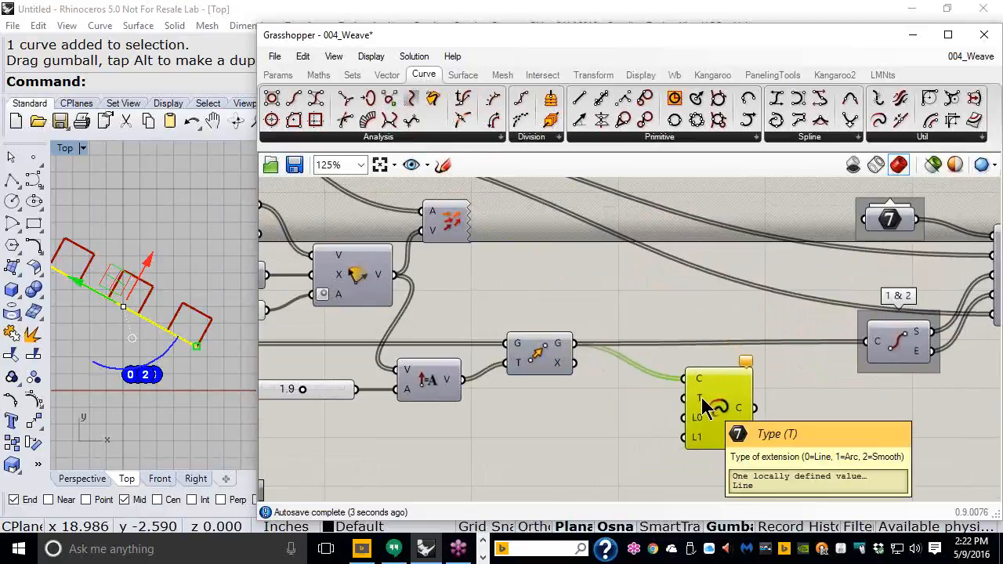
left_click(607, 416)
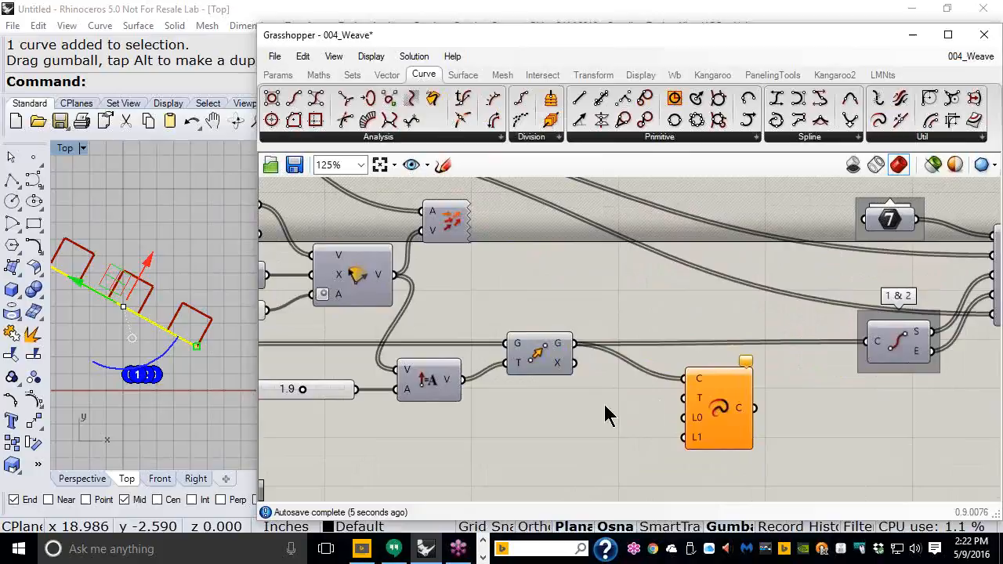
Step: Add a Number Slider named Type at 0 and wire it to Extend Curve's T input
double_click(607, 416)
type("Number Slider")
key("Return")
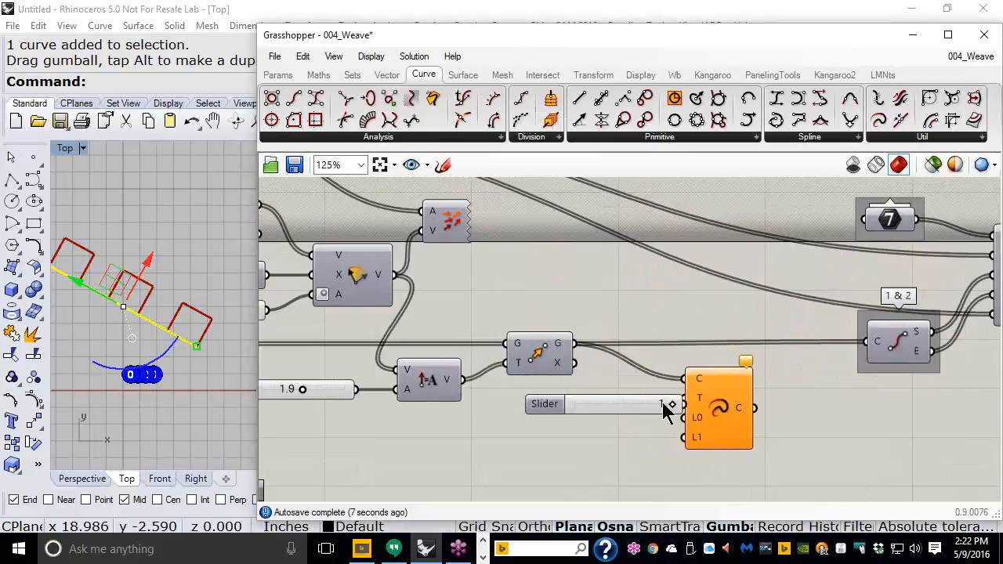
left_click_drag(619, 404, 600, 392)
left_click_drag(662, 392, 725, 406)
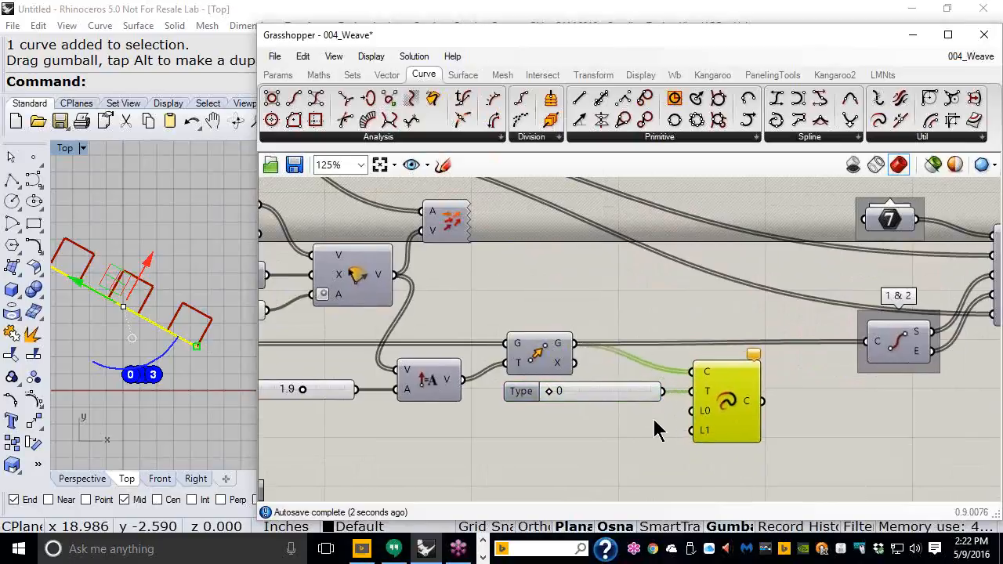
right_click_drag(655, 430, 652, 391)
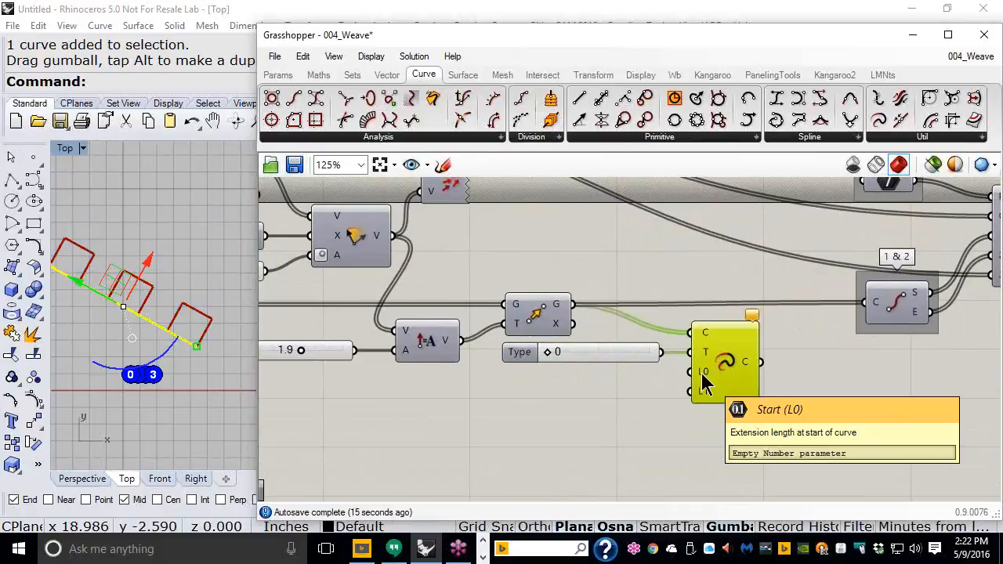
Step: Create an End slider ranging from -1 to 1 and wire it to the end extension length
double_click(577, 396)
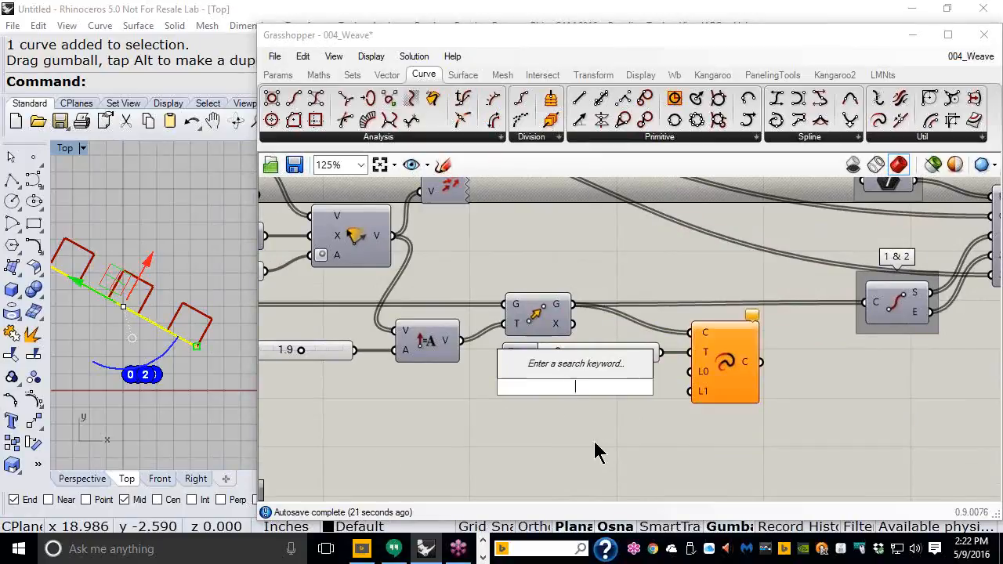
type("0<")
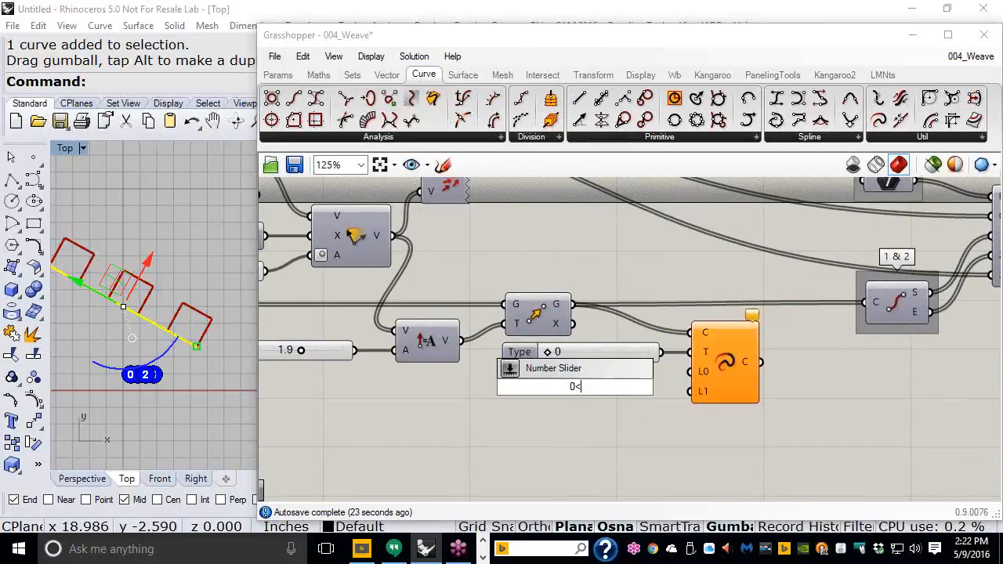
type("1.00")
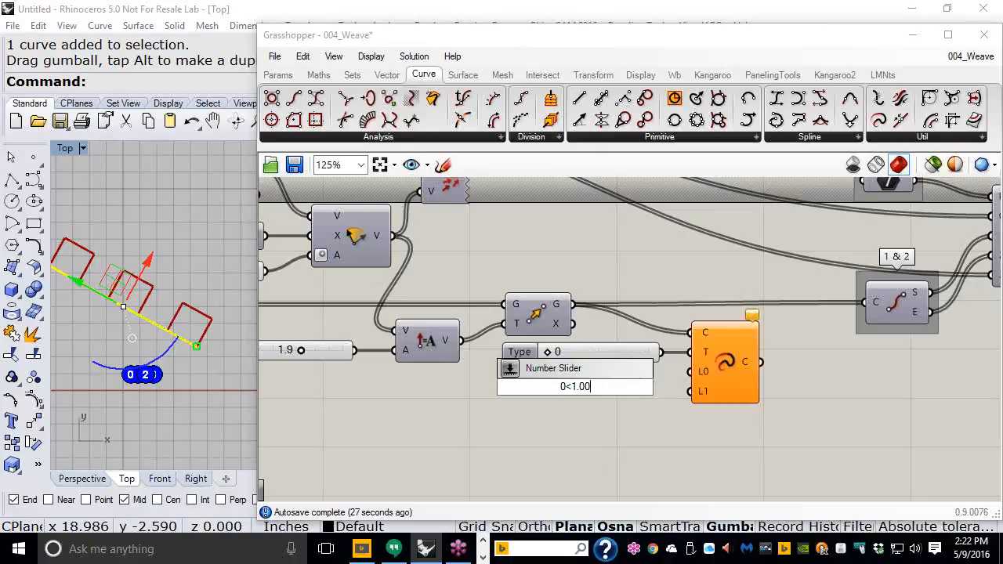
key("Return")
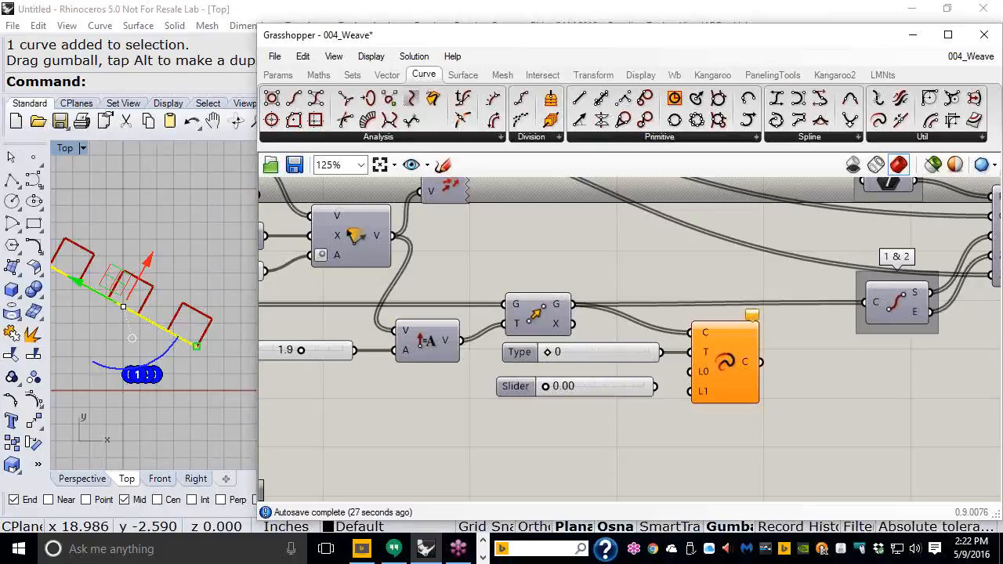
double_click(515, 396)
double_click(553, 392)
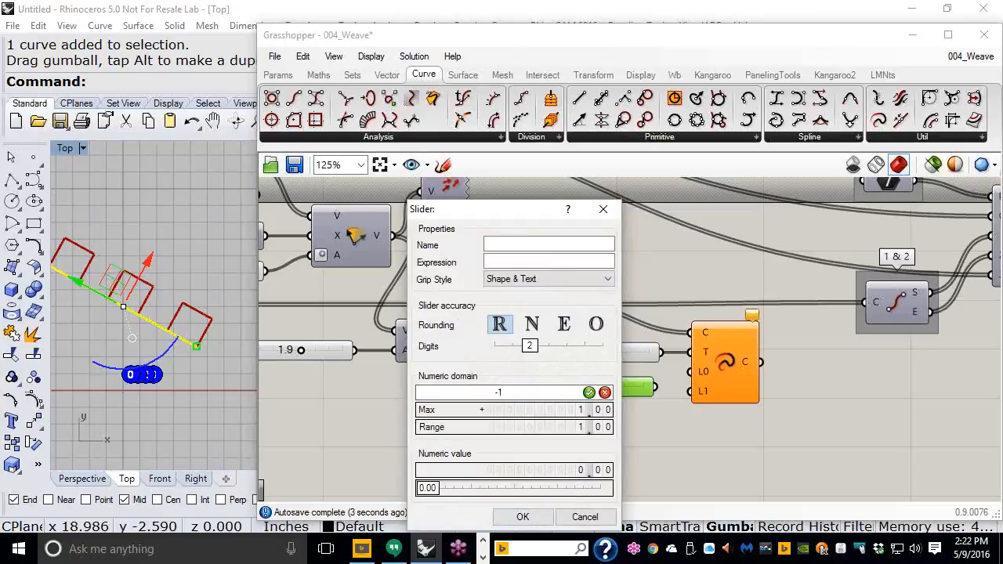
left_click(589, 392)
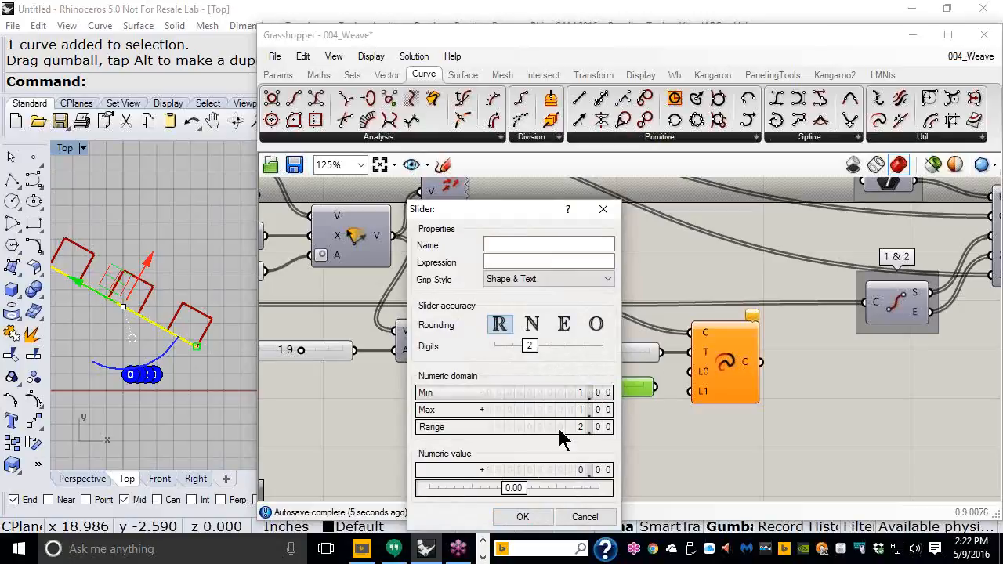
left_click(518, 519)
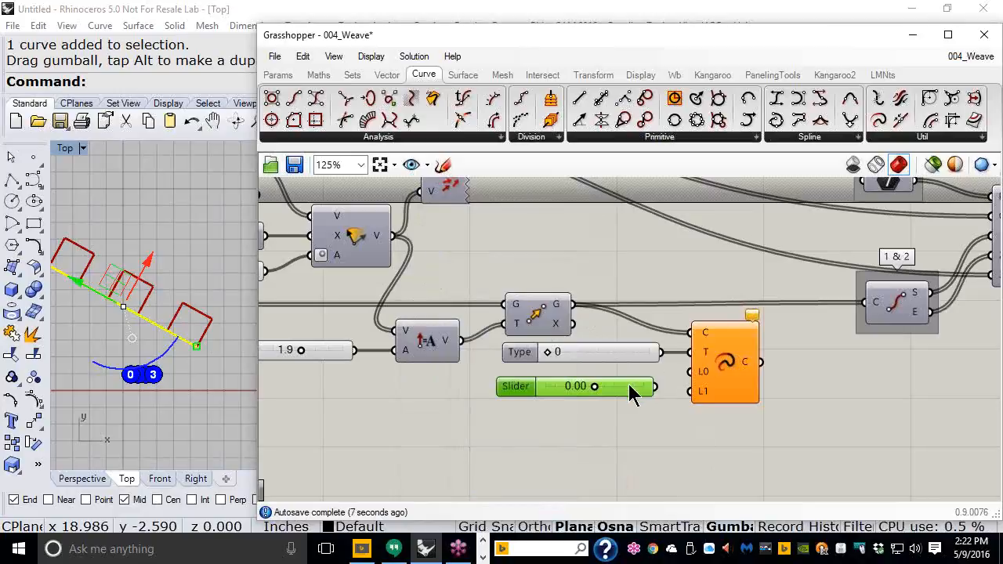
left_click_drag(631, 395, 571, 397)
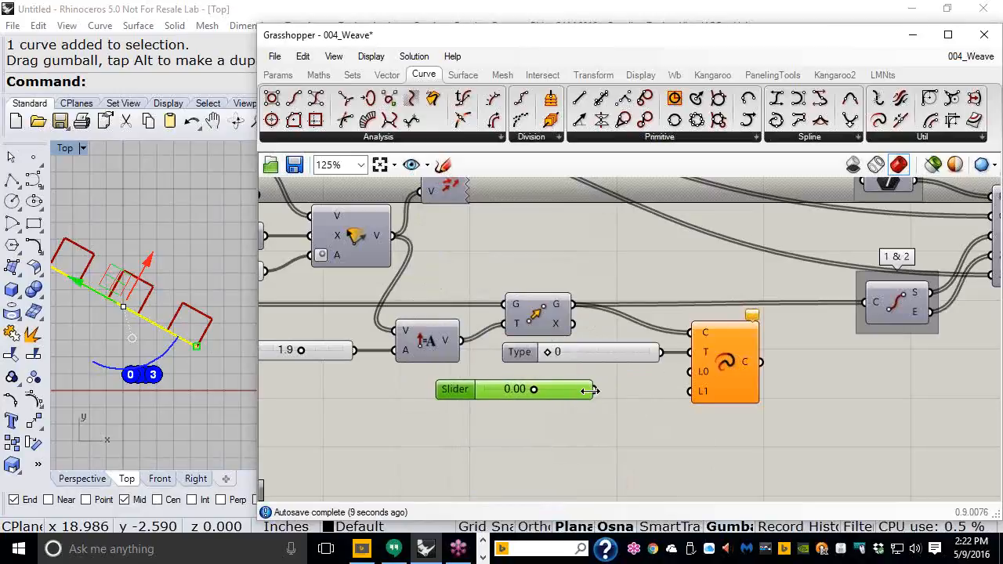
left_click_drag(592, 390, 697, 374)
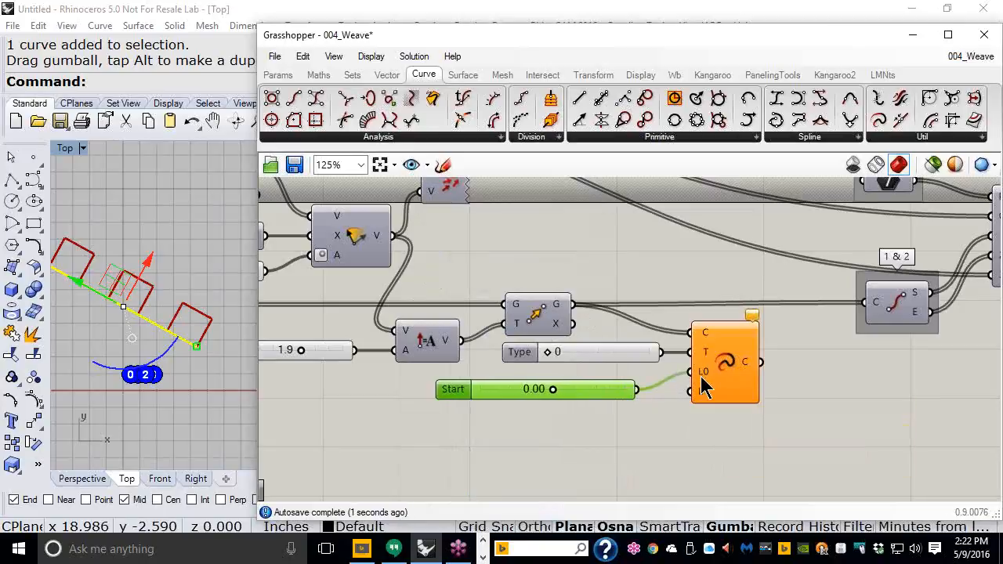
left_click_drag(639, 389, 678, 394)
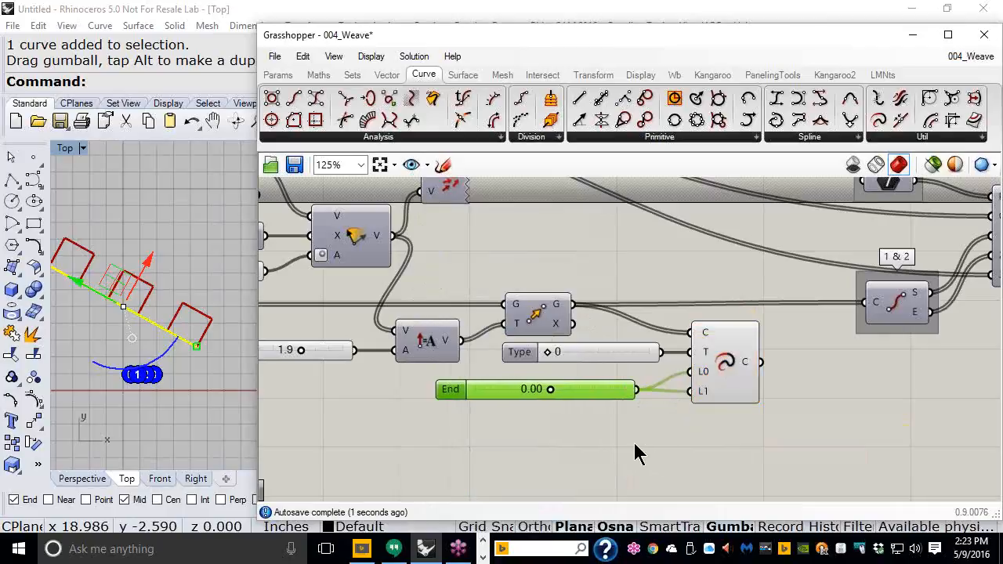
Step: Try End lengths around 0.40 and route the extended curves into the 1 & 2 group
right_click_drag(572, 401, 594, 417)
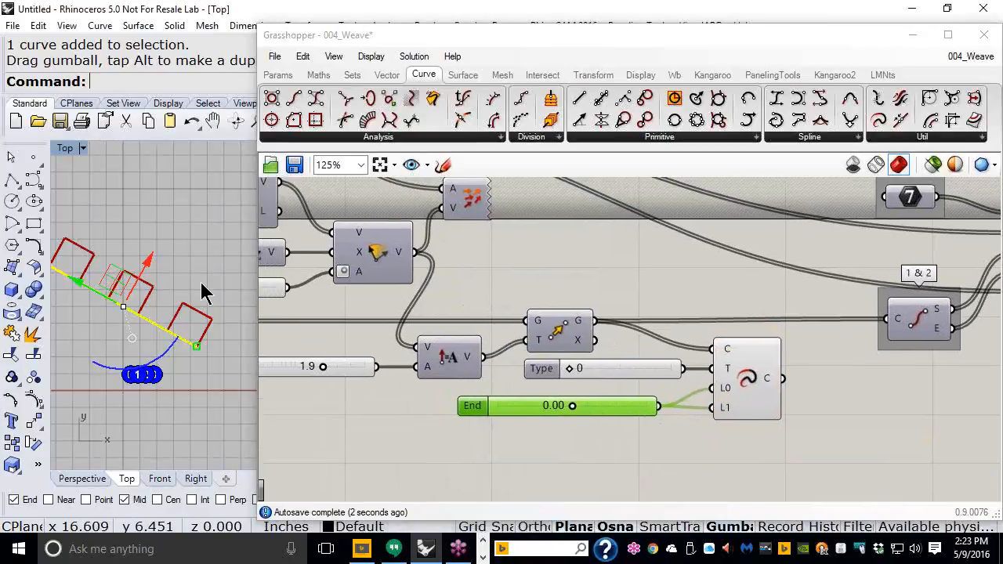
right_click_drag(201, 283, 223, 292)
scroll(202, 291, "up", 4)
left_click_drag(571, 407, 631, 410)
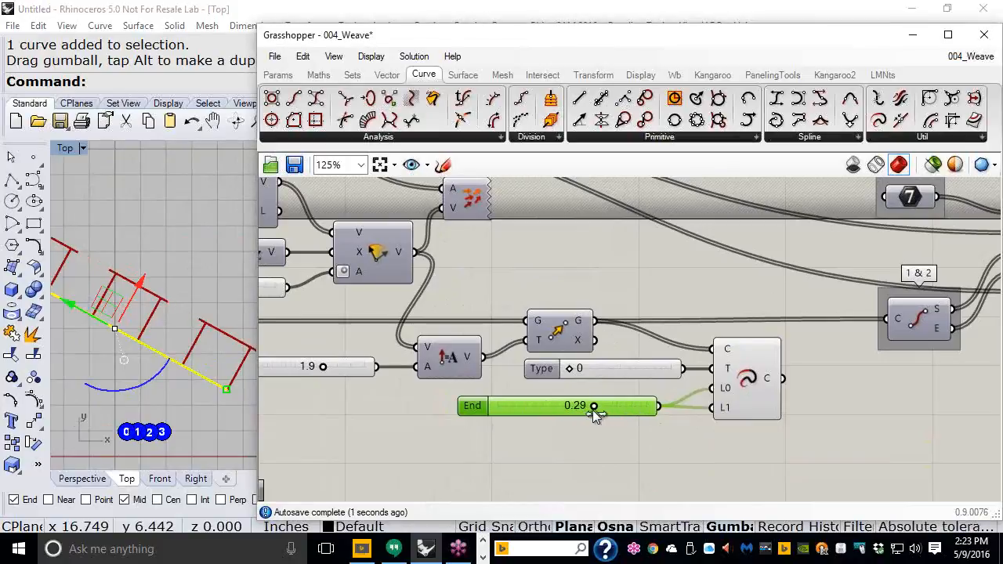
left_click_drag(622, 417, 599, 424)
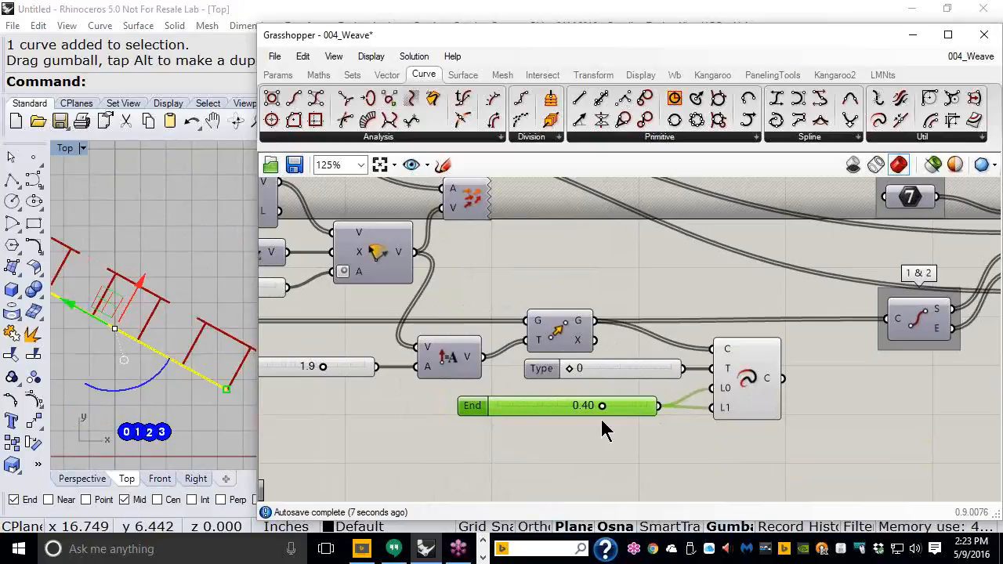
scroll(589, 441, "down", 3)
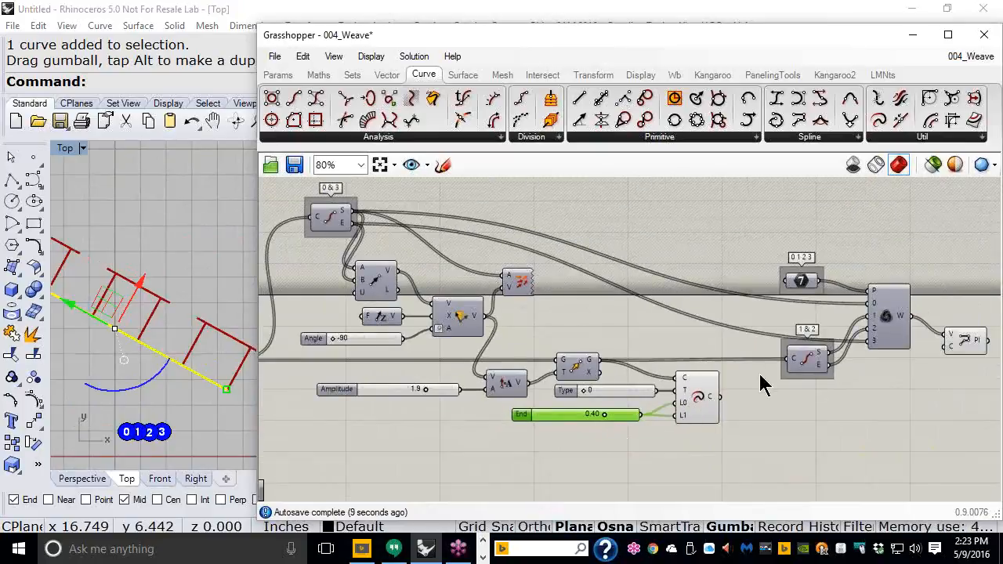
scroll(766, 385, "up", 1)
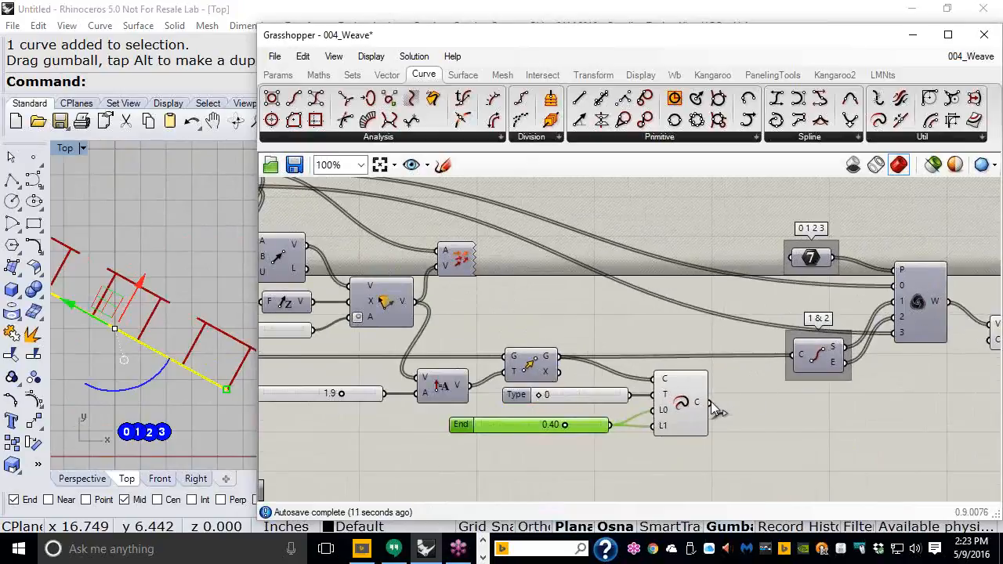
left_click_drag(726, 404, 788, 359)
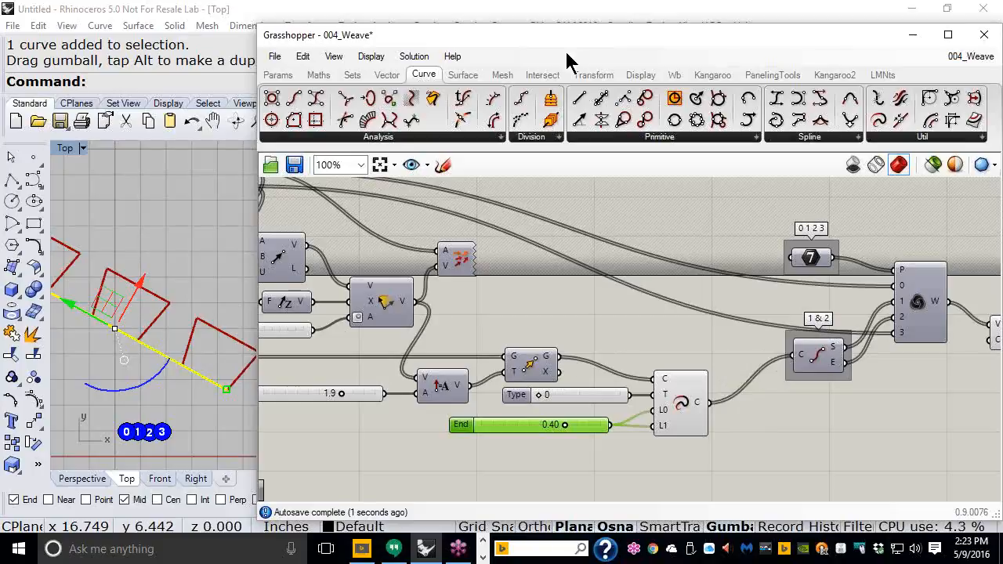
Step: Set End to 0.45, deselect in Rhino, and move PolyLine right of the weave component
left_click_drag(583, 44, 712, 47)
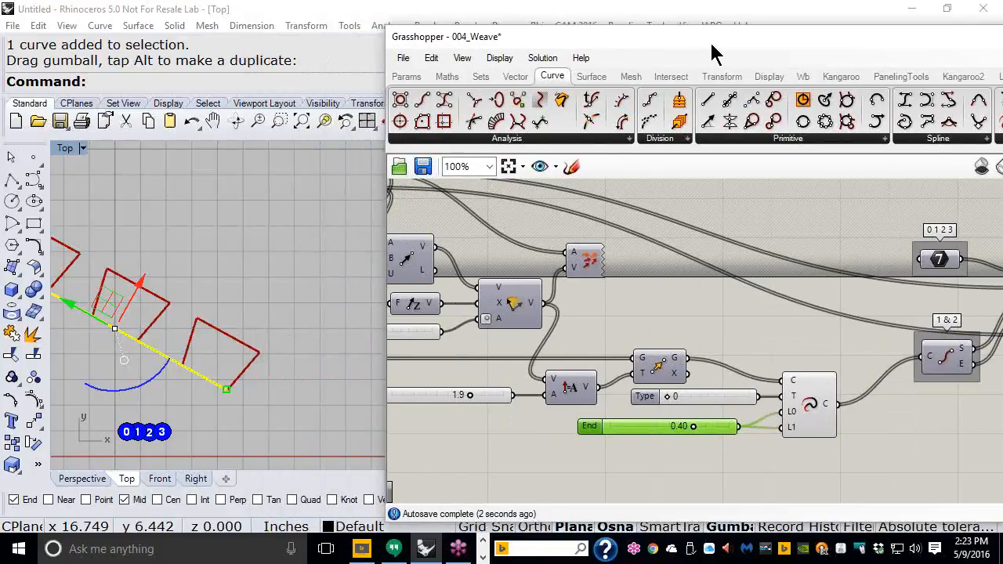
right_click_drag(331, 309, 355, 300)
scroll(322, 296, "down", 3)
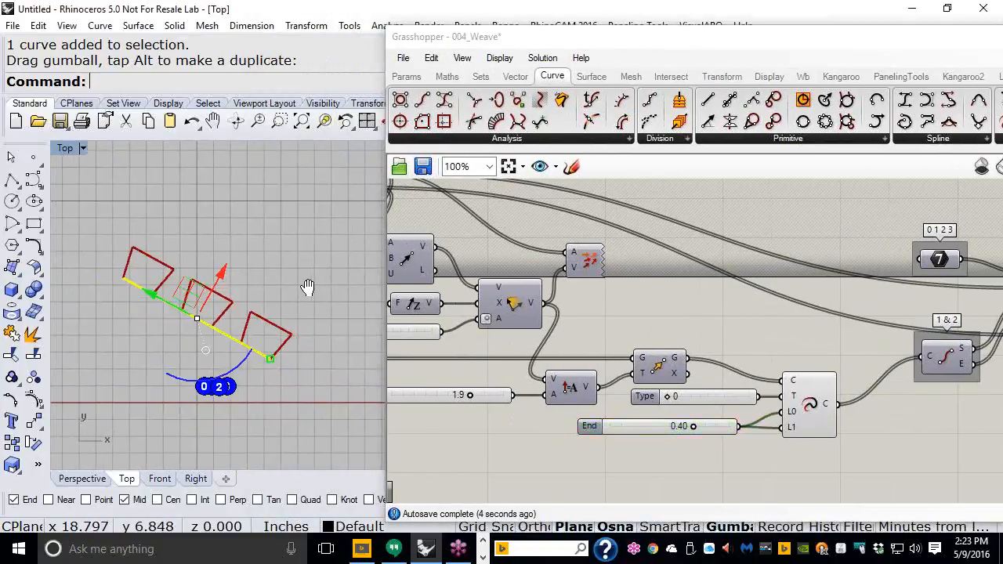
mouse_move(695, 429)
left_mouse_down()
mouse_move(643, 427)
mouse_move(719, 430)
mouse_move(687, 428)
mouse_move(699, 429)
left_mouse_up()
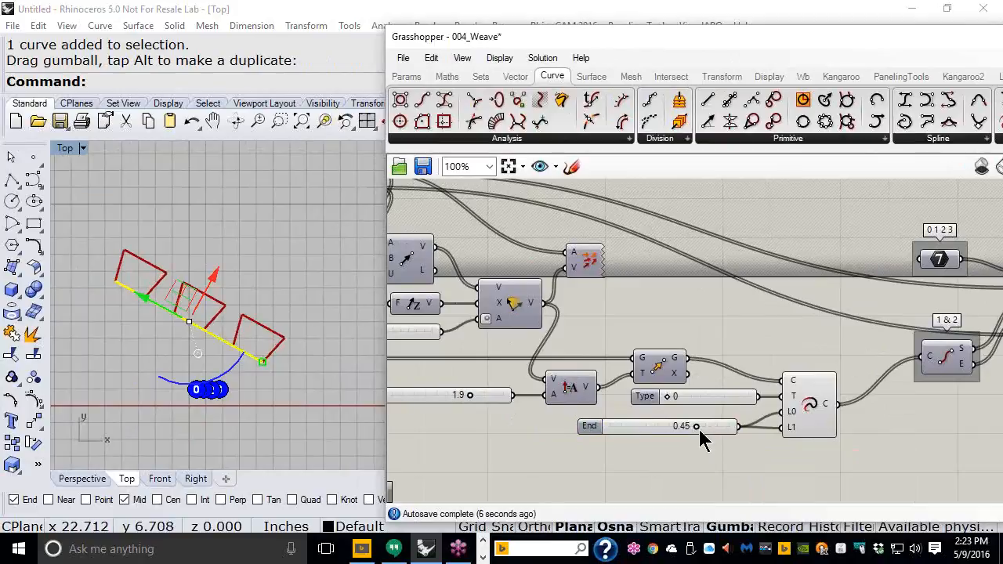
left_click(328, 386)
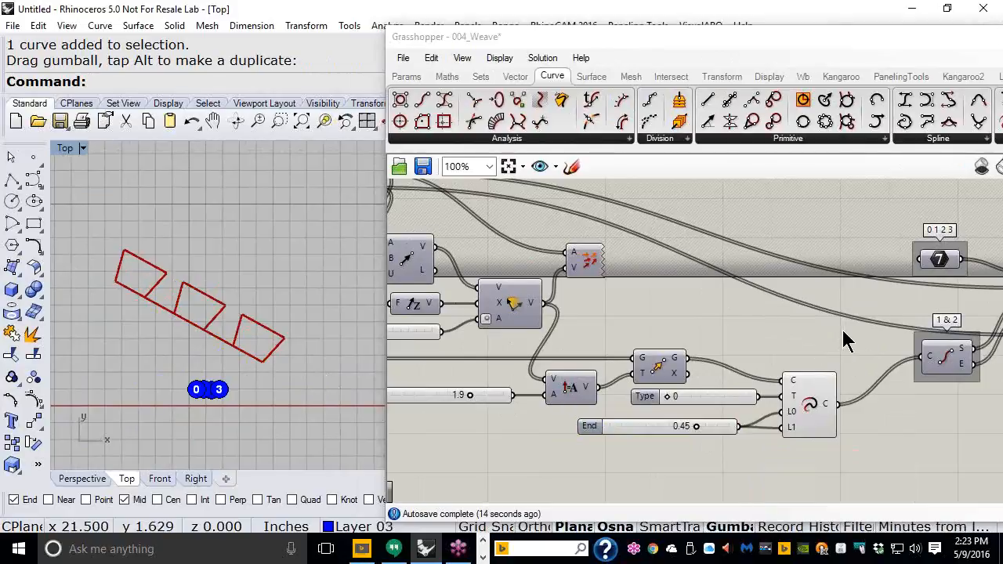
right_click_drag(845, 341, 436, 322)
scroll(721, 270, "up", 1)
left_click_drag(783, 351, 825, 327)
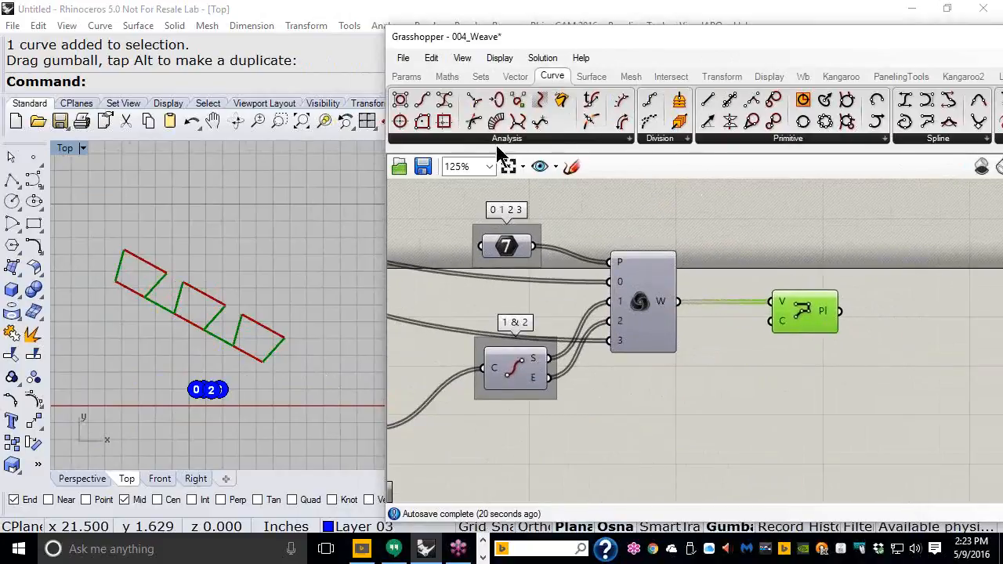
Step: Add an Interpolate curve component from Curve > Spline and wire Weave W into its V input
left_click(407, 77)
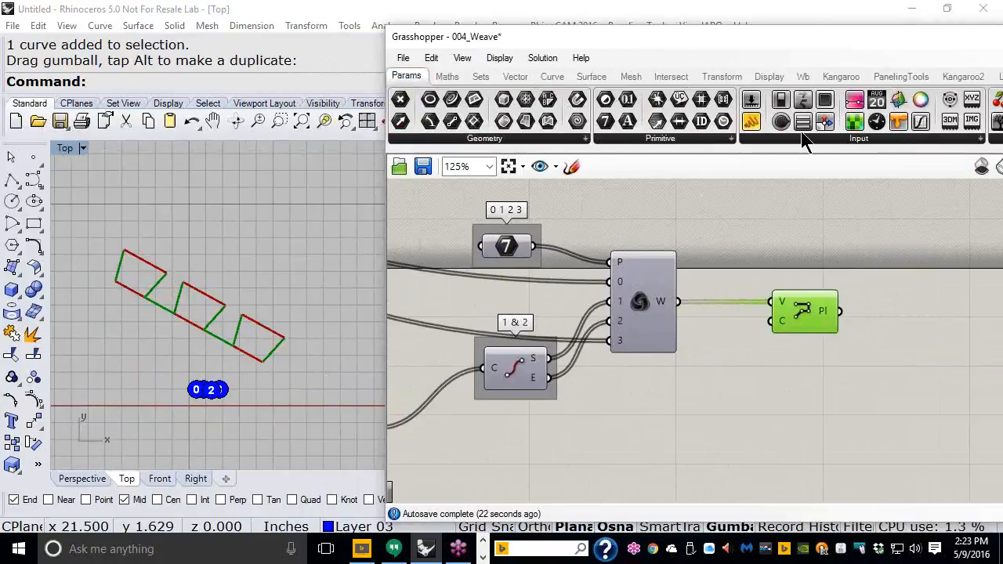
left_click(561, 80)
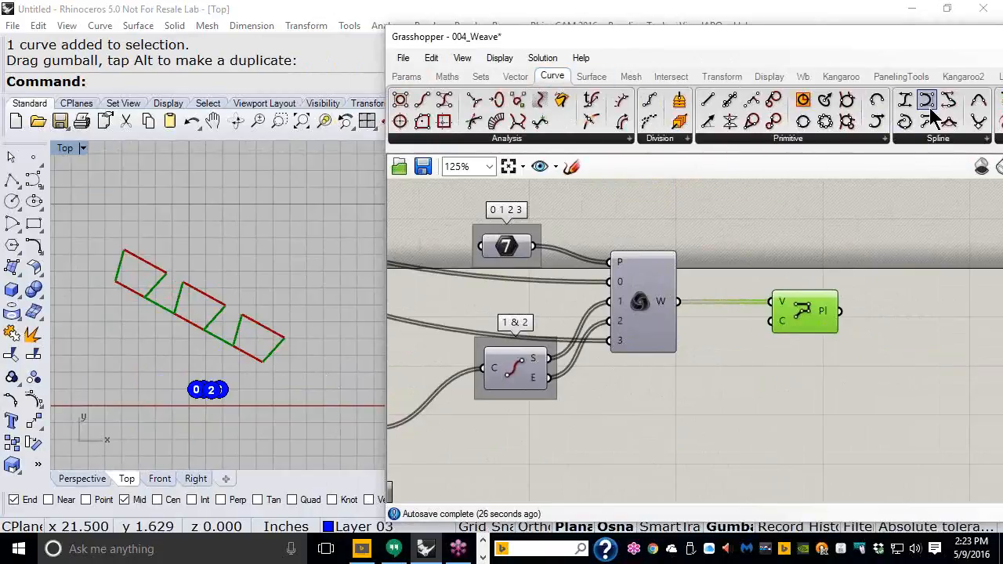
left_click_drag(816, 392, 807, 401)
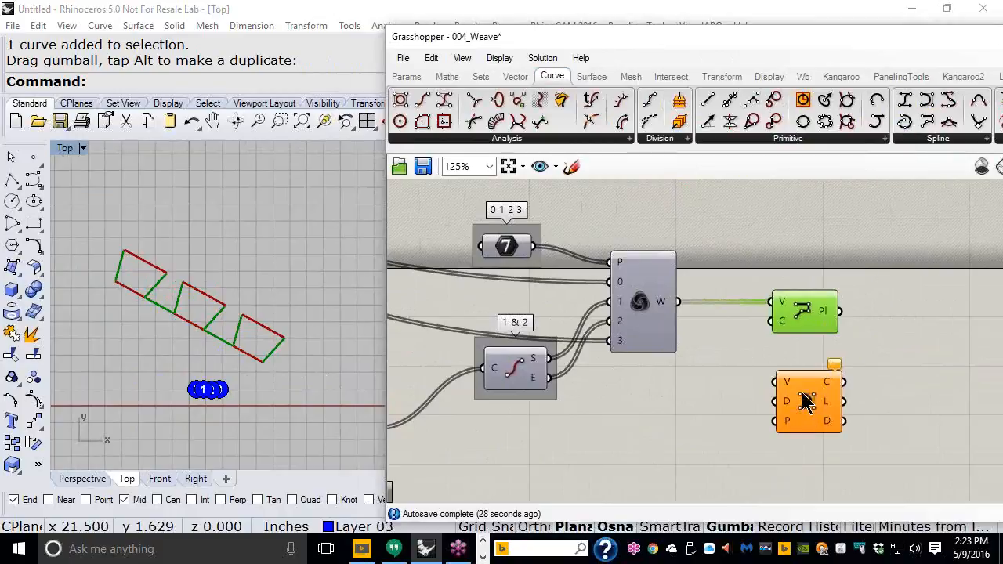
left_click_drag(681, 302, 766, 386)
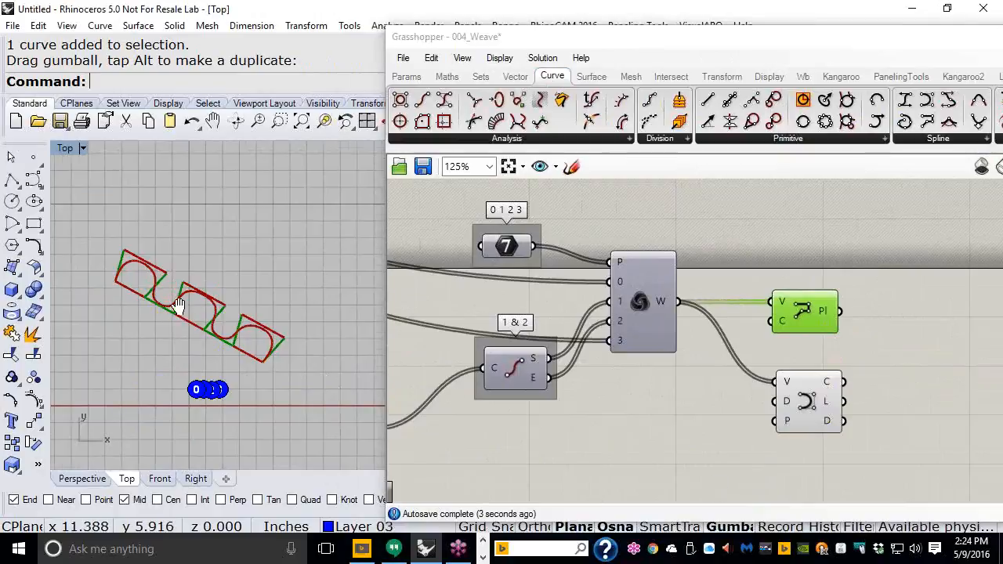
Step: Lower the End slider to 0.15 and watch the weave update
scroll(204, 278, "up", 4)
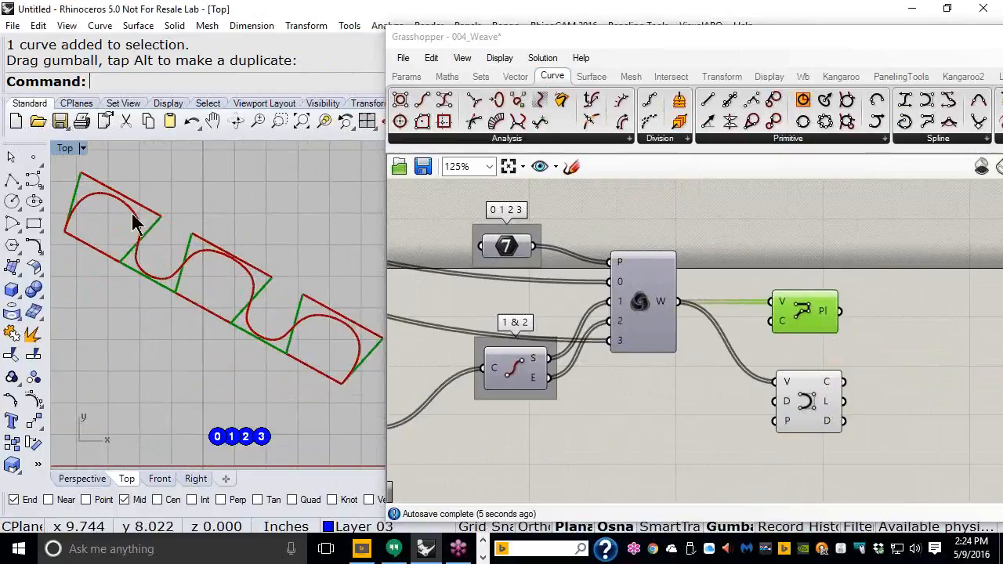
right_click_drag(447, 340, 614, 328)
scroll(613, 327, "down", 1)
right_click_drag(509, 350, 583, 349)
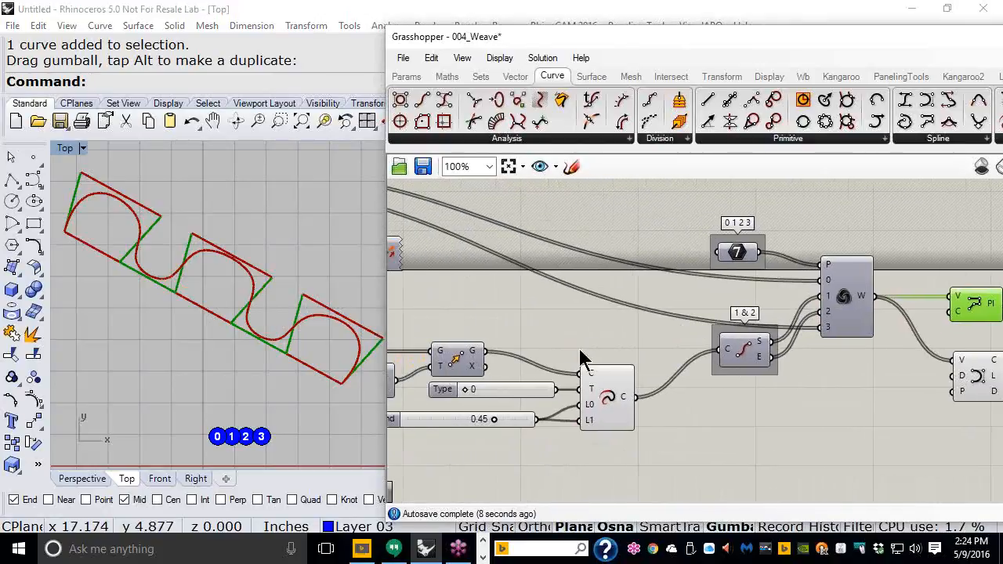
mouse_move(496, 420)
left_mouse_down()
mouse_move(443, 423)
mouse_move(525, 425)
mouse_move(461, 419)
mouse_move(507, 419)
mouse_move(467, 416)
mouse_move(478, 416)
left_mouse_up()
Step: Switch off the curve component's preview from its radial menu
right_click_drag(882, 331, 639, 327)
left_click(741, 381)
middle_click(742, 380)
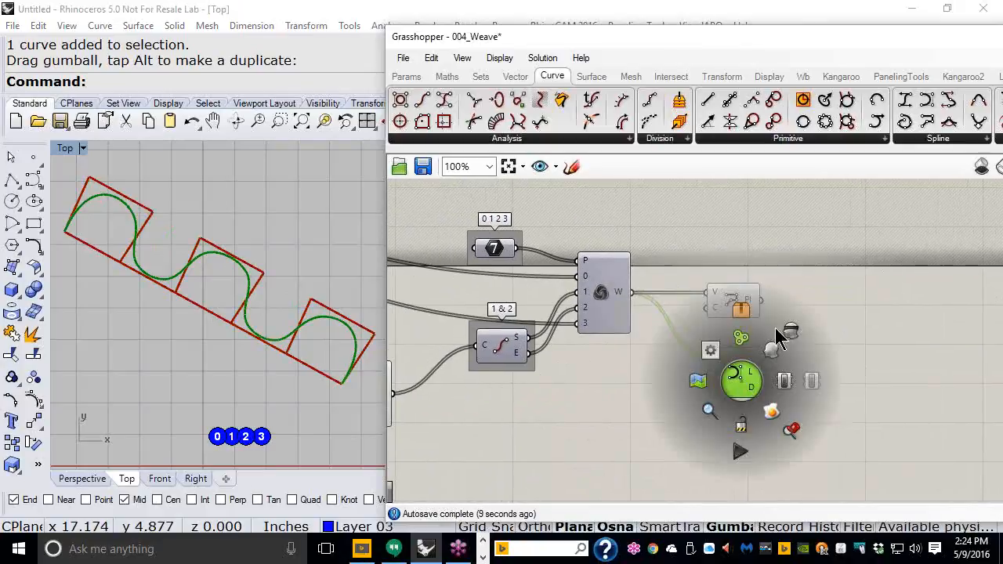
left_click(788, 336)
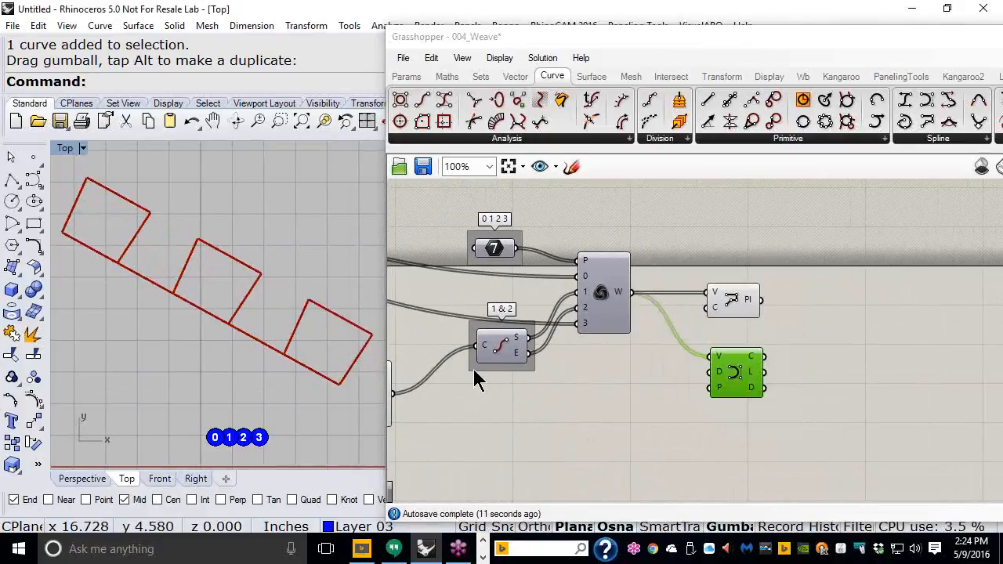
right_click_drag(462, 368, 680, 372)
scroll(742, 383, "down", 2)
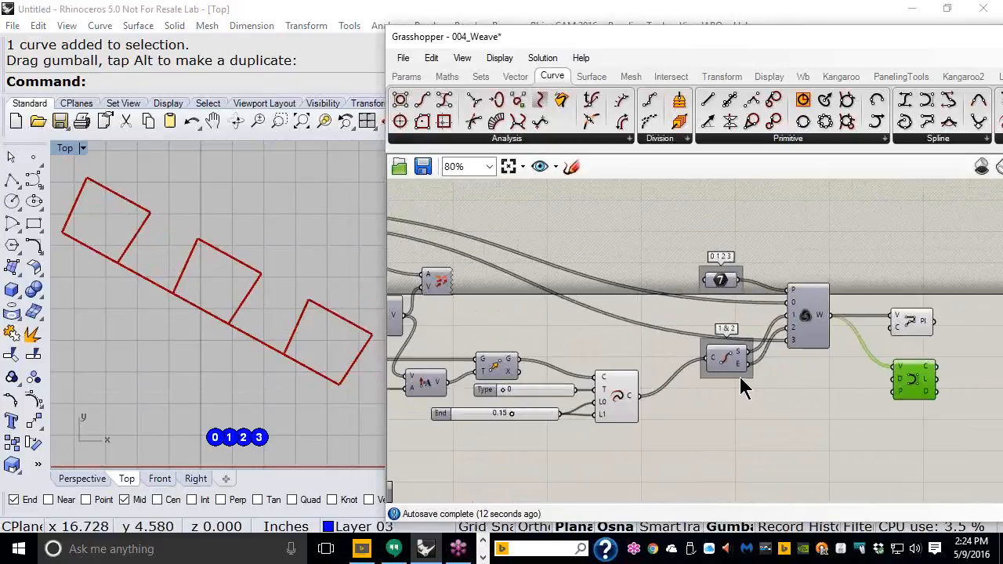
Step: Delete the four numbered text dots and roll the Grasshopper window up to its title bar
right_click_drag(626, 310, 666, 274)
scroll(665, 275, "up", 1)
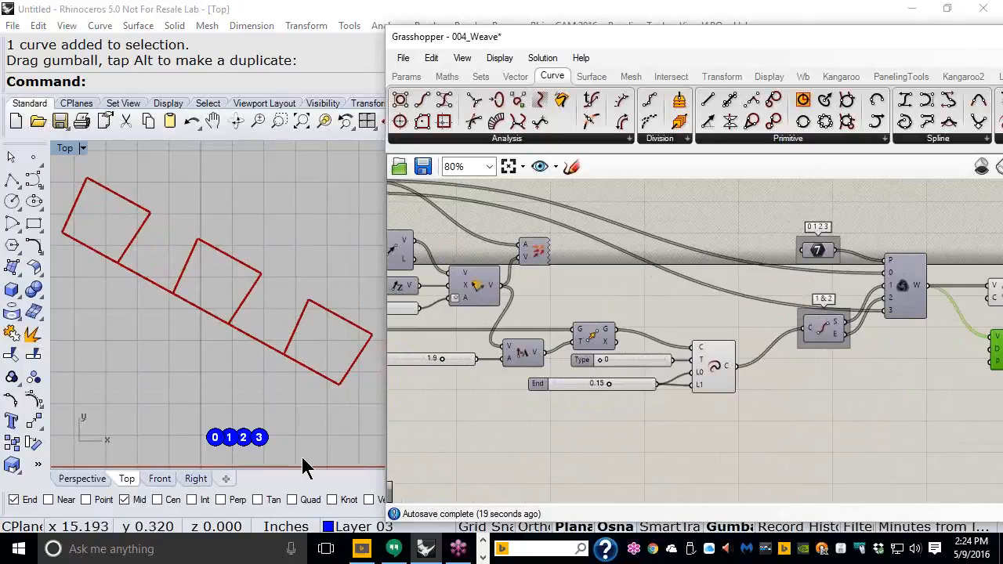
left_click_drag(301, 453, 188, 417)
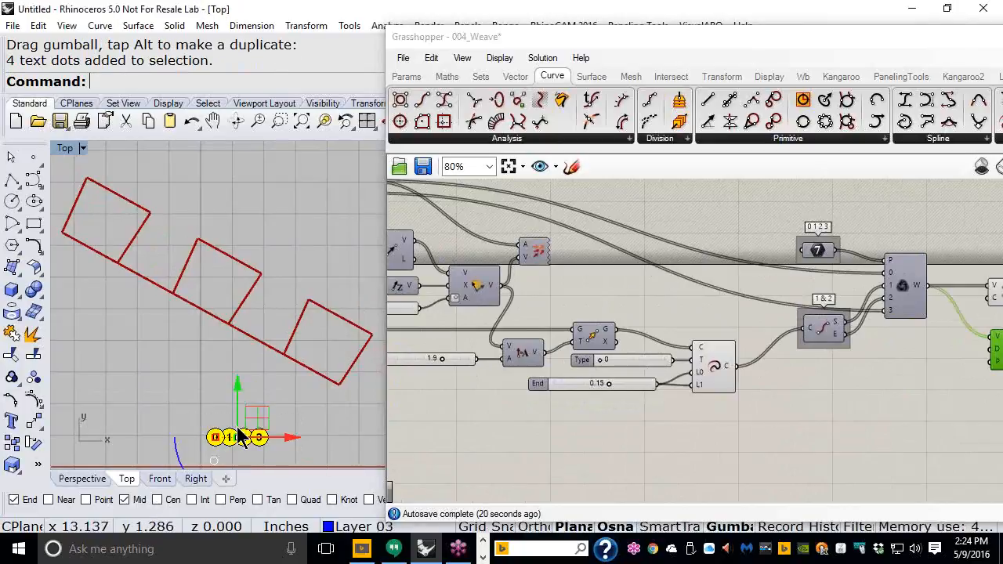
key("Delete")
left_click_drag(562, 38, 682, 21)
double_click(682, 21)
scroll(344, 306, "down", 2)
scroll(344, 307, "down", 6)
right_click_drag(350, 246, 310, 326)
Step: Draw an S-shaped test control-point curve across the Top view
left_click(35, 187)
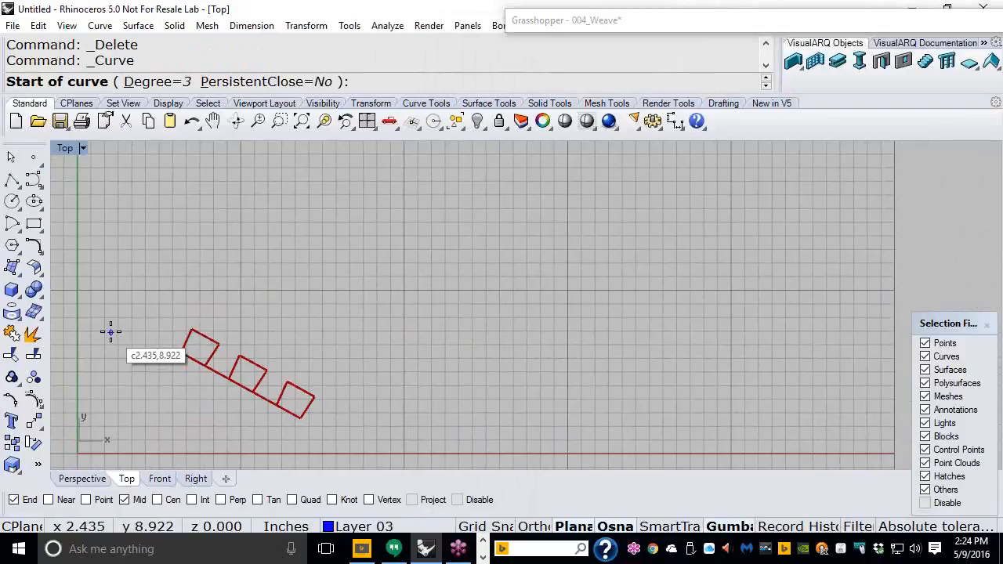
left_click(110, 332)
left_click(146, 260)
left_click(237, 221)
left_click(334, 227)
left_click(377, 290)
left_click(404, 384)
left_click(478, 388)
left_click(576, 320)
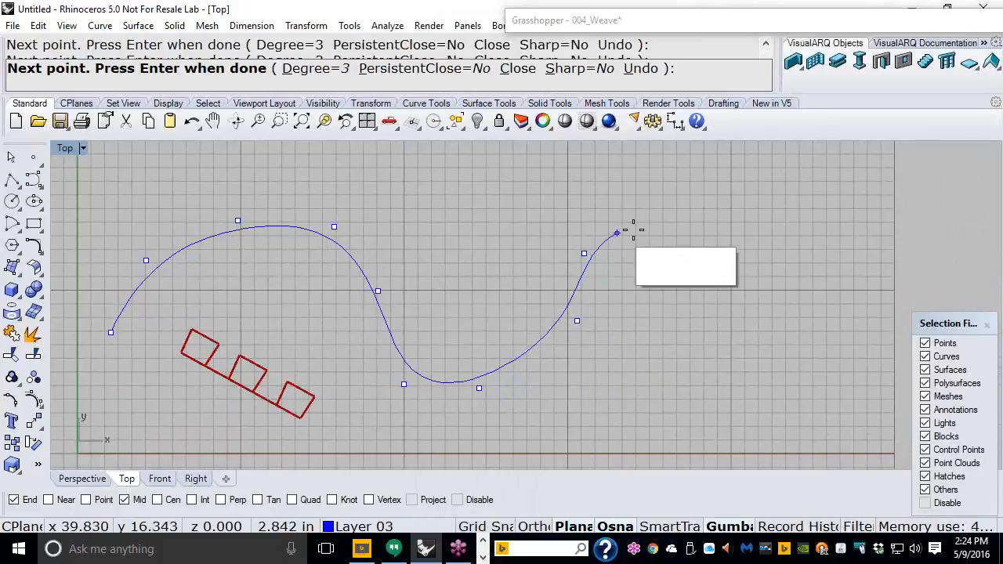
left_click(661, 228)
right_click(661, 228)
Step: Delete the test curve and start the Rectangle command
scroll(456, 238, "down", 4)
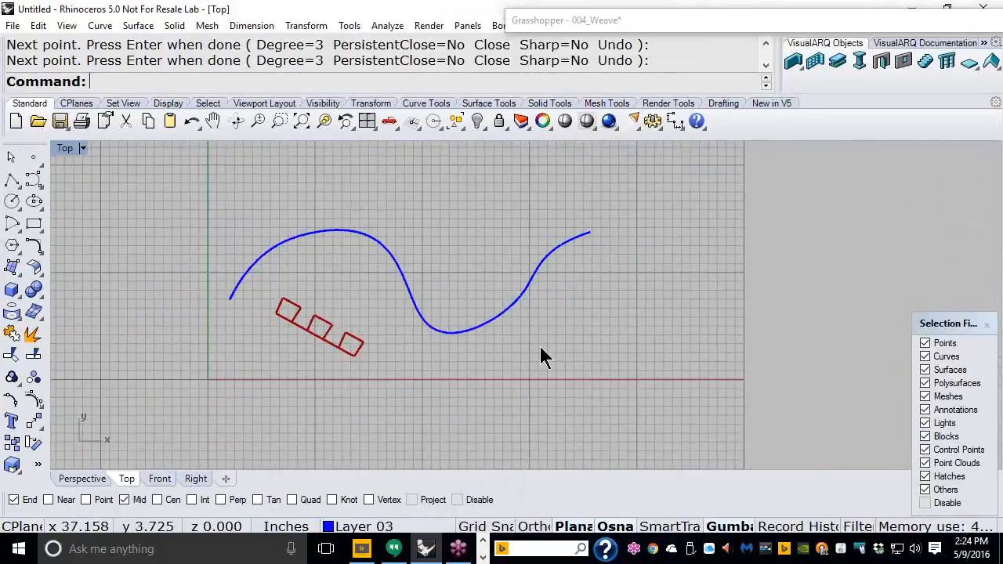
left_click(398, 259)
key("Delete")
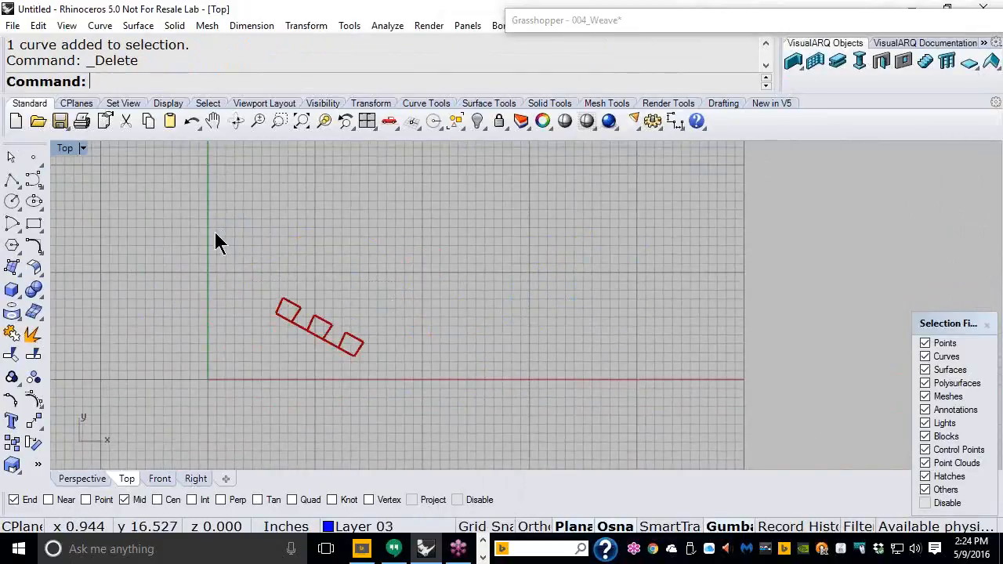
right_click_drag(218, 243, 175, 242)
left_click(33, 224)
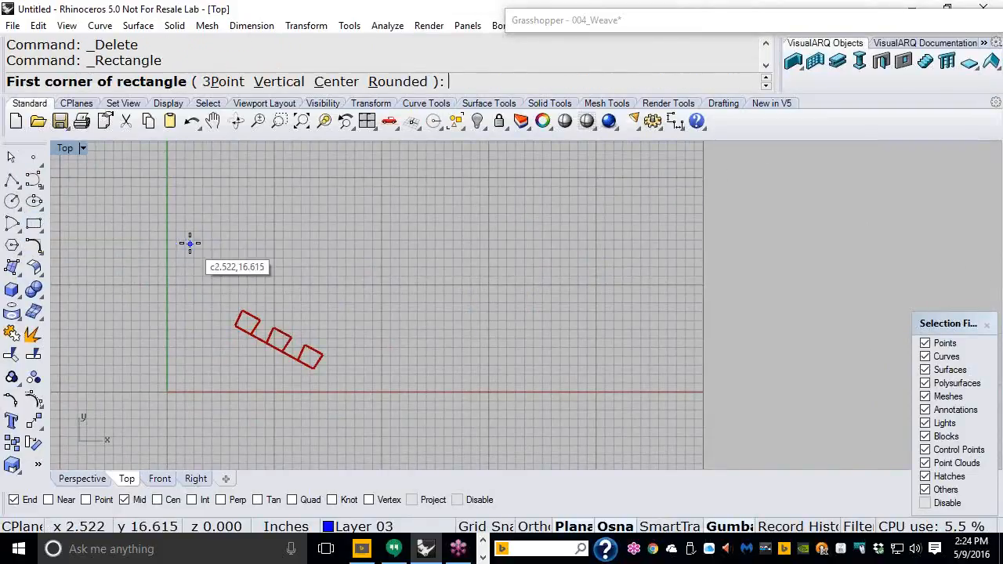
Step: With Grid Snap on and Ortho off, draw a rectangle from 0,24 to 36,0
left_click(502, 527)
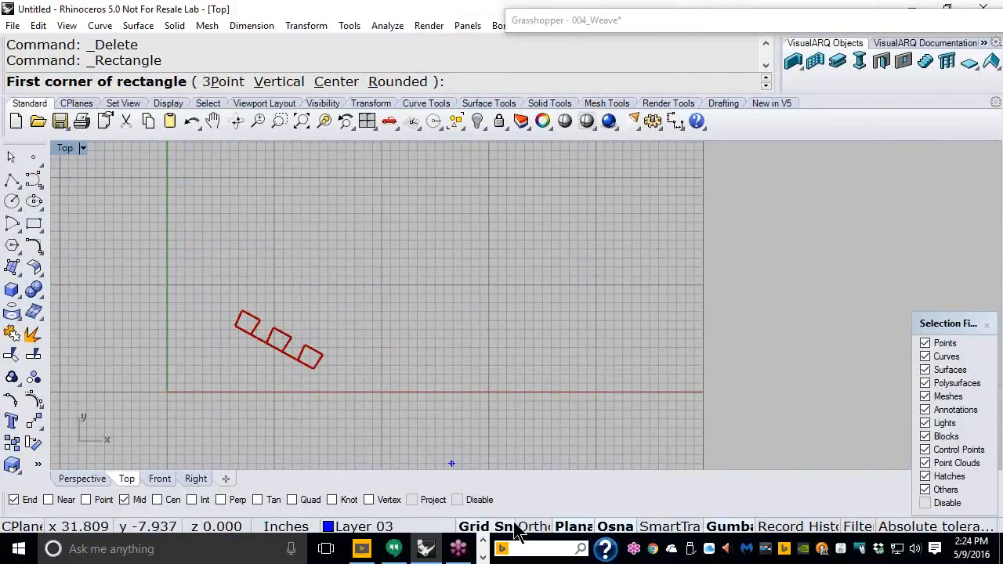
left_click(167, 177)
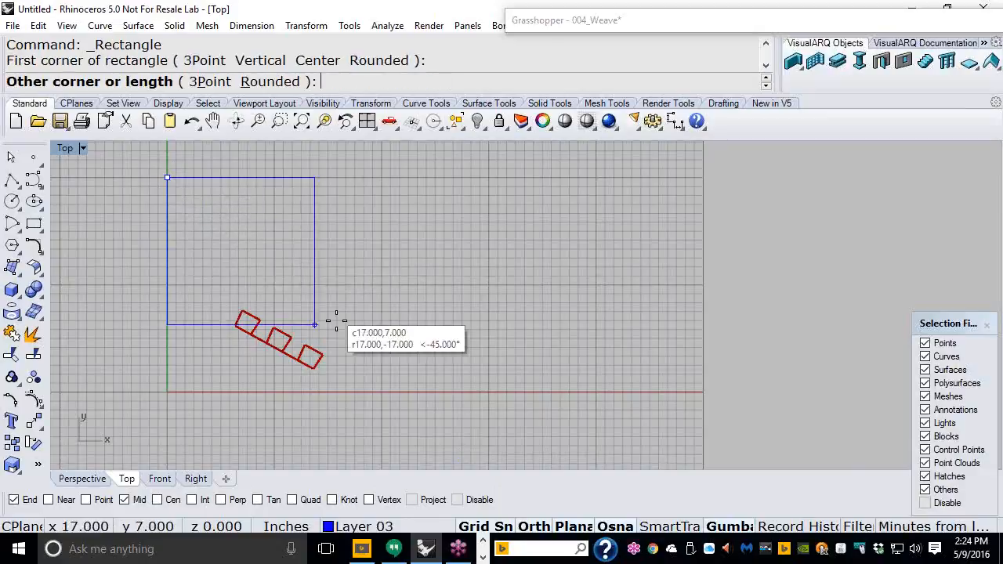
left_click(539, 526)
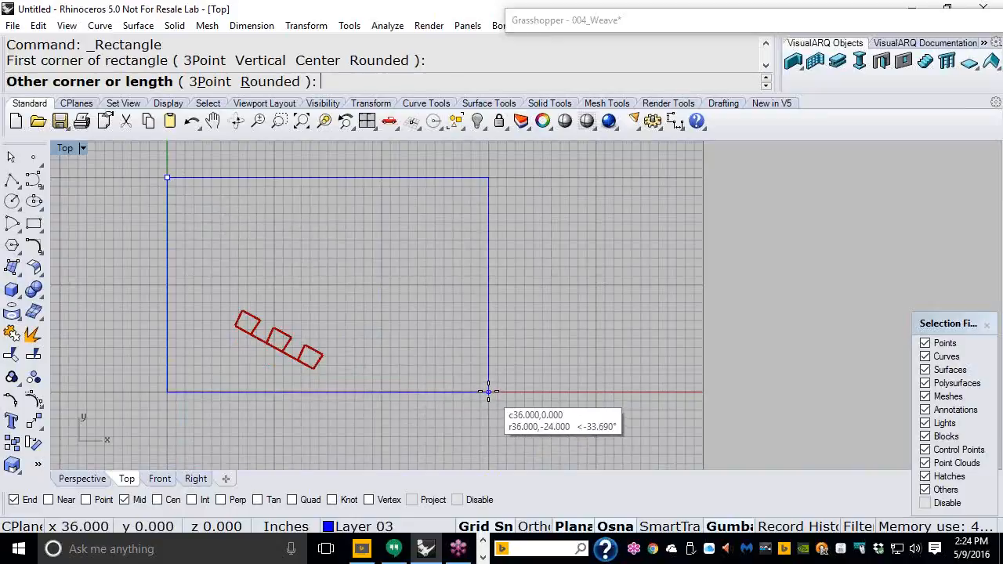
left_click(489, 392)
right_click_drag(347, 251, 390, 270)
scroll(389, 270, "up", 2)
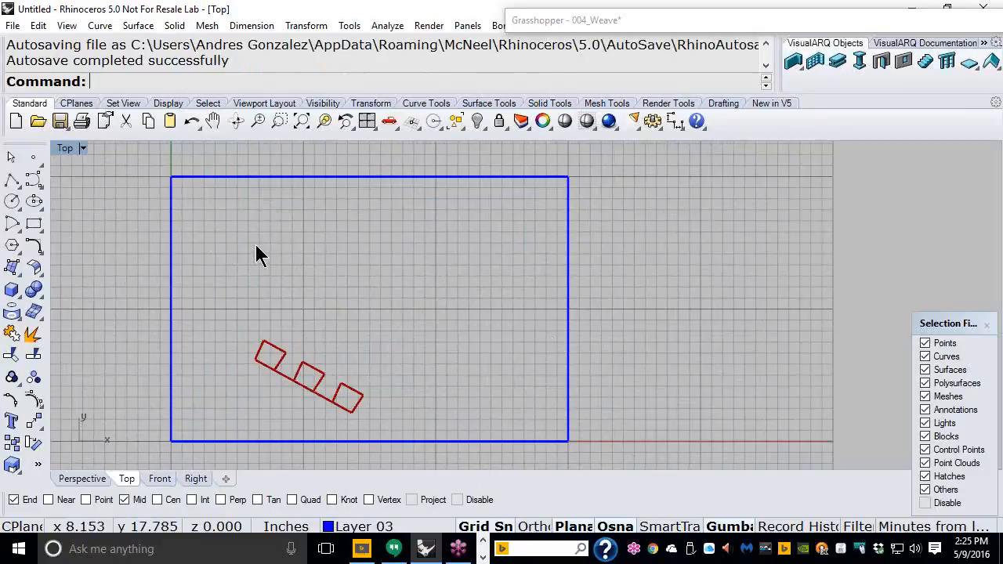
Step: Draw a five-point wavy interpolated curve running across the rectangle
left_click(35, 183)
left_click(80, 188)
left_click(140, 311)
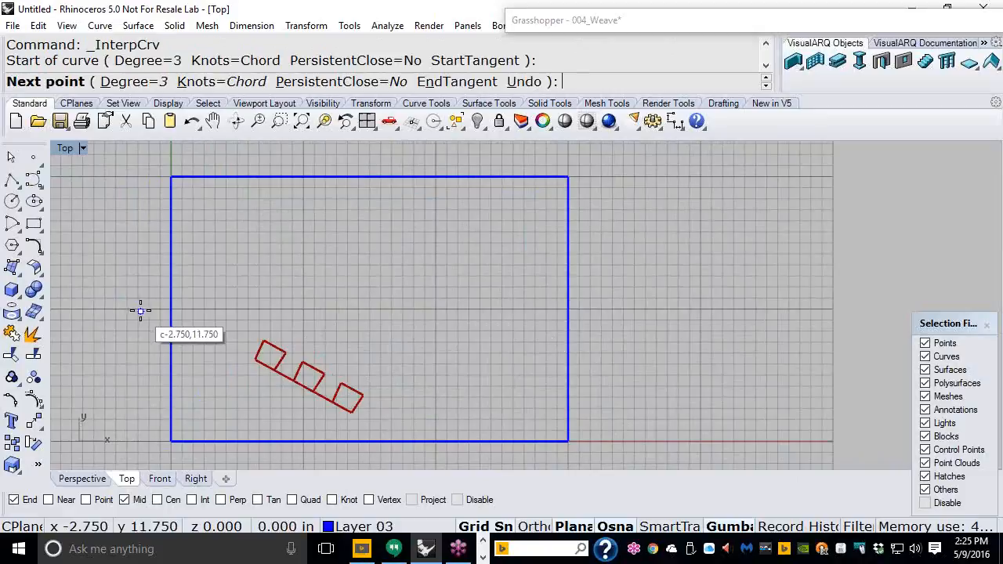
left_click(215, 276)
left_click(310, 268)
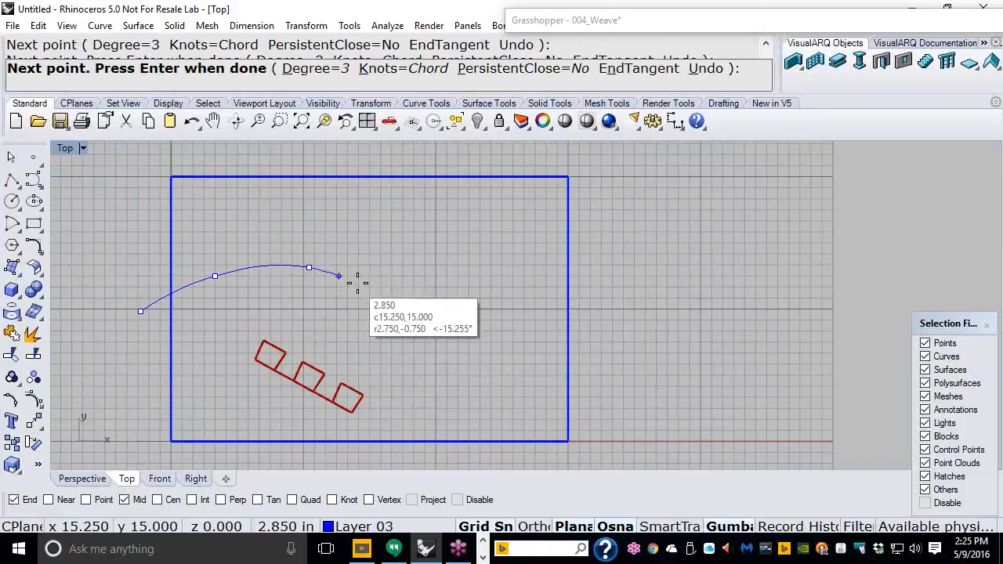
left_click(430, 320)
left_click(589, 319)
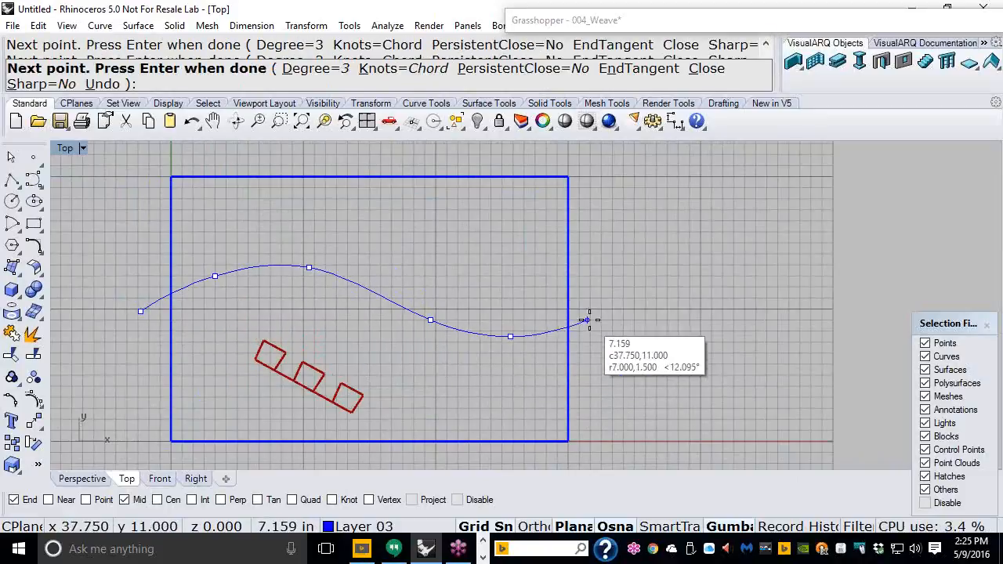
key("Return")
right_click_drag(385, 246, 330, 232)
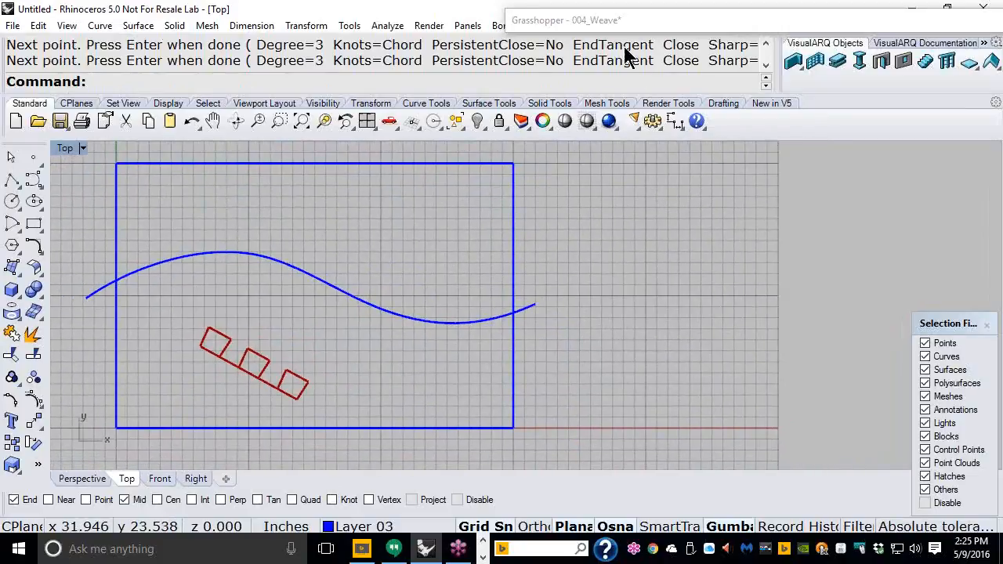
Step: Reference the new wavy curve as the definition's single curve input
double_click(608, 21)
right_click_drag(593, 271, 859, 316)
scroll(584, 293, "down", 1)
right_click_drag(604, 293, 821, 274)
scroll(537, 317, "up", 2)
right_click_drag(539, 318, 738, 292)
scroll(617, 286, "up", 2)
right_click(622, 271)
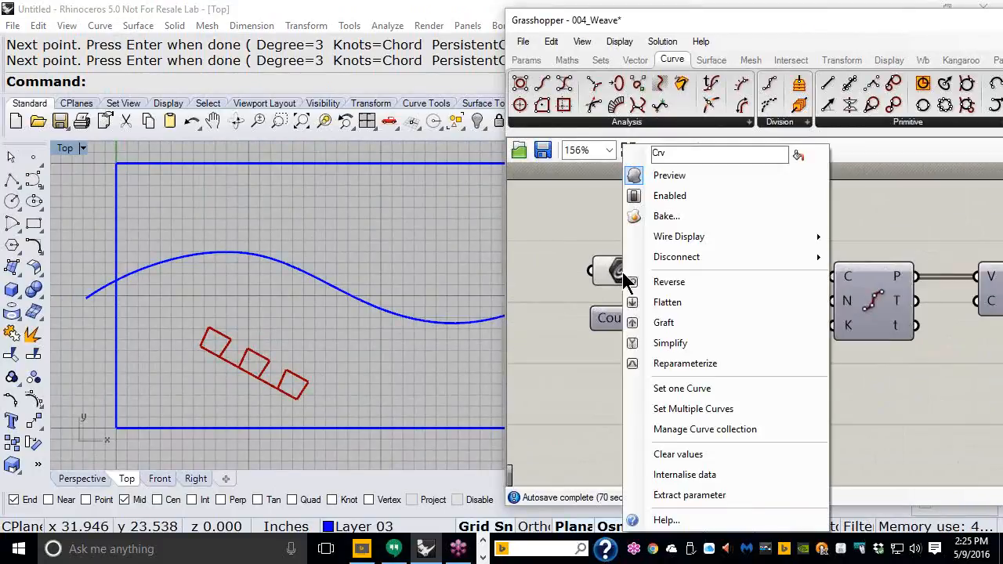
left_click(676, 389)
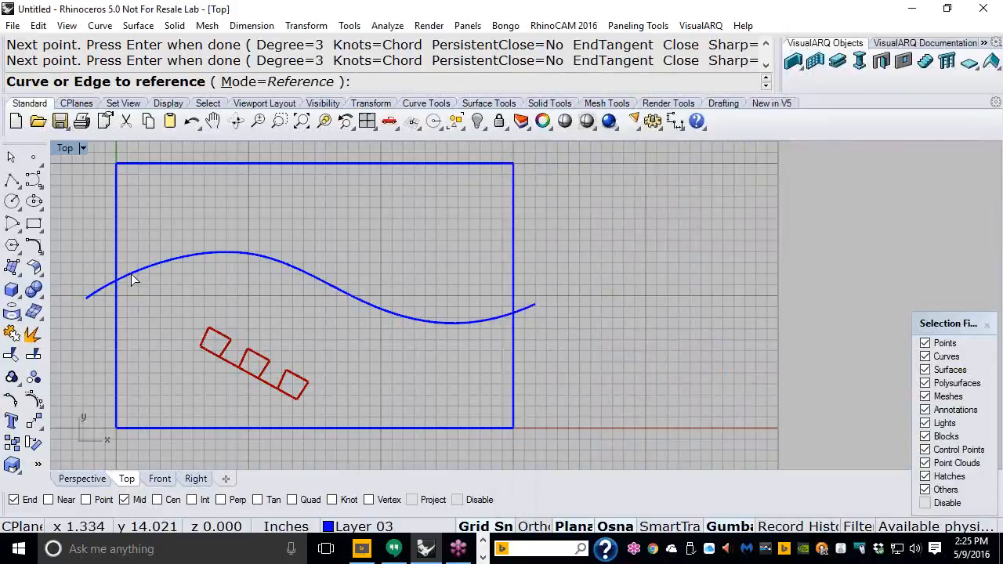
left_click(131, 275)
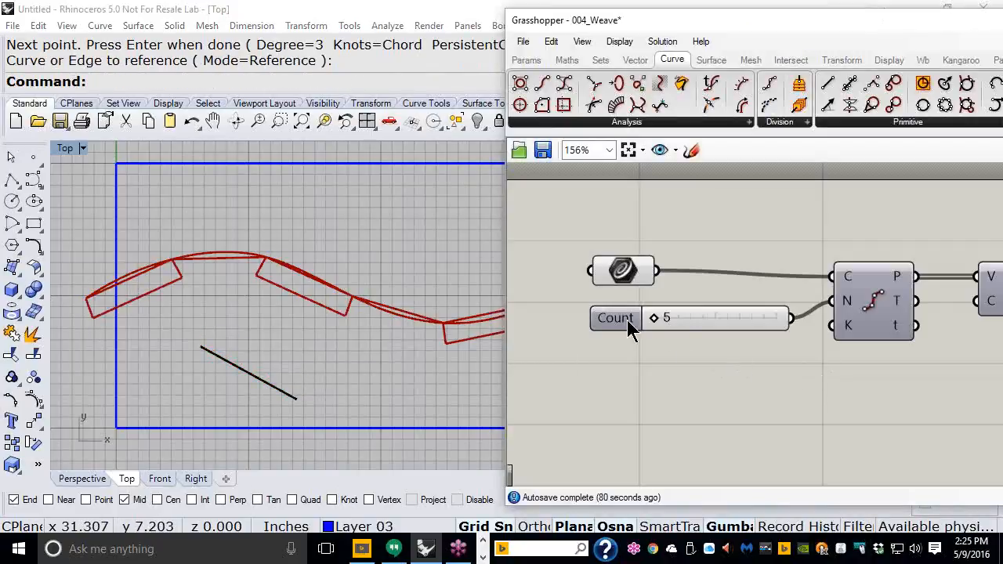
Step: Raise the Count slider's maximum to 25, set Count to 25, and move Grasshopper left
left_click_drag(655, 319, 795, 325)
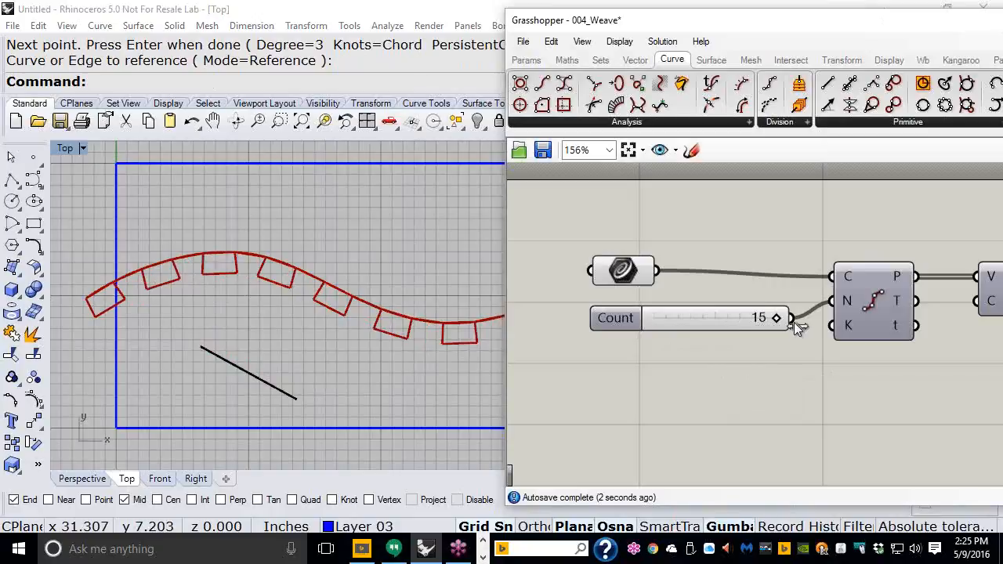
double_click(634, 318)
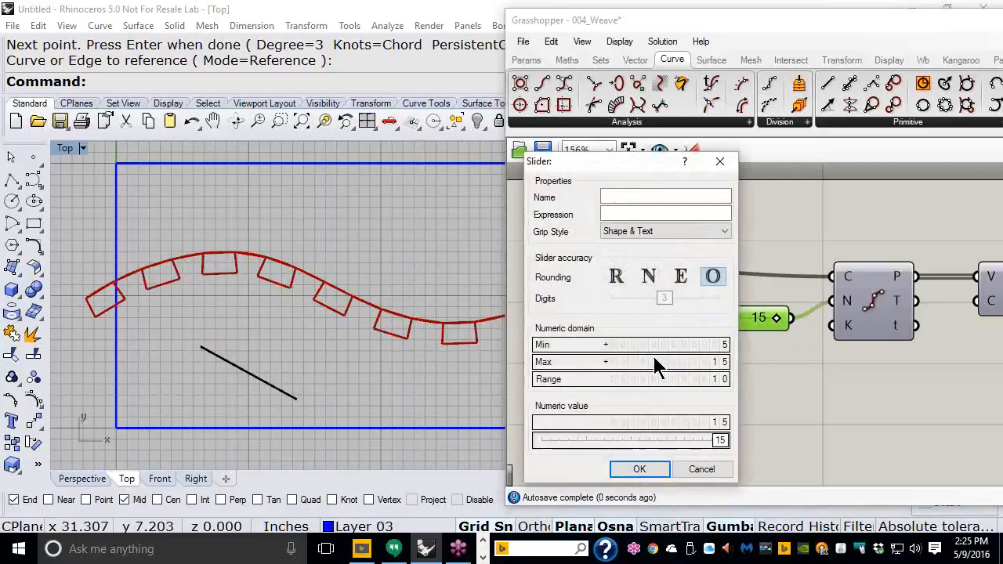
double_click(653, 361)
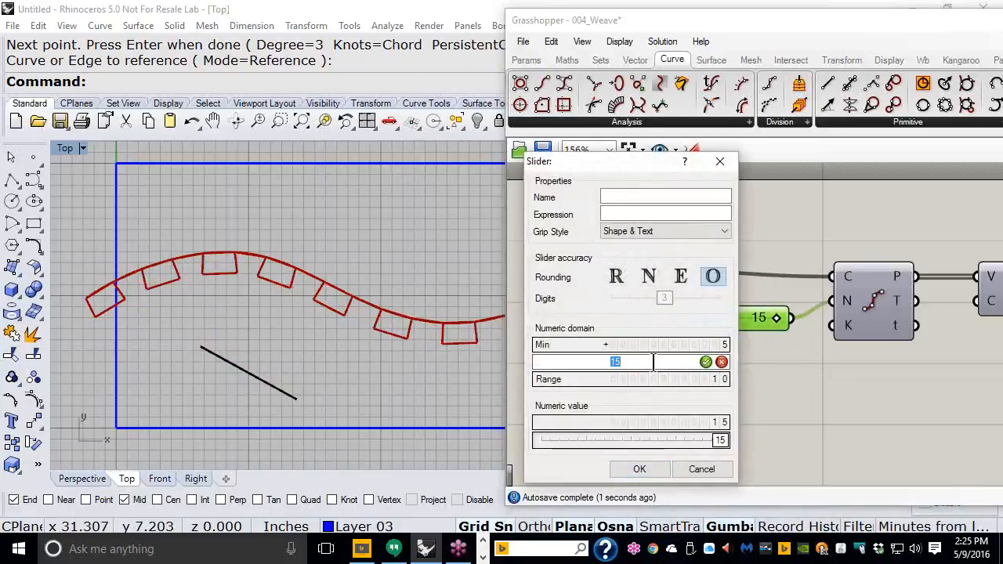
left_click(706, 362)
left_click(639, 468)
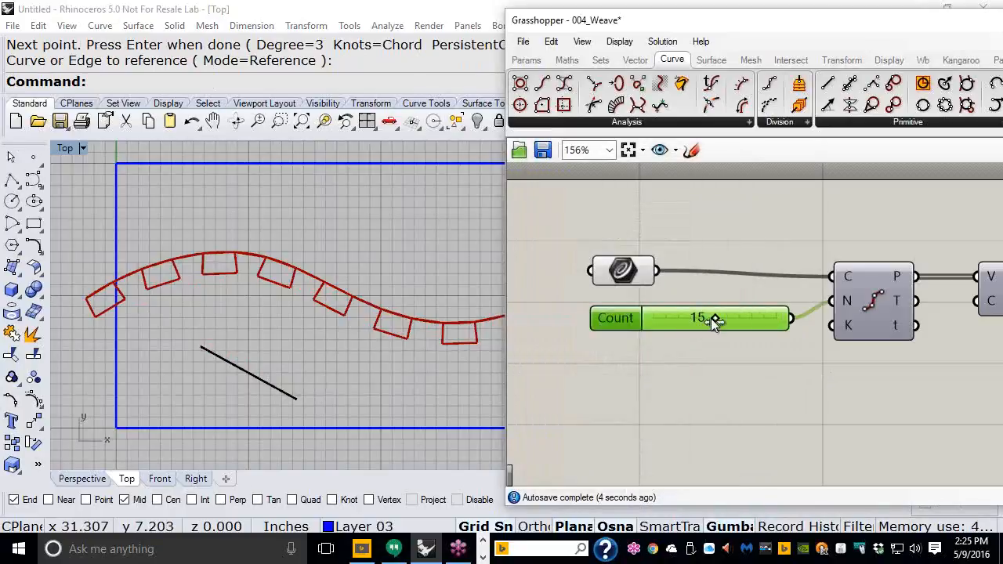
left_click_drag(714, 318, 770, 319)
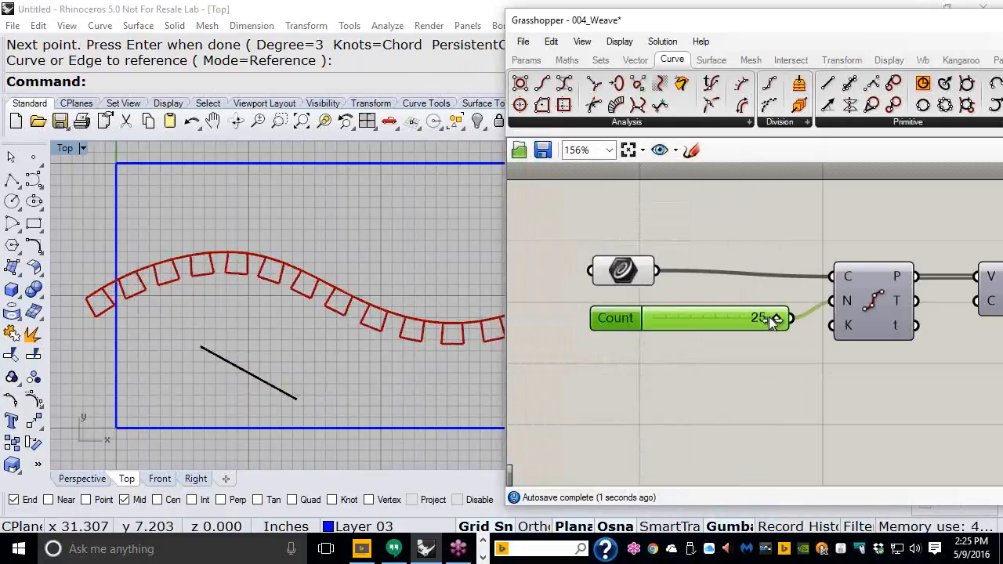
mouse_move(303, 239)
right_mouse_down()
mouse_move(193, 242)
mouse_move(306, 246)
right_mouse_up()
scroll(270, 242, "down", 1)
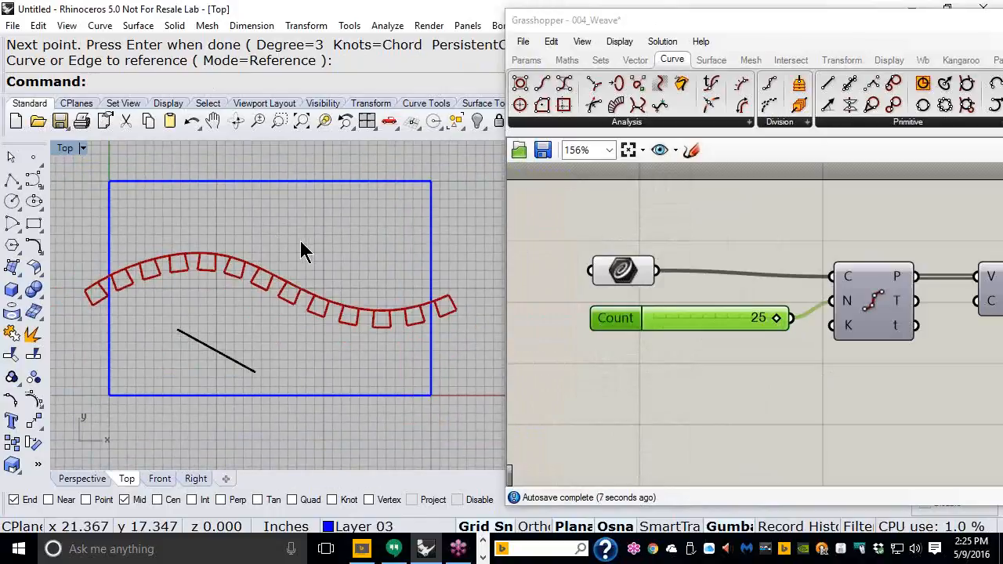
left_click_drag(739, 34, 314, 39)
Step: Maximize the Grasshopper editor and move the left chain of components upward
left_click(761, 18)
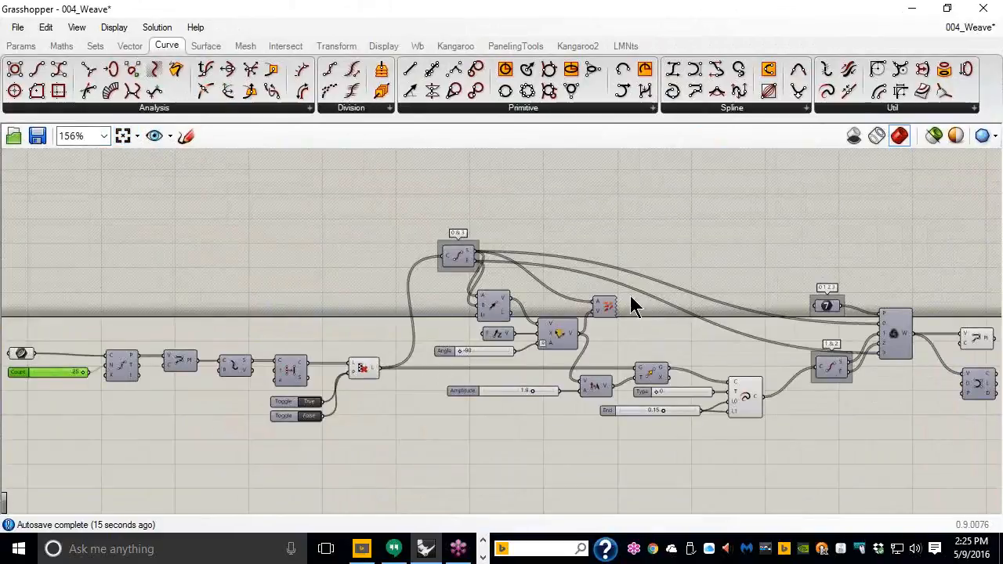
left_click_drag(360, 298, 16, 435)
left_click_drag(123, 374, 134, 311)
right_click_drag(569, 306, 559, 306)
Step: Zoom in on the weave outputs and bring up the PolyLine component's quick options
scroll(559, 307, "up", 2)
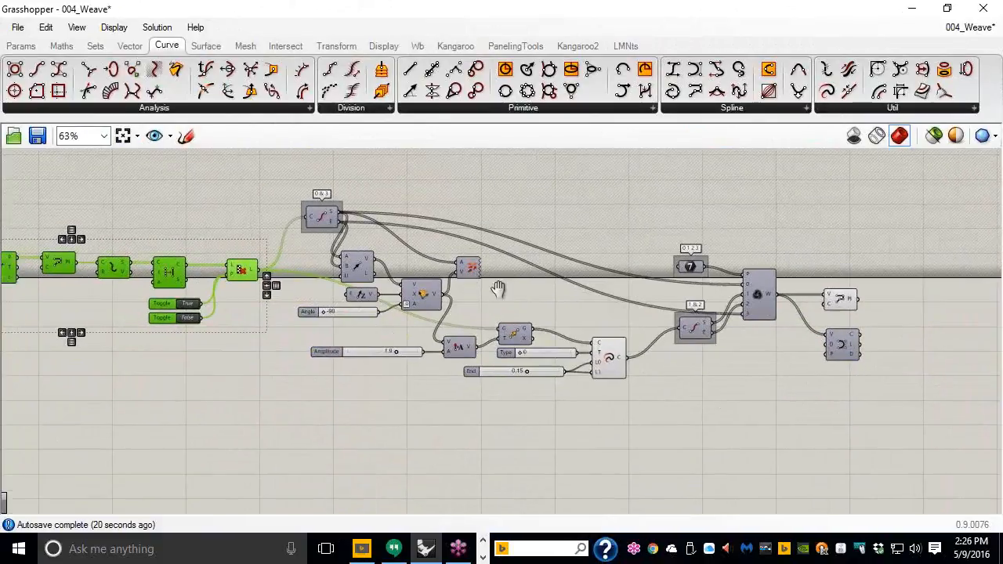
scroll(640, 307, "up", 2)
right_click_drag(663, 318, 530, 299)
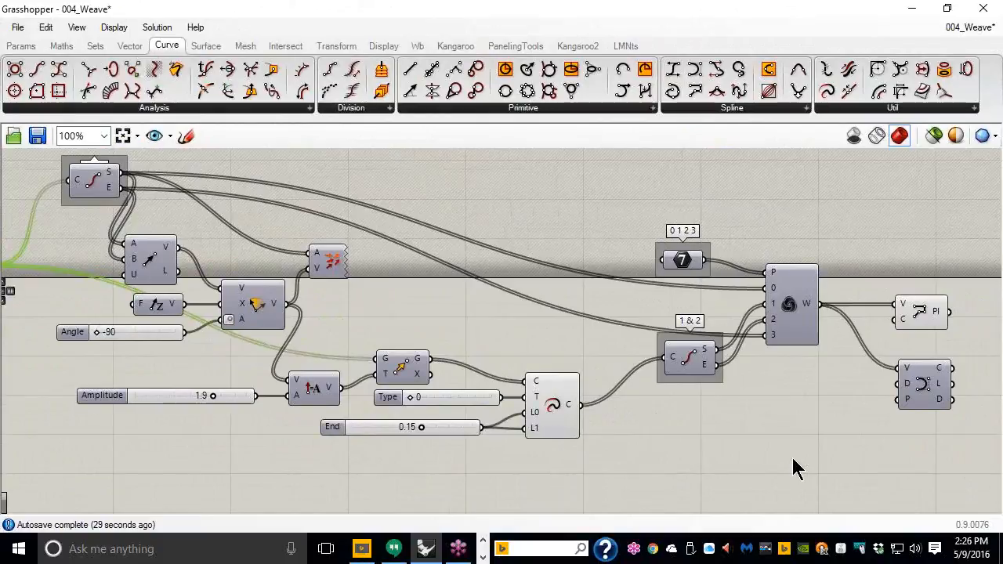
left_click(922, 314)
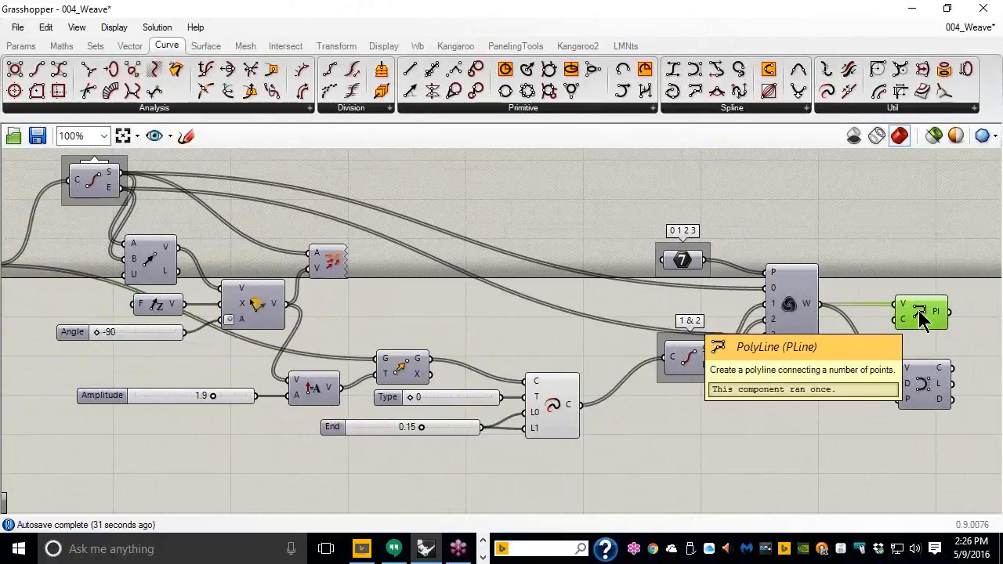
middle_click(919, 311)
Step: Turn off the PolyLine preview so only the interpolated weave curve displays
left_click(968, 263)
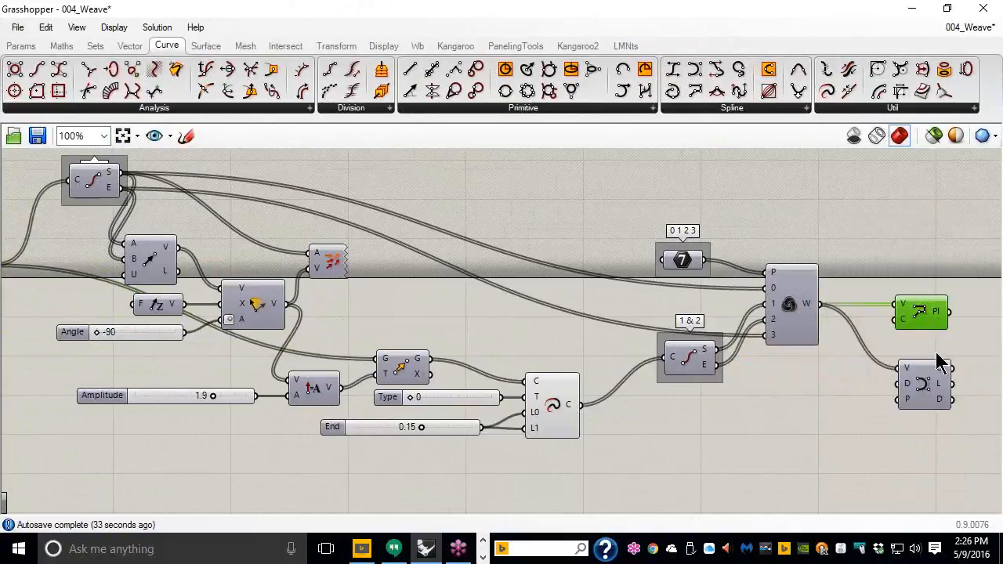
left_click(929, 400)
middle_click(929, 398)
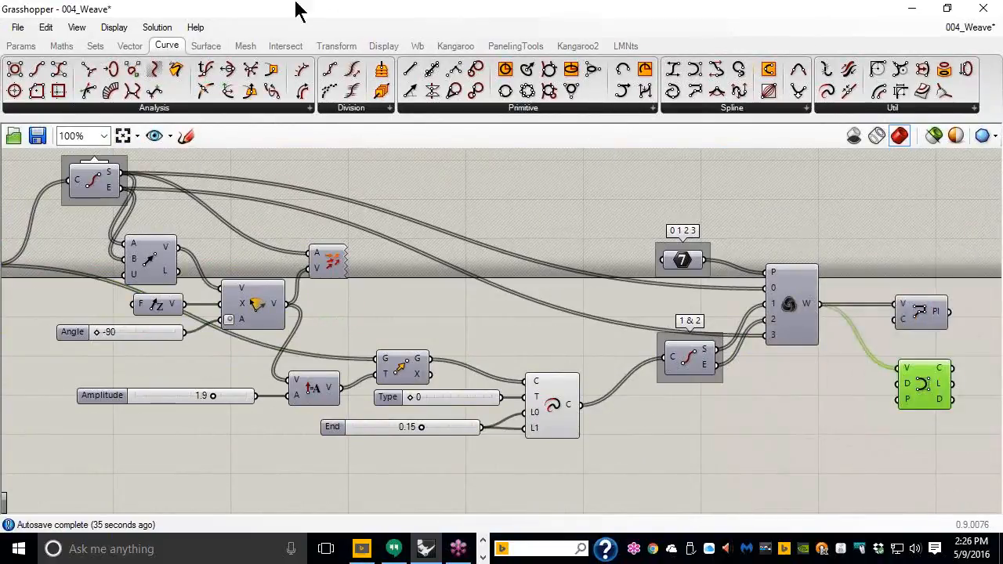
Step: Collapse Grasshopper to inspect the smooth wavy weave in the Top view, then reopen it
double_click(217, 16)
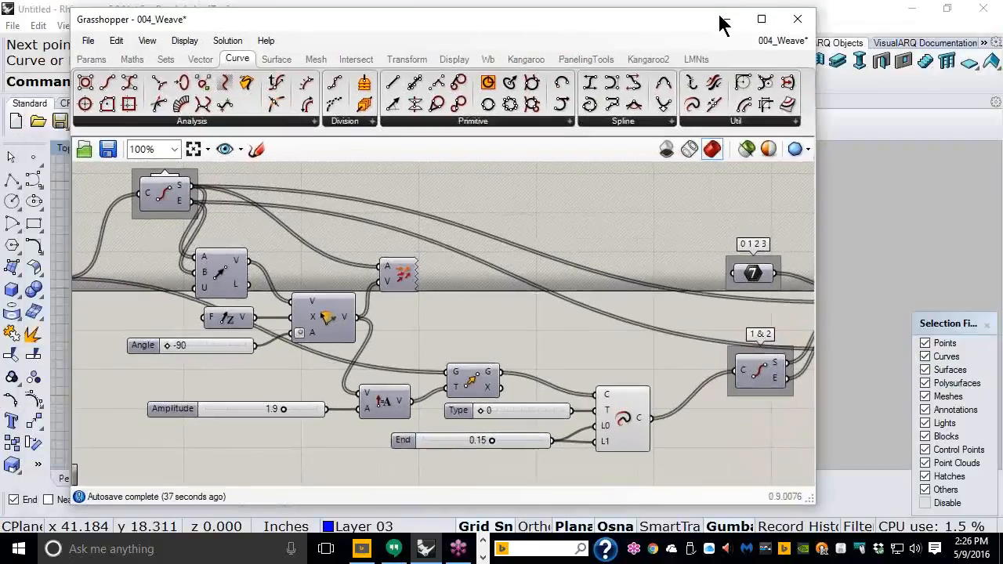
double_click(601, 15)
right_click_drag(326, 260, 282, 281)
scroll(264, 284, "up", 4)
scroll(272, 282, "up", 4)
scroll(261, 188, "down", 4)
scroll(262, 196, "down", 2)
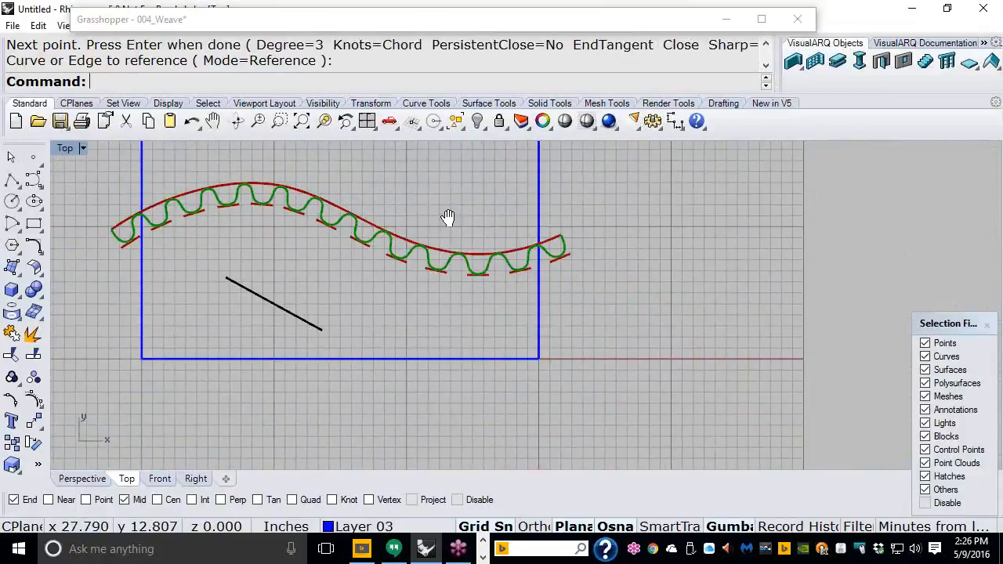
right_click_drag(448, 217, 500, 222)
scroll(269, 212, "up", 5)
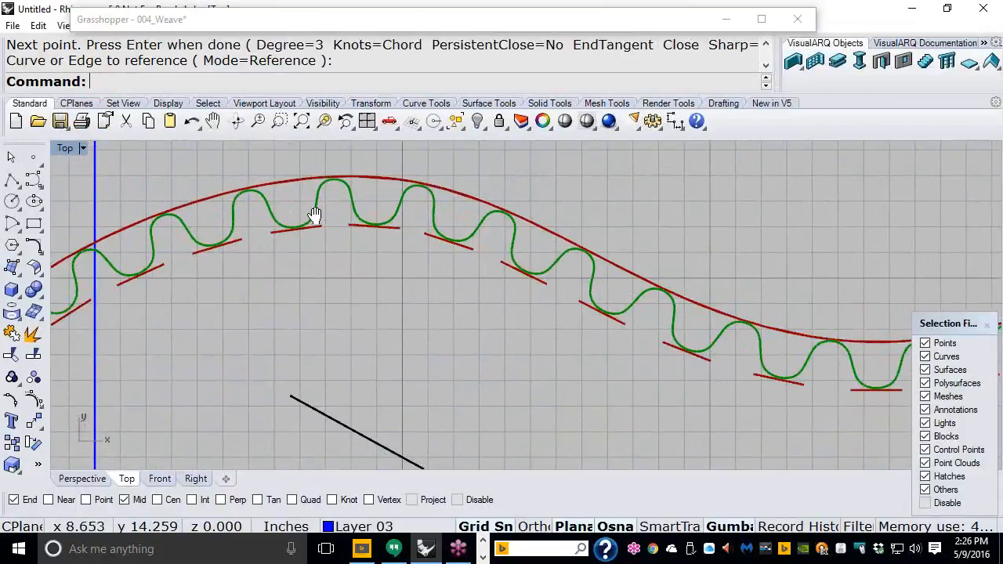
right_click_drag(313, 217, 323, 234)
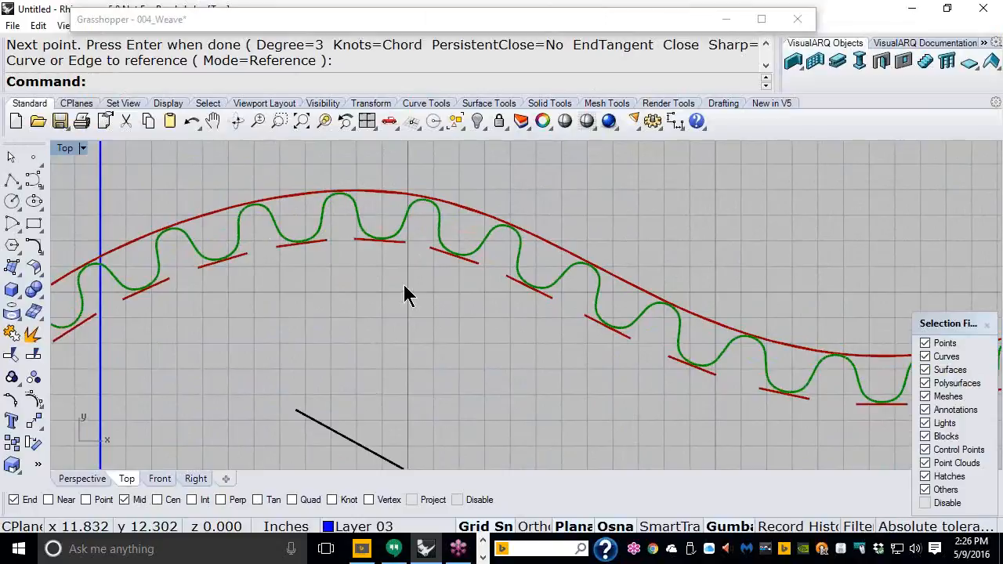
double_click(387, 31)
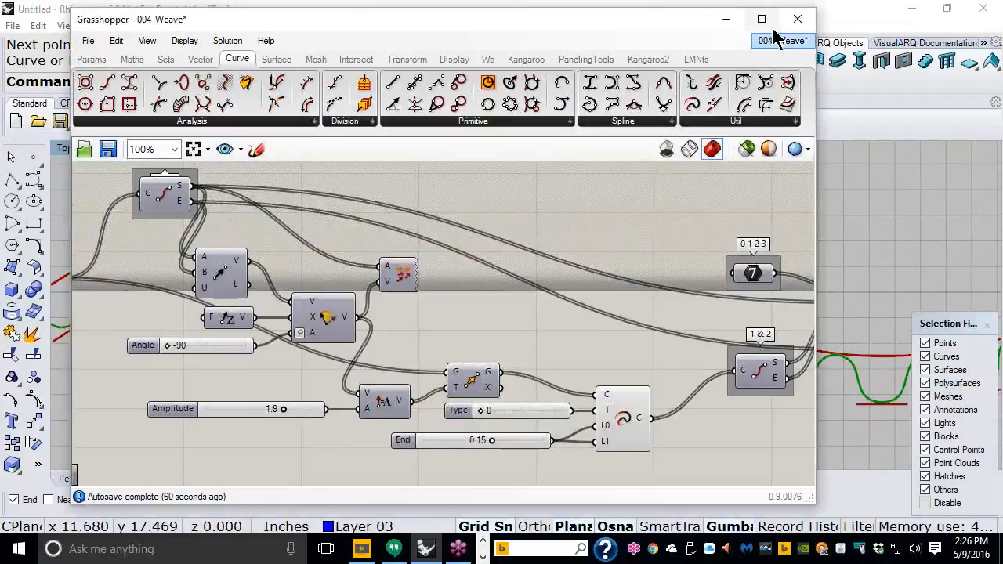
Step: Maximize the Grasshopper editor and bring the Weave outputs to the centre of the canvas
left_click(764, 22)
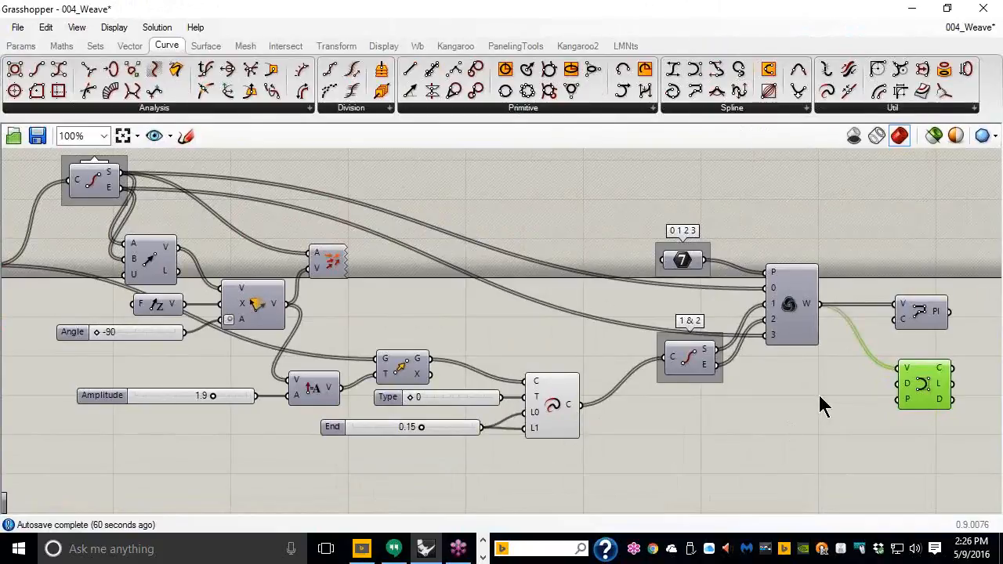
right_click_drag(814, 390, 786, 389)
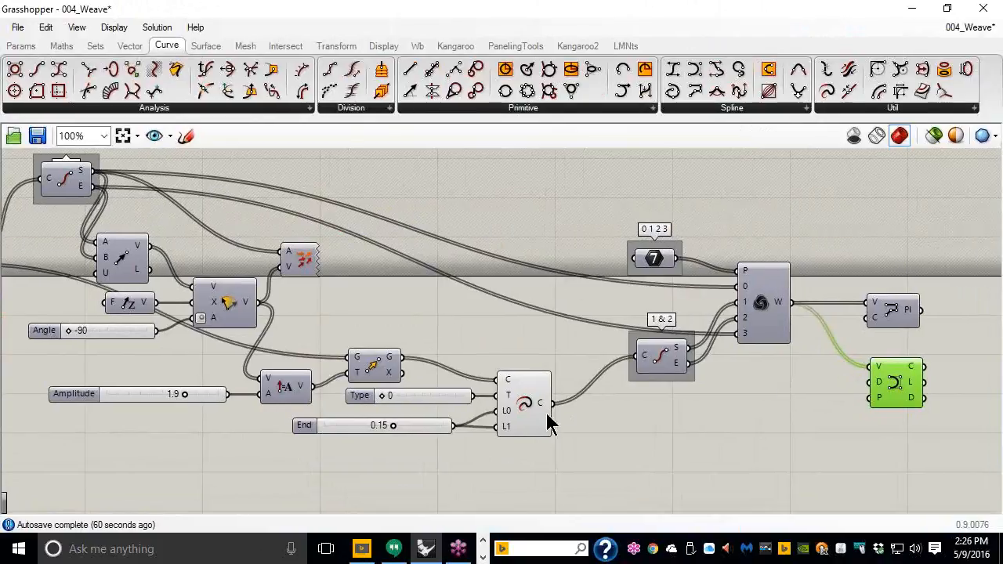
left_click(532, 407)
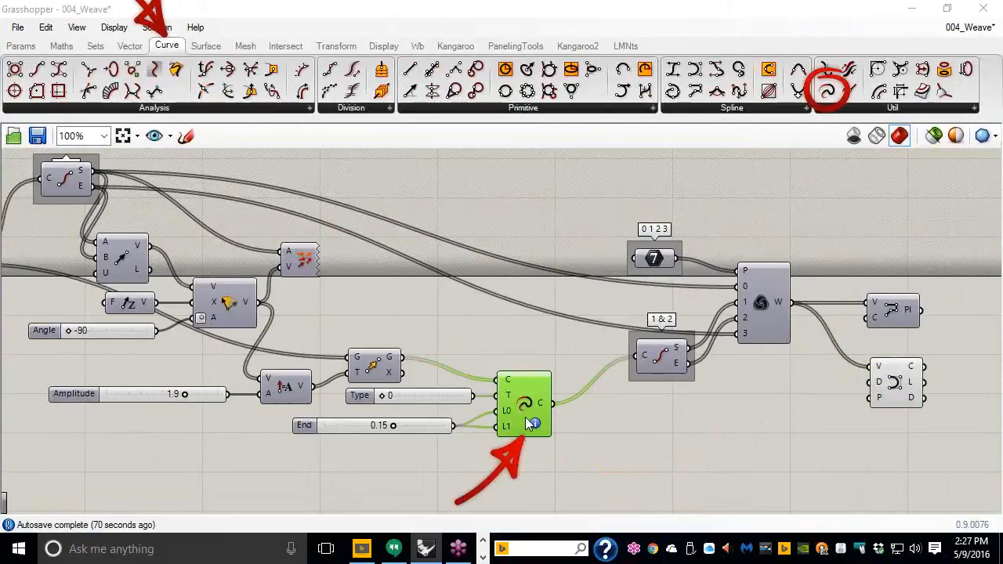
left_click(772, 431)
left_click(897, 388)
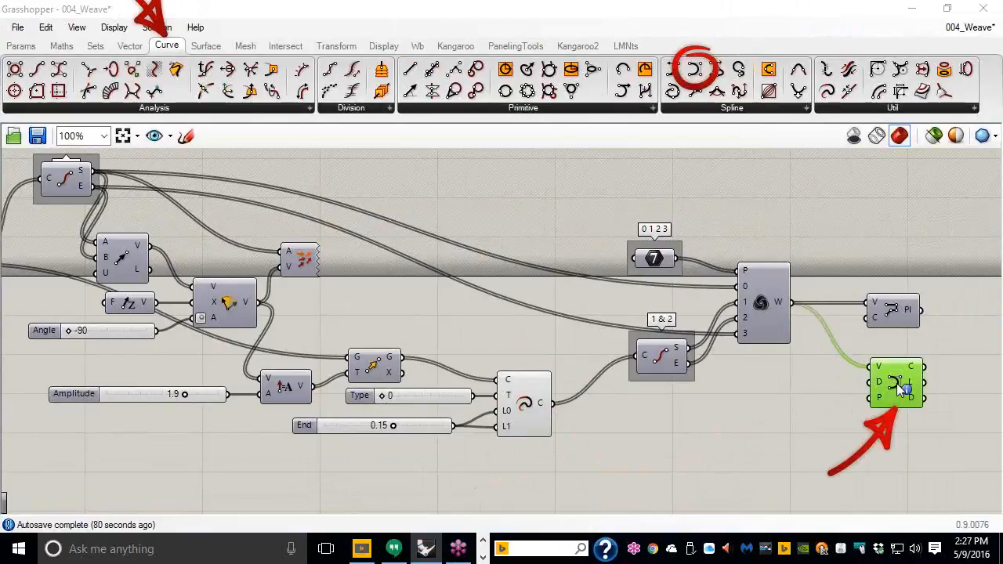
left_click(869, 282)
right_click_drag(884, 266, 701, 293)
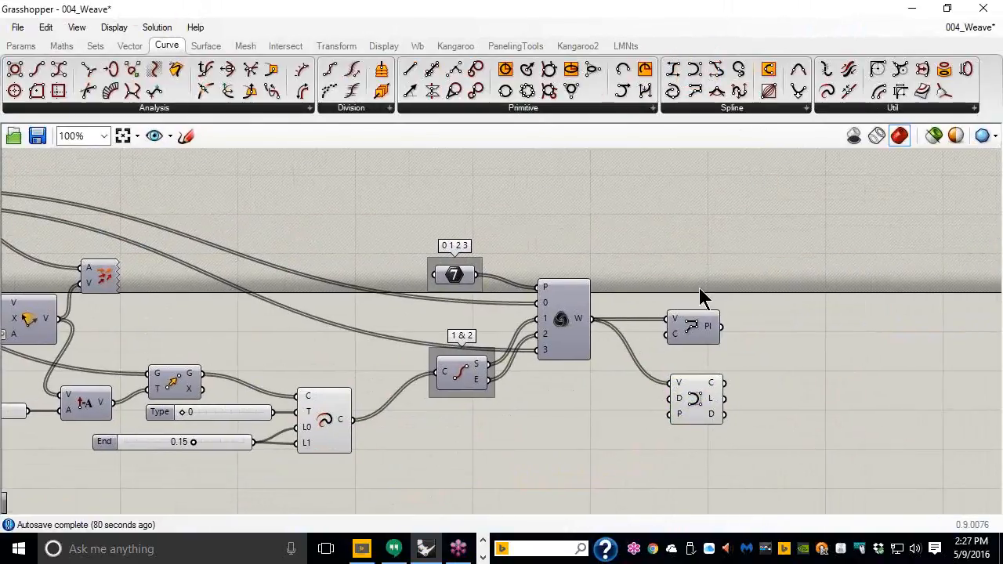
scroll(701, 293, "up", 1)
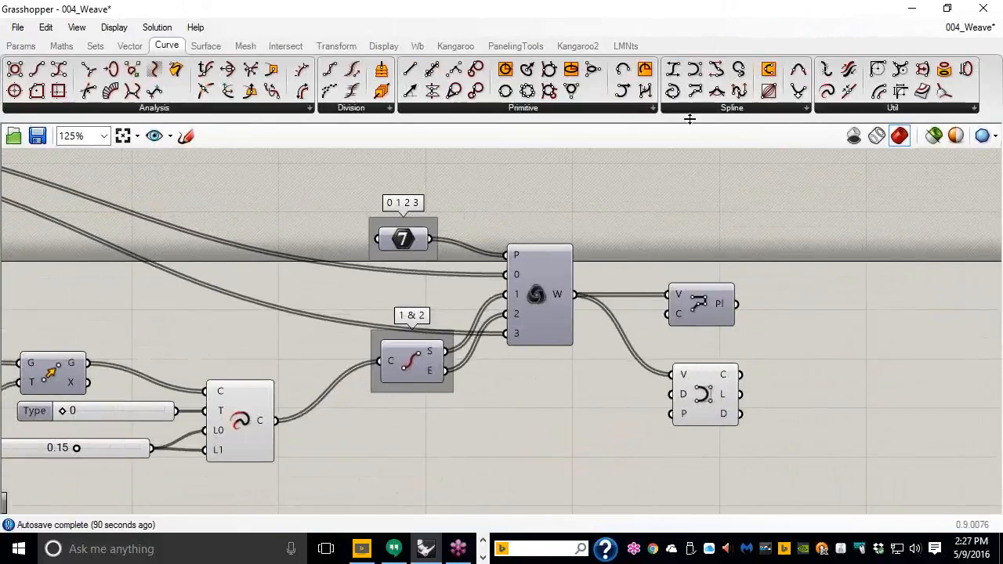
Step: Add a second Polyline component below the outputs and wire Weave W into its V input
left_click_drag(695, 92, 709, 488)
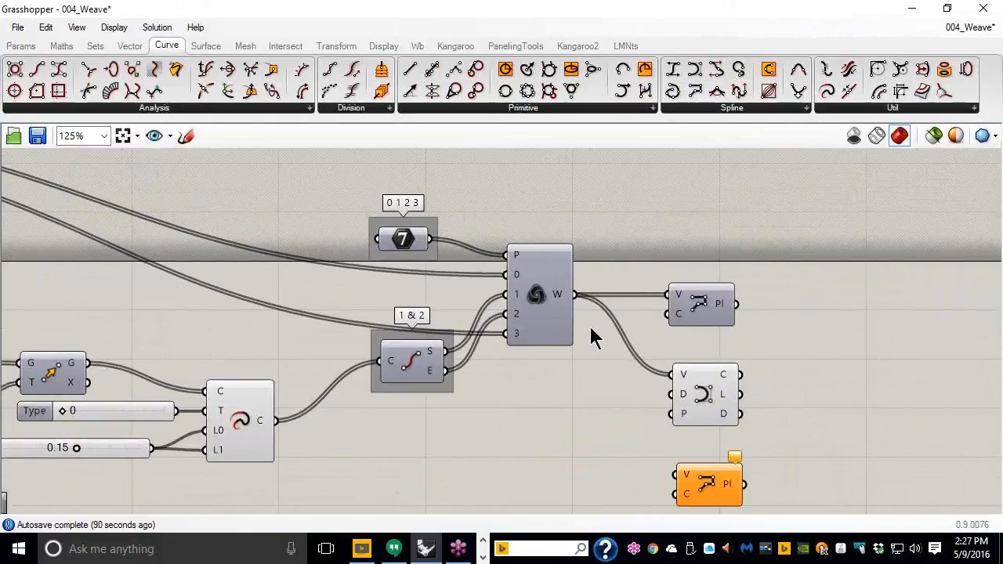
left_click_drag(577, 295, 675, 475)
left_click_drag(768, 480, 677, 290)
Step: Turn off preview on the three output components
middle_click(709, 252)
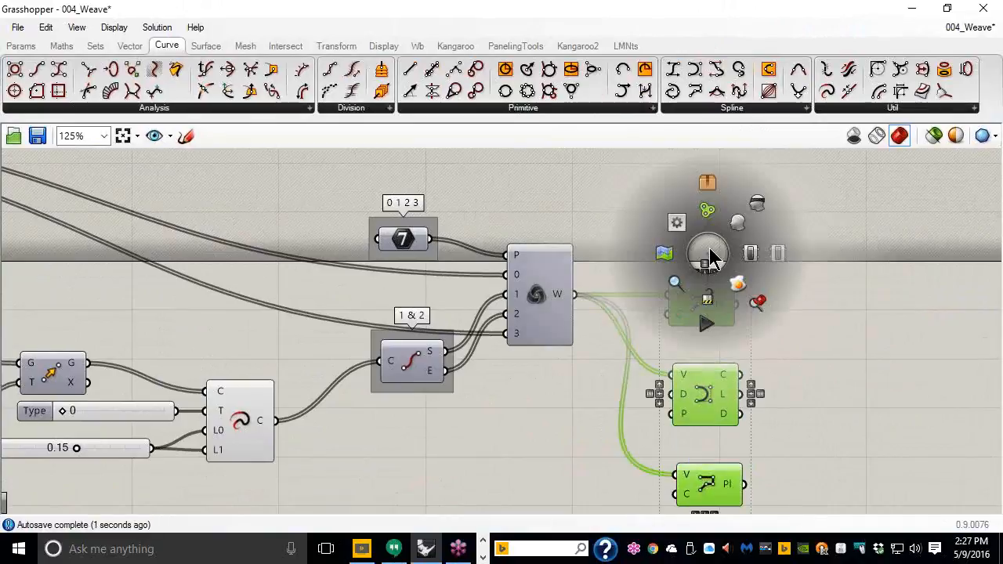
left_click(752, 201)
left_click(754, 257)
scroll(771, 258, "down", 1)
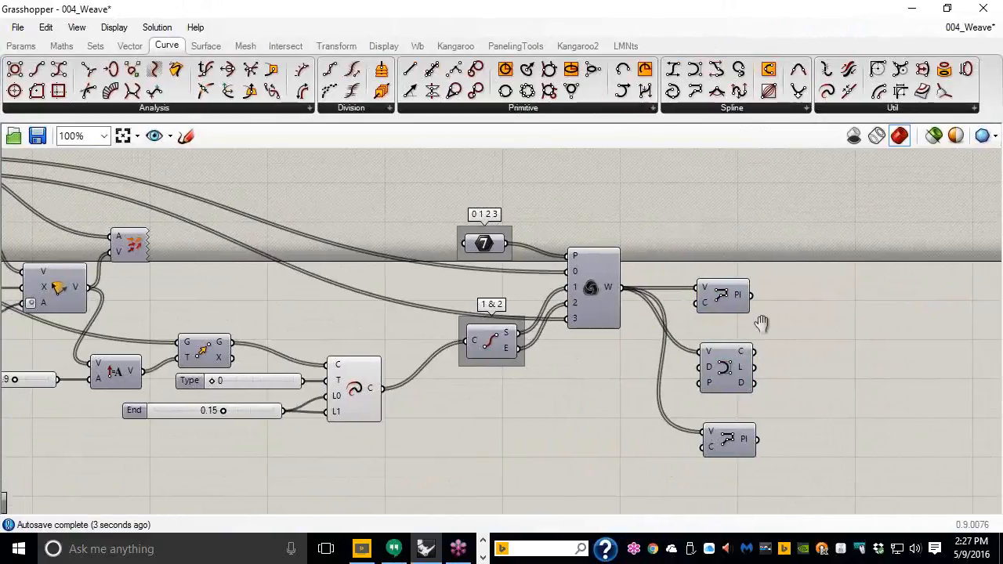
right_click_drag(761, 320, 788, 326)
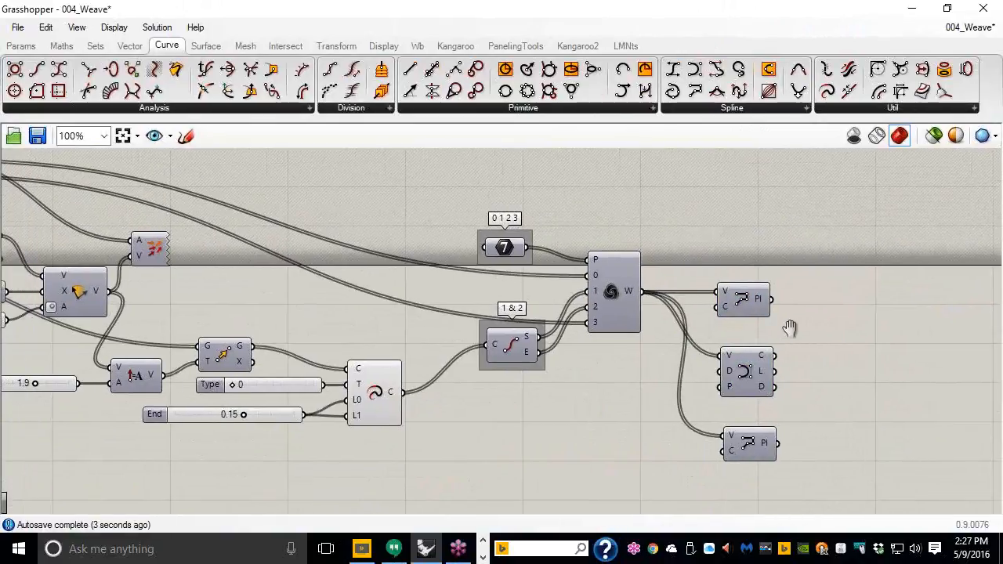
Step: Add a Value List with entries Poly = 0, Control = 1, Inter = 2 above the outputs
left_click(14, 47)
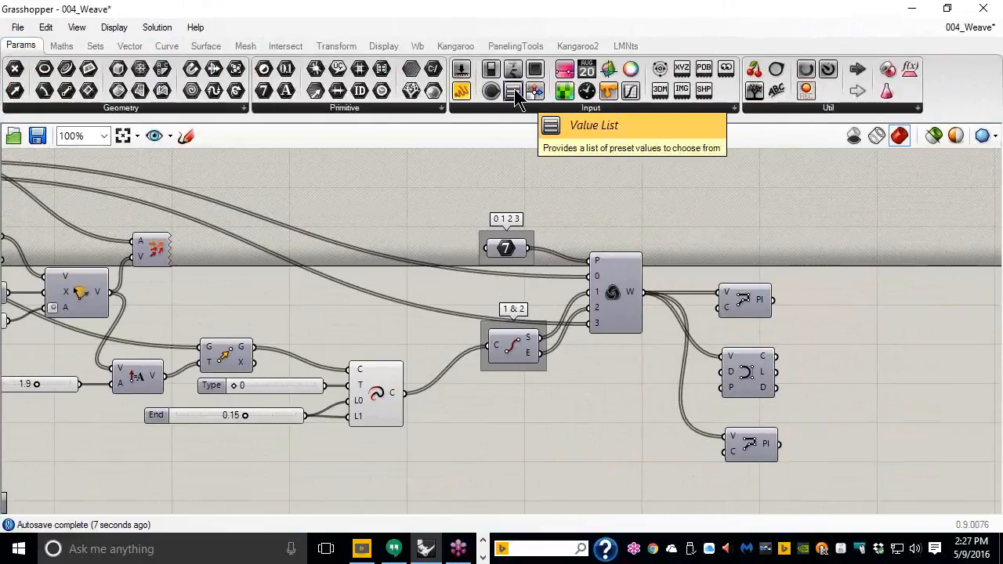
left_click_drag(514, 94, 752, 229)
right_click_drag(745, 231, 743, 231)
left_click(783, 254)
left_click_drag(668, 206, 551, 160)
type("A) Poly = 0")
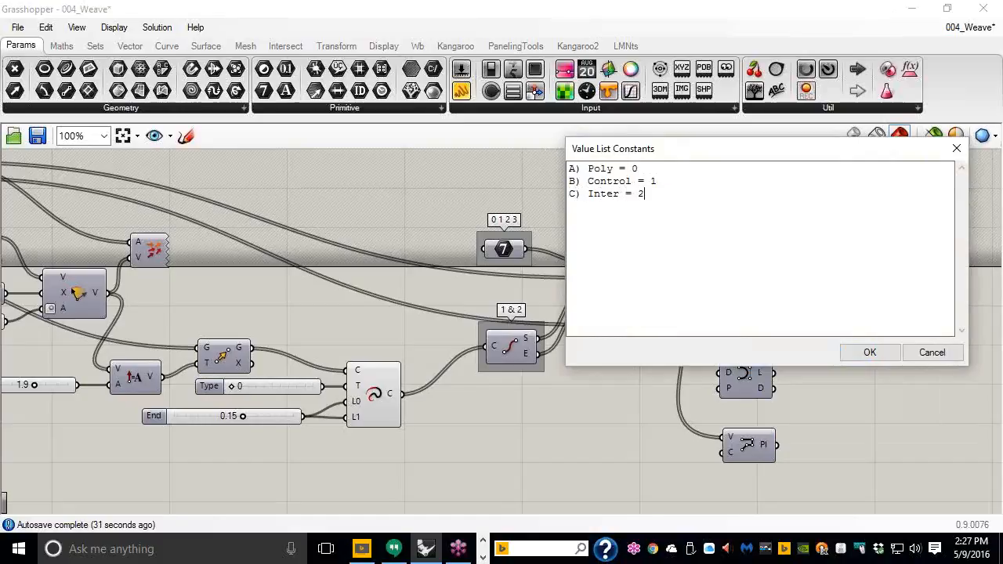
left_click(870, 353)
mouse_move(748, 239)
left_mouse_down()
mouse_move(723, 235)
mouse_move(732, 251)
left_mouse_up()
right_click_drag(755, 264, 560, 221)
left_click(95, 45)
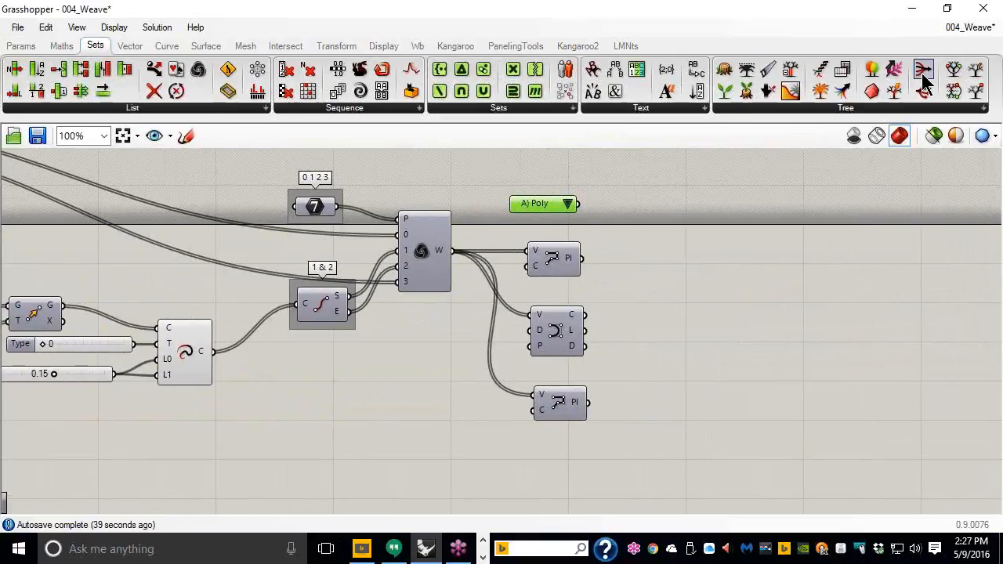
Step: Place a Stream Filter right of the curve components and give it a third input
left_click_drag(924, 75, 610, 269)
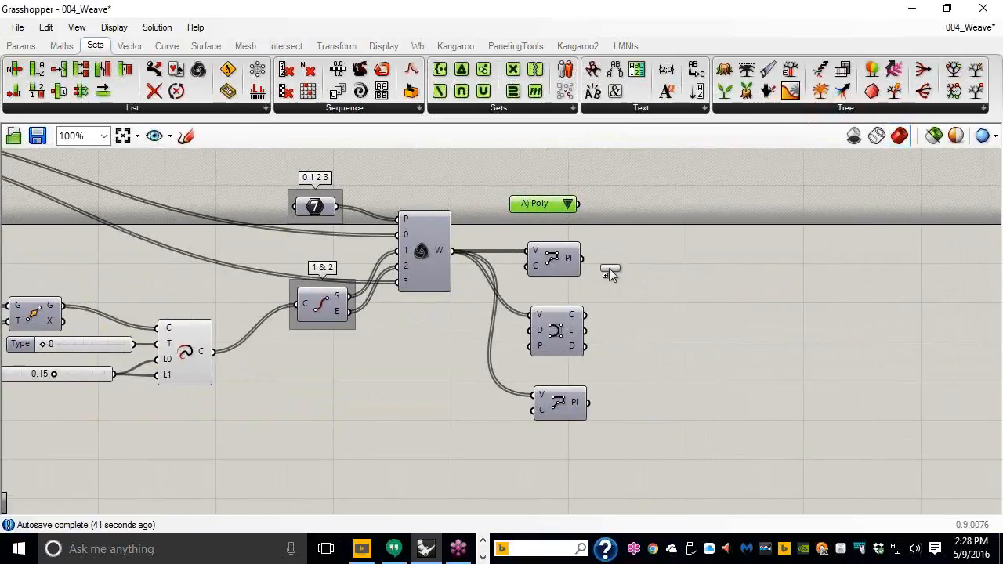
left_click_drag(652, 317, 653, 318)
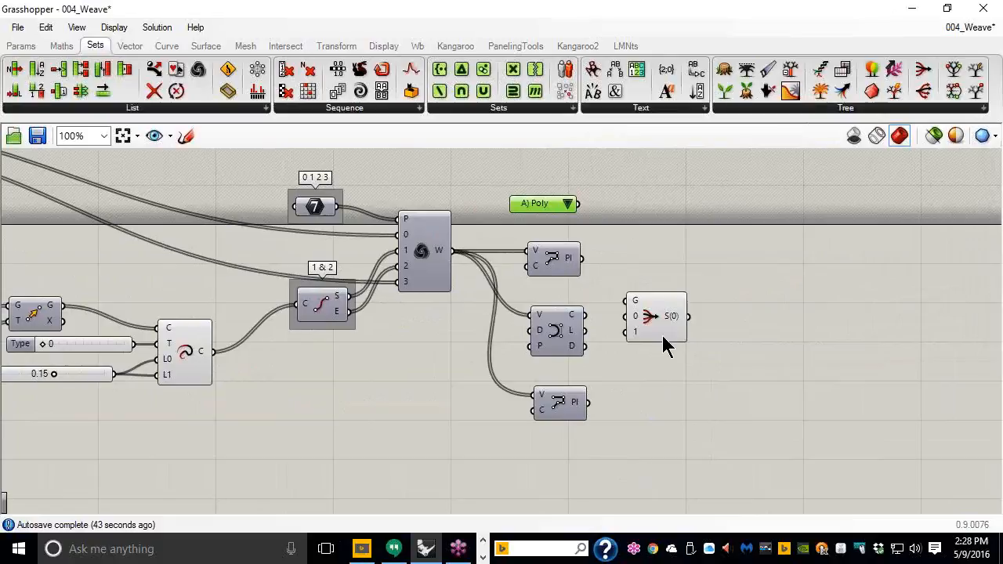
left_click(661, 333)
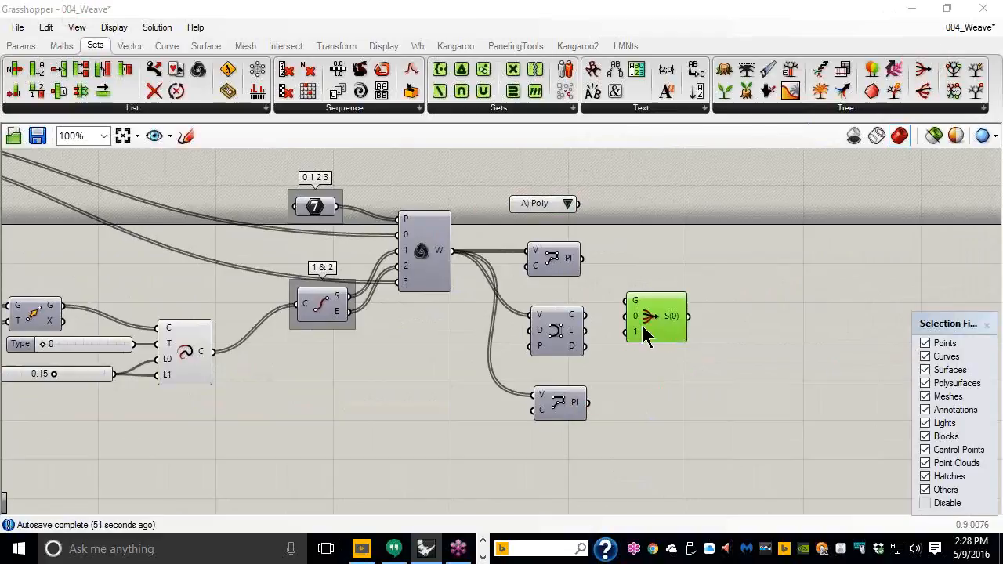
scroll(642, 327, "up", 5)
scroll(642, 348, "up", 4)
left_click(645, 346)
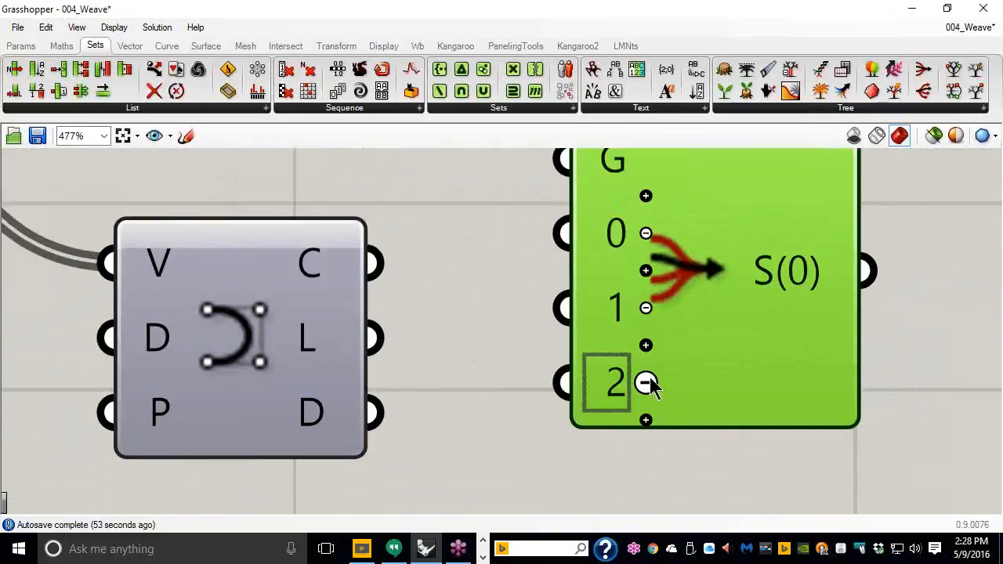
scroll(658, 328, "down", 7)
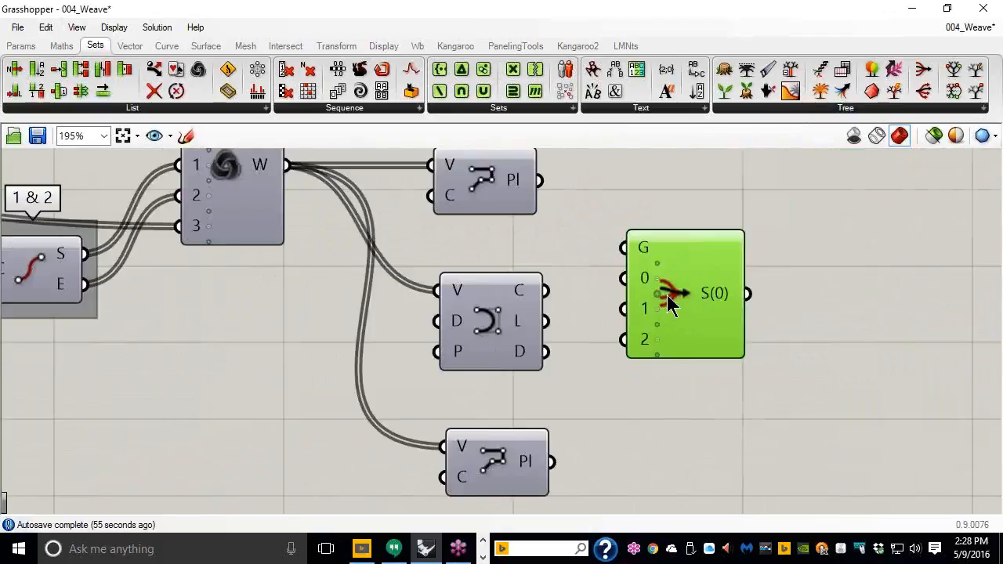
scroll(627, 241, "down", 1)
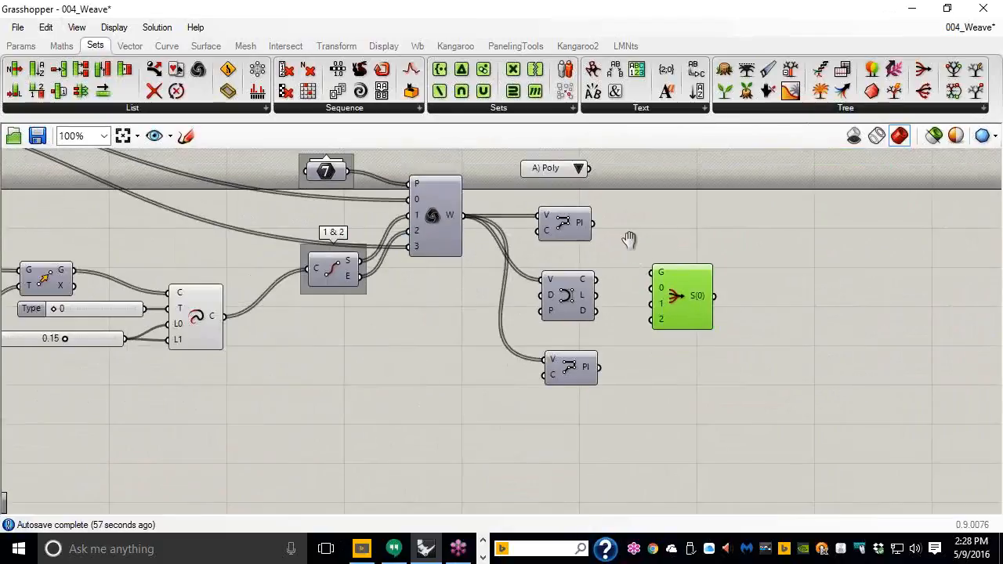
Step: Wire the polyline outputs to filter inputs 0 and 2 and the Poly list to the gate, then shrink the editor to reveal Rhino
left_click_drag(588, 256, 646, 338)
left_click_drag(593, 400, 626, 367)
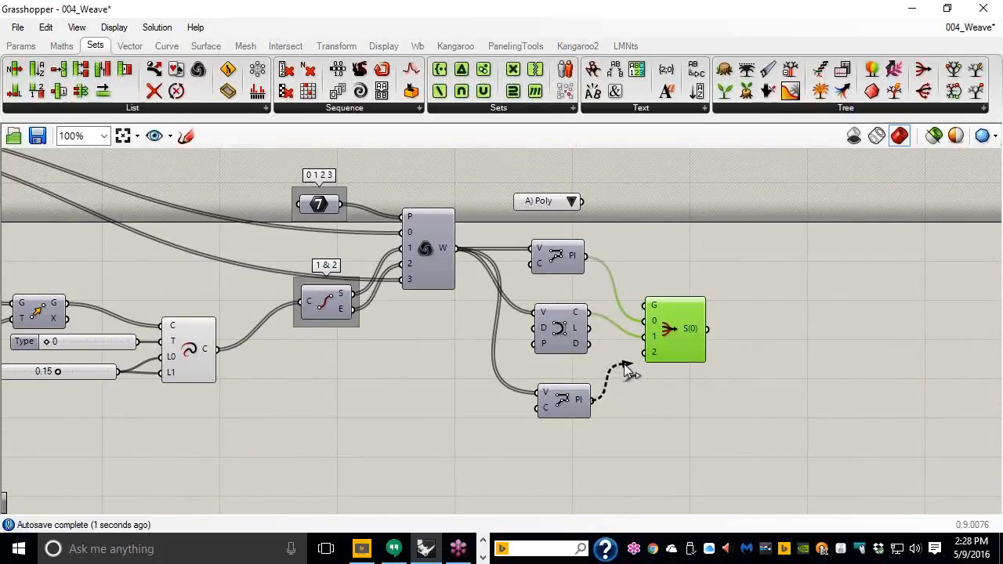
left_click_drag(583, 201, 644, 304)
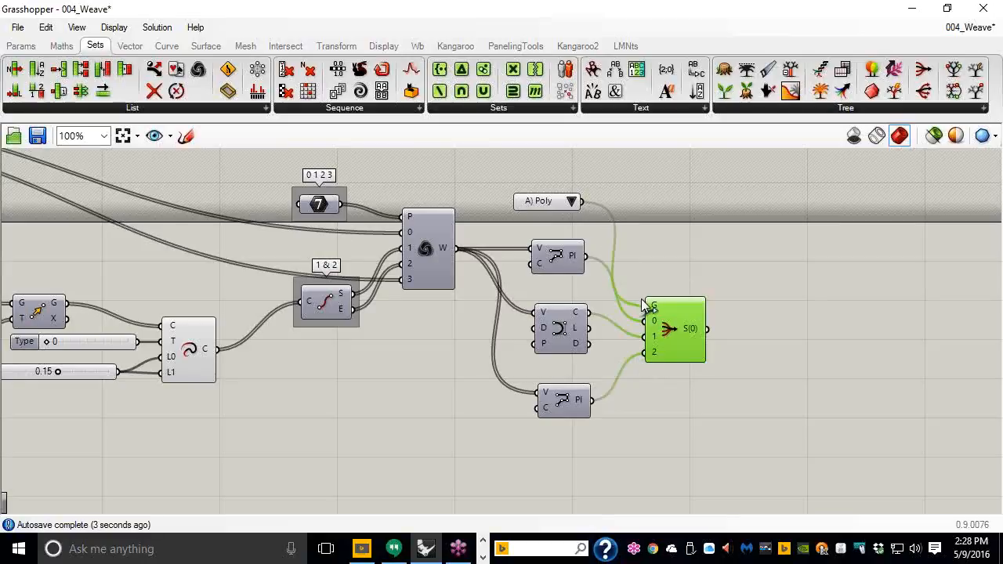
left_click(735, 380)
left_click_drag(373, 14, 633, 16)
scroll(234, 265, "down", 5)
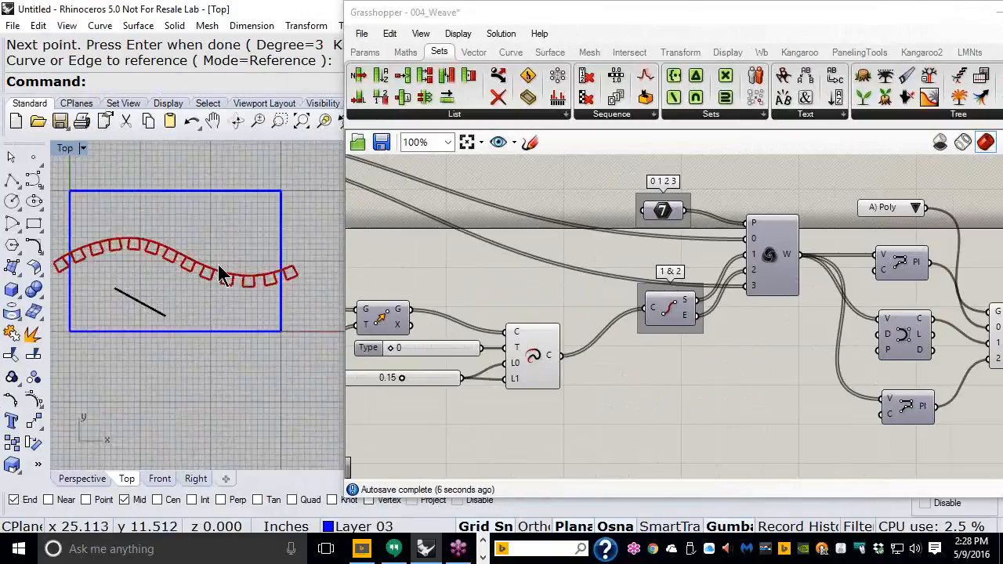
Step: Switch the value list to B) Control, then to C) Inter, previewing each weave in Rhino
scroll(226, 272, "up", 5)
right_click_drag(907, 209, 813, 221)
left_click(805, 204)
left_click(815, 225)
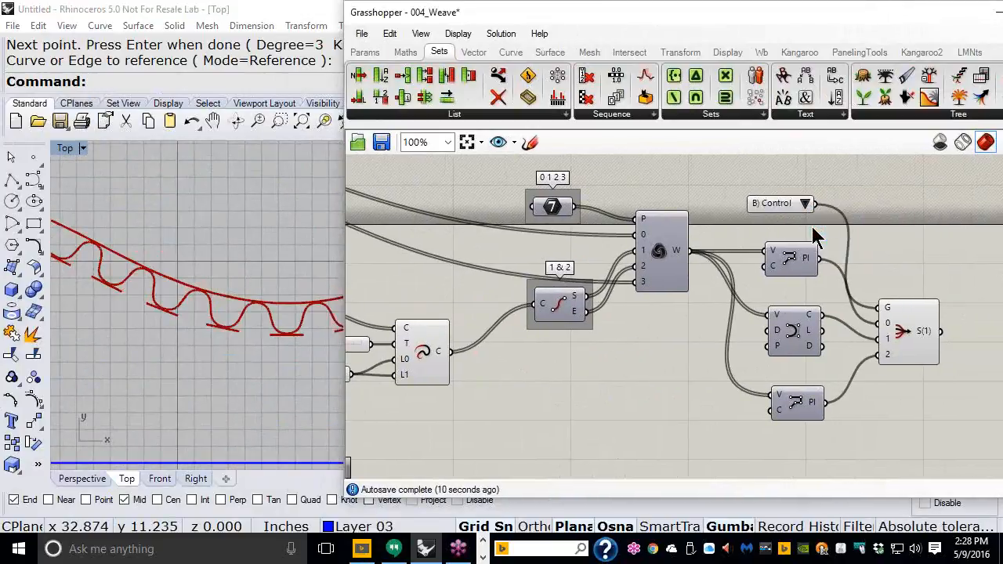
left_click(807, 205)
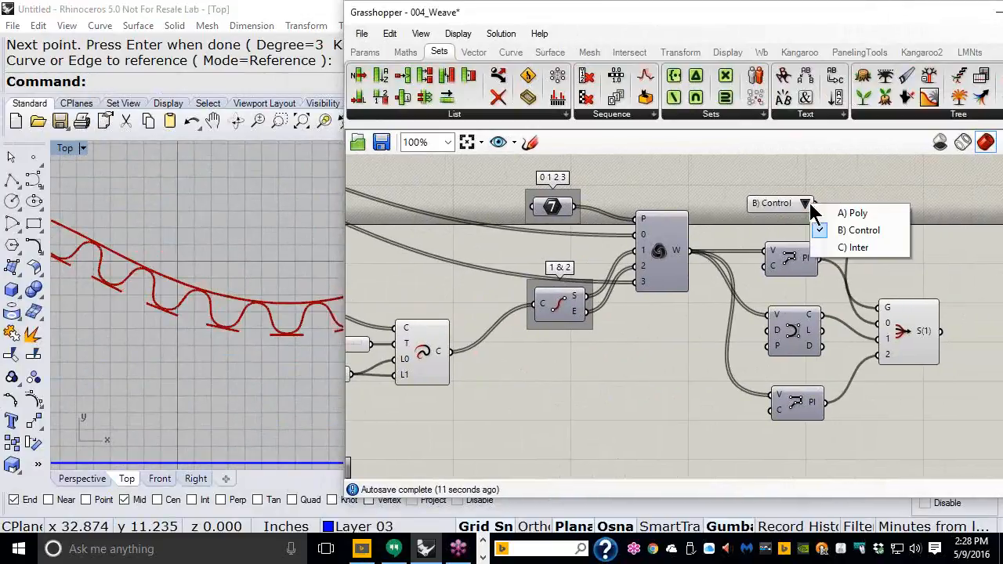
left_click(821, 248)
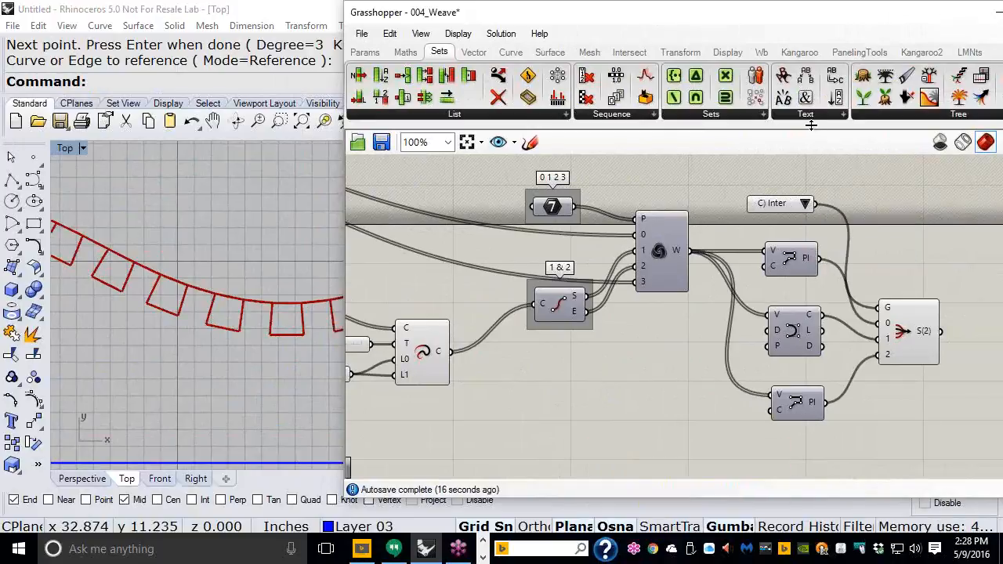
left_click(508, 54)
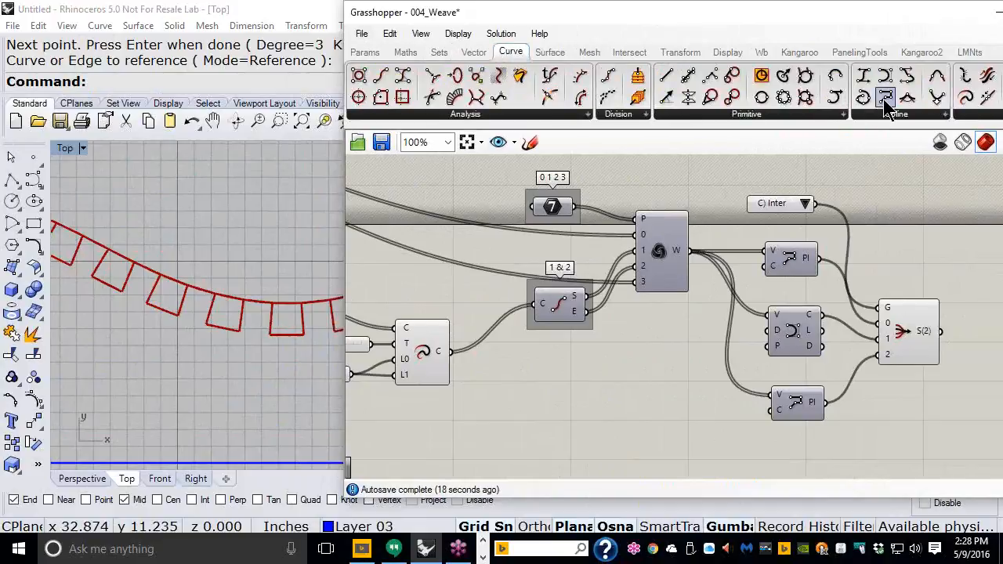
Step: Add an Interpolate Curve component fed by the Weave output and delete the old bottom Polyline
left_click_drag(887, 102, 796, 453)
left_click_drag(701, 274, 867, 359)
left_click(800, 403)
key("Delete")
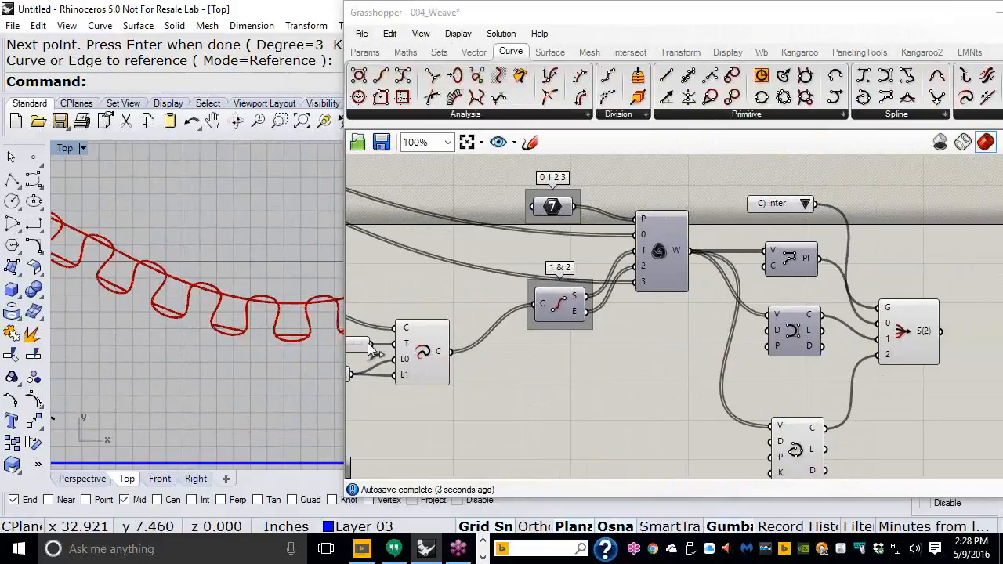
left_click(419, 354)
middle_click(424, 355)
left_click(515, 401)
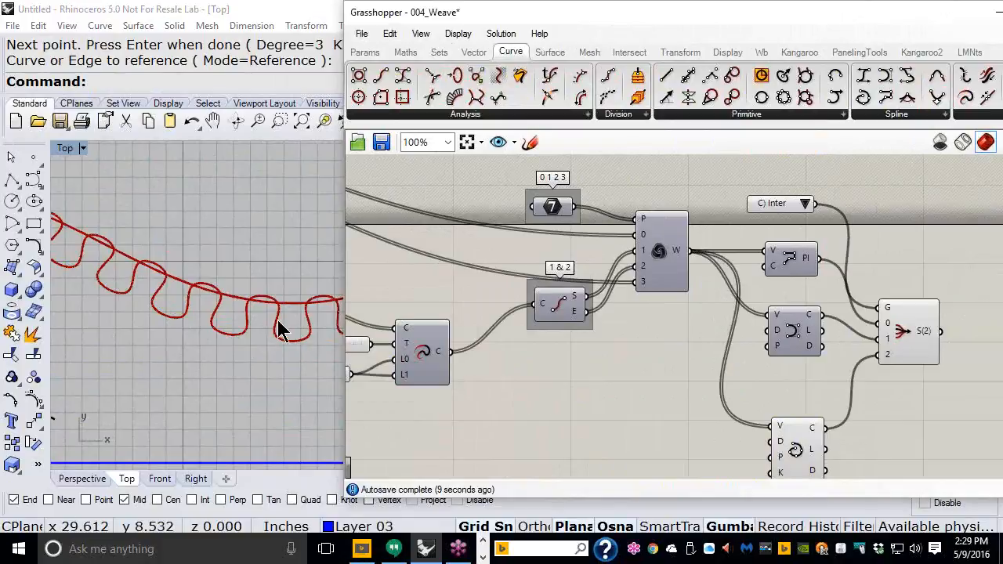
Step: Frame the weave in the Rhino top view and set the End slider to 0.24
scroll(283, 330, "down", 3)
right_click_drag(285, 329, 296, 269)
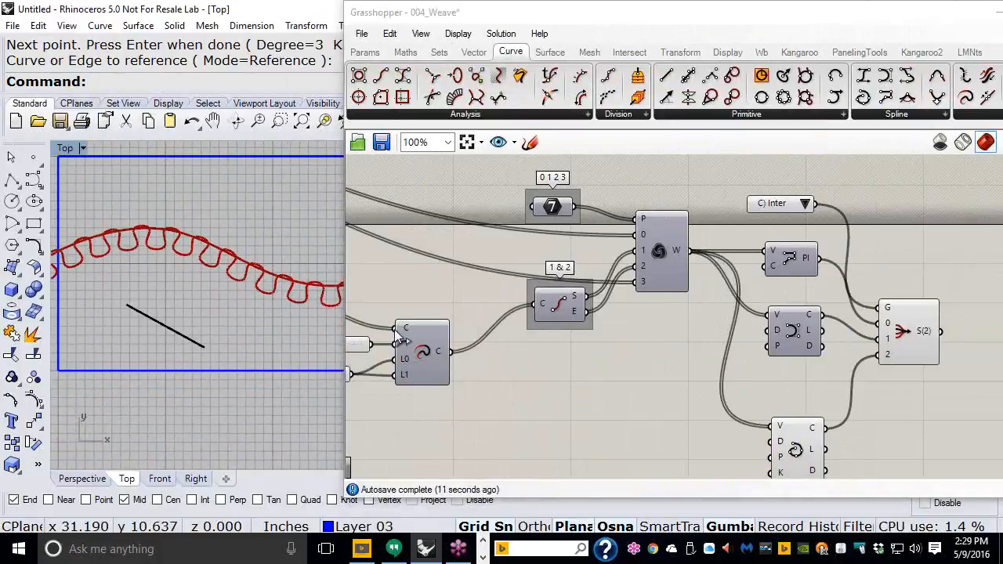
right_click_drag(399, 331, 558, 325)
scroll(449, 374, "up", 1)
mouse_move(448, 374)
left_mouse_down()
mouse_move(408, 372)
mouse_move(472, 372)
mouse_move(374, 369)
mouse_move(483, 368)
mouse_move(455, 372)
left_mouse_up()
scroll(253, 290, "up", 3)
scroll(266, 321, "up", 2)
scroll(442, 375, "down", 2)
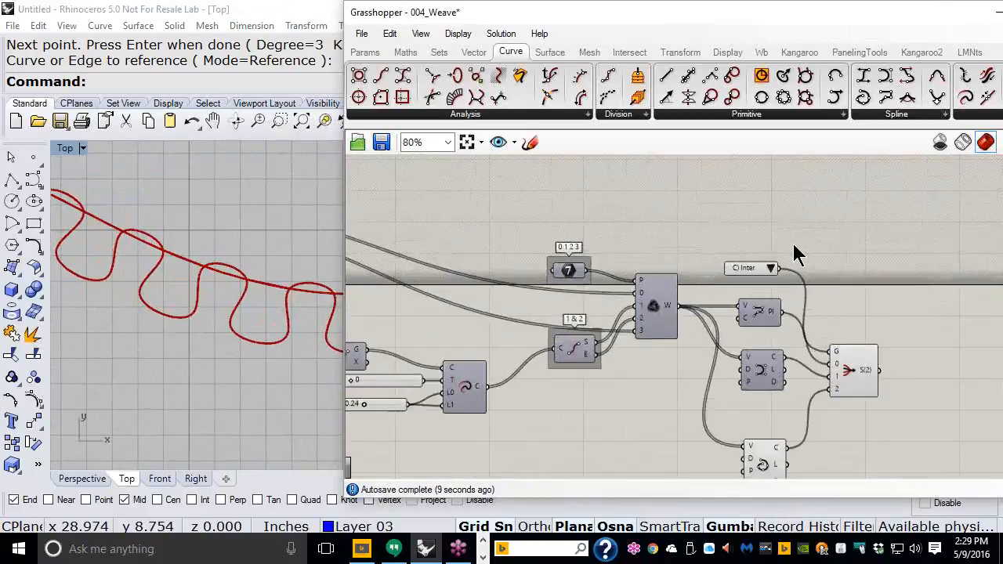
scroll(794, 251, "up", 2)
Step: Switch the value list to B) Control, then back to A) Poly
left_click(759, 281)
left_click(767, 312)
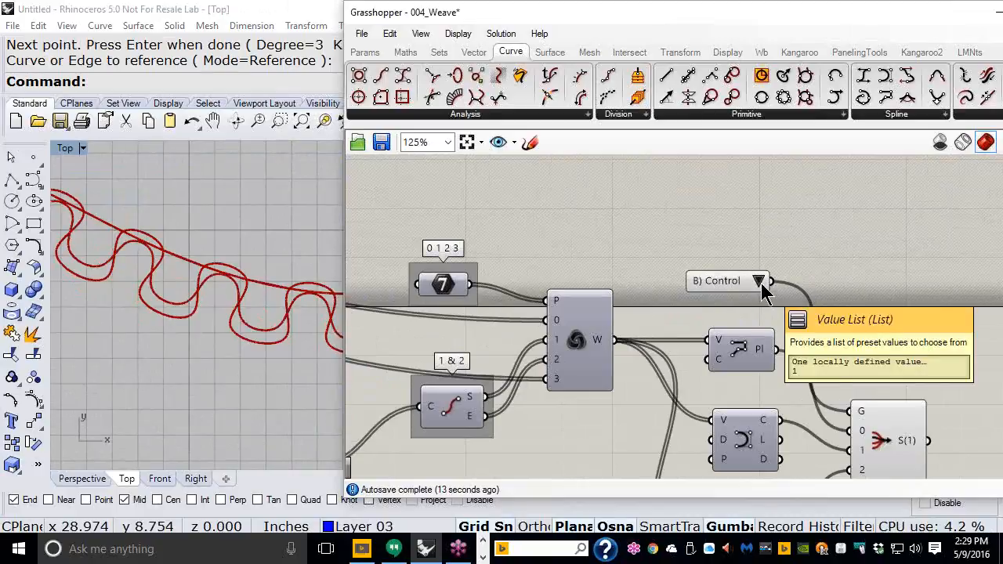
left_click(760, 282)
left_click(771, 295)
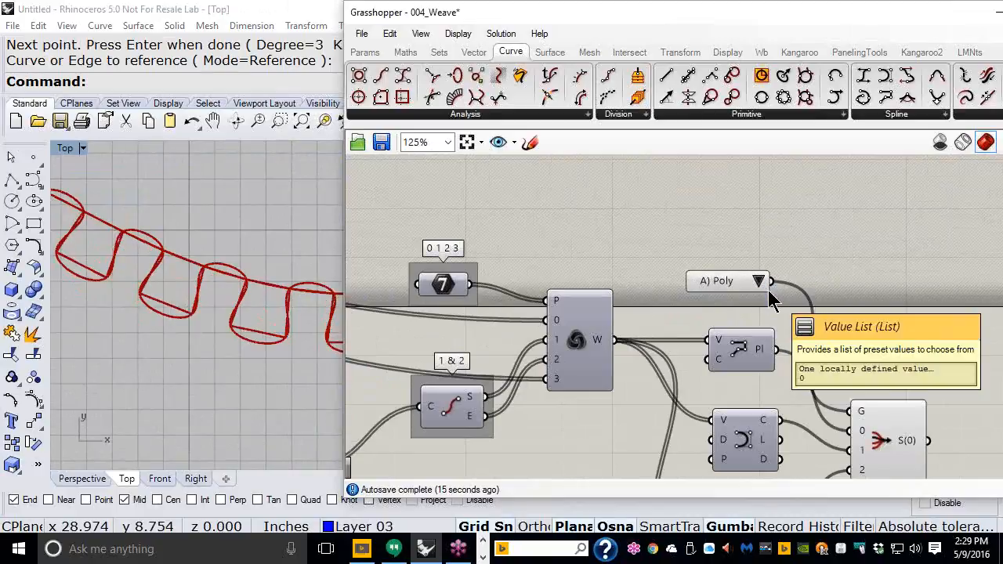
scroll(640, 219, "down", 2)
Step: Change a quick option on the interpolated curve component, then pan the canvas and move the Grasshopper window left
left_click(708, 449)
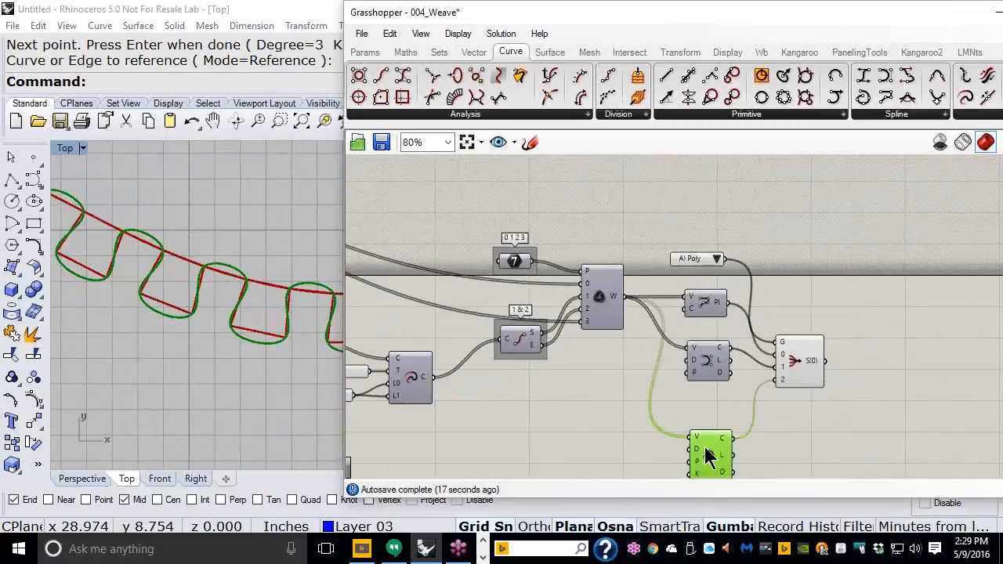
middle_click(708, 445)
left_click(753, 350)
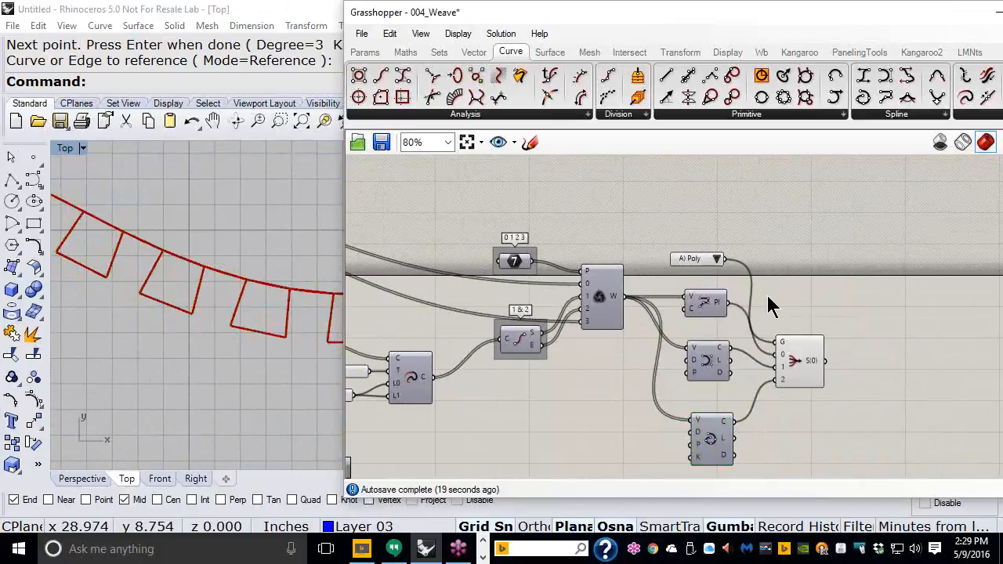
right_click_drag(708, 280, 887, 224)
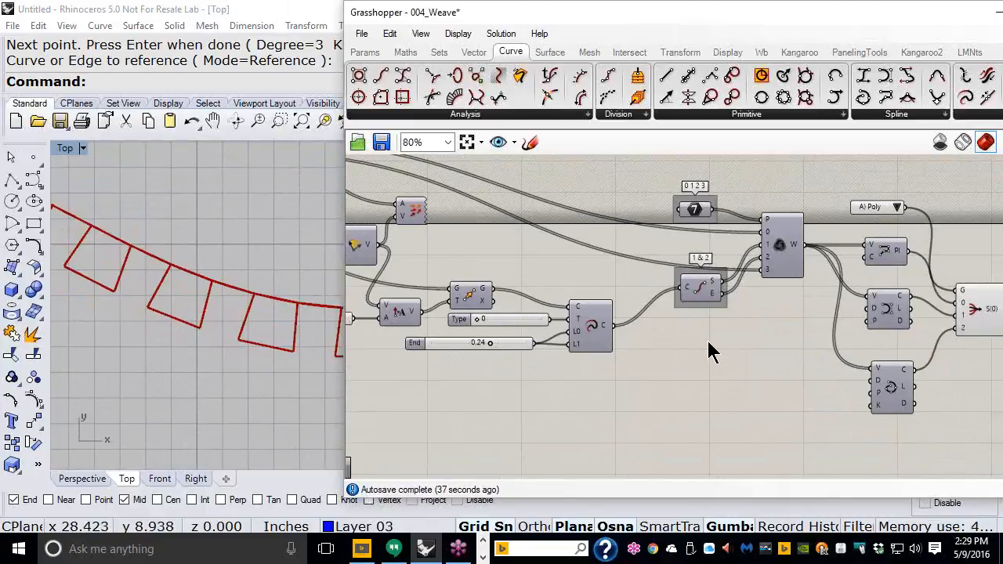
right_click_drag(721, 230, 668, 239)
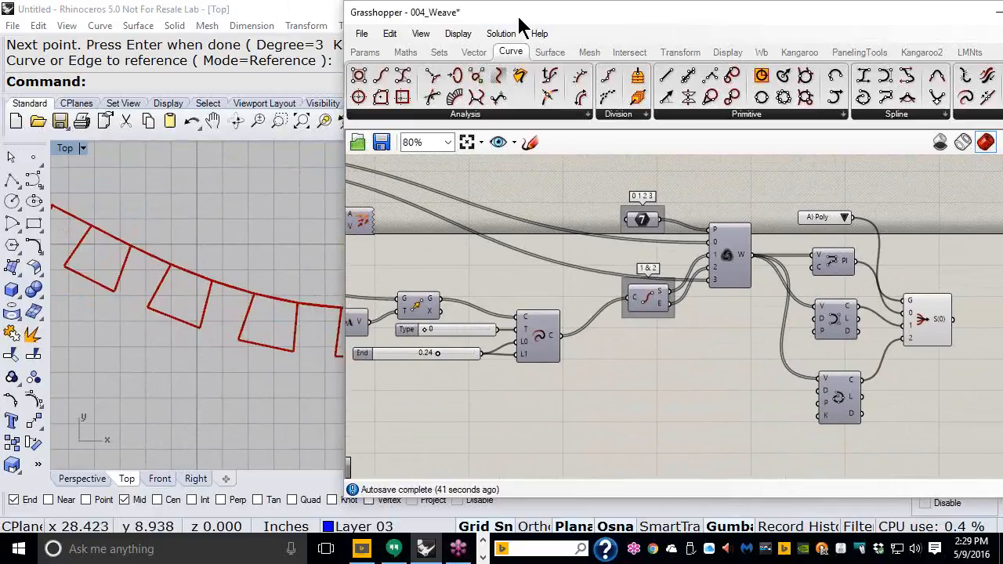
left_click_drag(503, 24, 339, 35)
right_click_drag(414, 240, 539, 237)
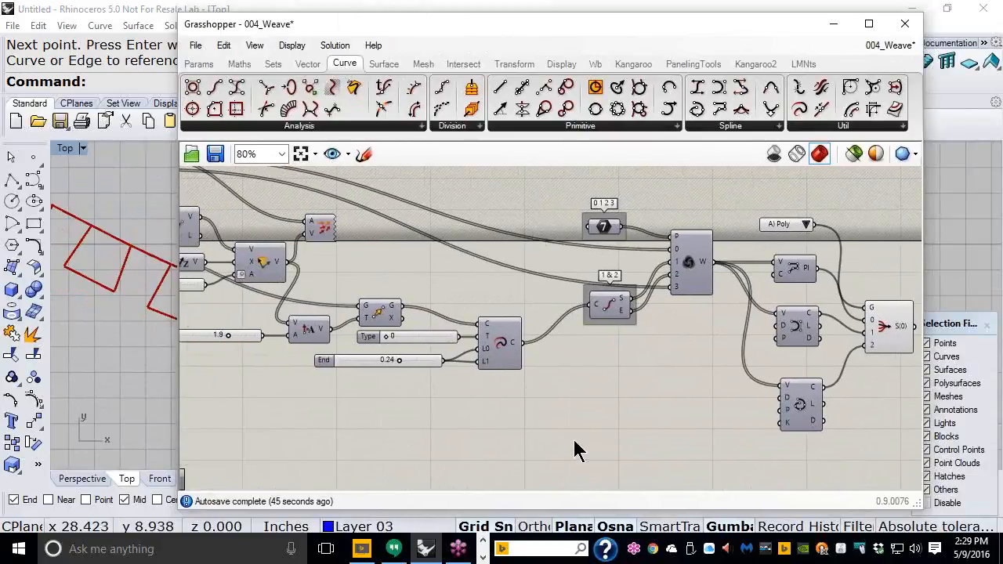
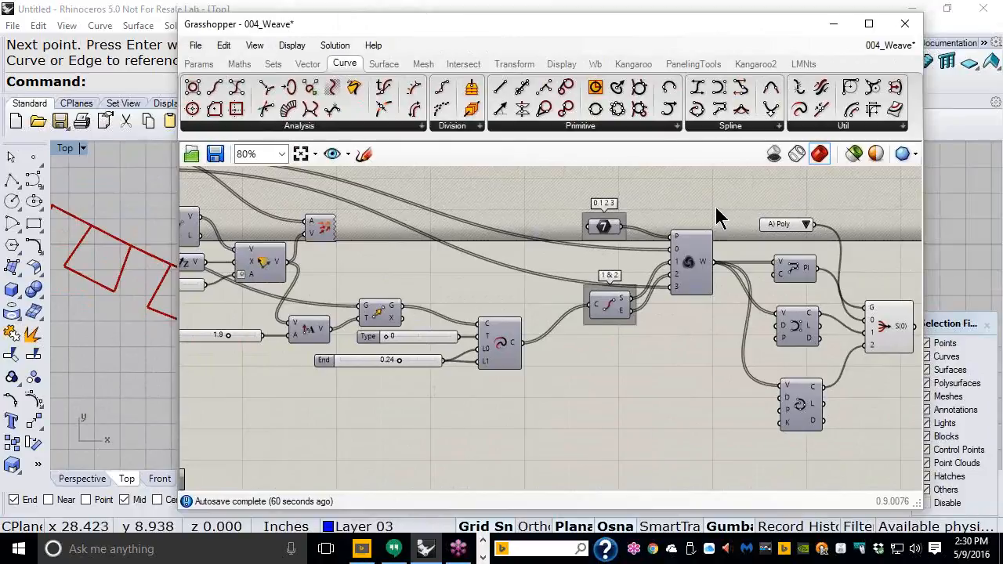
Step: Tidy the A) Poly value list and S(0) component positions, and shift the editor window right
left_click_drag(786, 223, 785, 211)
left_click_drag(886, 325, 905, 329)
left_click_drag(788, 219, 790, 244)
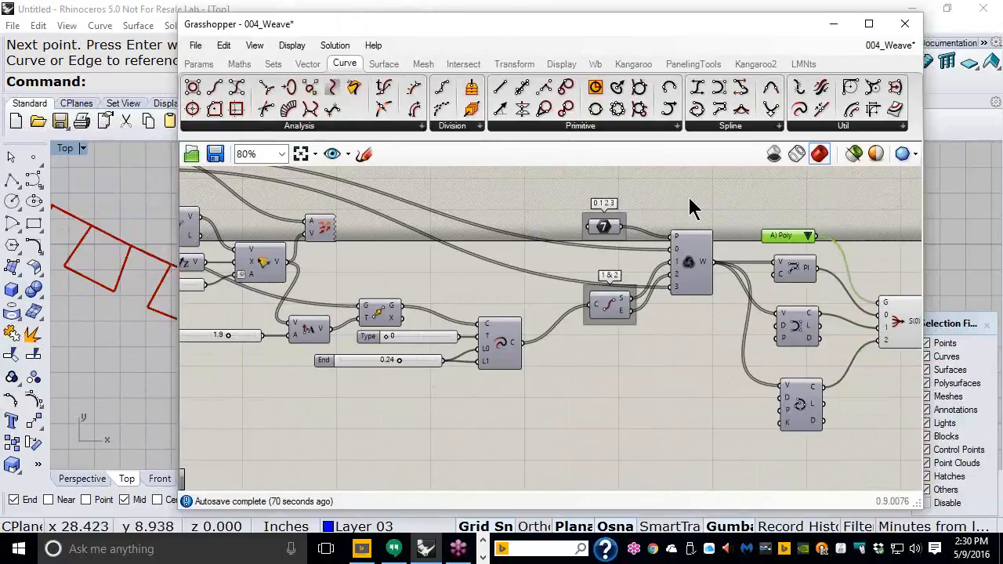
left_click_drag(550, 32, 593, 29)
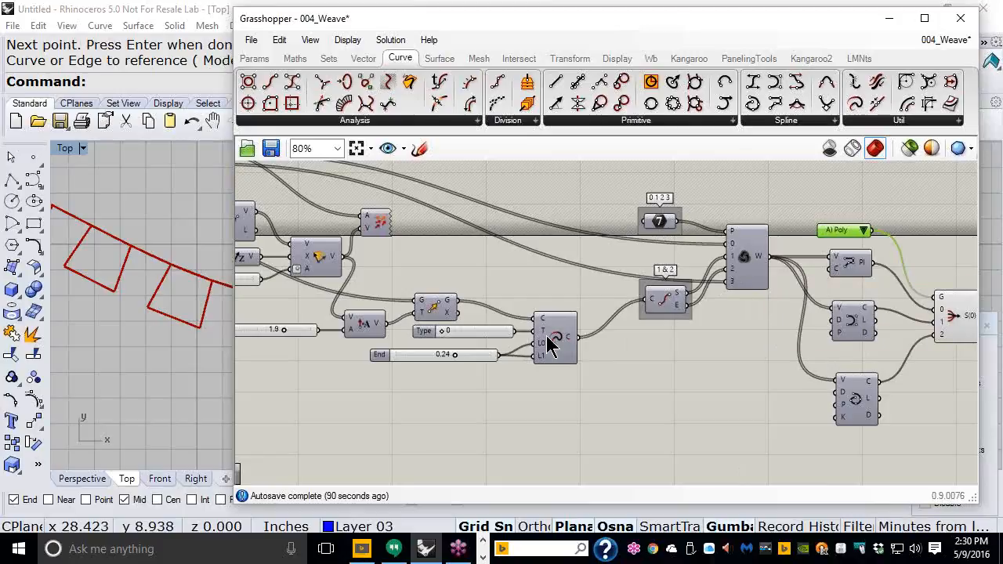
Step: Save the definition as 005_Weave_Extend_Curves and move the editor aside to reveal the Rhino viewport
left_click(251, 40)
left_click(296, 144)
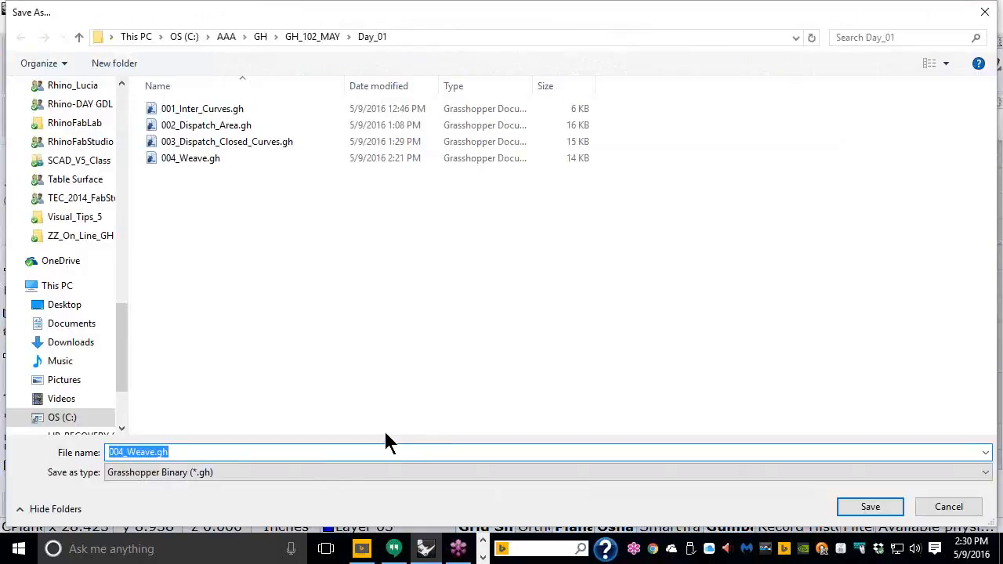
type("005")
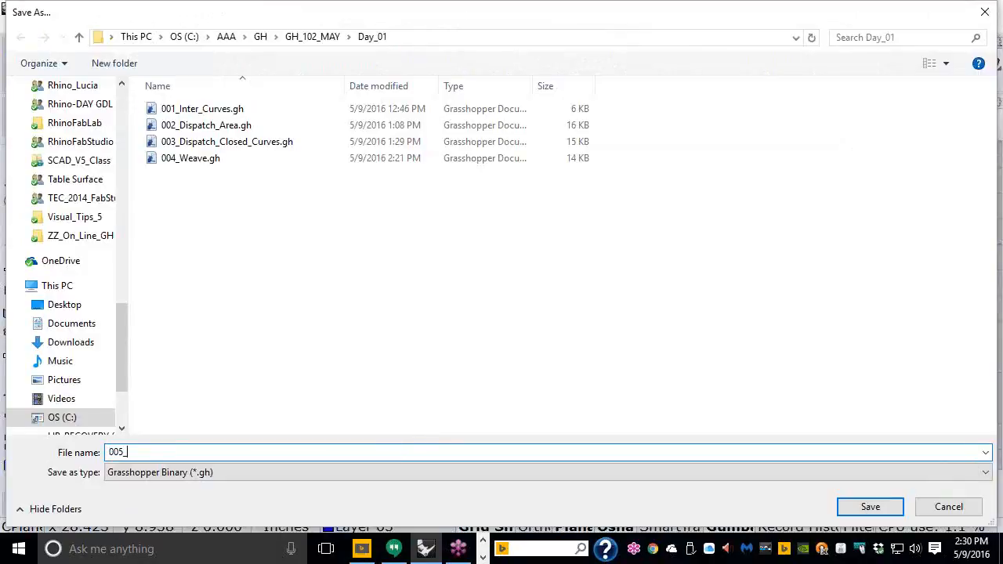
type("_Weave_Extend")
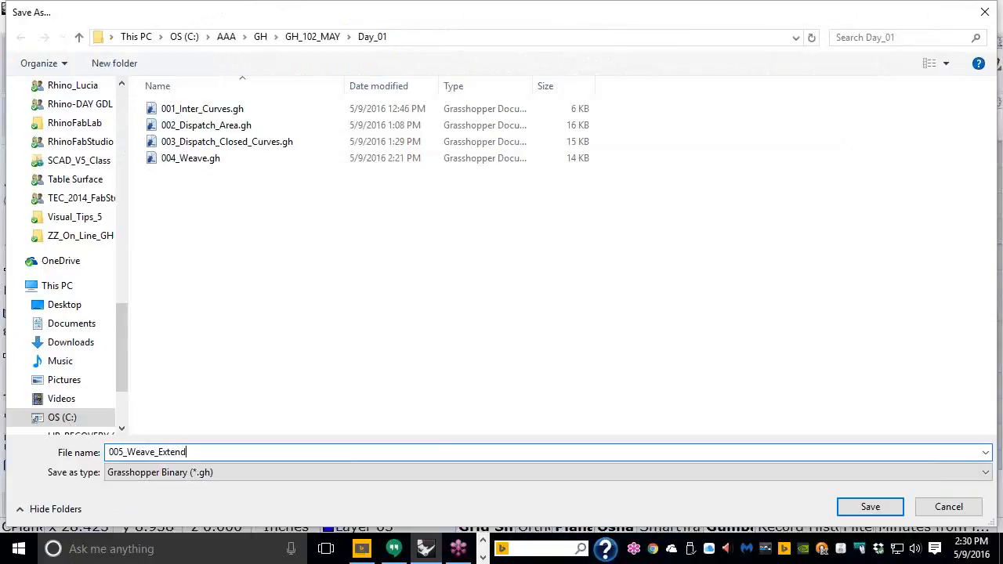
type("_Curves")
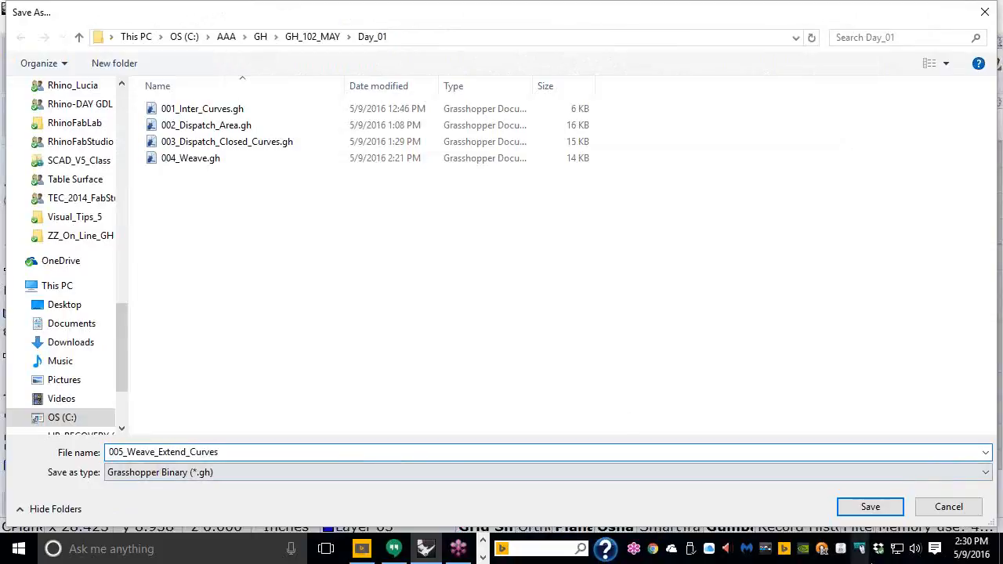
left_click(866, 508)
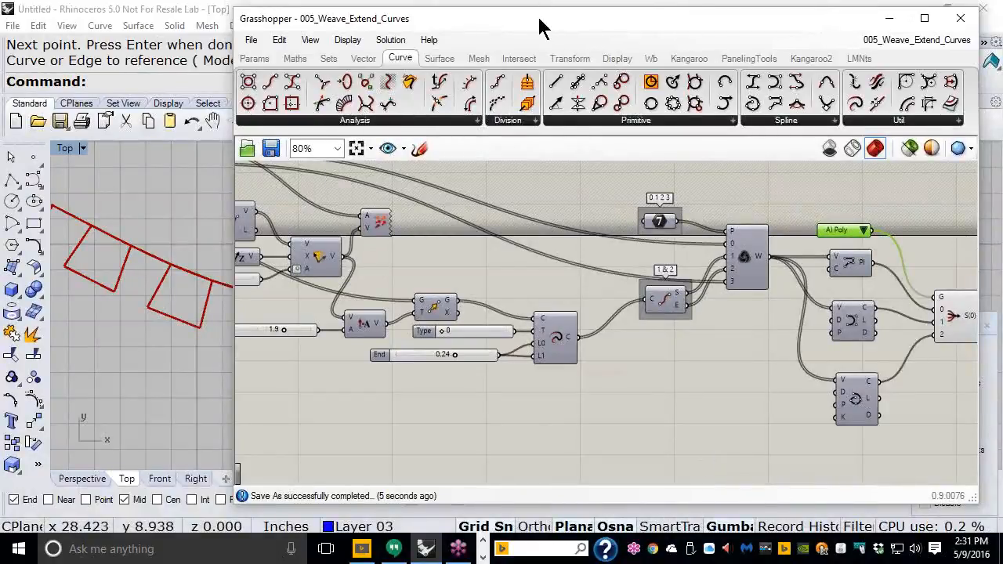
left_click_drag(542, 27, 724, 28)
scroll(235, 259, "up", 5)
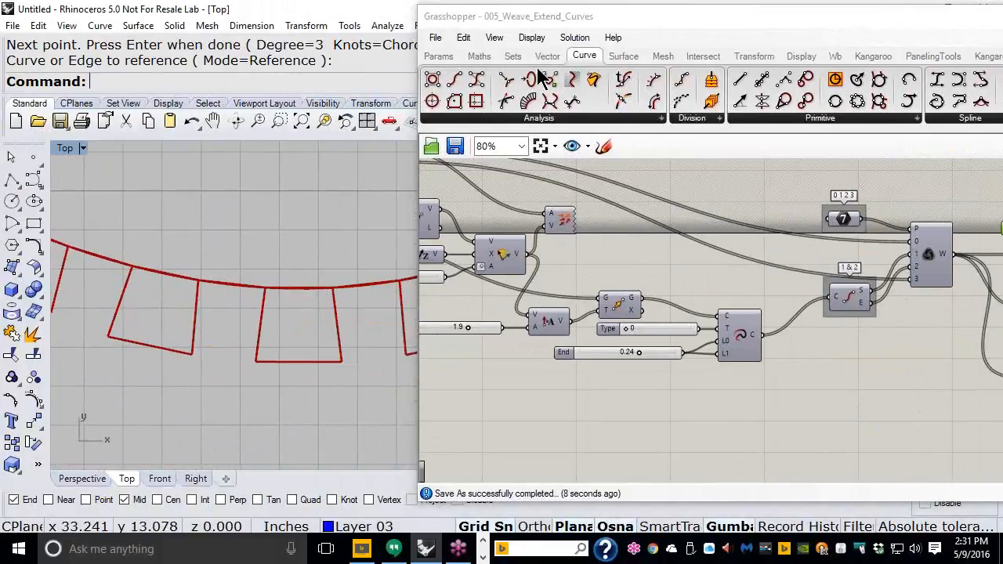
left_click(513, 58)
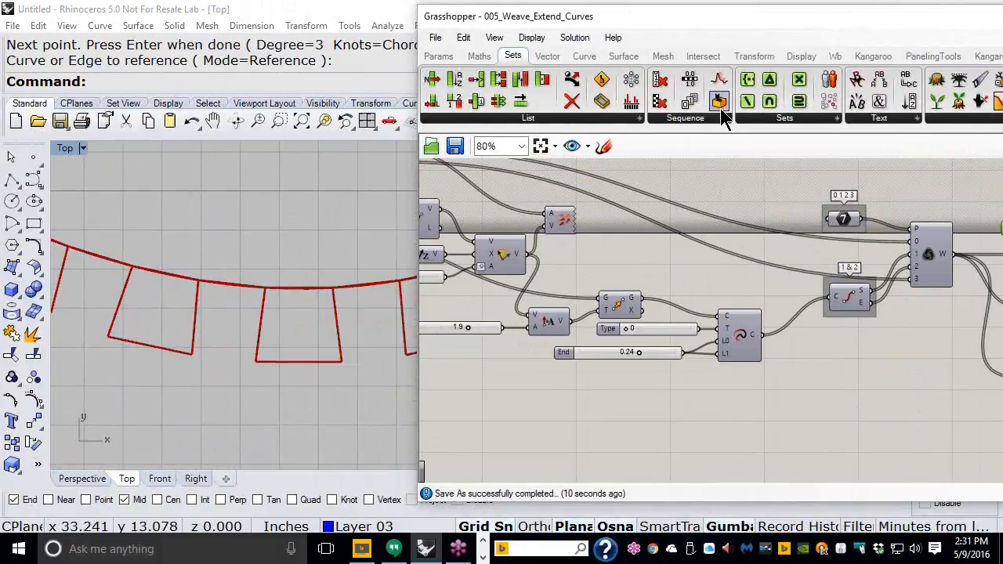
left_click_drag(718, 113, 679, 406)
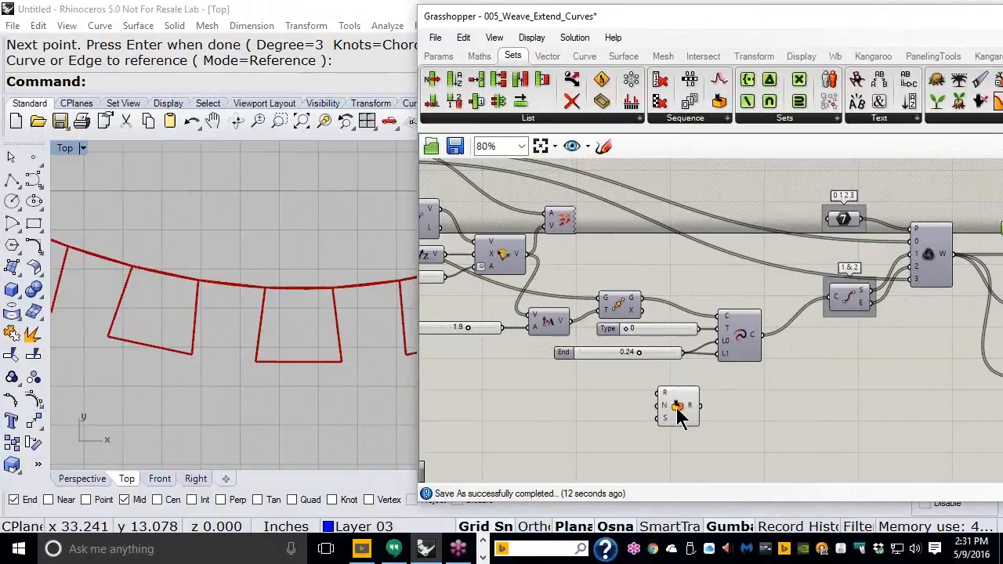
scroll(688, 408, "up", 5)
right_click_drag(688, 409, 675, 332)
scroll(673, 329, "up", 2)
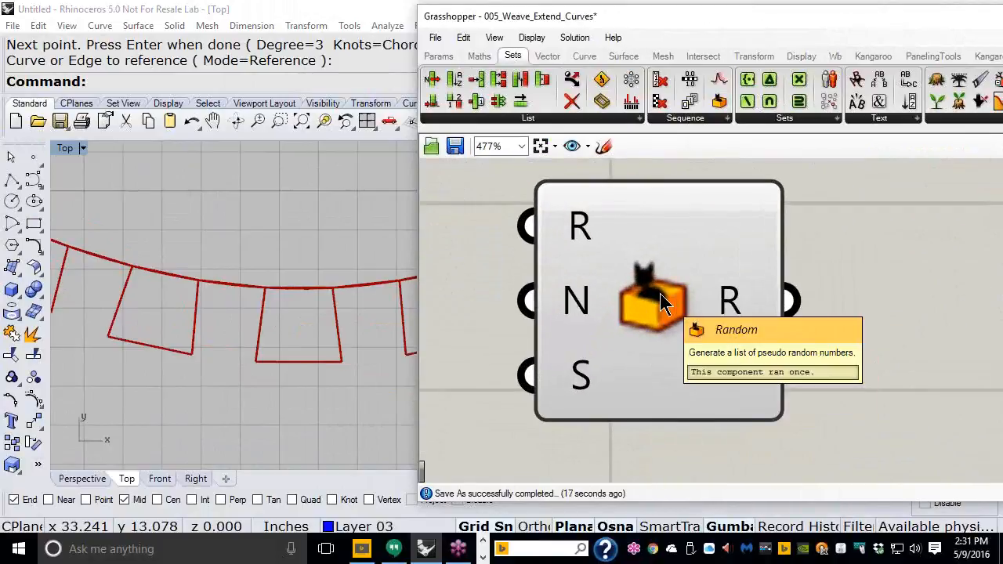
scroll(655, 314, "down", 1)
scroll(226, 351, "down", 1)
scroll(225, 352, "down", 1)
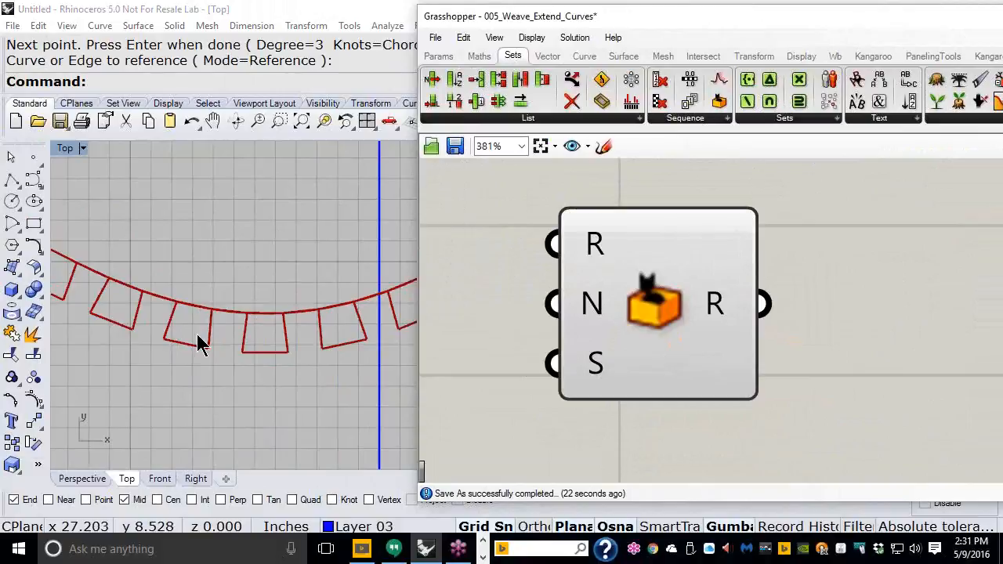
scroll(197, 335, "down", 2)
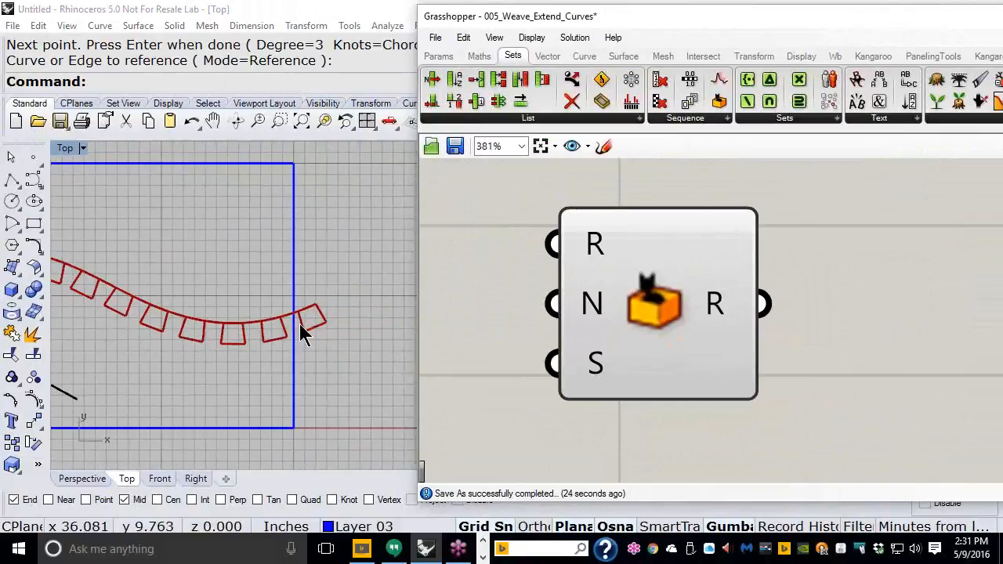
scroll(298, 321, "up", 2)
scroll(321, 315, "down", 2)
scroll(122, 267, "up", 3)
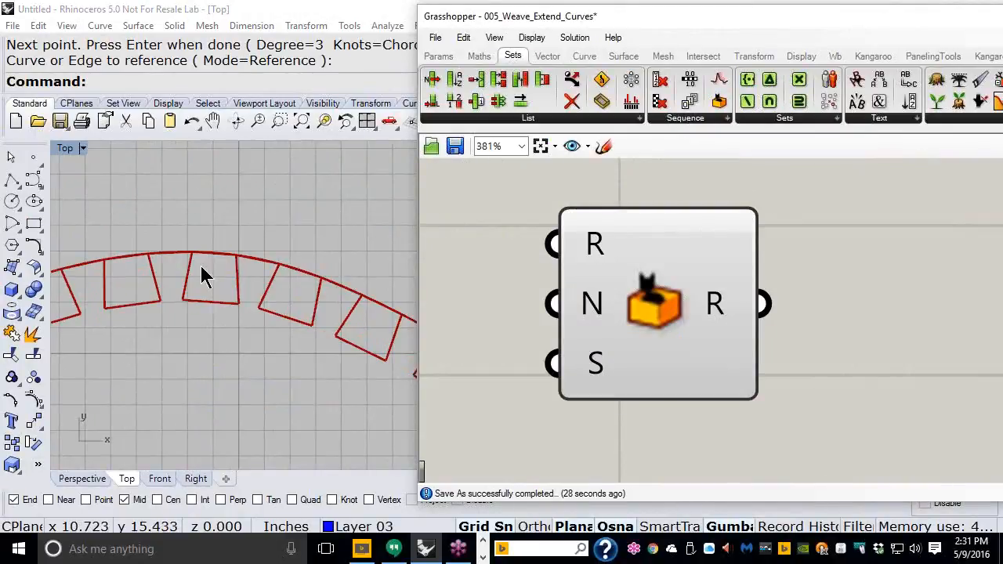
scroll(180, 263, "down", 3)
scroll(276, 310, "up", 2)
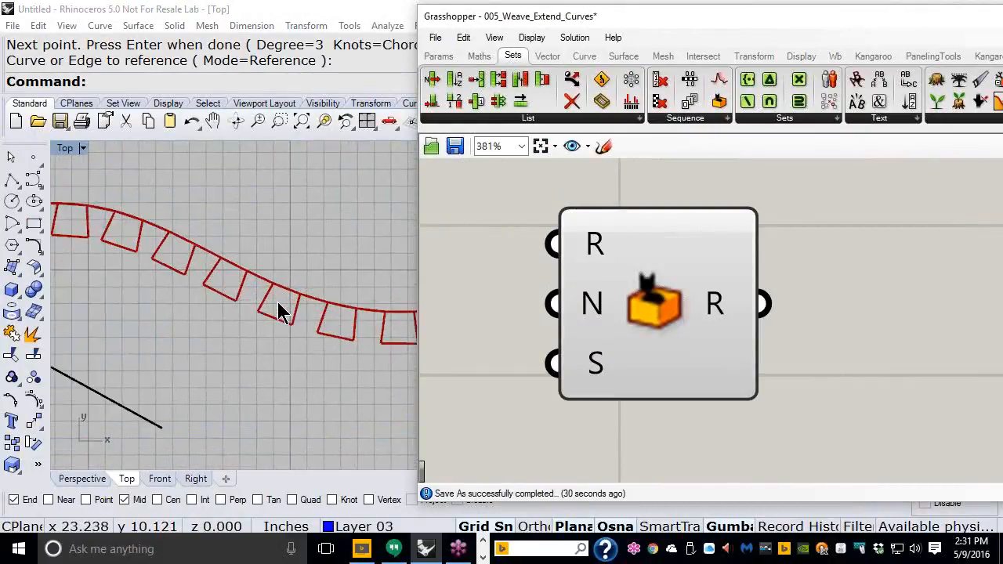
scroll(278, 312, "down", 2)
scroll(278, 312, "up", 2)
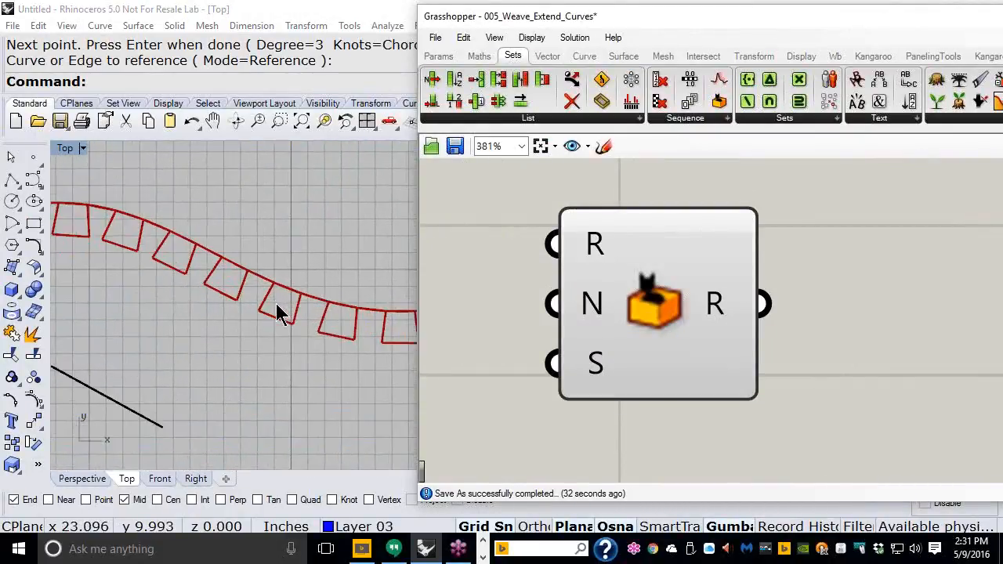
scroll(278, 312, "up", 1)
scroll(278, 312, "up", 2)
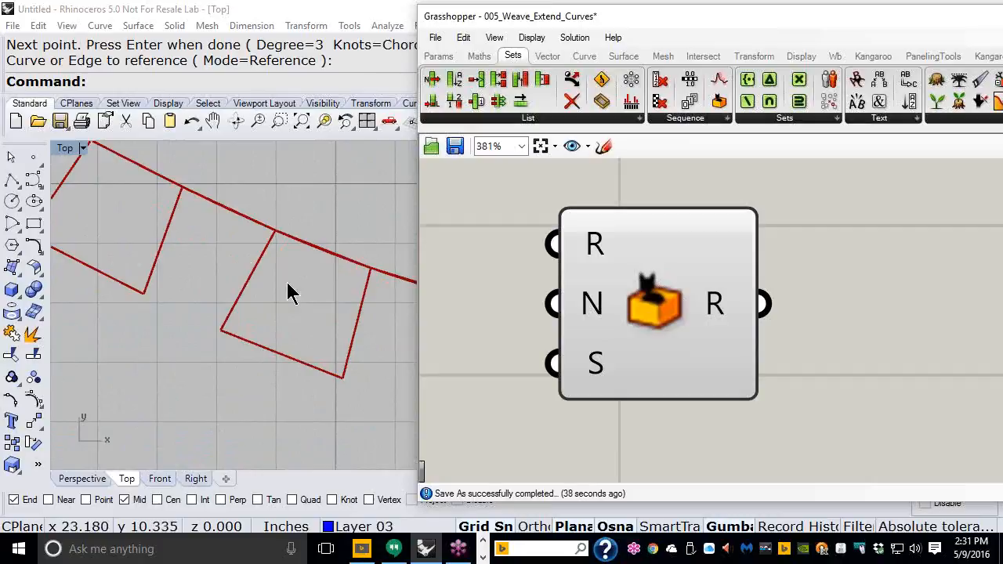
scroll(243, 297, "down", 3)
scroll(235, 302, "down", 5)
left_click_drag(650, 292, 698, 296)
scroll(725, 369, "down", 3)
scroll(736, 330, "down", 2)
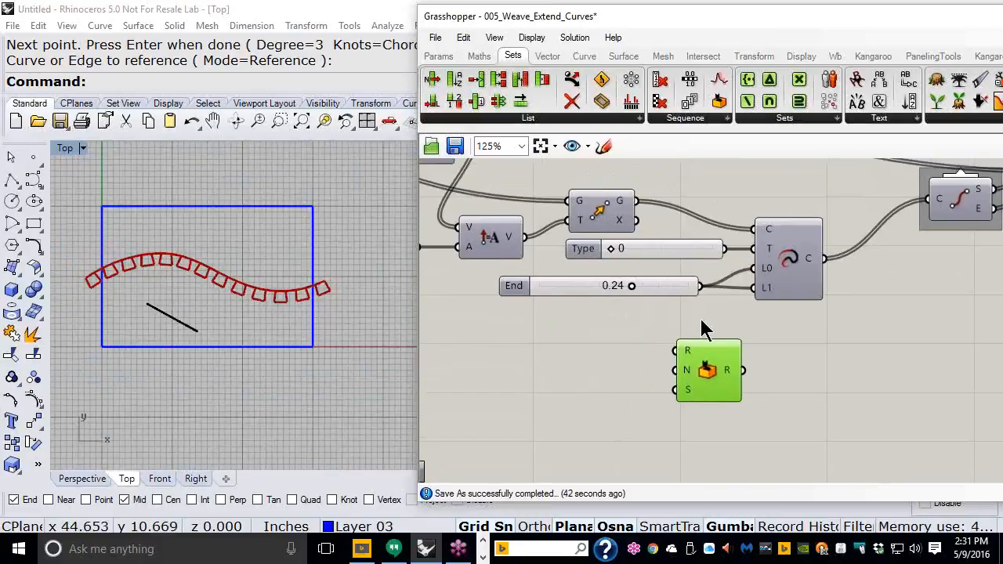
scroll(714, 316, "up", 1)
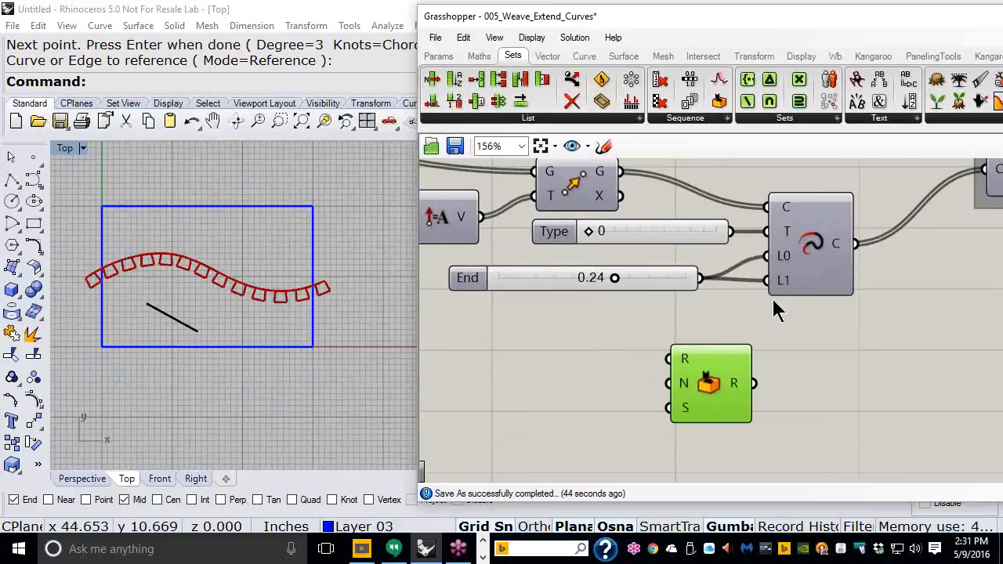
scroll(810, 313, "down", 3)
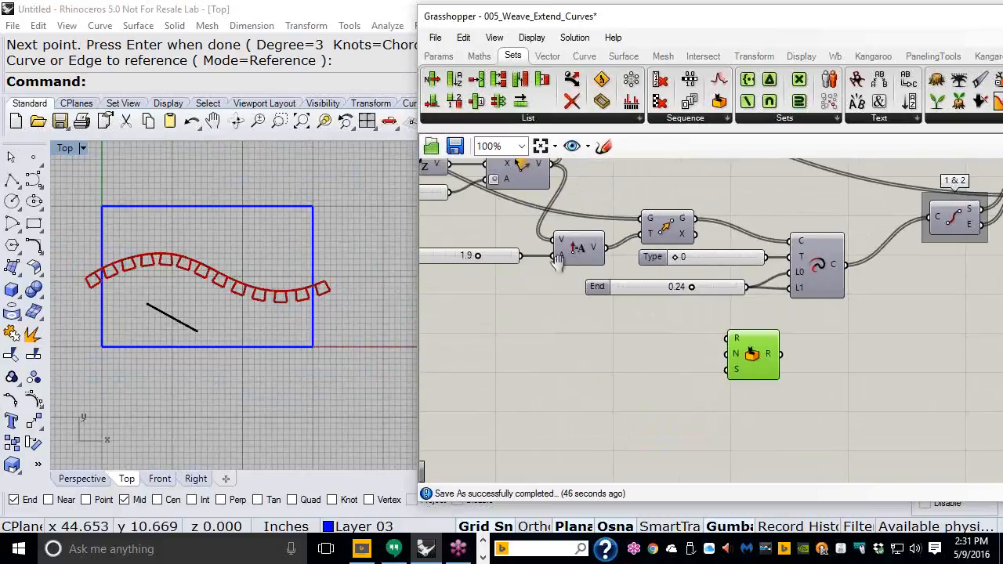
scroll(600, 271, "up", 5)
right_click_drag(664, 273, 825, 240)
scroll(825, 240, "down", 1)
left_click_drag(826, 226, 797, 229)
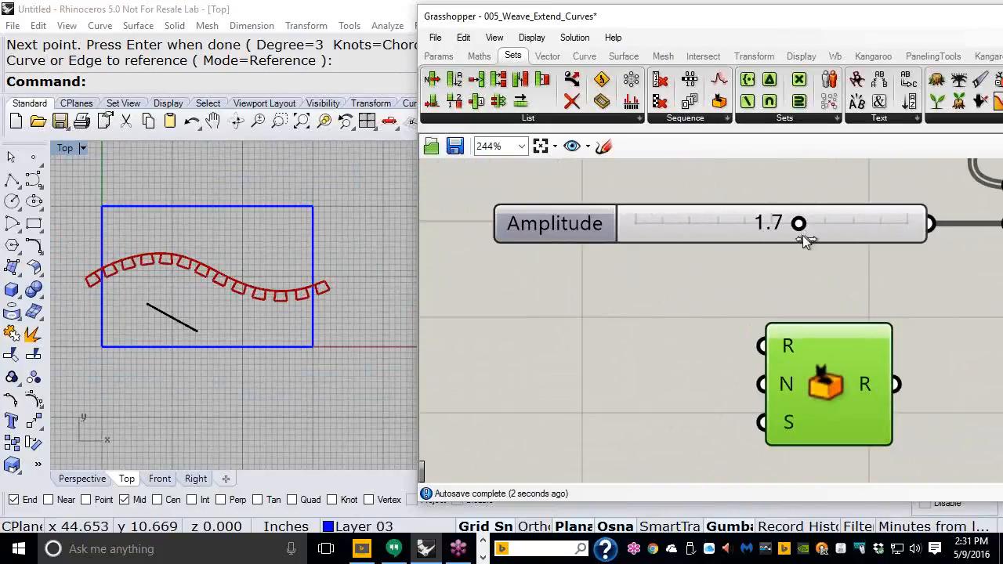
left_click_drag(840, 357, 735, 304)
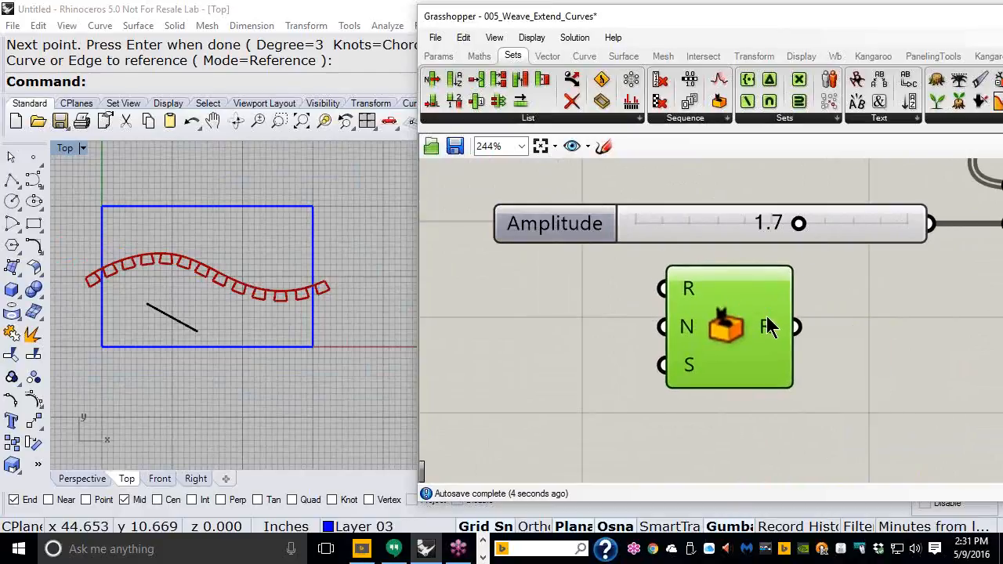
scroll(713, 345, "down", 2)
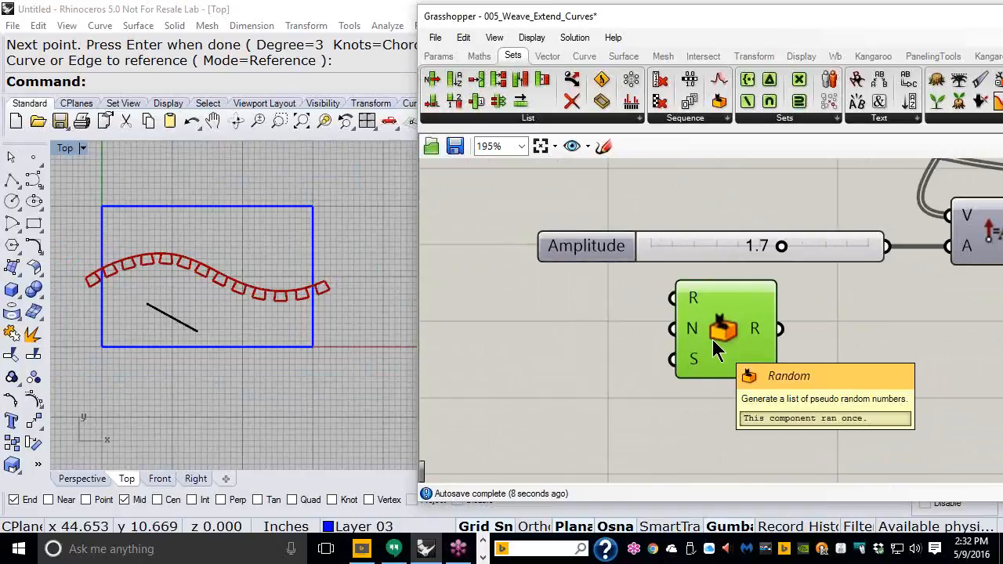
scroll(708, 342, "down", 3)
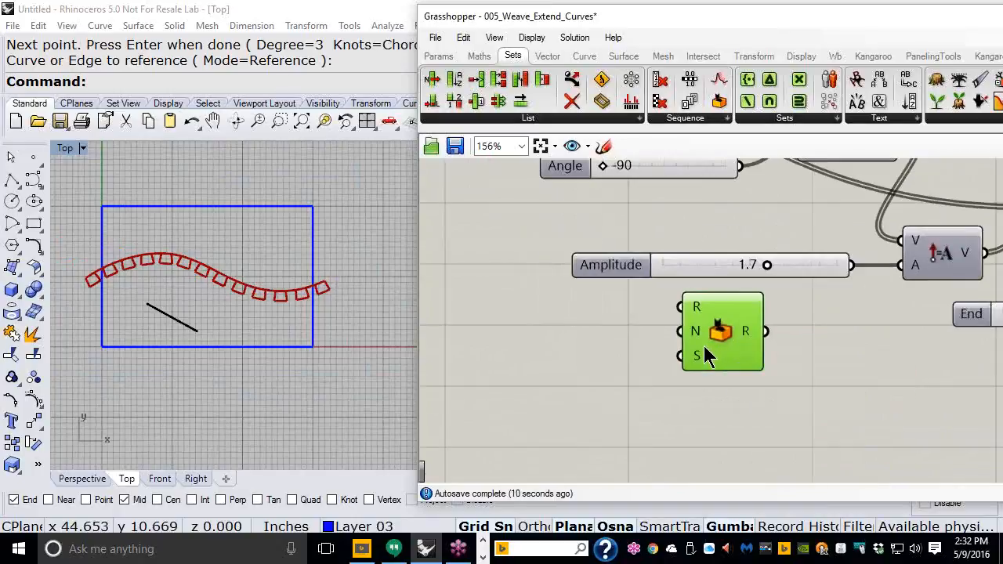
right_click_drag(882, 291, 651, 332)
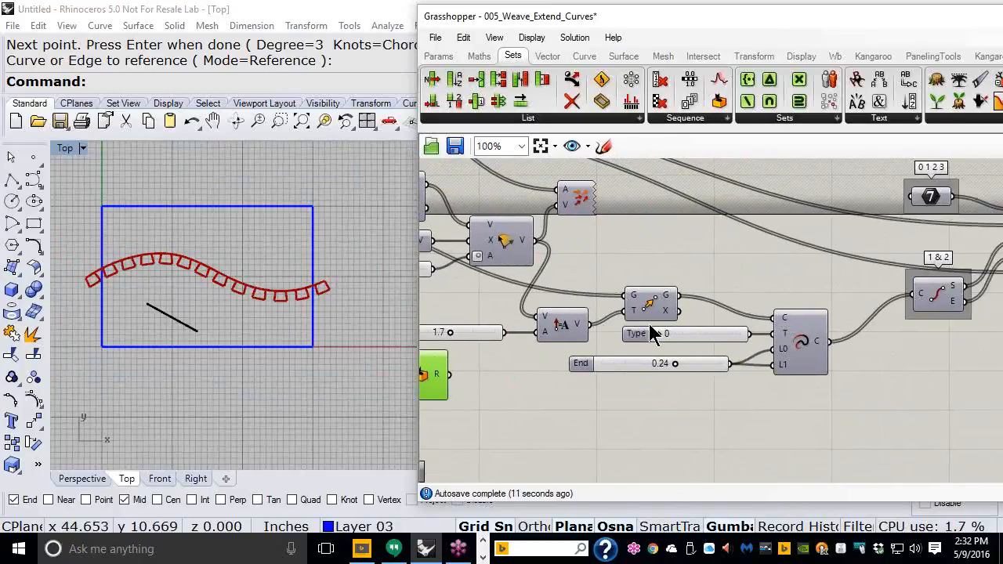
scroll(761, 320, "down", 2)
right_click_drag(761, 320, 715, 296)
scroll(674, 306, "up", 3)
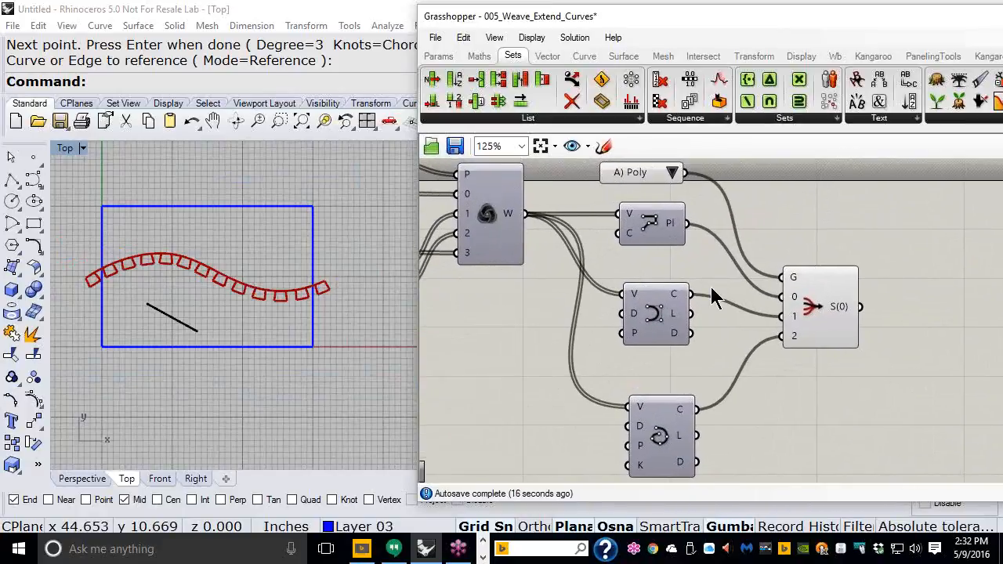
Step: Save the 005_Weave_Extend_Curves definition and recentre the curves in the Rhino Top view
left_click(435, 38)
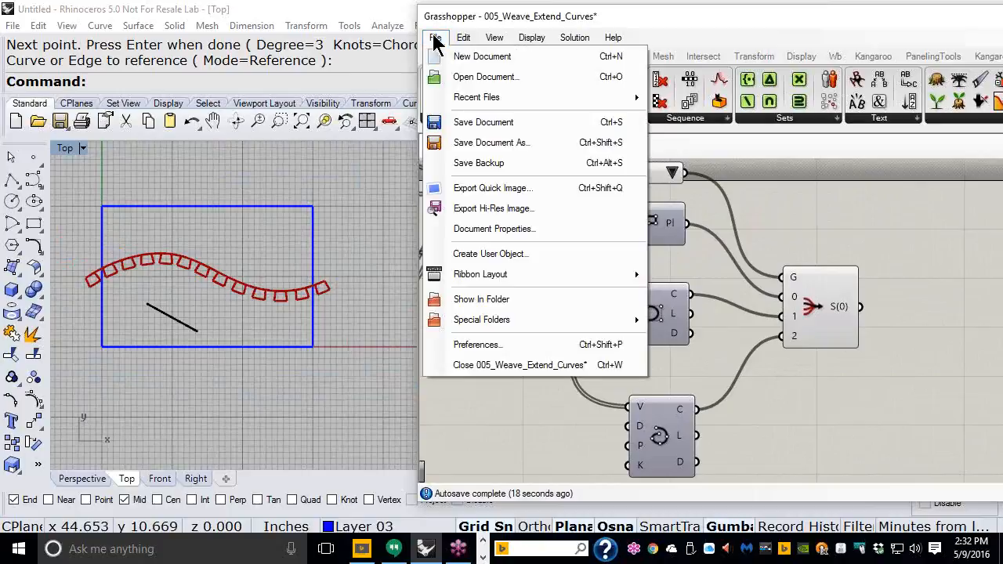
left_click(479, 124)
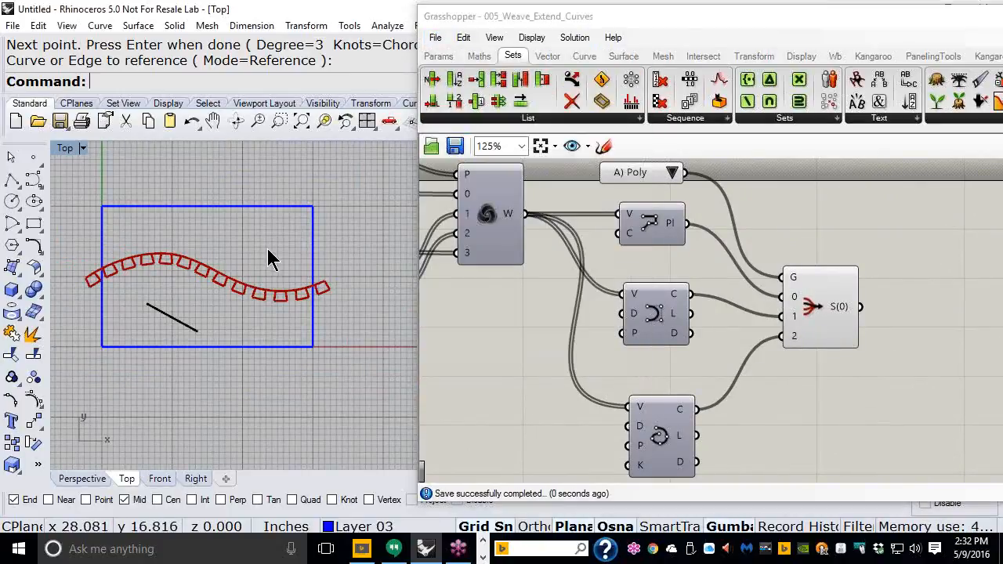
right_click_drag(269, 257, 326, 266)
scroll(326, 266, "up", 3)
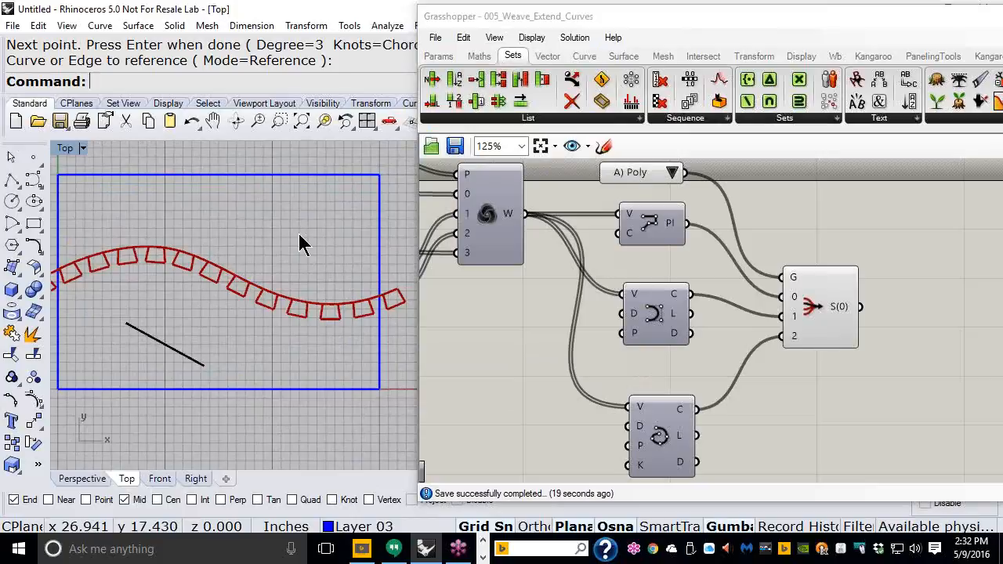
Step: Close the 005_Weave_Extend_Curves definition and delete its three curves from the Rhino view
left_click(436, 39)
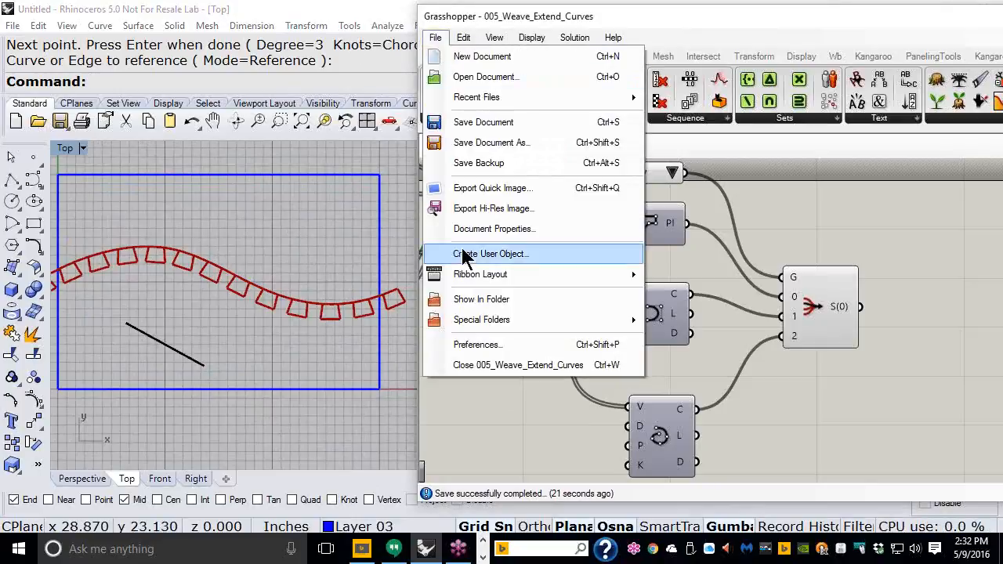
left_click(463, 365)
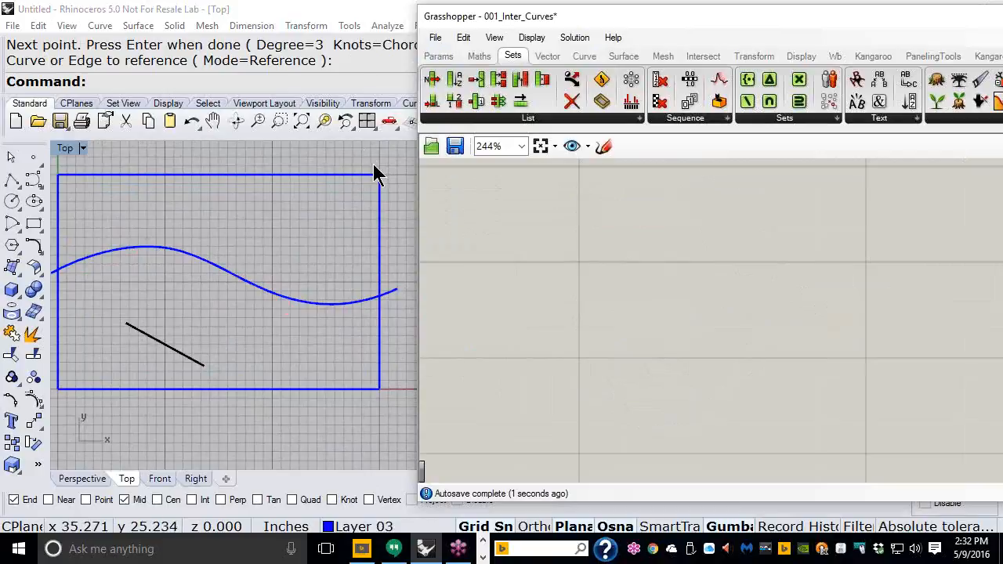
left_click_drag(383, 153, 139, 399)
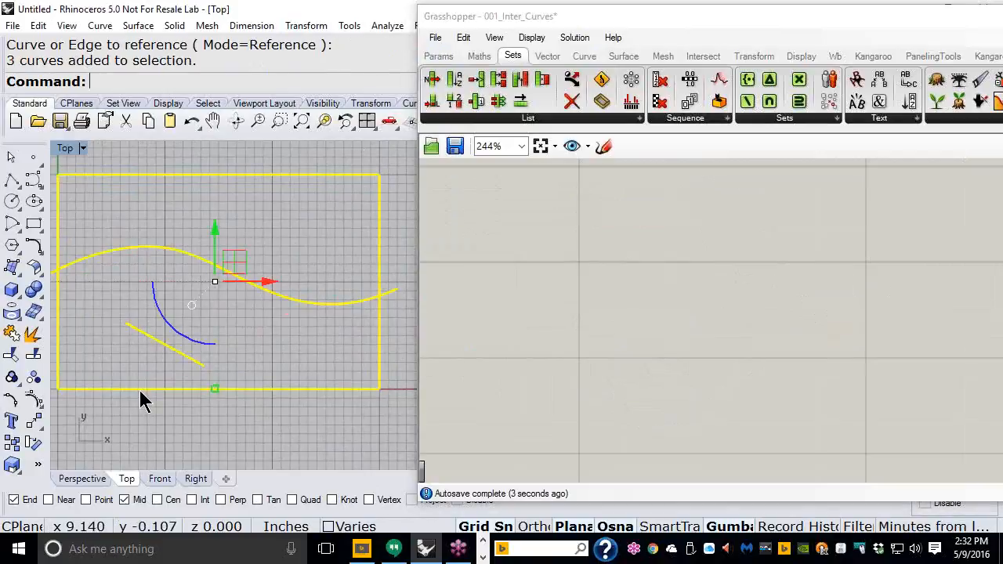
key("Delete")
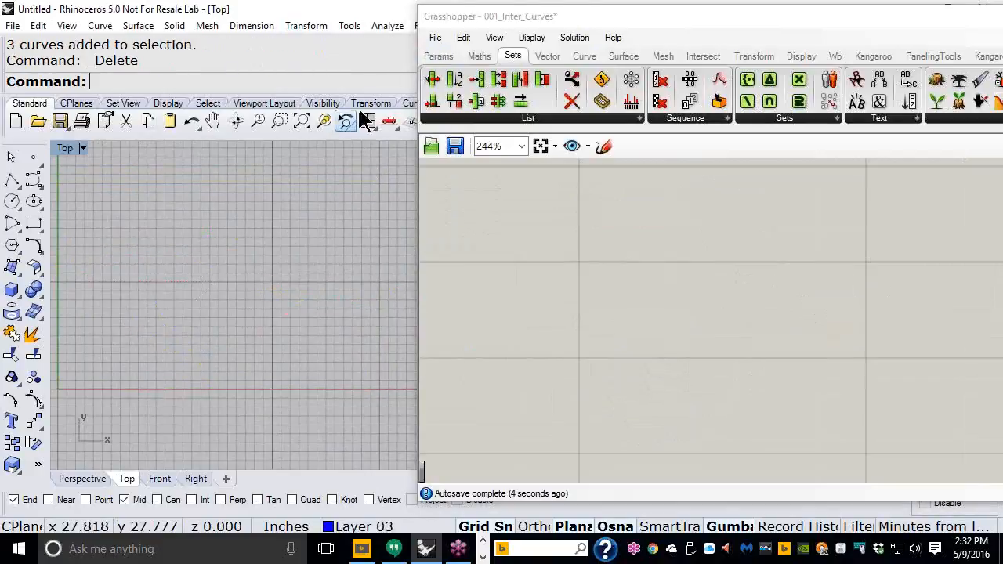
Step: Start a new empty definition and move the Grasshopper window further left
left_click(438, 45)
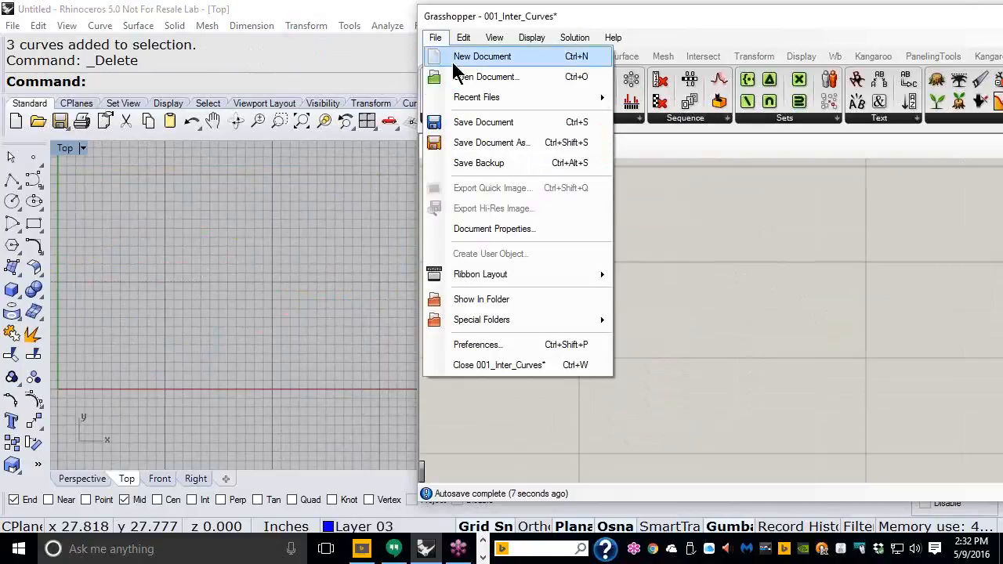
left_click(474, 56)
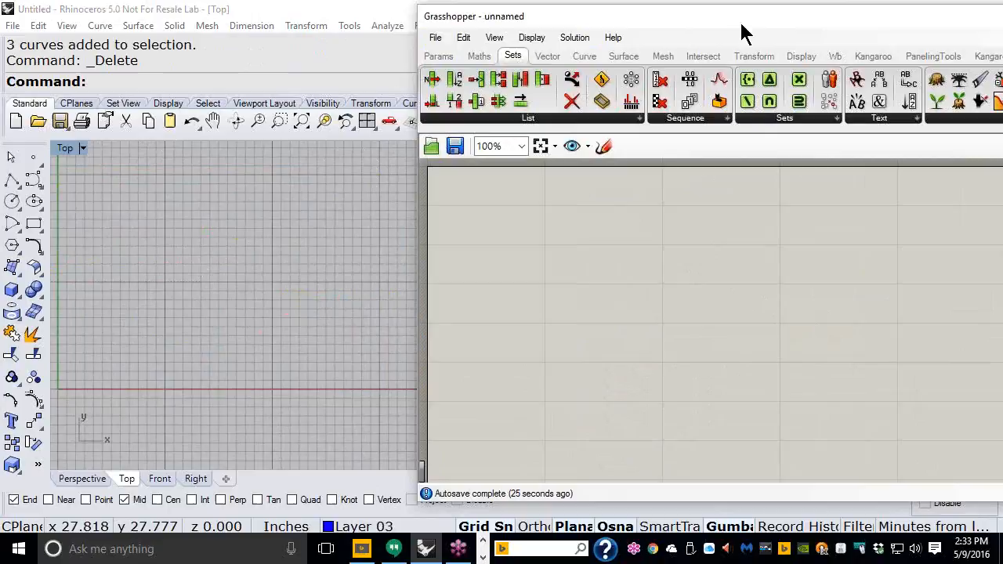
left_click_drag(746, 26, 536, 26)
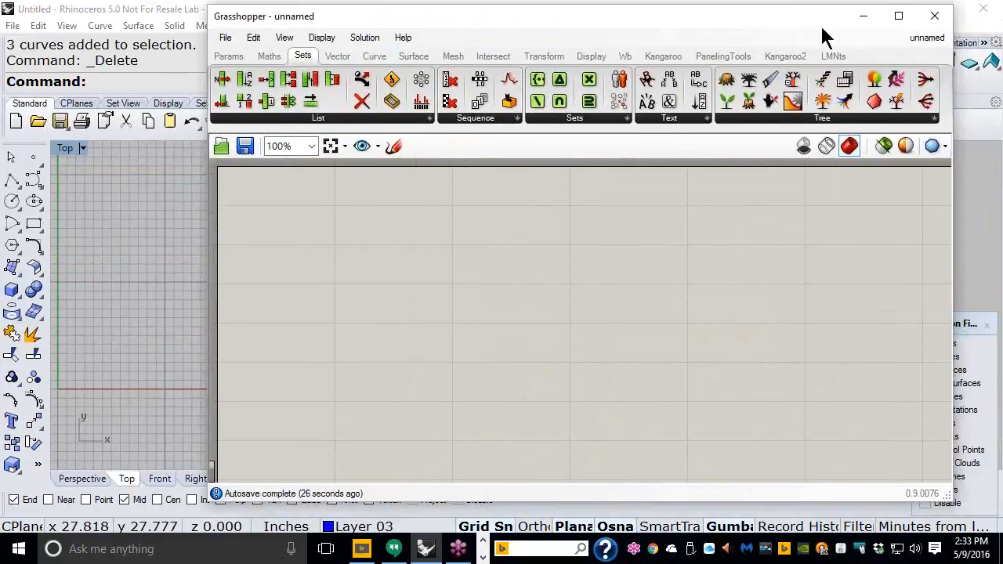
Step: Maximize Grasshopper and expand the Params Input and Primitive panels to show File Path
left_click(899, 16)
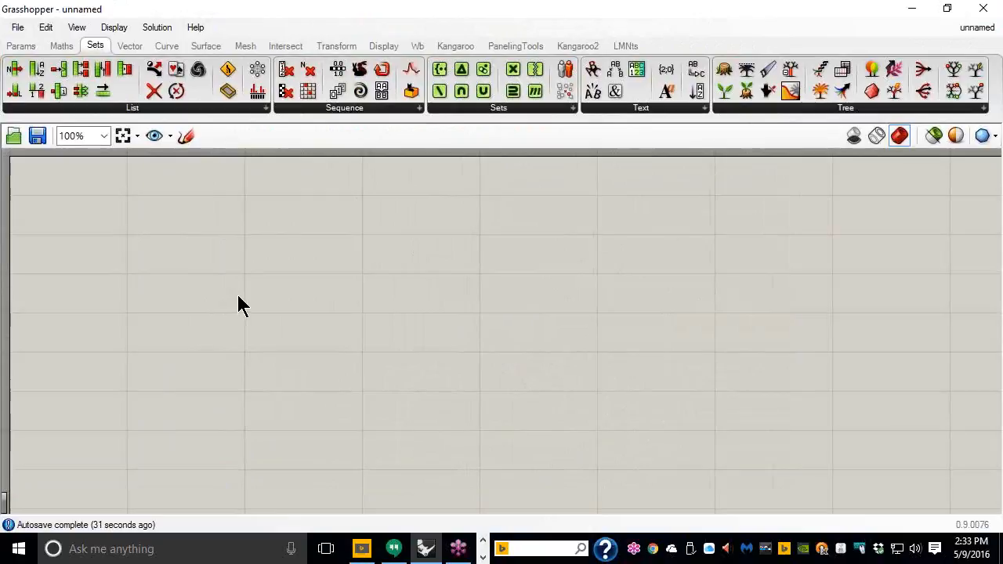
left_click(19, 49)
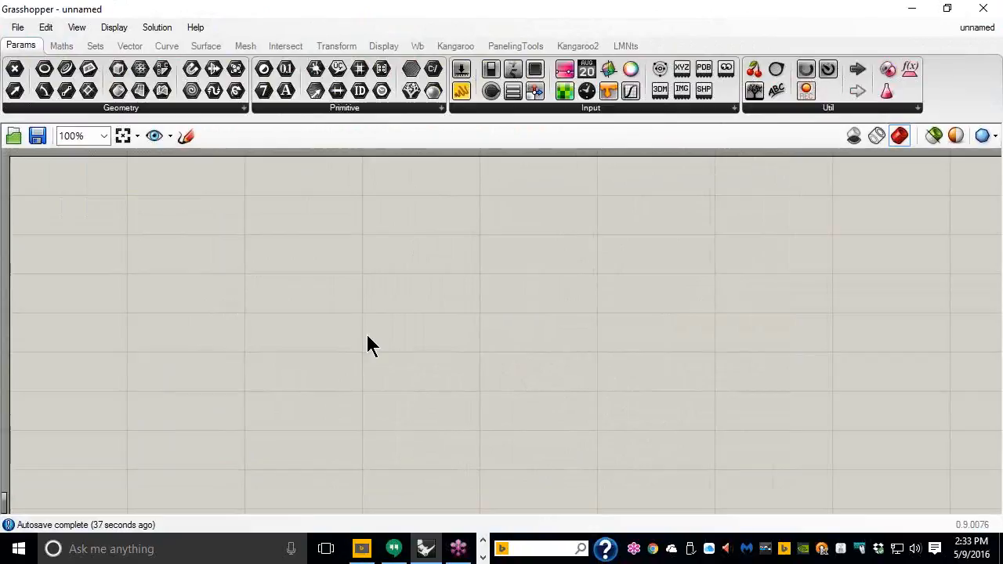
left_click(679, 110)
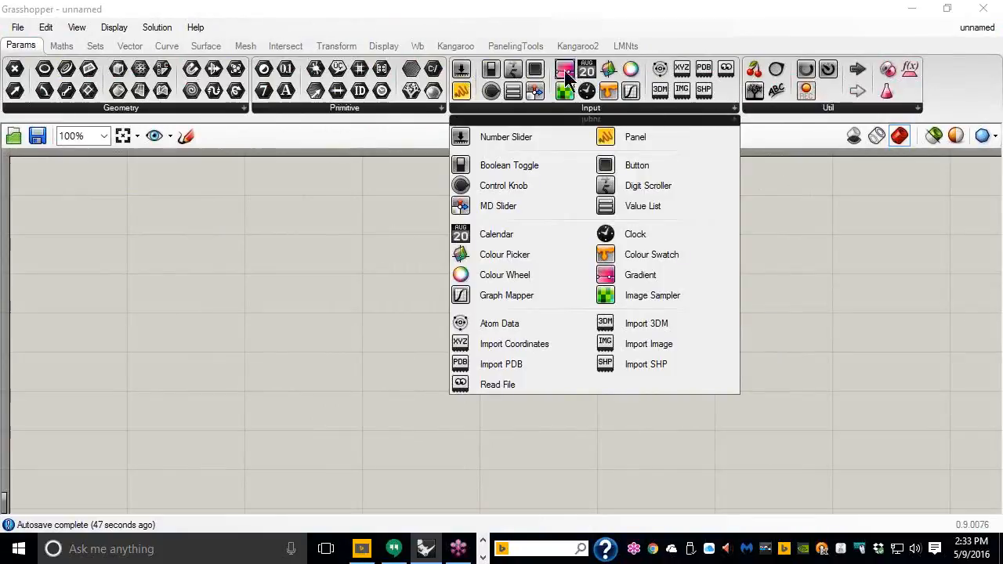
left_click(389, 106)
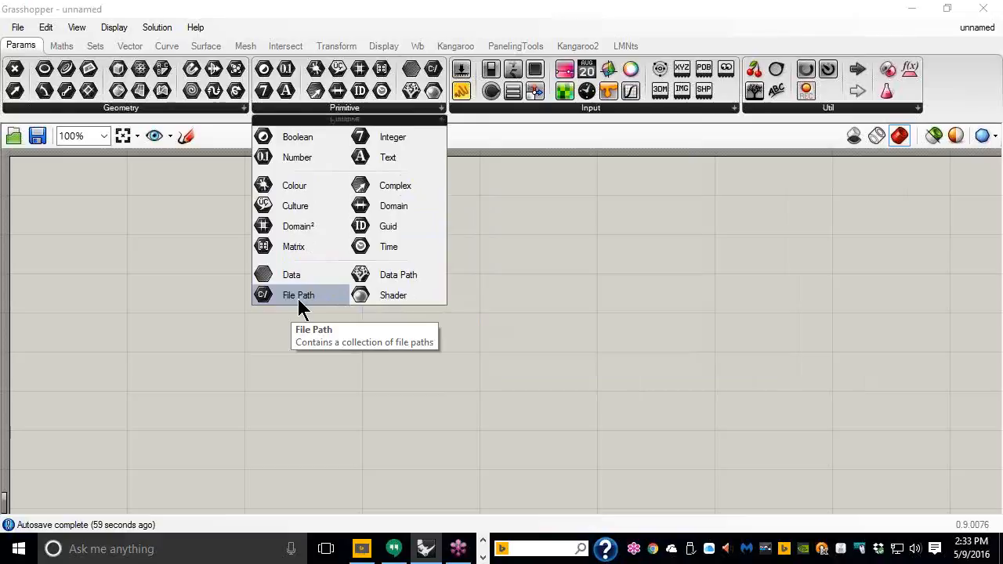
Step: Place a File Path parameter and point it to the file 105_DOF_XYZ.txt
left_click_drag(299, 301, 186, 223)
scroll(185, 221, "up", 4)
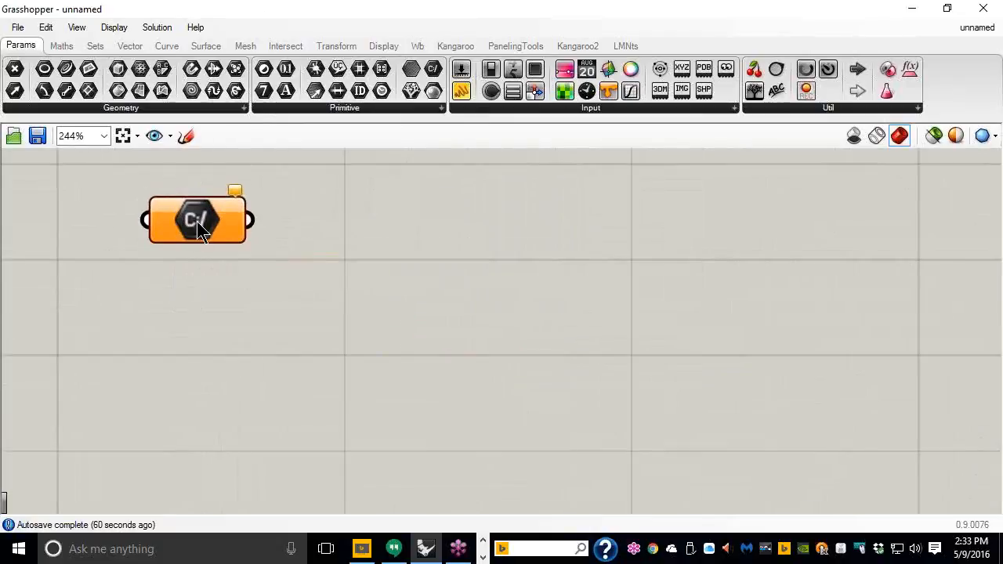
right_click(199, 225)
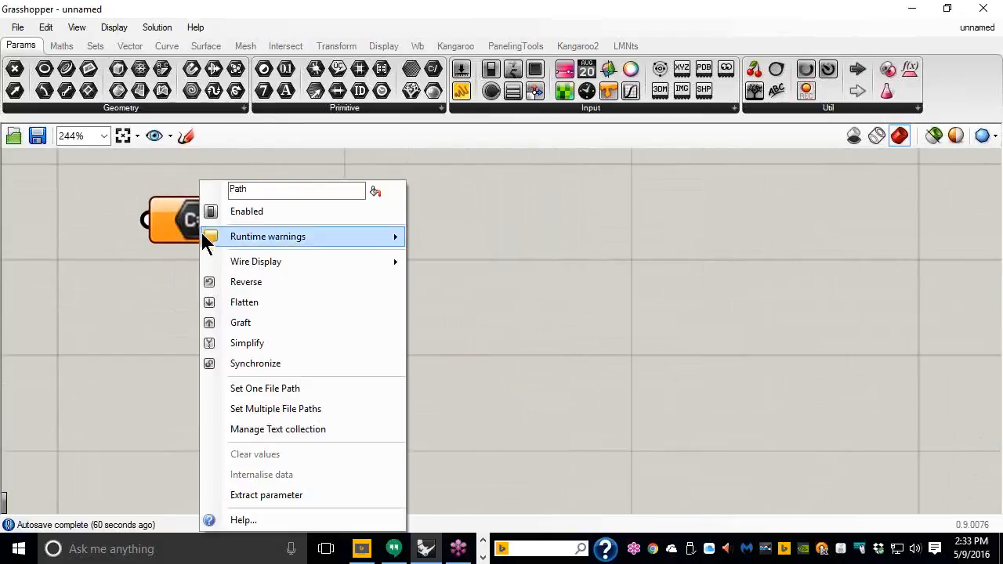
left_click(277, 386)
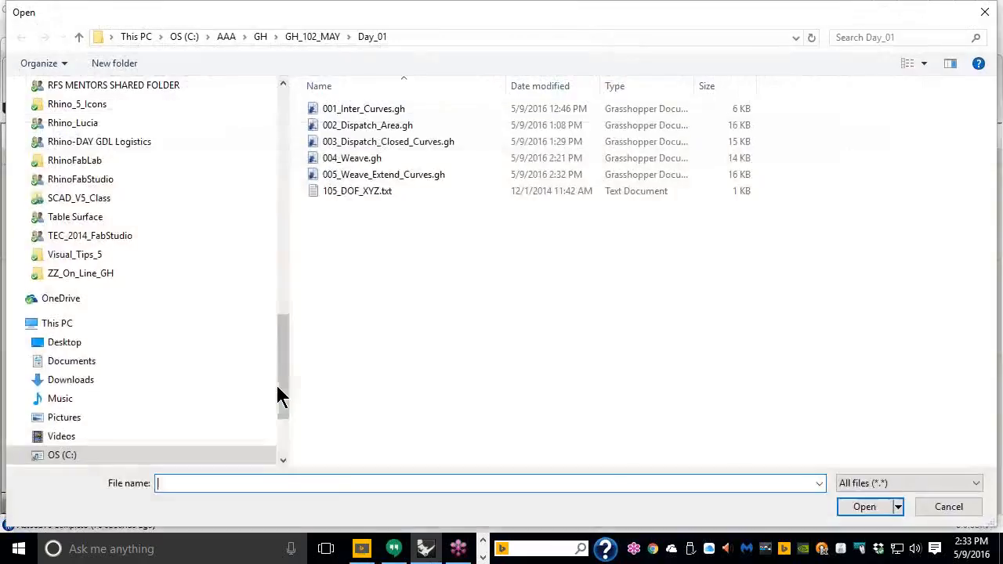
left_click(354, 200)
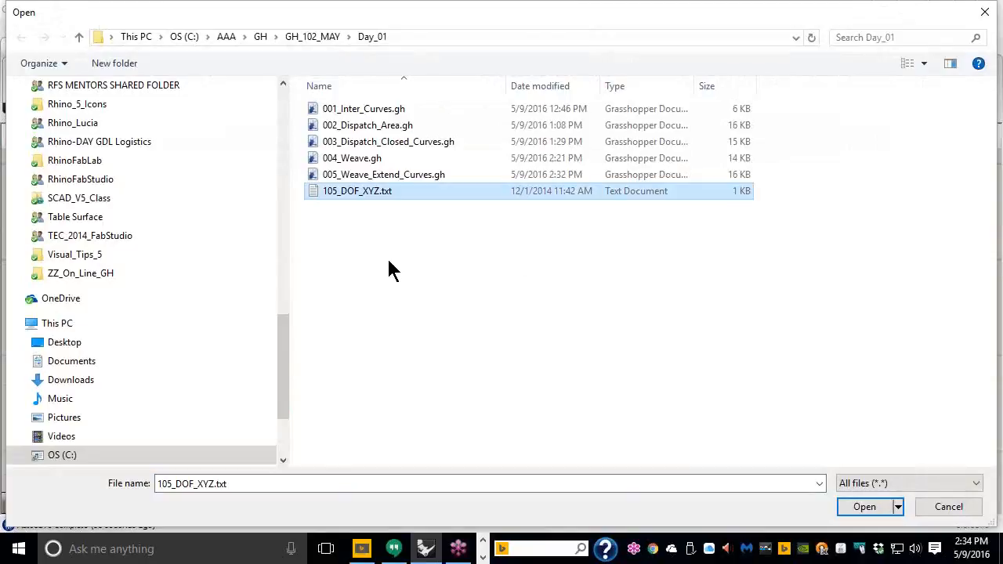
left_click(856, 508)
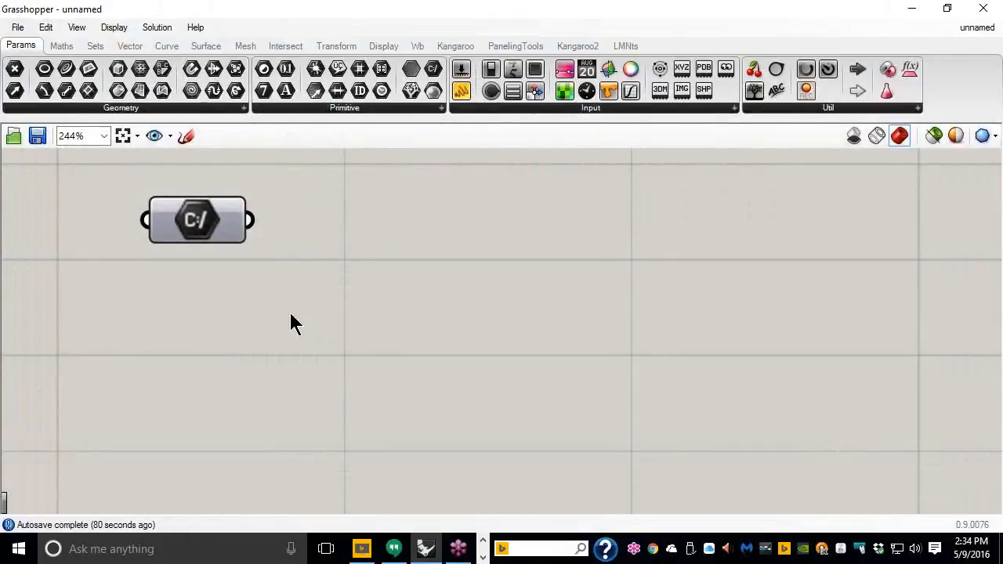
Step: Place a Read File component beside the path parameter and confirm its Per Line option
mouse_move(193, 227)
left_click(698, 111)
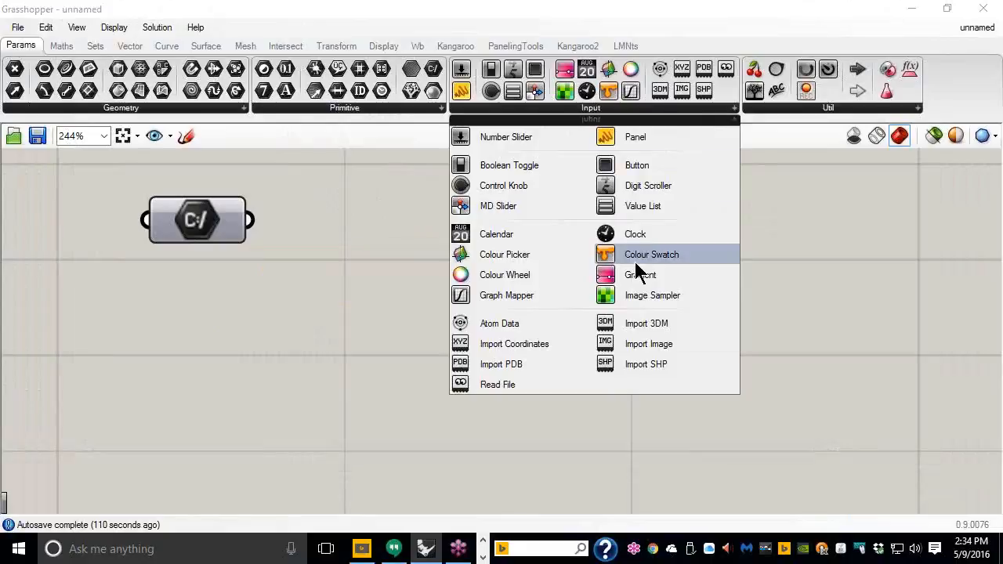
left_click(493, 385)
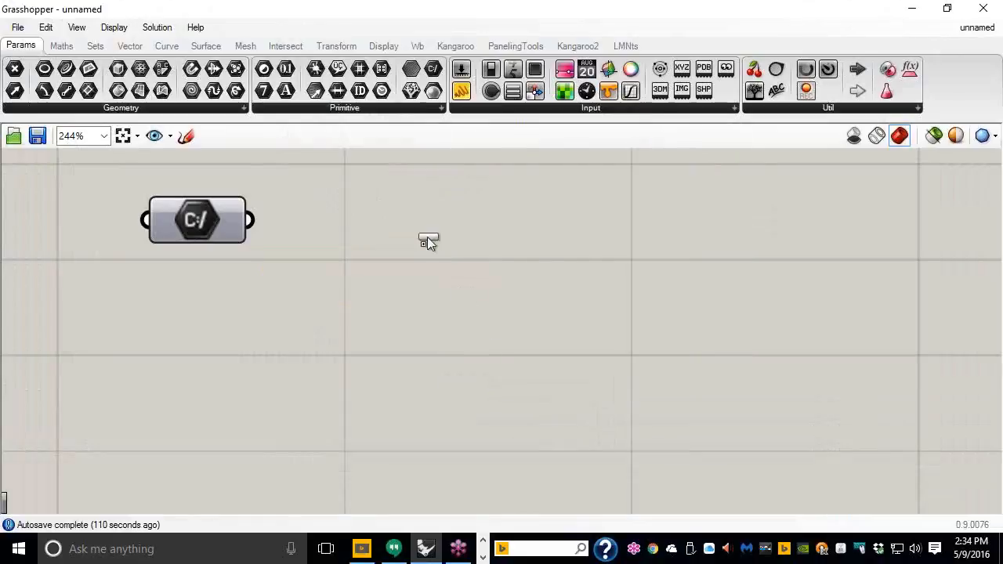
left_click(383, 225)
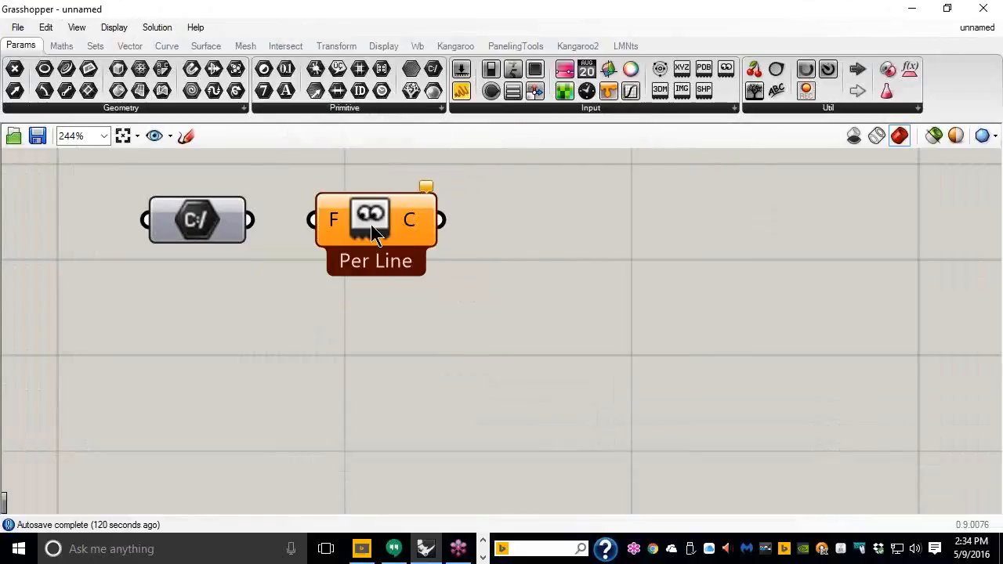
left_click_drag(402, 237, 439, 246)
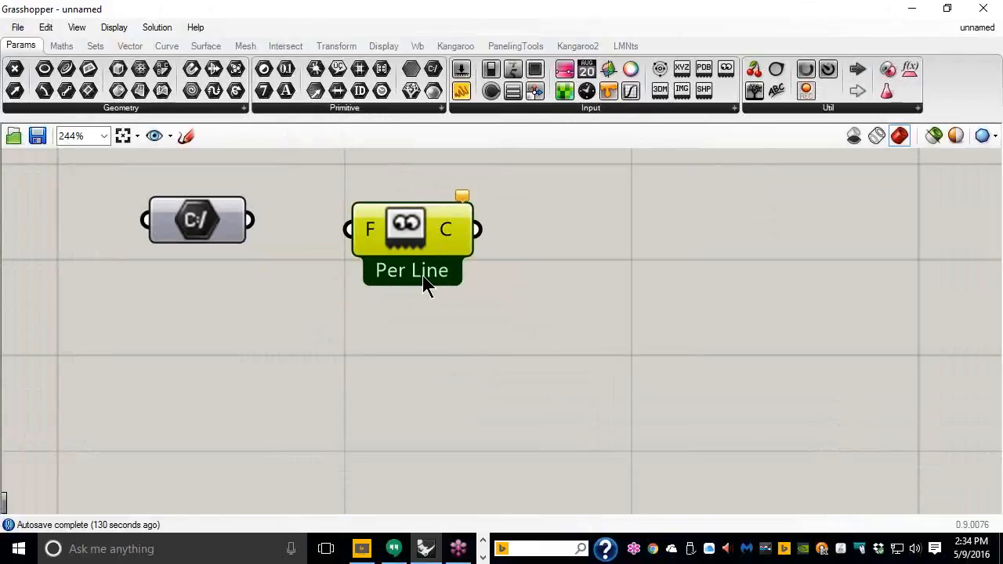
right_click(408, 241)
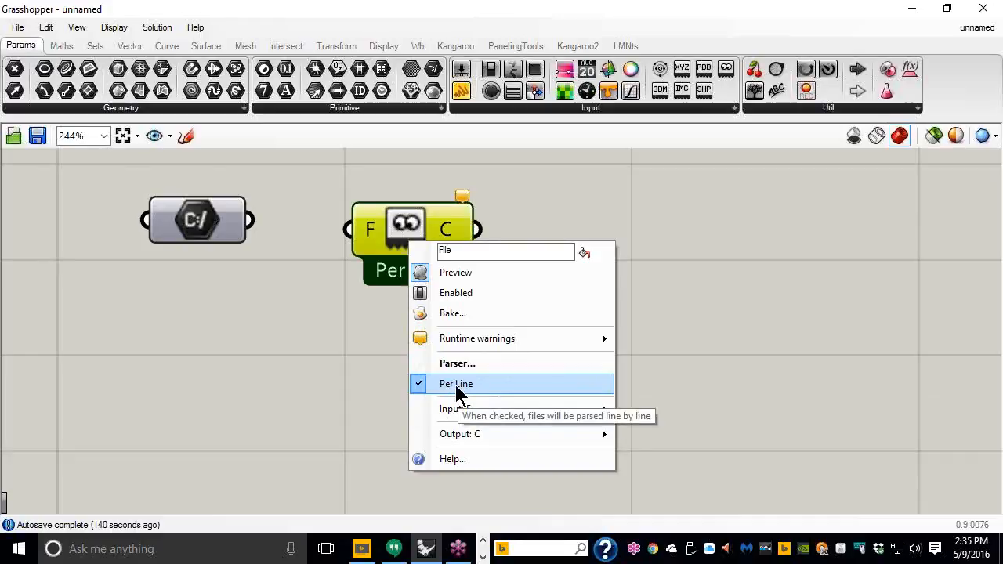
Step: Wire the File Path into Read File's F input and check the four coordinate lines output
left_click(336, 262)
left_click_drag(250, 220, 322, 224)
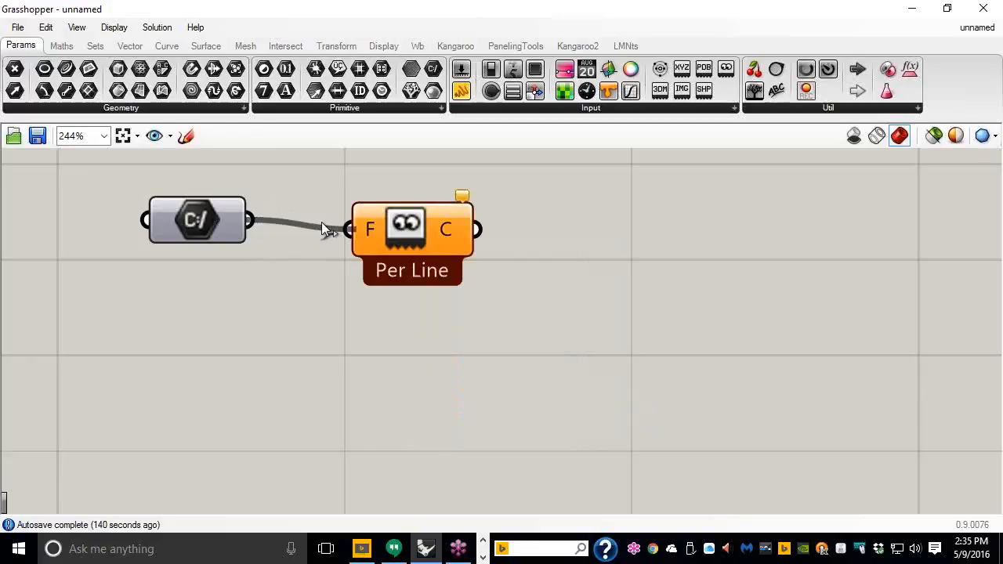
left_click_drag(431, 246, 435, 236)
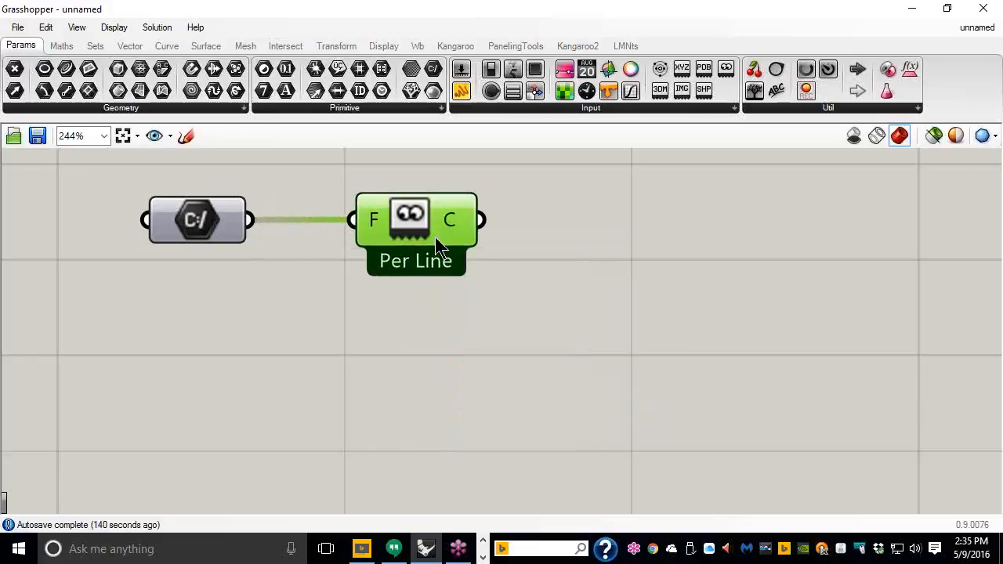
mouse_move(451, 222)
Step: Add a Text Split component right of Read File and feed the file's lines into its T input
left_click(94, 49)
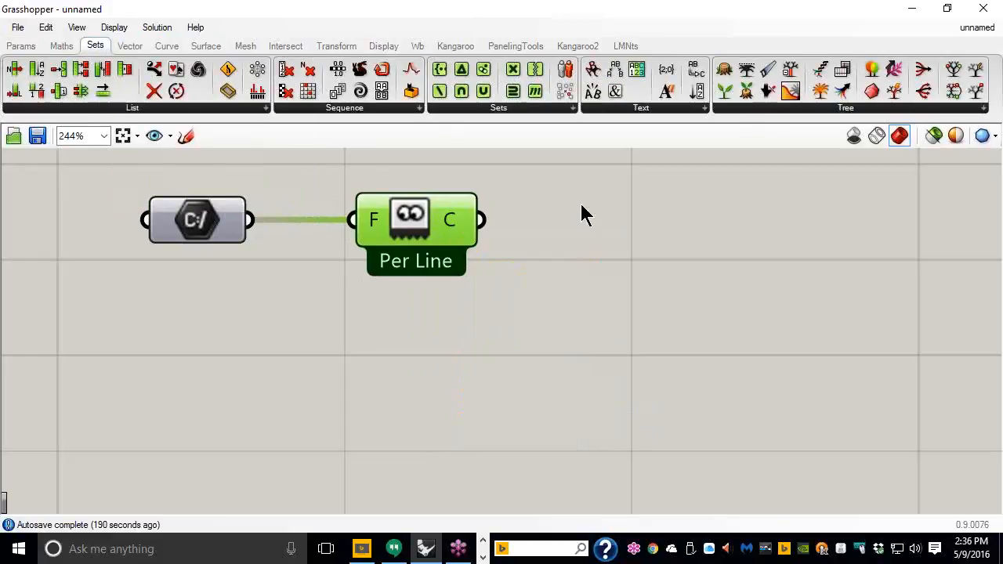
left_click(686, 110)
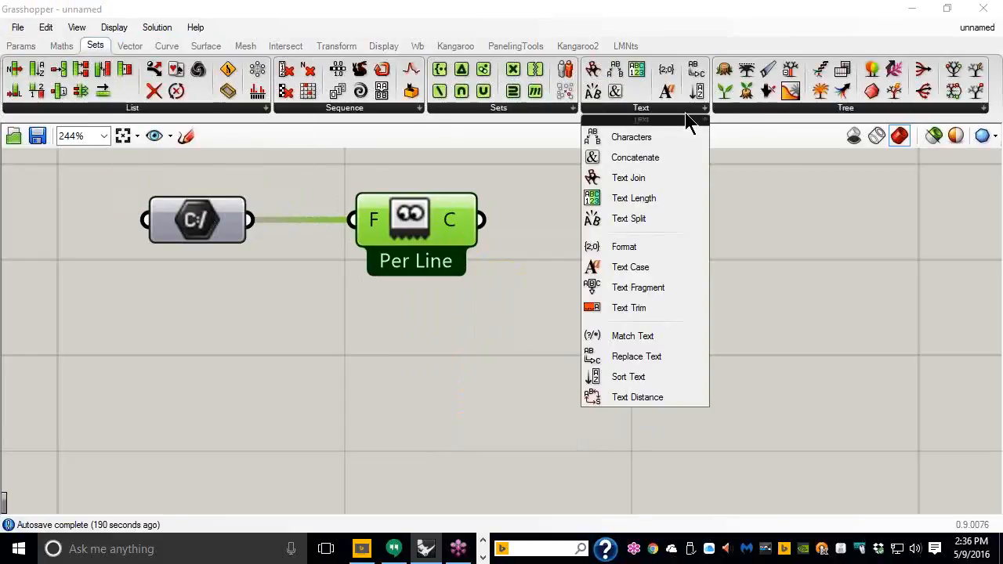
left_click(639, 219)
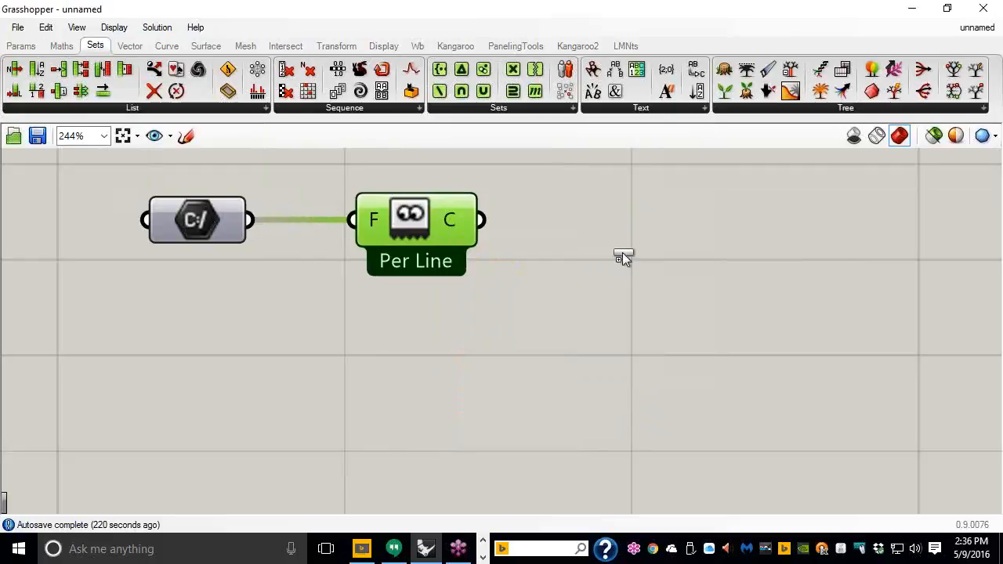
left_click(615, 274)
left_click_drag(619, 278, 670, 261)
mouse_move(455, 225)
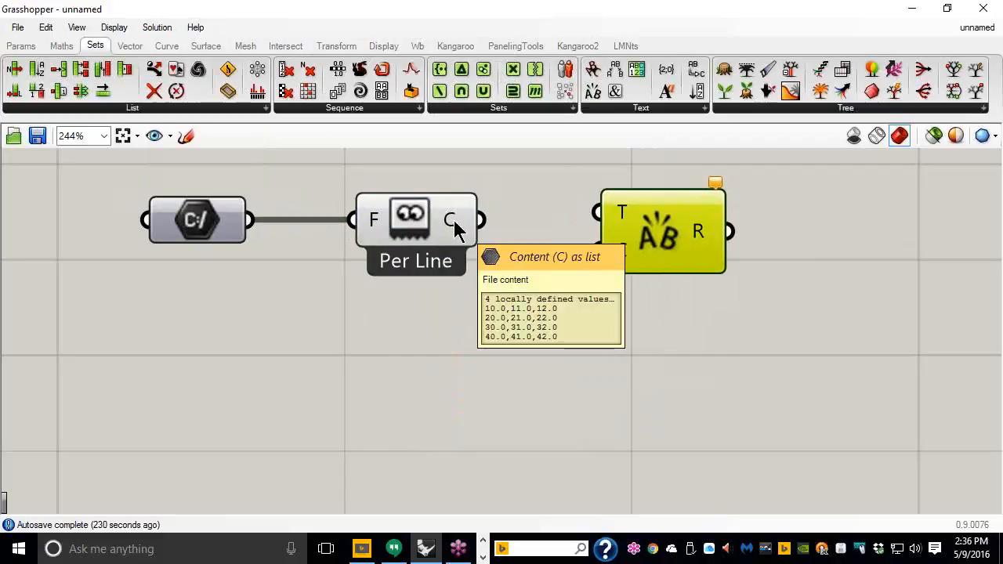
left_click_drag(482, 221, 570, 229)
left_click_drag(644, 247, 654, 256)
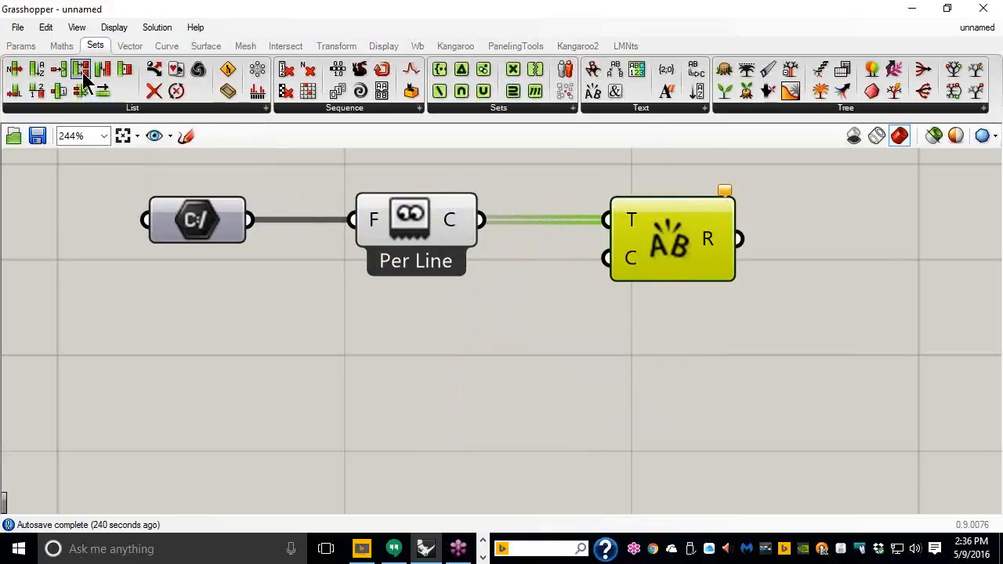
left_click(22, 50)
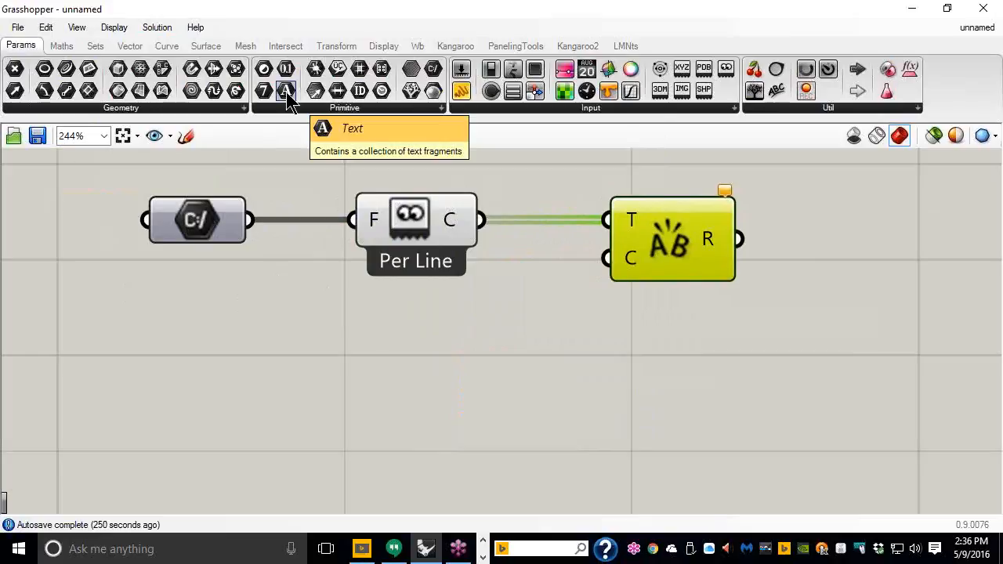
Step: Add a Text parameter below Read File and group it under the label '[ , ]'
left_click_drag(286, 95, 427, 334)
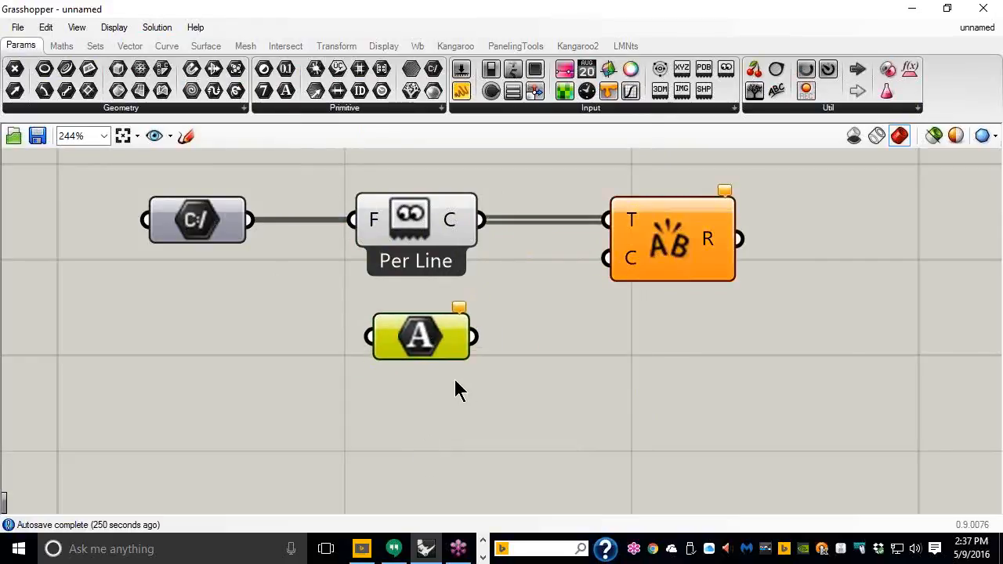
key("ctrl+g")
right_click(431, 303)
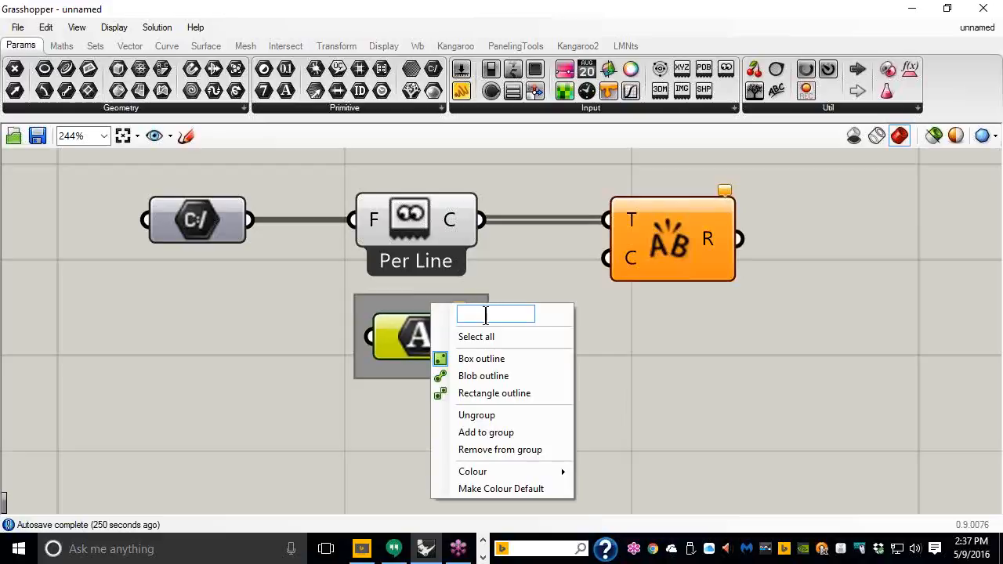
type("[ , ]")
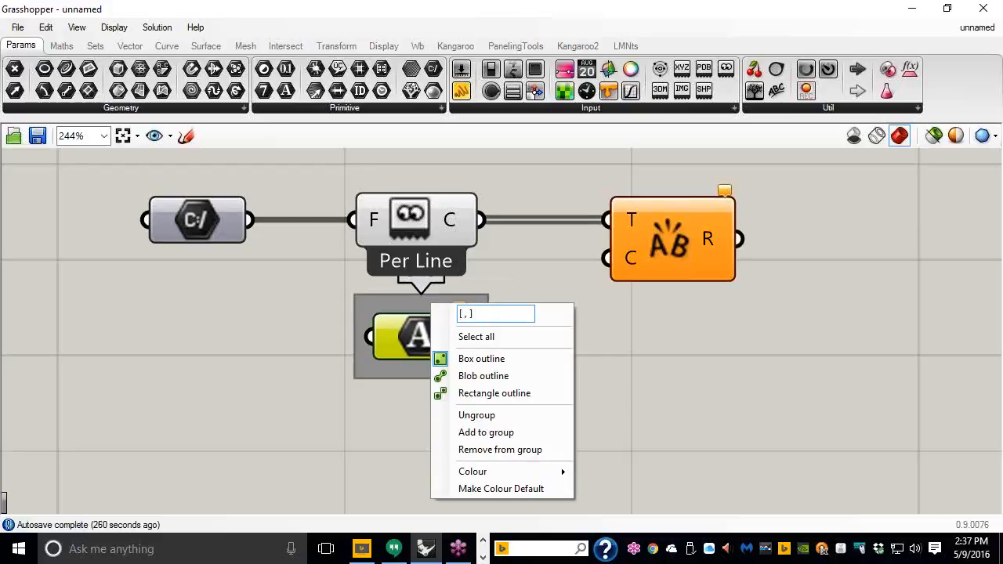
left_click(620, 388)
left_click_drag(459, 365, 457, 403)
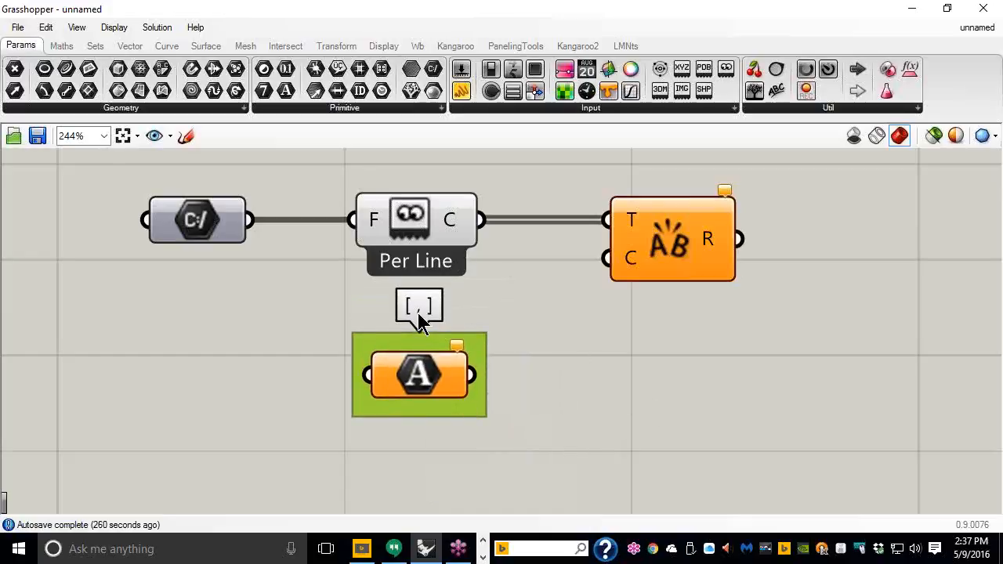
Step: Set the Text parameter's value to a comma and wire it into Text Split's C input
right_click(420, 377)
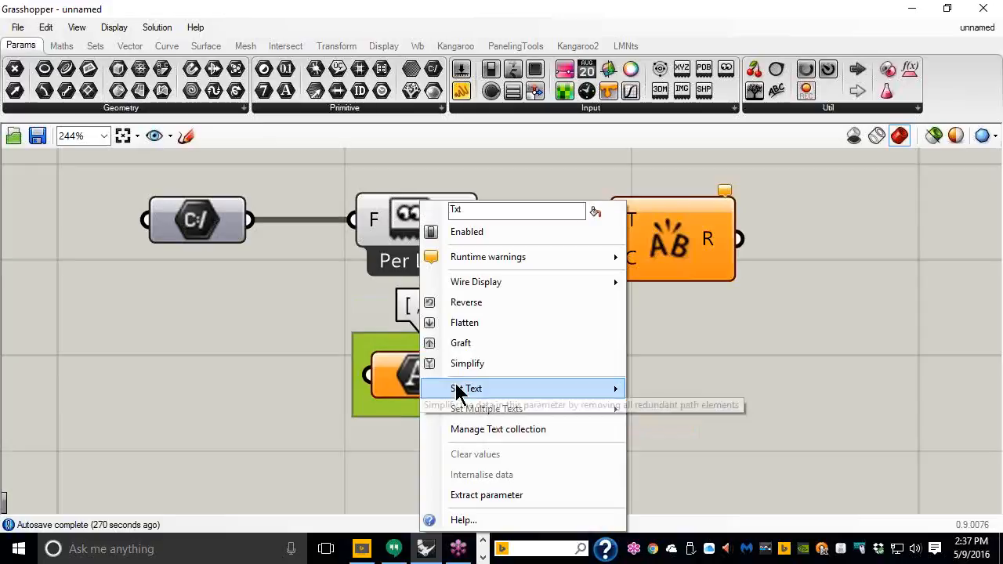
mouse_move(462, 389)
left_click(677, 392)
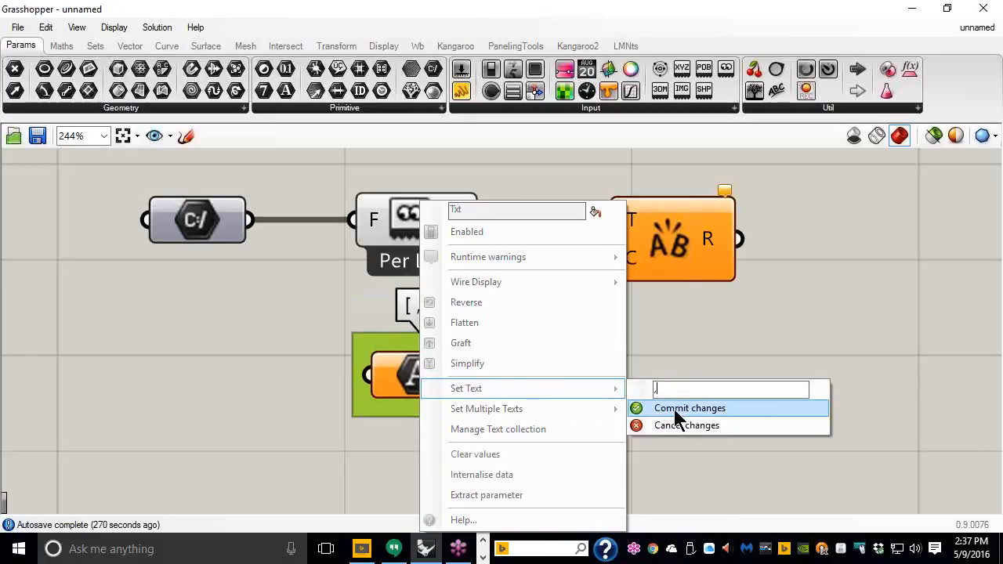
left_click(674, 409)
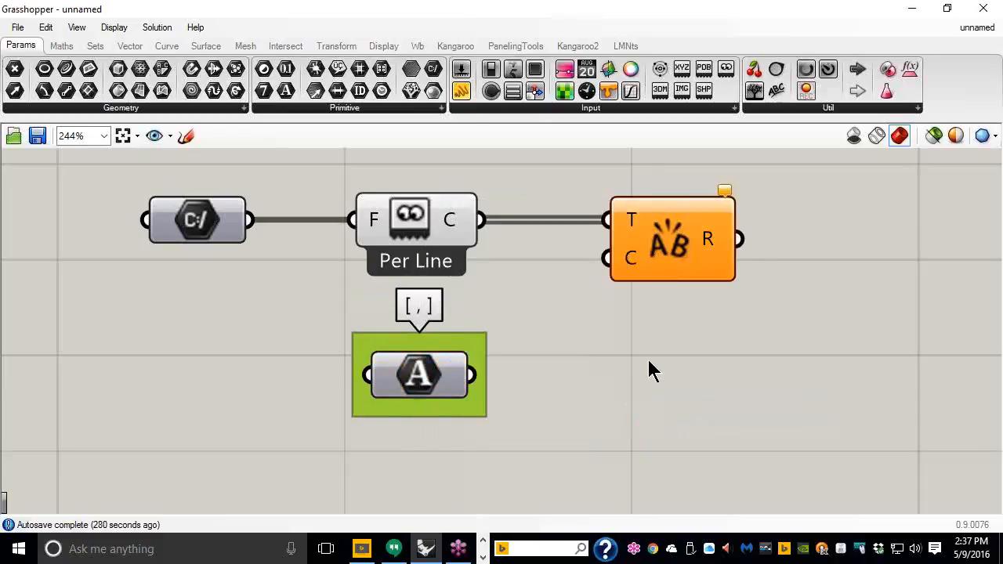
left_click_drag(472, 375, 586, 273)
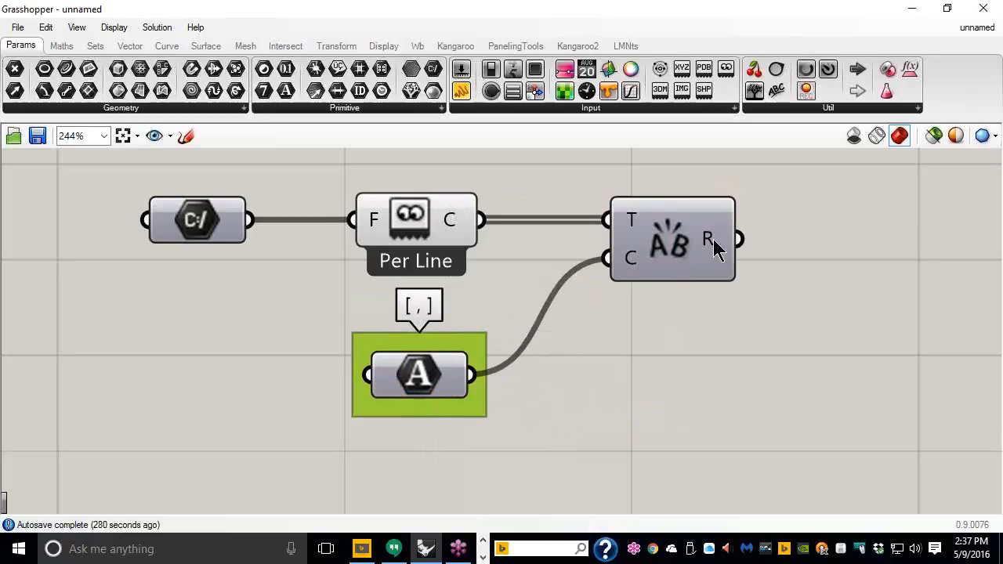
Step: Inspect Text Split's 12 values, then maximize the PowerPoint Viewer's 'Happy gardening!' apple-tree slide
mouse_move(713, 241)
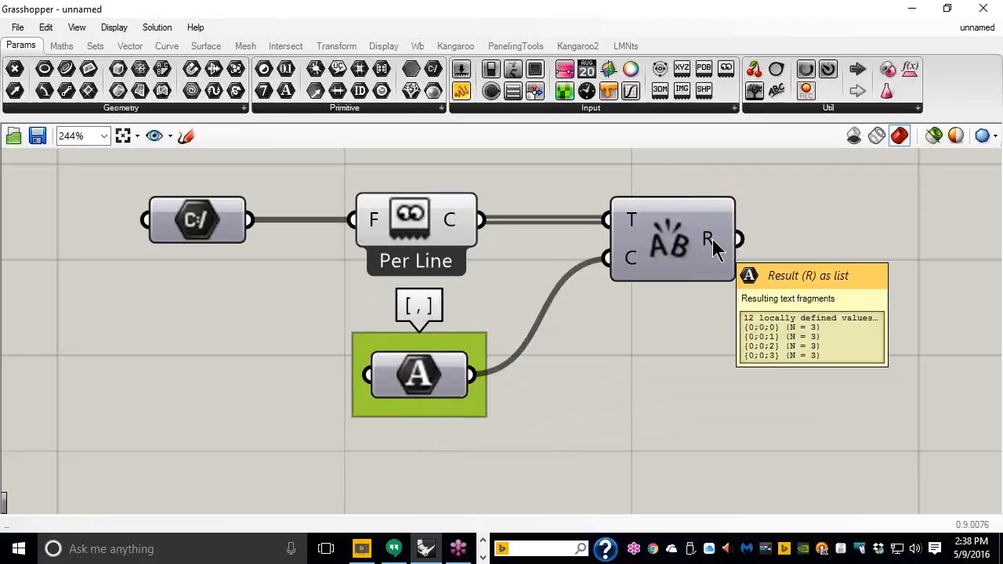
mouse_move(457, 221)
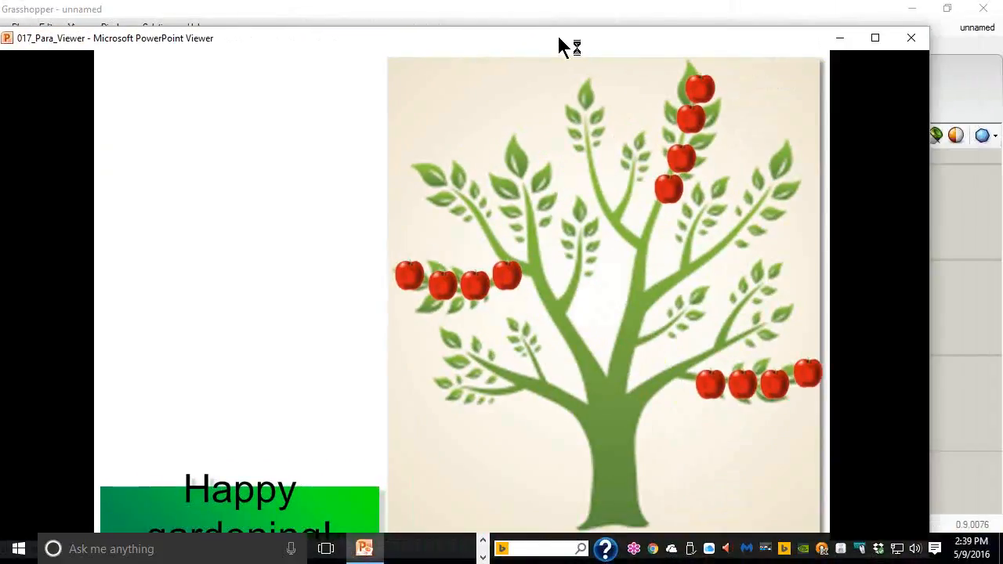
left_click_drag(558, 36, 561, 1)
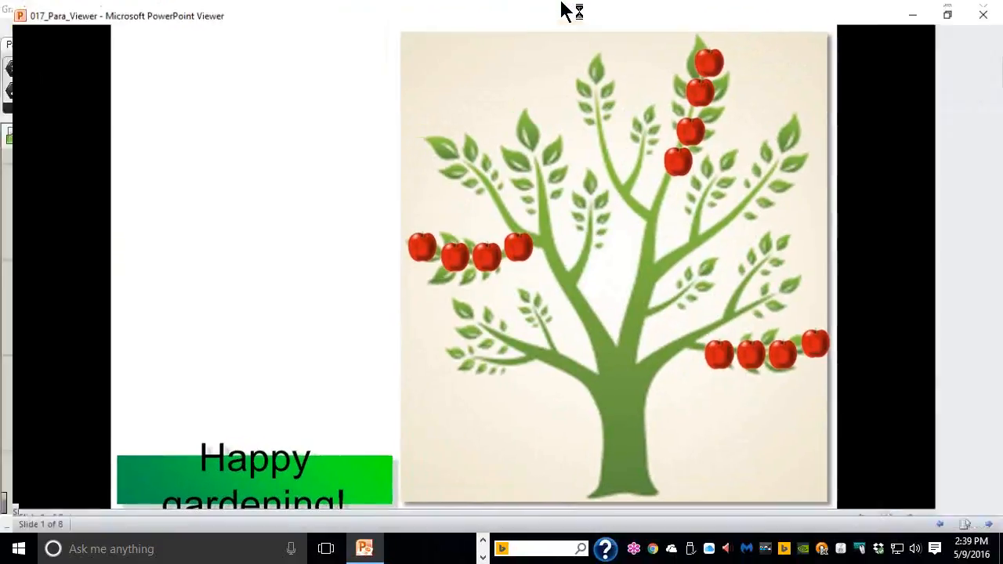
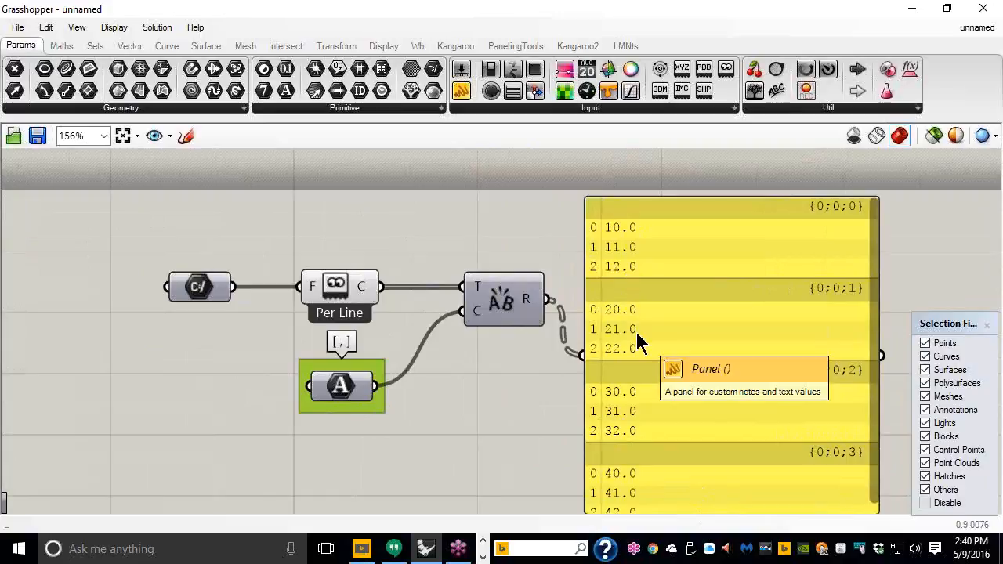
Step: Move the split-values panel above the Text Split components, shrink it, and recenter the view on them
scroll(621, 324, "down", 3)
left_click_drag(654, 423, 670, 313)
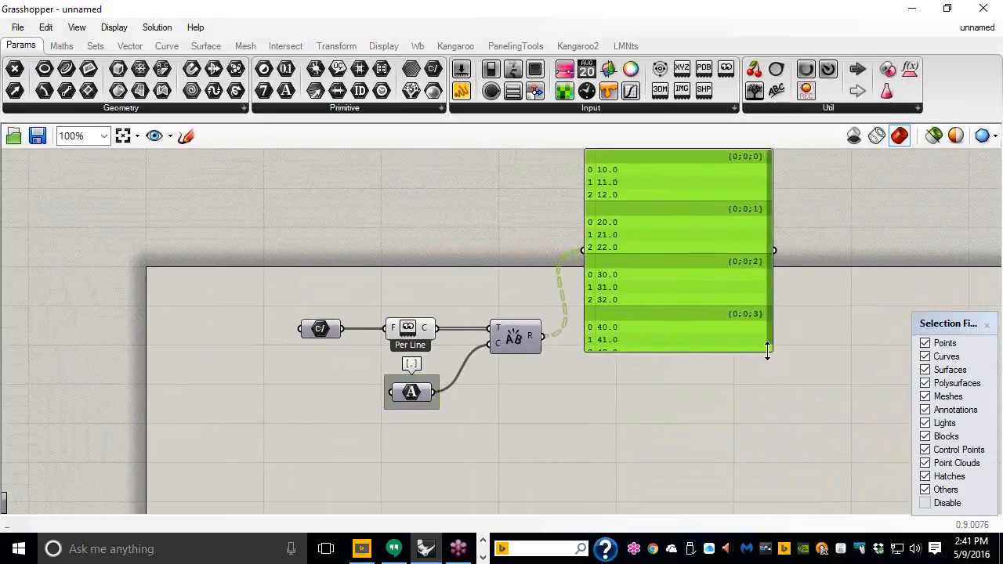
left_click_drag(770, 350, 732, 281)
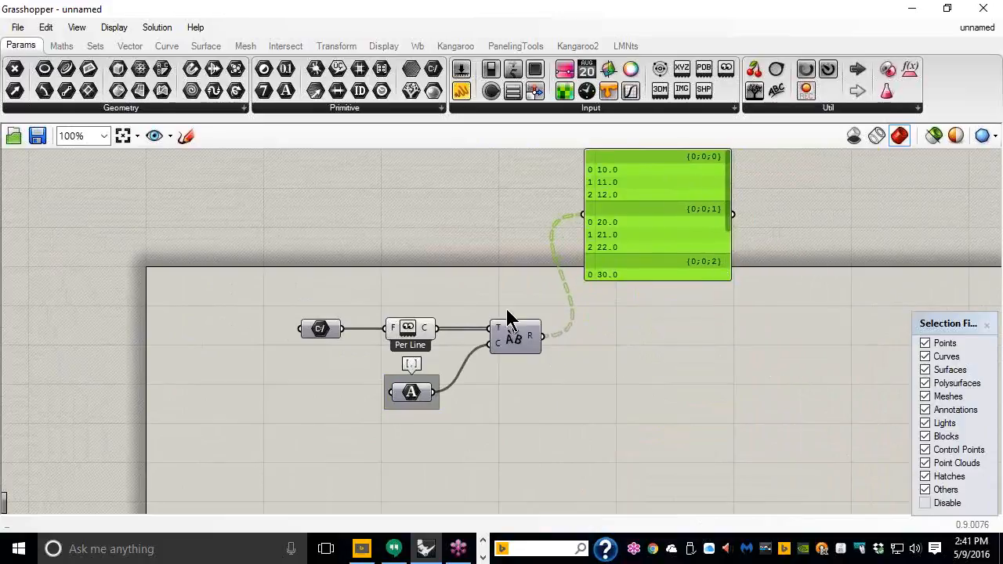
scroll(470, 259, "up", 5)
right_click_drag(446, 239, 410, 275)
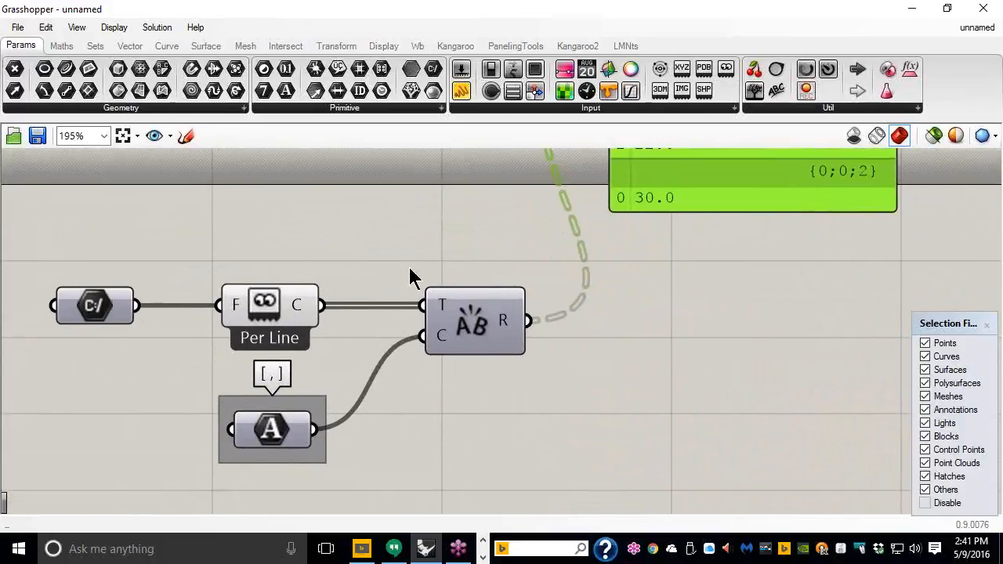
Step: Place a Flip Matrix component from Sets > Tree next to Text Split
left_click(95, 47)
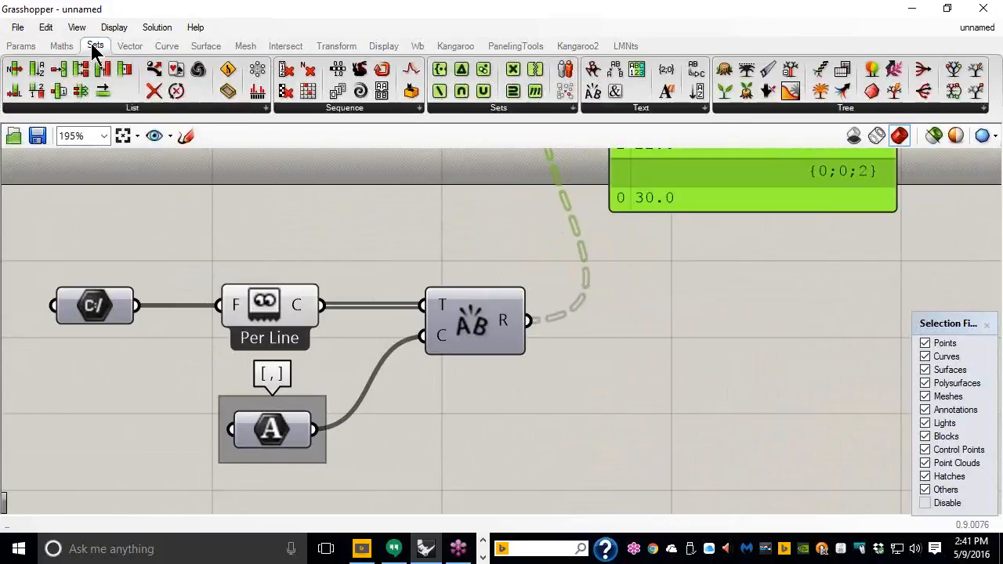
left_click(858, 110)
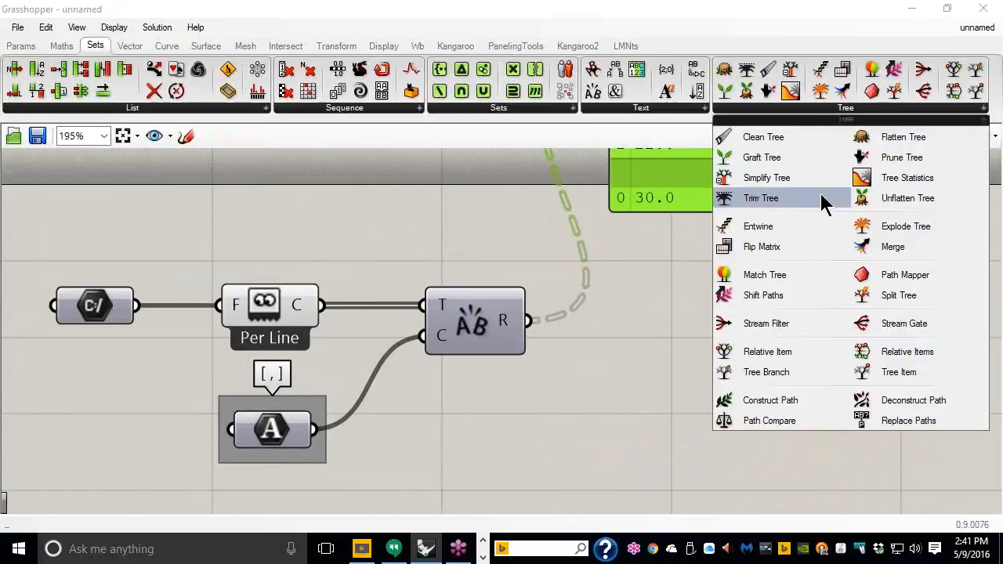
left_click(751, 249)
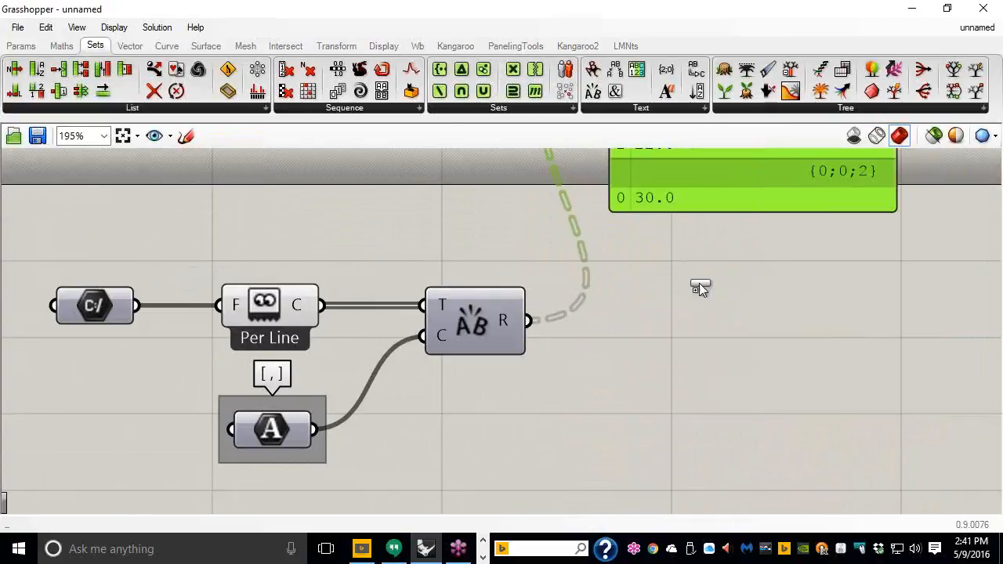
left_click(679, 328)
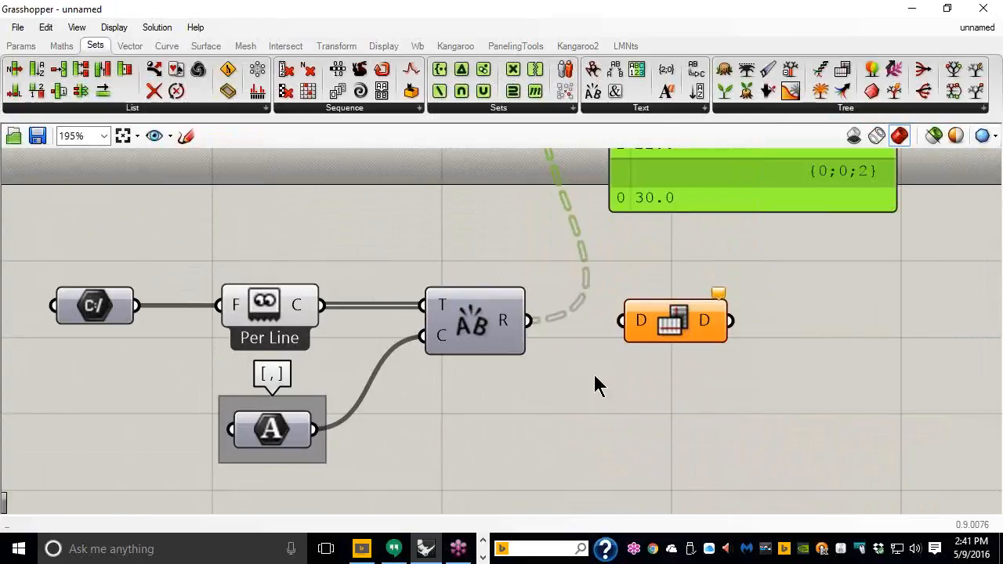
right_click_drag(598, 369, 688, 337)
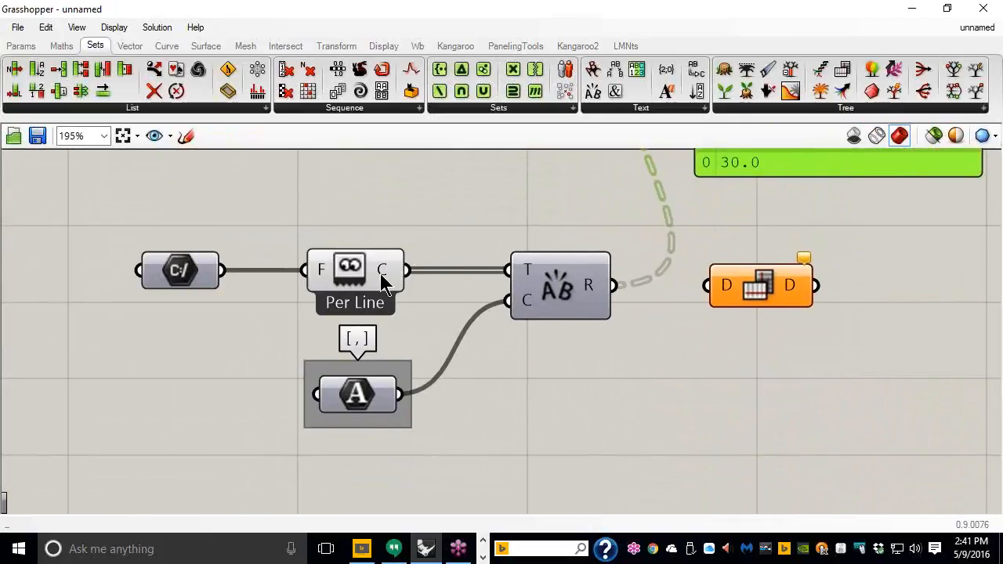
mouse_move(382, 274)
mouse_move(595, 288)
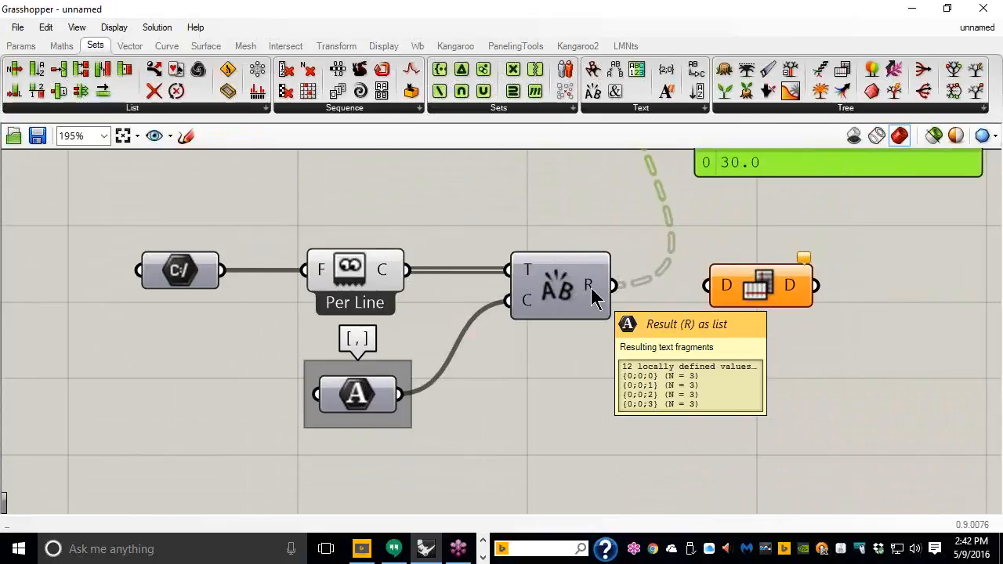
Step: Move Flip Matrix below the existing wiring and connect Text Split's R output to its D input
scroll(626, 295, "down", 1)
right_click_drag(625, 295, 450, 279)
scroll(446, 243, "up", 1)
left_click_drag(614, 282, 599, 346)
left_click_drag(475, 283, 537, 345)
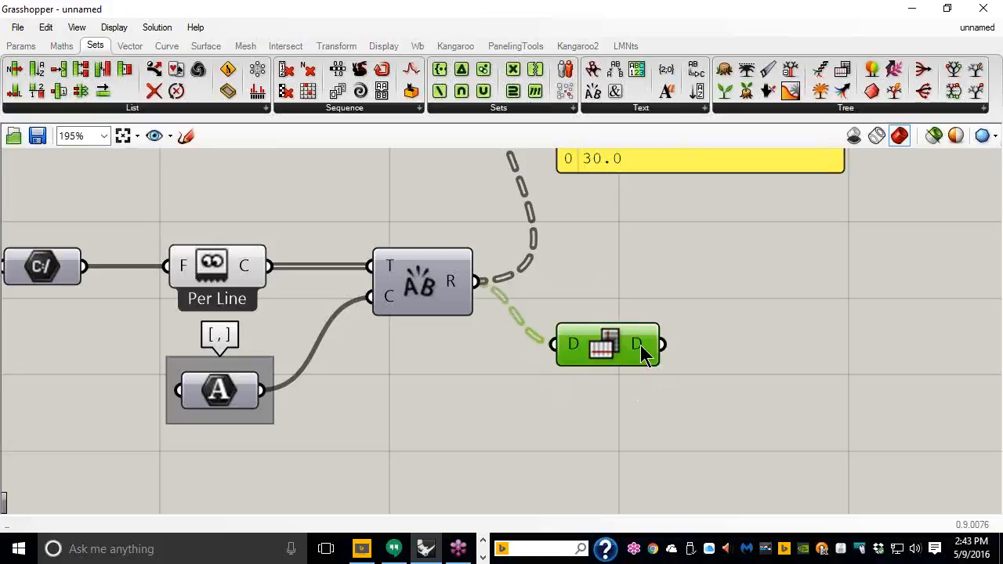
mouse_move(641, 352)
mouse_move(247, 269)
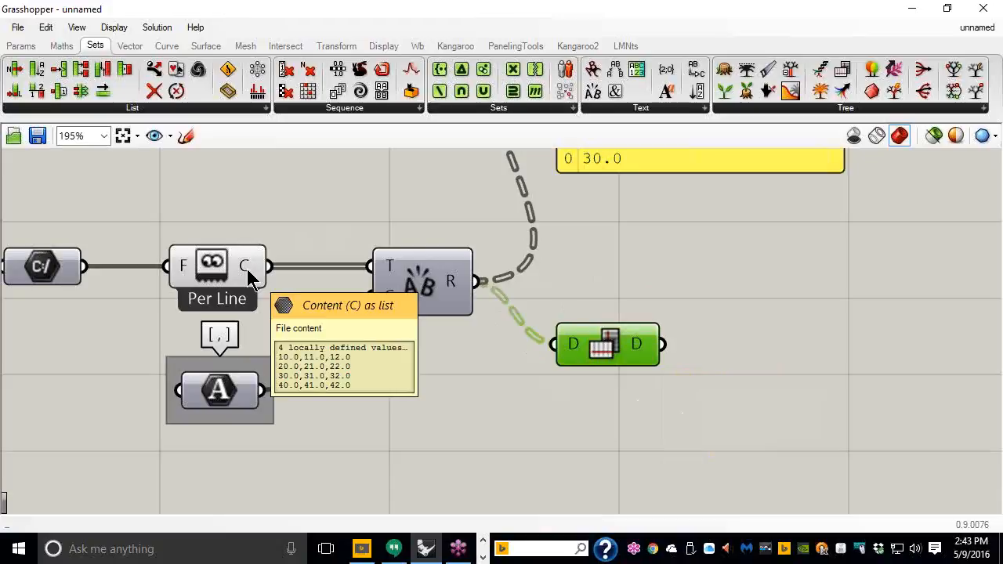
Step: Copy the panel, wire Flip Matrix's D output into it, and enlarge it to show three branches
scroll(593, 260, "down", 2)
right_click_drag(593, 249, 439, 344)
left_click_drag(489, 271, 729, 291)
left_click_drag(474, 411, 643, 235)
left_click_drag(826, 316, 869, 463)
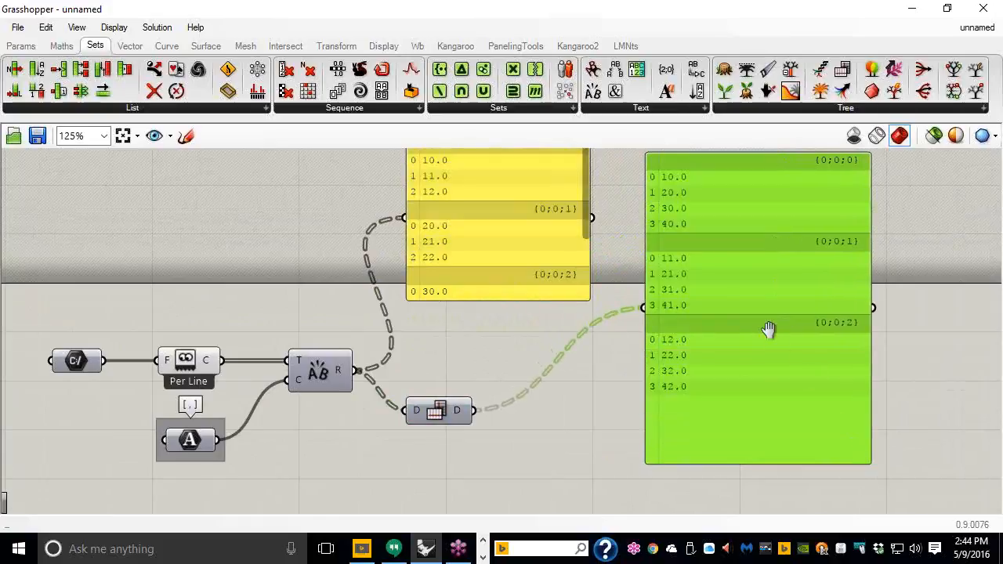
right_click_drag(768, 329, 764, 354)
Step: Set the flipped-data panel's font to Sans Serif (Humanist) and shorten the panel
right_click(733, 360)
mouse_move(780, 378)
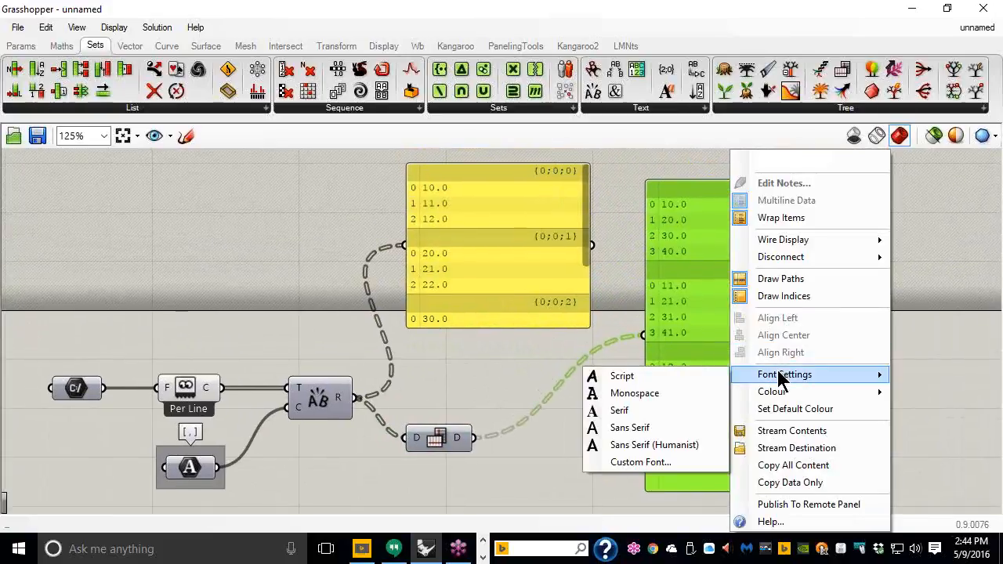
right_click(533, 283)
mouse_move(593, 374)
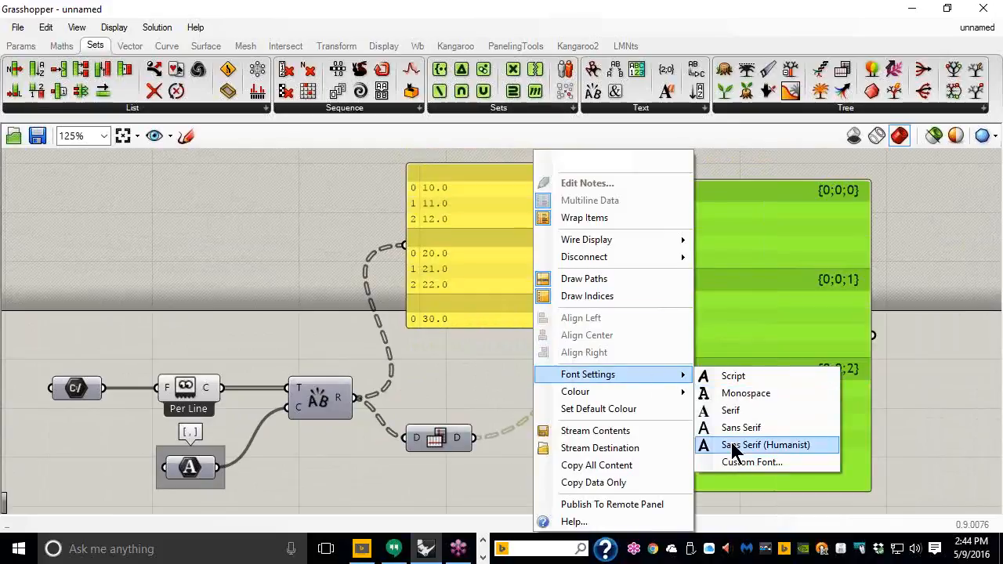
left_click(752, 445)
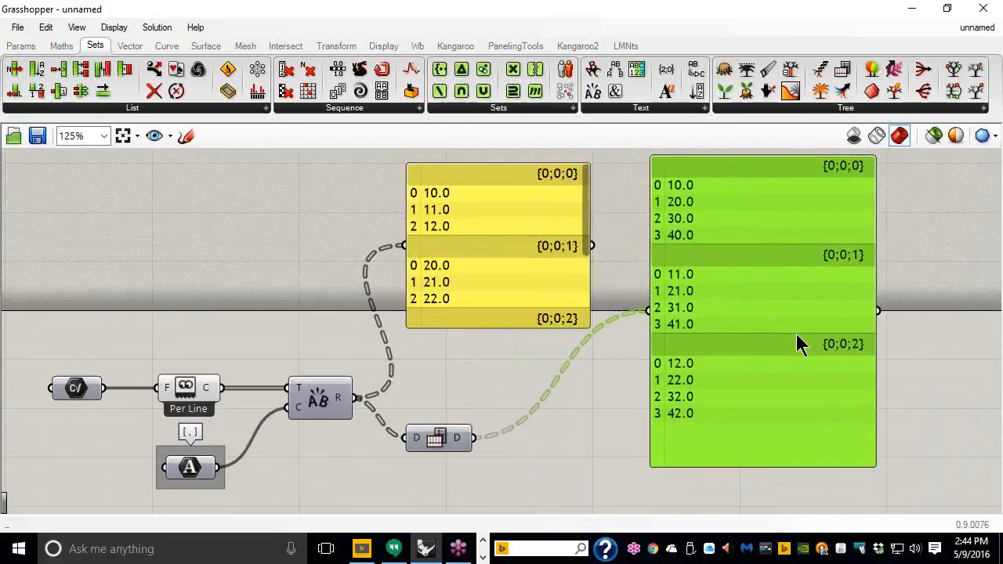
left_click_drag(760, 468, 764, 429)
right_click_drag(724, 377, 794, 369)
mouse_move(281, 385)
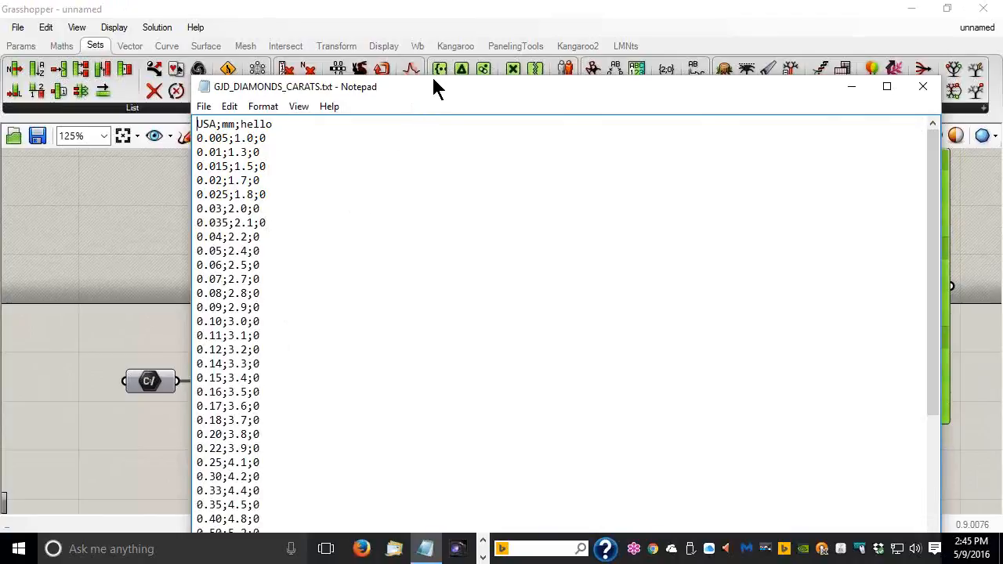
left_click_drag(437, 86, 594, 65)
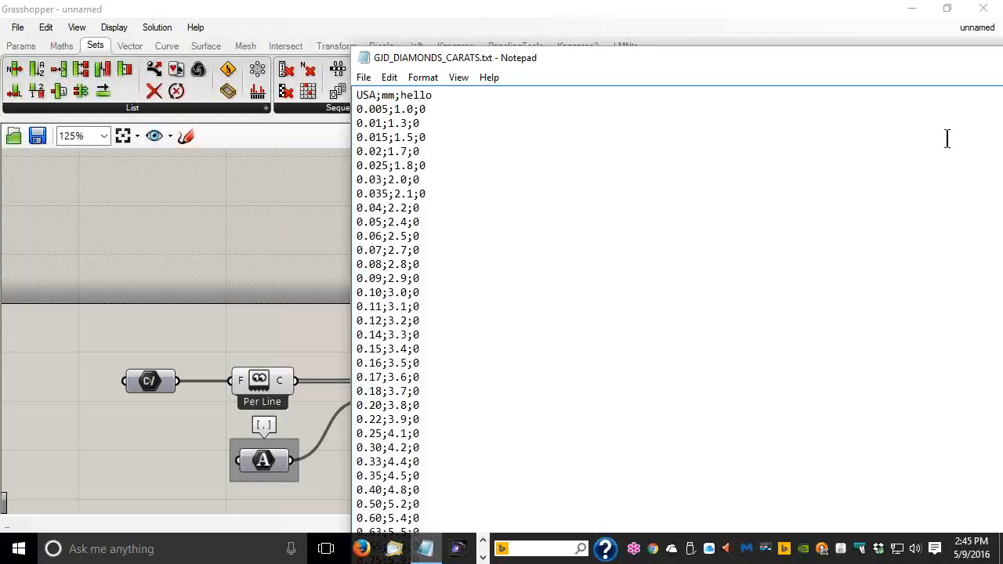
left_click_drag(900, 55, 786, 42)
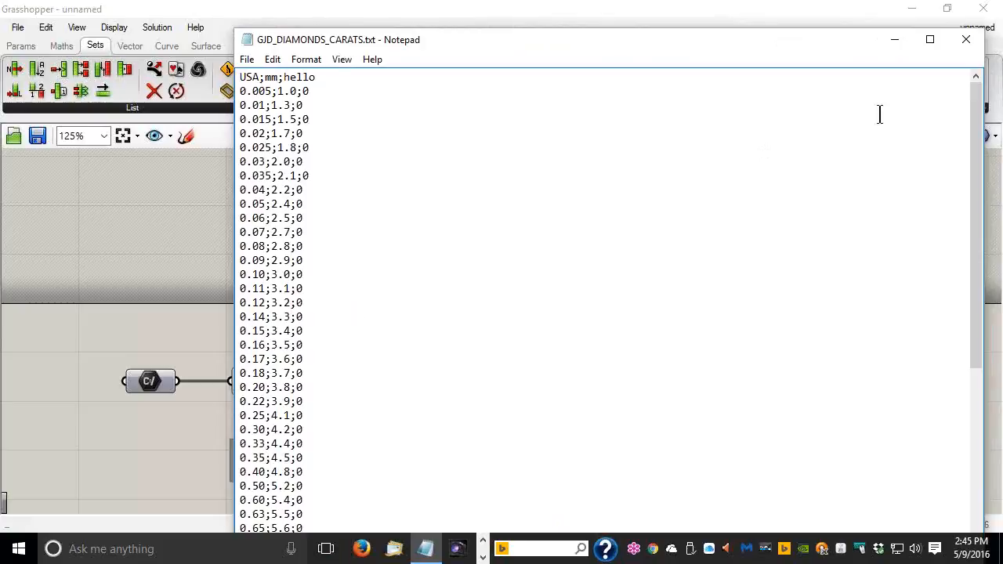
left_click(971, 45)
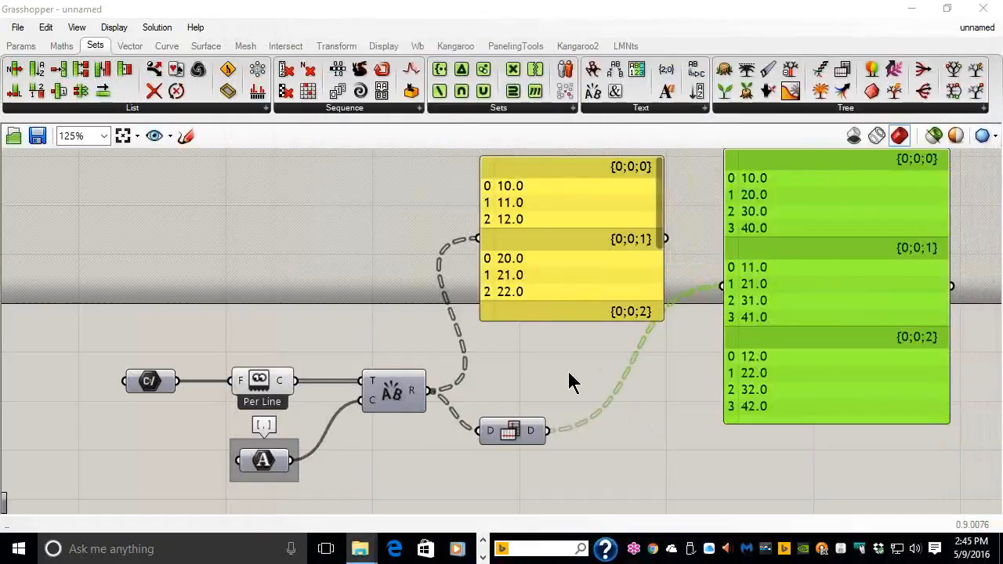
Step: Add a List Item fed by Flip Matrix, using a 0<4 number slider as its index
right_click_drag(571, 382, 489, 299)
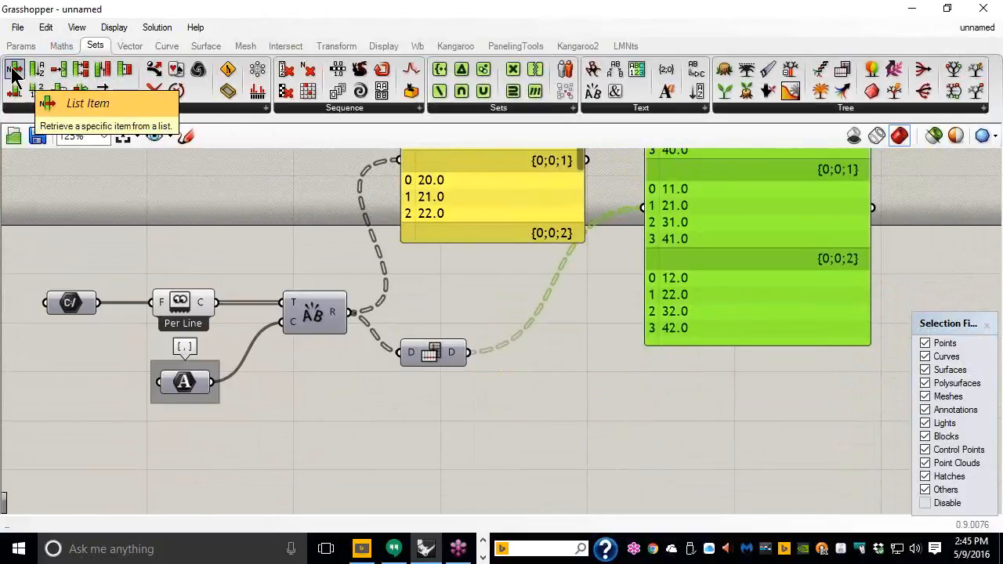
left_click_drag(13, 75, 590, 400)
left_click_drag(469, 352, 556, 378)
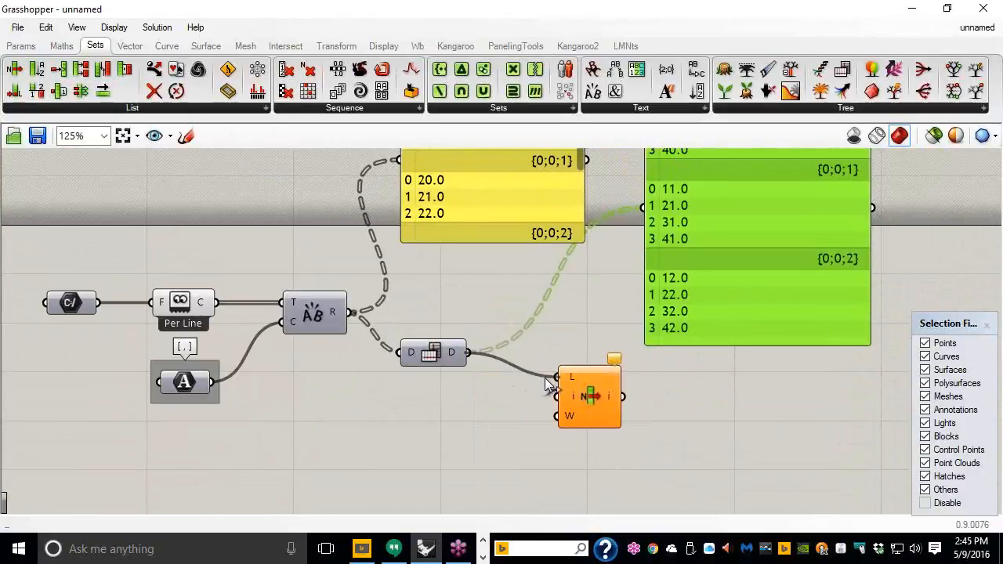
double_click(430, 421)
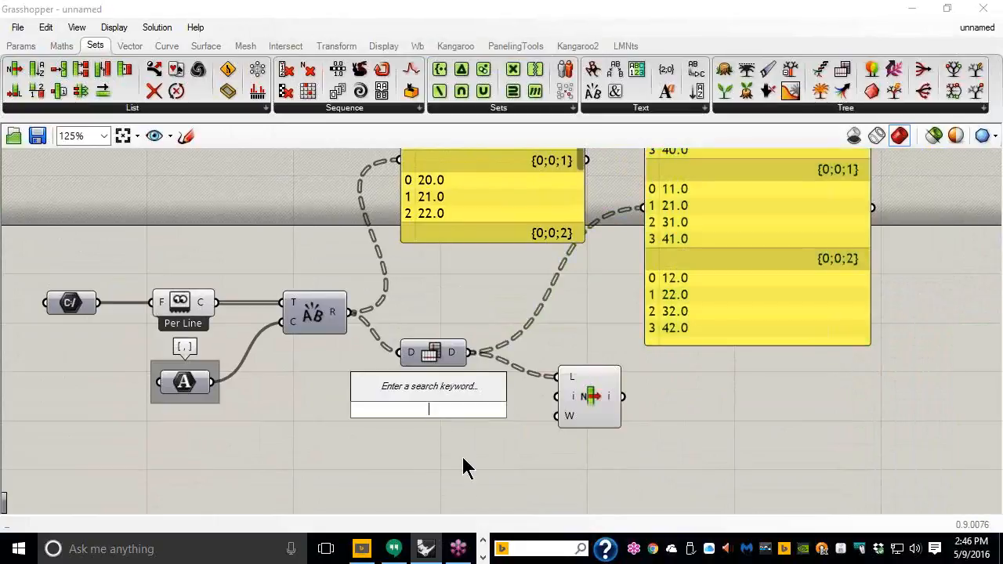
type("0<")
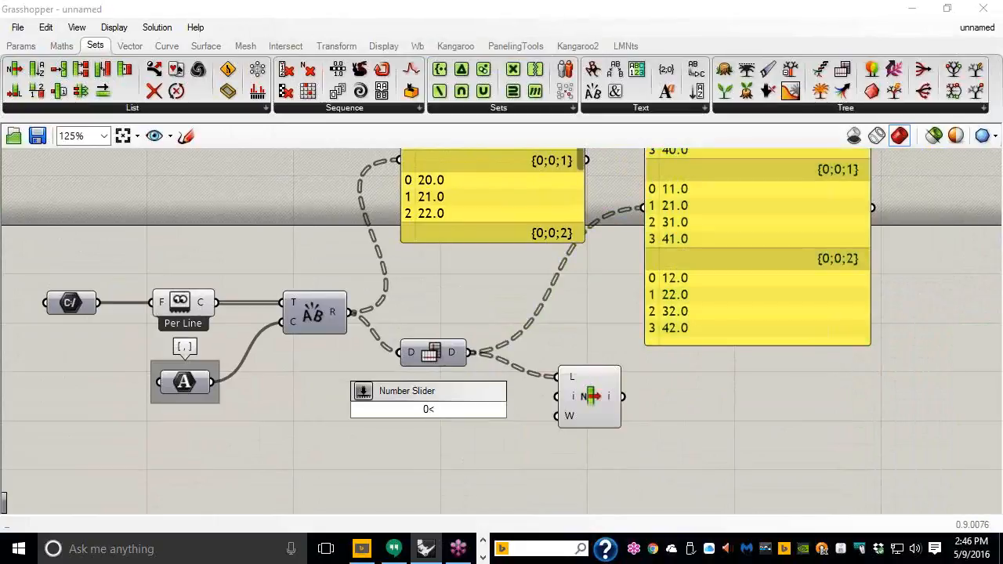
type("4")
key("Return")
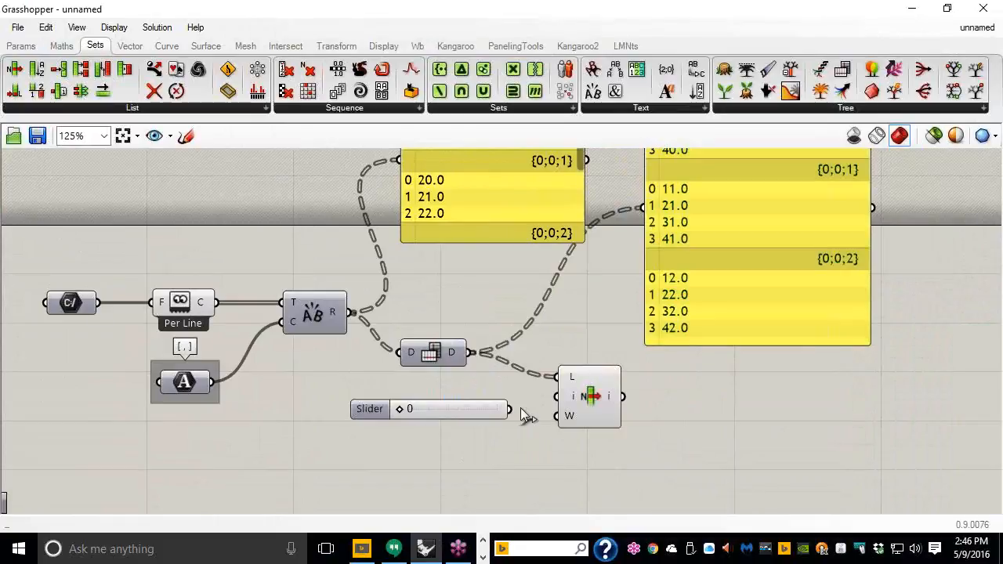
left_click_drag(511, 409, 557, 396)
Step: Show List Item's output (10.0, 11.0, 12.0) in a smaller copied panel below the flipped data
scroll(537, 412, "down", 1)
right_click_drag(572, 397, 515, 384)
left_click_drag(676, 305, 750, 439)
left_click_drag(550, 387, 655, 374)
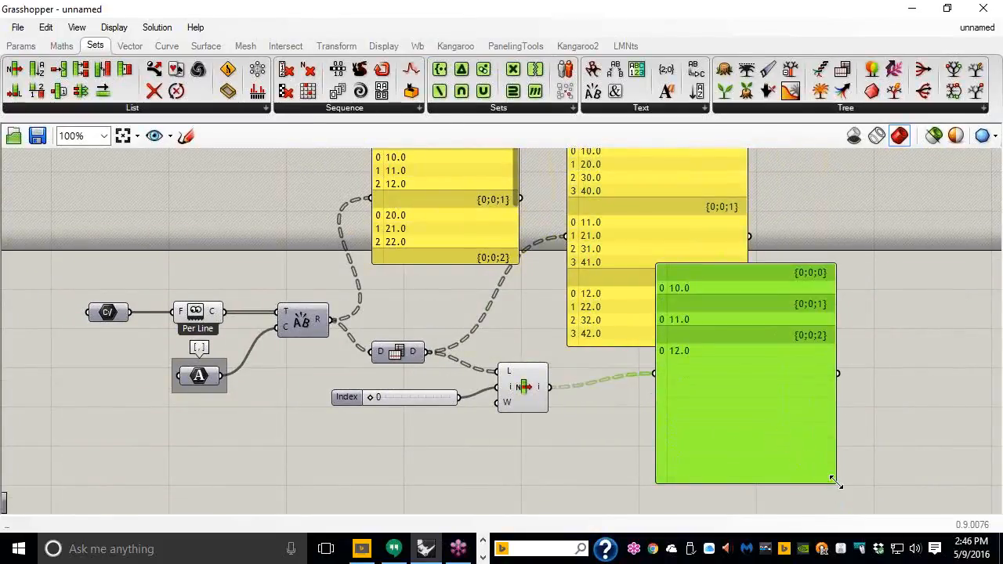
left_click_drag(837, 483, 770, 364)
left_click_drag(716, 328, 665, 427)
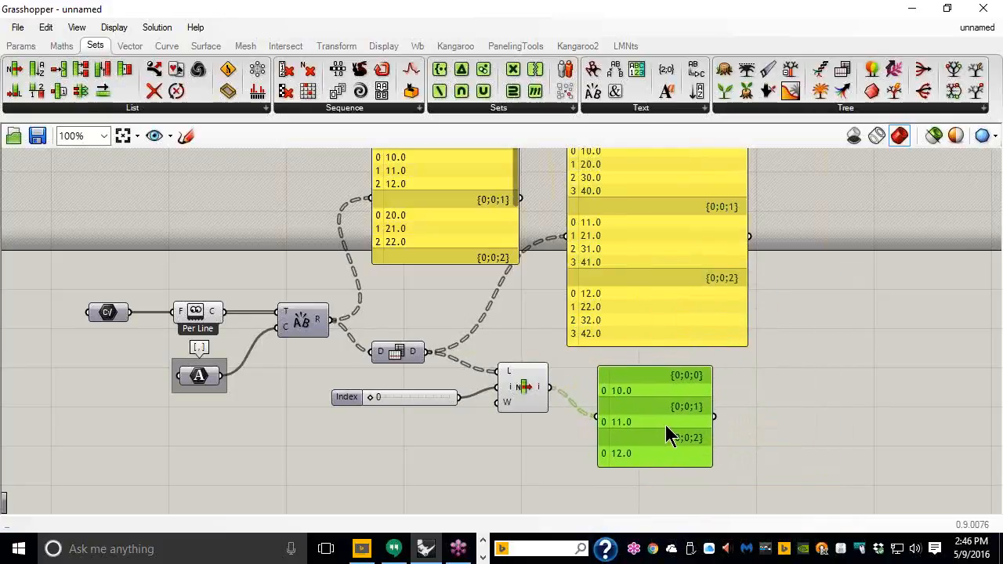
right_click_drag(665, 425, 757, 431)
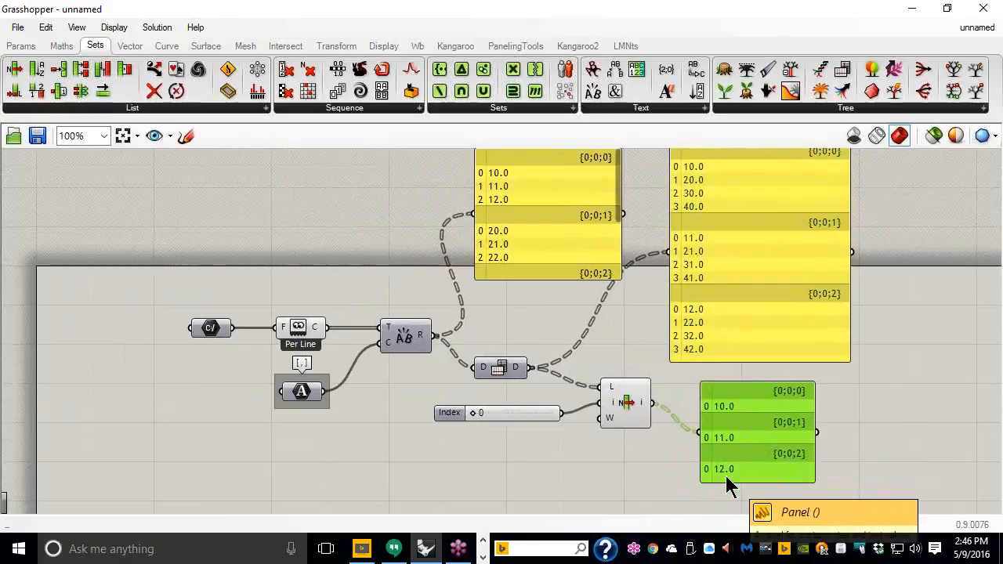
mouse_move(320, 327)
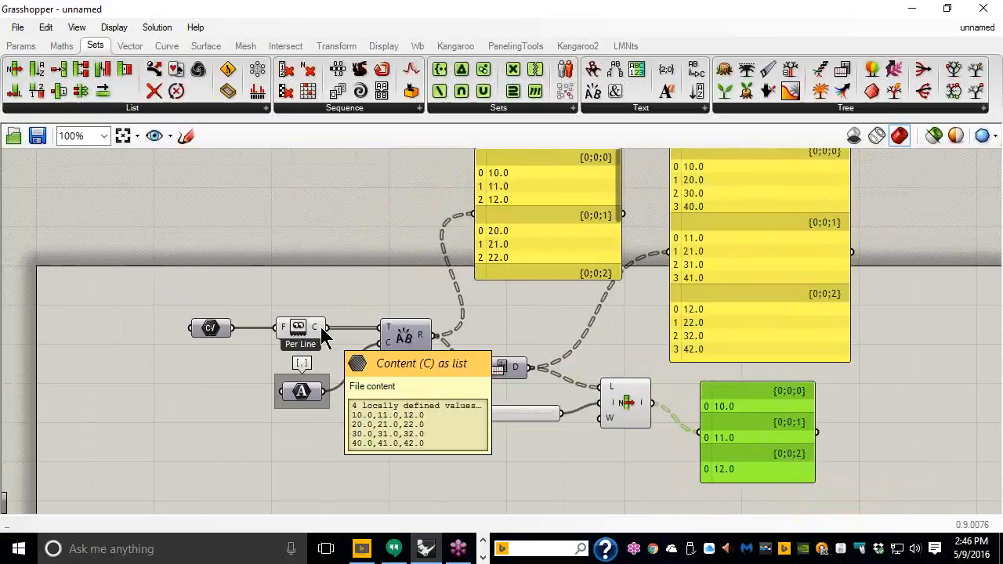
right_click_drag(463, 304, 503, 269)
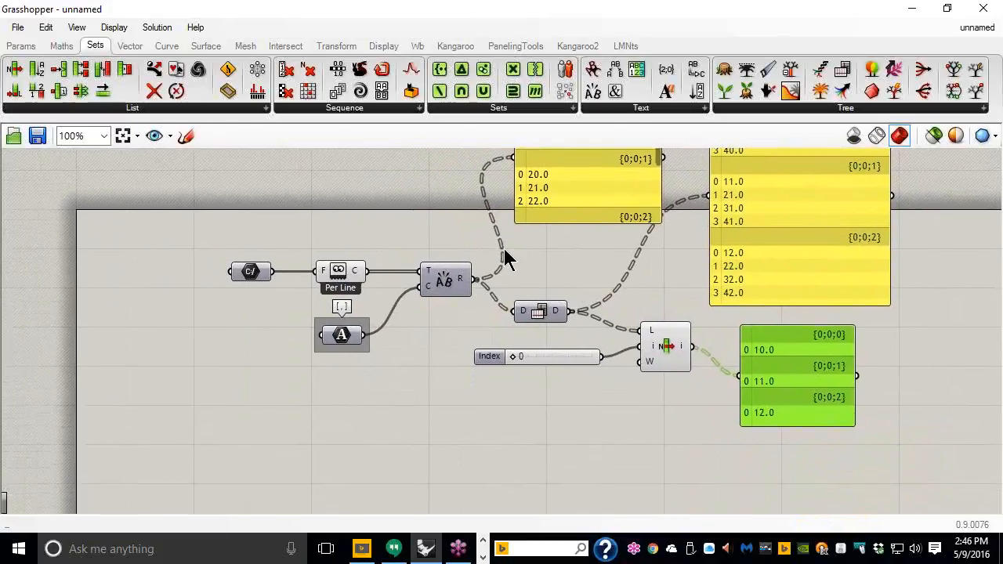
scroll(503, 269, "up", 1)
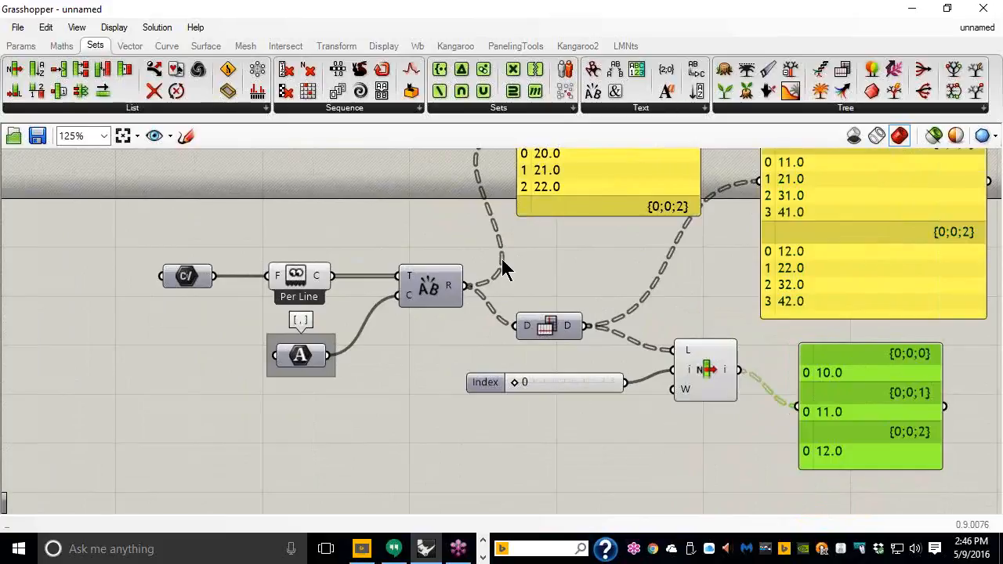
left_click(186, 276)
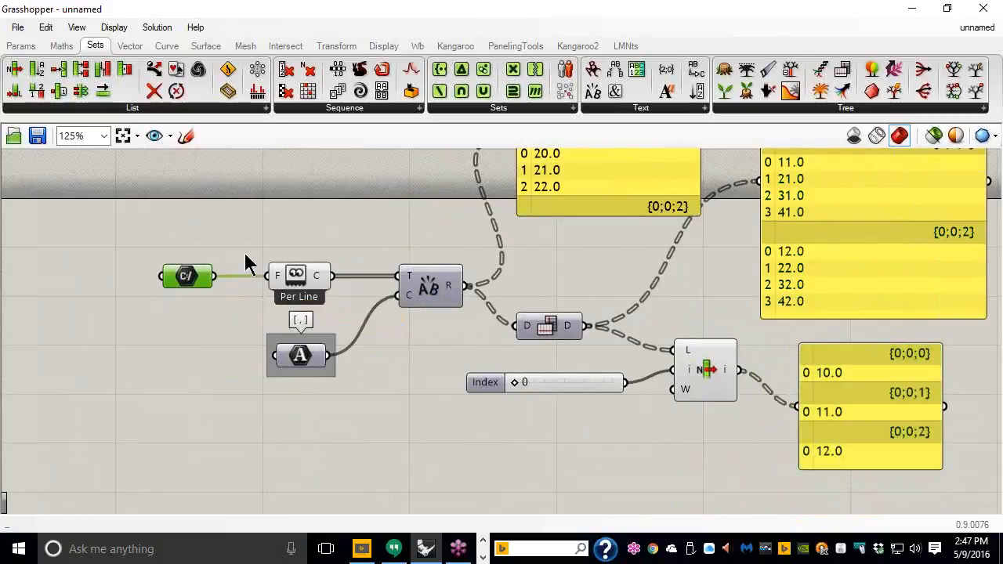
left_click(318, 282)
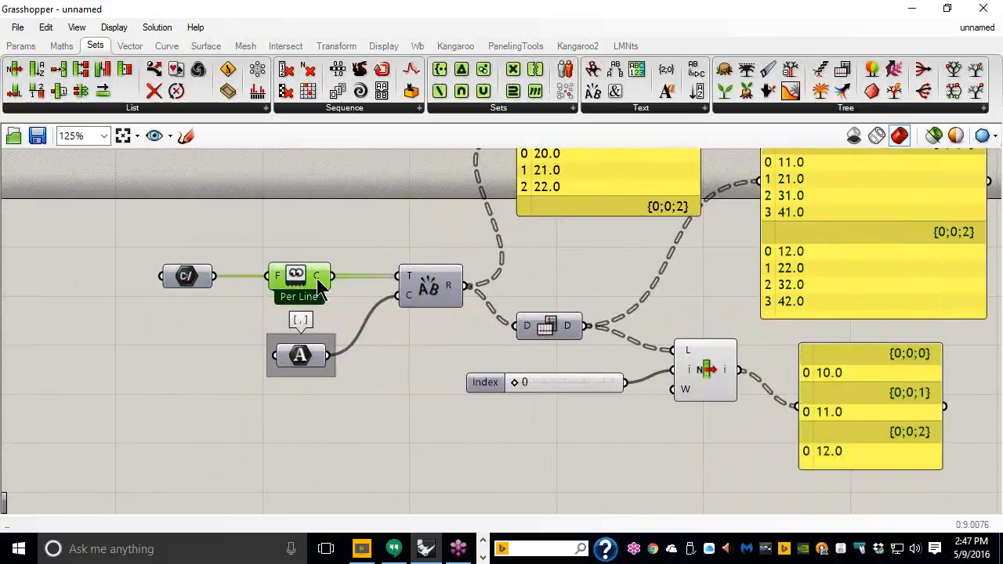
left_click(425, 289)
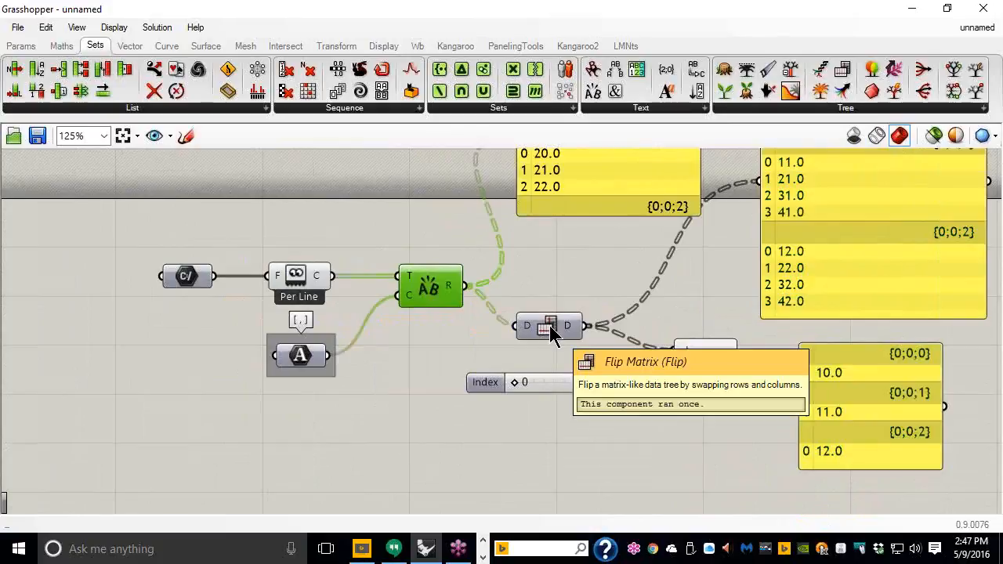
right_click_drag(596, 296, 504, 356)
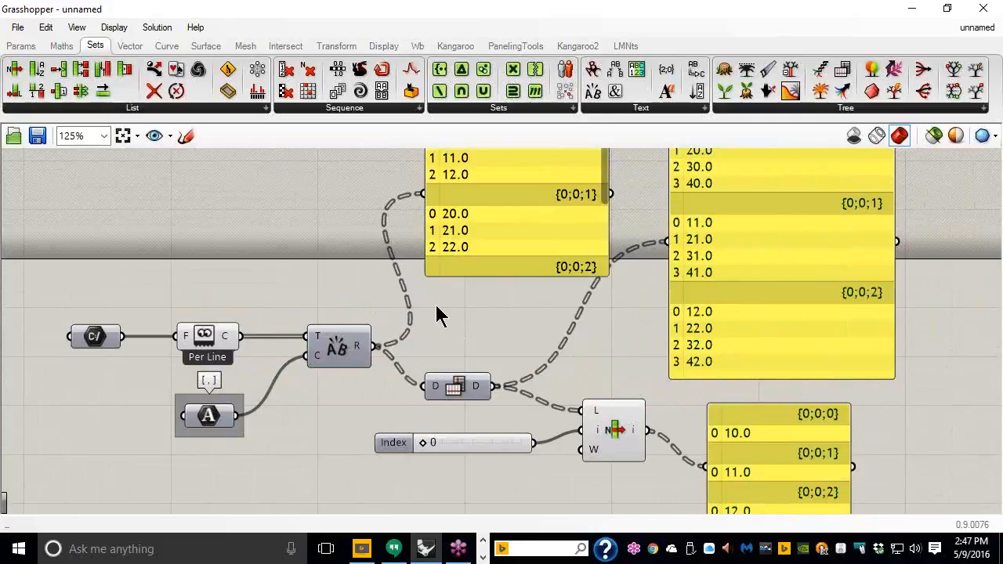
Step: Nudge the canvas view and bring up the File menu
right_click_drag(476, 334, 512, 279)
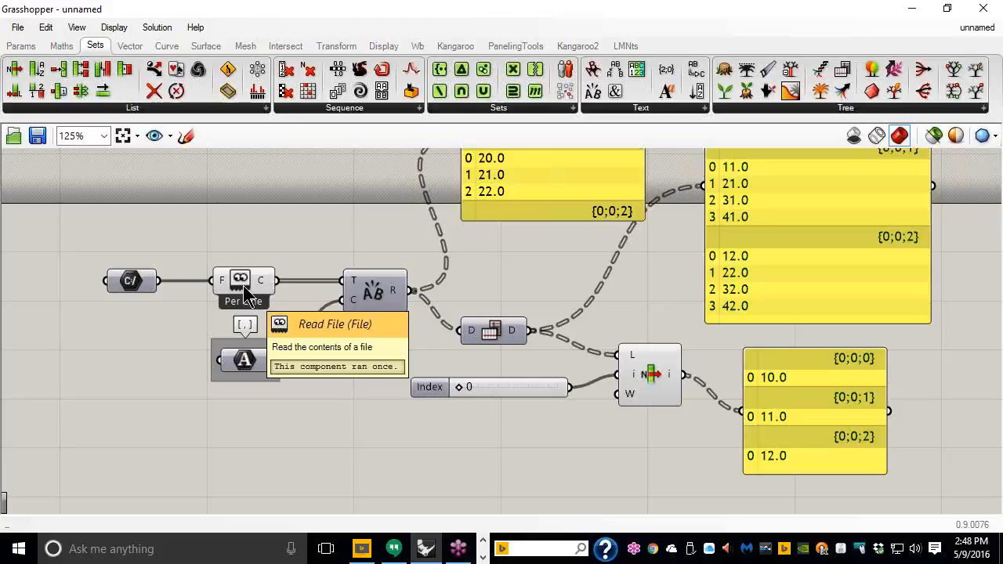
left_click(17, 27)
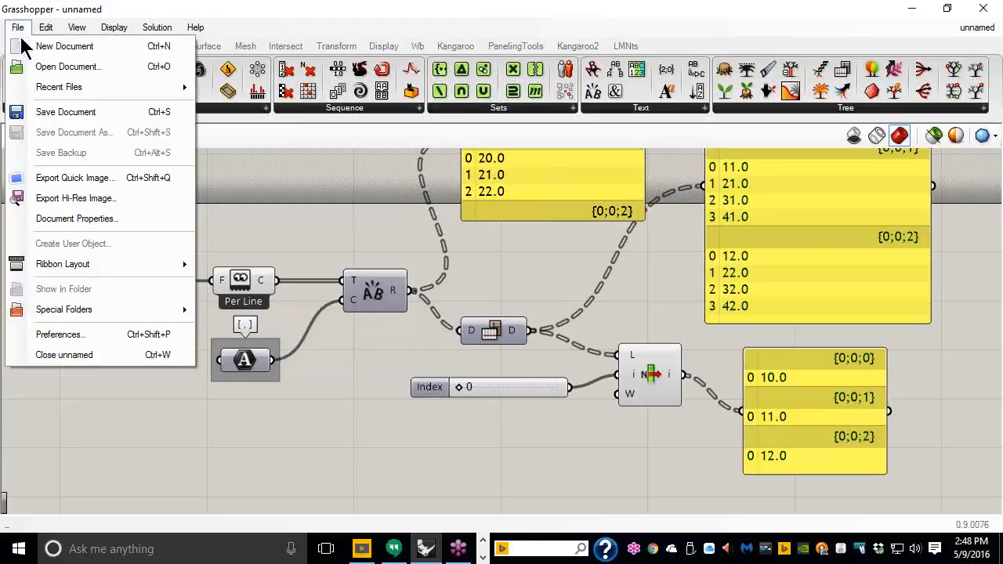
Step: Save Document with the file name 006_Read_a_TXT_File in the Day_01 folder
left_click(66, 112)
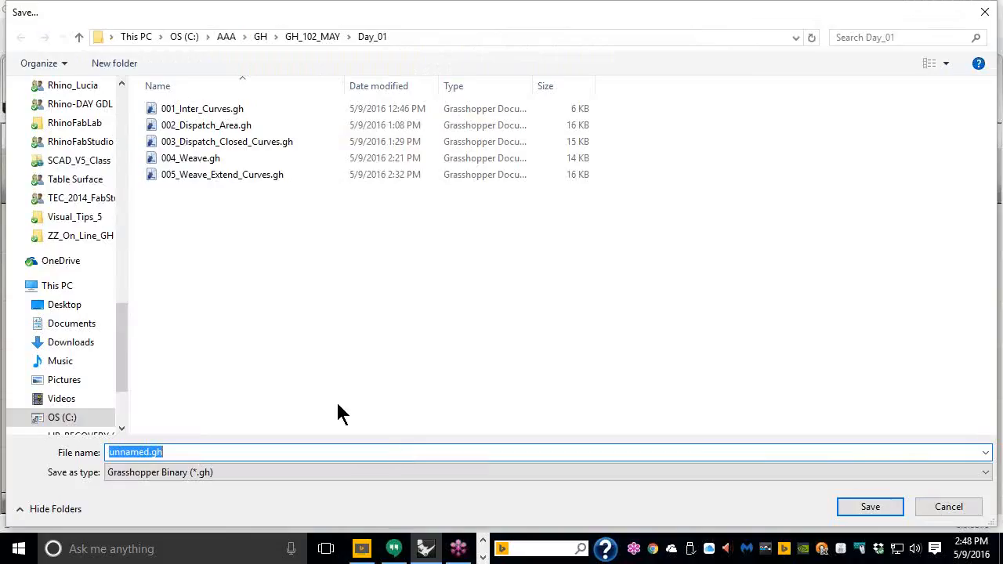
type("006_Read_a")
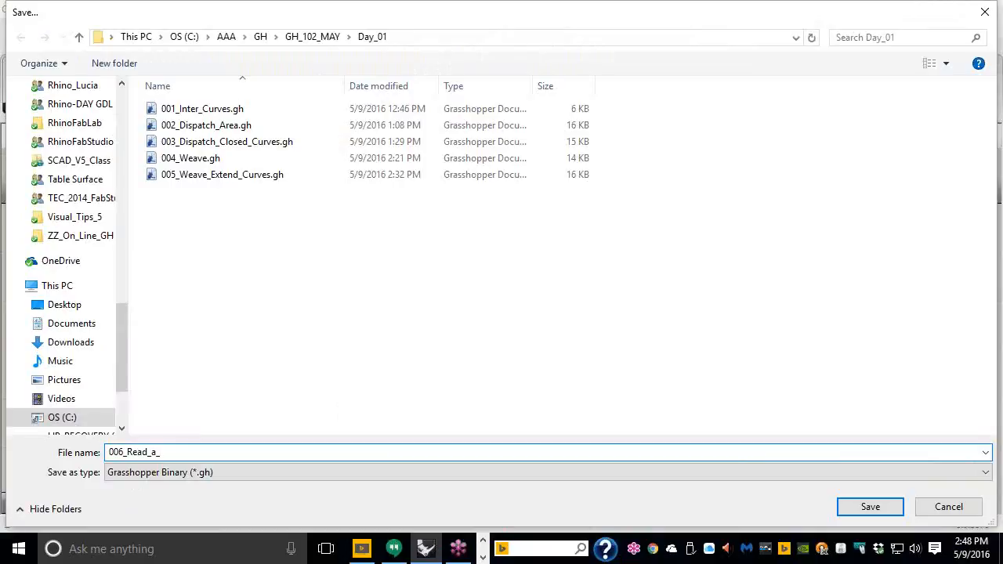
type("_TXT_File")
left_click(864, 510)
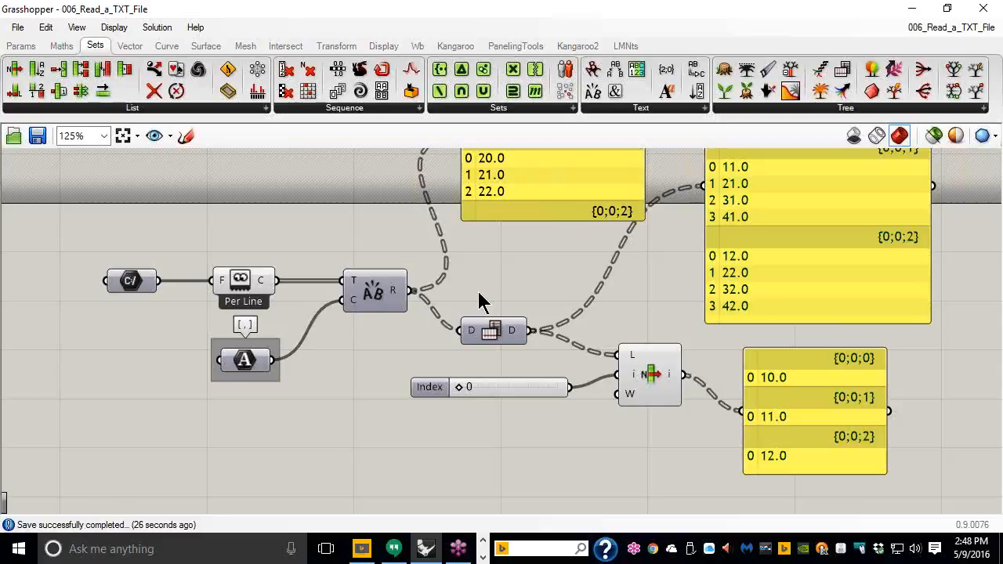
Step: Close 006_Read_a_TXT_File, restore Grasshopper's window beside Rhino, and zoom the Top viewport
left_click(18, 30)
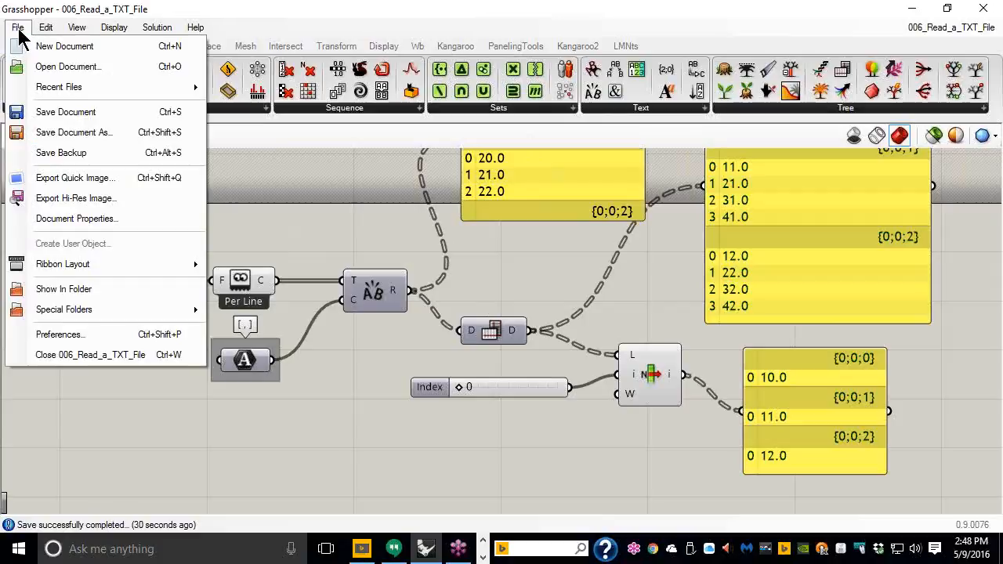
left_click(67, 355)
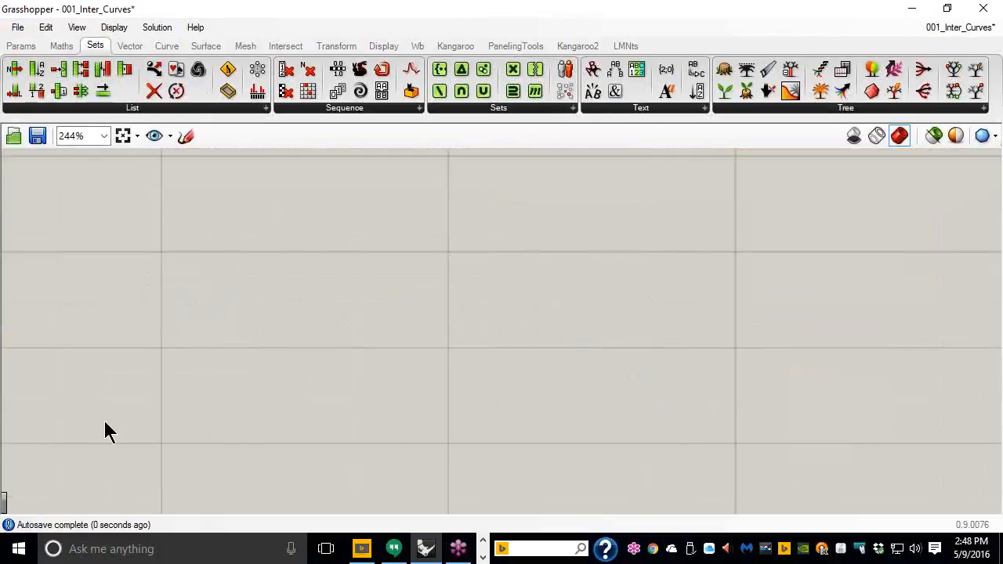
left_click_drag(211, 17, 549, 23)
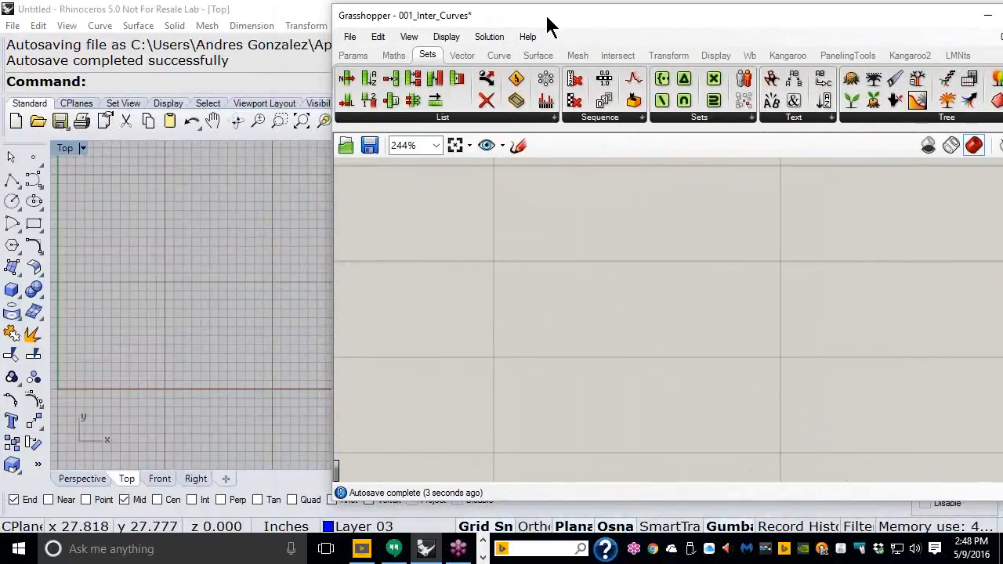
scroll(180, 333, "up", 3)
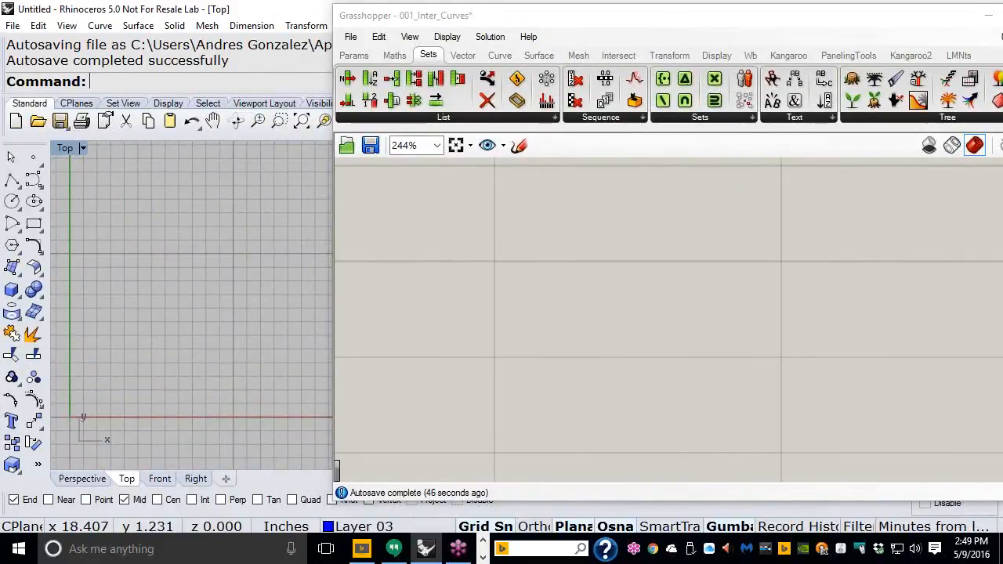
Step: Place a Panel from the Params Input group, stretch it taller, and select it
left_click(362, 57)
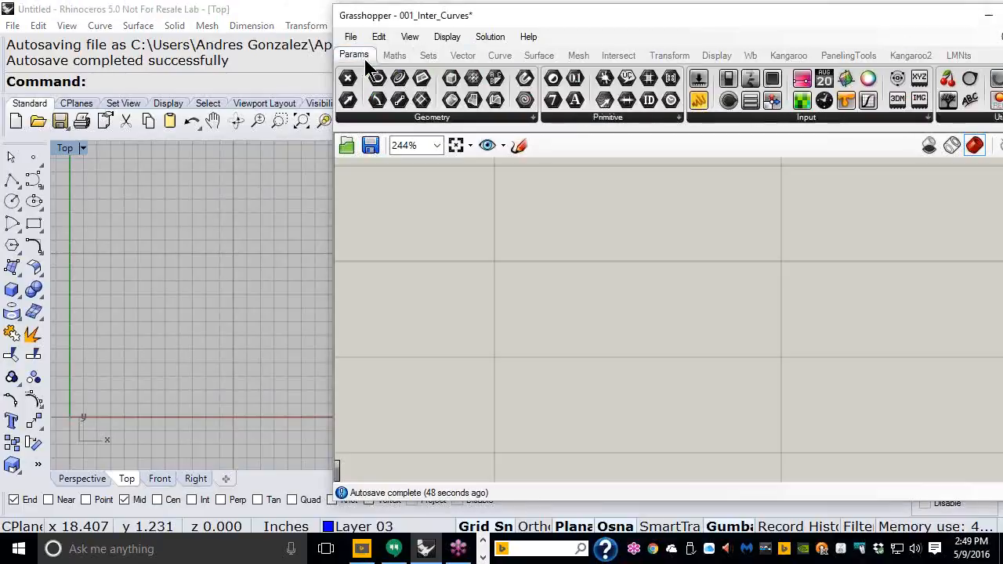
left_click_drag(698, 100, 584, 244)
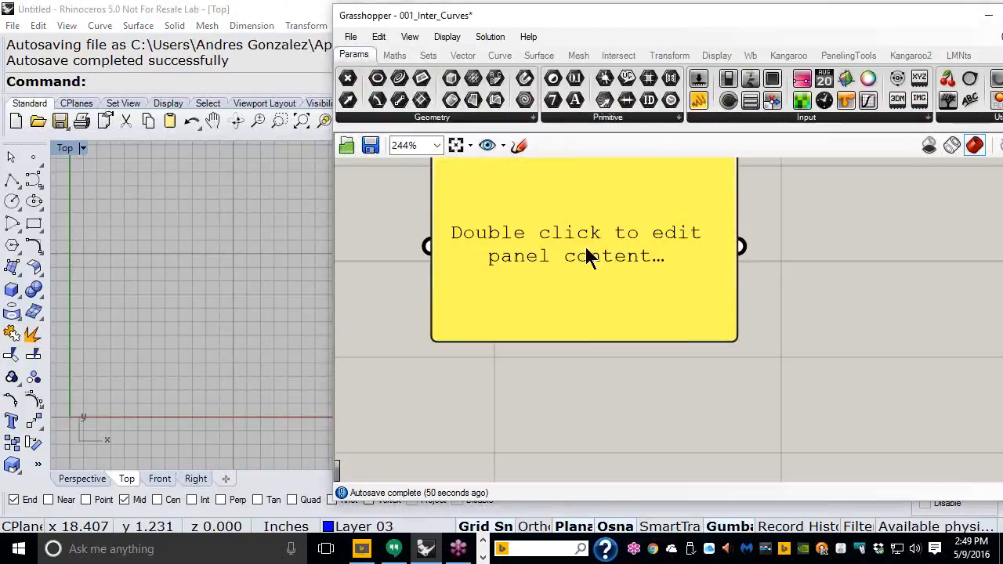
left_click_drag(584, 340, 588, 443)
scroll(591, 446, "down", 3)
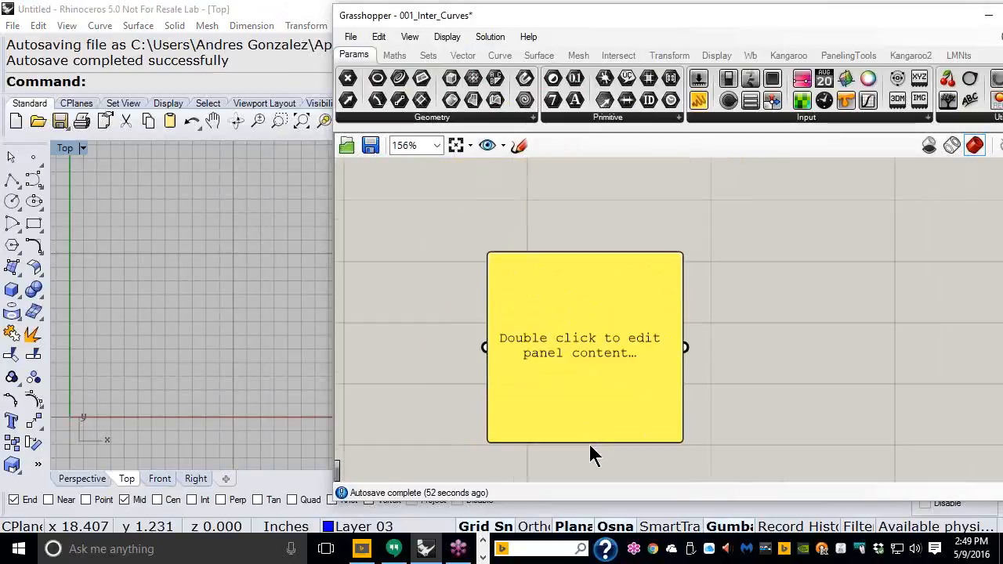
right_click_drag(573, 323, 572, 245)
scroll(580, 215, "up", 1)
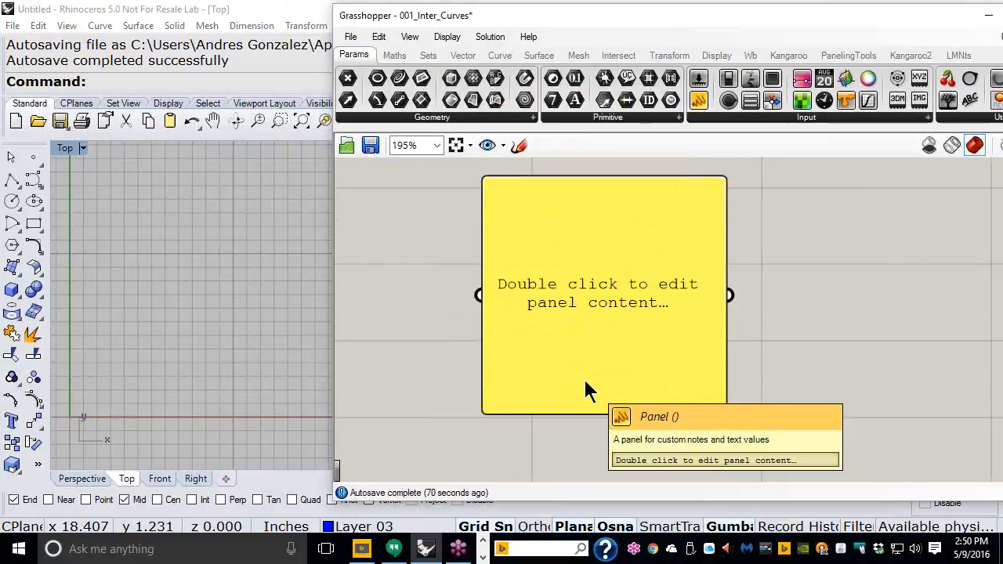
left_click_drag(618, 312, 612, 316)
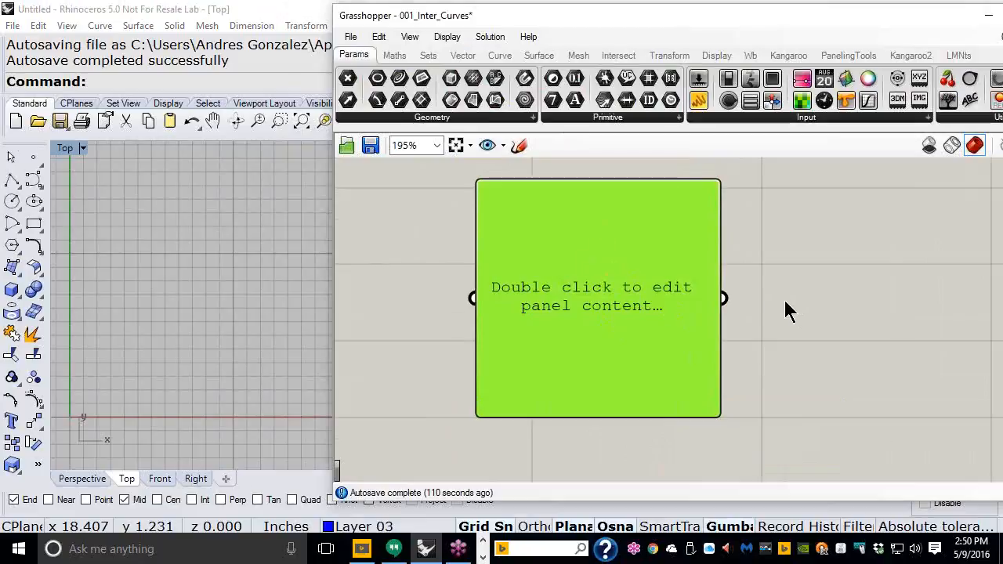
Step: Delete the tall panel, then add a small panel, clear its text, and delete it
key("Delete")
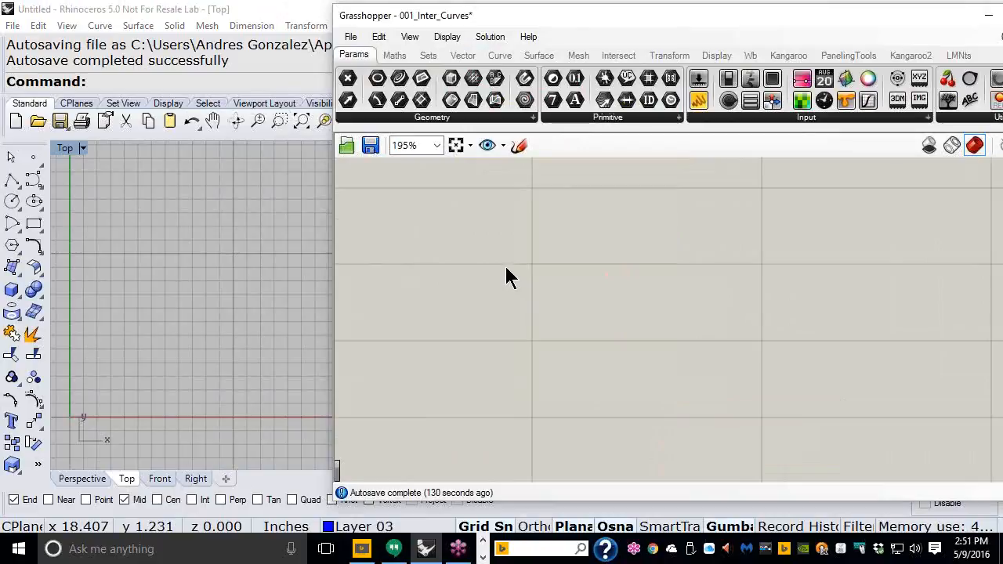
left_click_drag(698, 100, 611, 274)
left_click_drag(731, 349, 693, 256)
left_click(556, 232)
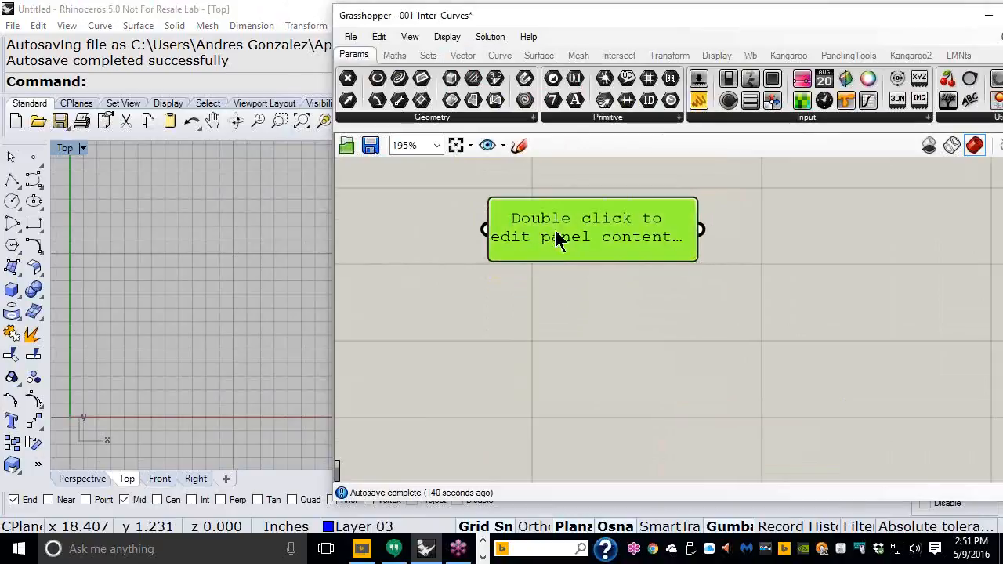
double_click(596, 241)
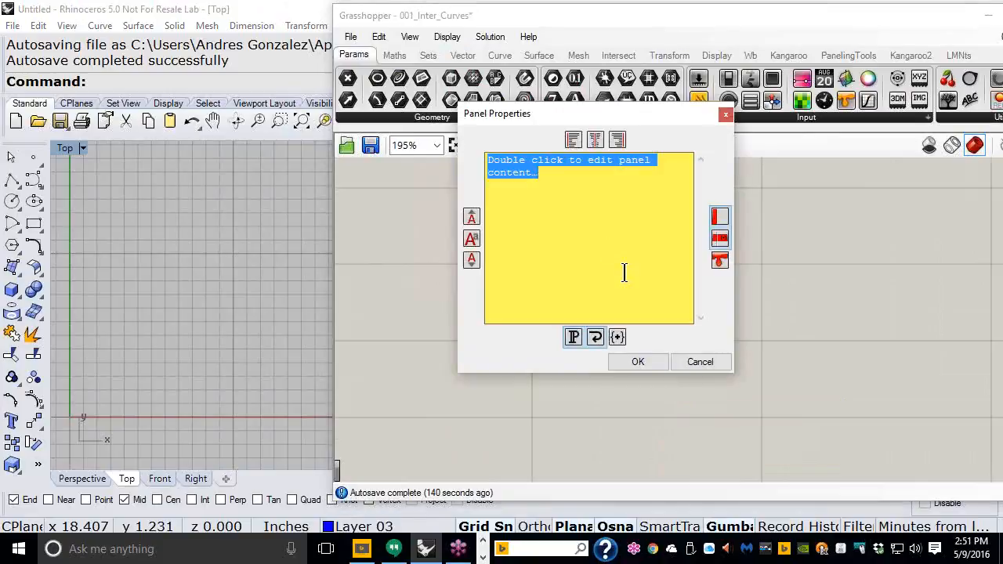
key("BackSpace")
left_click(636, 364)
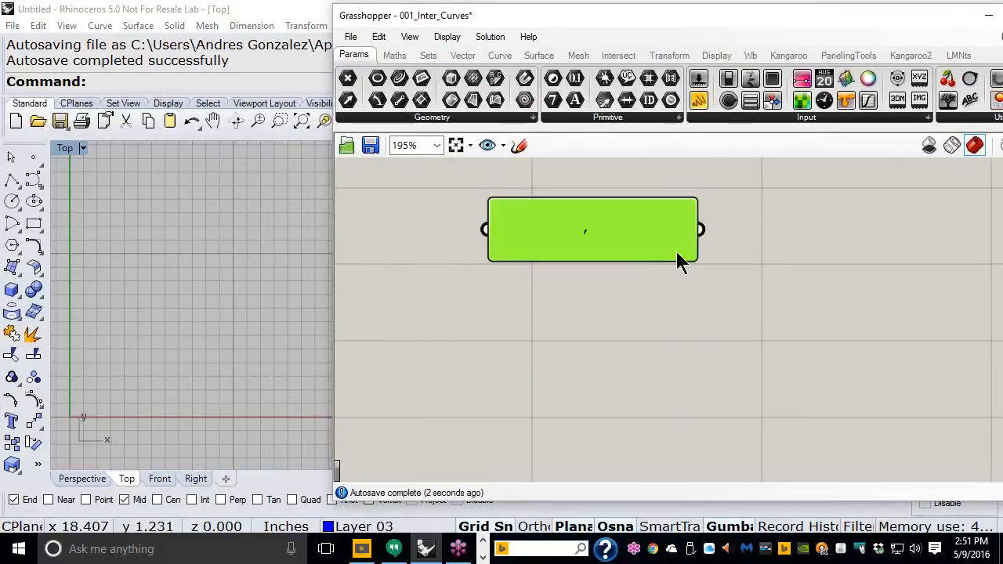
key("Delete")
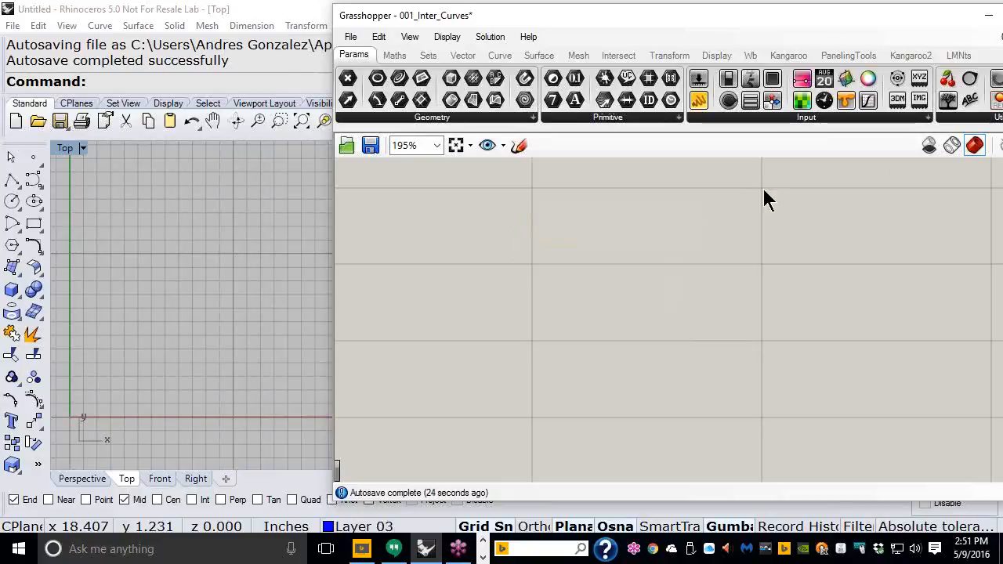
Step: Place a Circle component on the canvas from the Curve components
left_click(494, 60)
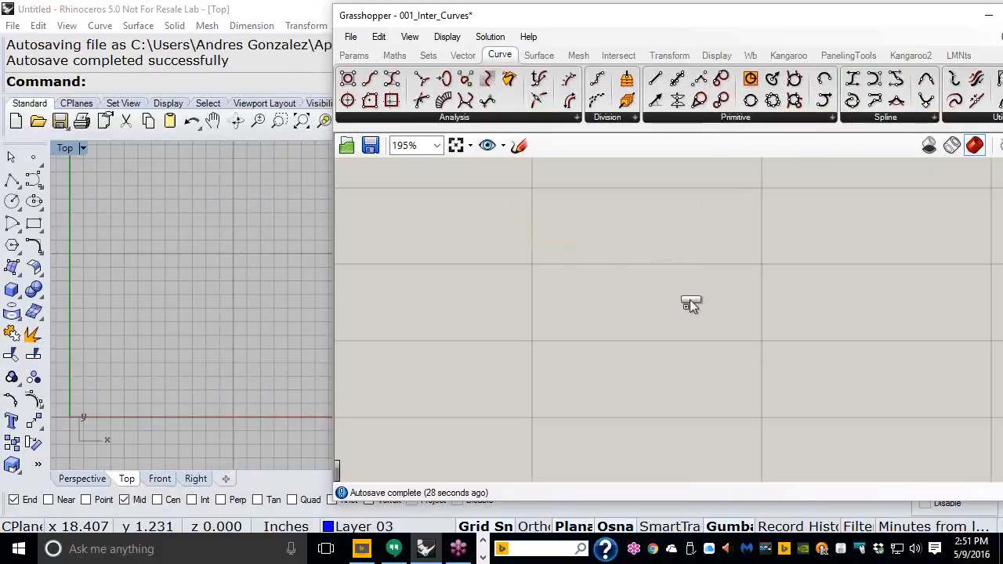
left_click(689, 303)
right_click_drag(748, 335, 779, 319)
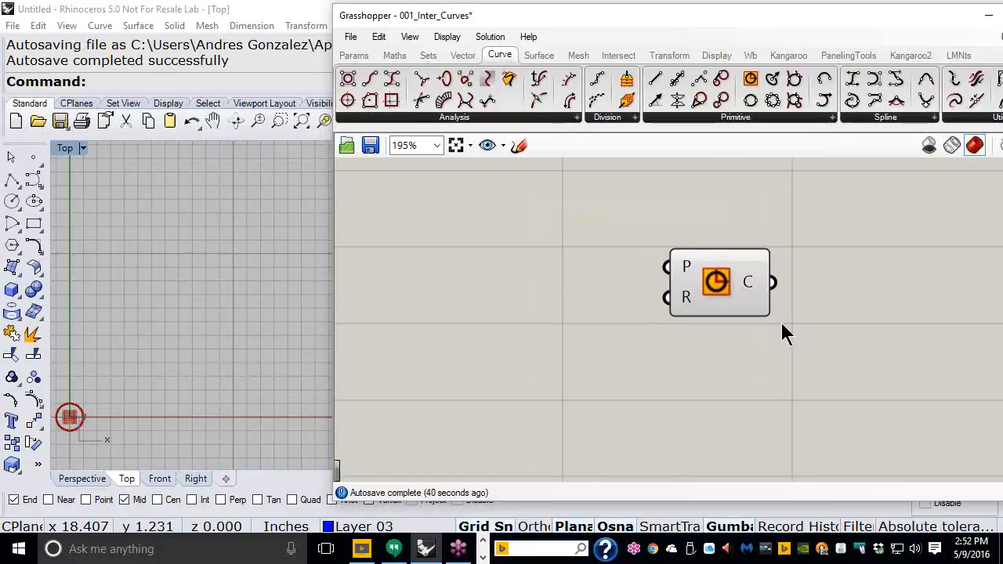
Step: Place a generic Data parameter from Params > Primitive just left of the Circle
left_click(362, 61)
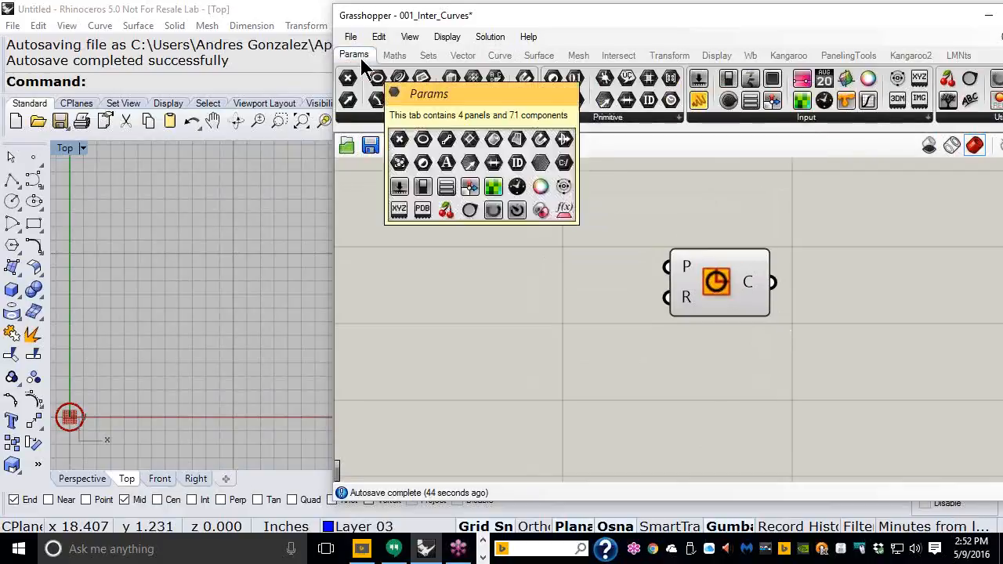
left_click(649, 119)
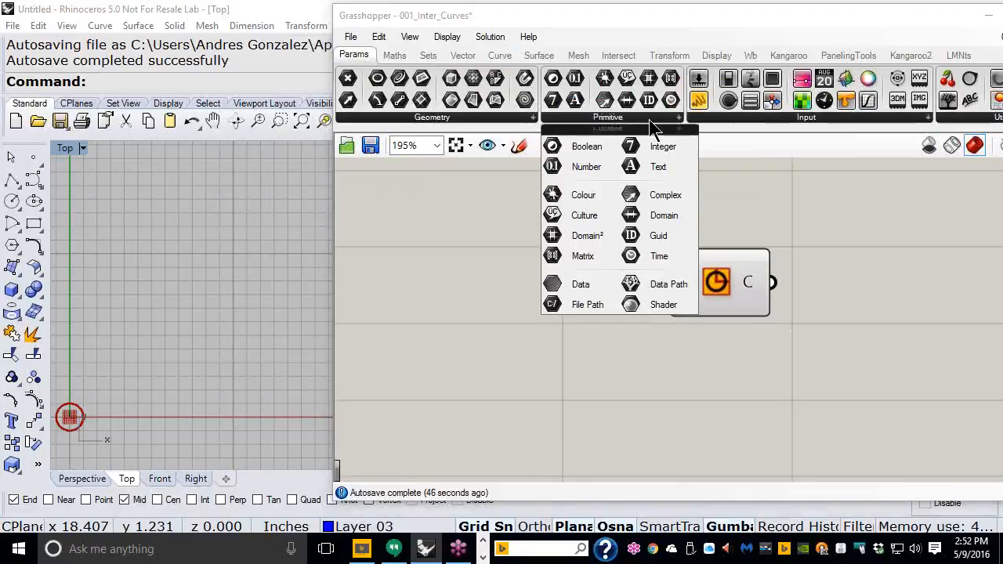
left_click(583, 291)
left_click(573, 304)
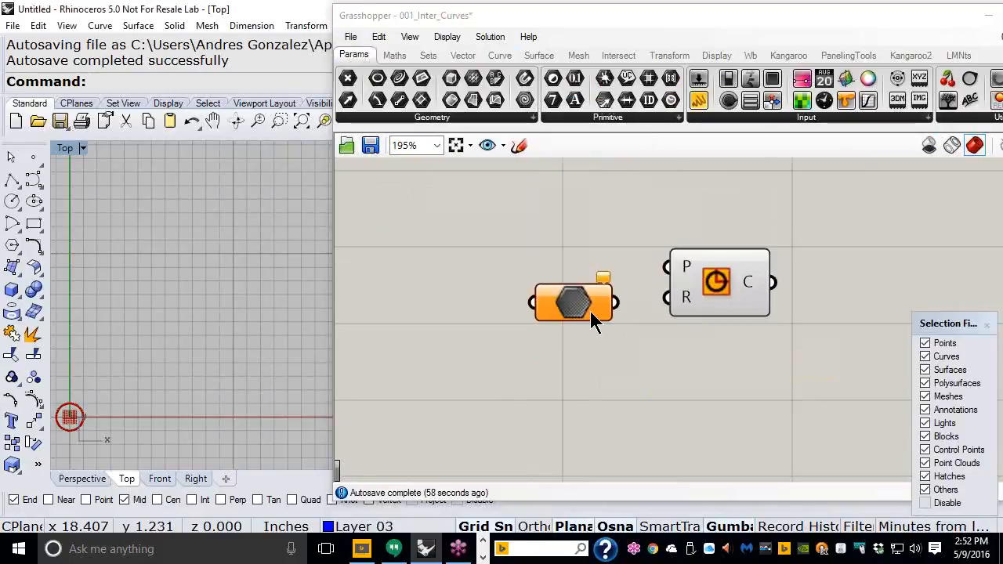
left_click(581, 305)
left_click_drag(579, 304, 579, 309)
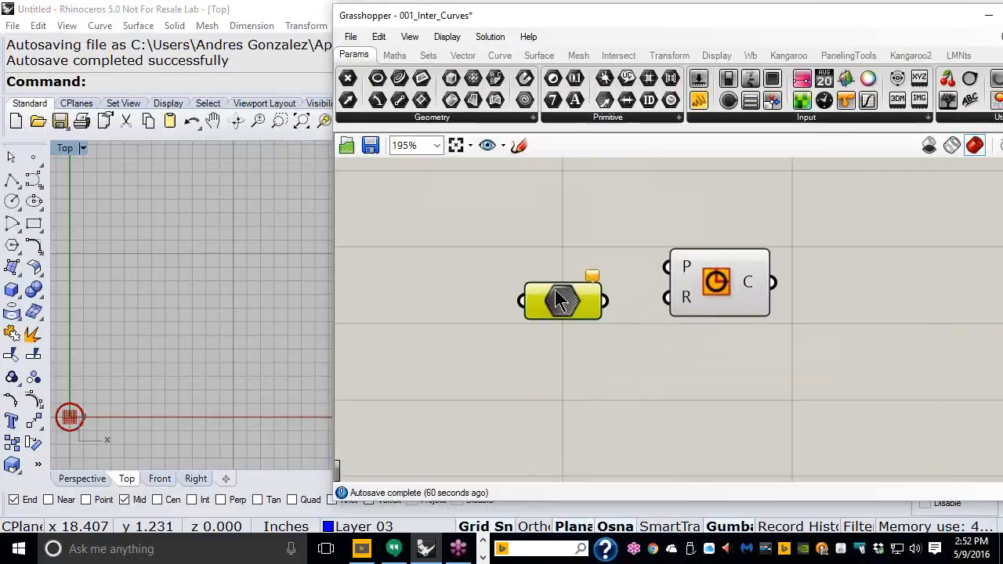
Step: Rename the Data parameter to 'Enter Radius:' and turn on Always draw name
right_click(559, 308)
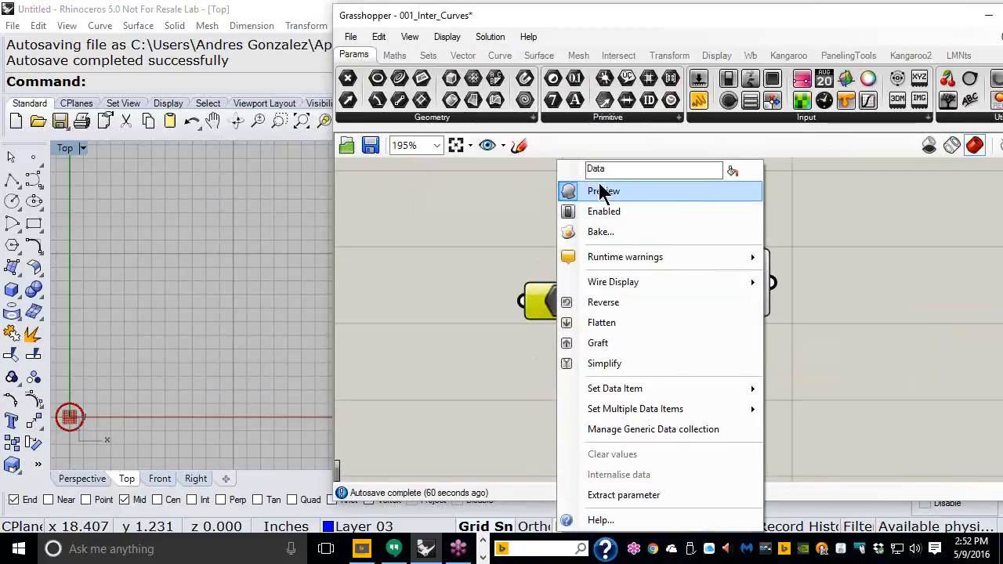
left_click_drag(611, 167, 585, 168)
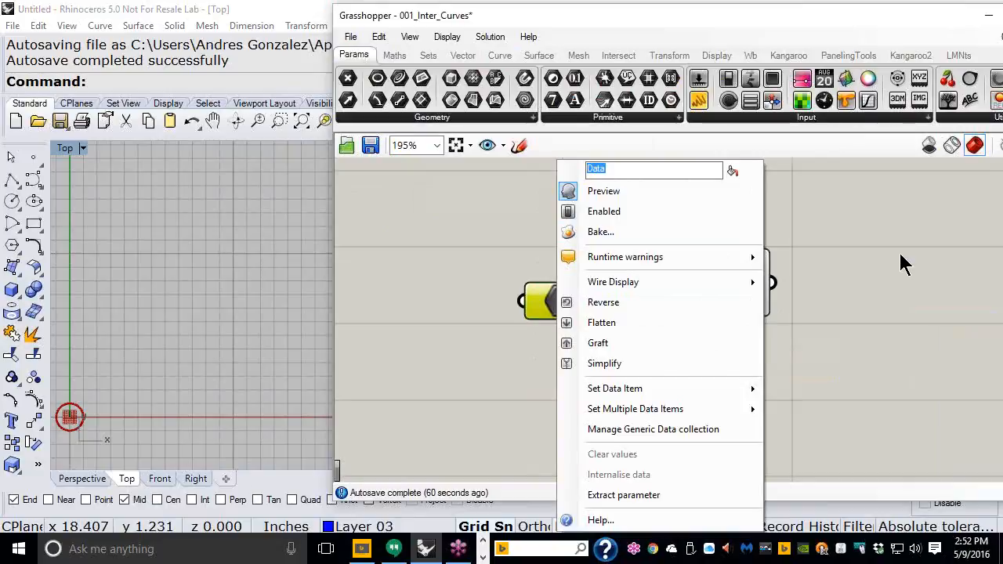
type("Ent")
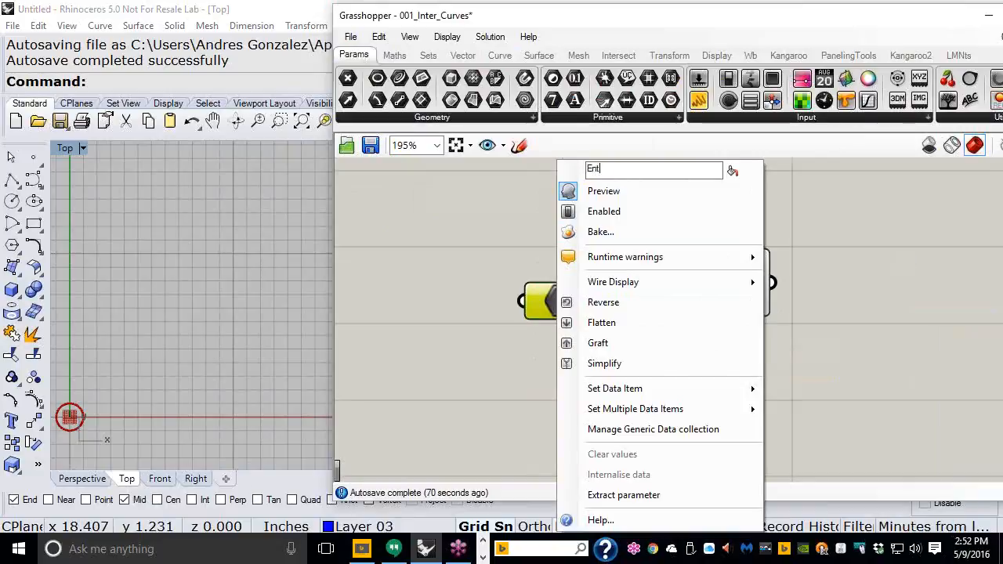
type("er Radius:")
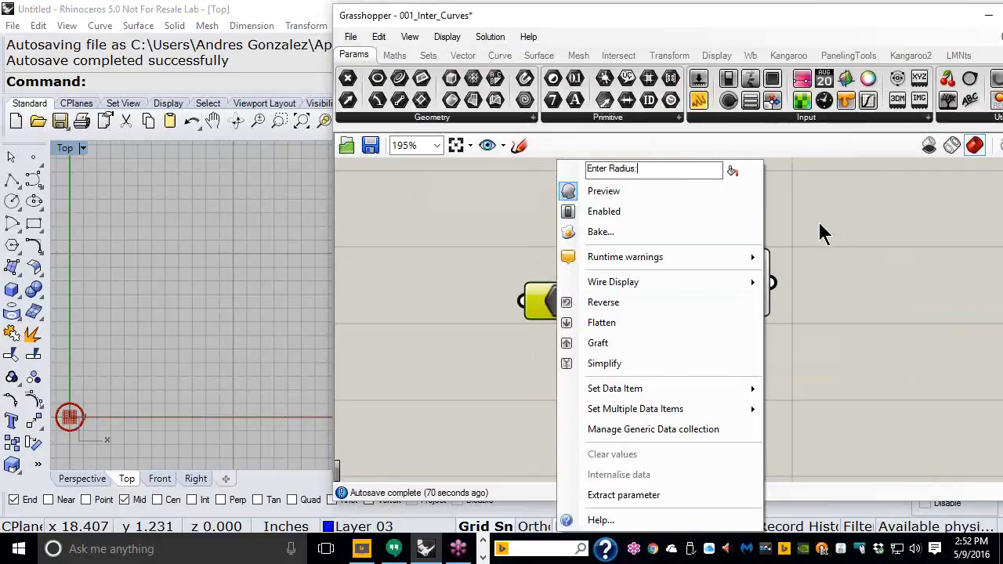
left_click(735, 171)
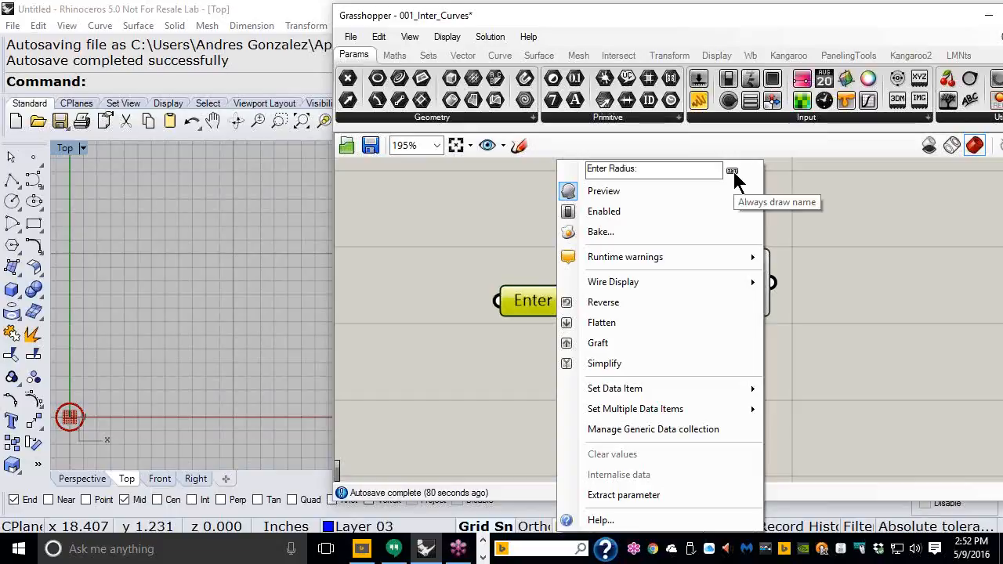
left_click(830, 223)
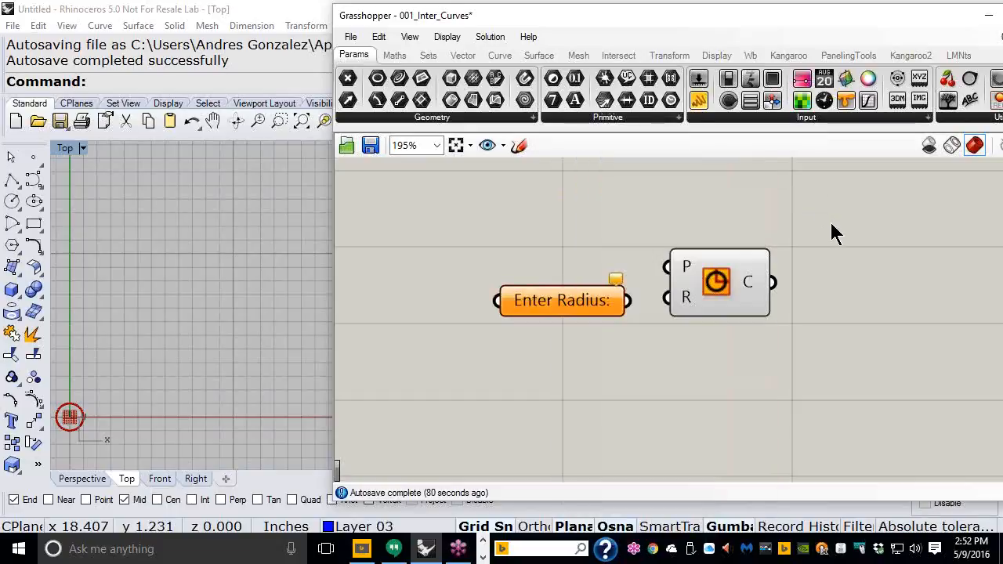
Step: Wire Enter Radius: into the Circle's R input and clear space to its left
left_click_drag(715, 280, 737, 281)
left_click_drag(627, 301, 680, 307)
left_click(598, 304)
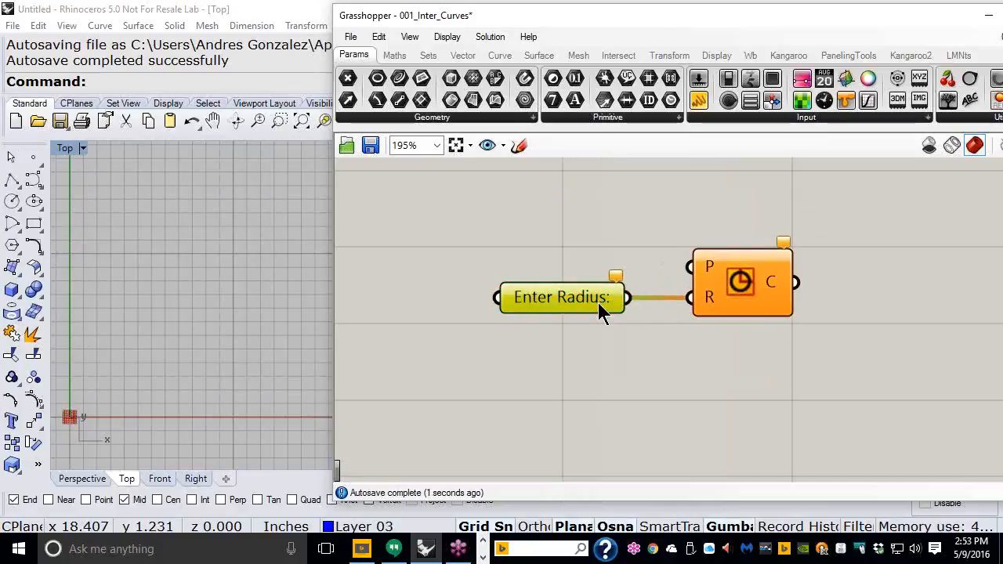
scroll(666, 320, "down", 1)
right_click_drag(685, 321, 720, 299)
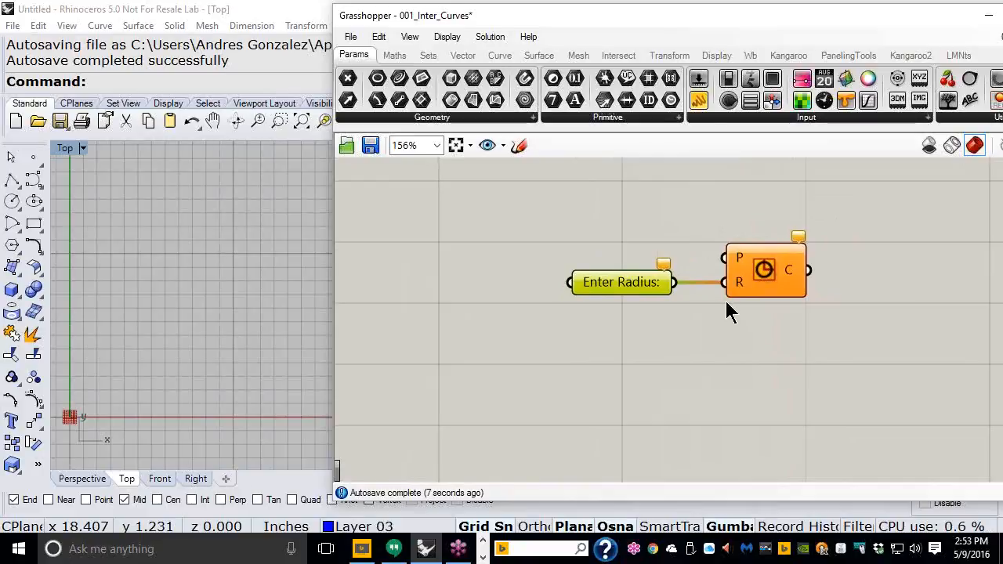
right_click_drag(695, 289, 726, 257)
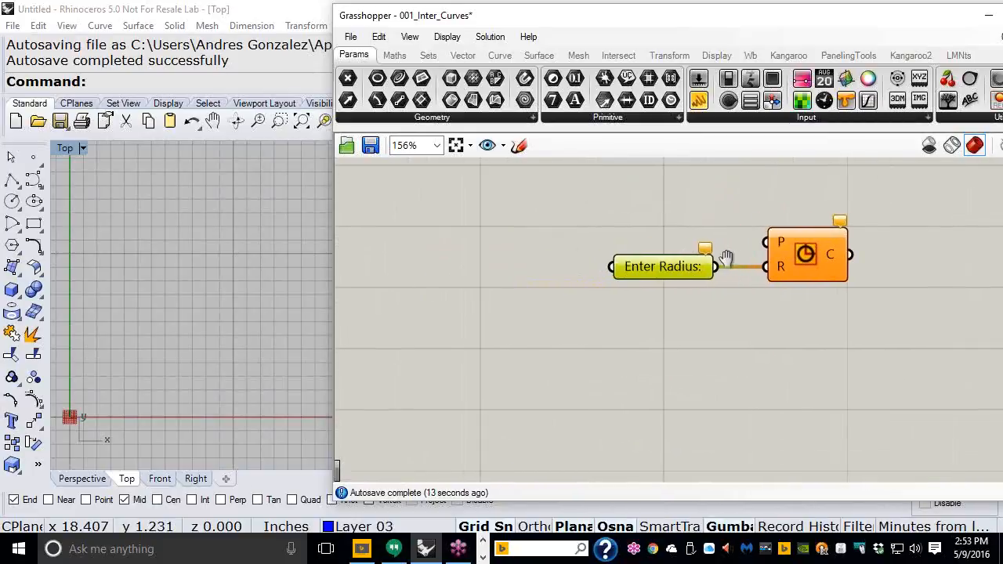
Step: Create a 1 to 20 number slider by entering 1<20.0 and place it left of Enter Radius:
double_click(407, 262)
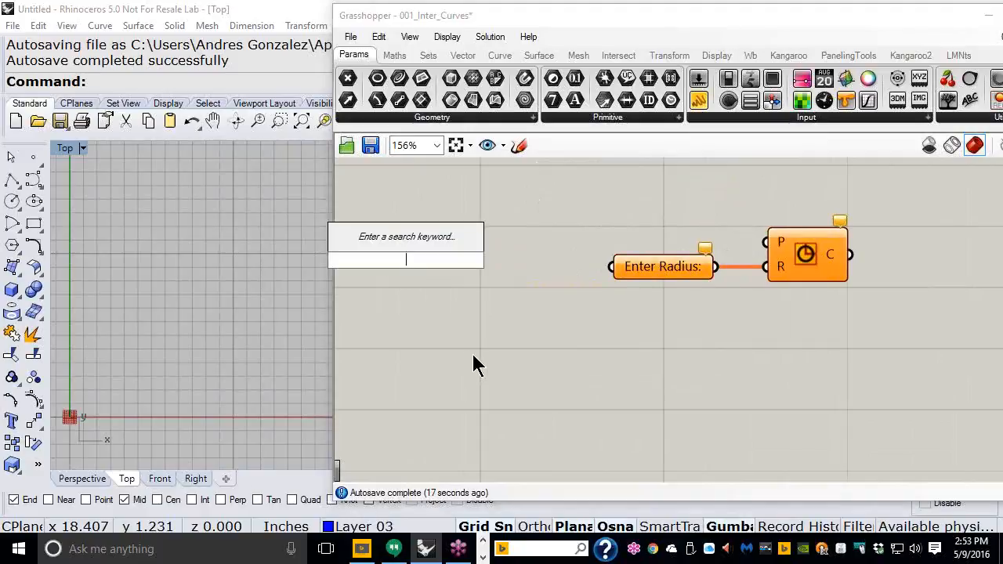
type("1")
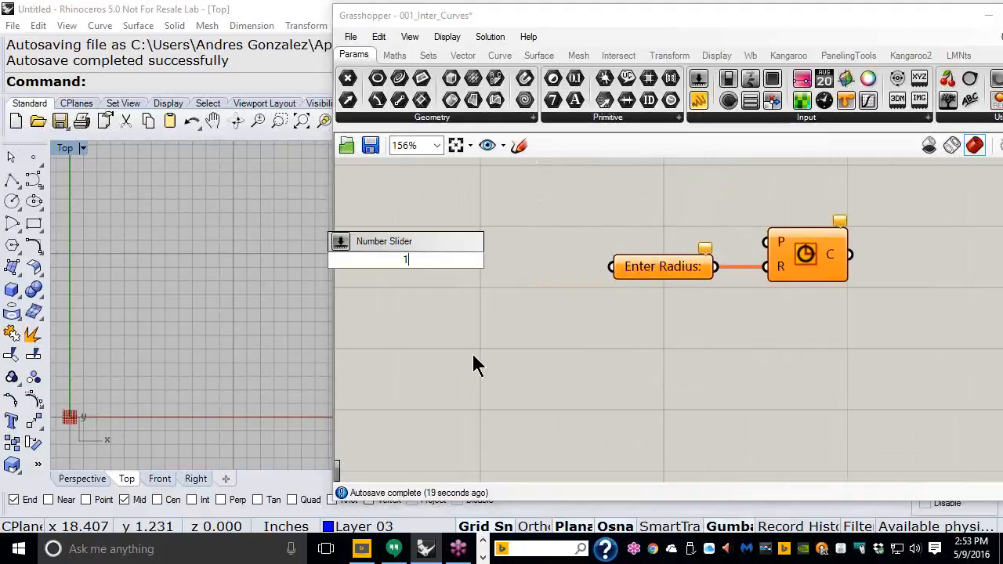
type("<20.0")
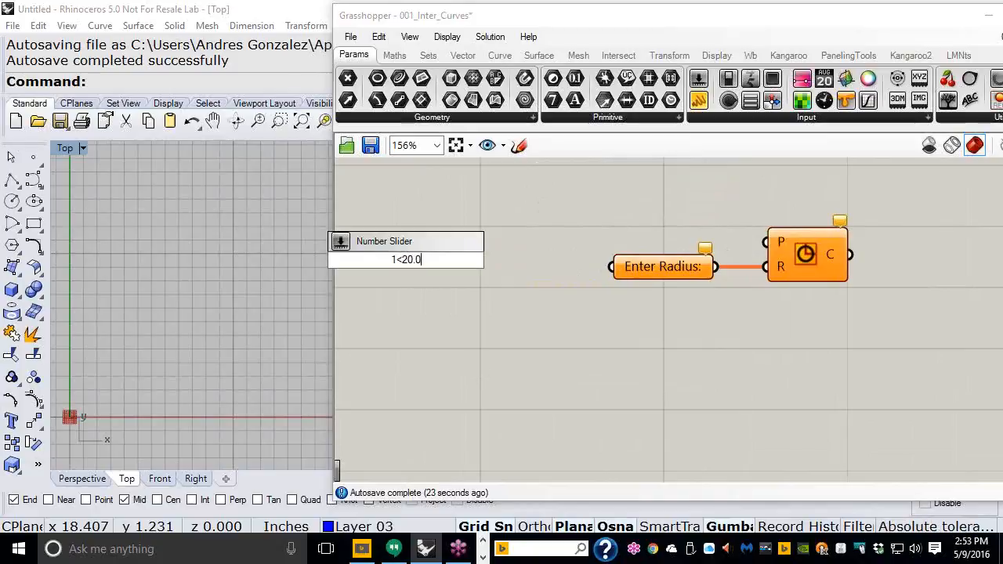
key("Return")
right_click_drag(507, 296, 592, 301)
mouse_move(566, 265)
left_mouse_down()
mouse_move(551, 272)
mouse_move(560, 277)
mouse_move(530, 278)
mouse_move(569, 278)
left_mouse_up()
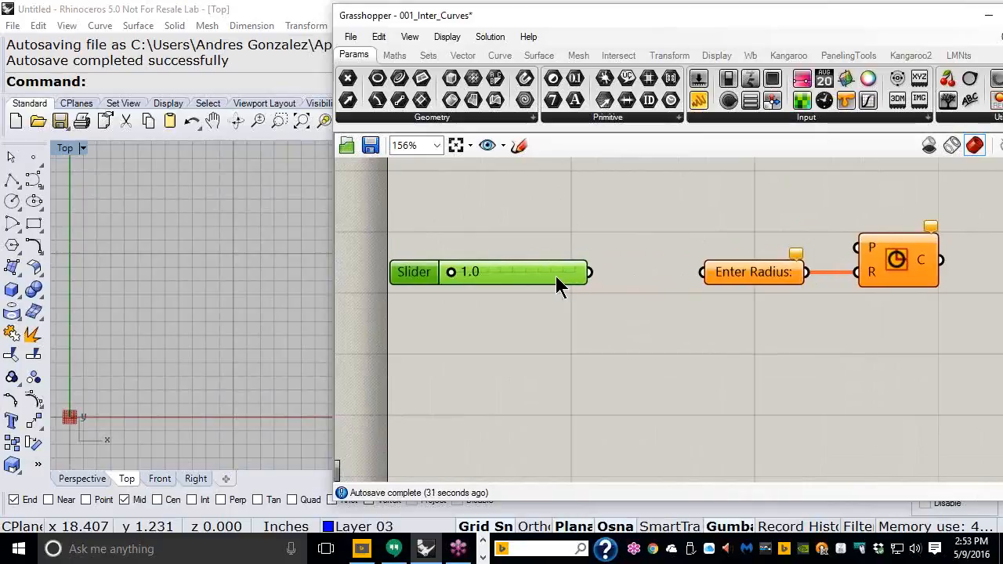
scroll(459, 313, "down", 3)
scroll(640, 263, "up", 2)
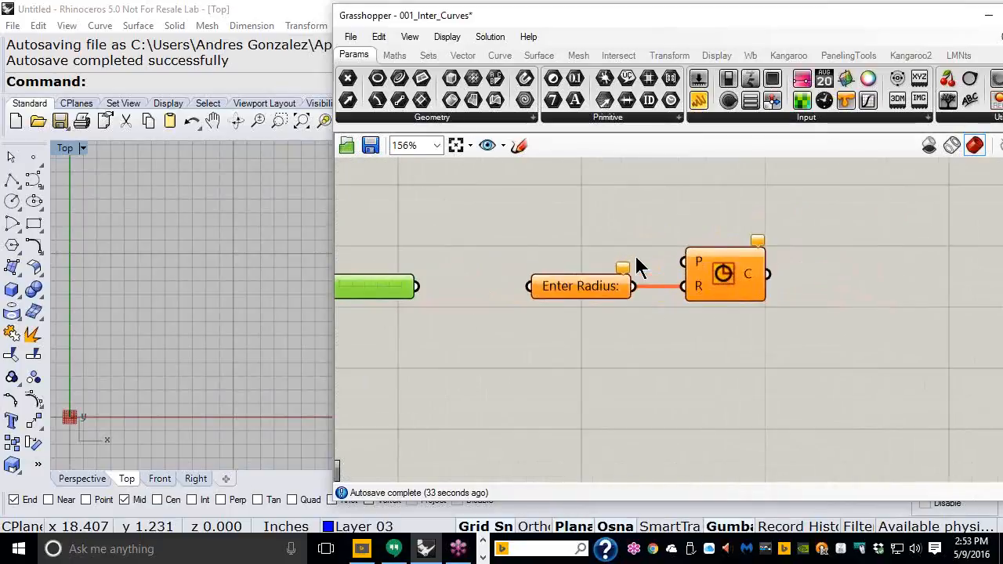
scroll(643, 331, "down", 1)
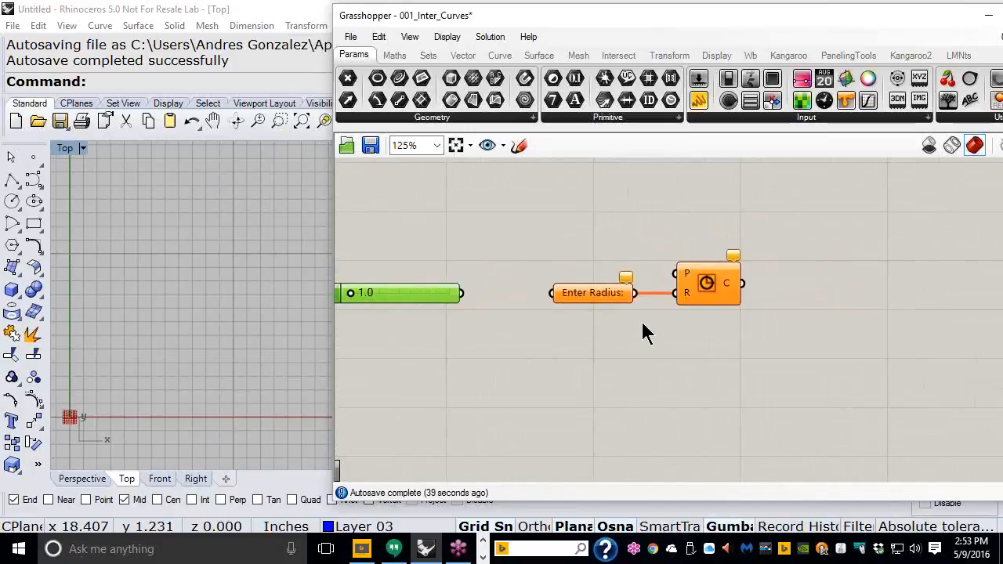
Step: Add a Boundary Surfaces component right of the Circle, fed by the circle curve
left_click(529, 56)
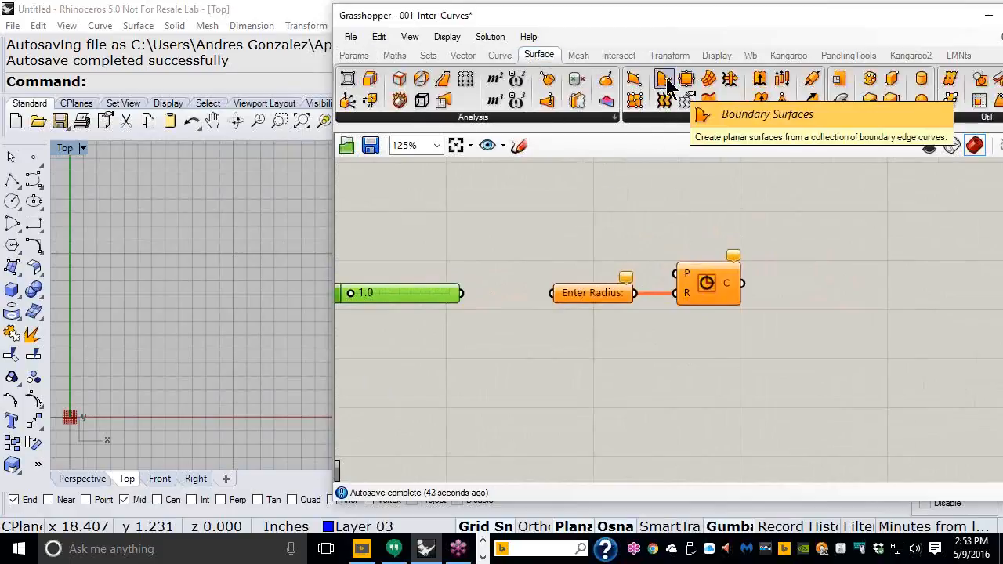
left_click_drag(666, 84, 816, 245)
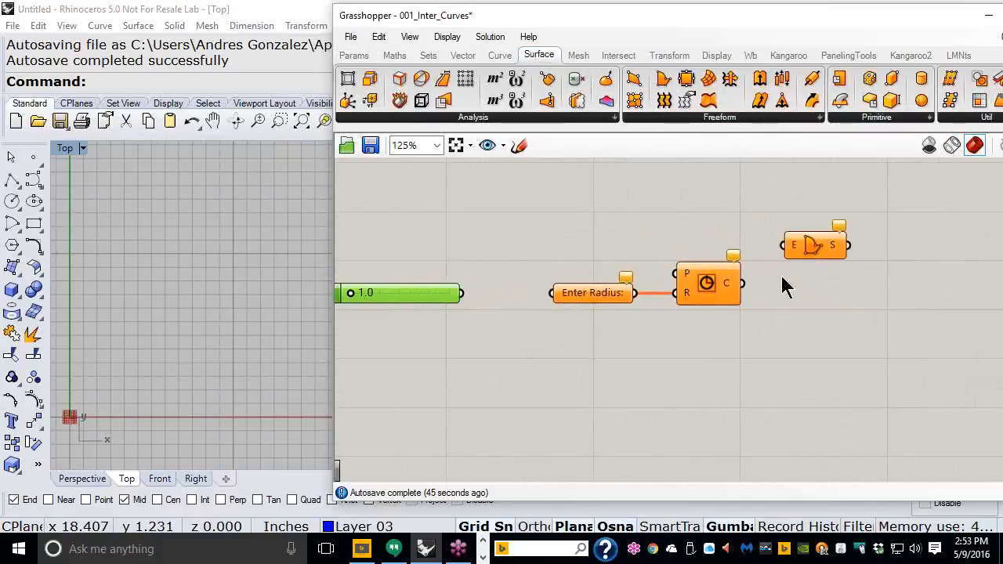
left_click_drag(750, 286, 782, 245)
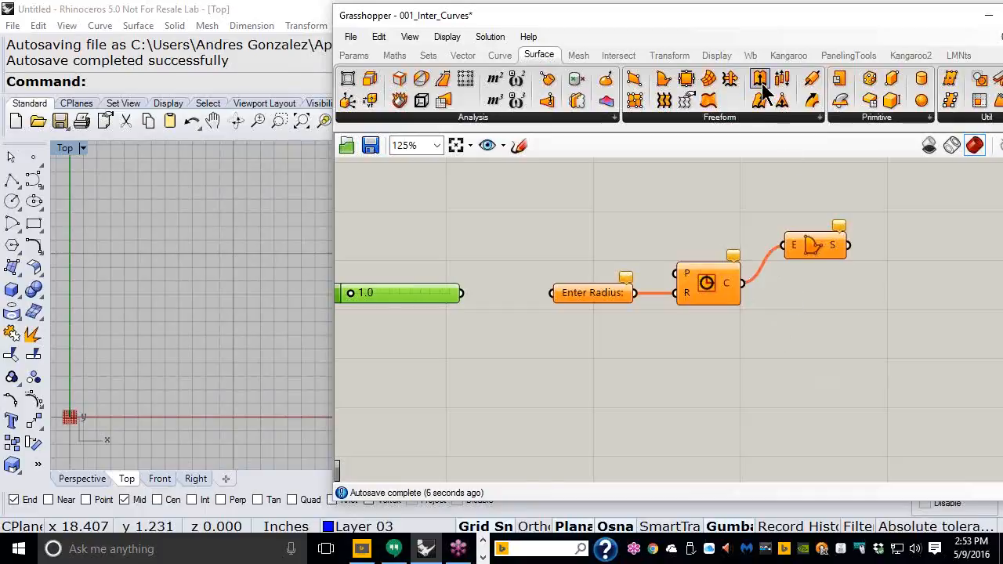
Step: Add an Extrude component whose base input takes the boundary surface
left_click_drag(762, 87, 799, 148)
left_click_drag(917, 297, 918, 297)
left_click_drag(849, 246, 886, 287)
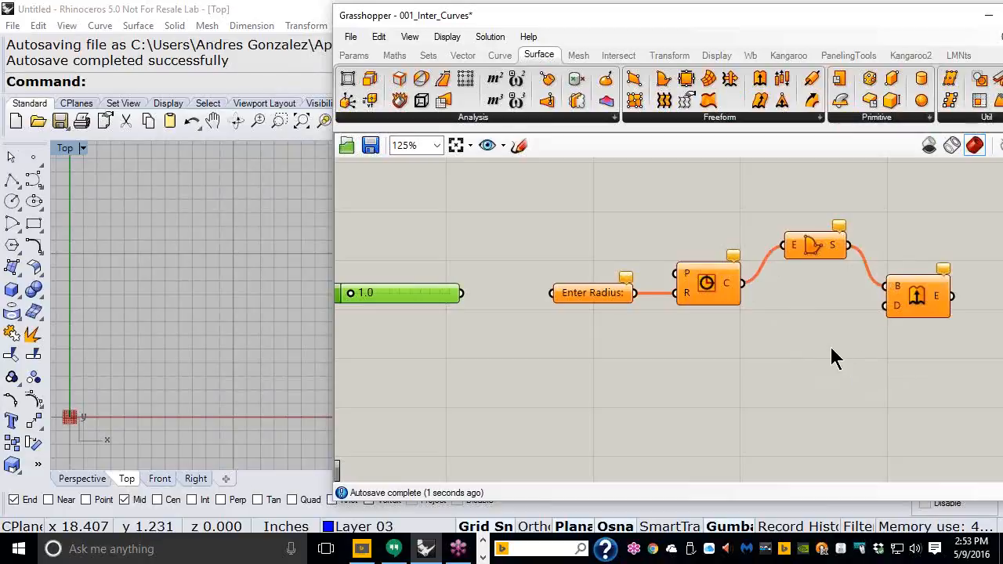
Step: Add a Unit Z extrusion direction and an 'Enter Thick:' Data parameter with always-drawn name wired into it
left_click(460, 58)
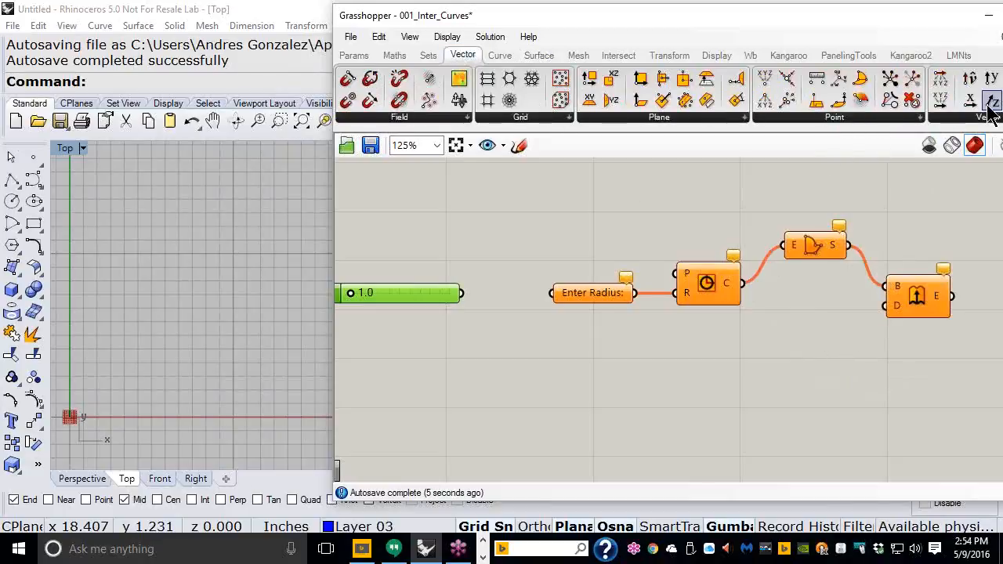
left_click_drag(812, 339, 886, 309)
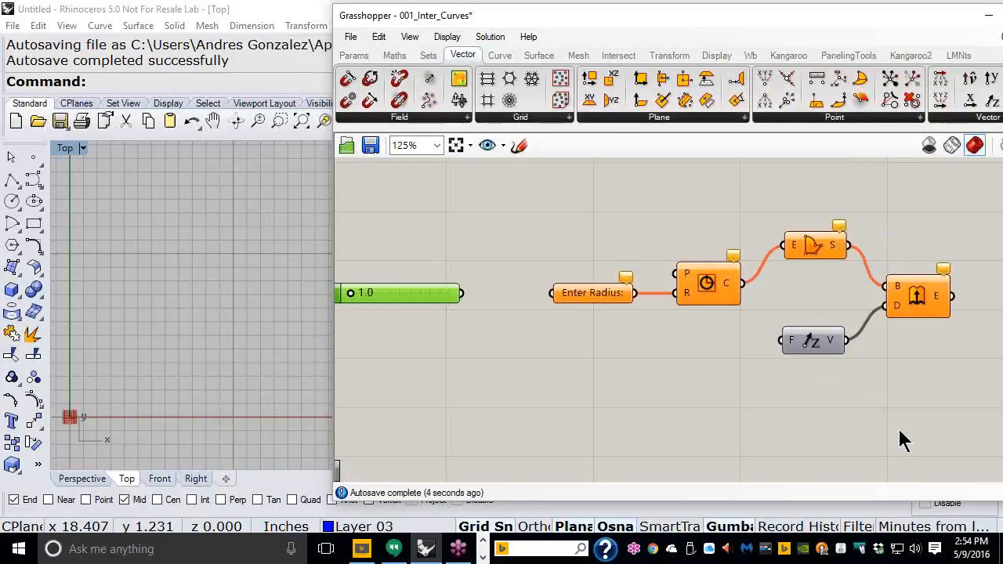
left_click(354, 56)
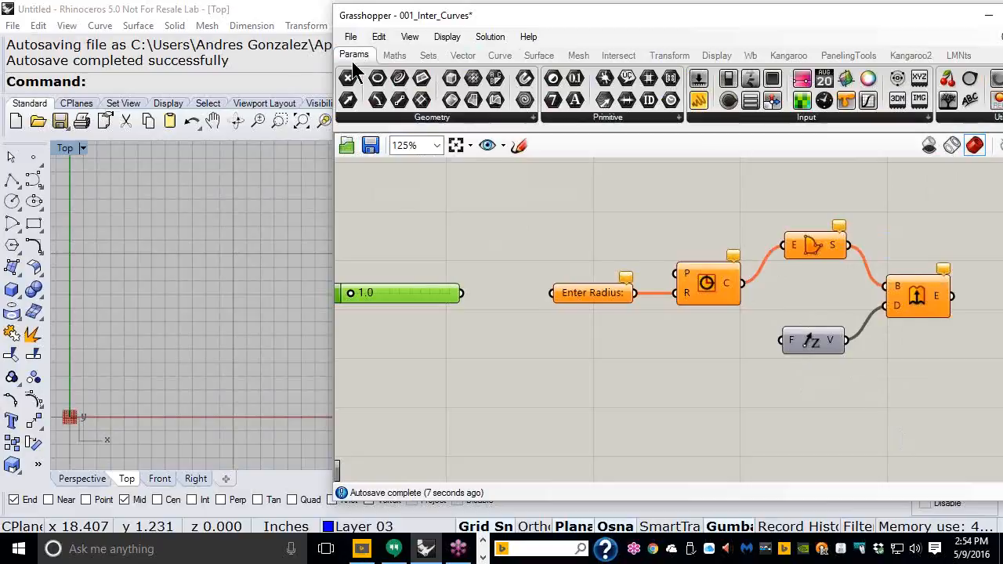
left_click(637, 116)
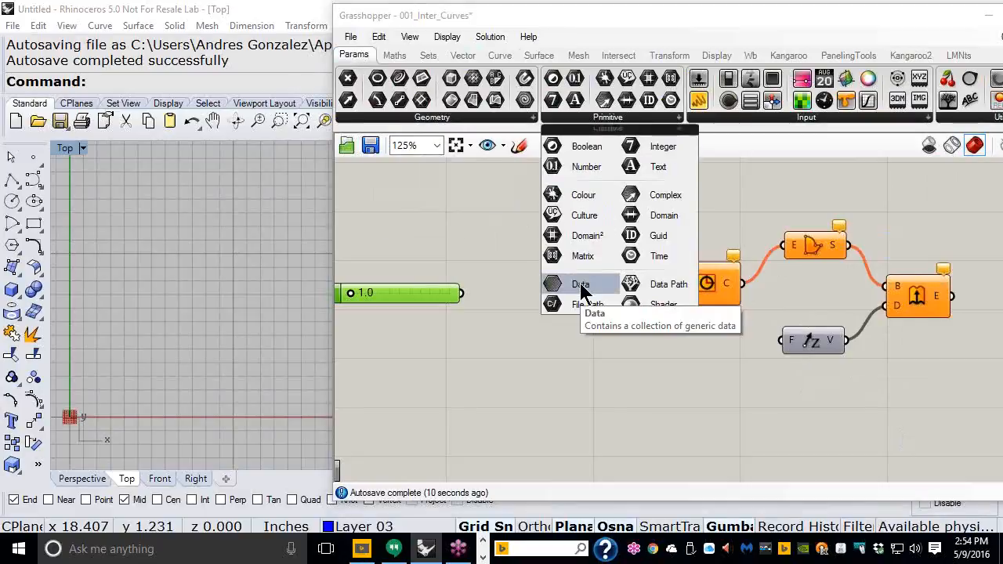
left_click_drag(580, 283, 597, 359)
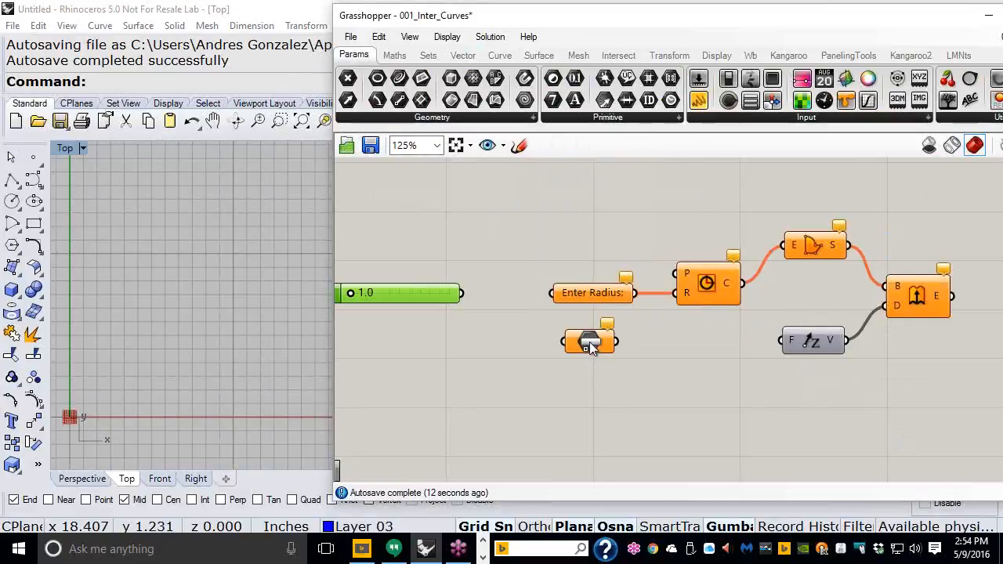
right_click(589, 342)
left_click_drag(637, 170, 622, 169)
type("Ent")
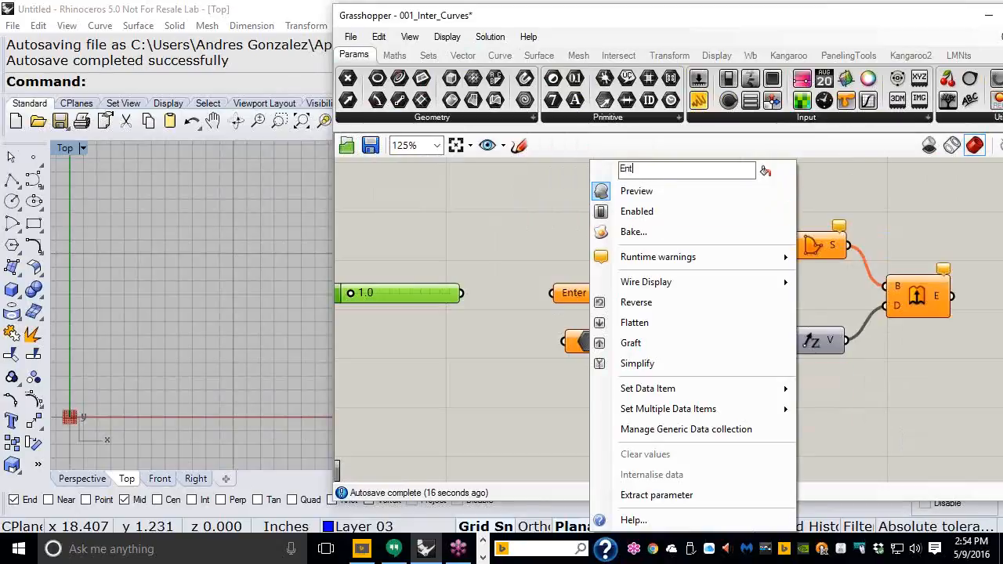
type("er Thick")
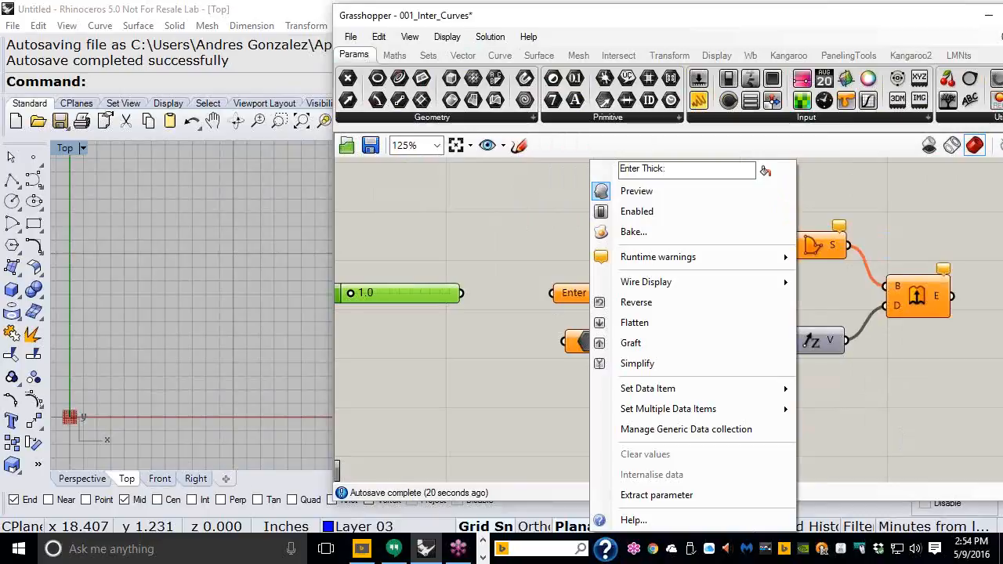
type(":")
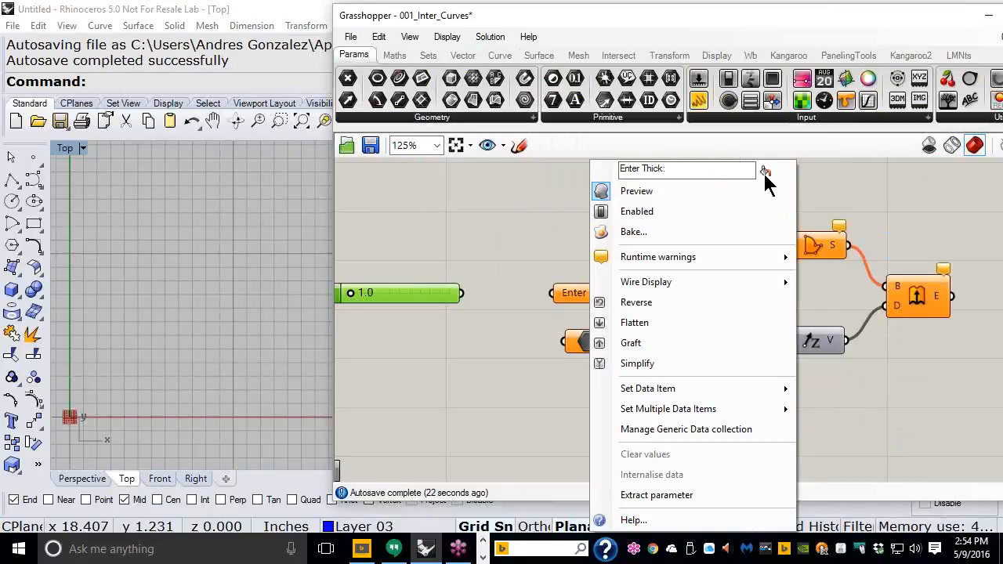
left_click(765, 172)
left_click(494, 392)
left_click_drag(629, 342, 769, 346)
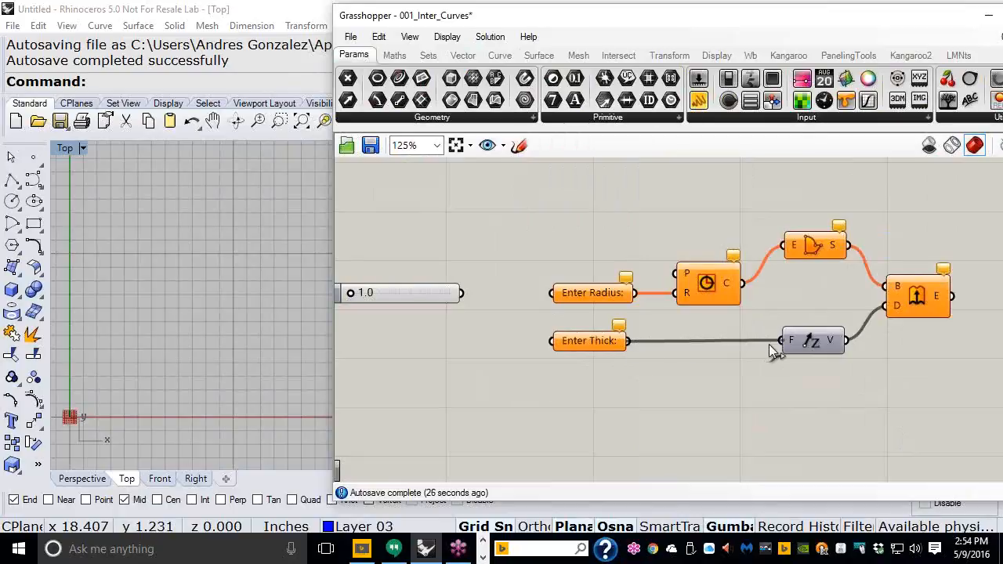
Step: Copy the 1.0 number slider so a duplicate sits below the original
scroll(799, 353, "down", 1)
right_click_drag(492, 293, 513, 273)
scroll(500, 296, "up", 1)
left_click(500, 290)
left_click_drag(499, 290, 505, 343, "alt")
right_click_drag(148, 339, 266, 240)
scroll(216, 310, "up", 3)
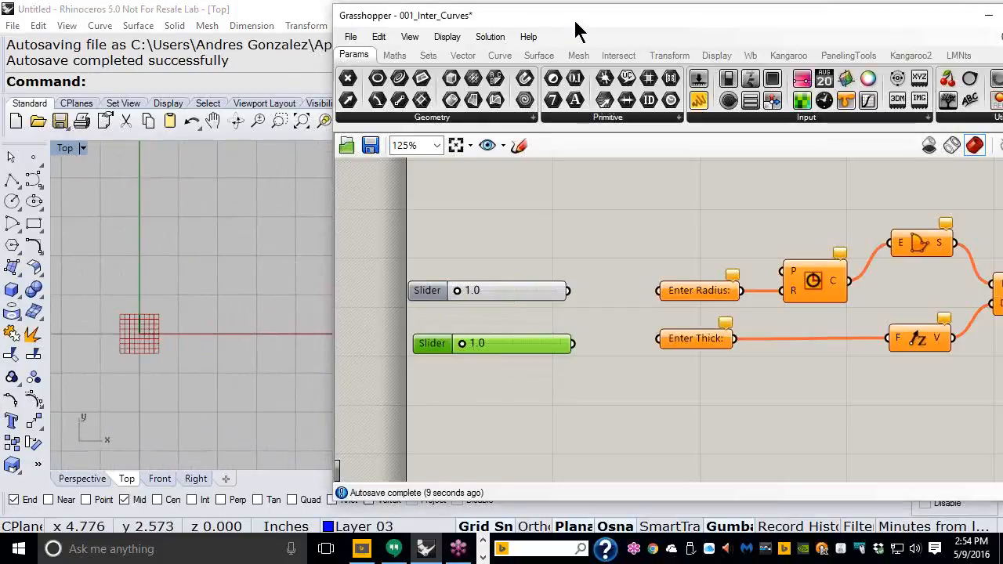
left_click_drag(575, 22, 446, 26)
Step: Add a Data parameter right of Extrude and wire Extrude's output into it
left_click(612, 419)
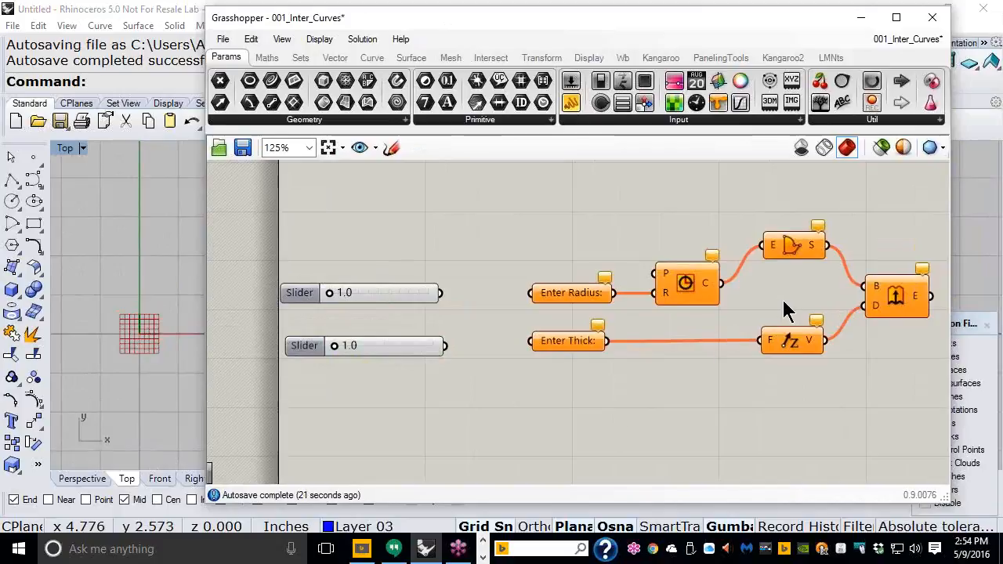
right_click_drag(779, 297, 608, 293)
left_click(720, 282)
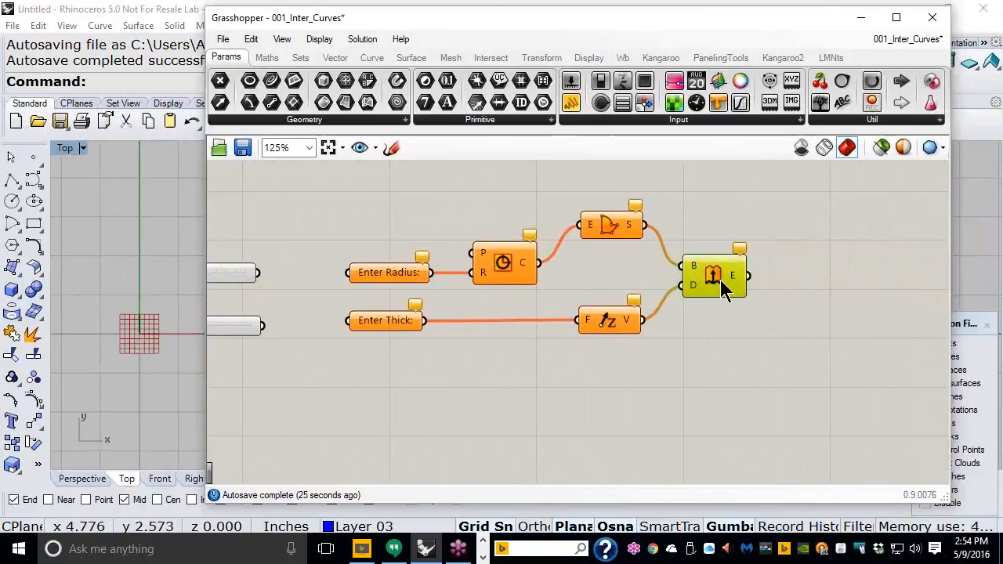
mouse_move(720, 280)
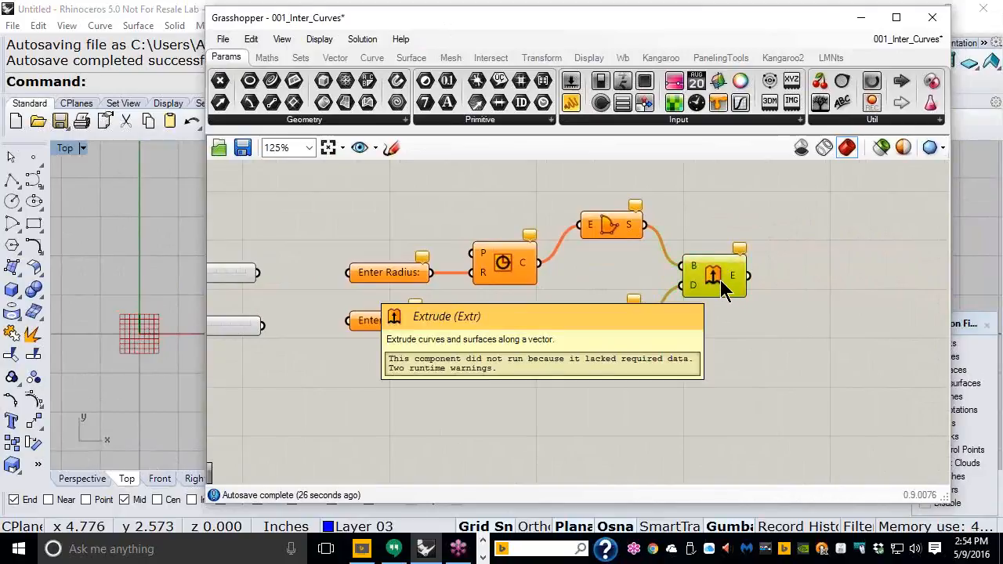
left_click(518, 117)
left_click_drag(458, 289, 818, 275)
left_click_drag(747, 282, 807, 278)
left_click(815, 286)
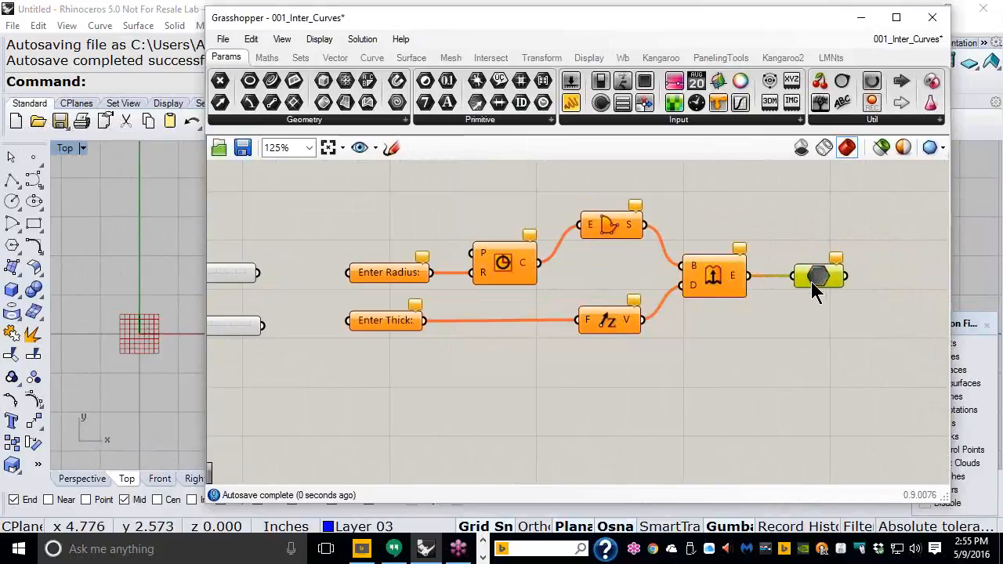
Step: Rename the new parameter to 'Solid Out:'
right_click(819, 286)
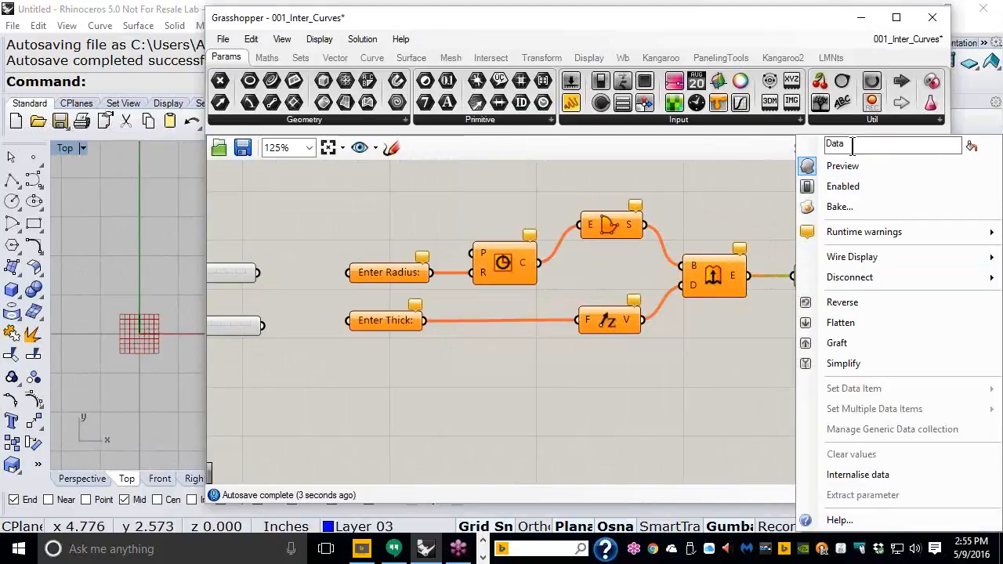
left_click_drag(848, 144, 821, 149)
type("Soll")
key("BackSpace")
type("sid")
key("BackSpace")
key("BackSpace")
key("BackSpace")
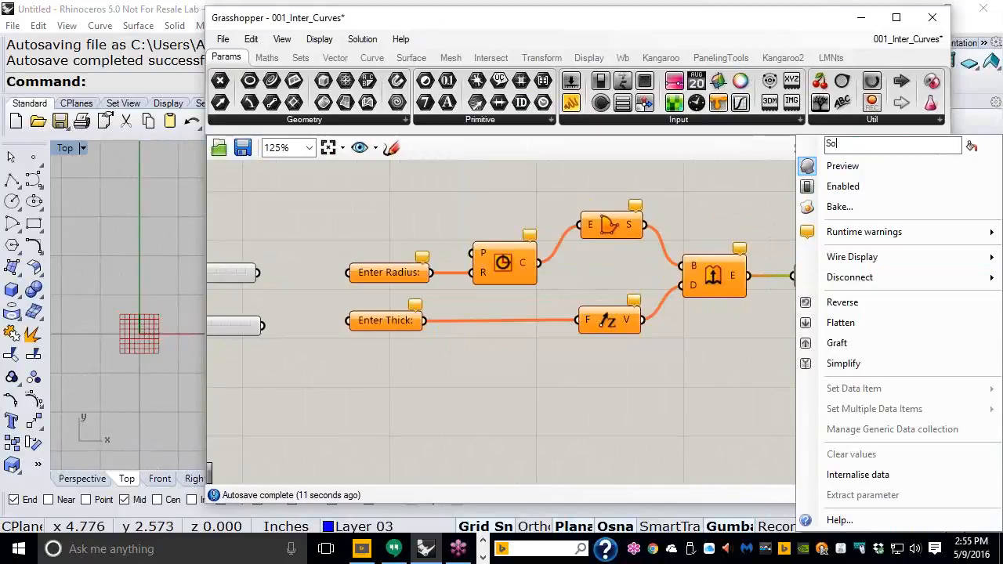
type("lid Out:")
left_click(764, 341)
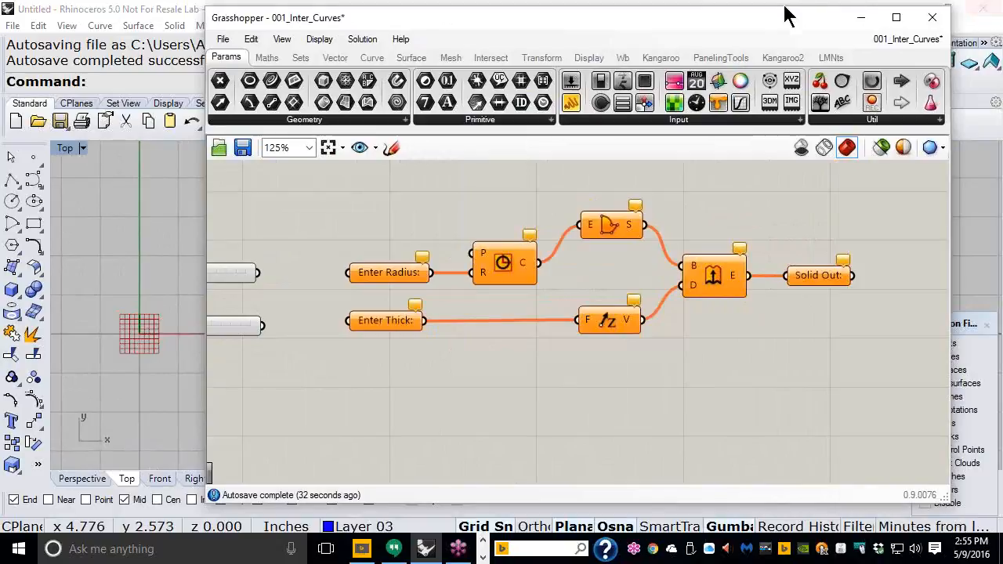
Step: Add a Custom Preview component and a Data parameter renamed 'Enter Color' below Enter Thick:
left_click(584, 61)
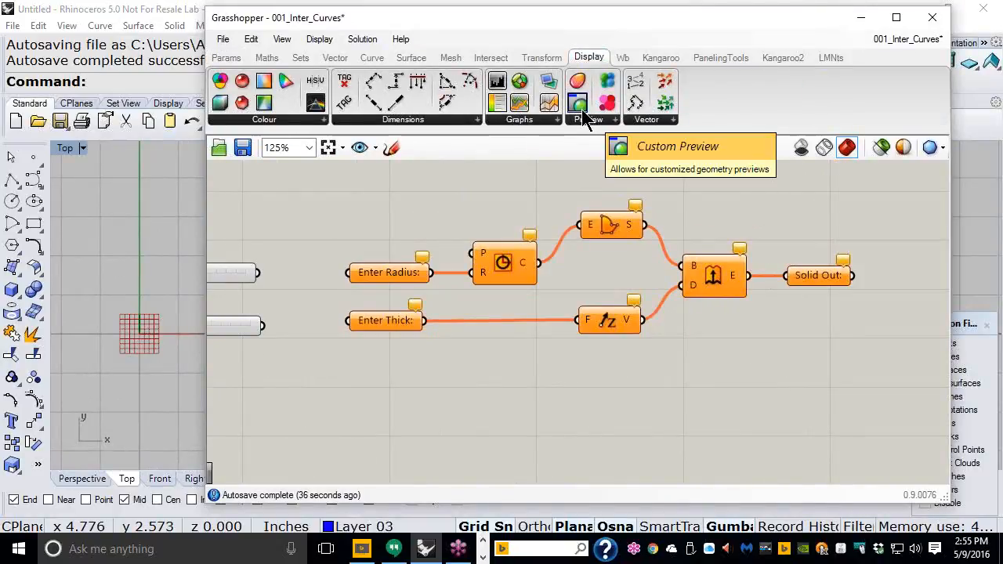
left_click_drag(584, 118, 839, 363)
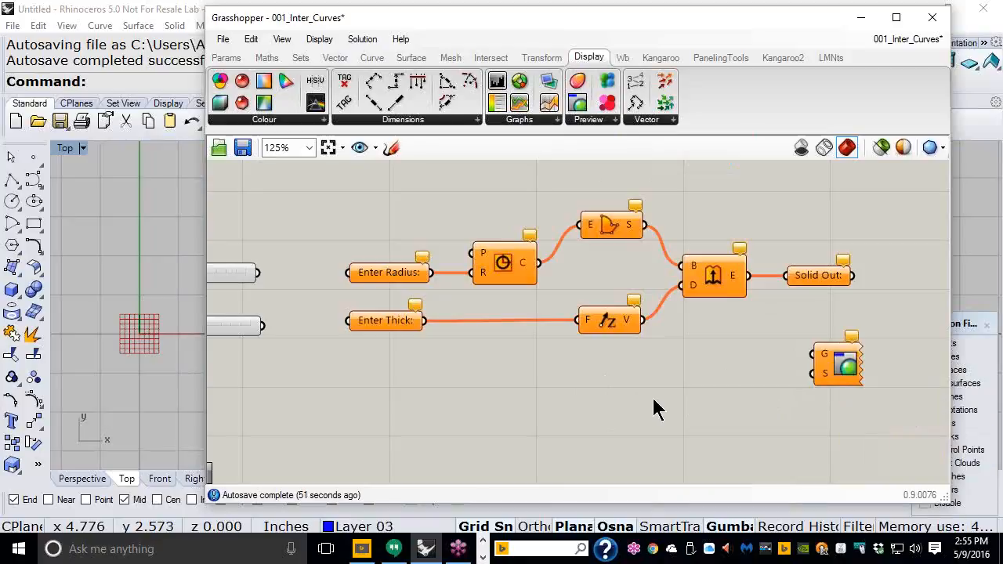
left_click(226, 57)
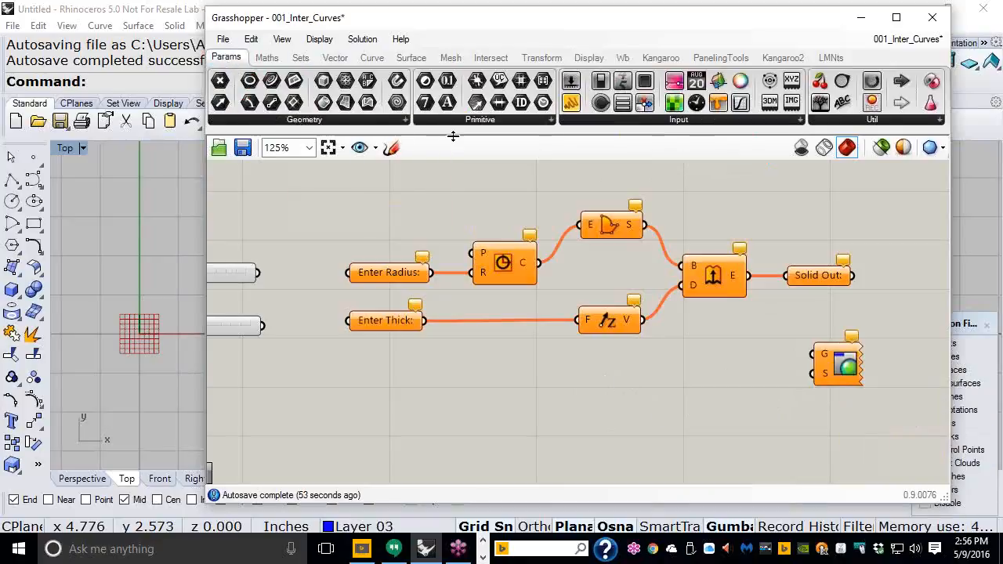
left_click(487, 120)
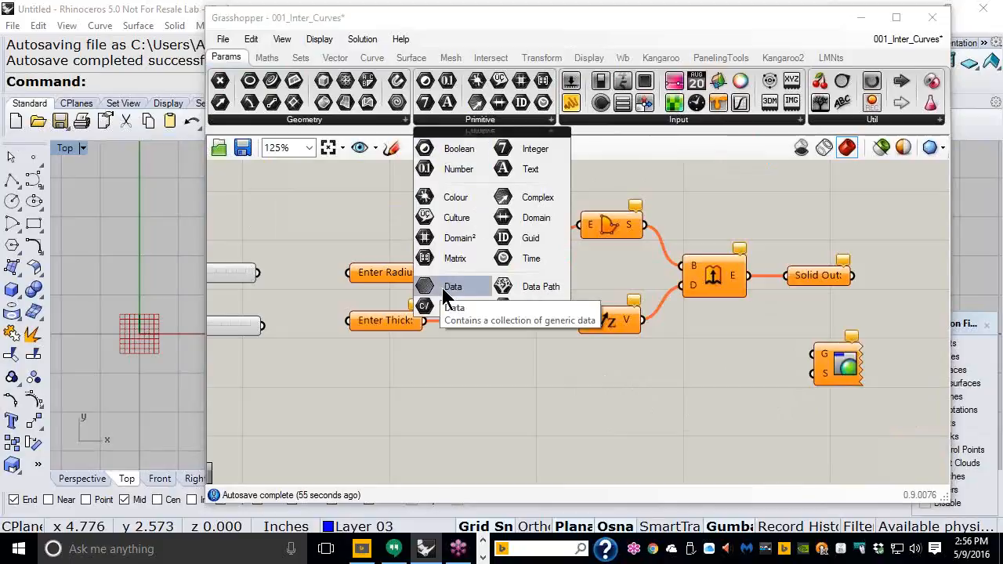
left_click_drag(443, 295, 390, 376)
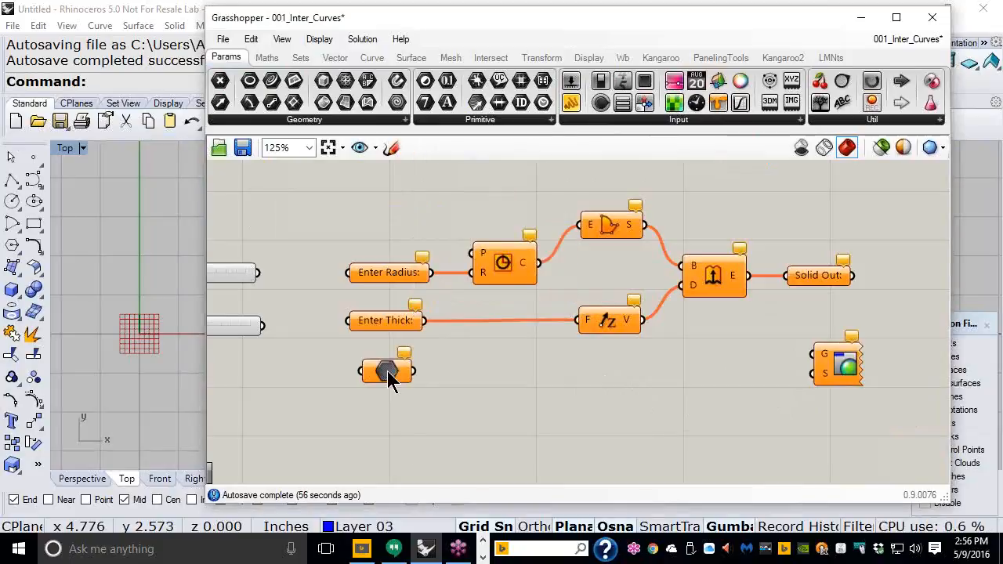
right_click(390, 376)
left_click_drag(463, 169, 399, 169)
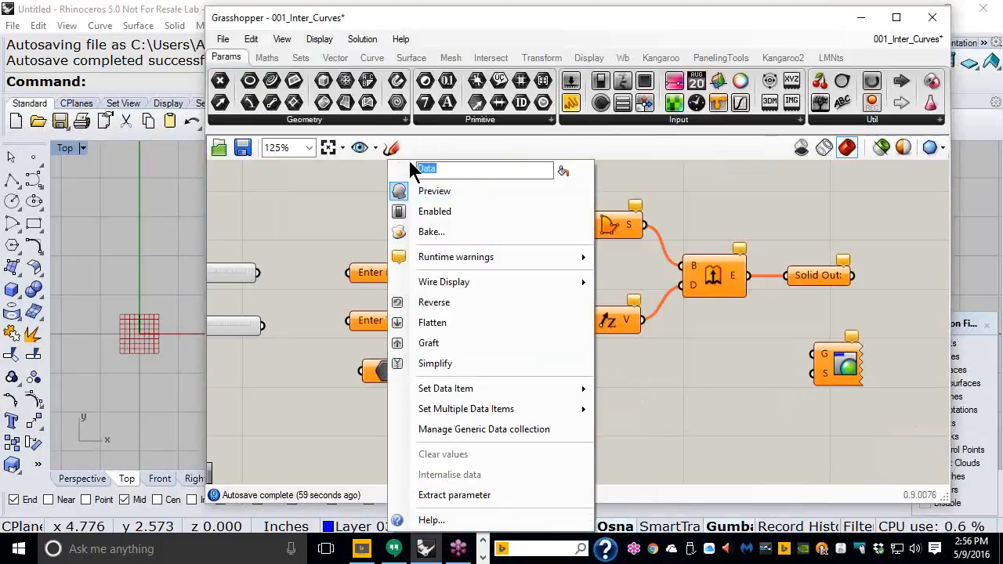
type("Enter")
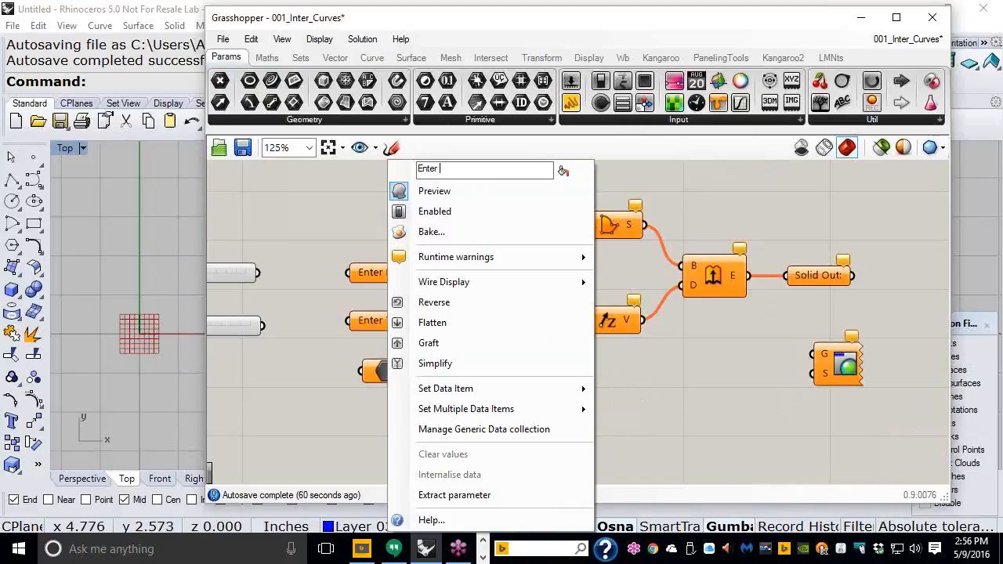
type(" Color:")
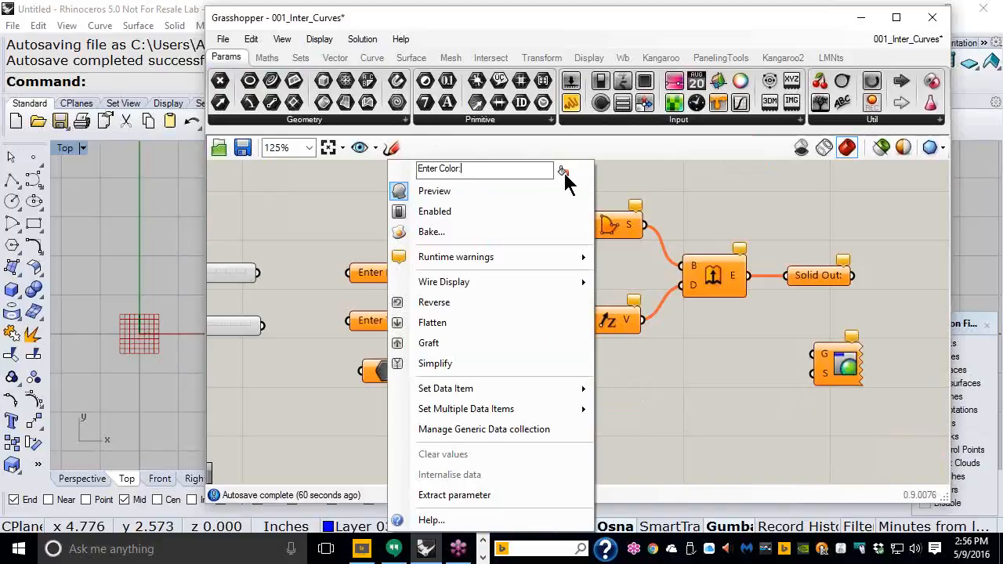
left_click(674, 394)
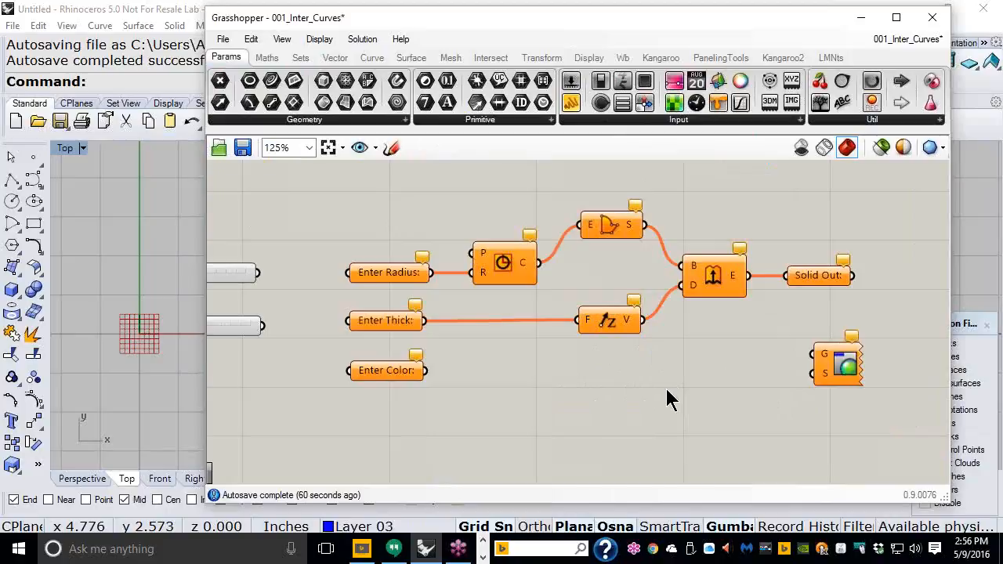
Step: Place a Colour Swatch below the sliders and widen the Grasshopper window
right_click_drag(476, 376, 576, 369)
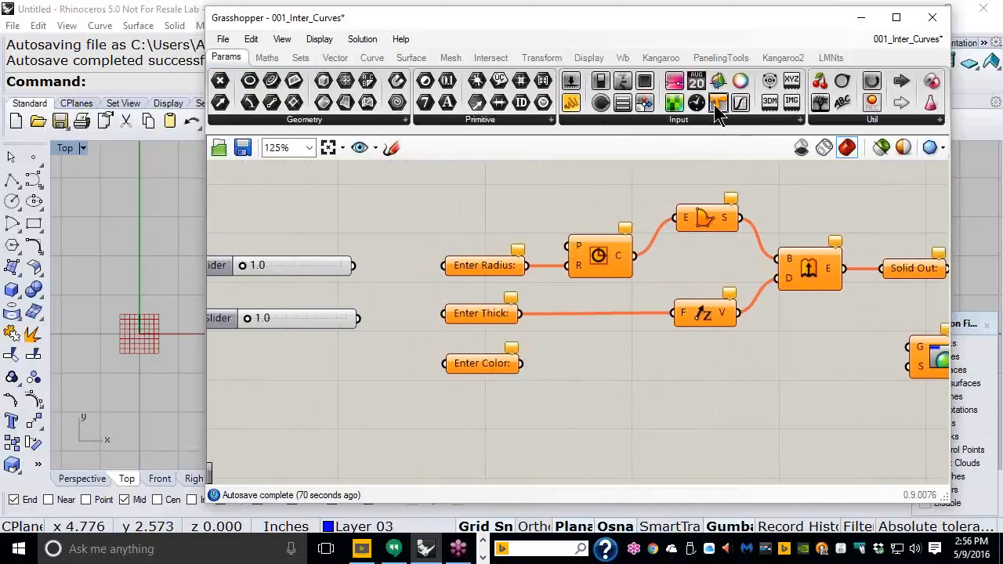
left_click_drag(718, 108, 281, 365)
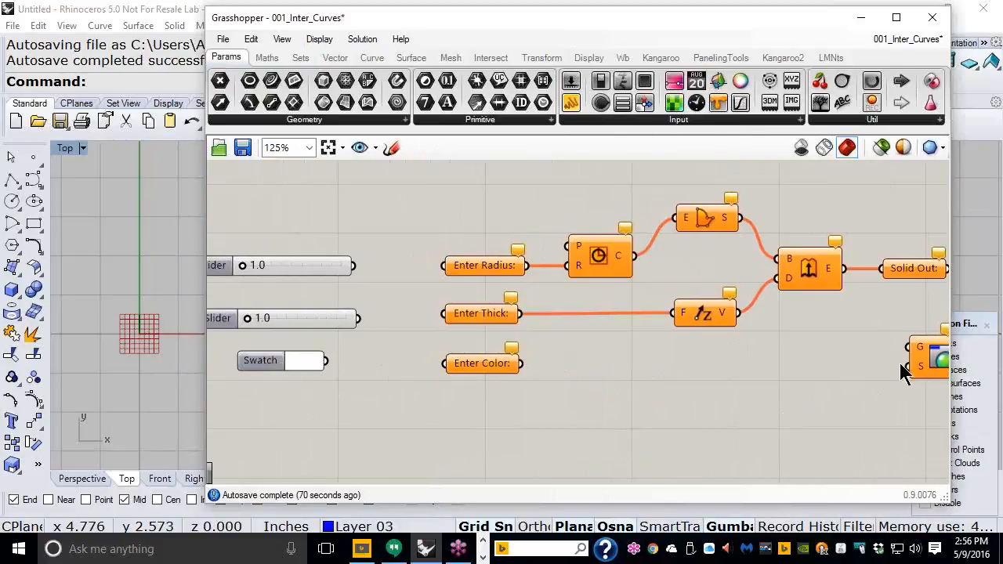
left_click_drag(950, 301, 1001, 300)
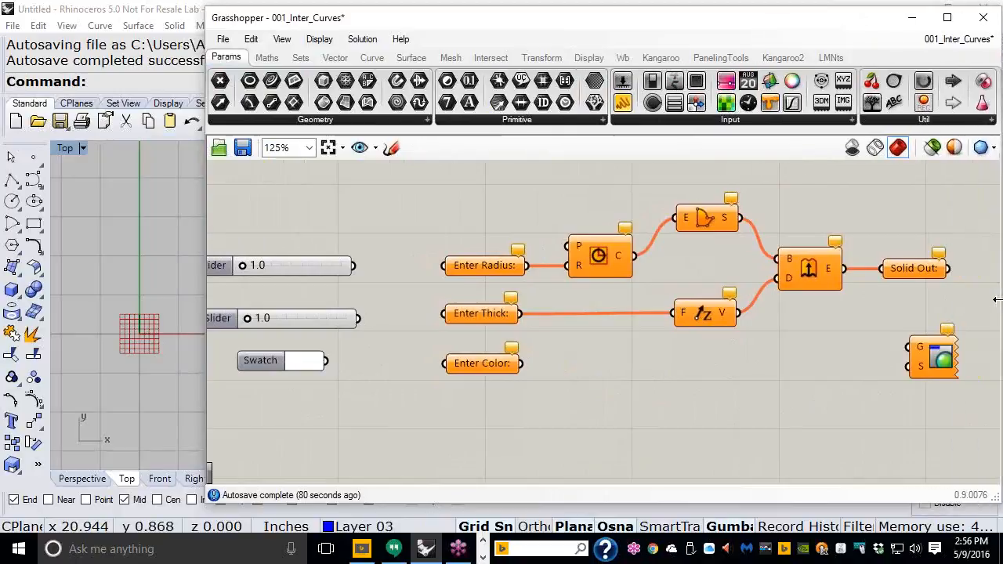
right_click_drag(793, 325, 753, 324)
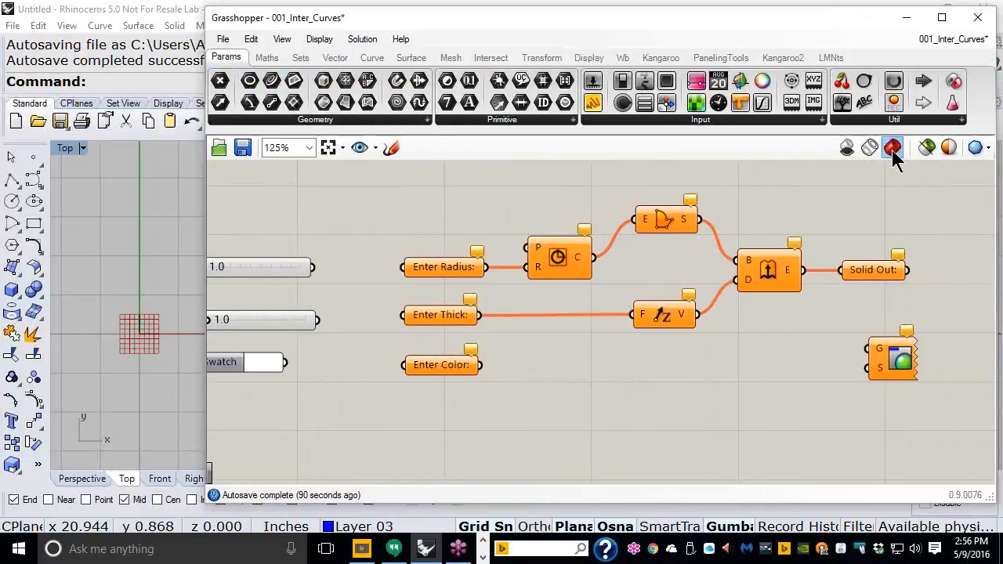
Step: Place a Cluster Input from Params > Util and wire it into Enter Radius:
left_click(915, 123)
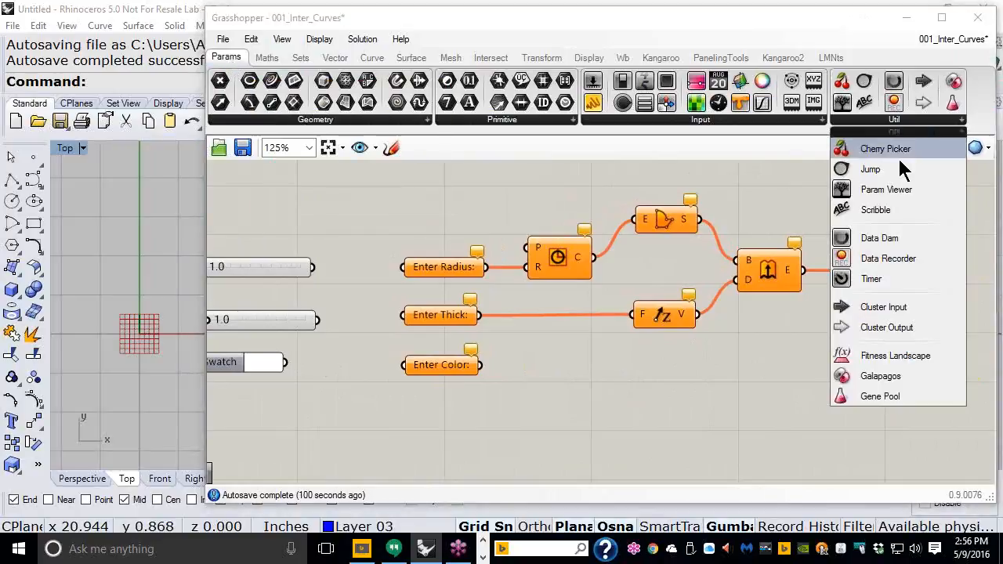
left_click(880, 308)
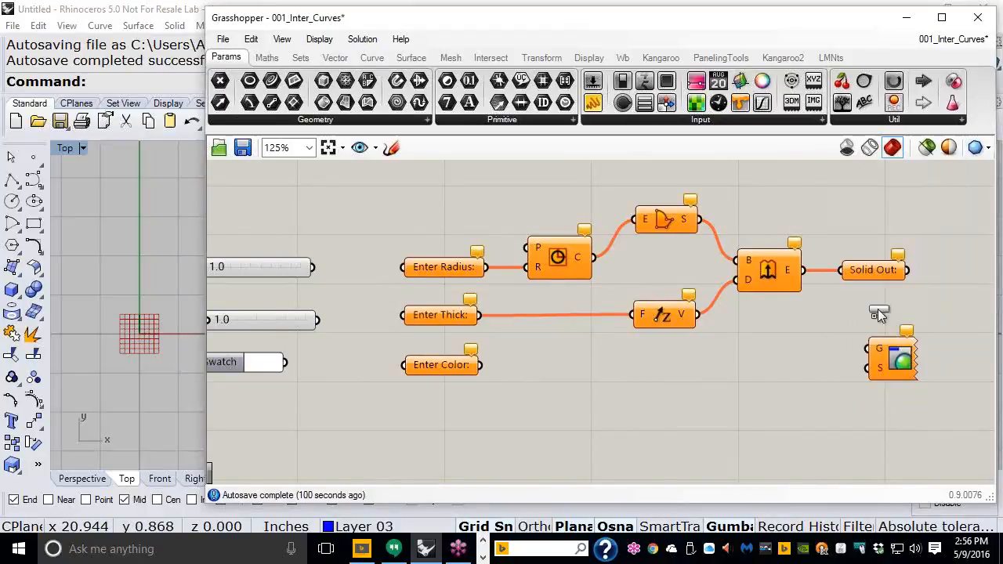
left_click(358, 268)
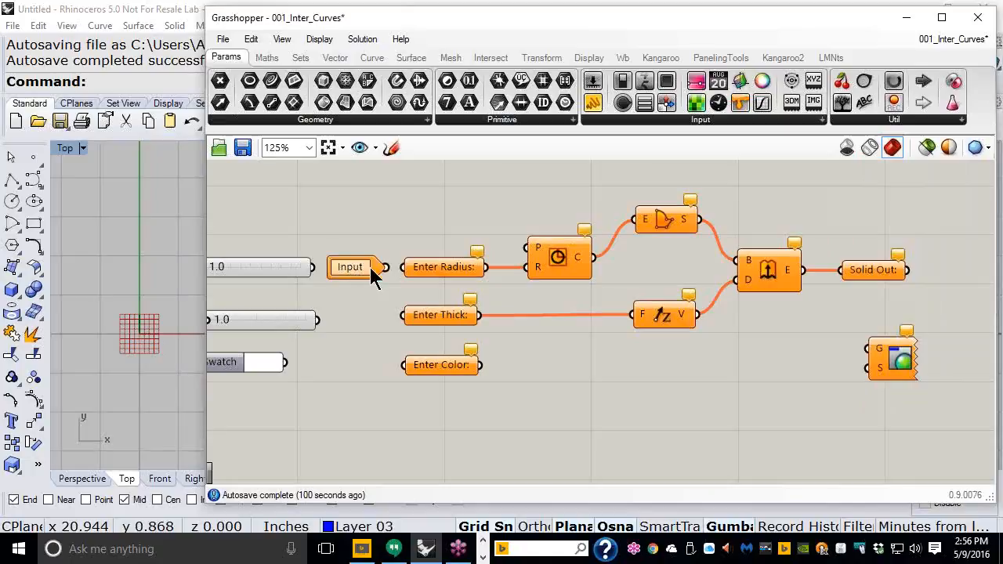
left_click_drag(386, 268, 401, 268)
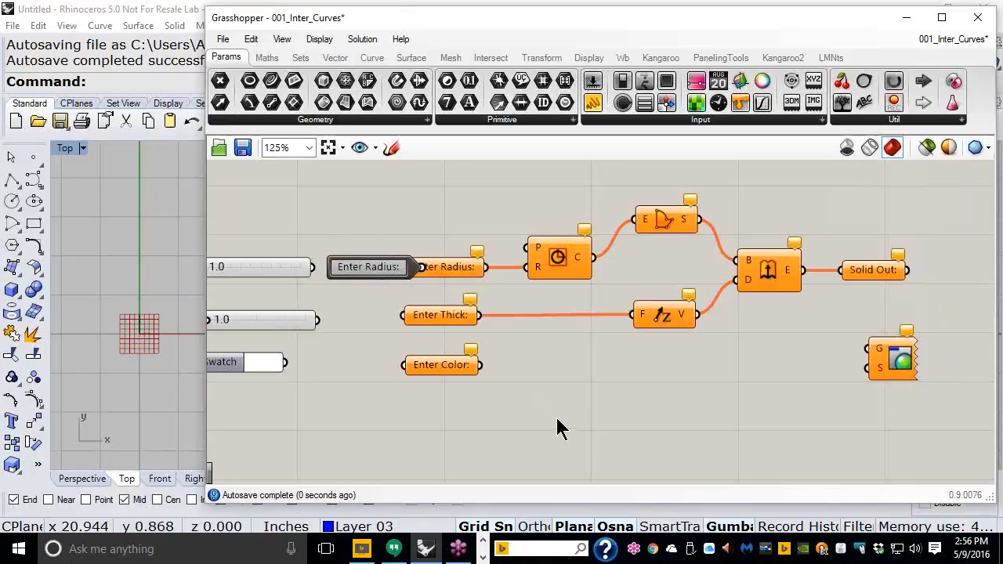
Step: Shift the radius, circle, thickness and colour nodes right and the sliders and swatch left
scroll(578, 370, "down", 2)
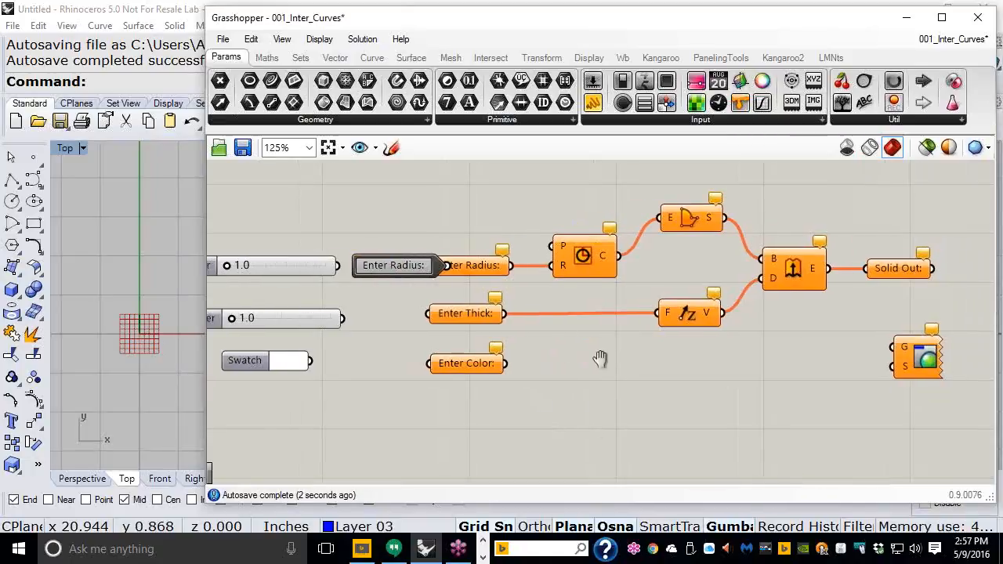
left_click_drag(587, 405, 486, 206)
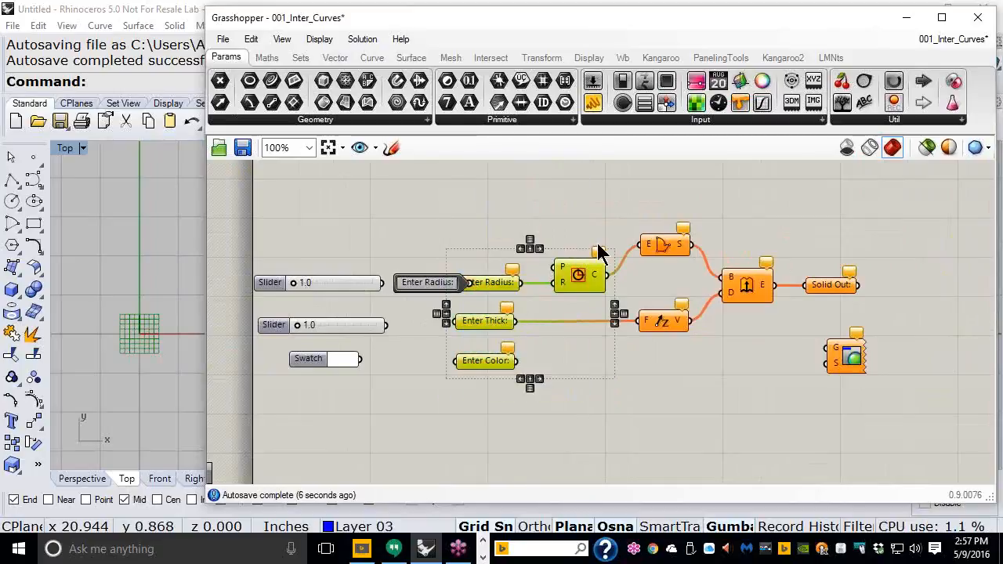
left_click_drag(502, 291, 527, 291)
left_click_drag(426, 252, 316, 386)
left_click_drag(429, 281, 400, 281)
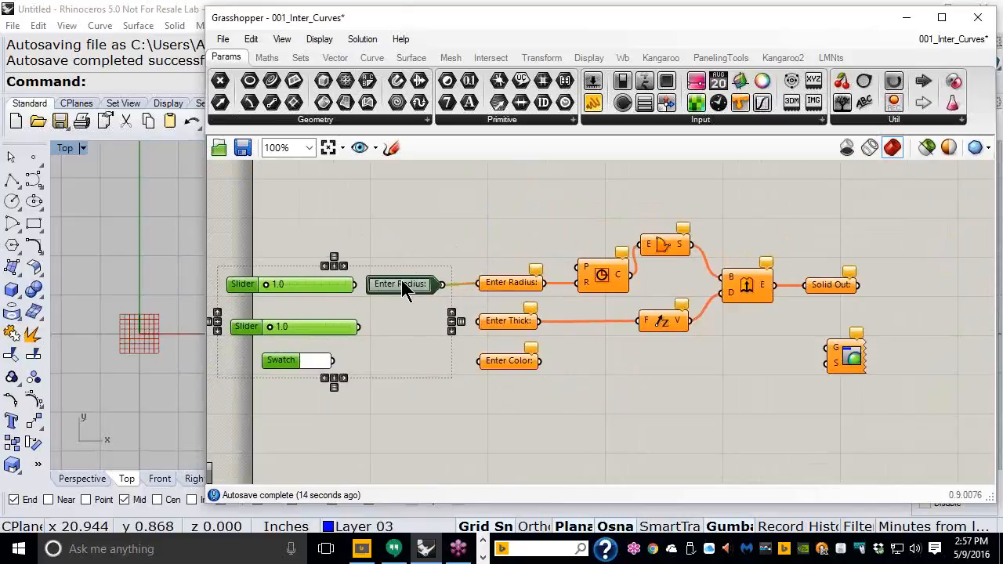
left_click(396, 328)
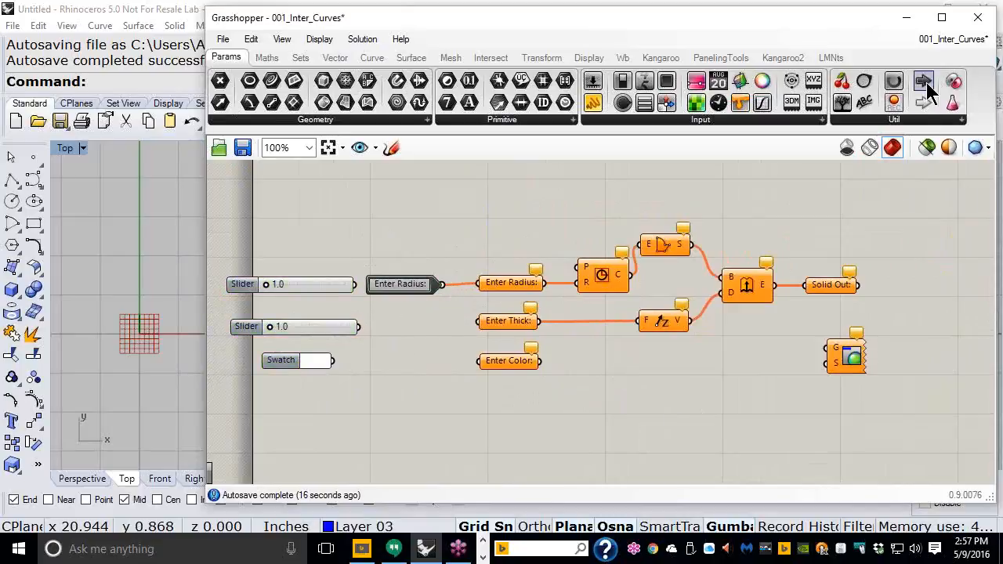
Step: Add two more Cluster Inputs, connecting the last one to the Enter Color relay
left_click_drag(923, 81, 406, 322)
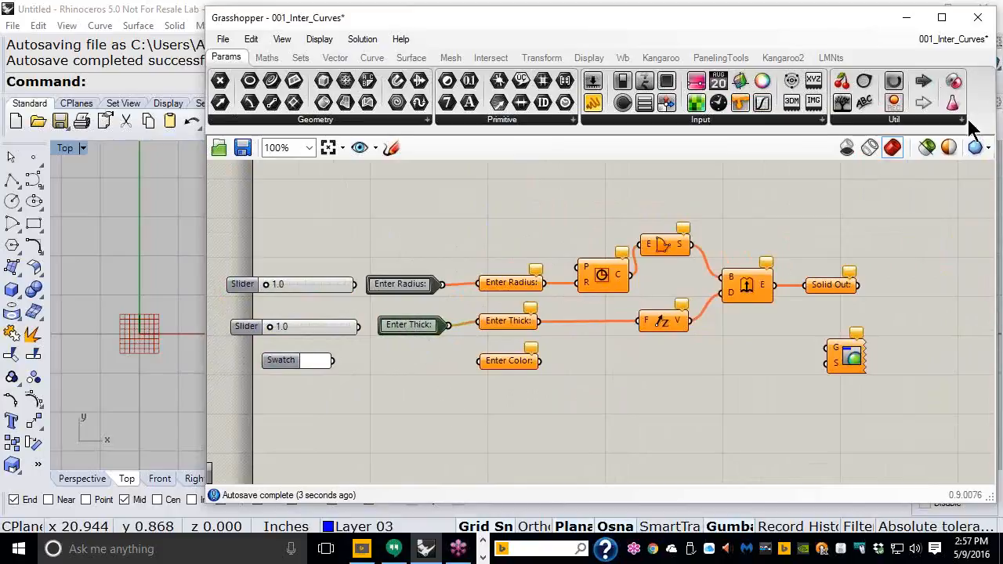
left_click_drag(925, 83, 405, 362)
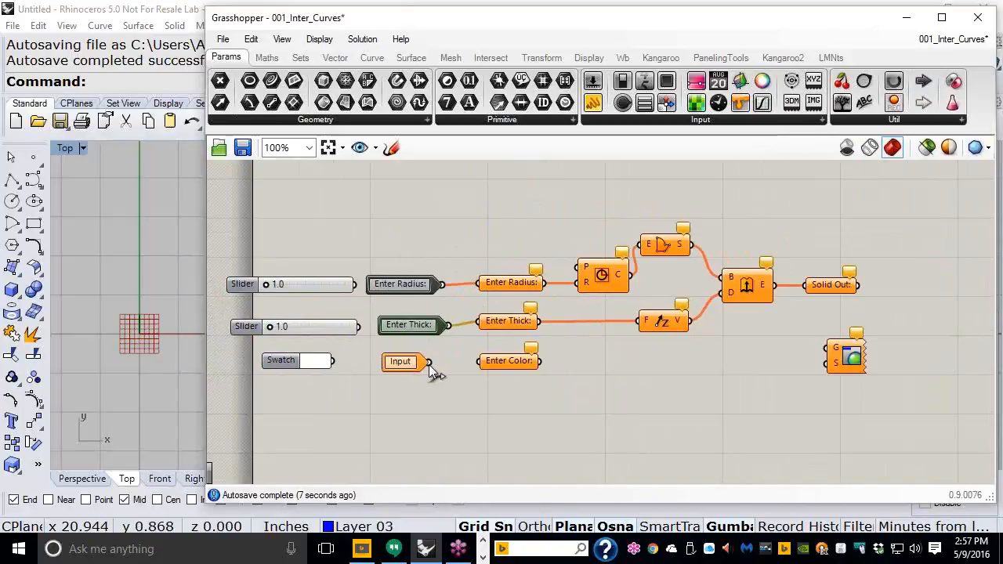
left_click_drag(470, 364, 473, 367)
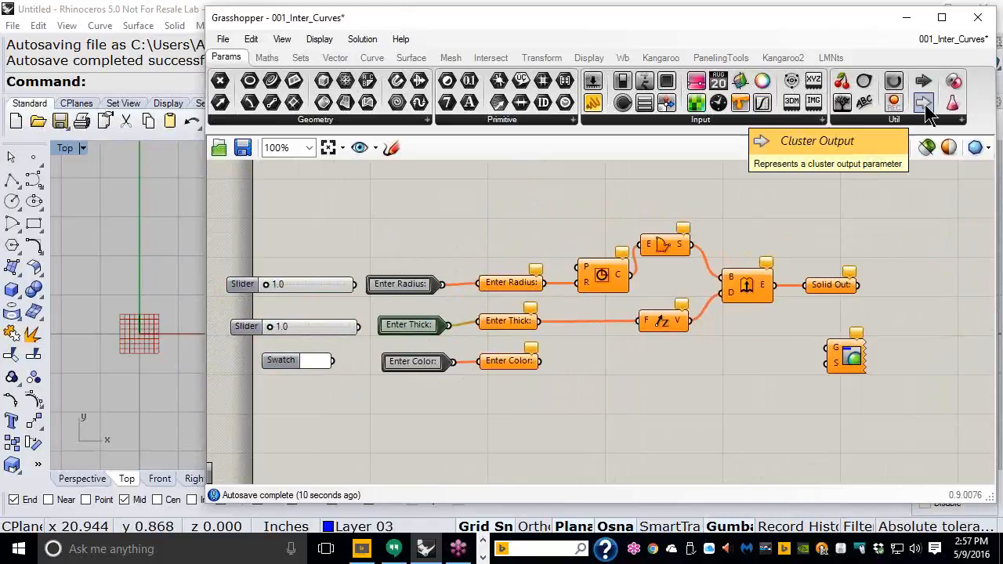
Step: Add two Cluster Outputs fed by Solid Out: and the Enter Color relay, moving Custom Preview right
left_click_drag(927, 111, 927, 288)
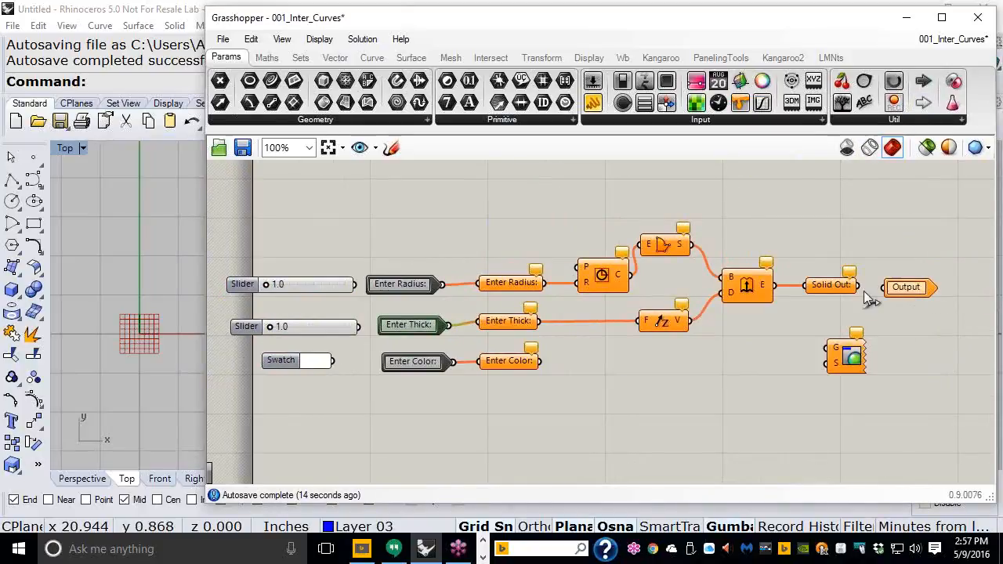
left_click_drag(859, 287, 873, 288)
left_click_drag(857, 369, 952, 374)
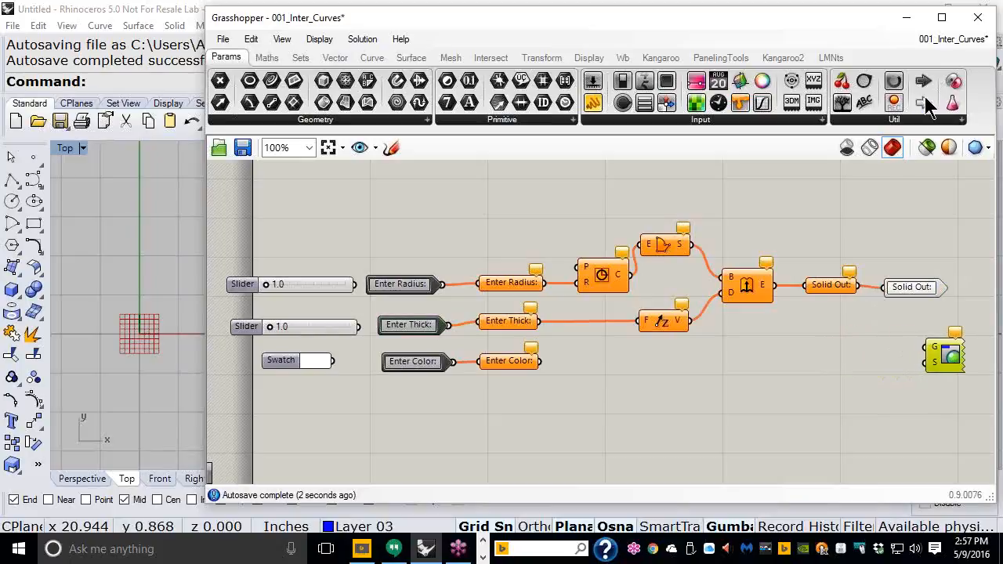
left_click_drag(923, 103, 878, 370)
left_click_drag(541, 361, 846, 366)
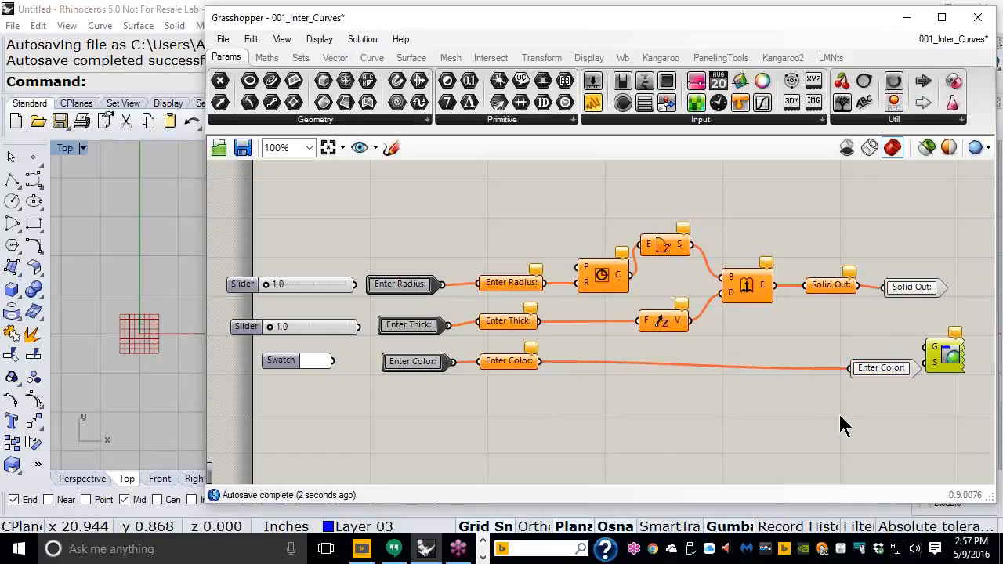
Step: Nudge the Custom Preview further right and box-select everything to be clustered
left_click_drag(461, 238, 367, 405)
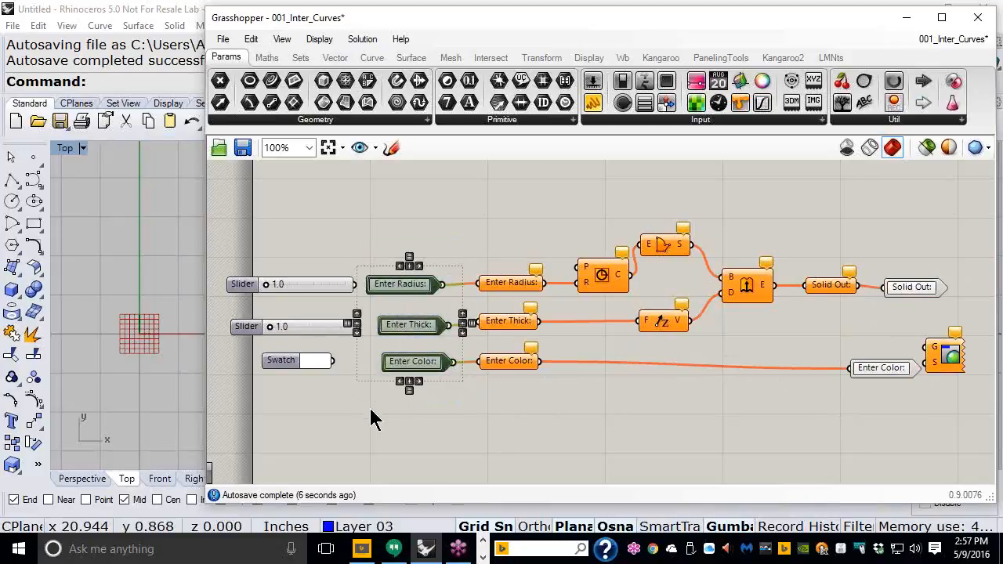
left_click(417, 440)
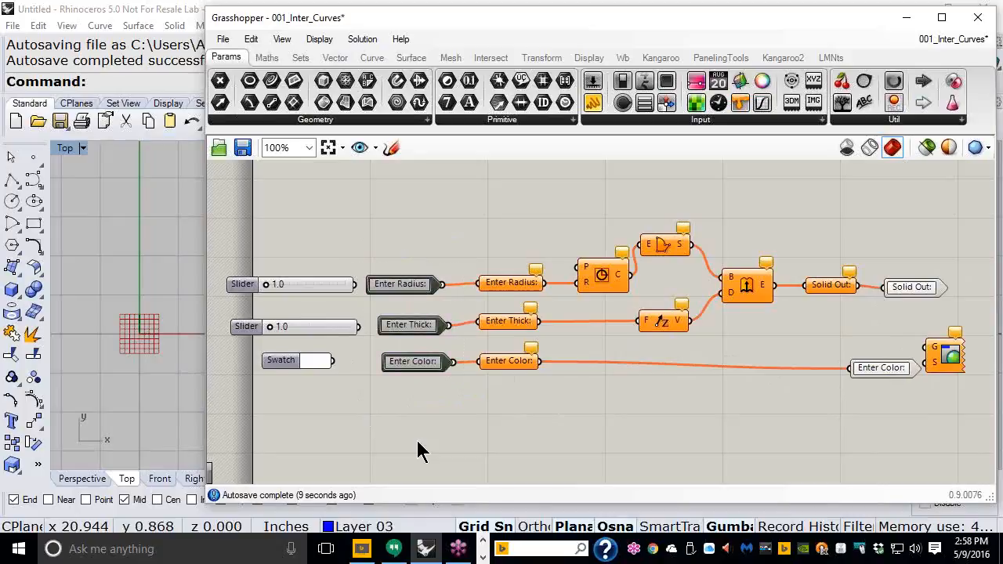
left_click(884, 370)
left_click(913, 286)
left_click(898, 314)
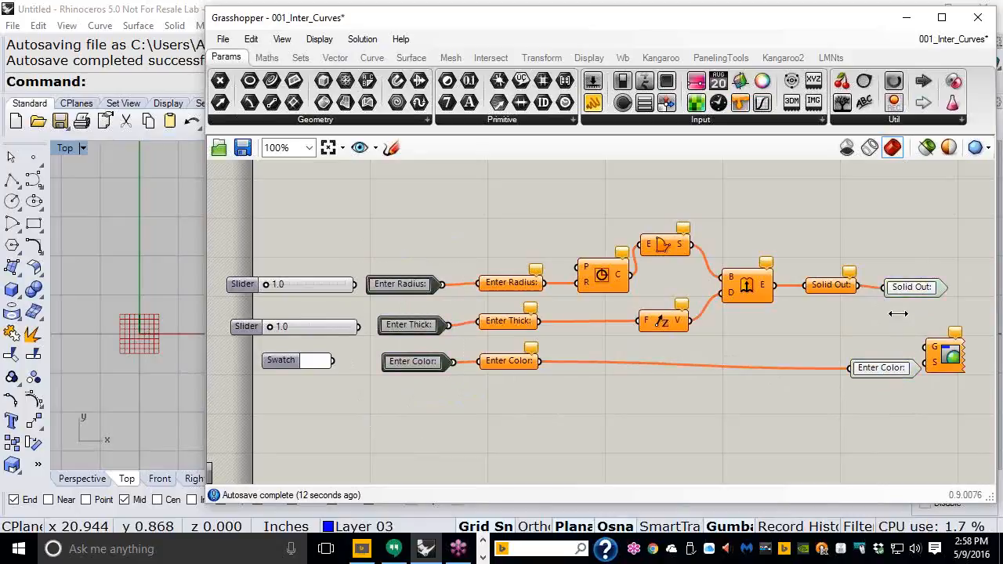
left_click_drag(949, 367, 973, 364)
left_click(891, 409)
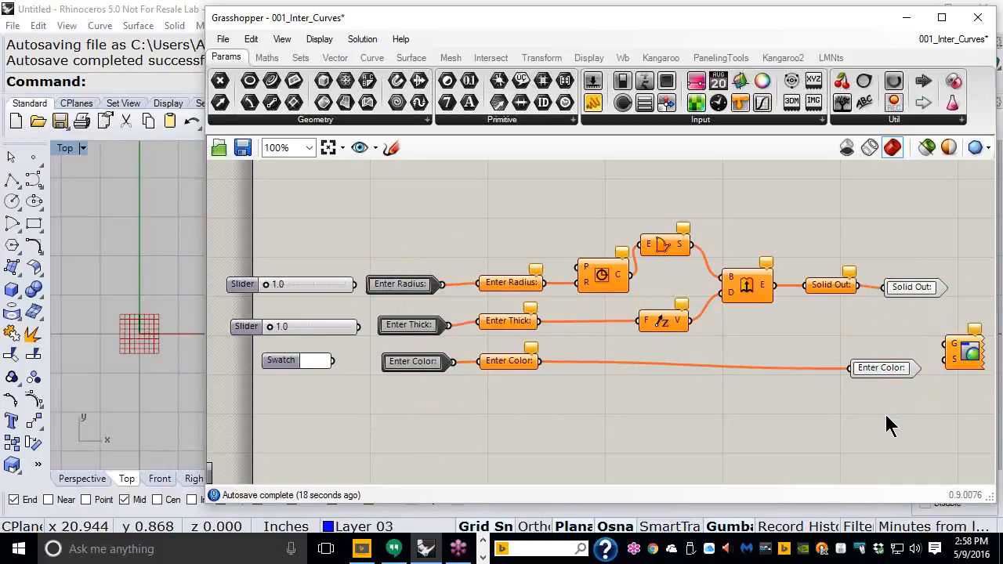
left_click_drag(898, 412, 409, 209)
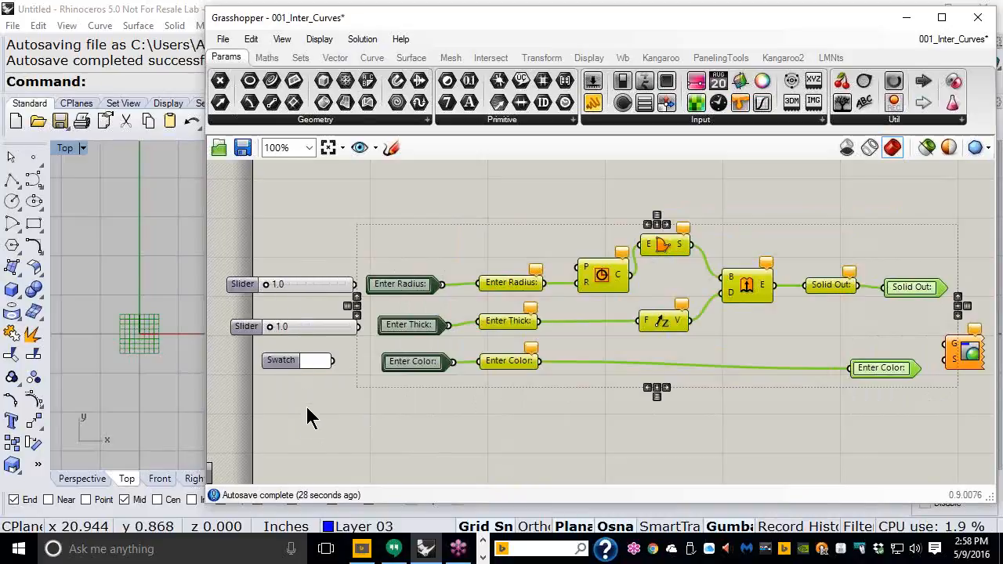
Step: Collapse the selected components into one cluster with the radial menu's Cluster command
right_click_drag(957, 436, 708, 415)
scroll(705, 352, "up", 3)
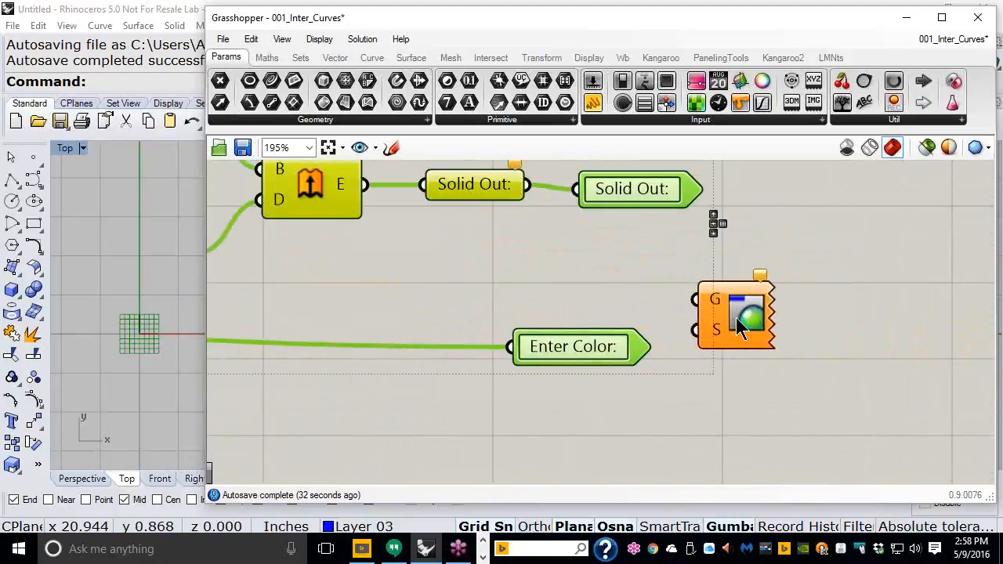
scroll(736, 318, "down", 4)
scroll(604, 302, "up", 2)
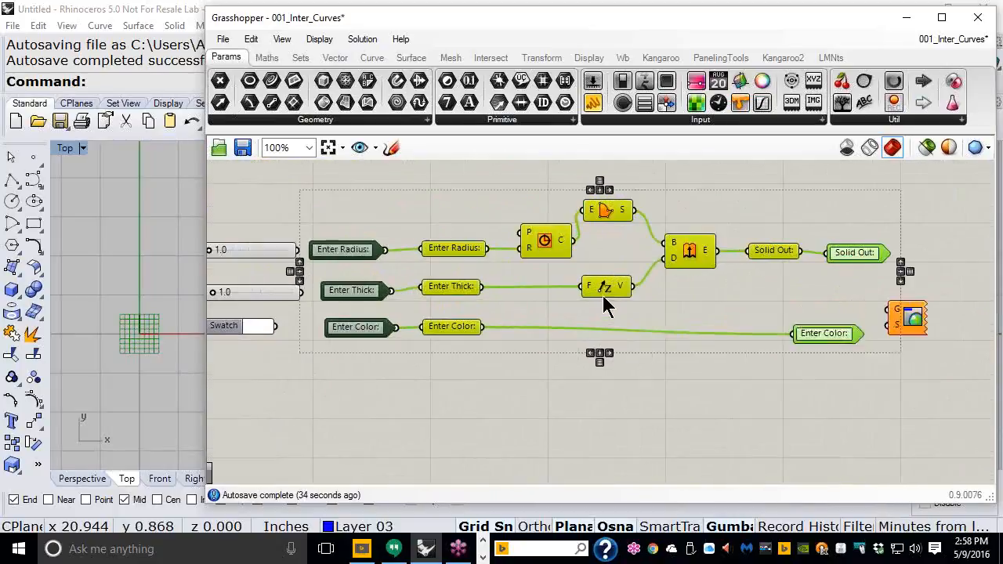
right_click_drag(649, 329, 676, 329)
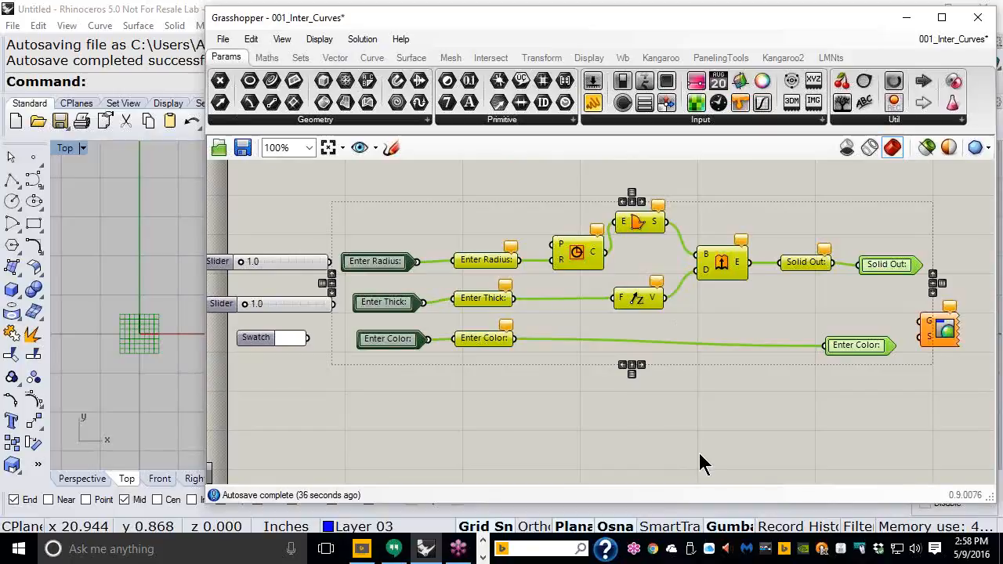
middle_click(620, 325)
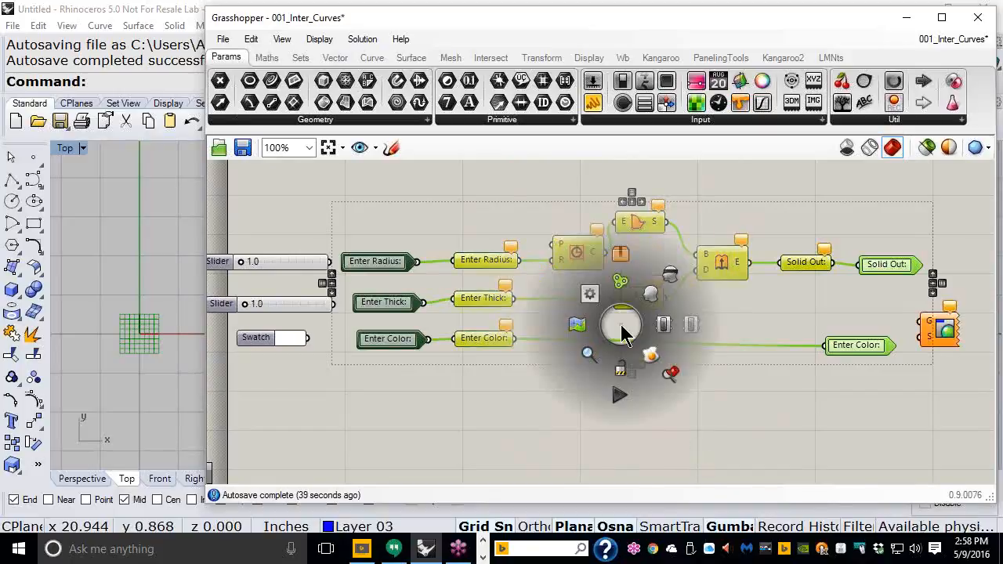
left_click(619, 259)
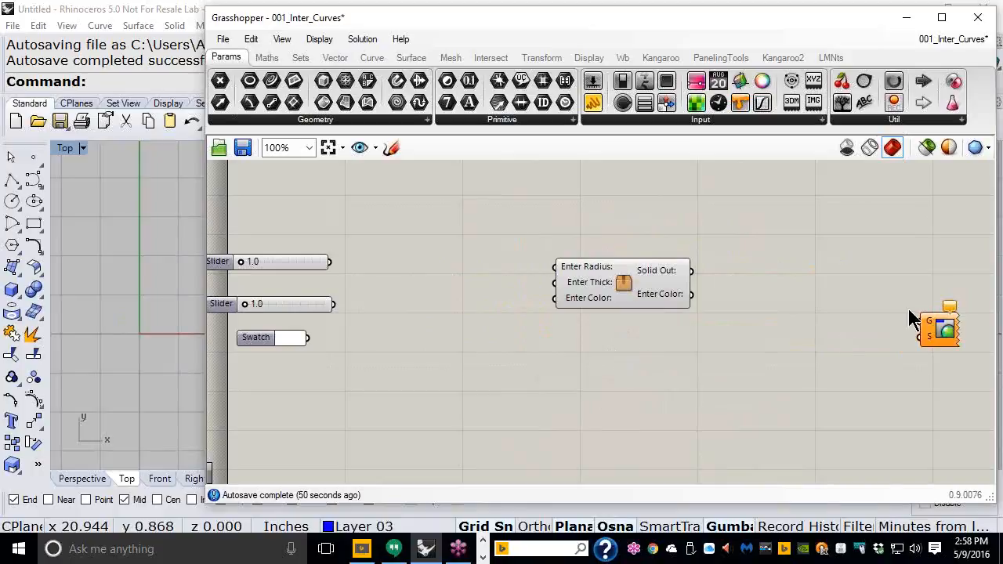
Step: Wire the sliders and Swatch into the cluster inputs and the cluster outputs into Custom Preview
left_click_drag(932, 330, 820, 299)
left_click_drag(757, 289, 746, 286)
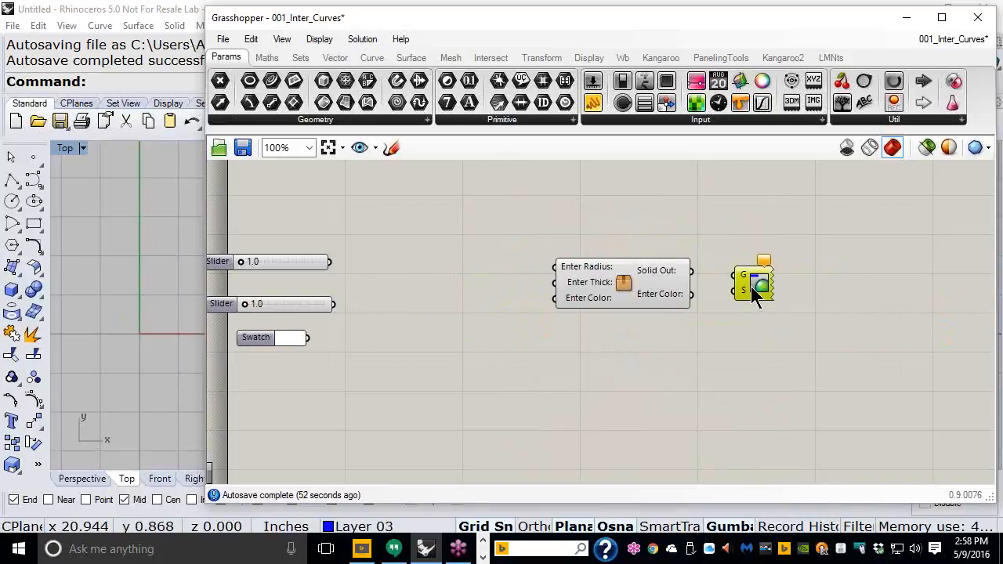
left_click_drag(358, 347, 555, 266)
left_click(492, 251)
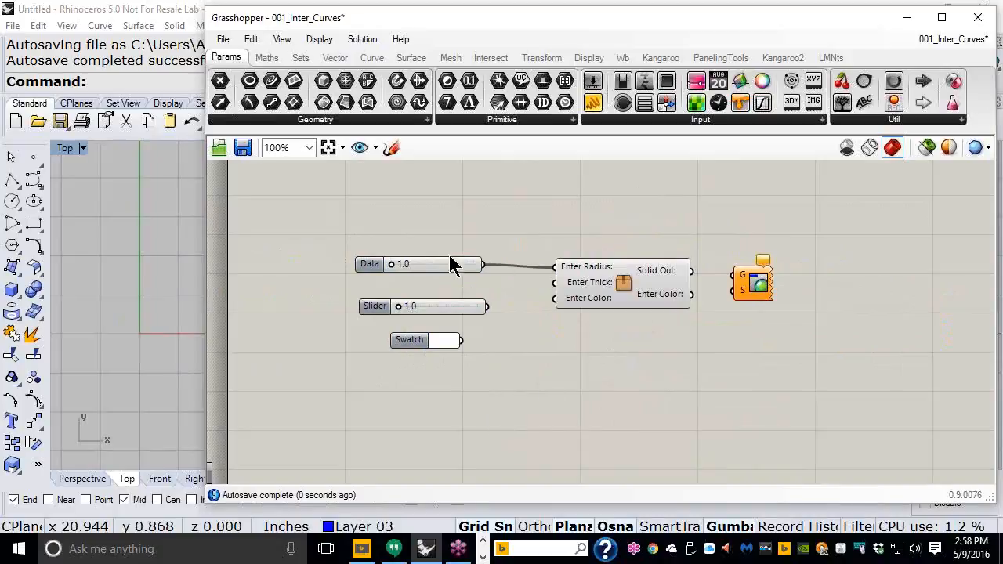
left_click_drag(486, 306, 552, 288)
left_click_drag(461, 340, 552, 305)
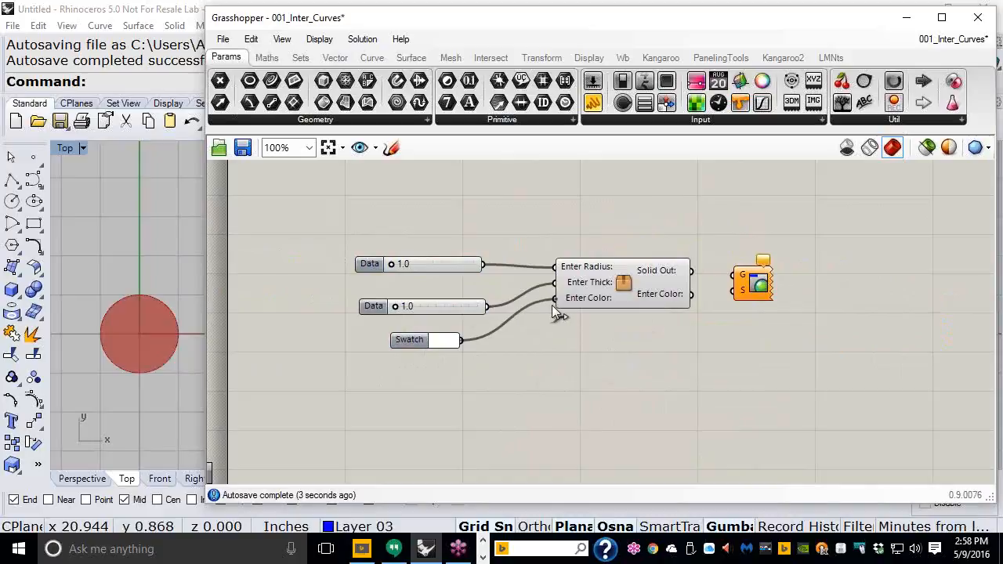
left_click_drag(691, 295, 733, 275)
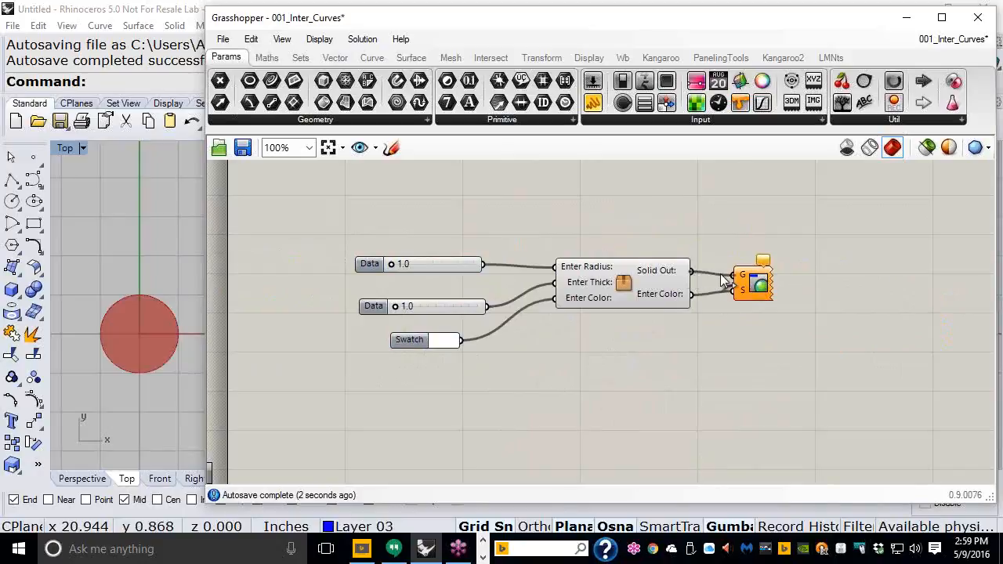
Step: Turn off the cluster's own geometry preview
left_click(625, 292)
middle_click(623, 295)
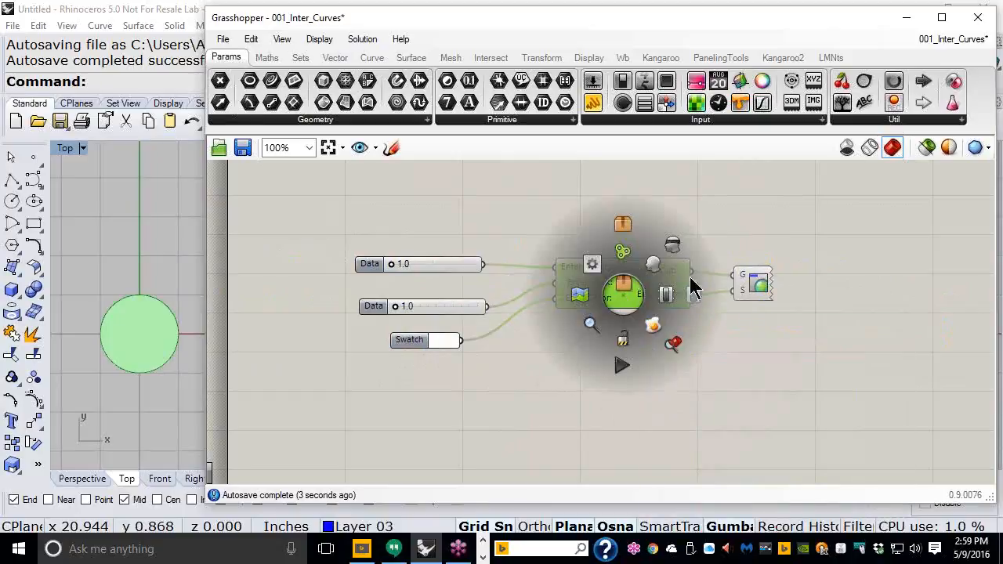
left_click(672, 248)
left_click(688, 250)
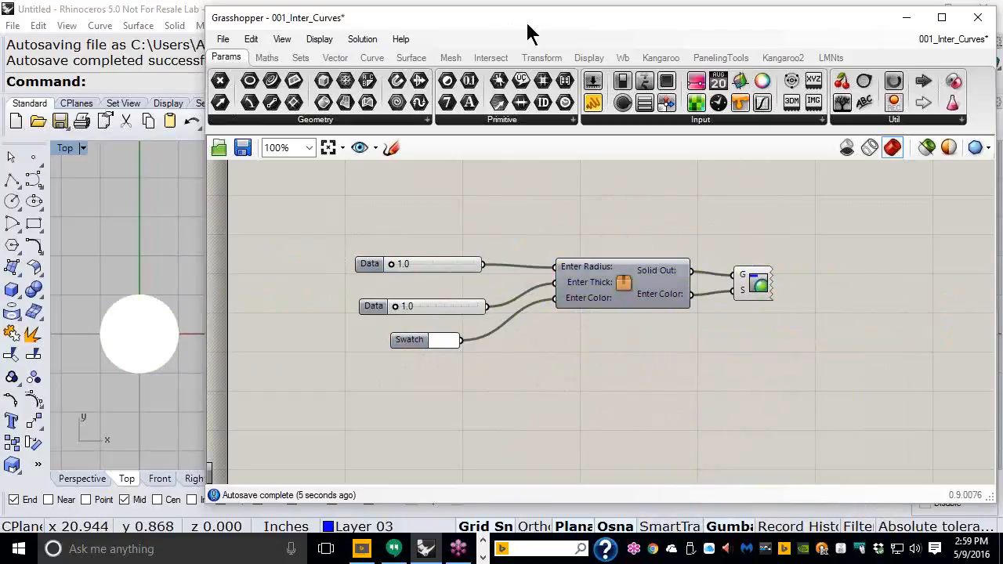
Step: Show Rhino's Perspective viewport and set the thickness slider to 2.3, making the cylinder taller
left_click_drag(541, 31, 666, 37)
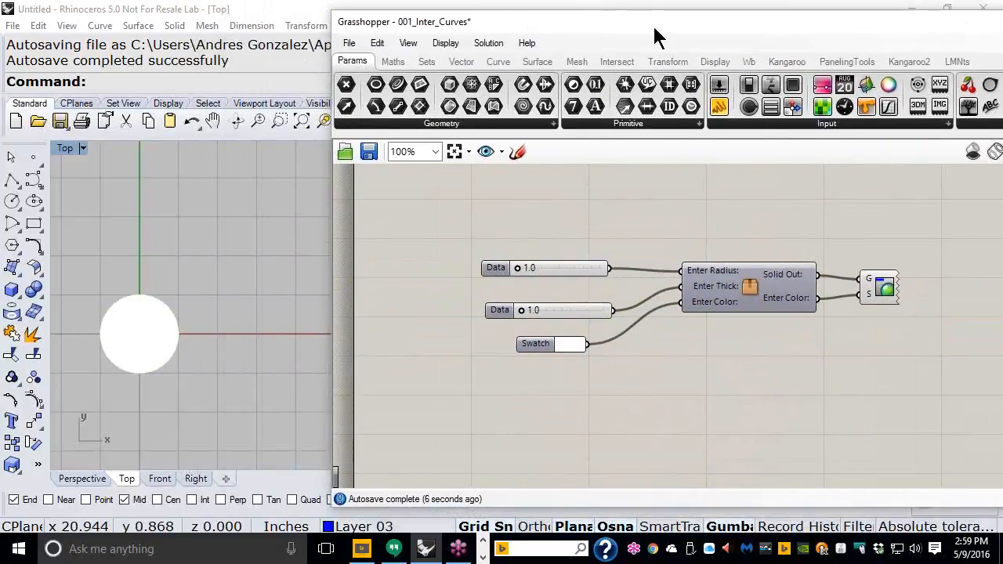
left_click(82, 479)
scroll(215, 364, "up", 5)
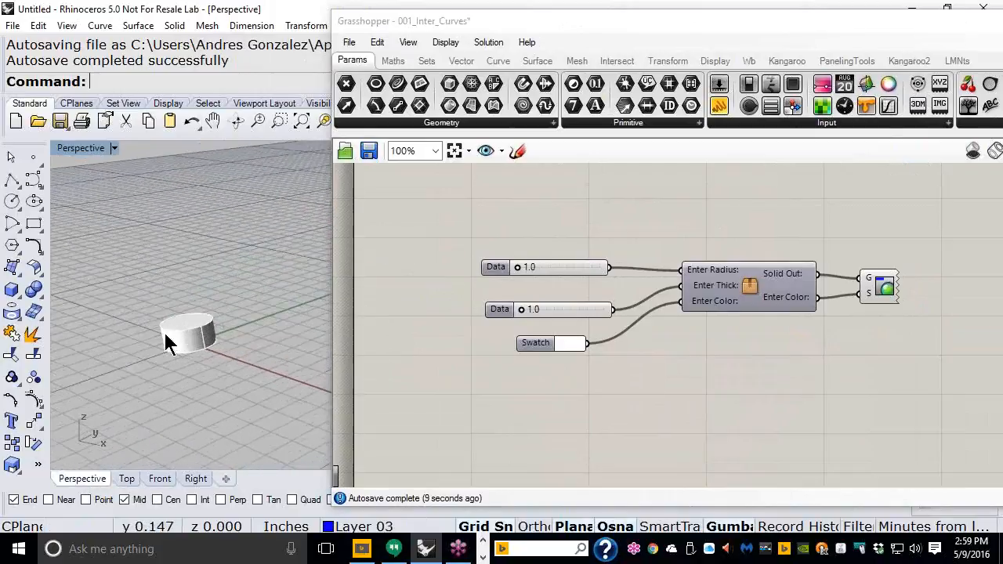
right_click_drag(810, 348, 741, 351)
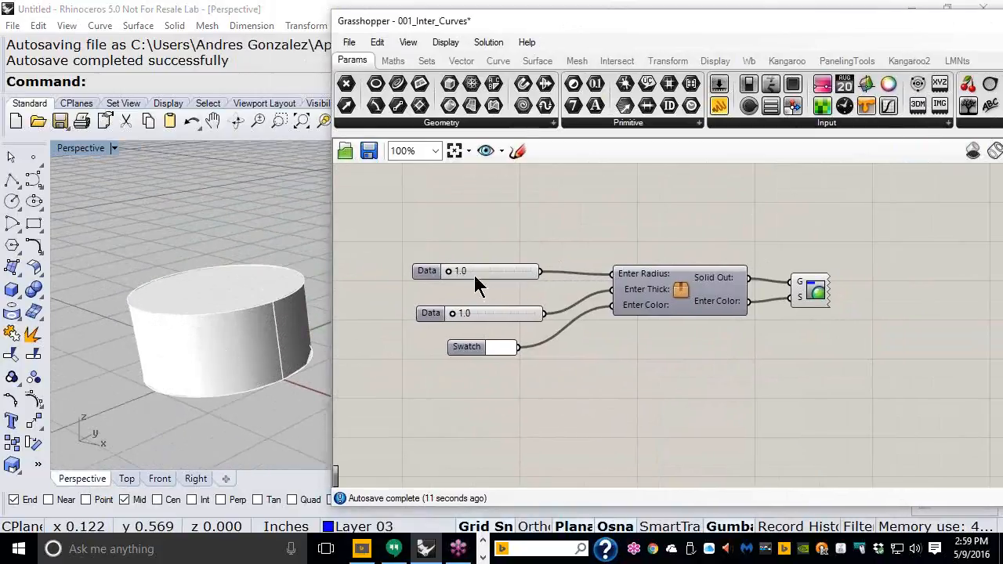
left_click_drag(449, 273, 448, 273)
mouse_move(454, 312)
left_mouse_down()
mouse_move(474, 314)
mouse_move(462, 315)
left_mouse_up()
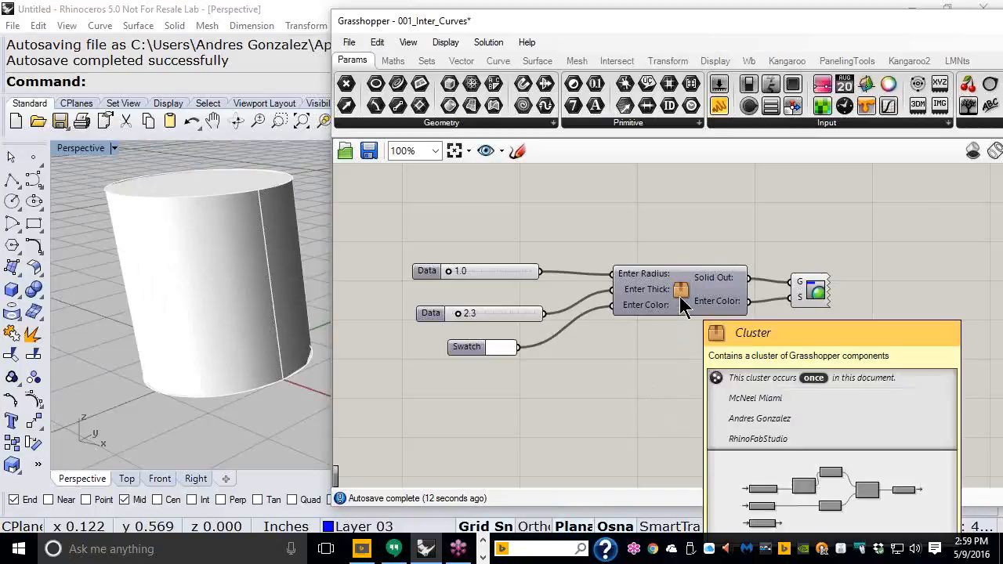
Step: Open the cluster for editing and reposition its circle component and colour output
left_click(679, 296)
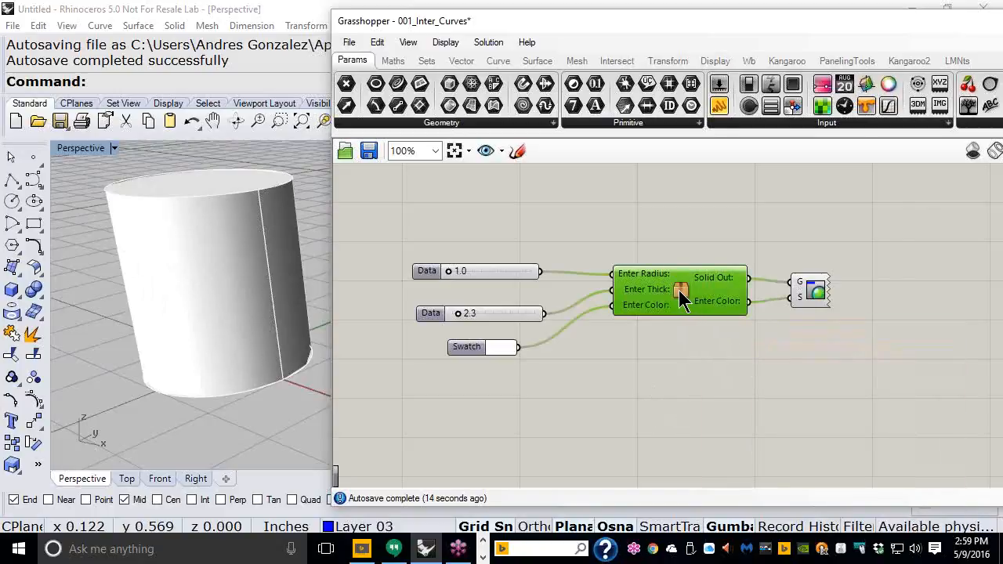
right_click(680, 297)
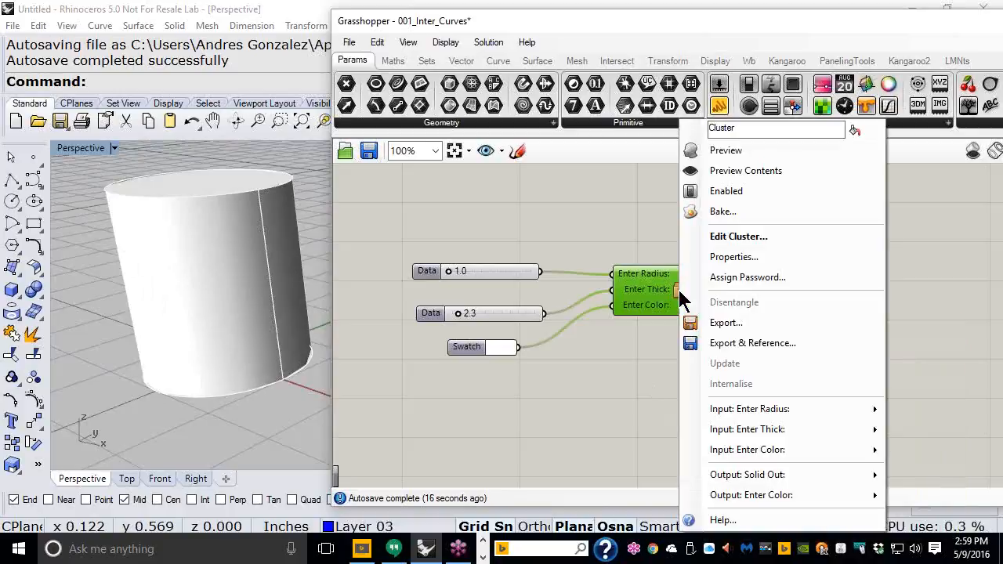
left_click(734, 238)
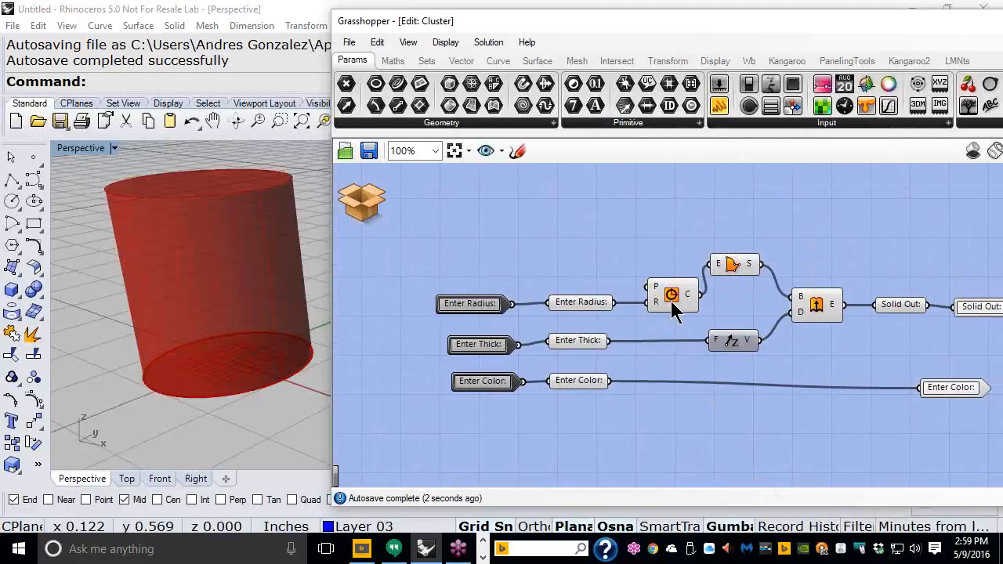
left_click_drag(671, 301, 660, 267)
right_click_drag(785, 268, 678, 262)
left_click(876, 383)
left_click_drag(879, 390, 898, 389)
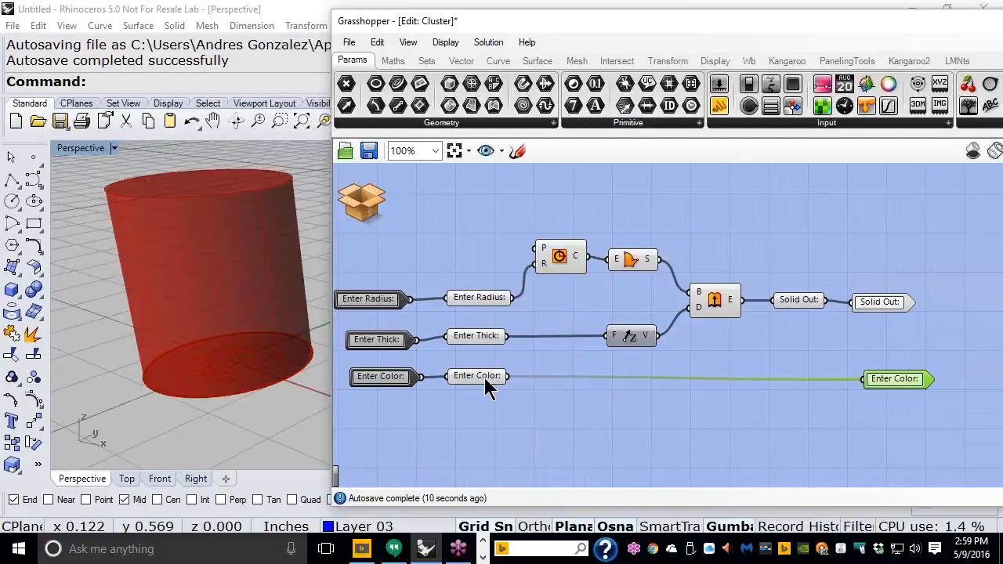
Step: Nudge the inner Enter Color parameter, then Save & Close back to the parent definition
left_click_drag(488, 380, 496, 380)
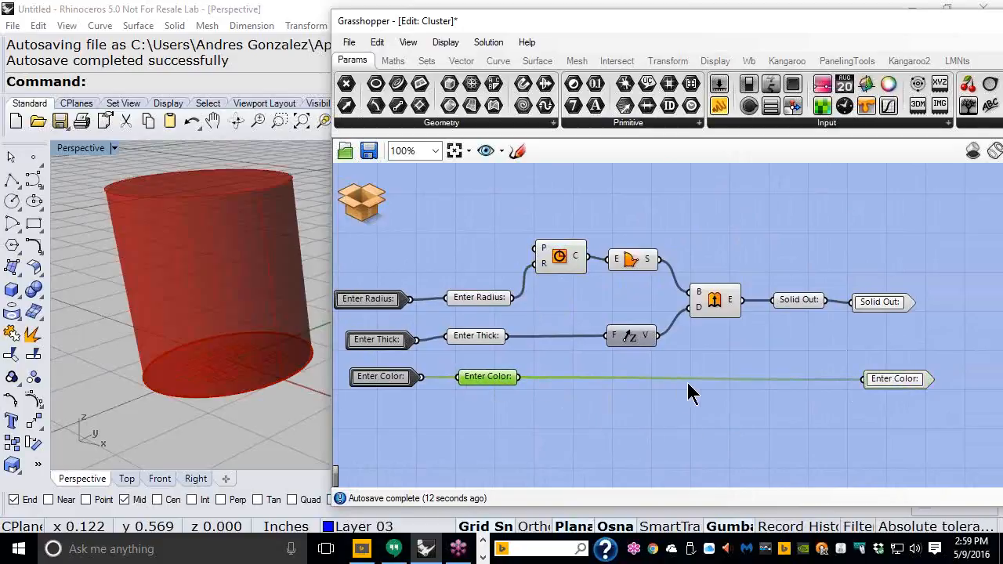
scroll(688, 382, "down", 1)
scroll(544, 310, "up", 1)
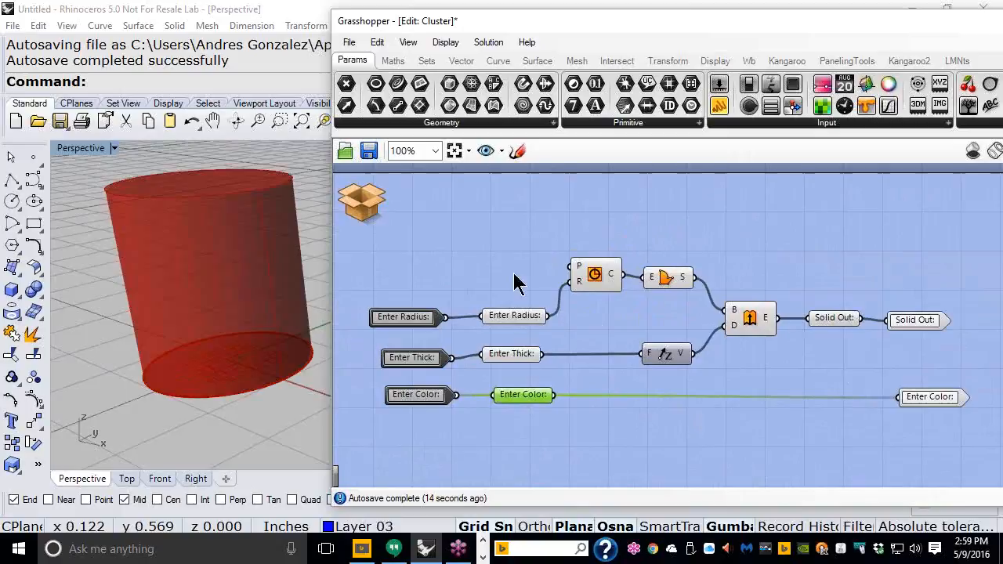
left_click(357, 205)
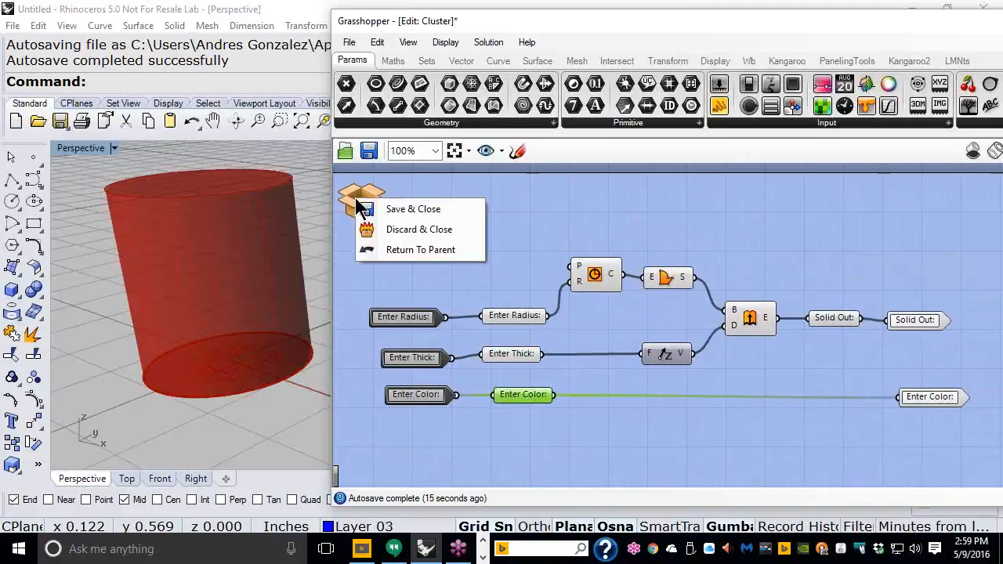
left_click(410, 209)
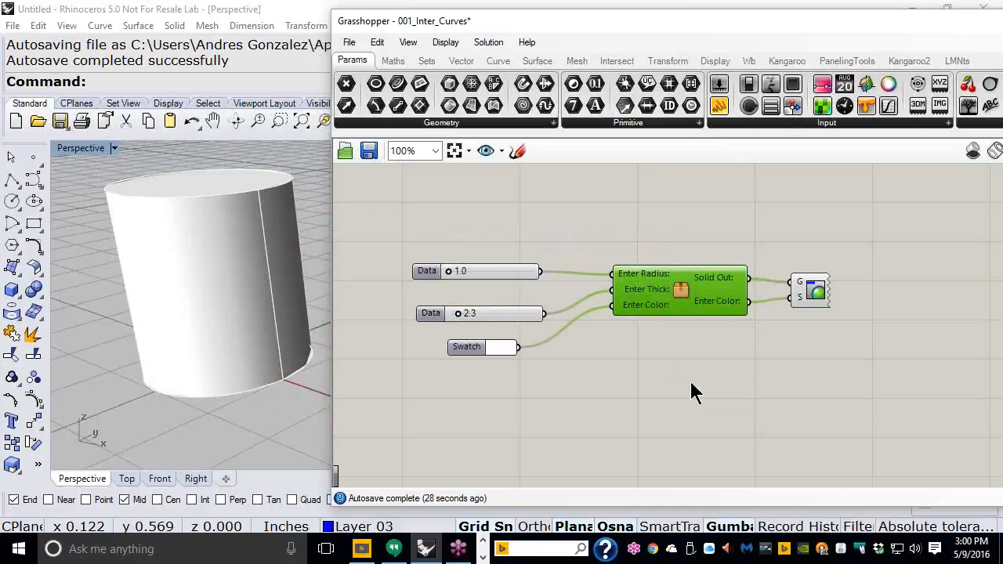
Step: Open the cluster's Properties and review its name, description and icon variations
right_click(682, 291)
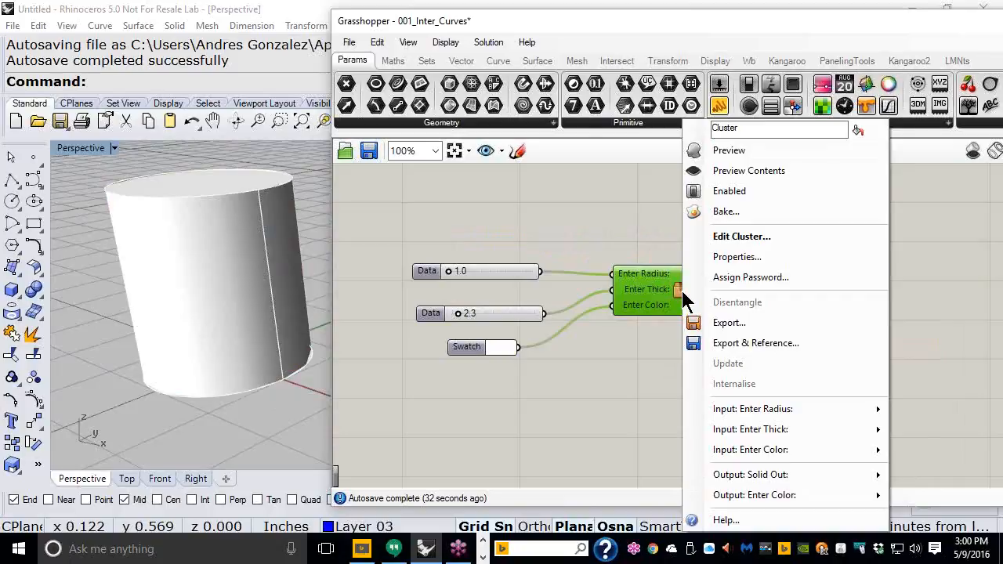
left_click(730, 256)
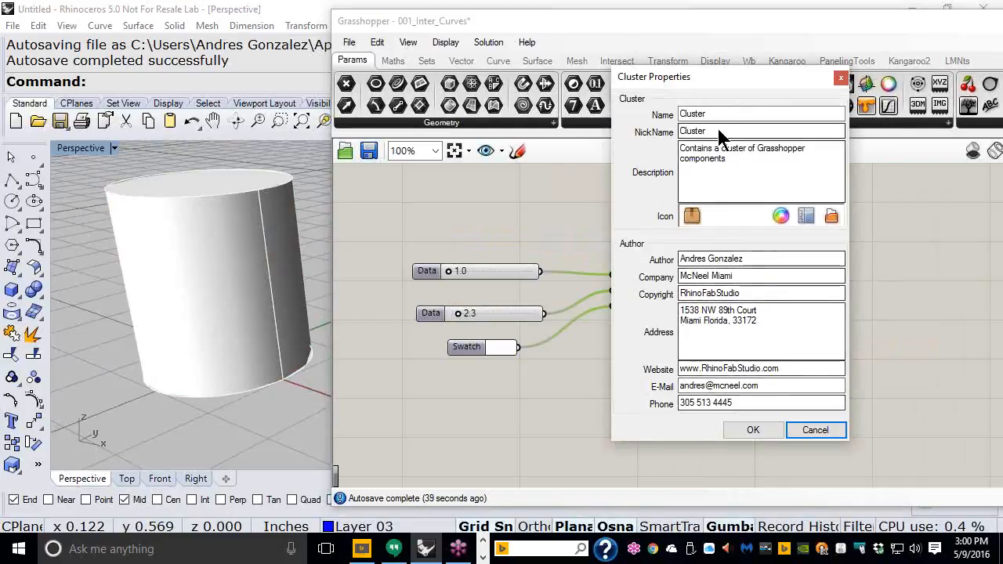
left_click_drag(837, 113, 675, 114)
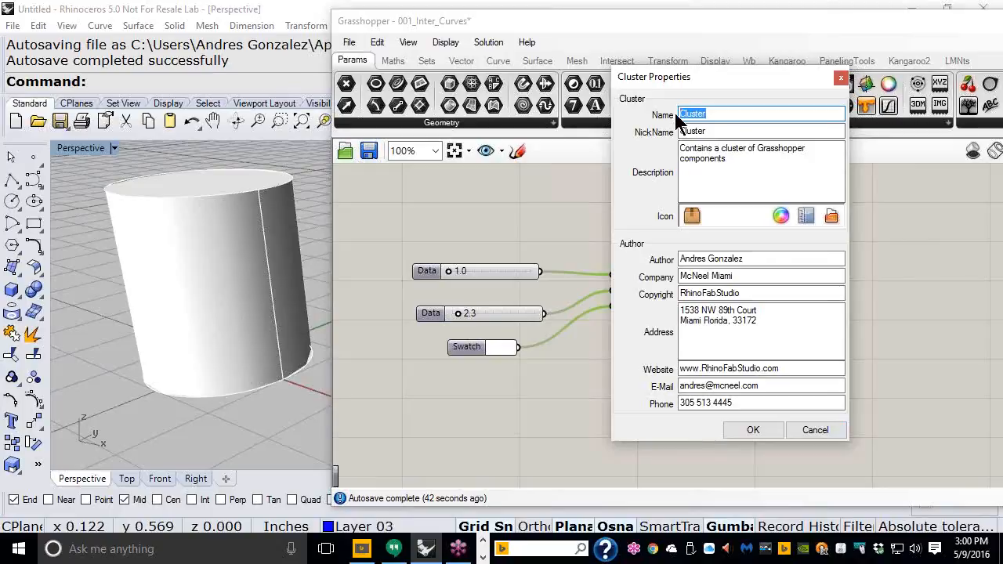
left_click(696, 154)
left_click_drag(696, 154, 671, 149)
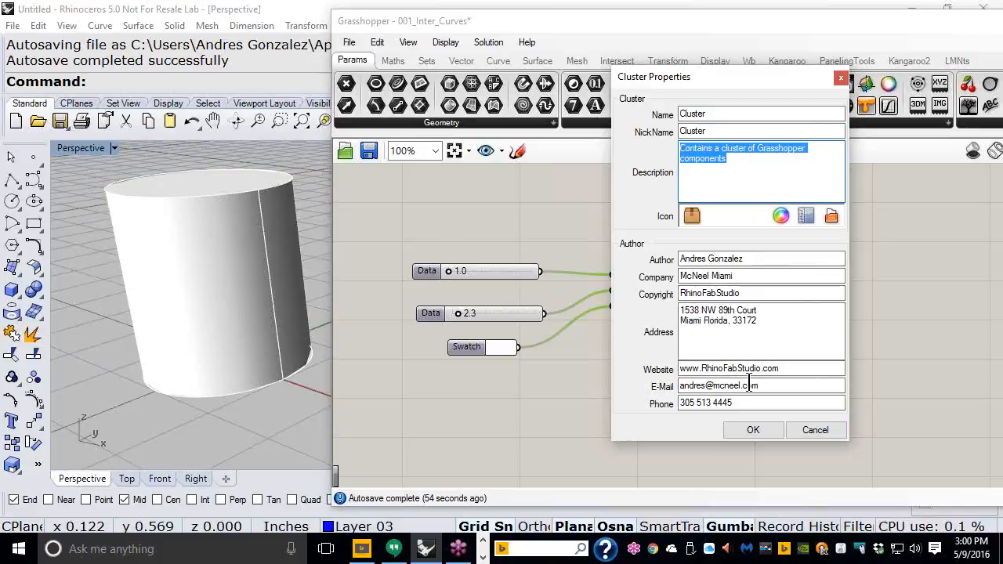
left_click(780, 217)
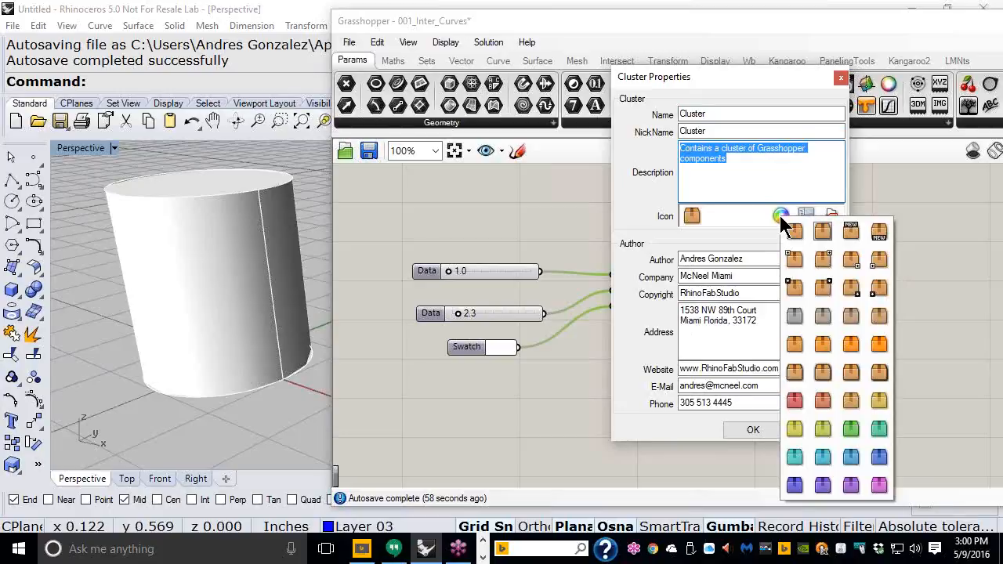
left_click(757, 213)
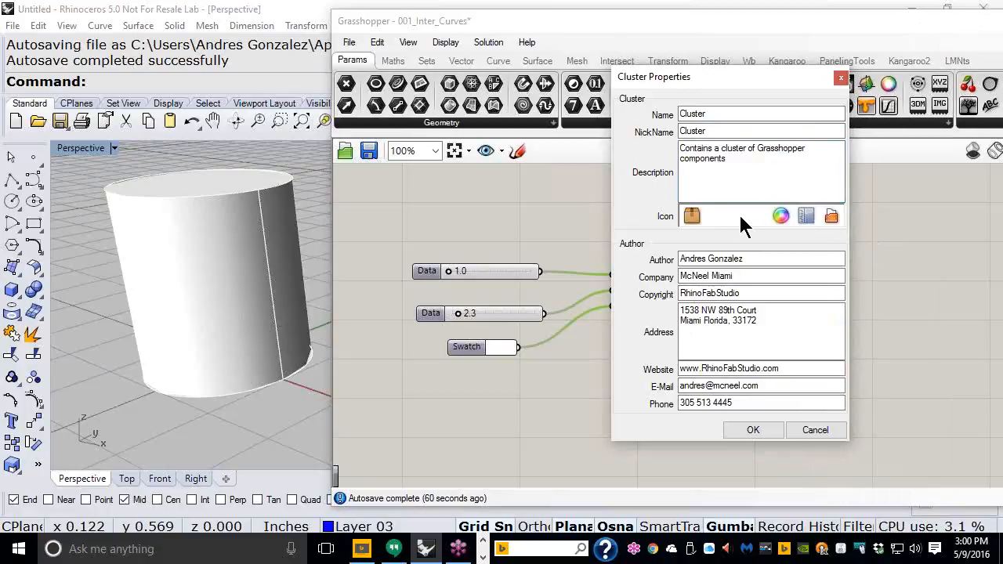
Step: Choose the green AstroTurf tint as the cluster icon and confirm with OK
left_click_drag(793, 75, 226, 54)
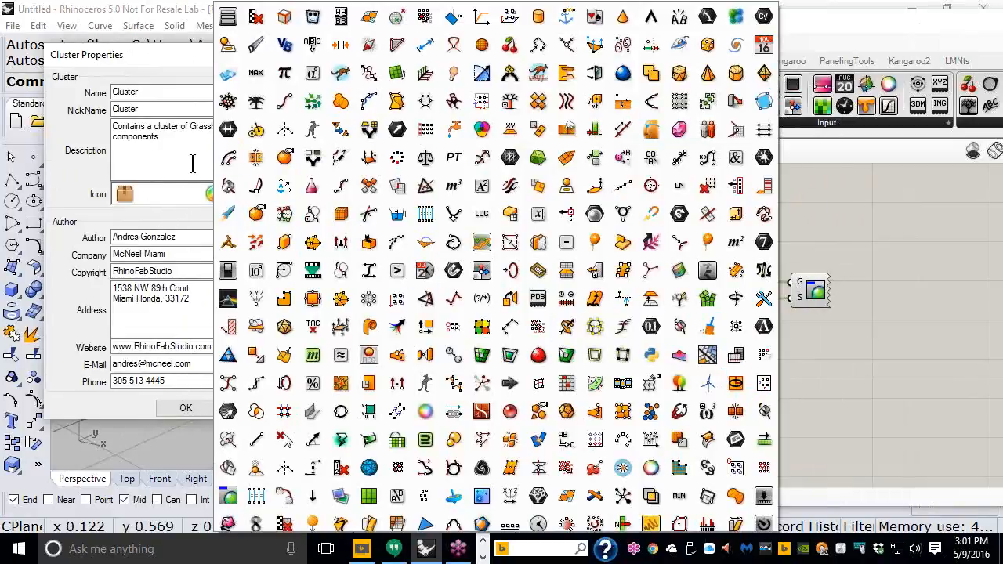
left_click(192, 198)
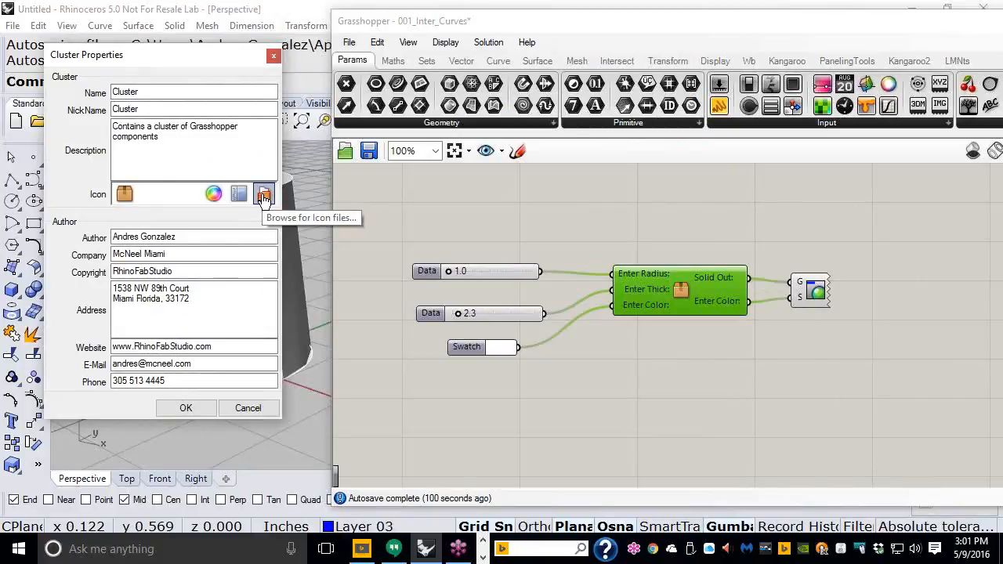
left_click(213, 195)
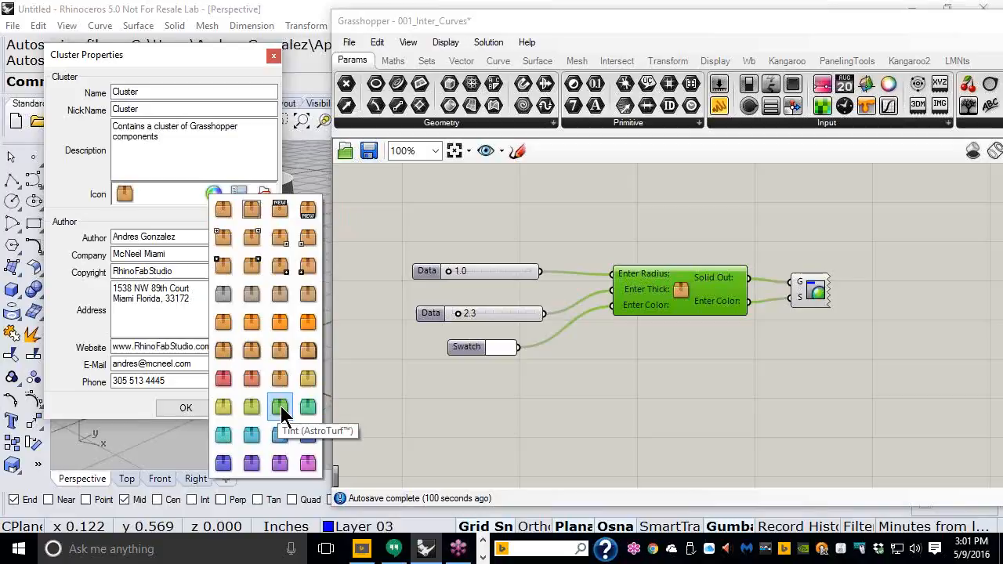
left_click(281, 405)
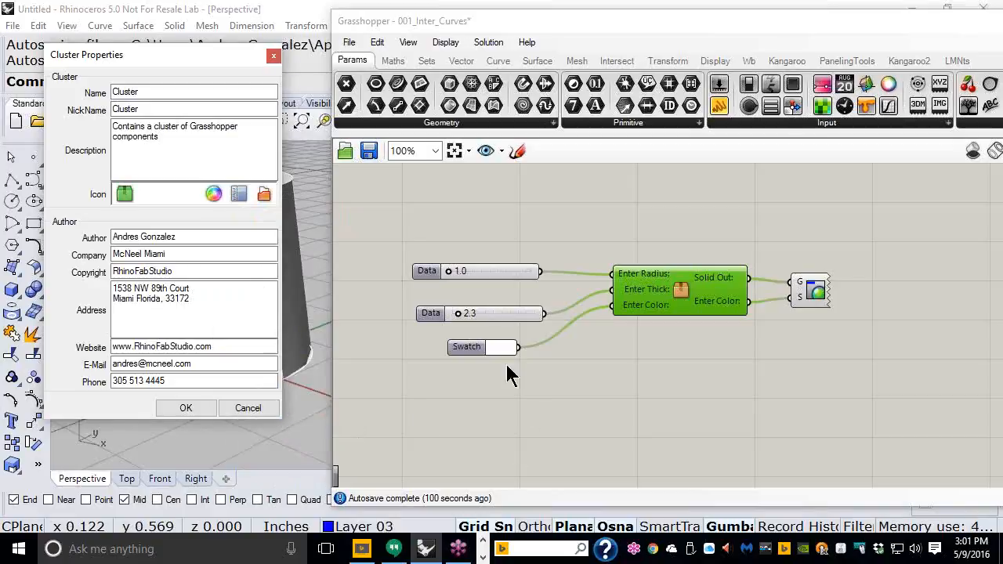
left_click(185, 408)
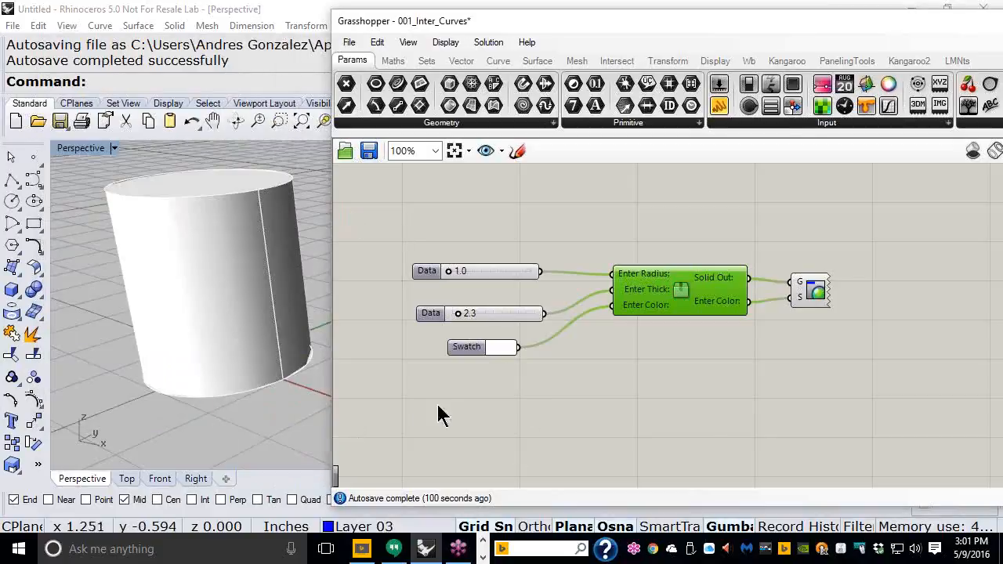
Step: Shift the two sliders and Swatch slightly right and clear the canvas selection
scroll(663, 321, "up", 3)
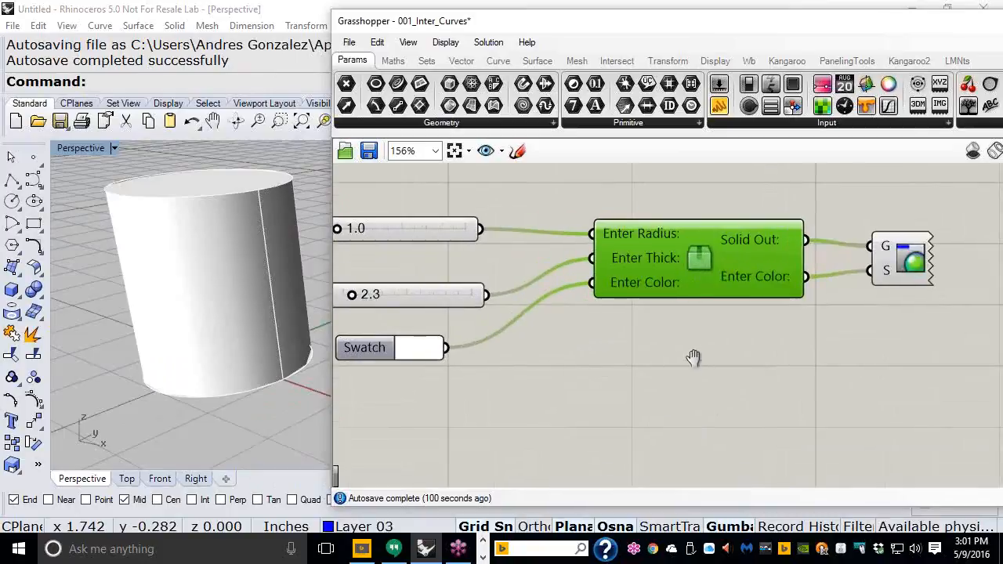
left_click_drag(557, 399, 490, 217)
left_click(636, 337)
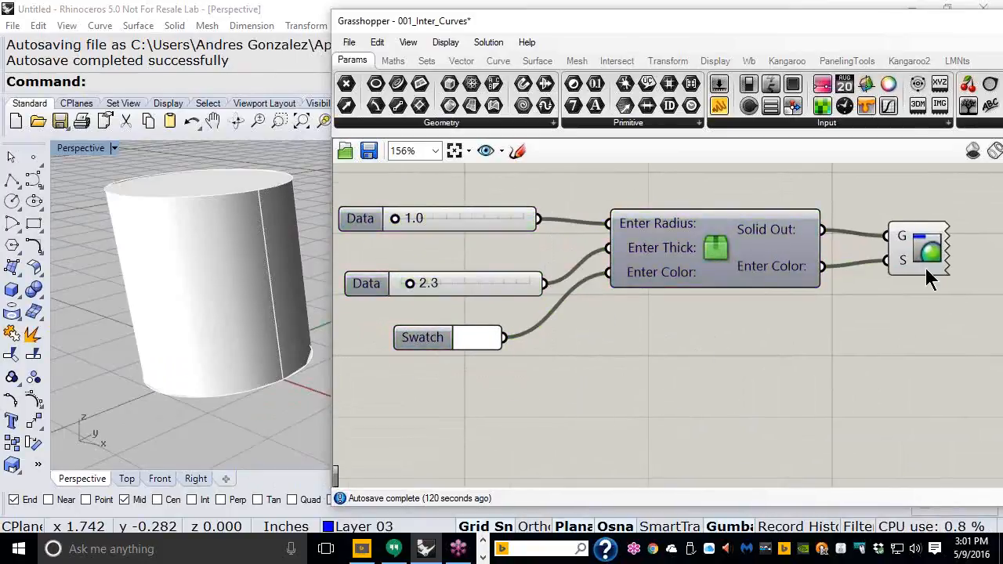
left_click(919, 255)
left_click(741, 360)
right_click_drag(741, 361, 730, 348)
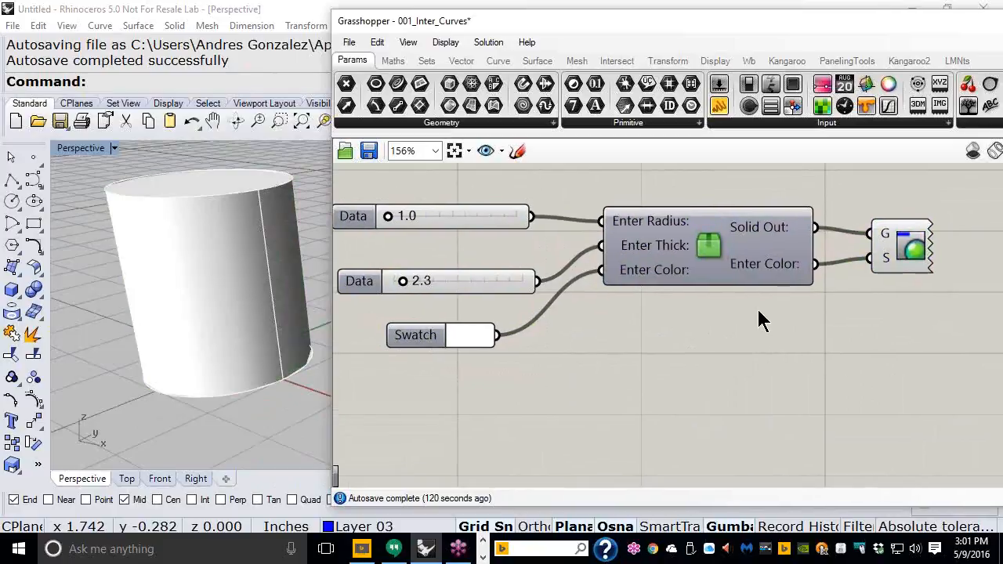
Step: Assign a new password to the cluster via Assign Password and confirm it
right_click(712, 249)
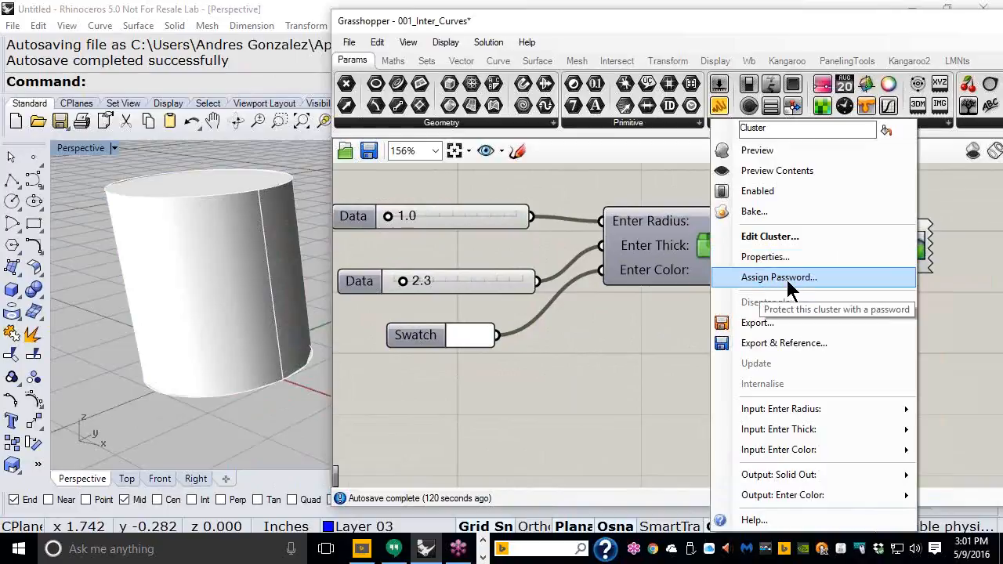
left_click(785, 277)
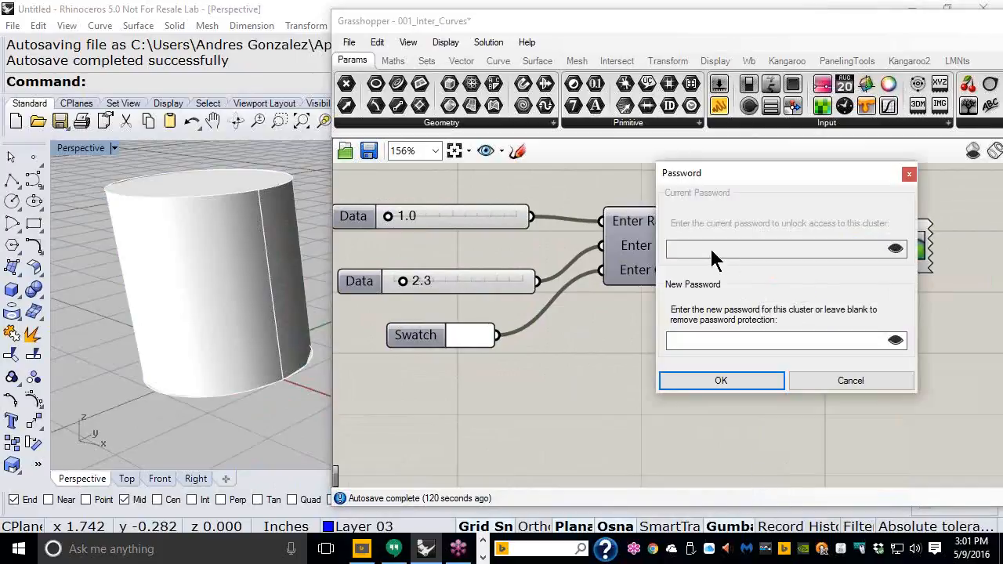
left_click(691, 341)
type("12345")
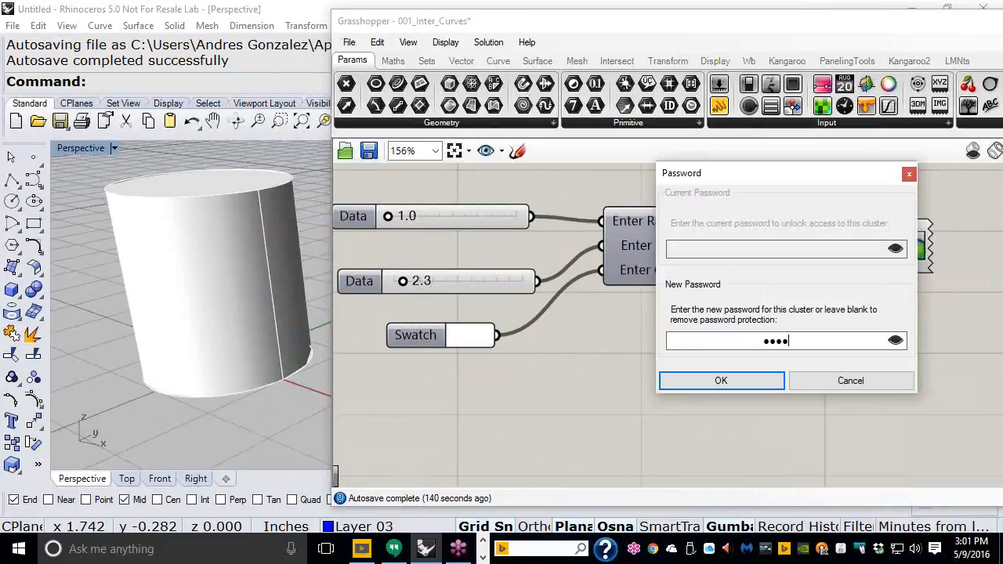
type("67")
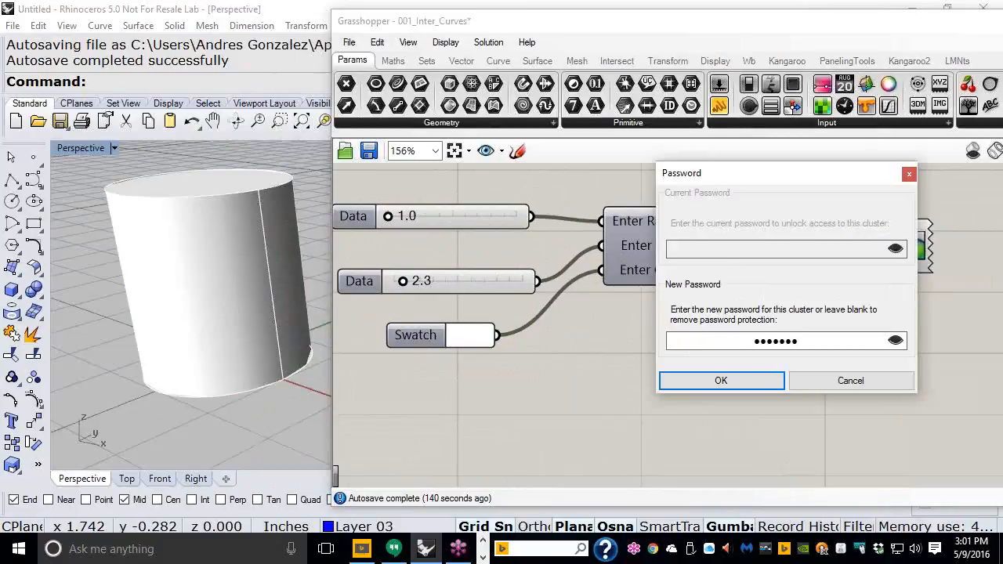
left_click(721, 382)
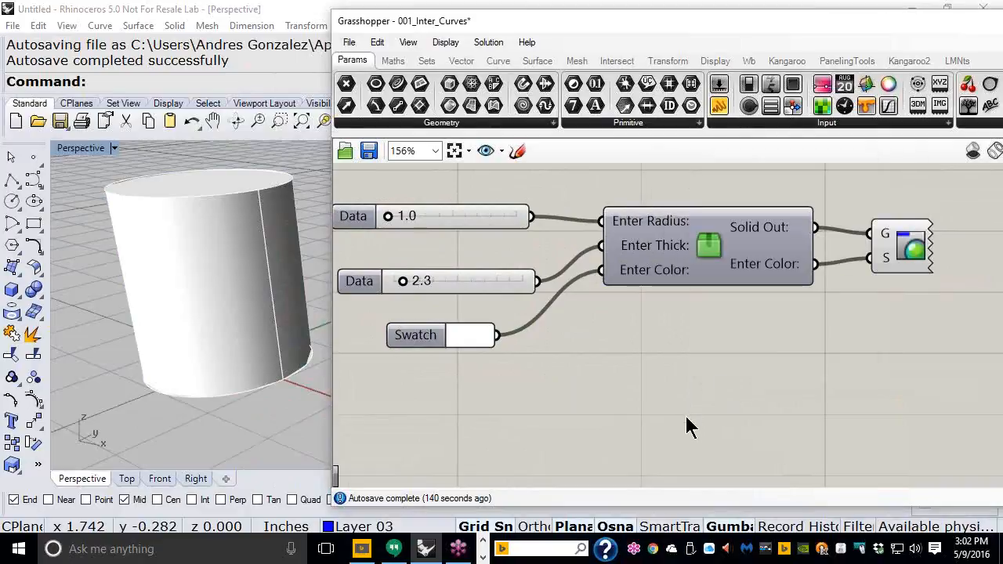
scroll(576, 215, "down", 2)
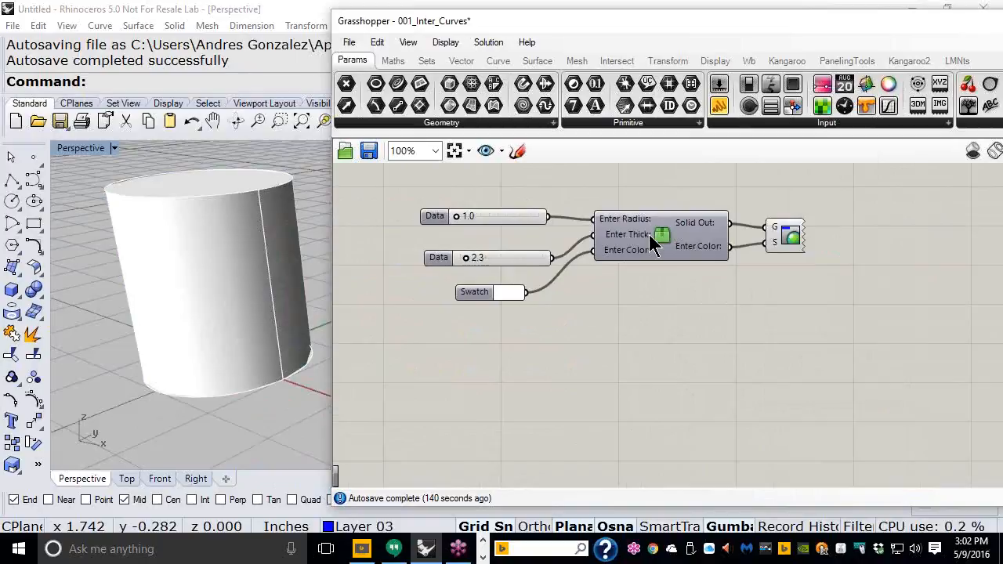
Step: Unlock the cluster with its password, then save and return to the parent definition
right_click(662, 245)
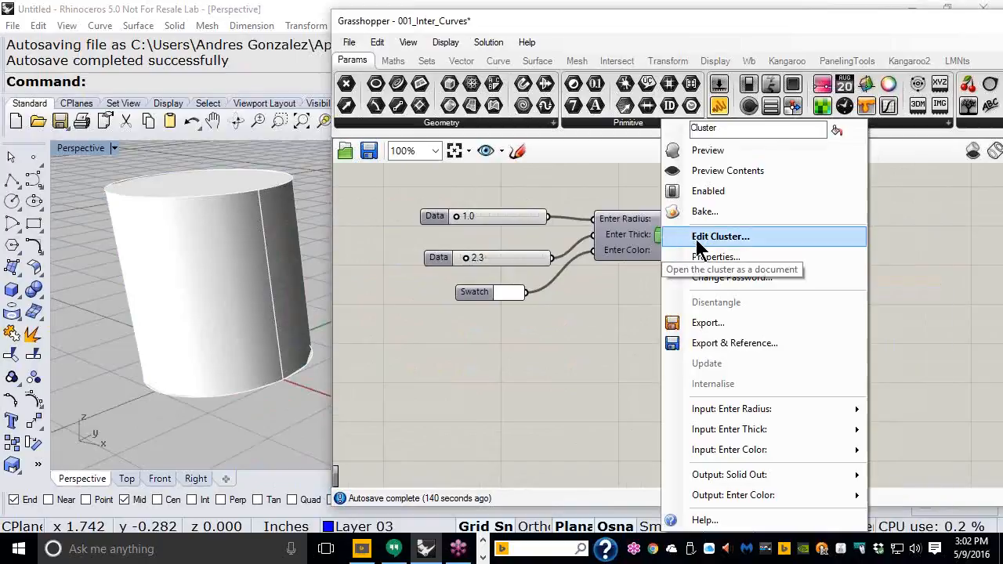
left_click(693, 238)
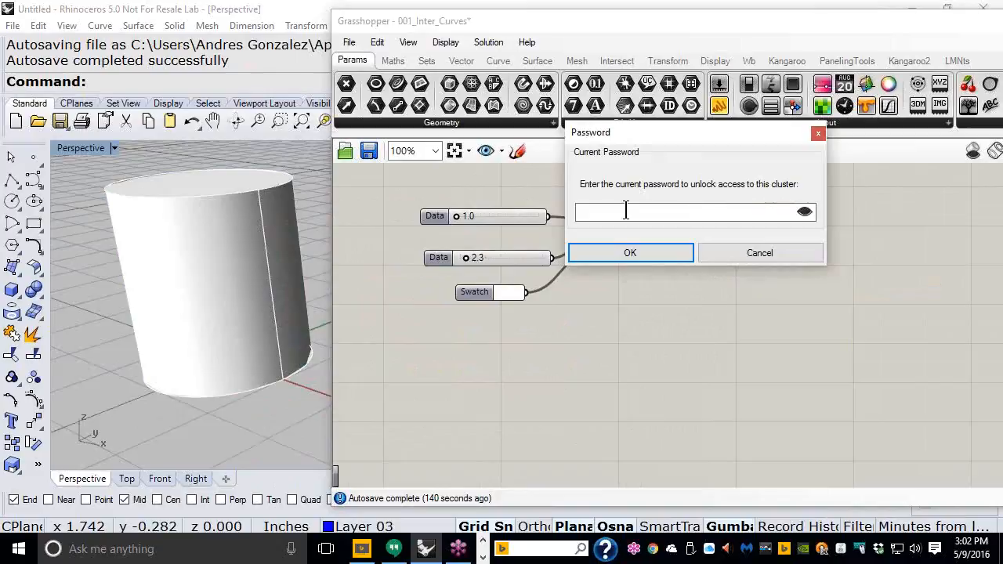
type("*******")
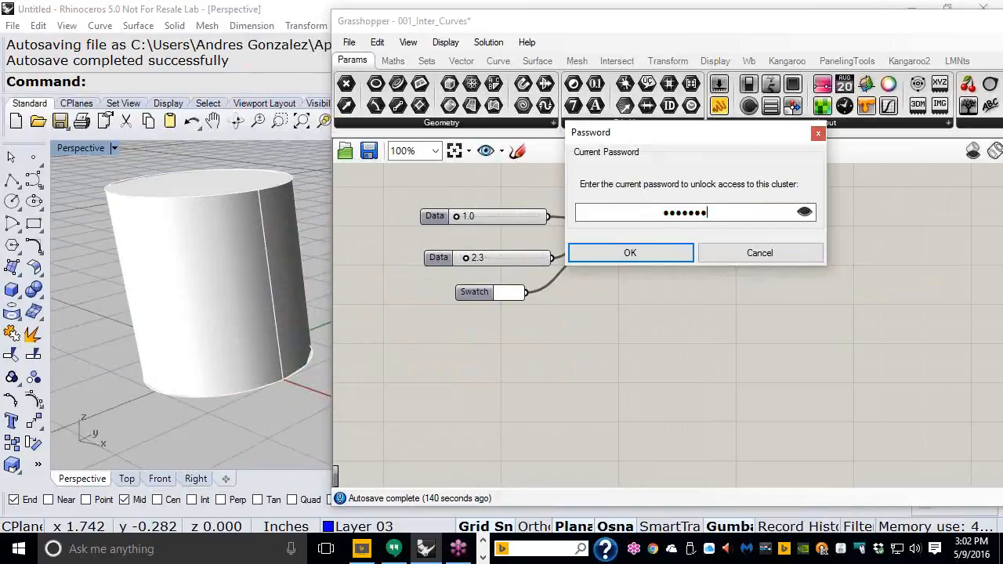
left_click(641, 253)
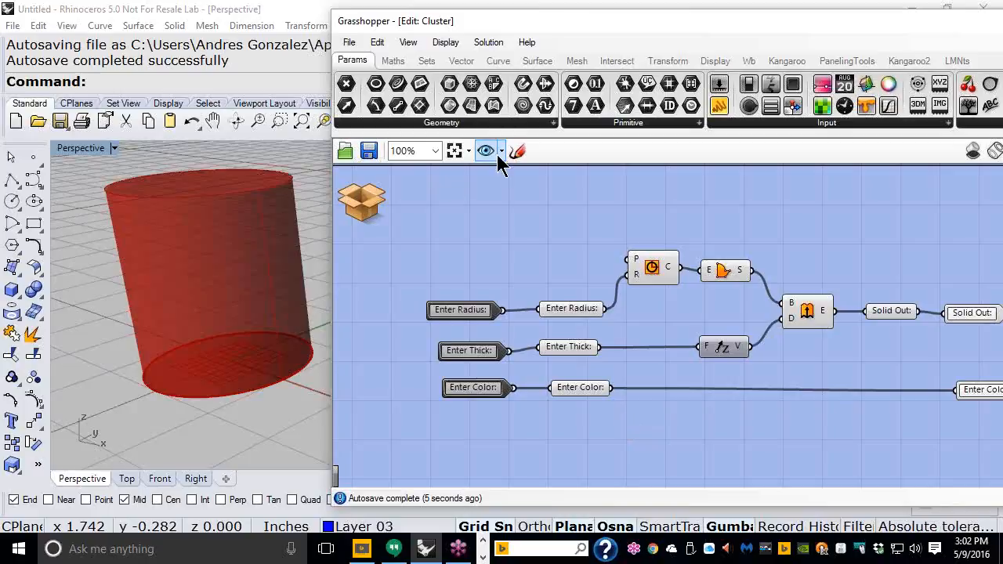
mouse_move(375, 199)
left_click(412, 205)
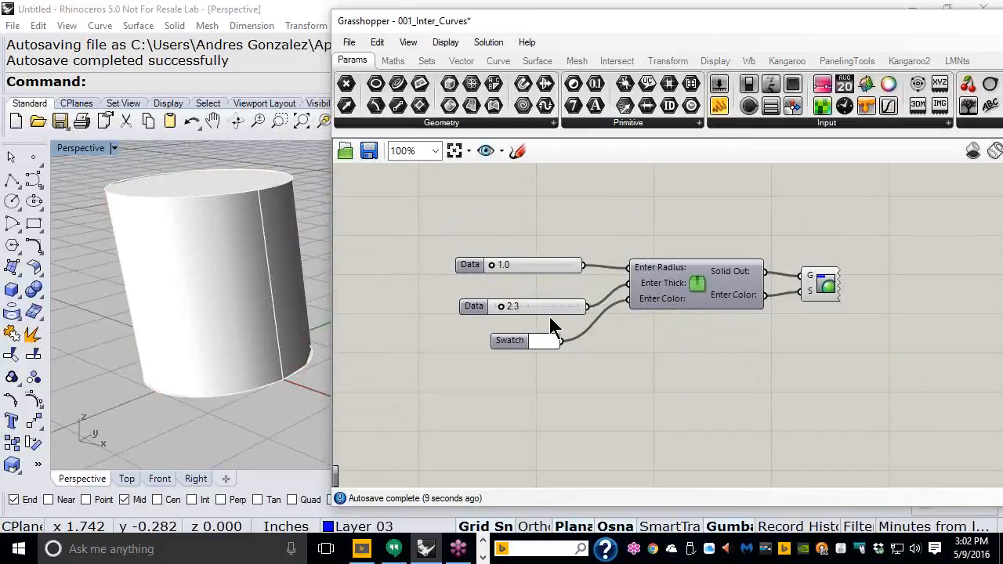
Step: Move the Swatch up just below the 2.3 Data slider
left_click_drag(520, 333, 545, 294)
left_click_drag(537, 335, 533, 321)
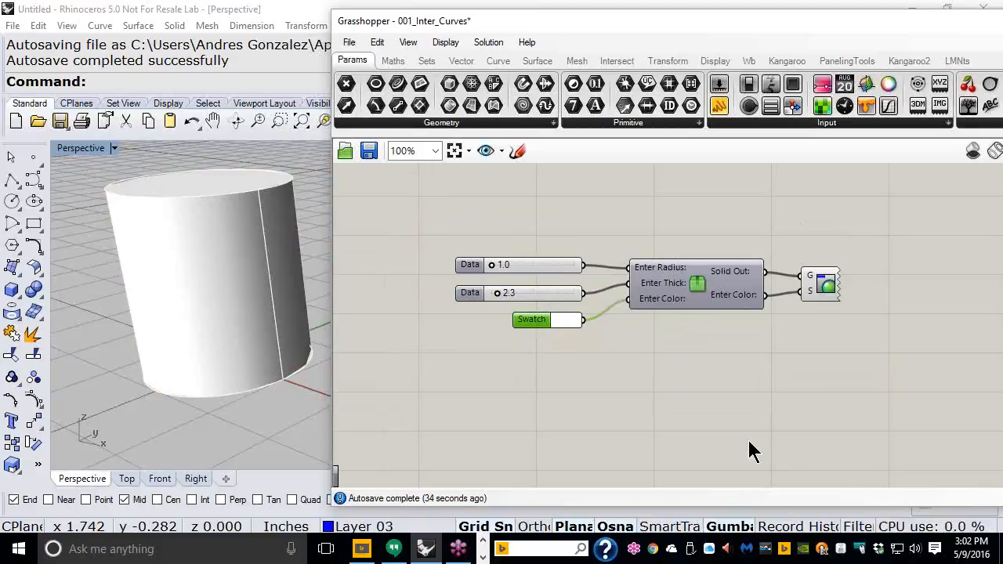
scroll(713, 388, "up", 1)
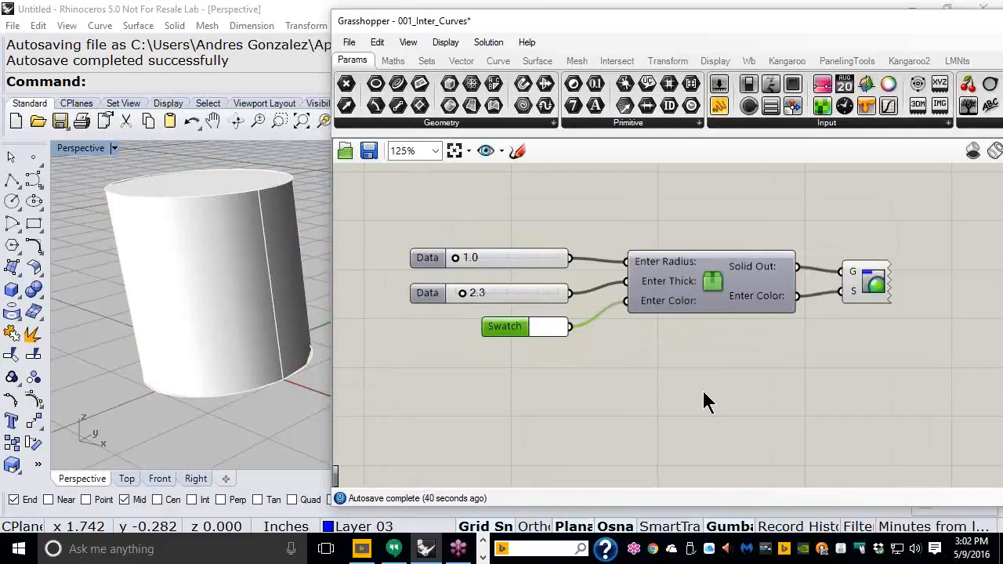
Step: Save the definition as 007_Clouster_PassWord_rhino3d in the Day_01 folder
left_click(349, 42)
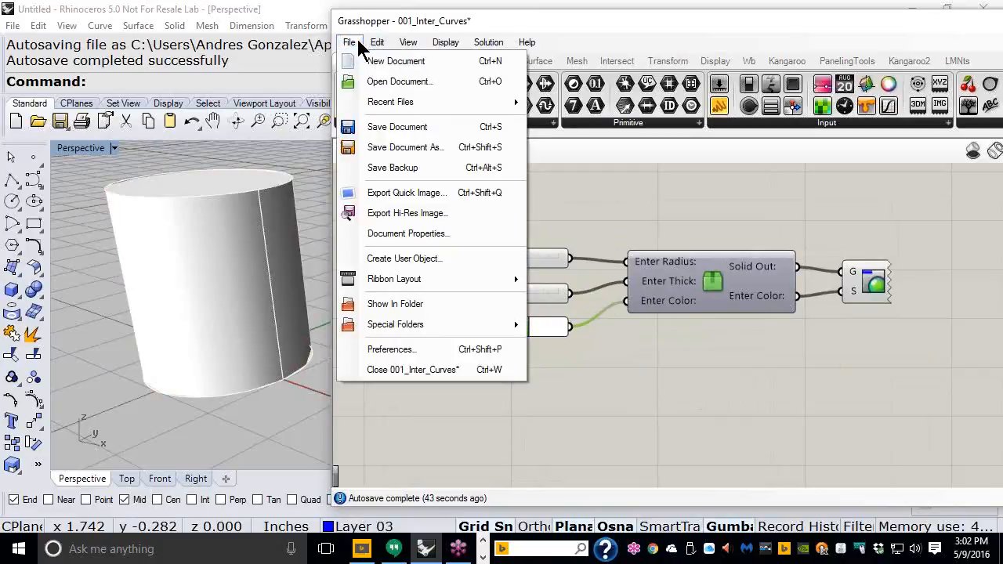
left_click(395, 153)
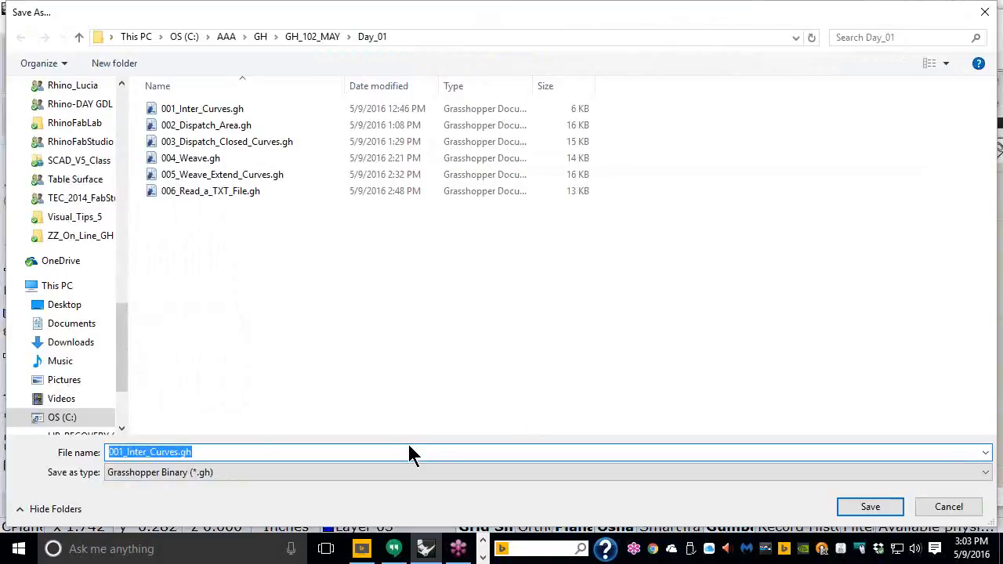
type("007")
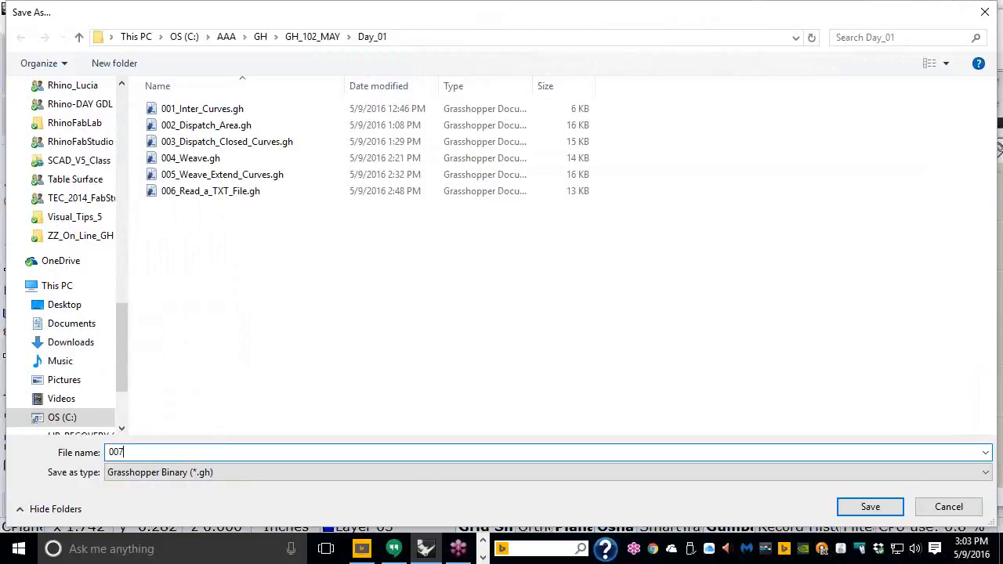
type("_Clouster")
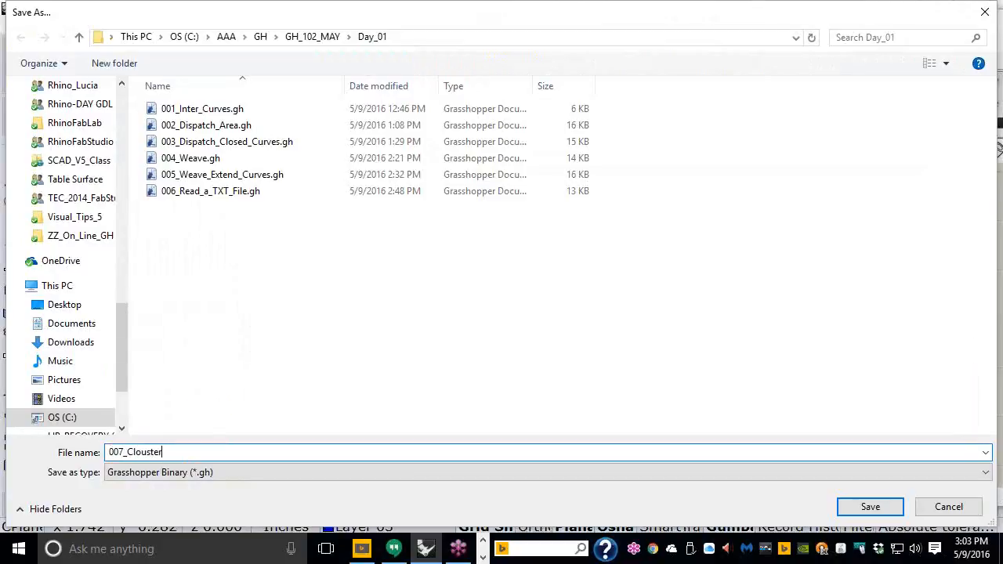
type("_Pass")
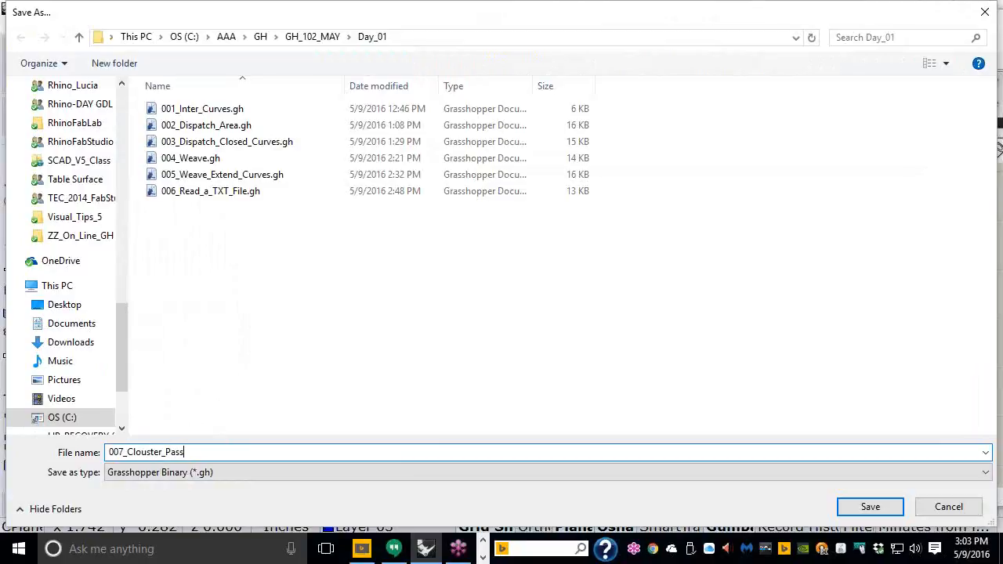
type("Word_rhino3d")
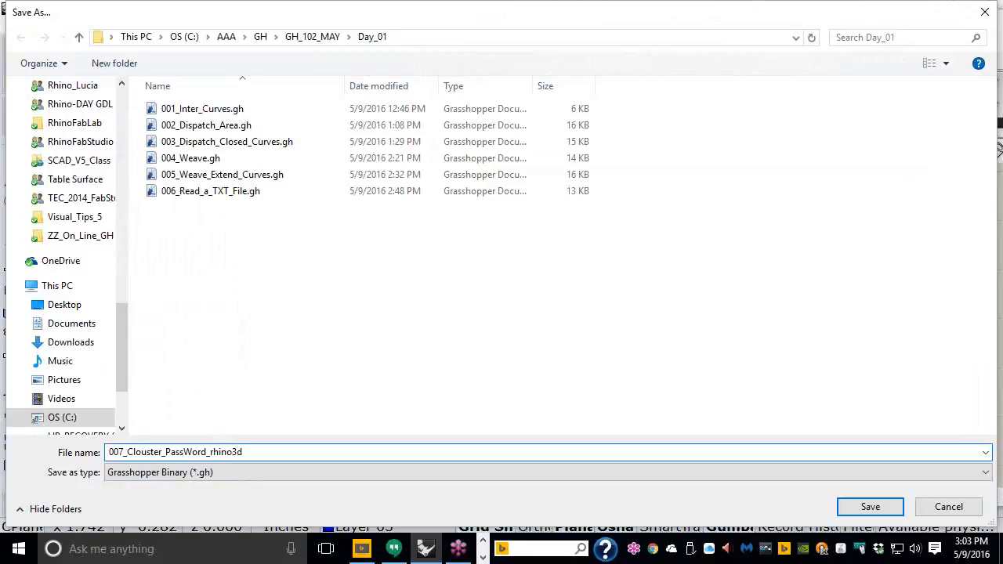
left_click(884, 510)
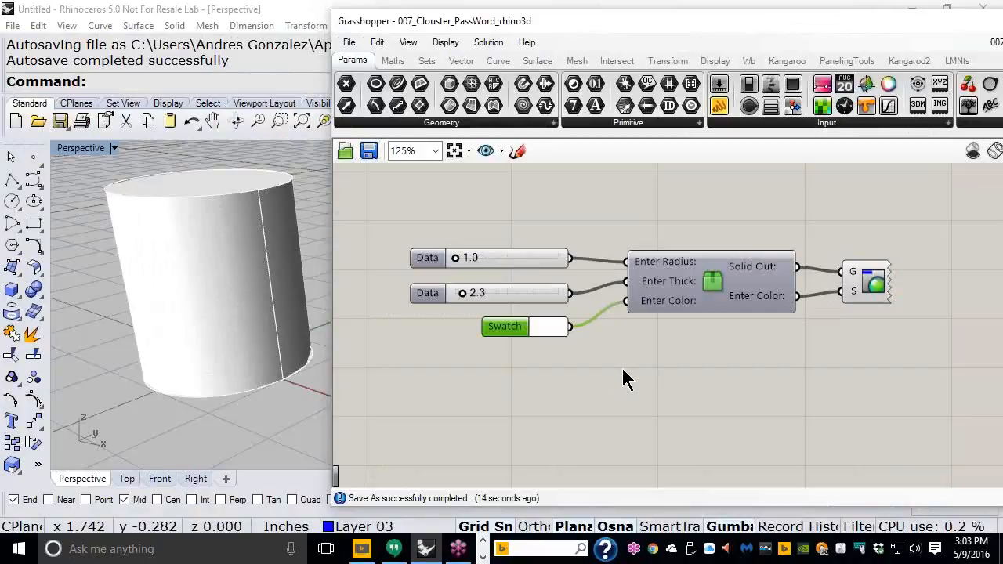
Step: Box-select all five components and copy them
right_click_drag(653, 304, 651, 269)
scroll(651, 269, "down", 1)
left_click_drag(816, 337, 424, 188)
left_click(377, 43)
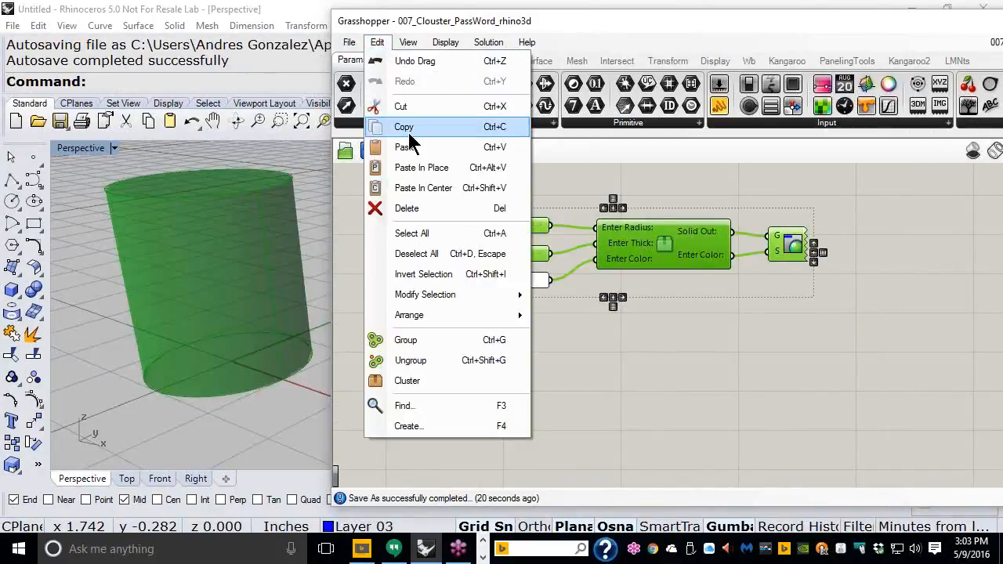
left_click(404, 127)
Step: Paste In Place and drag the duplicate setup below the original
left_click(375, 47)
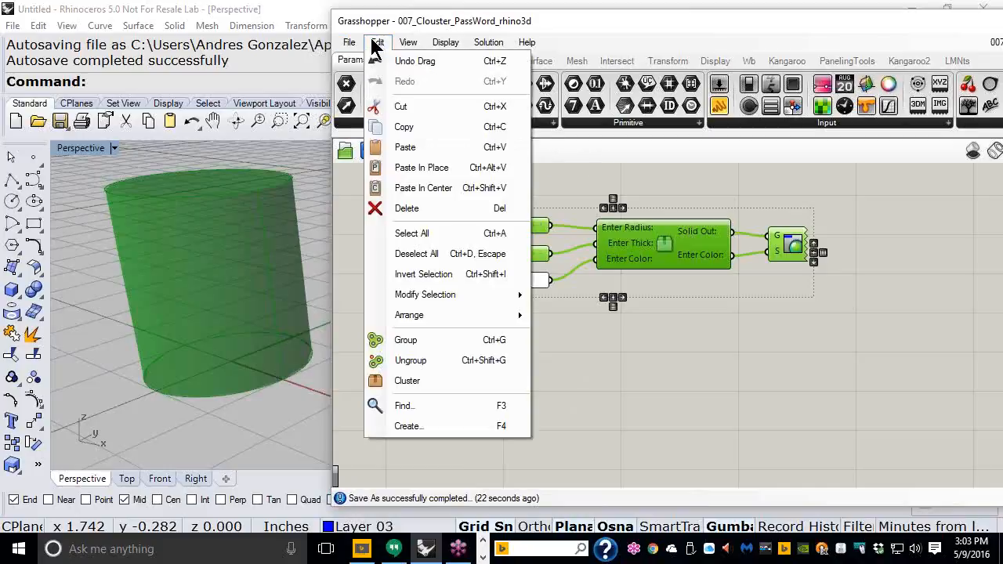
left_click(411, 167)
left_click_drag(669, 250, 677, 404)
left_click(650, 316)
right_click_drag(678, 340, 701, 269)
scroll(695, 304, "down", 1)
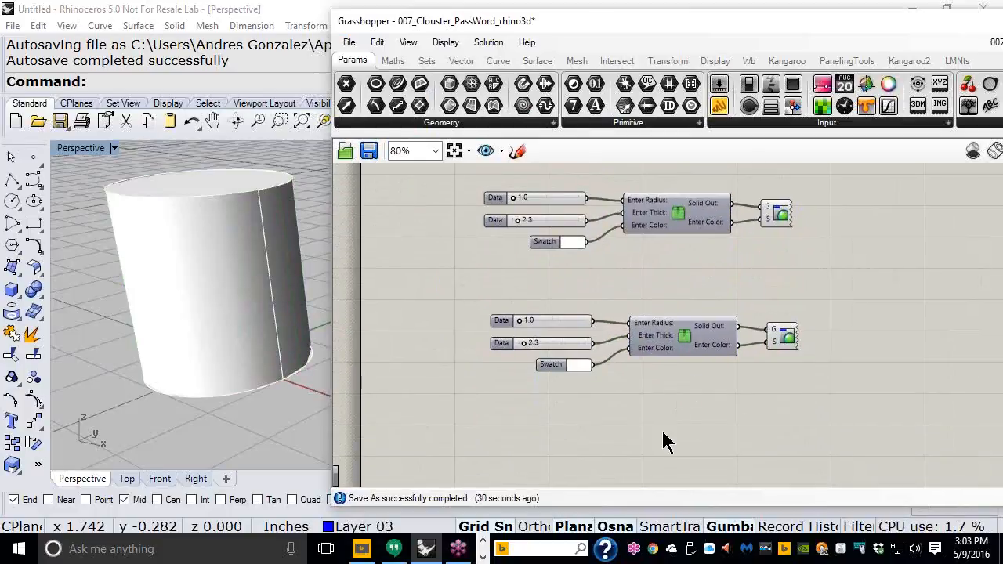
scroll(663, 430, "up", 1)
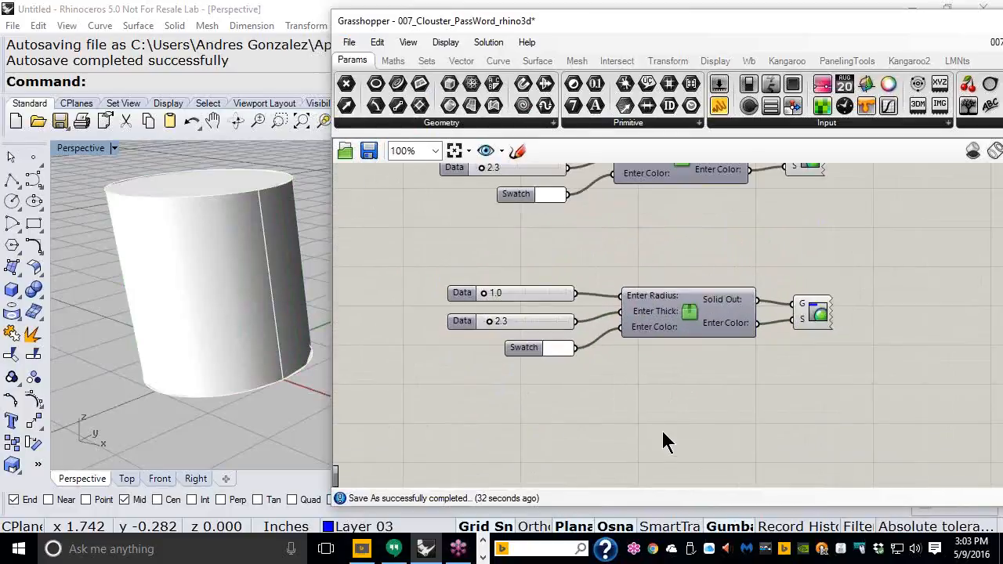
Step: Unlock the cluster for editing by entering its password
right_click(686, 320)
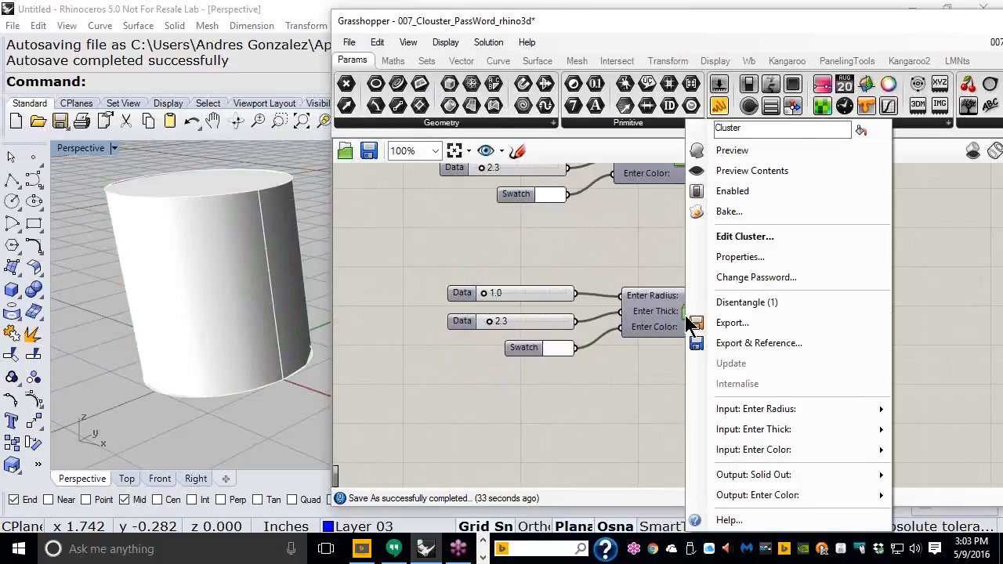
left_click(733, 238)
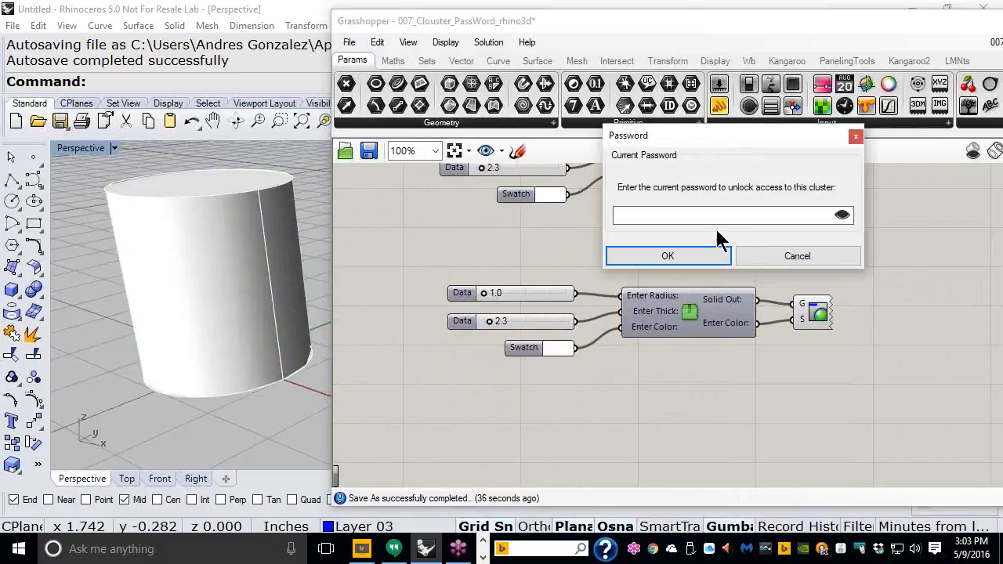
type("*******")
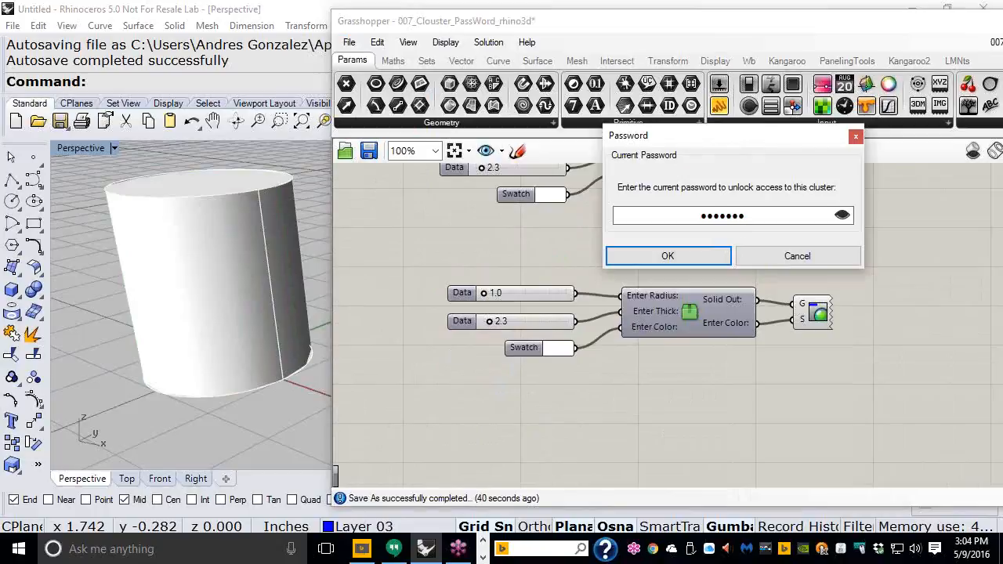
left_click(706, 255)
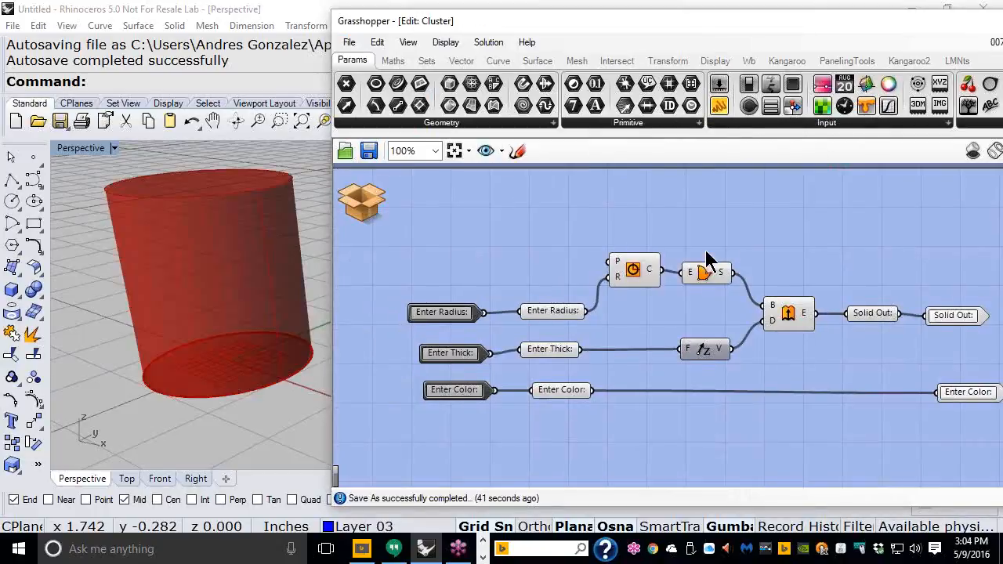
Step: Rename the inputs Enter Radius and Enter Thick to Radius and Thick
right_click(570, 307)
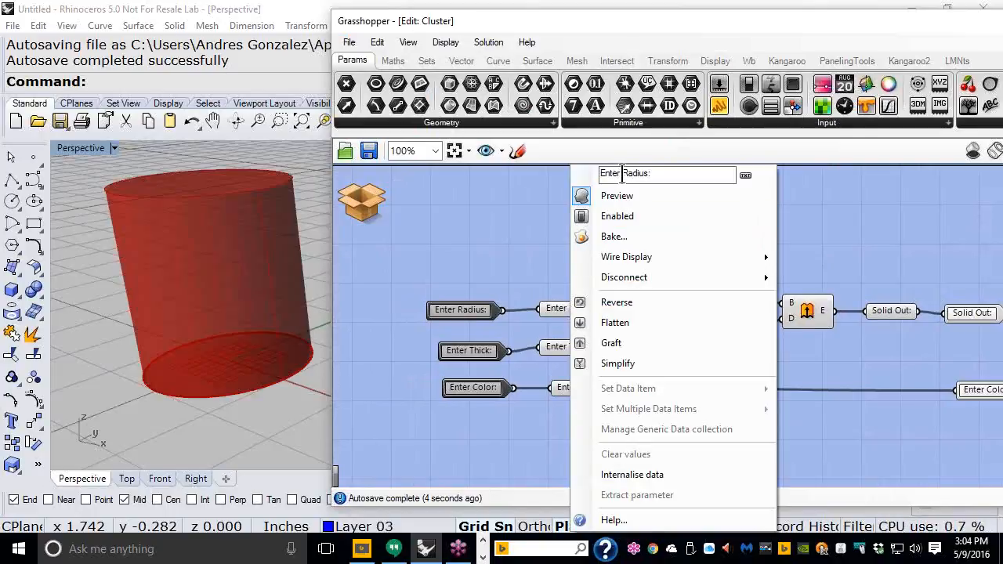
left_click_drag(622, 173, 593, 180)
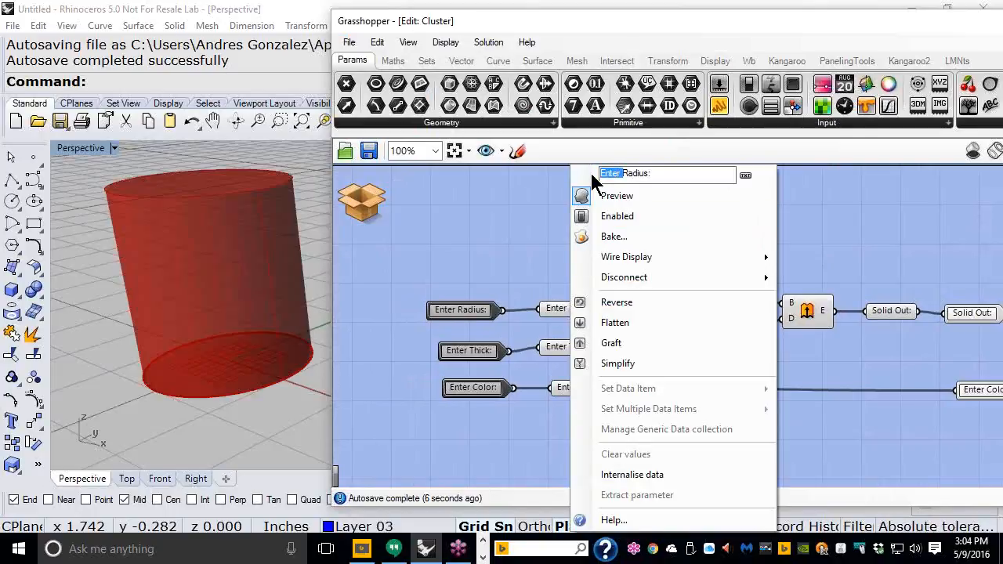
key("BackSpace")
left_click(550, 288)
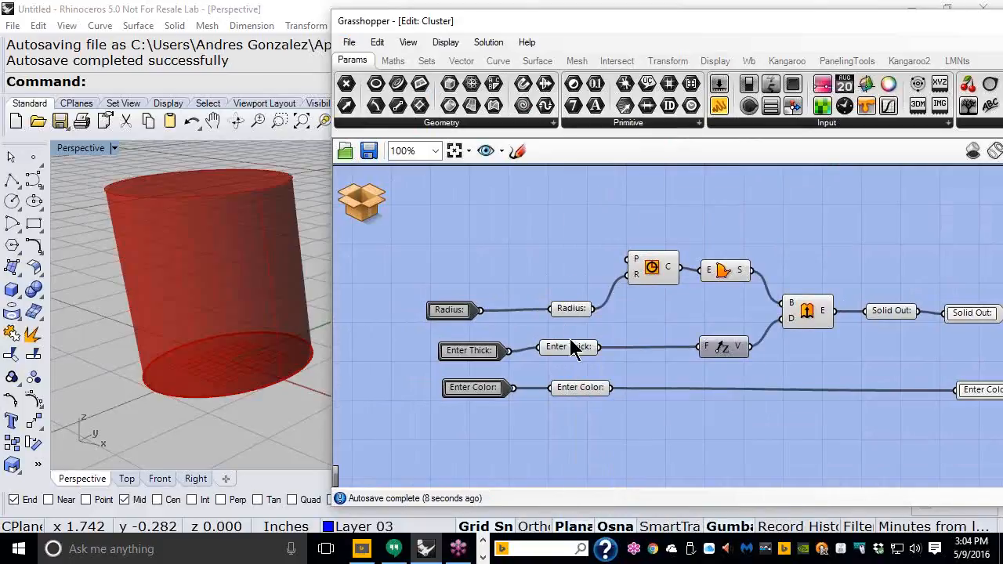
right_click(573, 347)
double_click(623, 174)
key("BackSpace")
left_click(541, 261)
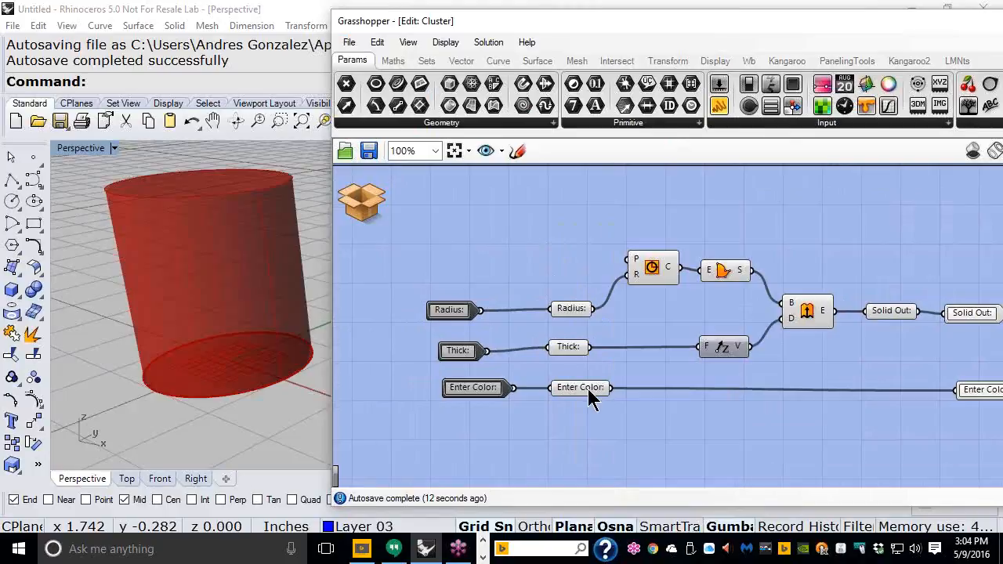
Step: Rename Enter Color to Color, then Save & Close the cluster
right_click(587, 387)
left_click_drag(641, 173, 601, 177)
key("BackSpace")
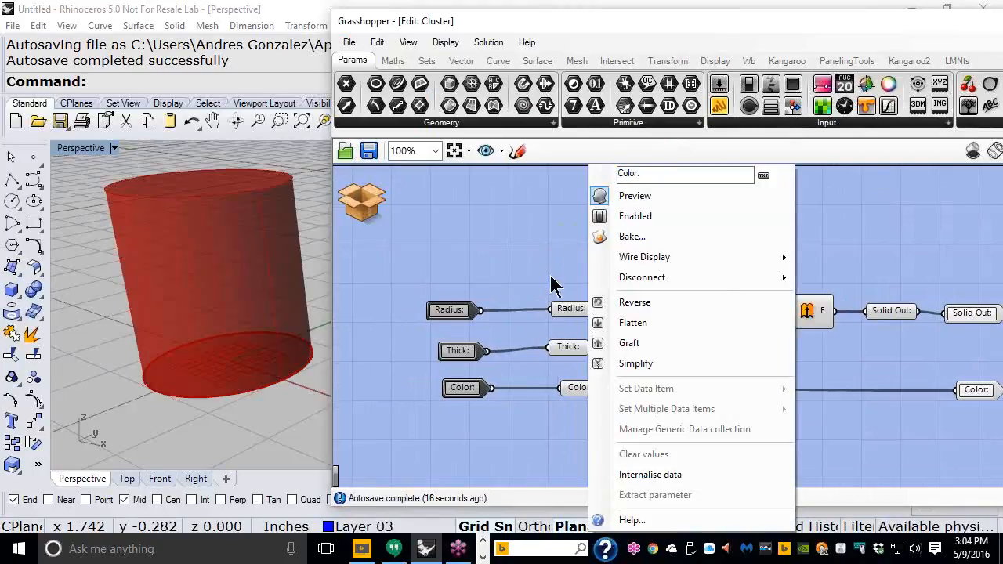
left_click(544, 251)
right_click(367, 213)
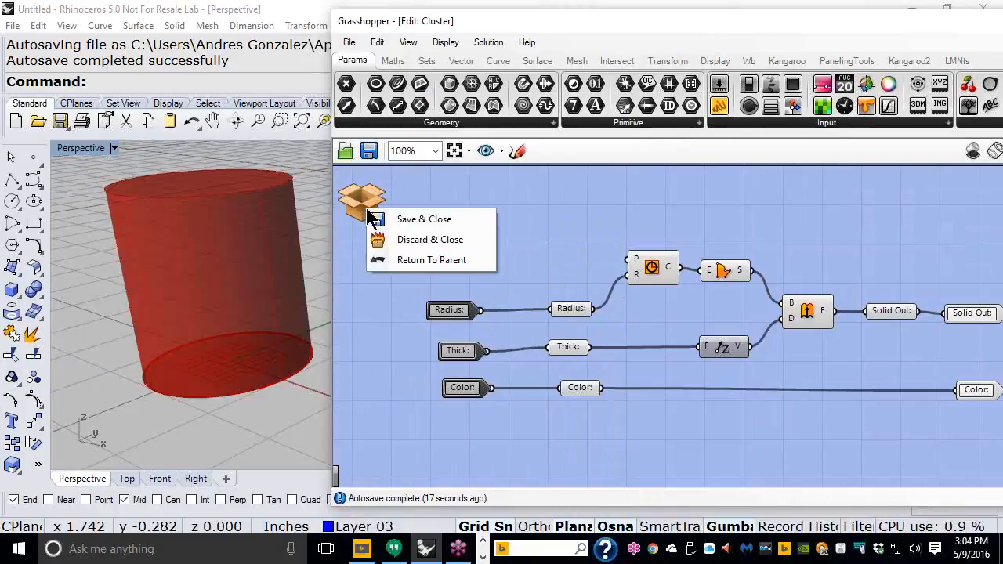
left_click(419, 220)
scroll(649, 404, "down", 3)
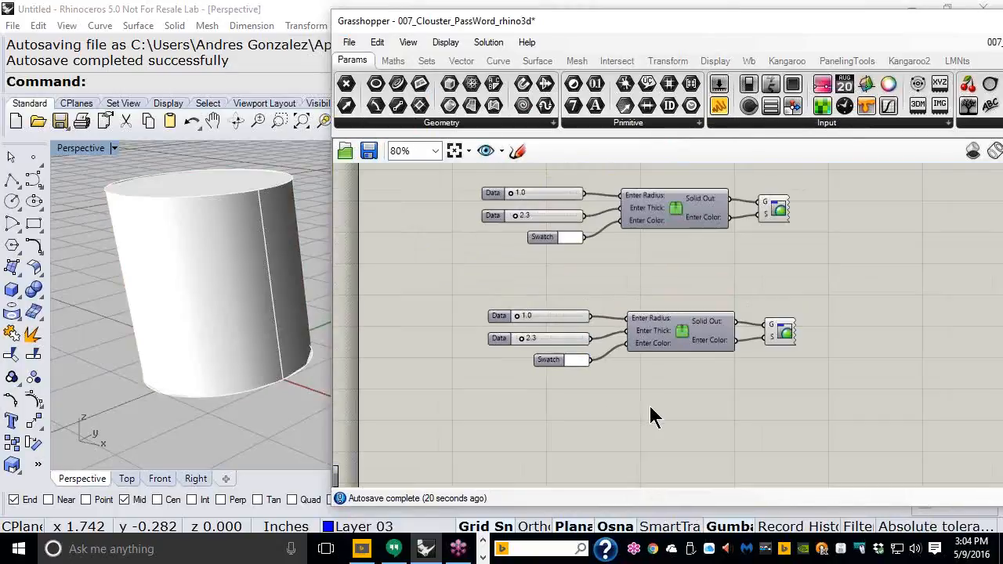
scroll(655, 360, "up", 2)
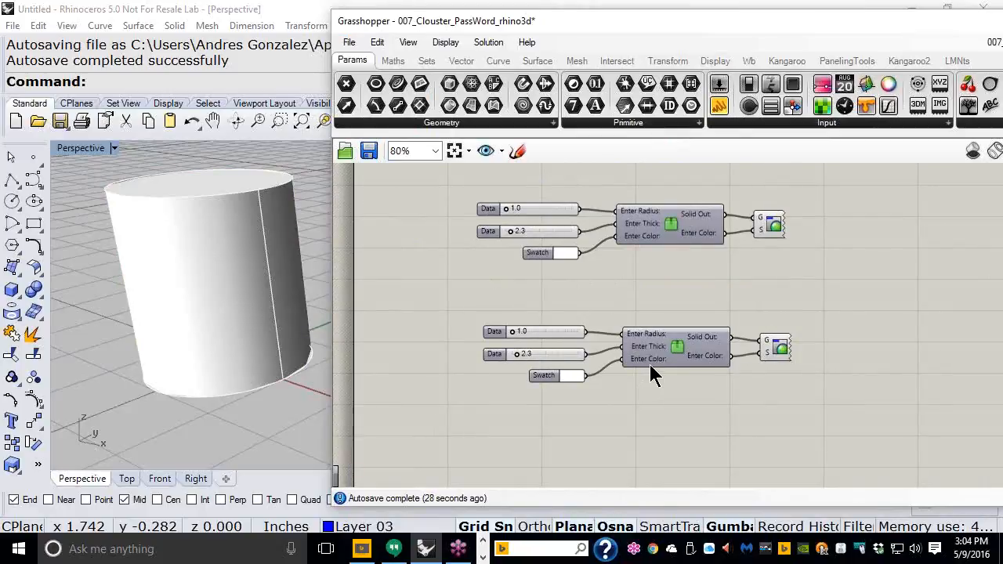
scroll(649, 364, "up", 4)
left_click_drag(654, 363, 670, 362)
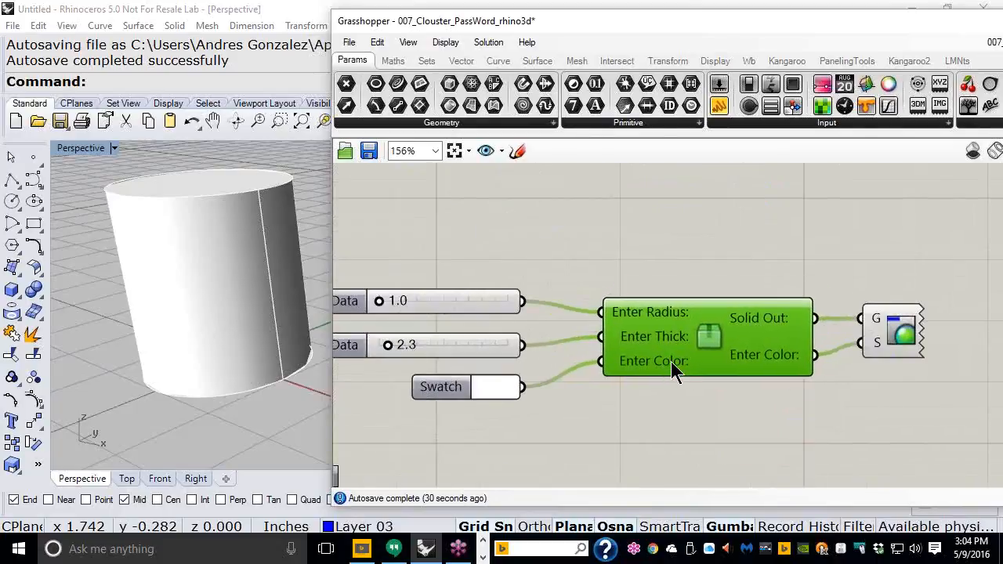
scroll(669, 386, "down", 1)
right_click_drag(673, 332, 670, 384)
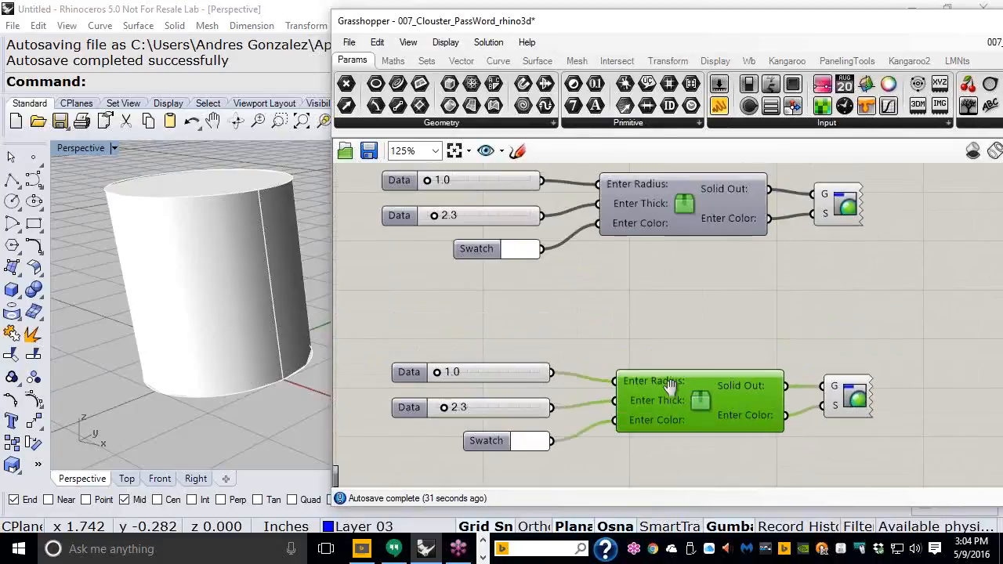
left_click(678, 220)
mouse_move(677, 222)
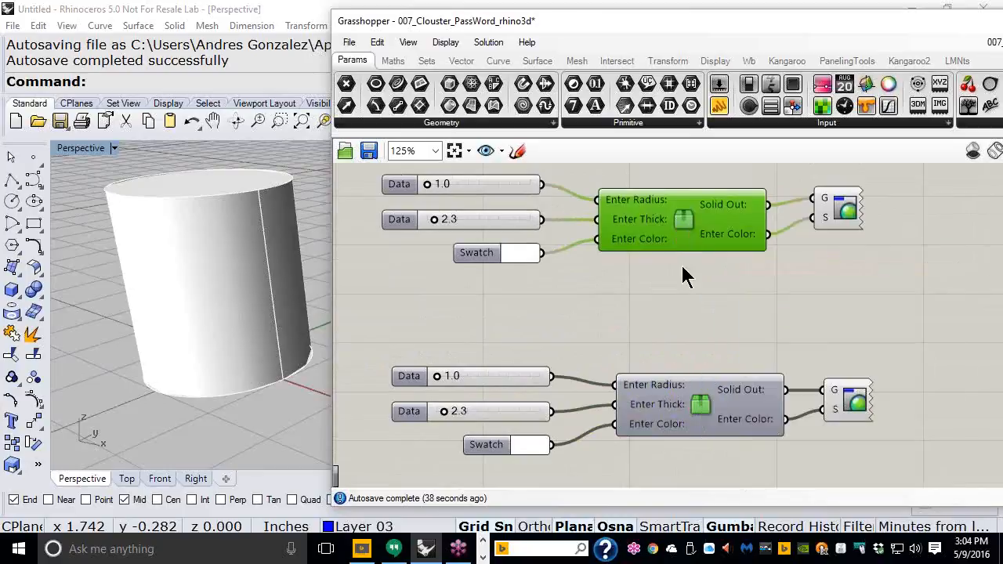
scroll(681, 263, "down", 4)
right_click_drag(685, 229, 687, 210)
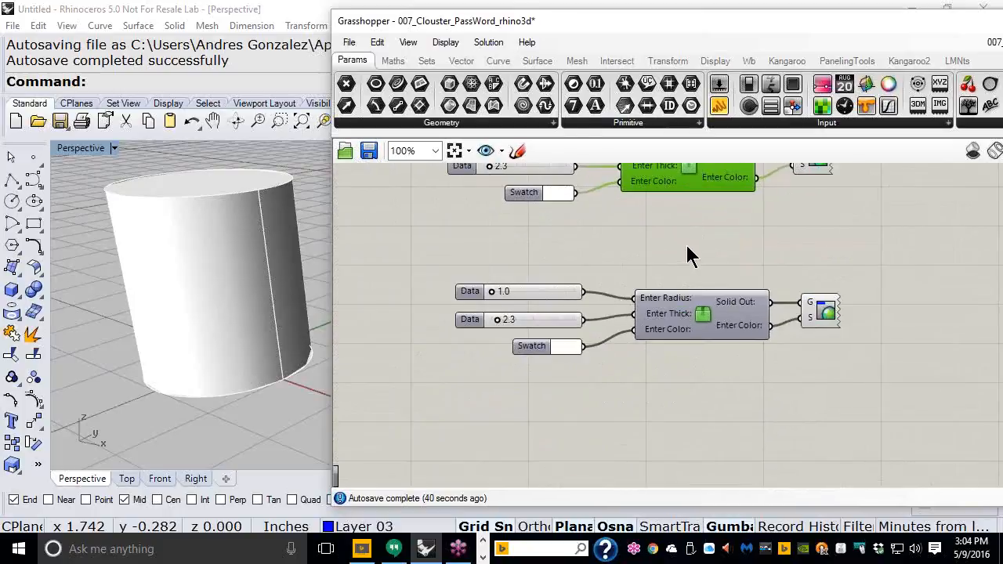
scroll(685, 243, "up", 2)
Step: Unlock the cluster for editing, correcting a mistyped password before confirming
right_click(685, 286)
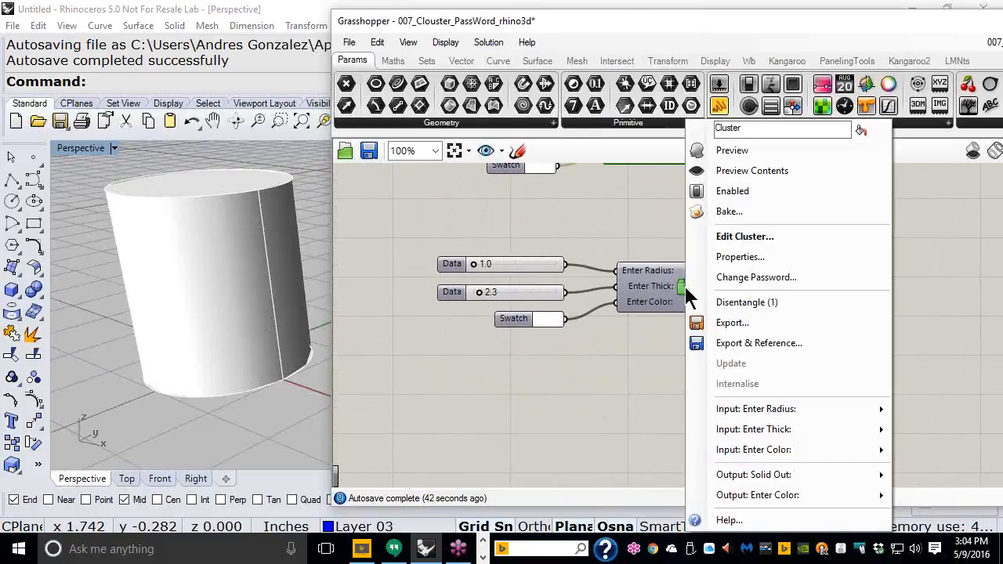
left_click(728, 237)
type("12345")
key("BackSpace")
key("BackSpace")
key("BackSpace")
key("BackSpace")
key("BackSpace")
type("1234567")
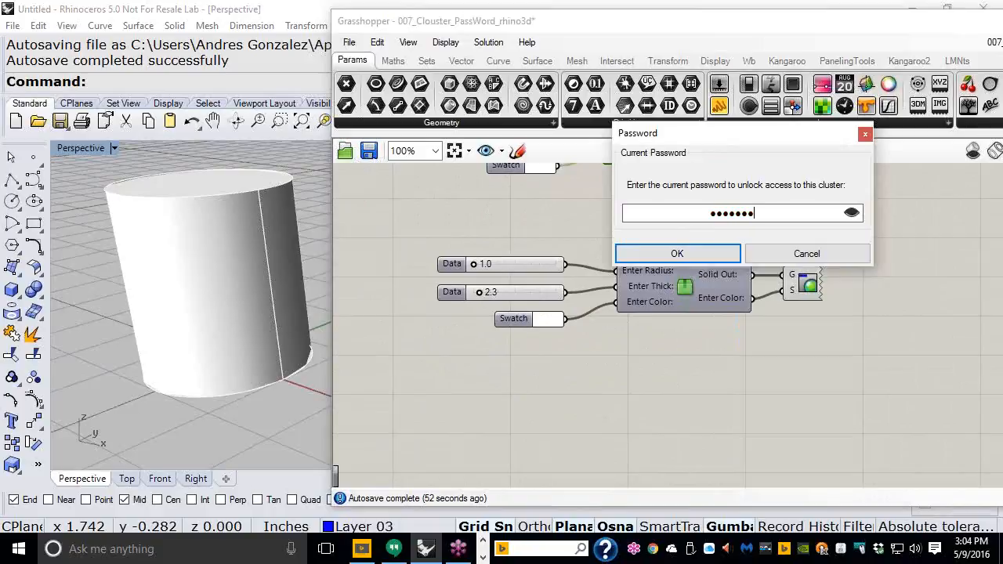
left_click(680, 253)
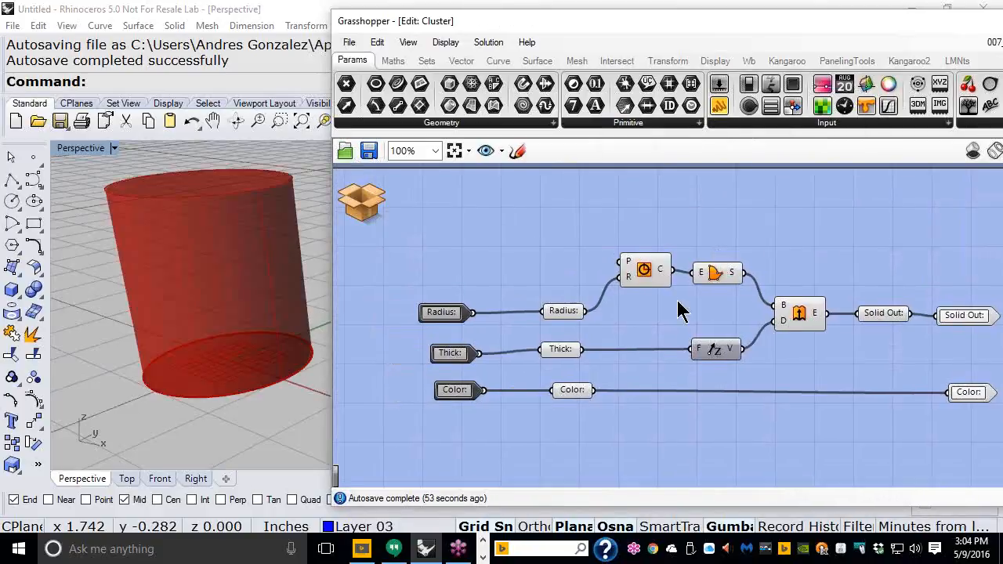
Step: Window-select and copy all inner components, then return to the parent definition
scroll(835, 399, "down", 2)
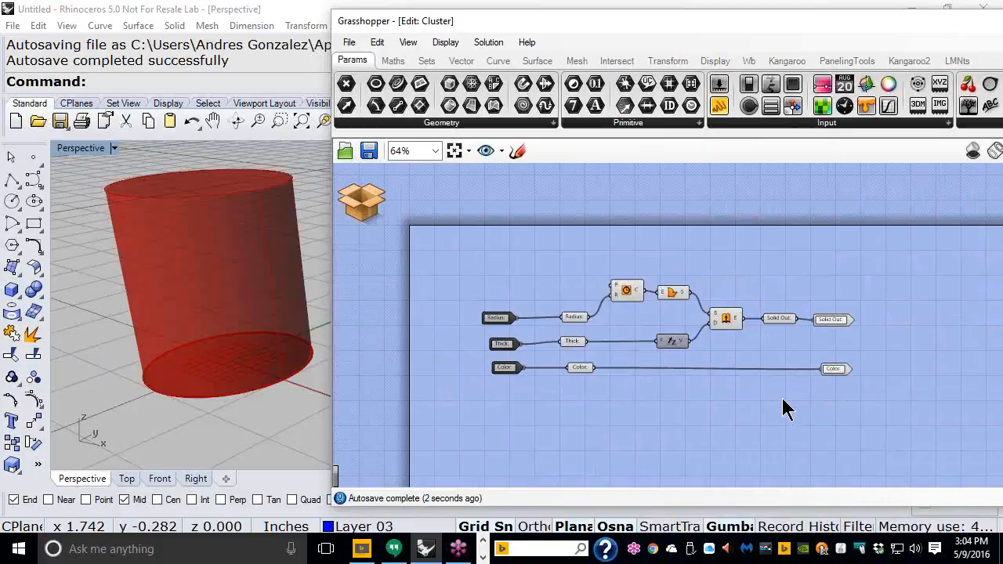
left_click_drag(799, 398, 568, 265)
left_click(378, 42)
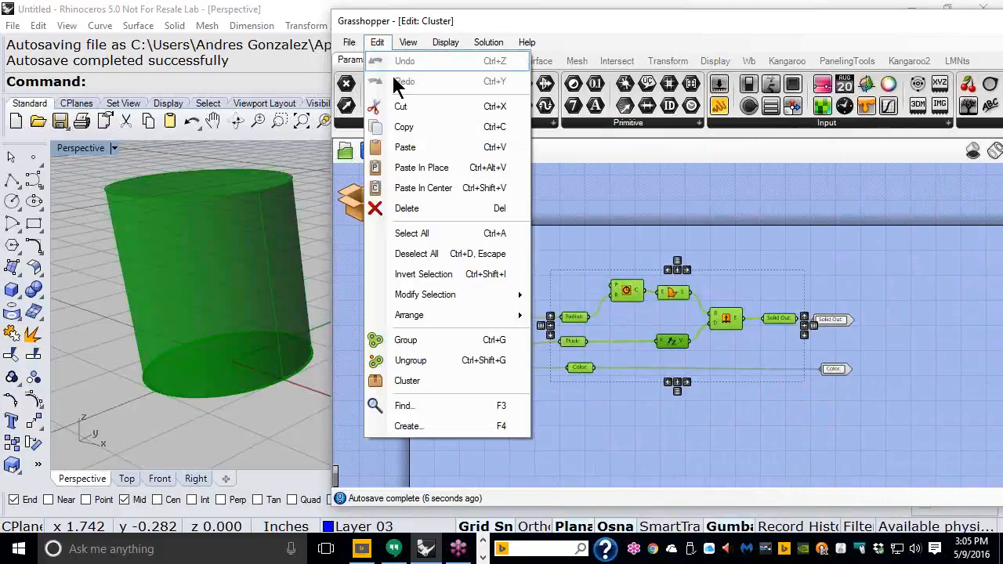
left_click(404, 128)
left_click(359, 197)
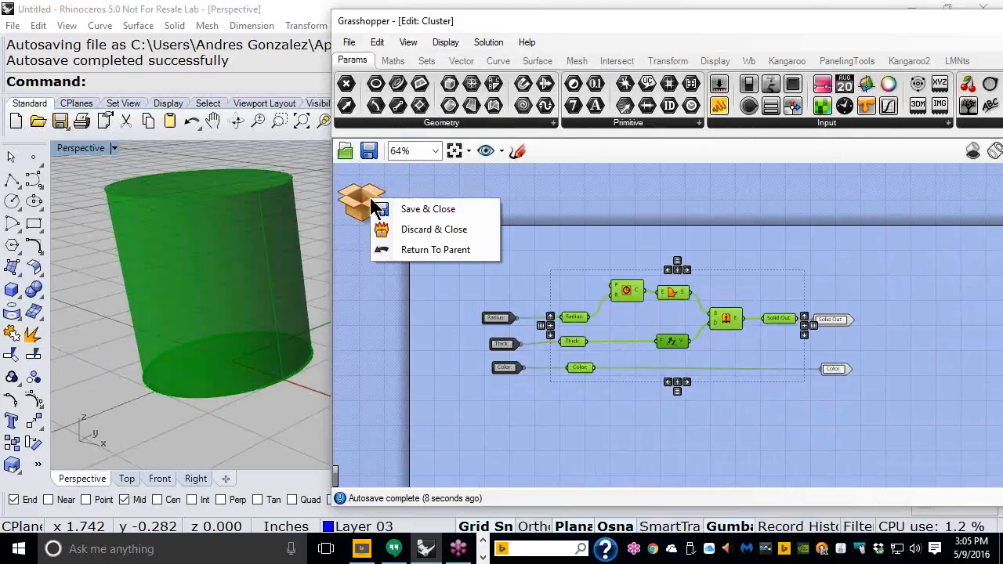
left_click(412, 249)
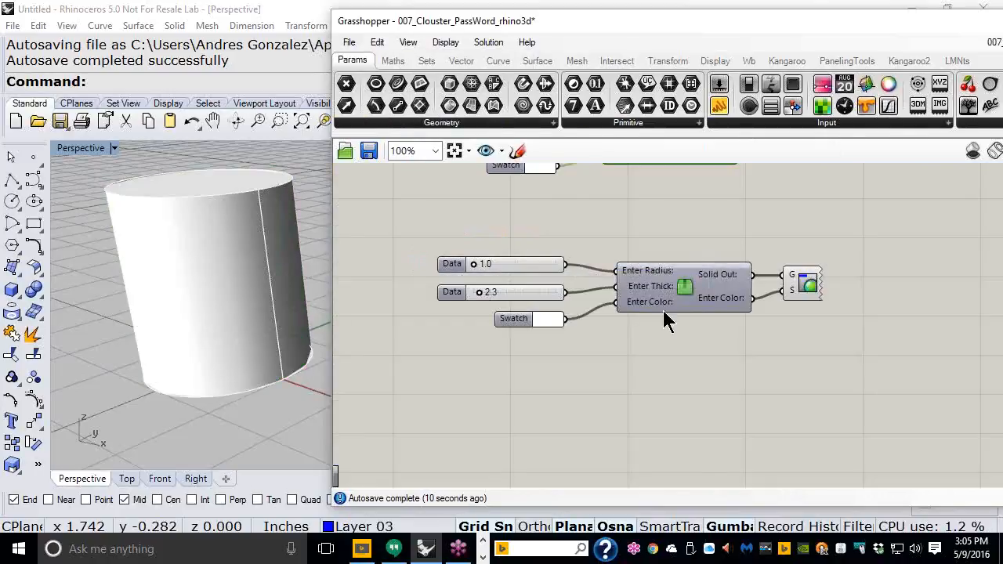
Step: Paste the cluster's inner components, Radius, Thick, Color through Solid Out, below the cluster
scroll(662, 311, "down", 4)
key("ctrl+v")
left_click(377, 42)
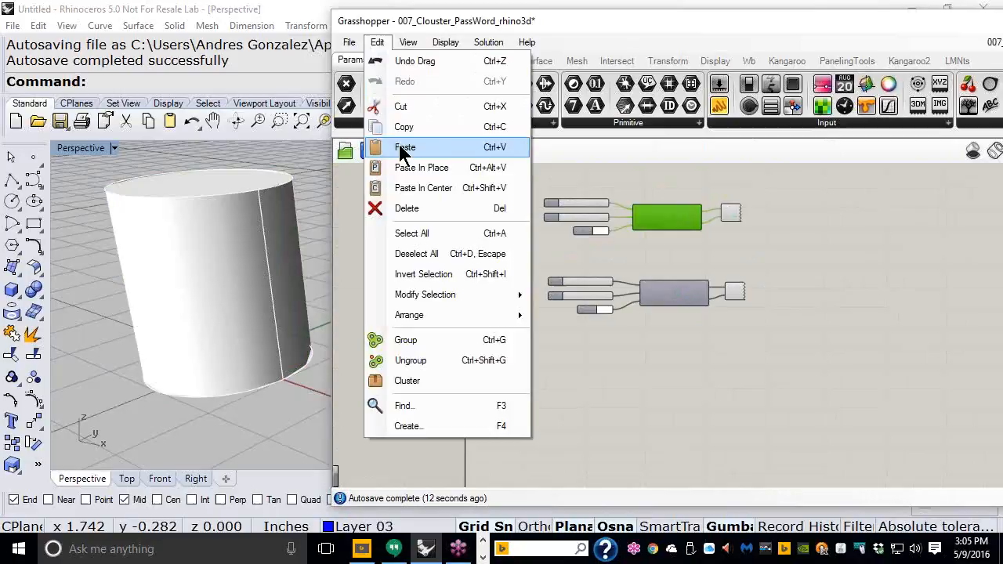
left_click(375, 146)
left_click_drag(676, 183, 676, 357)
left_click(690, 342)
scroll(690, 349, "up", 3)
right_click_drag(687, 338, 757, 282)
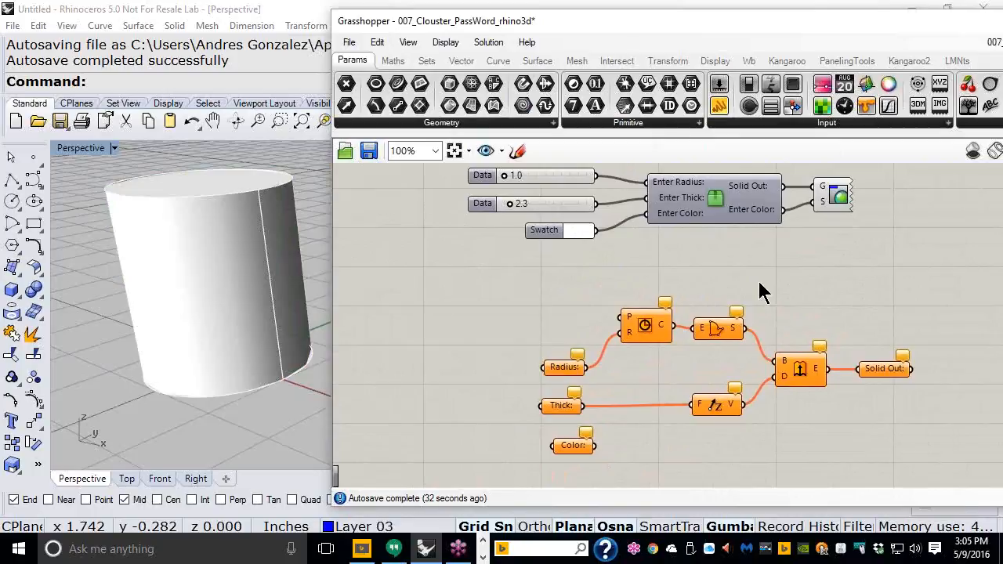
right_click(725, 206)
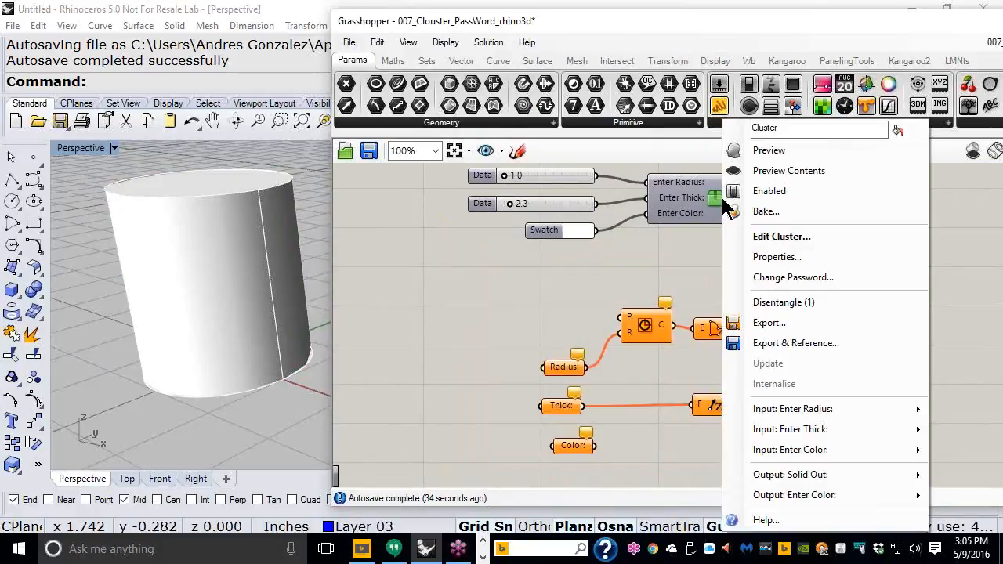
left_click(779, 278)
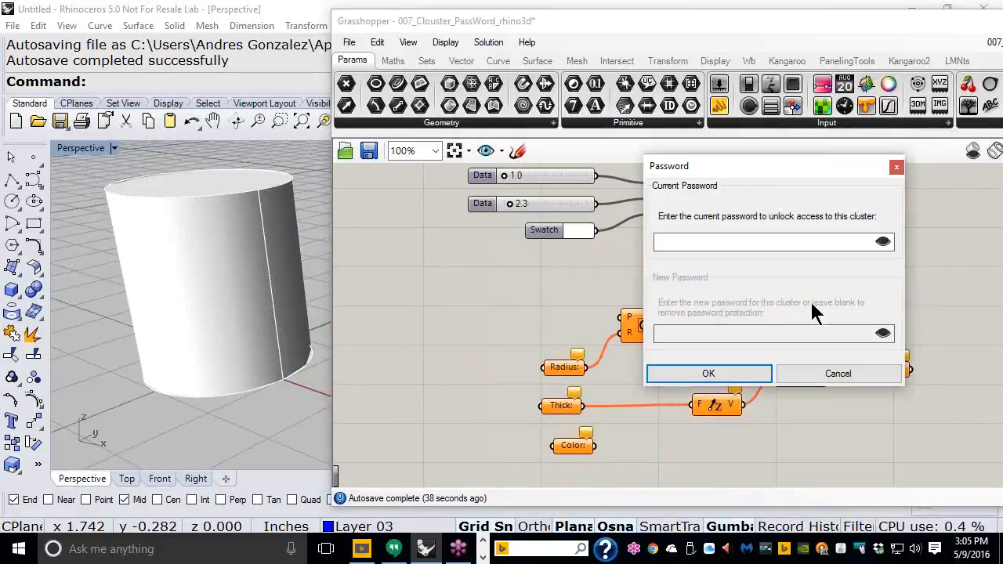
left_click(832, 380)
right_click_drag(757, 269, 740, 445)
scroll(676, 300, "up", 1)
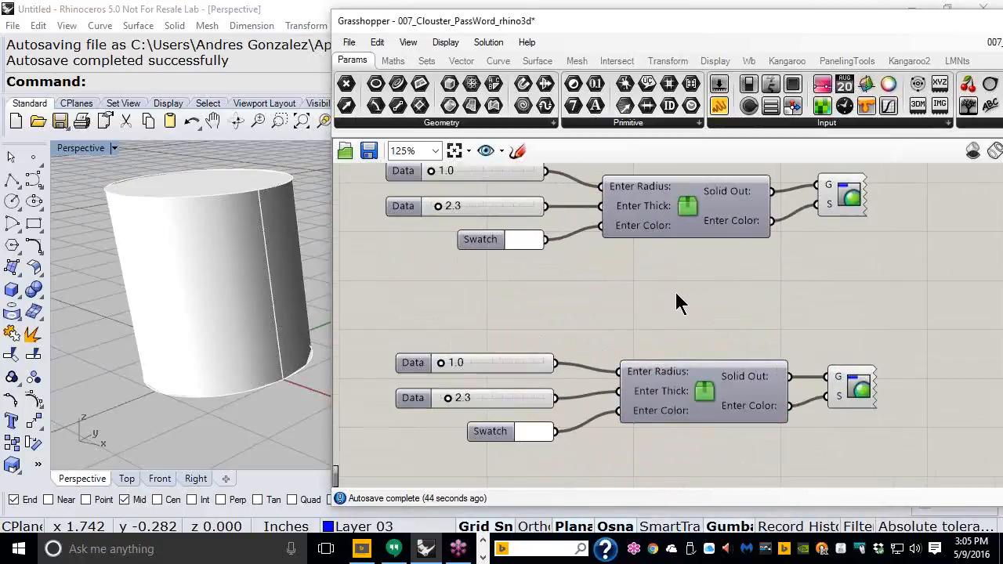
right_click_drag(676, 300, 706, 324)
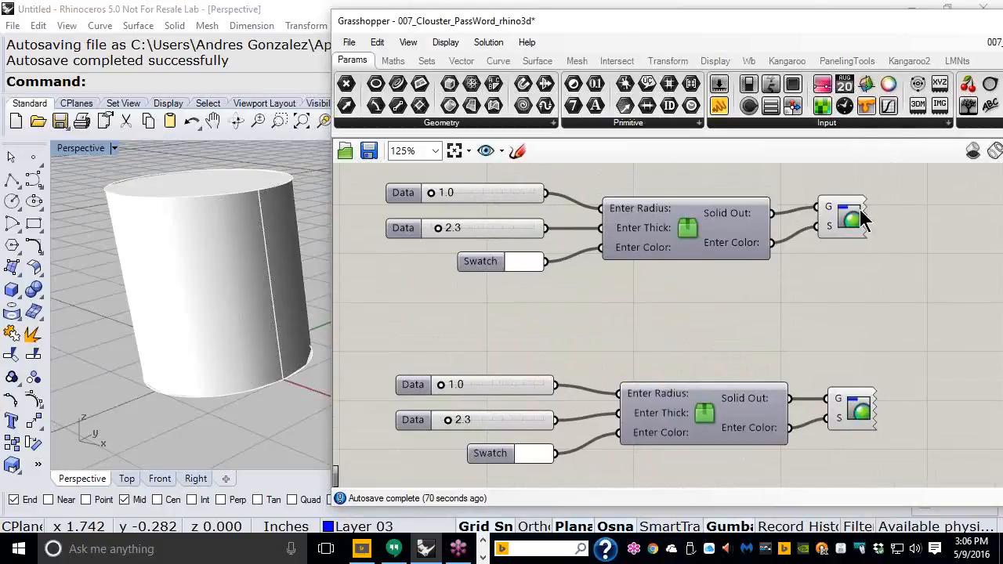
mouse_move(842, 217)
left_mouse_down()
mouse_move(847, 232)
mouse_move(846, 223)
left_mouse_up()
left_click_drag(851, 411, 842, 411)
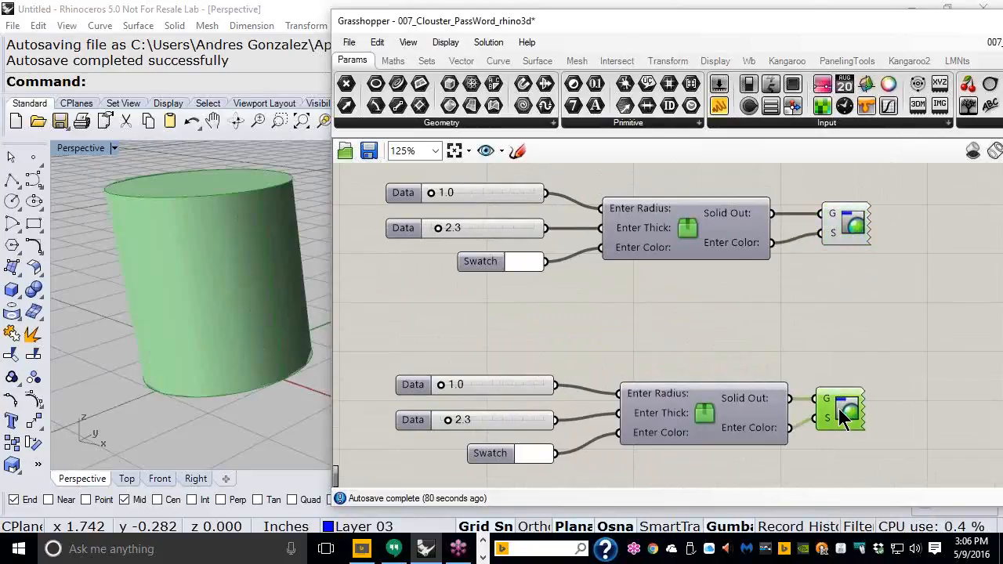
left_click_drag(855, 245, 842, 238)
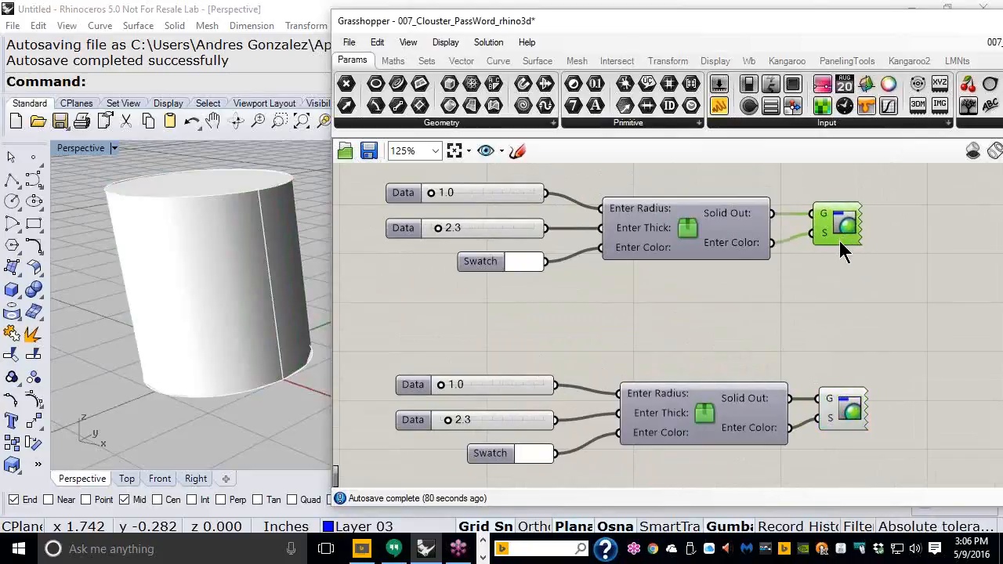
left_click(798, 289)
scroll(774, 296, "down", 1)
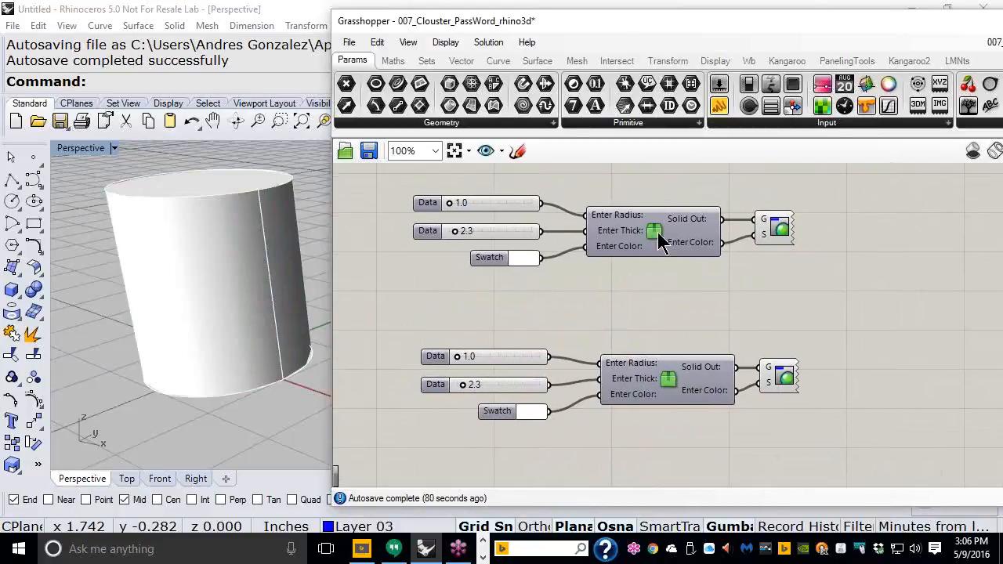
mouse_move(660, 241)
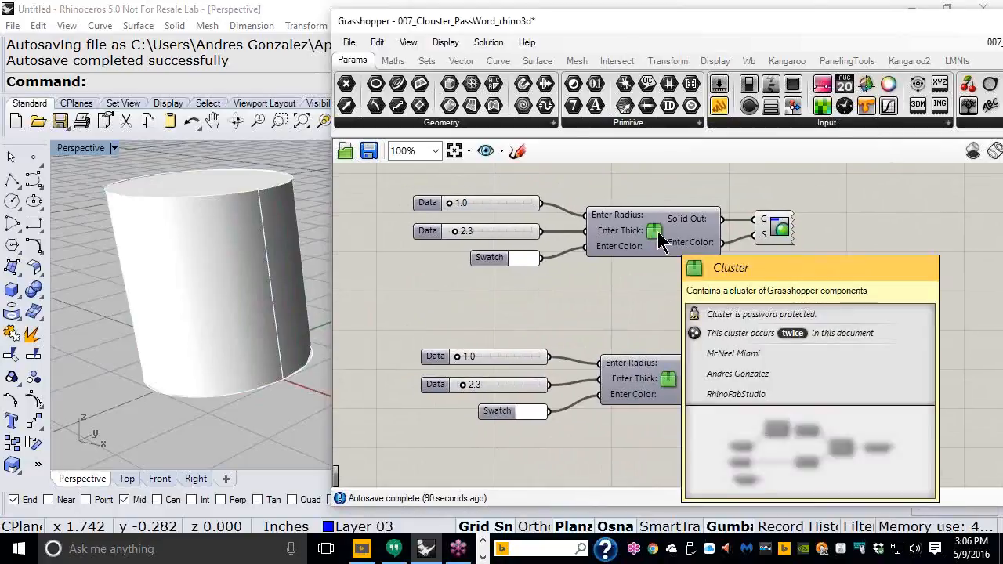
scroll(650, 227, "up", 1)
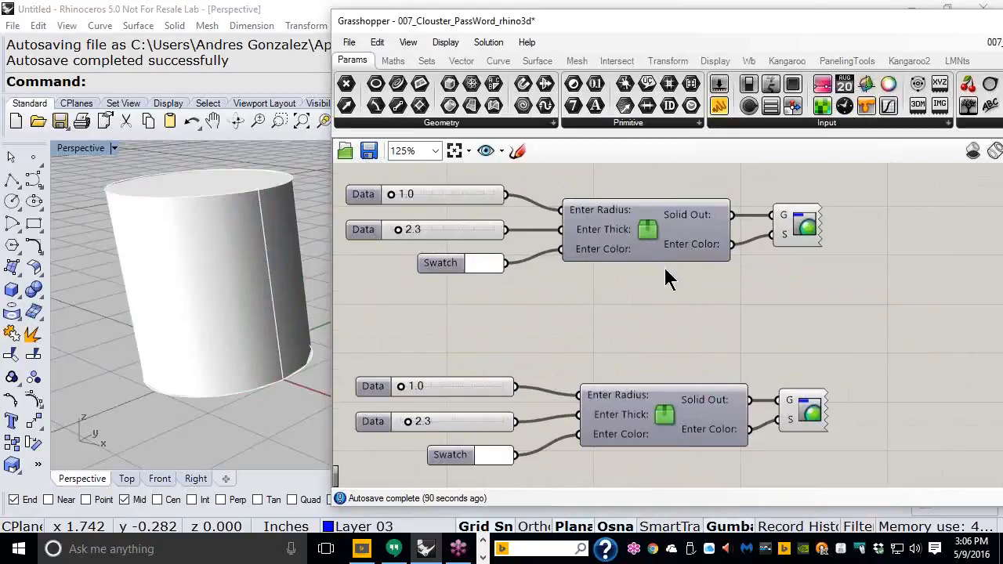
scroll(659, 288, "down", 1)
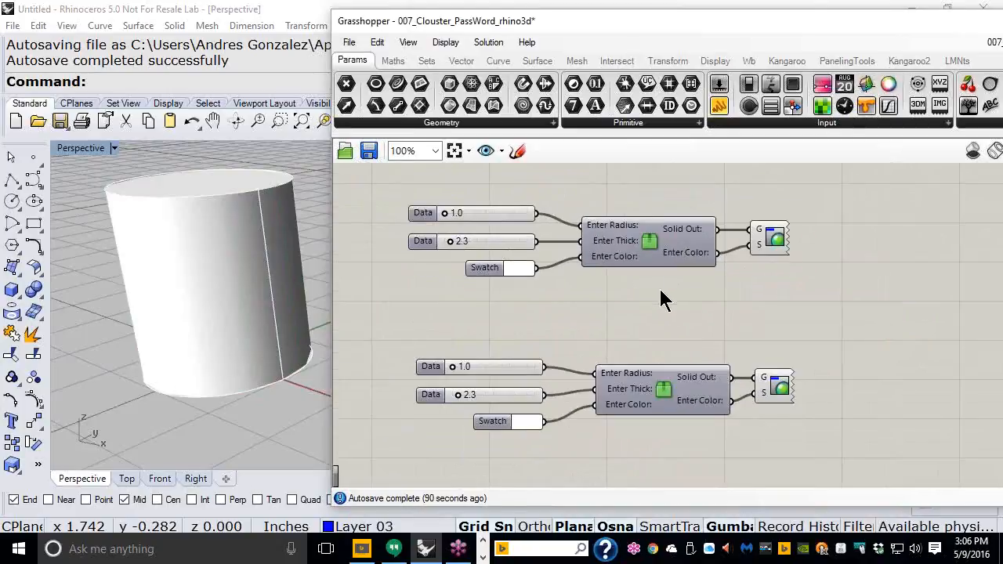
scroll(637, 249, "up", 7)
scroll(631, 232, "down", 3)
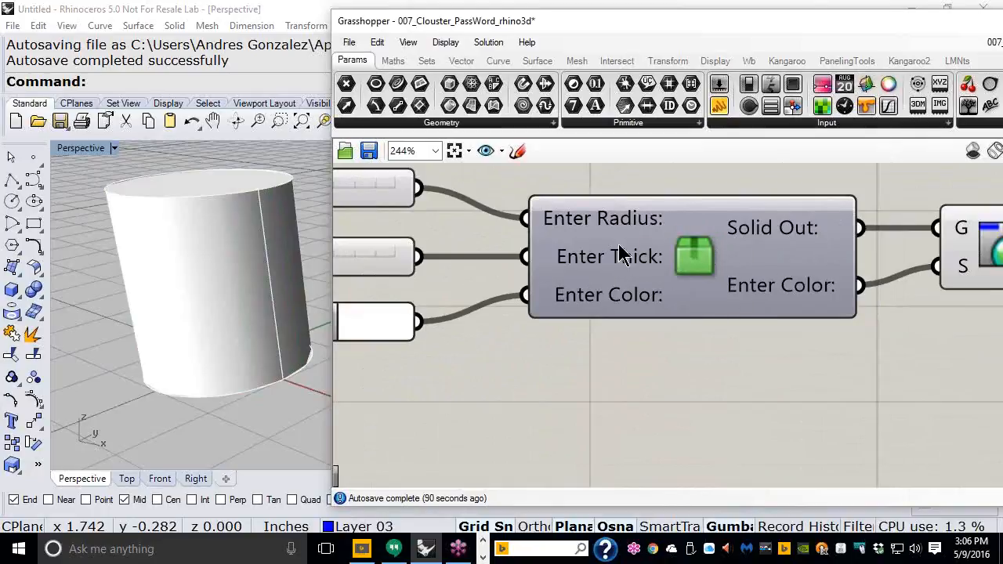
scroll(622, 255, "down", 3)
right_click_drag(683, 273, 700, 322)
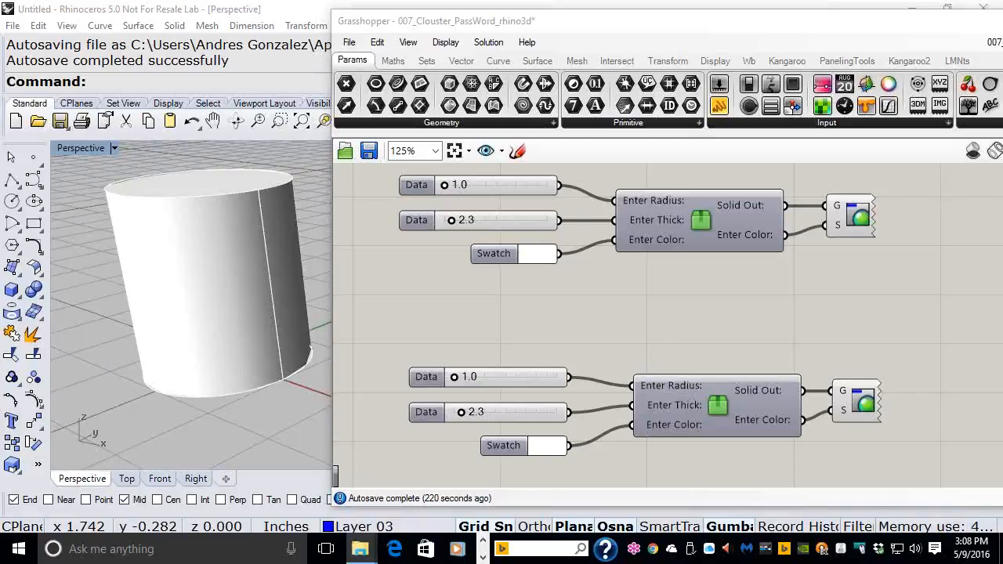
Step: Move the Day_01 File Explorer window over the Grasshopper definition
left_click_drag(1002, 163, 538, 30)
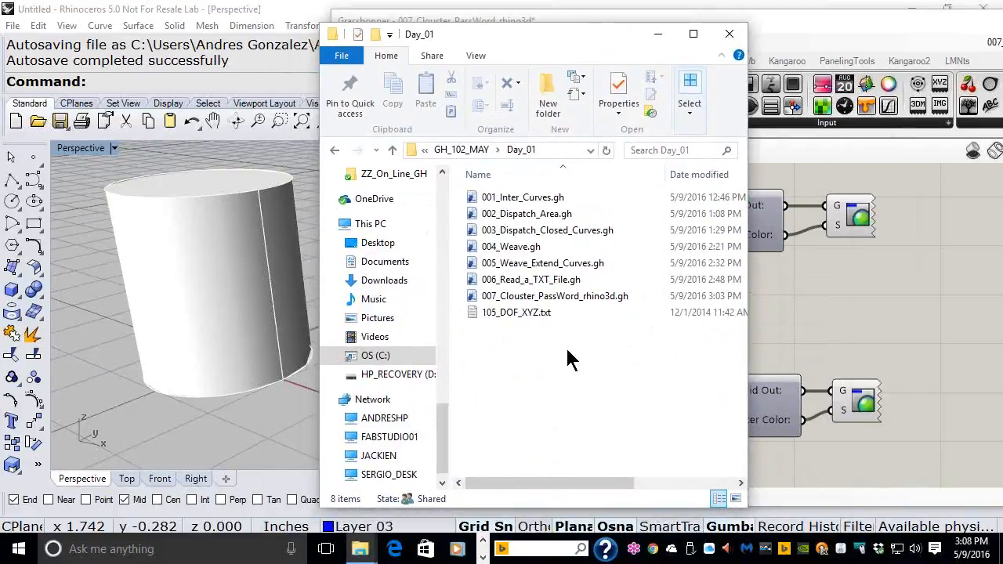
Step: Box-select all eight Day_01 files and check the WinZip context menu, then dismiss it
left_click_drag(593, 351, 474, 202)
right_click(522, 247)
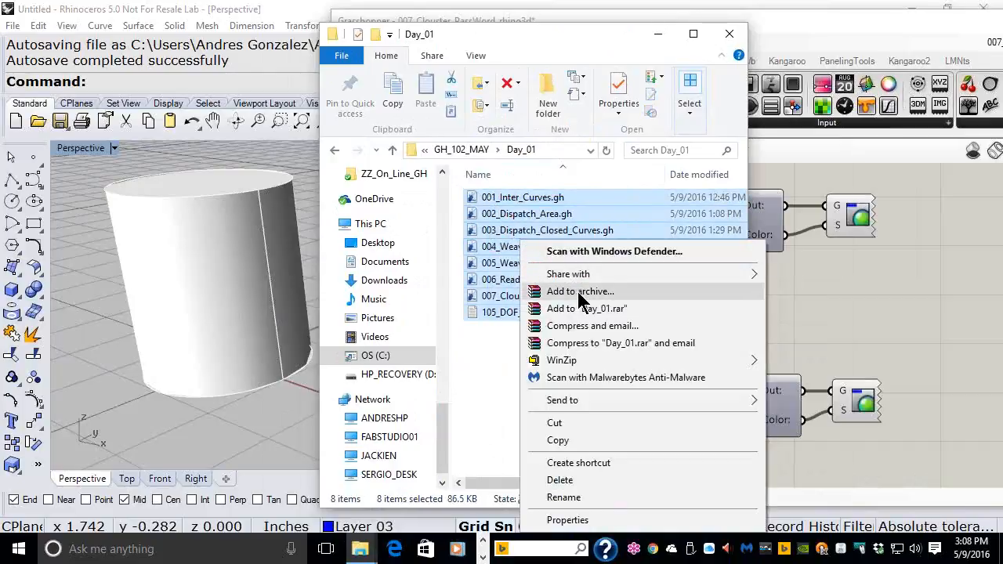
mouse_move(569, 359)
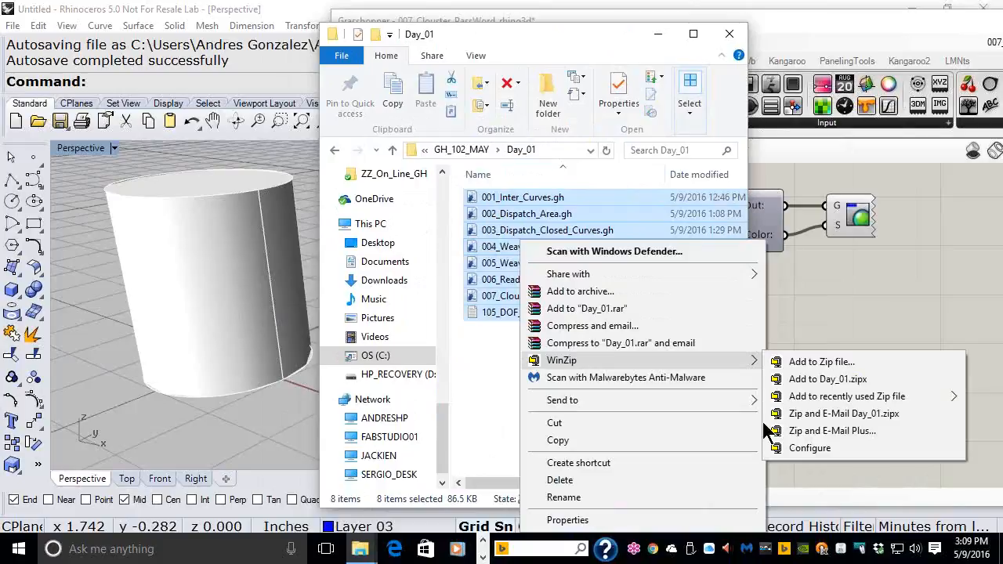
key("Escape")
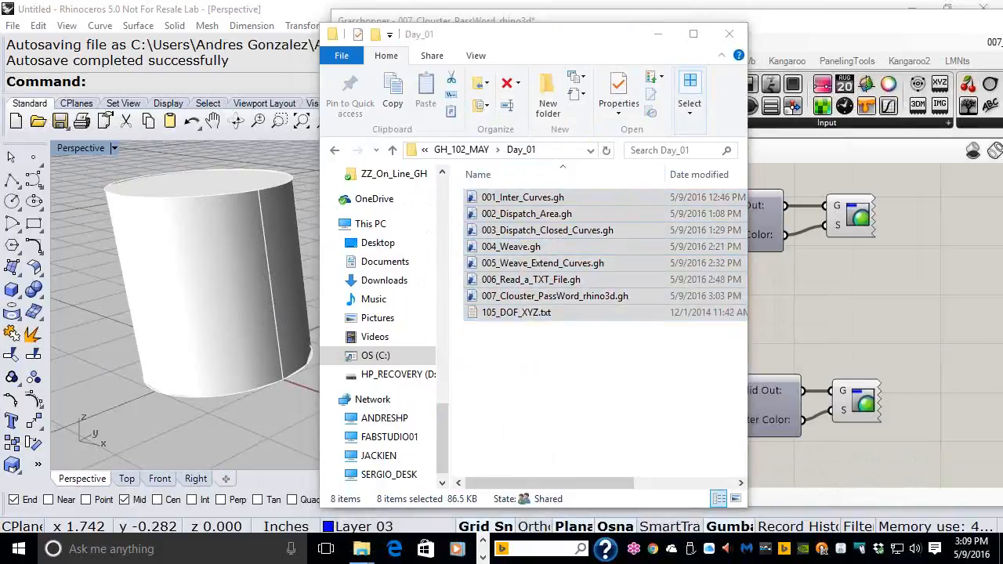